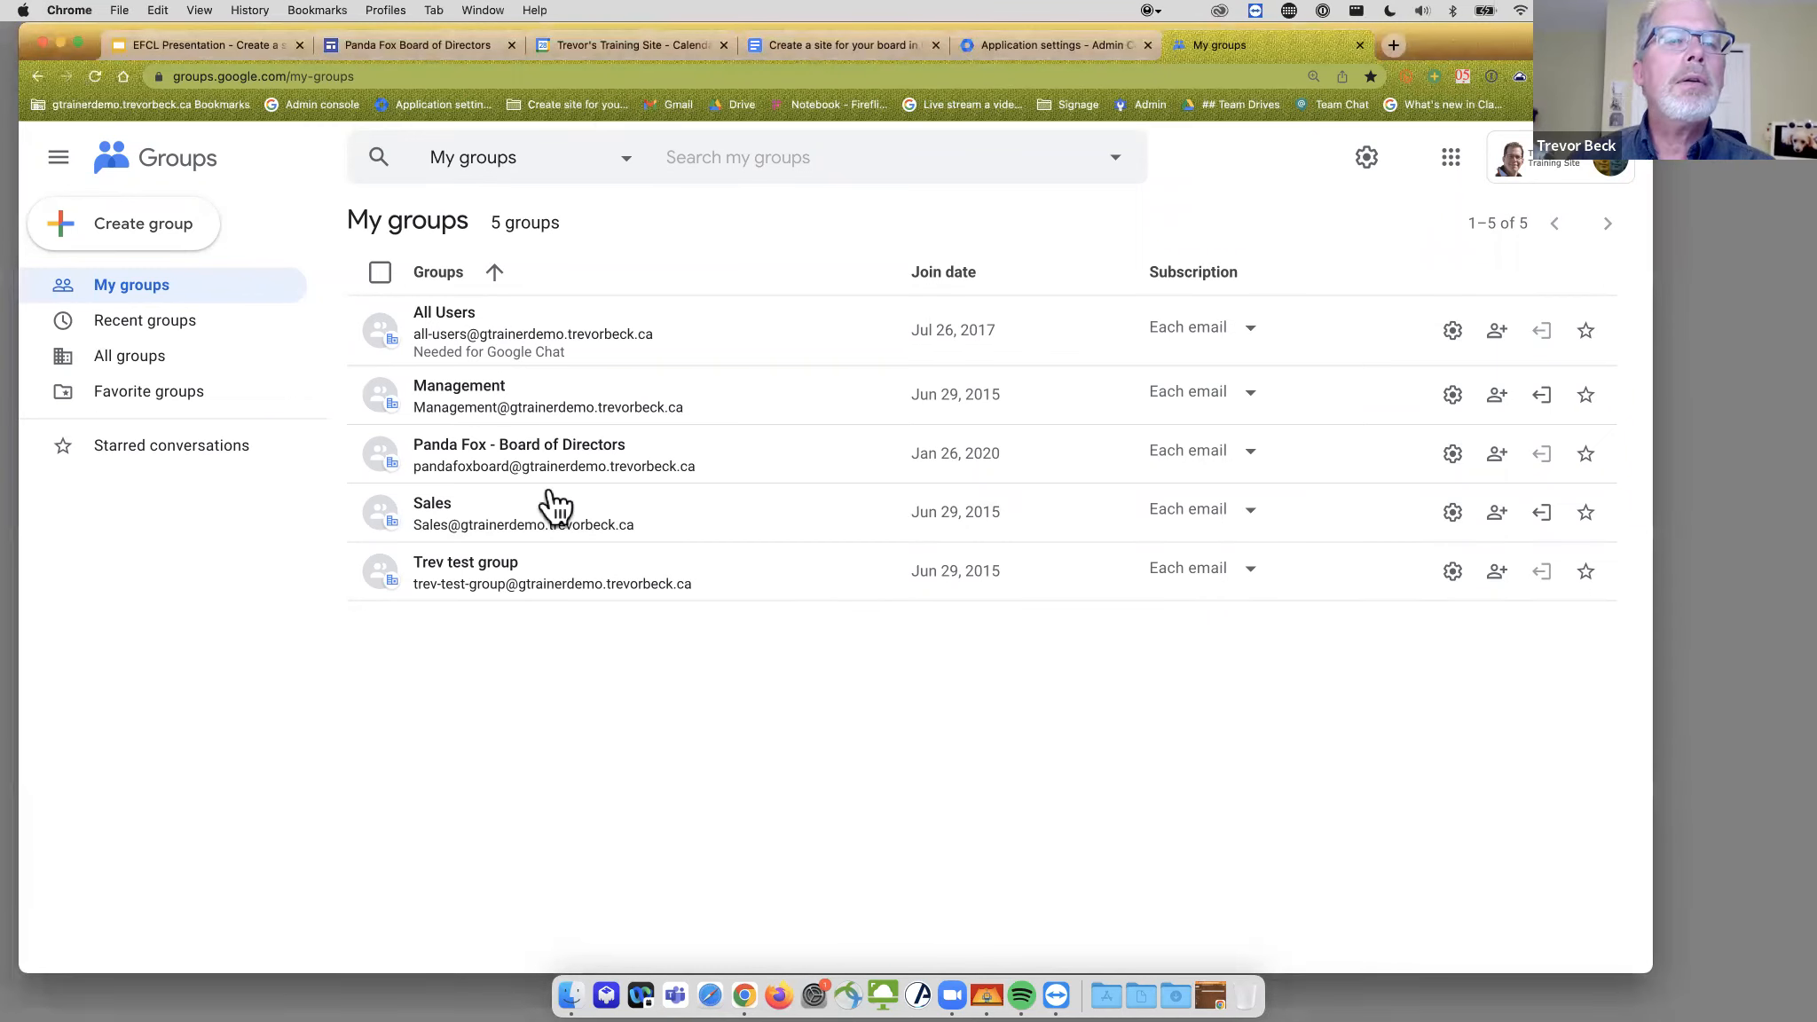
- Switch to the Panda Fox Board of Directors site and scroll down to its embedded meeting calendar
click(443, 46)
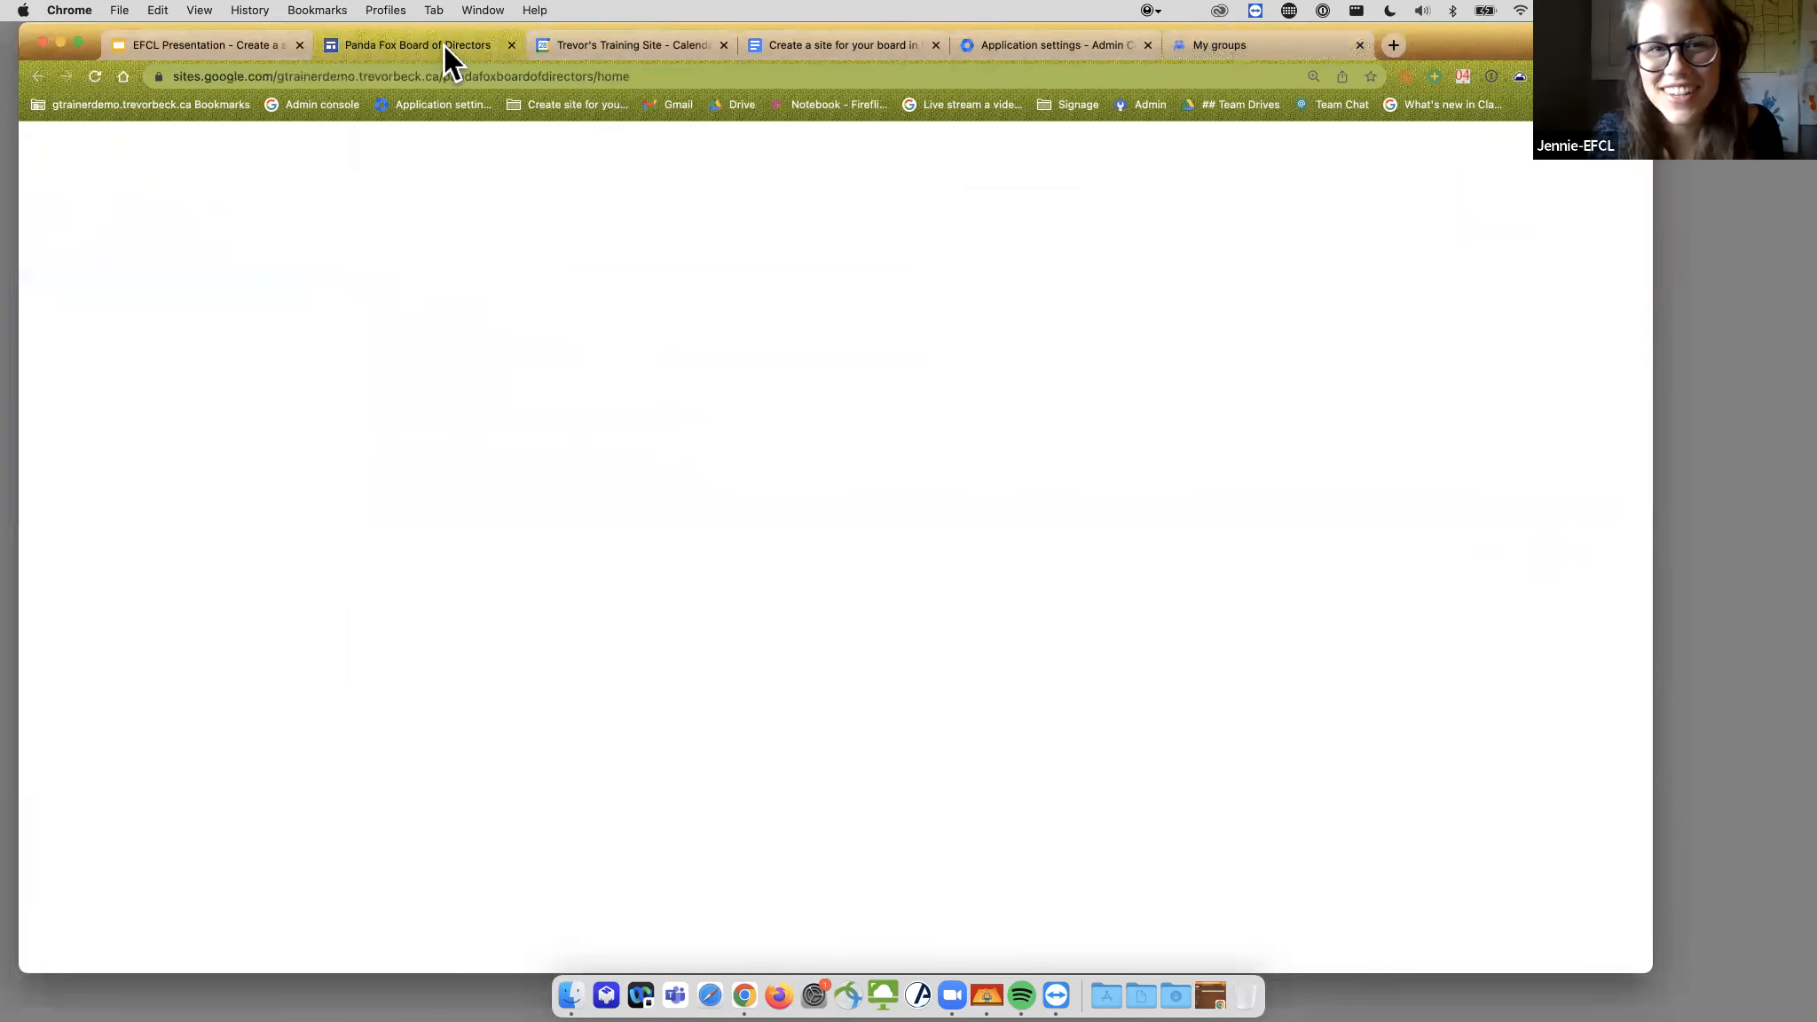
scroll(748, 373, up, 8)
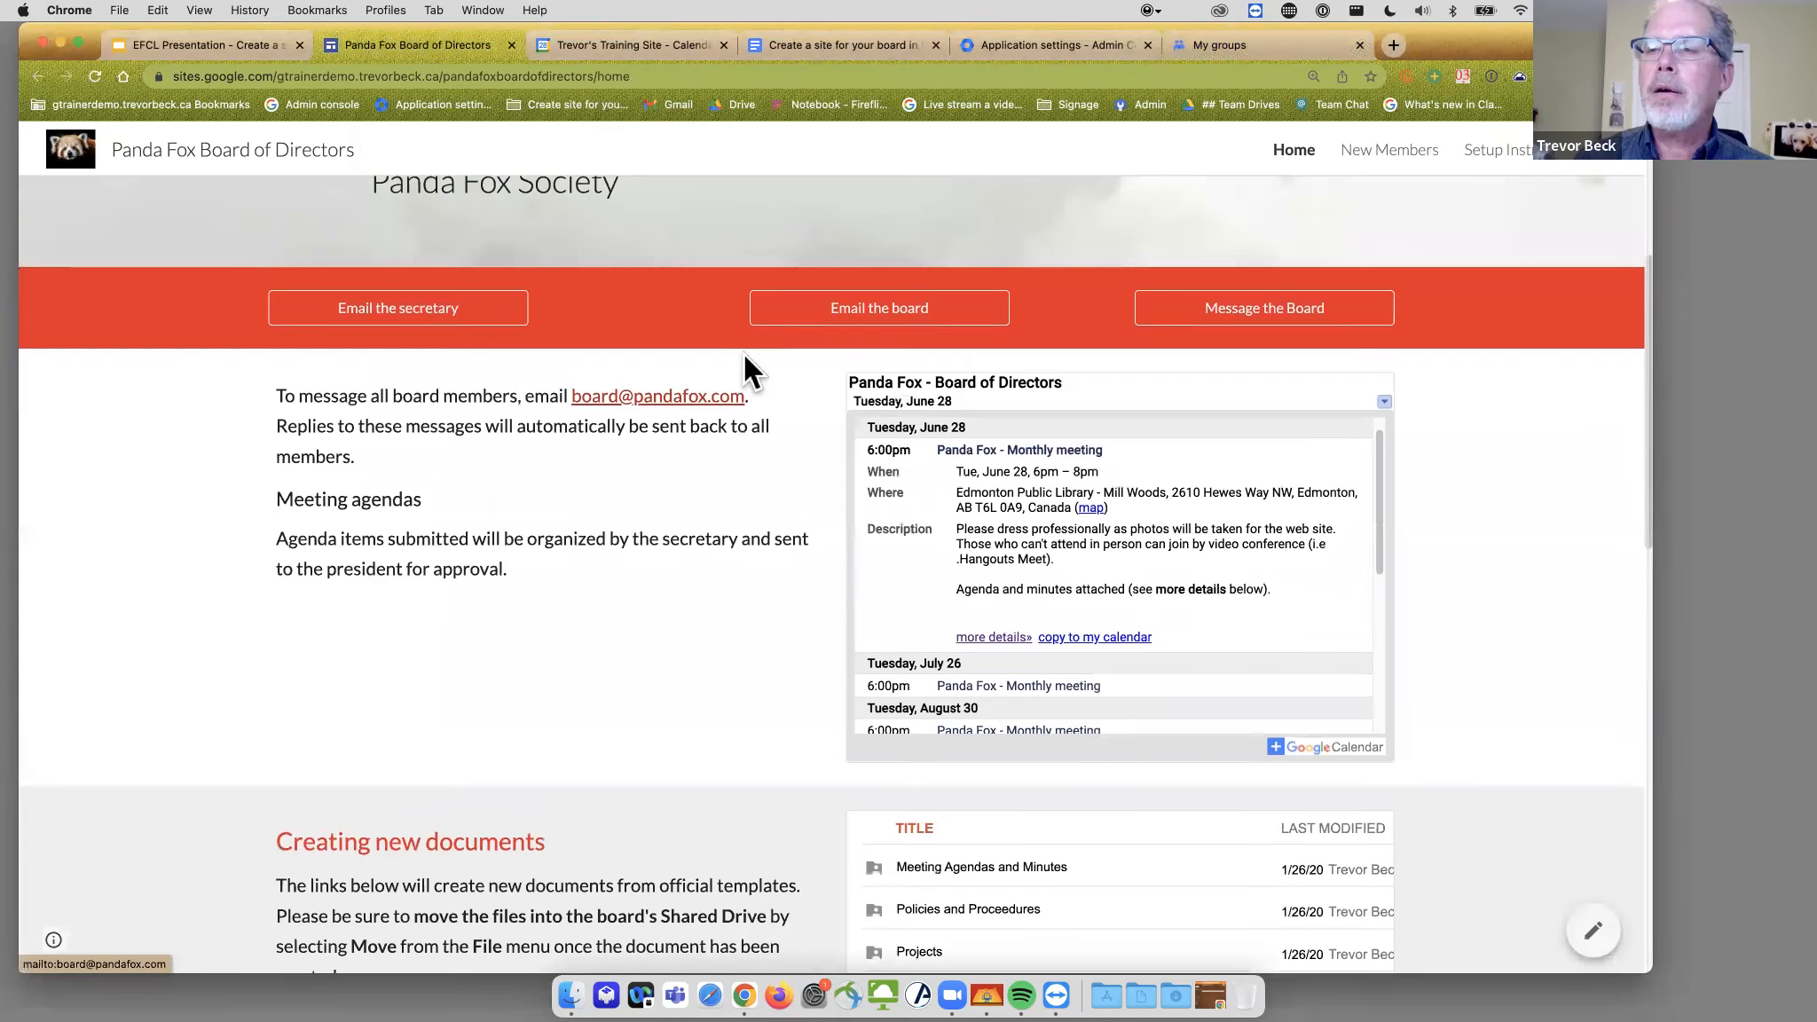
scroll(744, 353, down, 5)
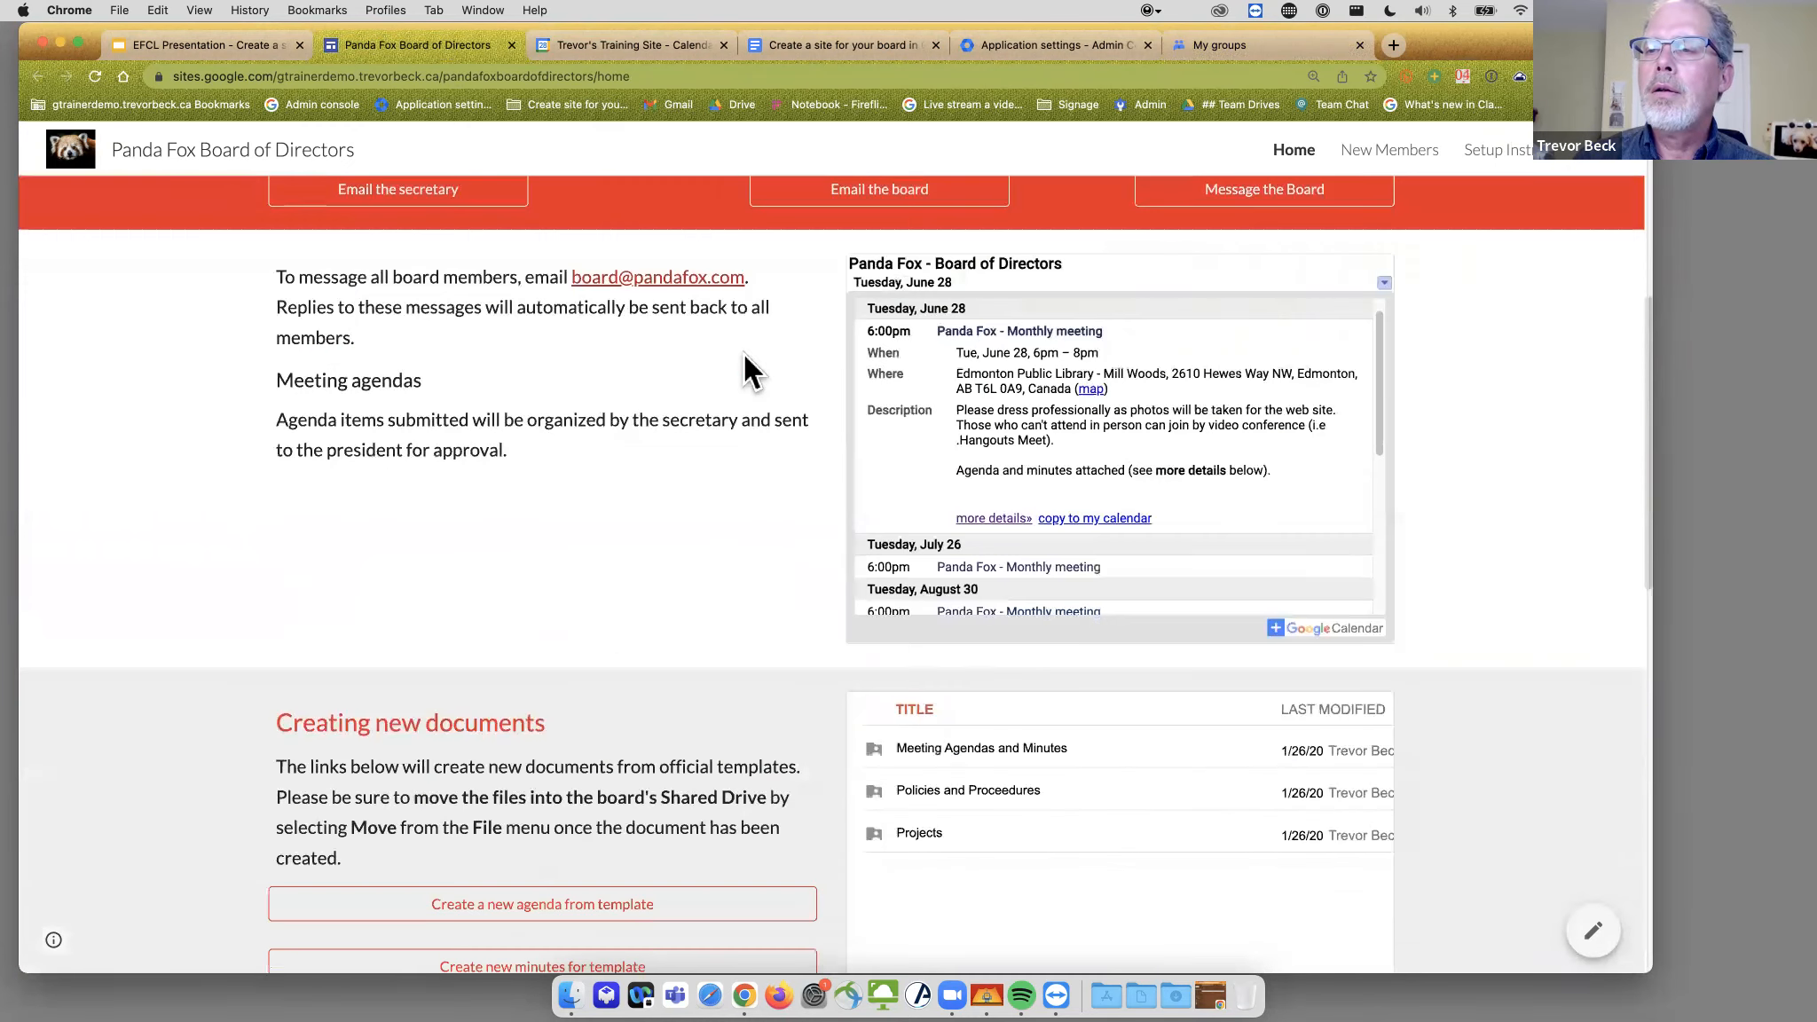
scroll(744, 353, up, 5)
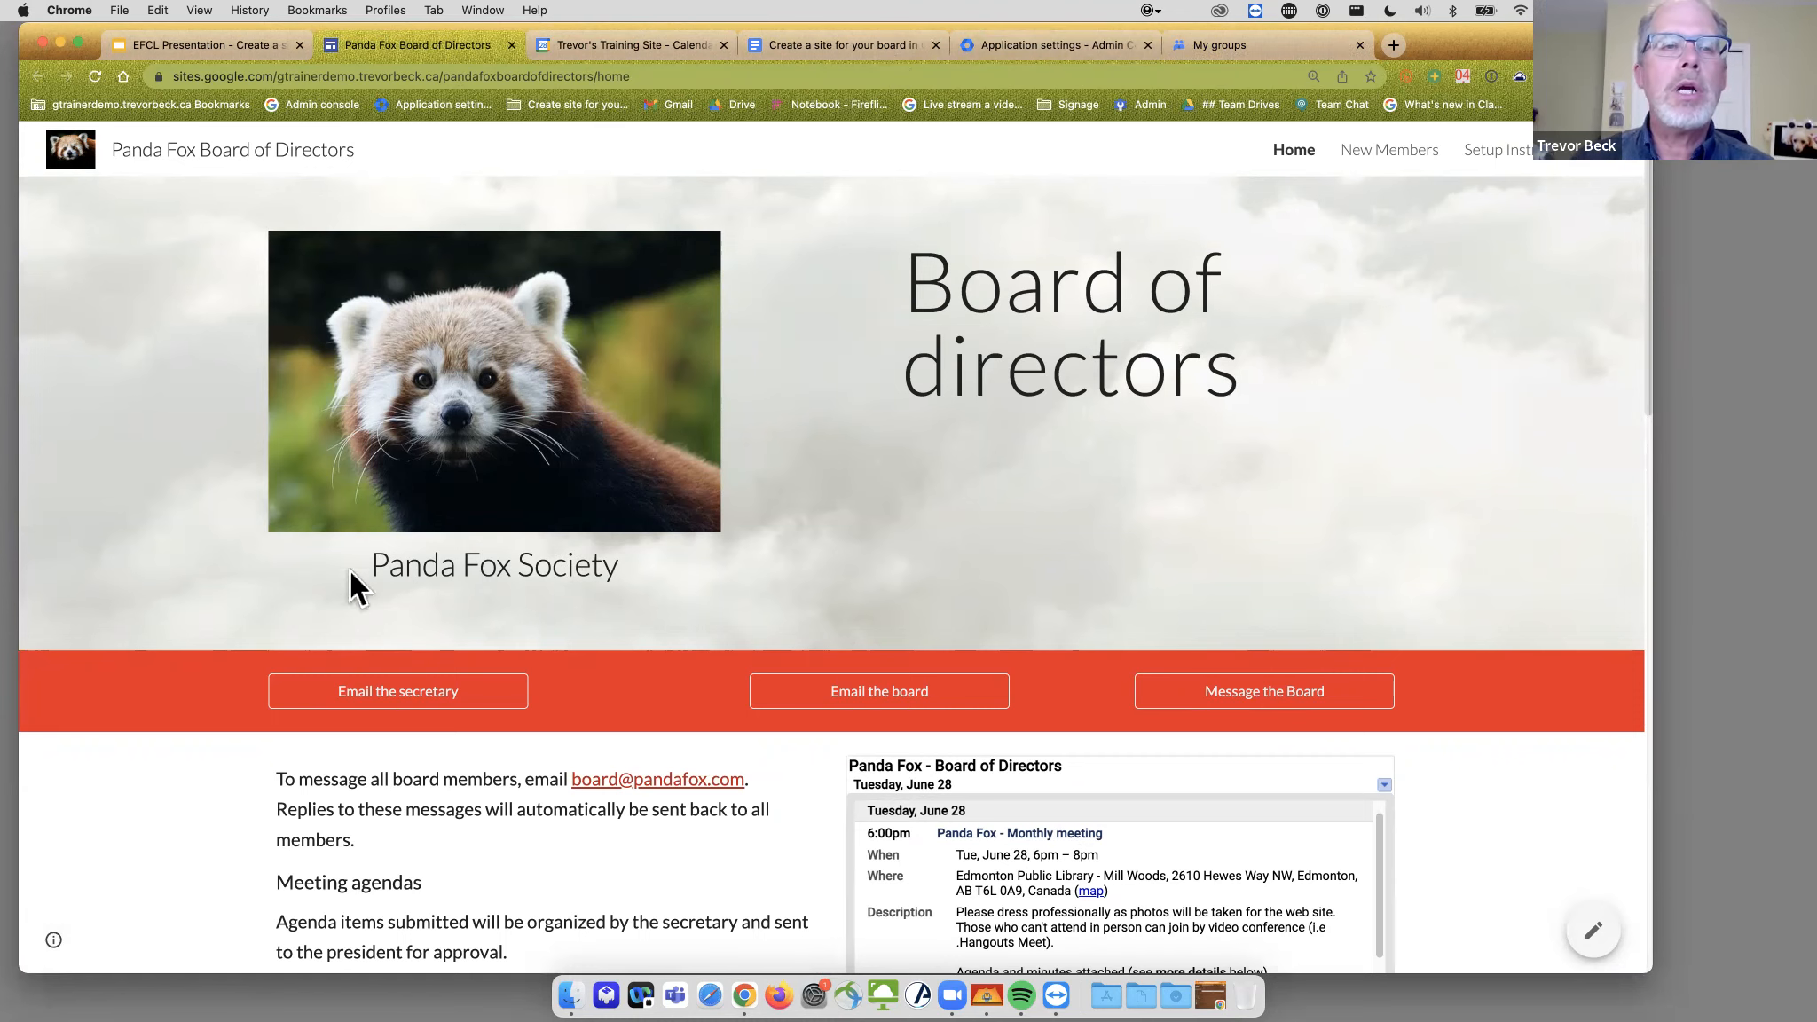
scroll(963, 410, down, 2)
scroll(963, 410, up, 2)
scroll(963, 410, down, 1)
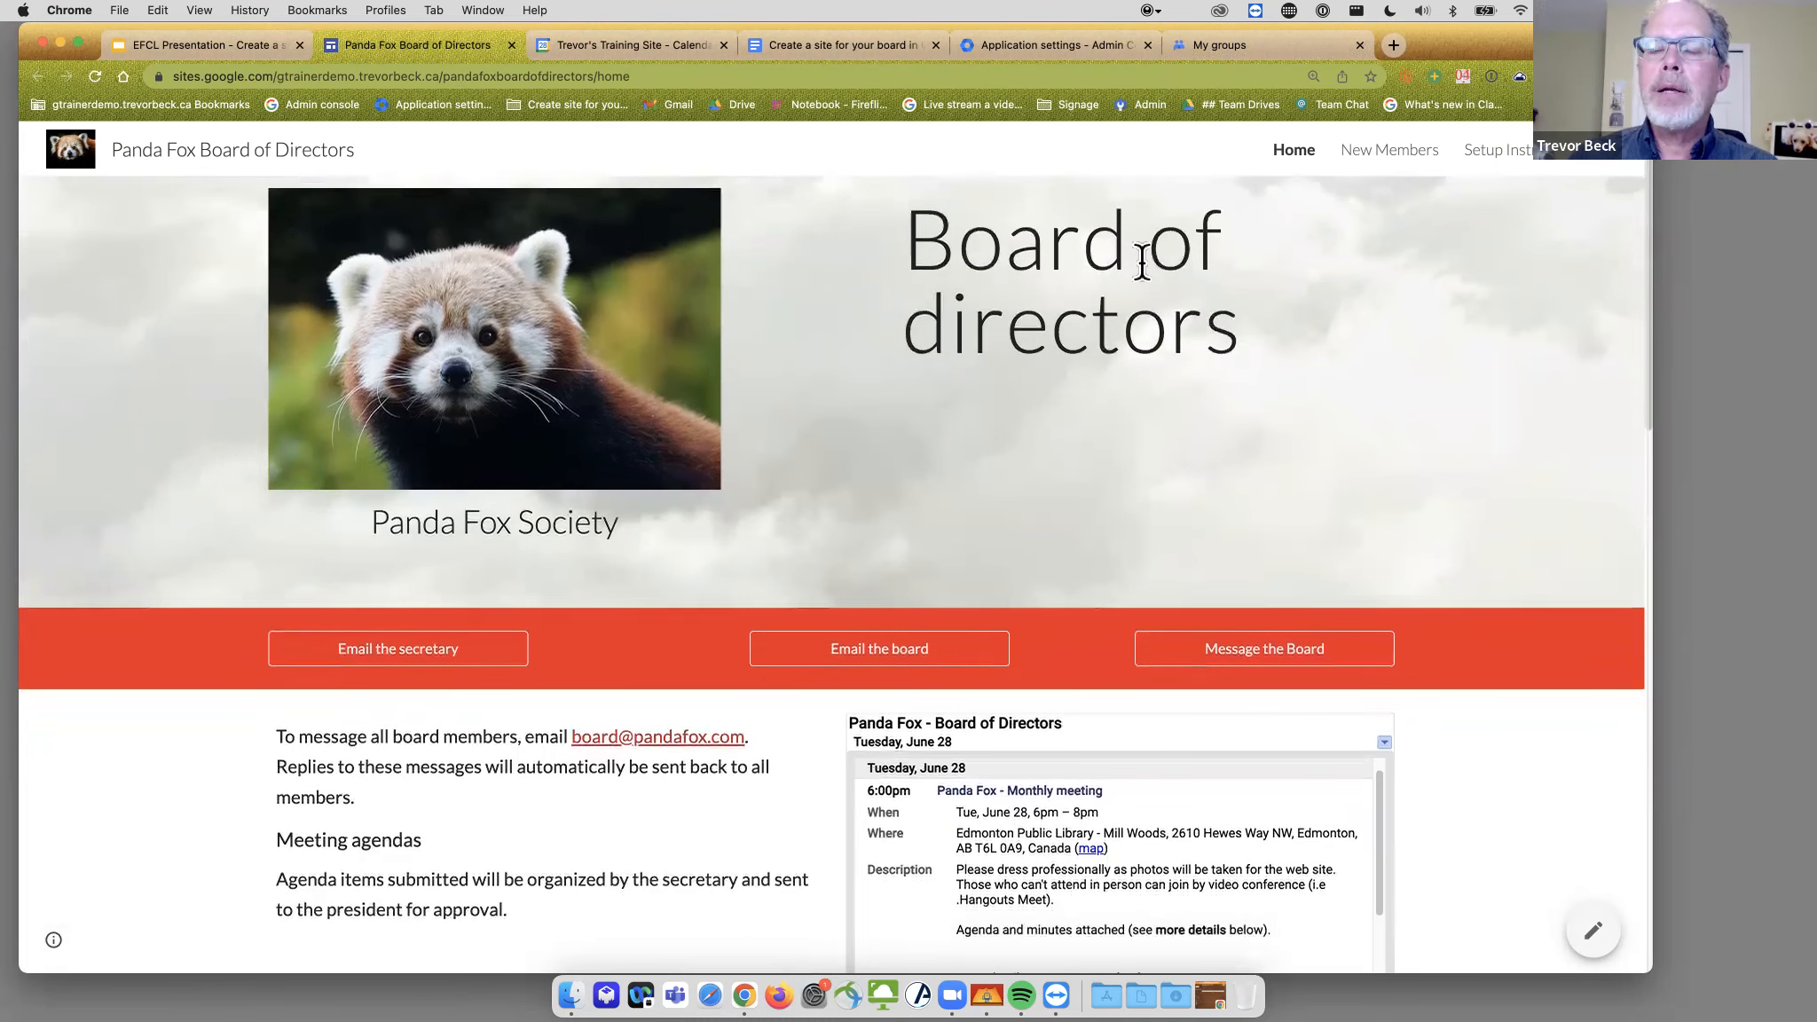
scroll(1142, 267, down, 4)
scroll(1140, 262, down, 2)
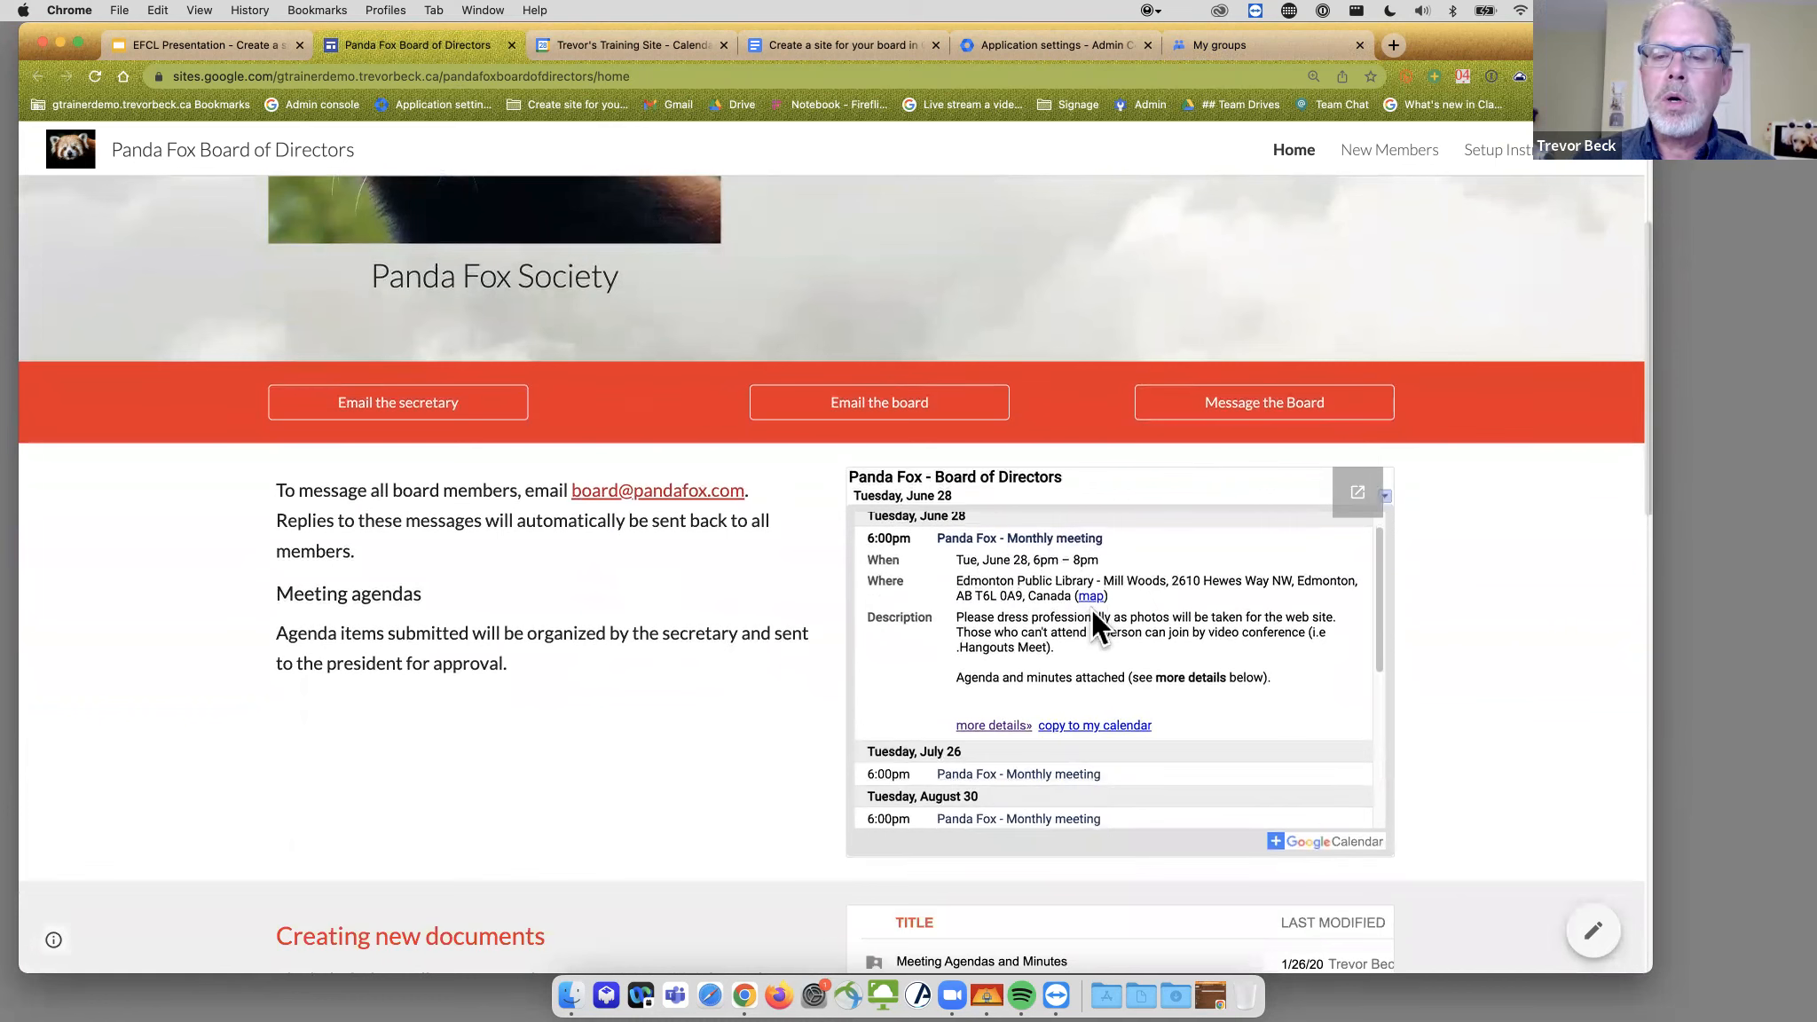
scroll(1074, 630, down, 1)
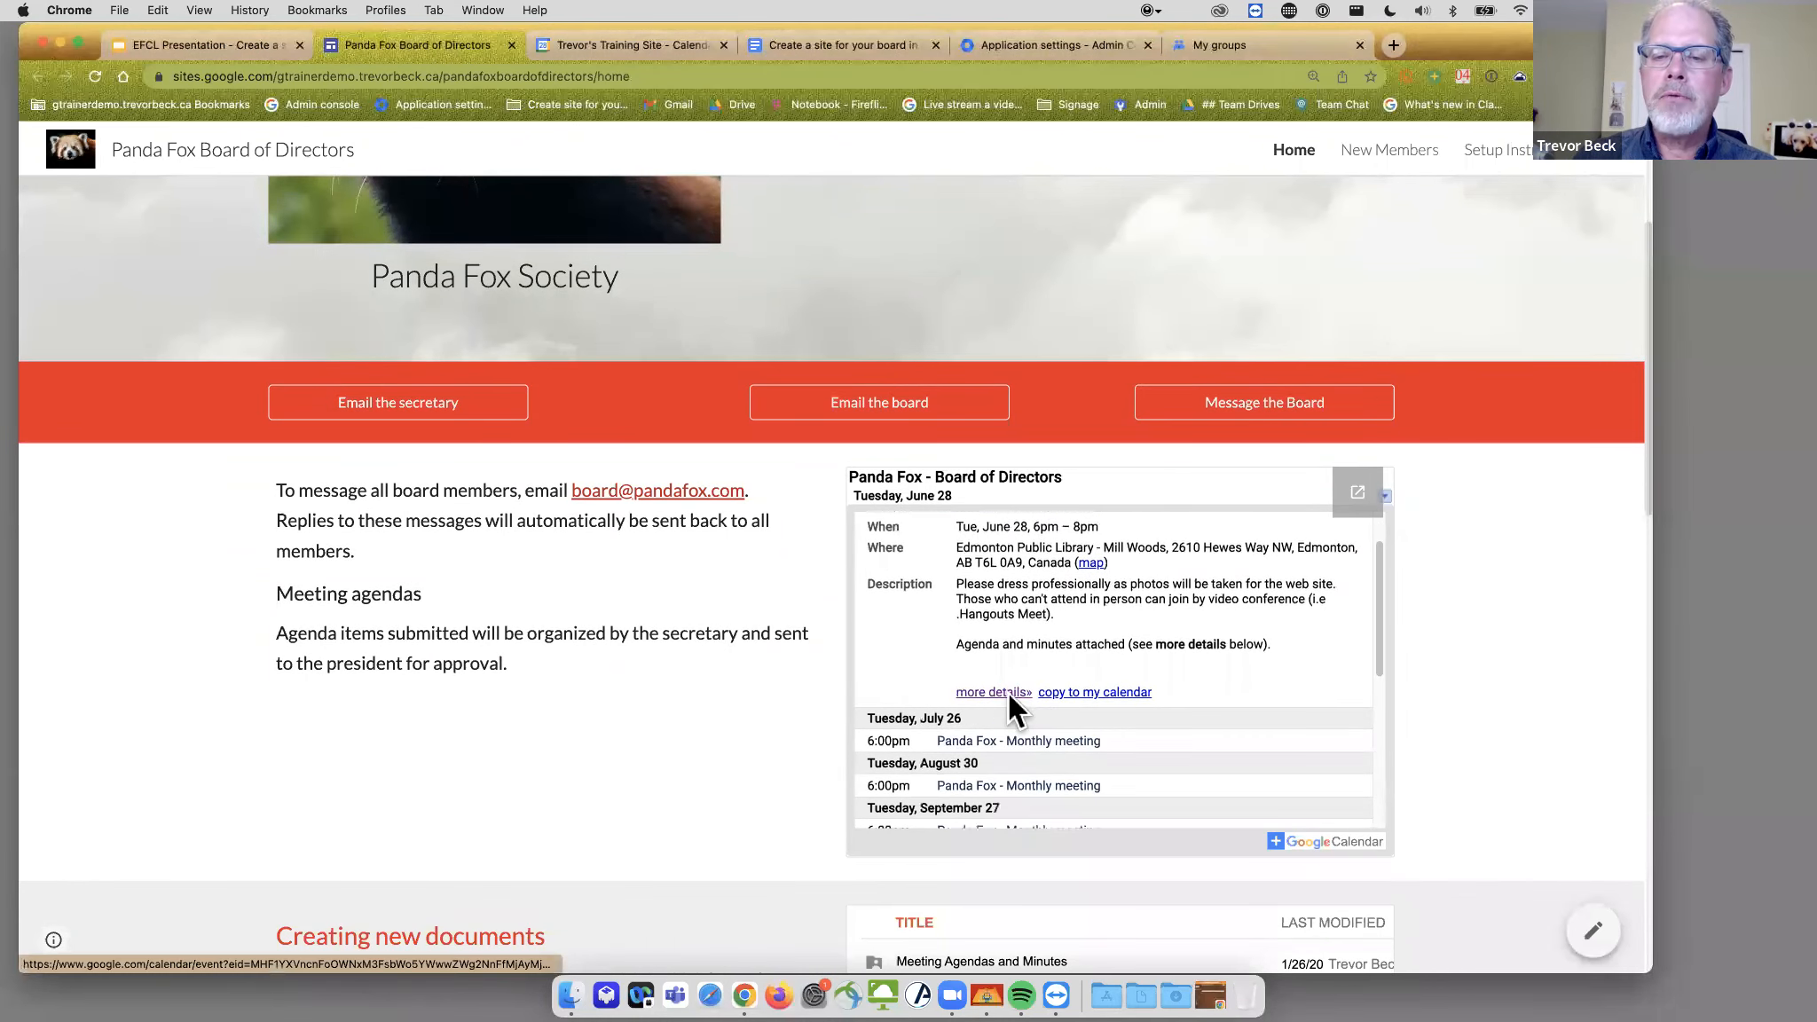
click(1009, 693)
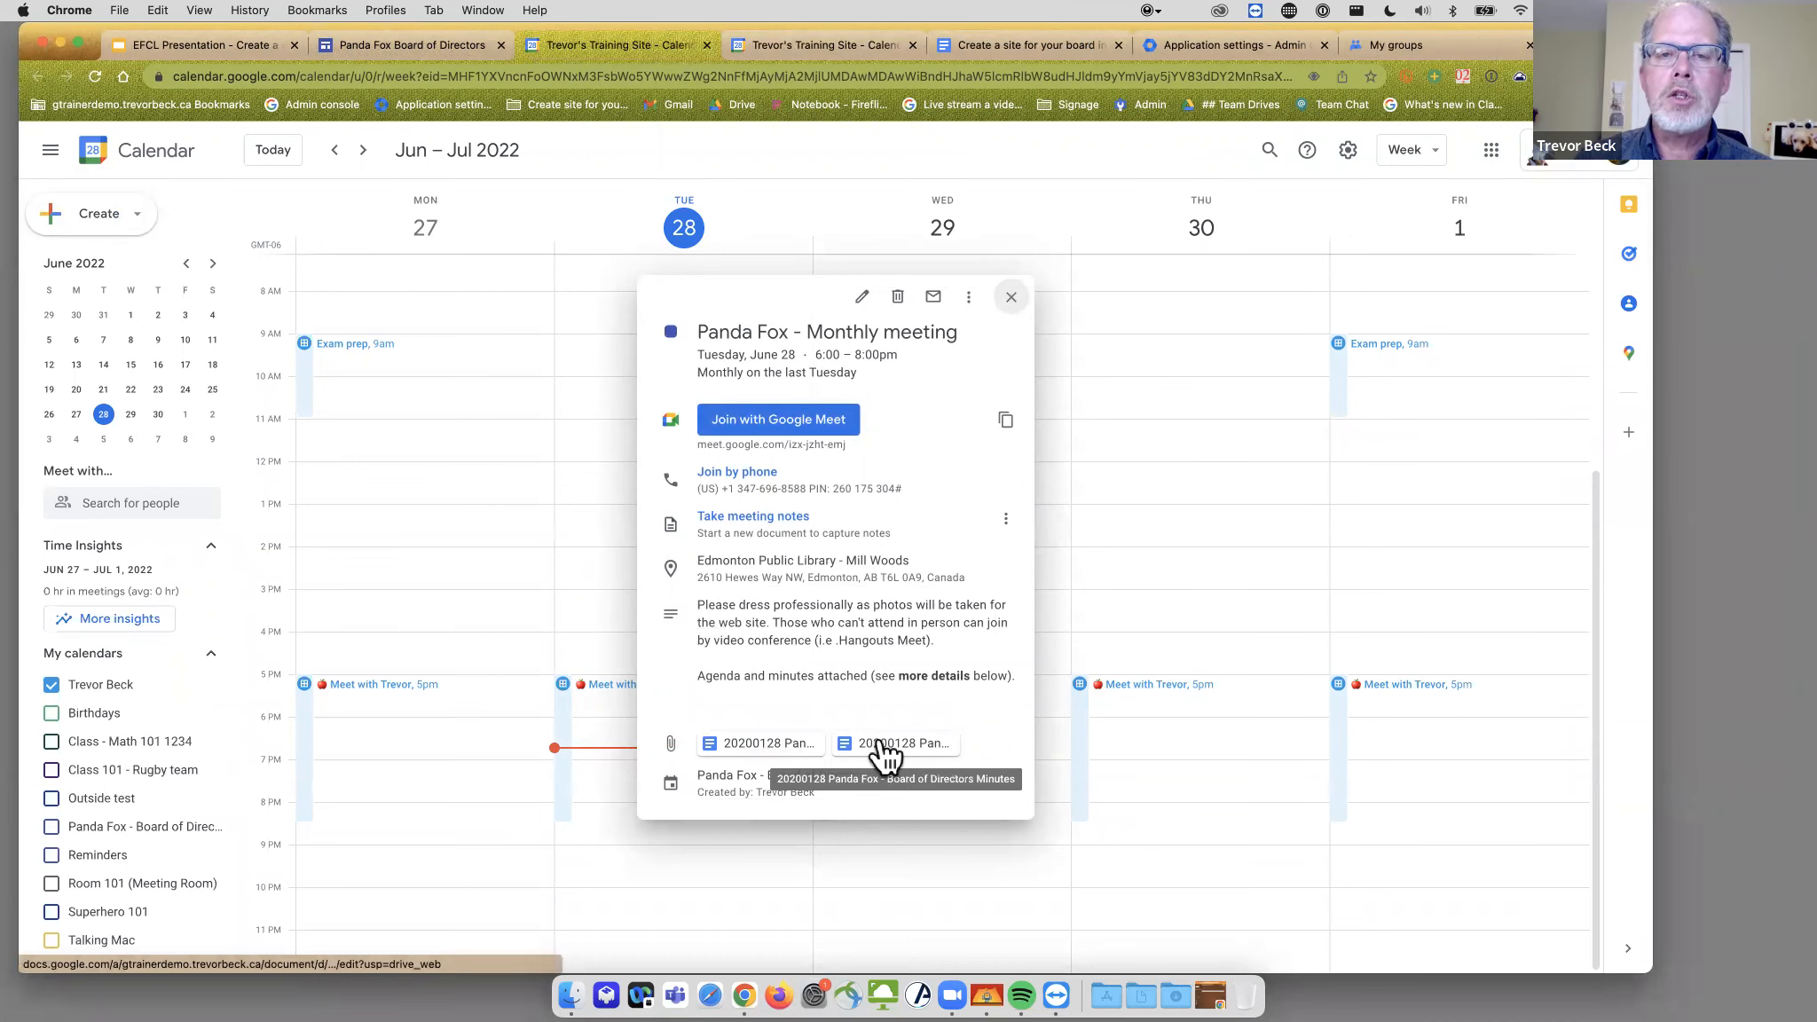
key(super+w)
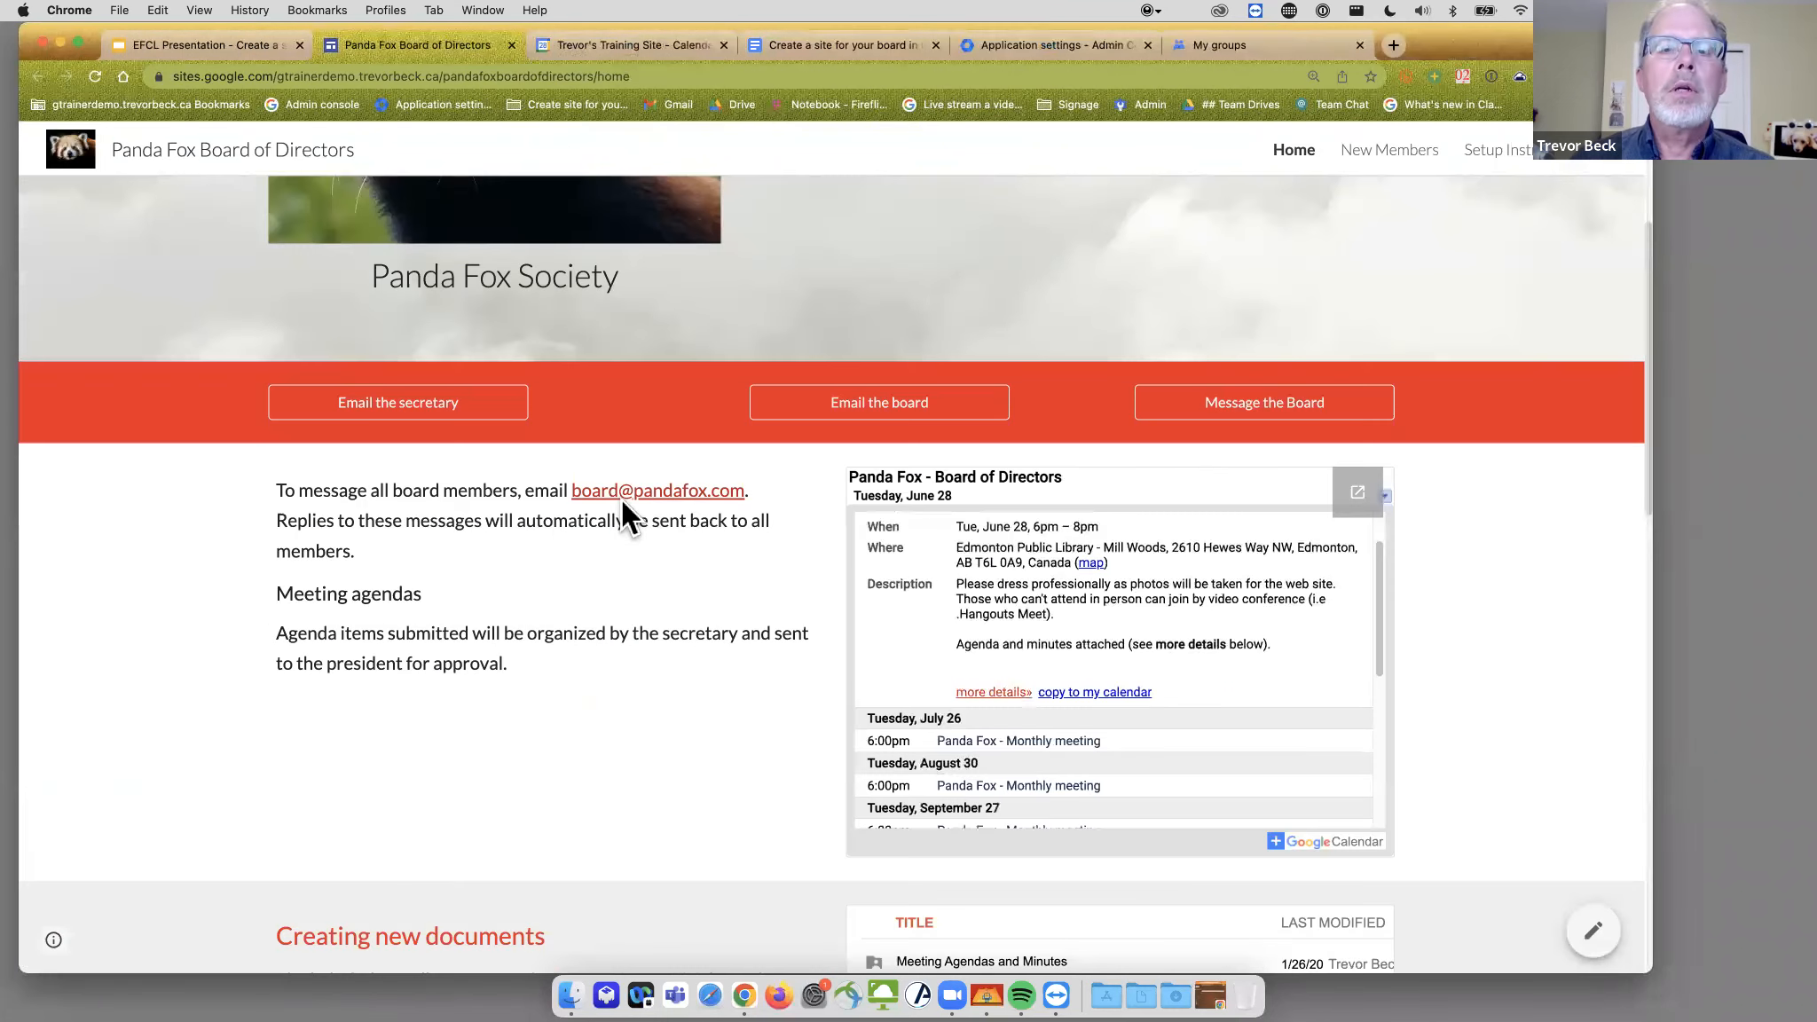
- Scroll past Creating new documents to the Email archive showing the board's group conversations
scroll(902, 464, down, 6)
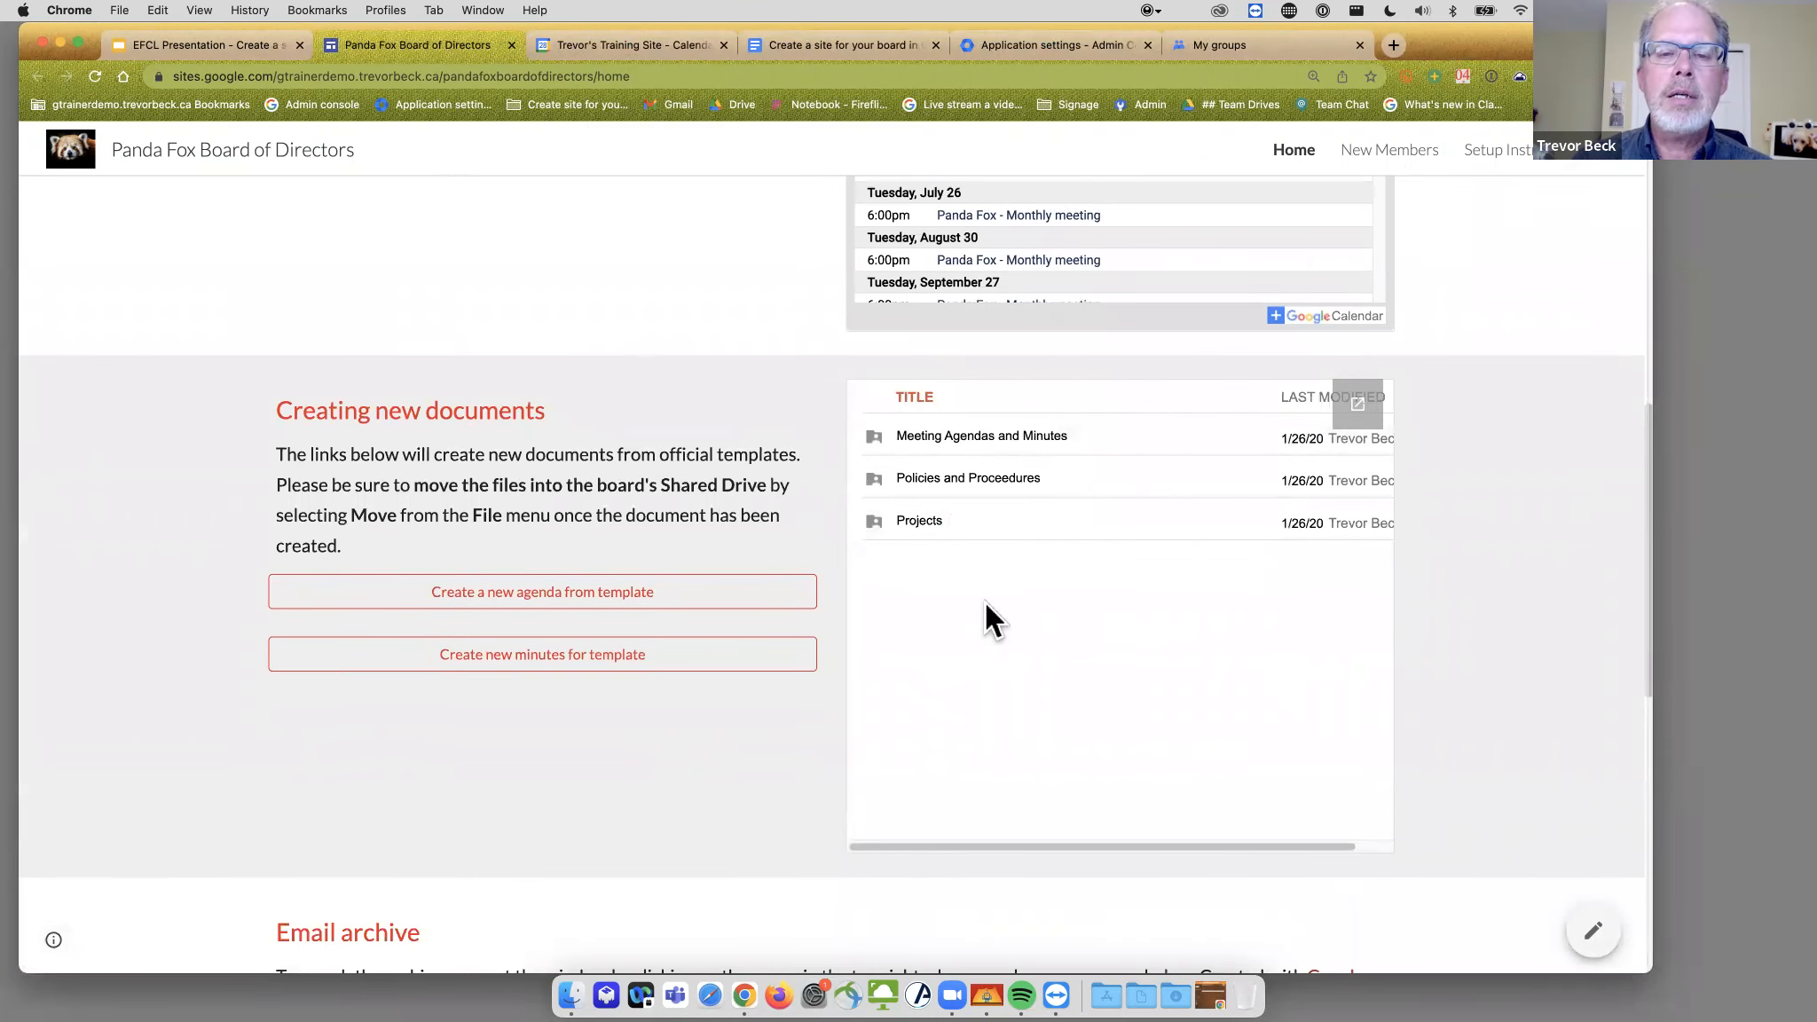
scroll(986, 602, down, 5)
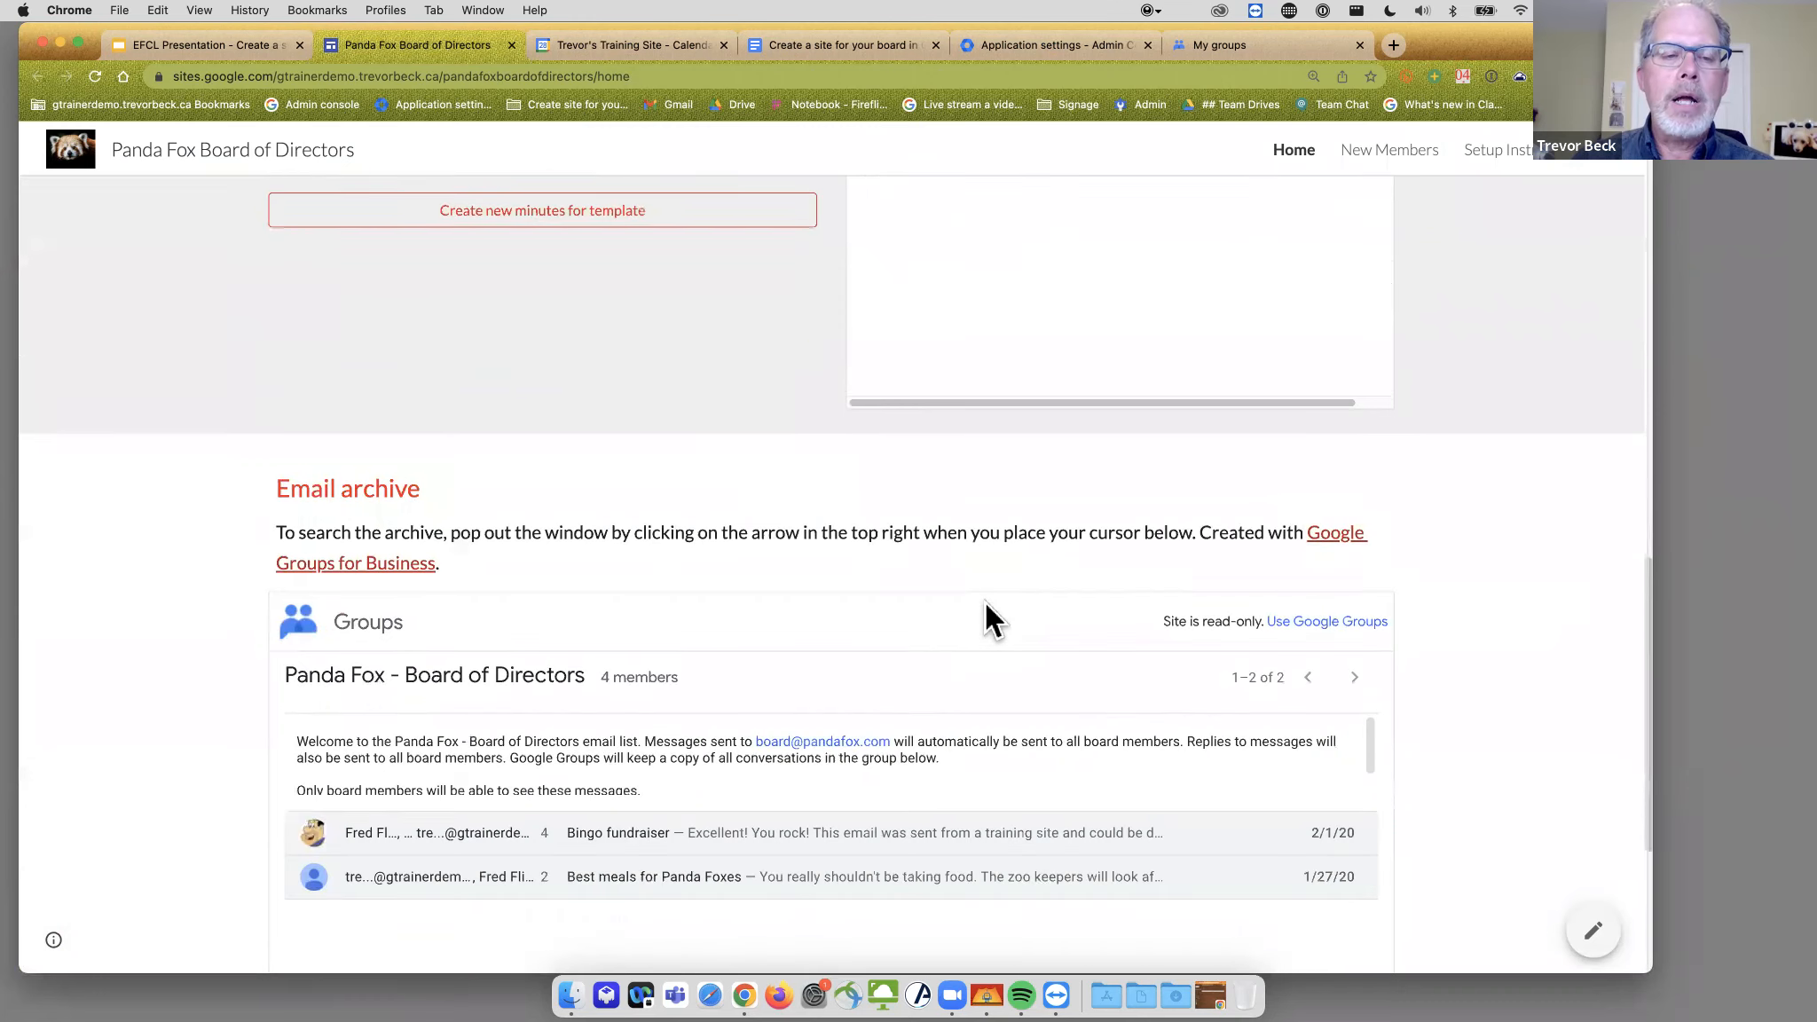
mouse_move(710, 725)
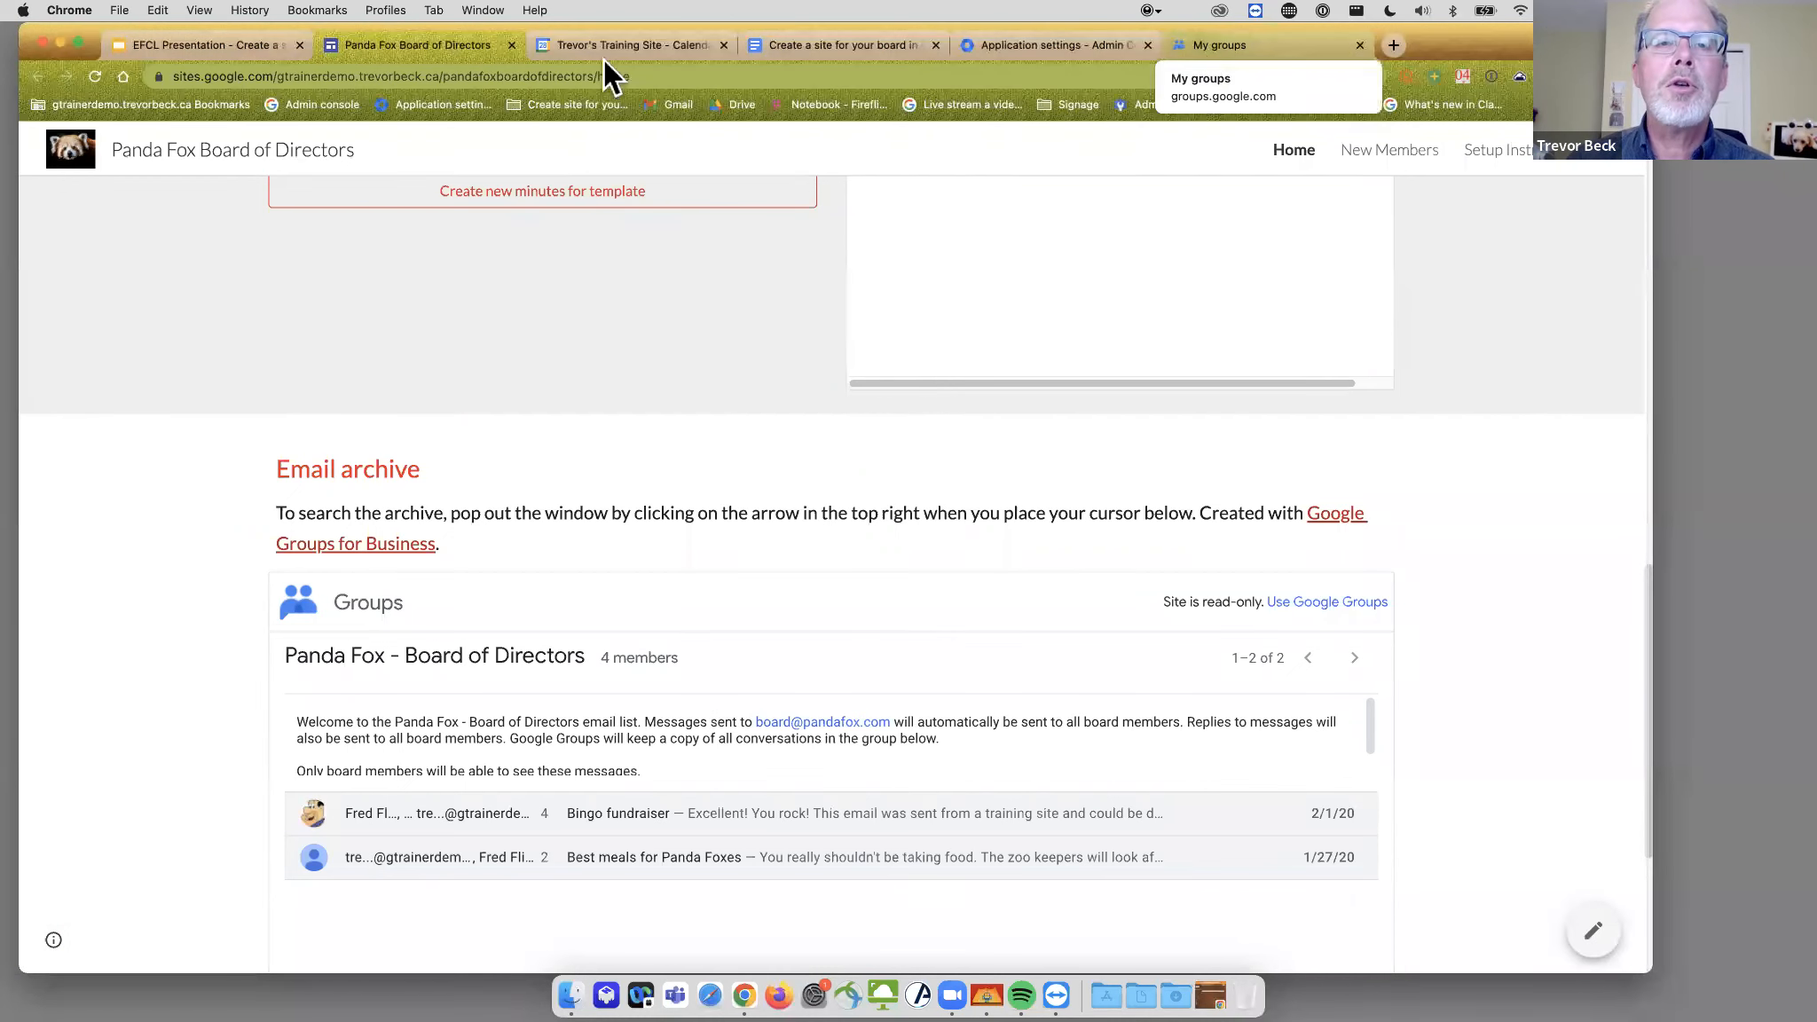
- Switch to the My groups page listing five groups, including Panda Fox - Board of Directors
click(1245, 46)
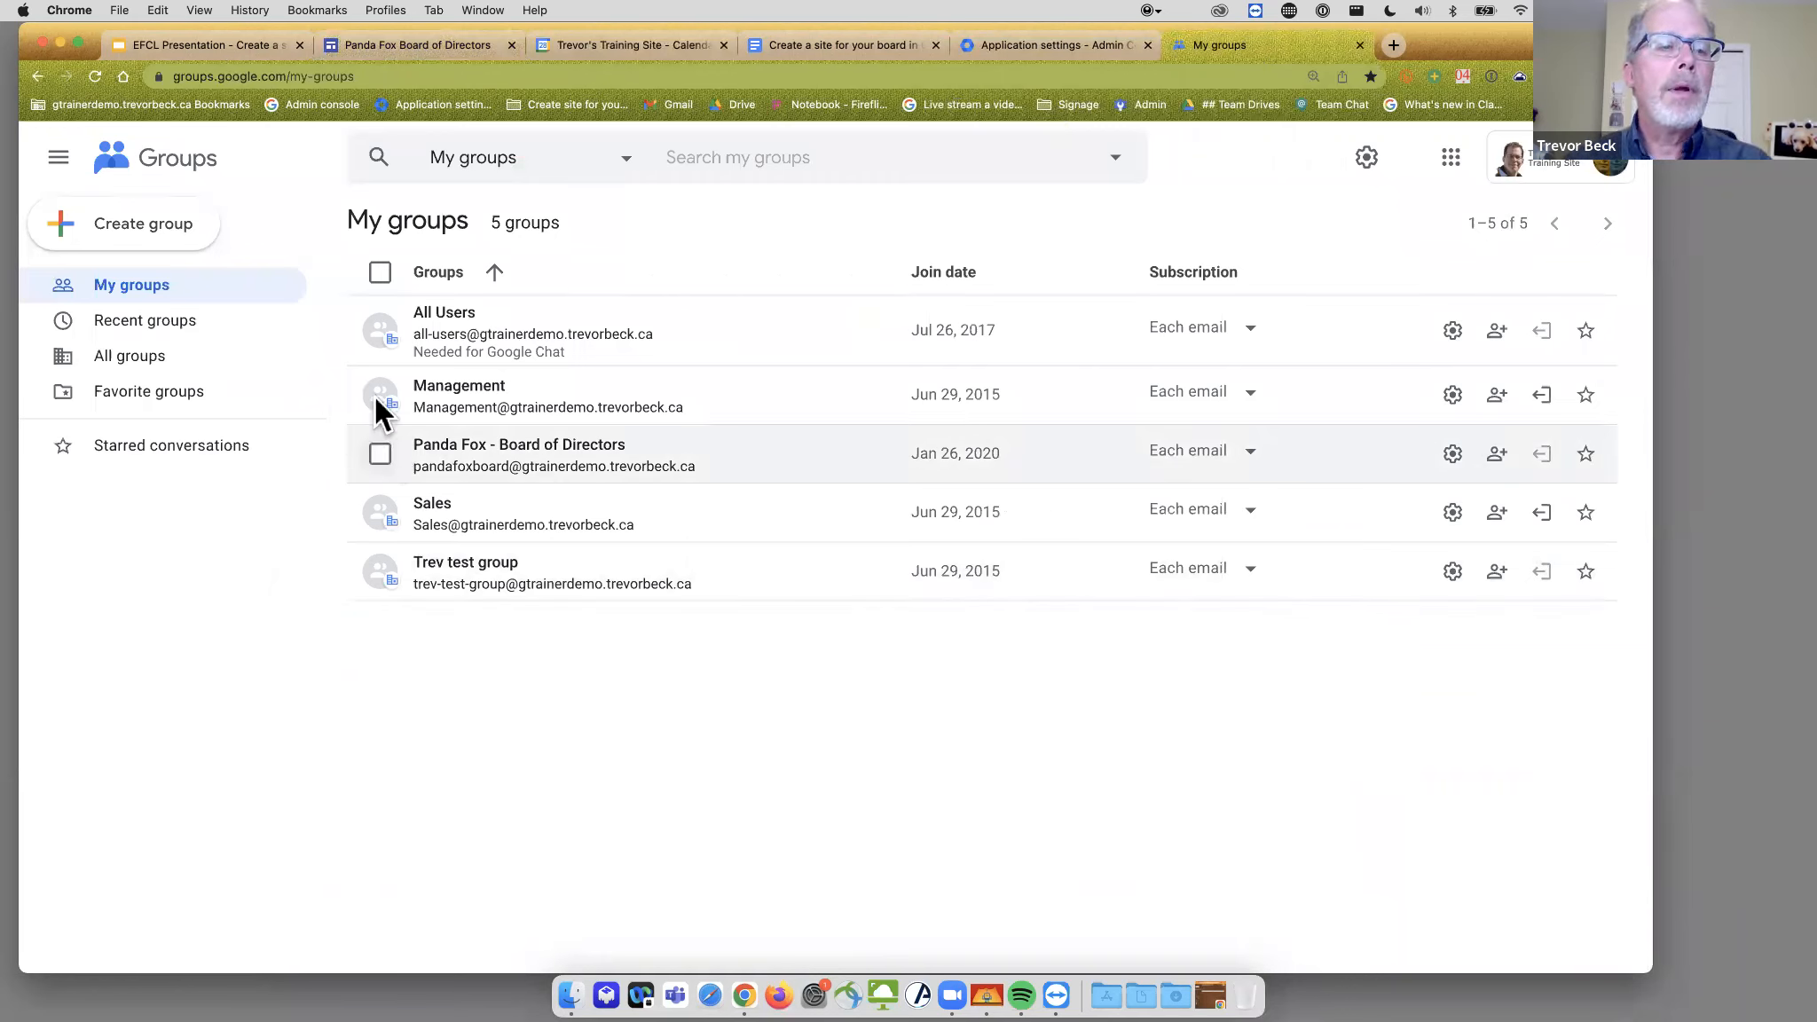
- Name the new group 'Peanut Gallery Board' and shorten its group email to peanutboard
click(166, 233)
text(peanutboard)
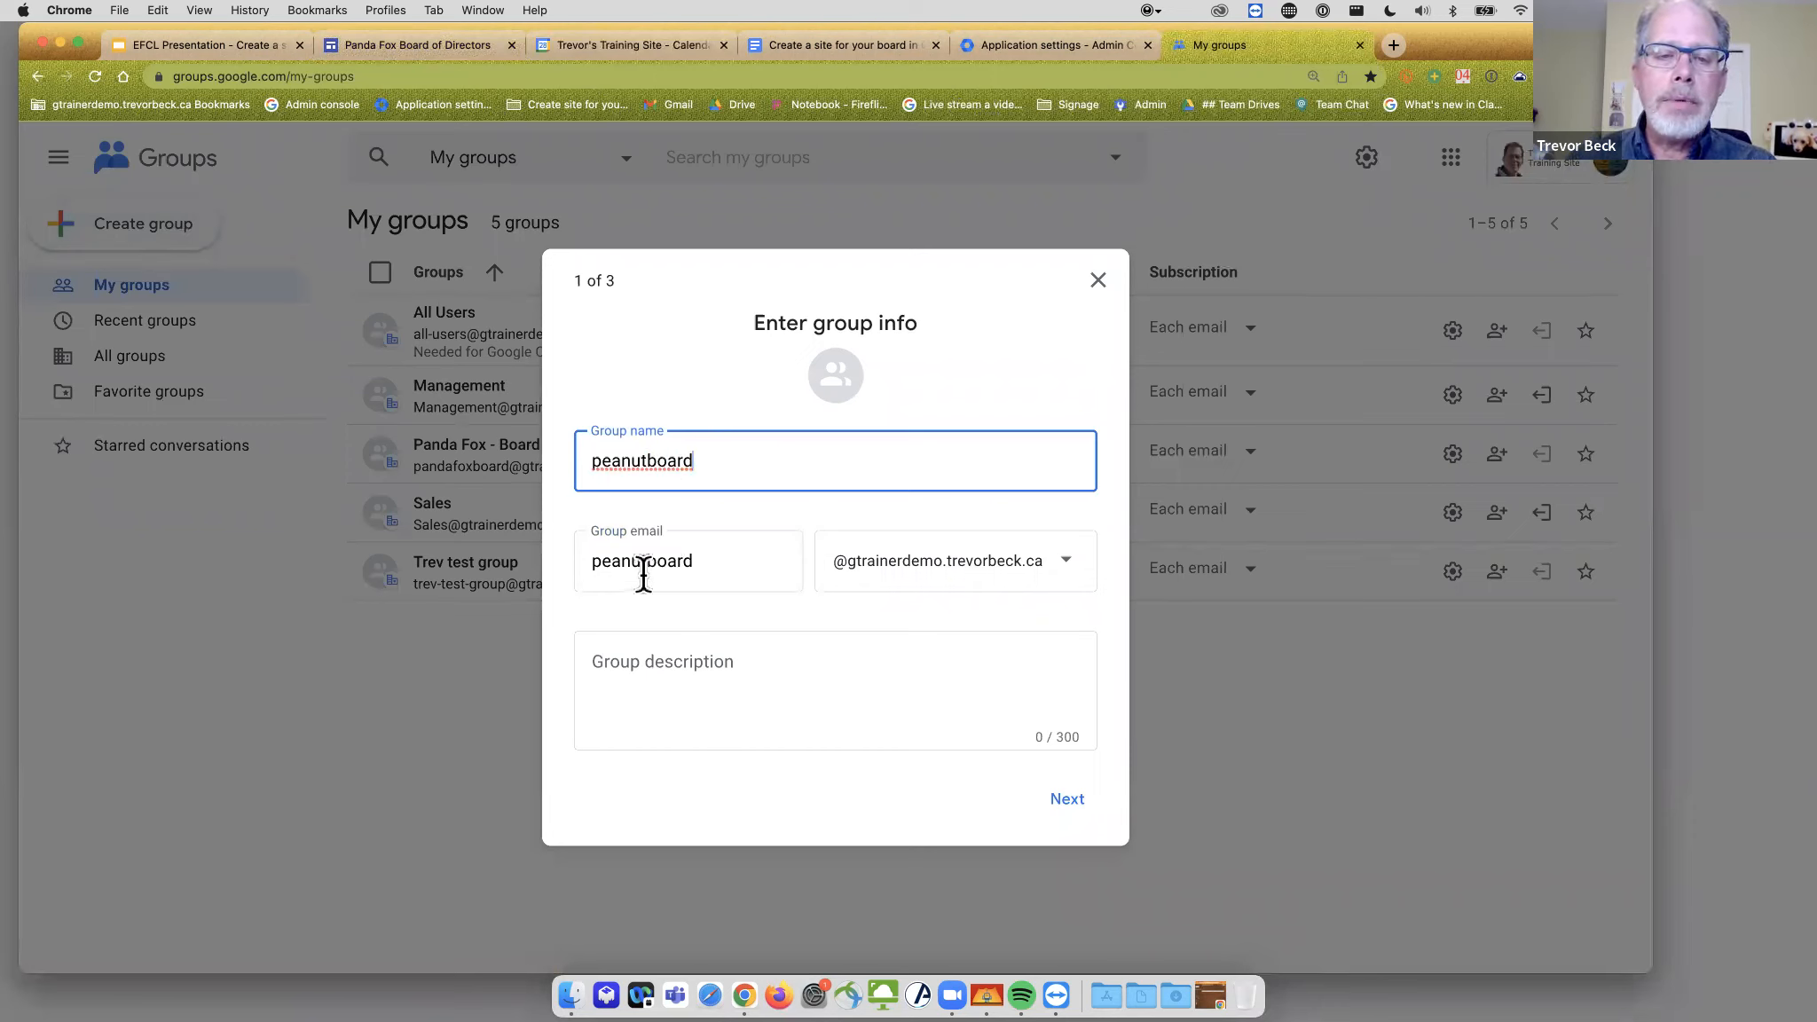
double_click(867, 441)
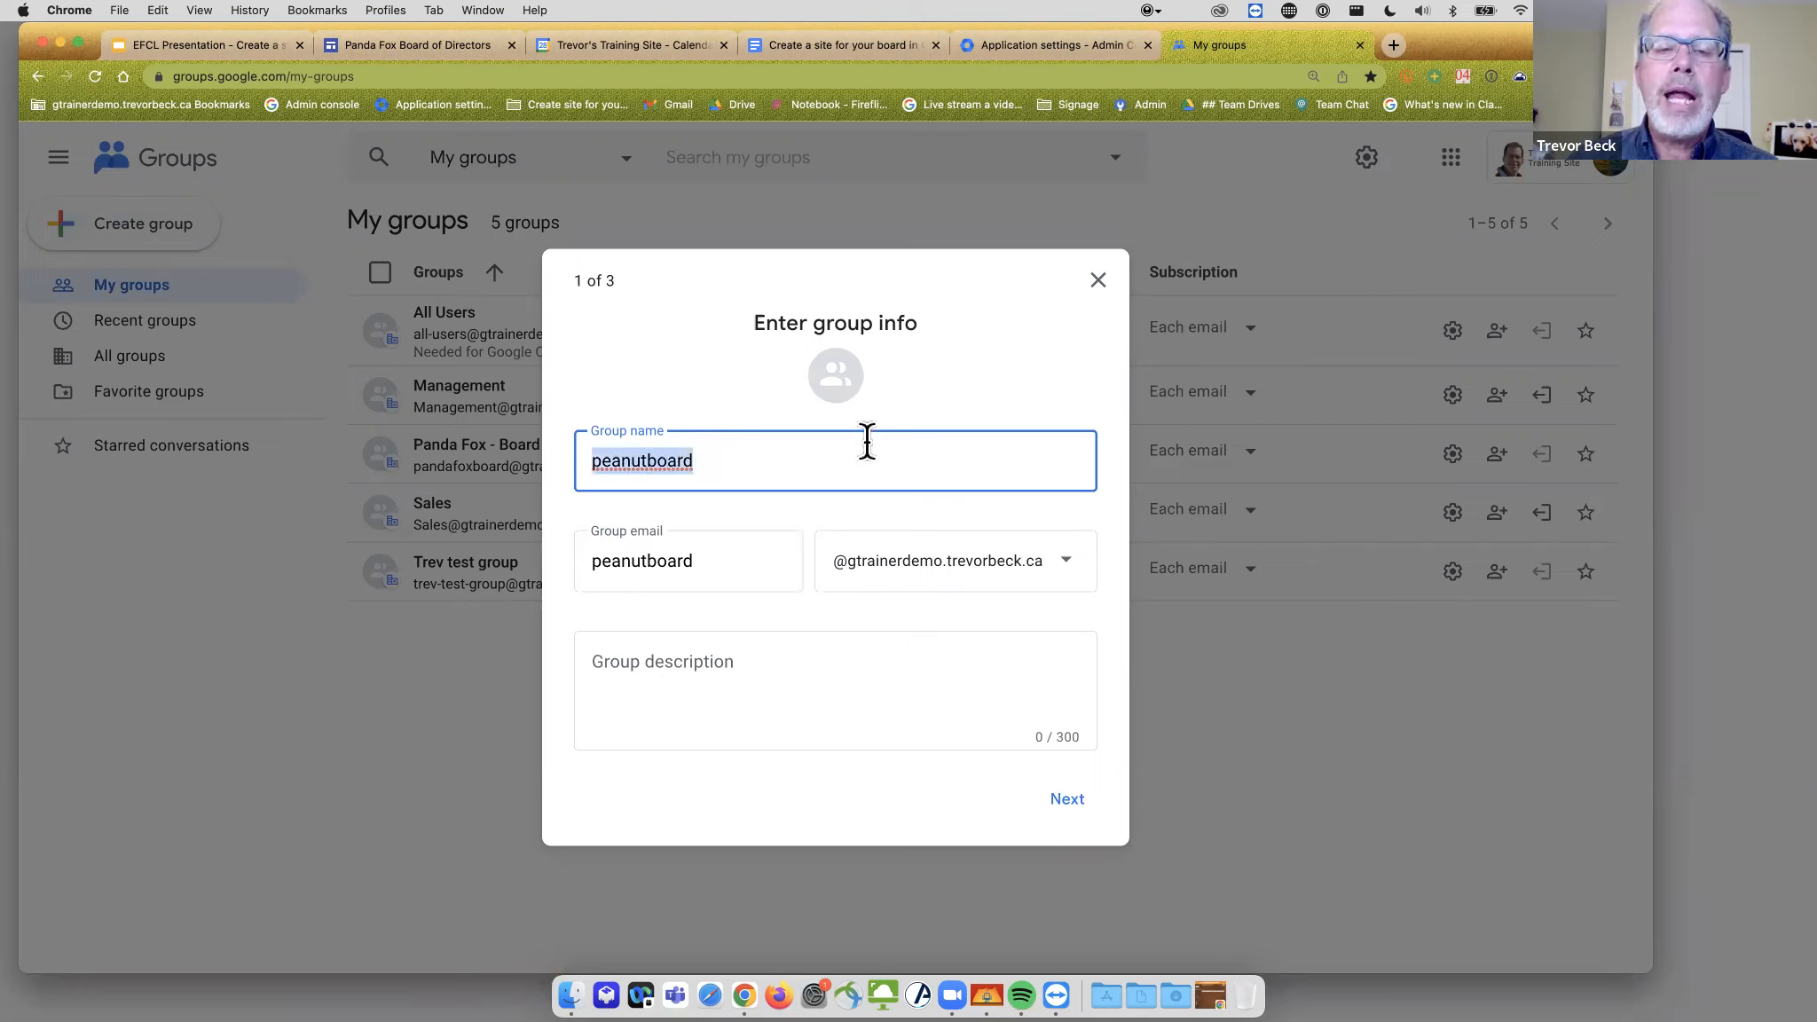
text({e)
key(BackSpace)
key(BackSpace)
text(Peanut Gallery Board)
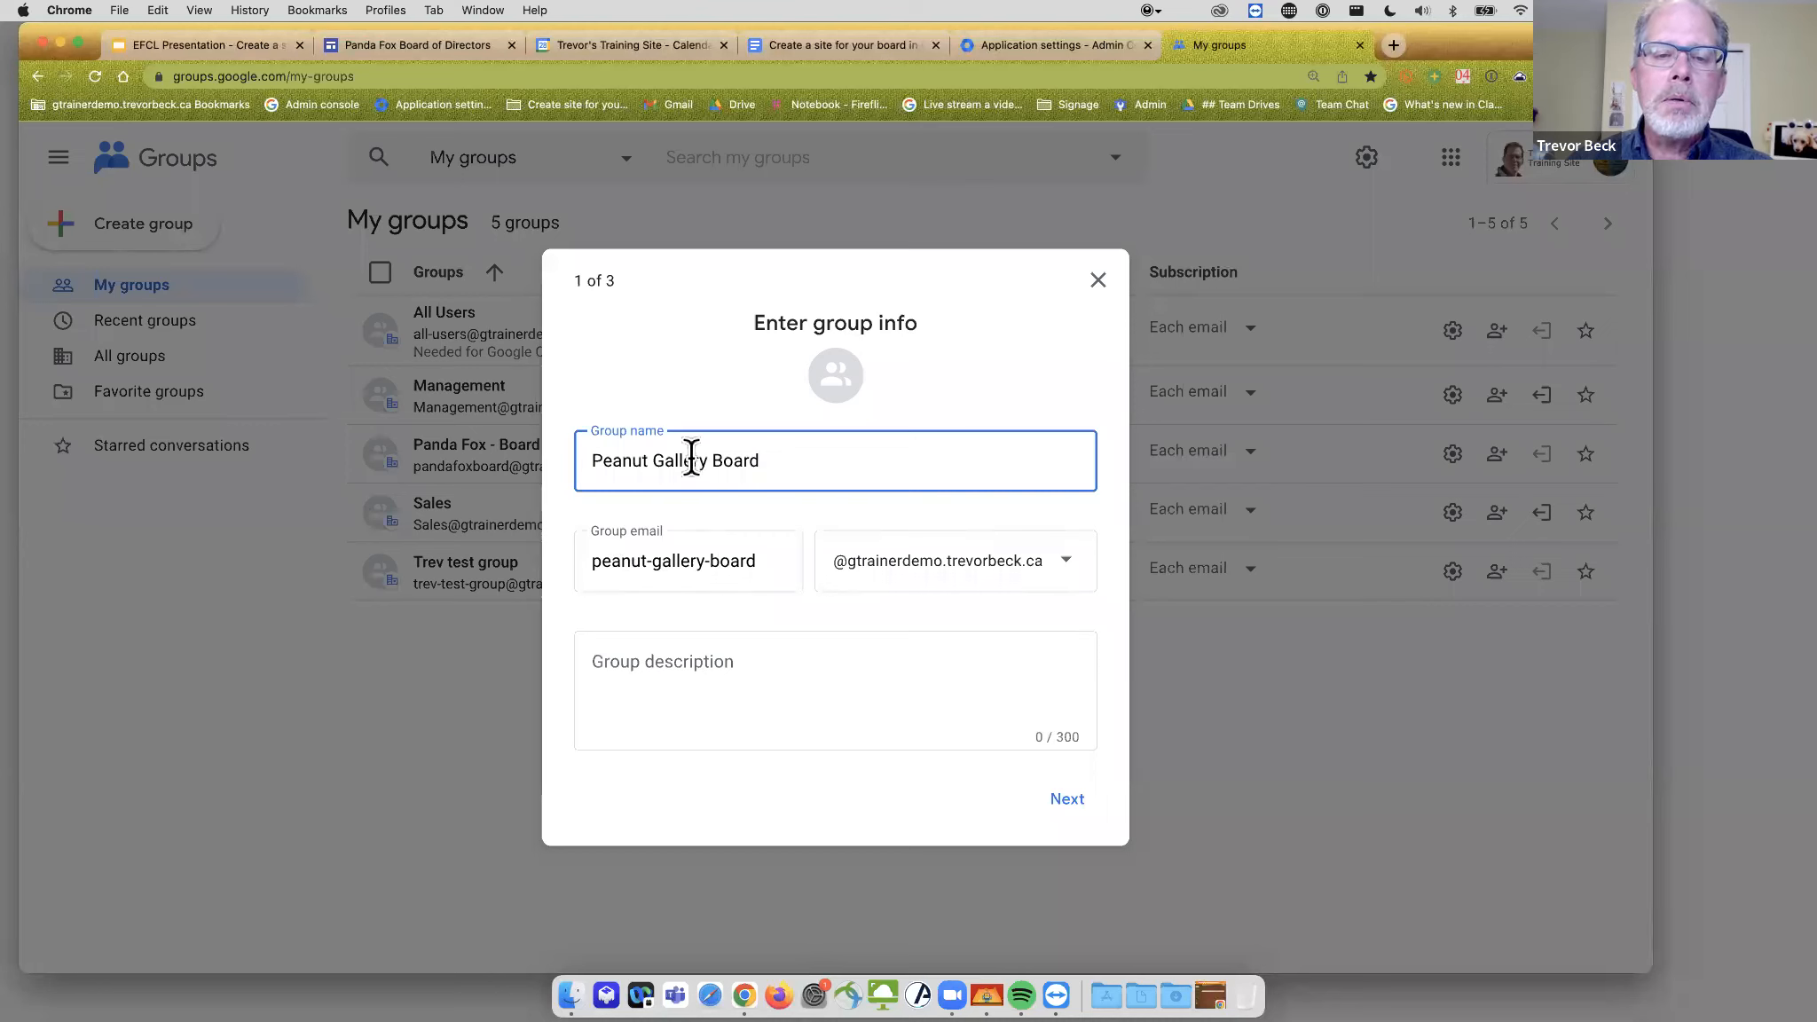
drag(647, 567, 710, 561)
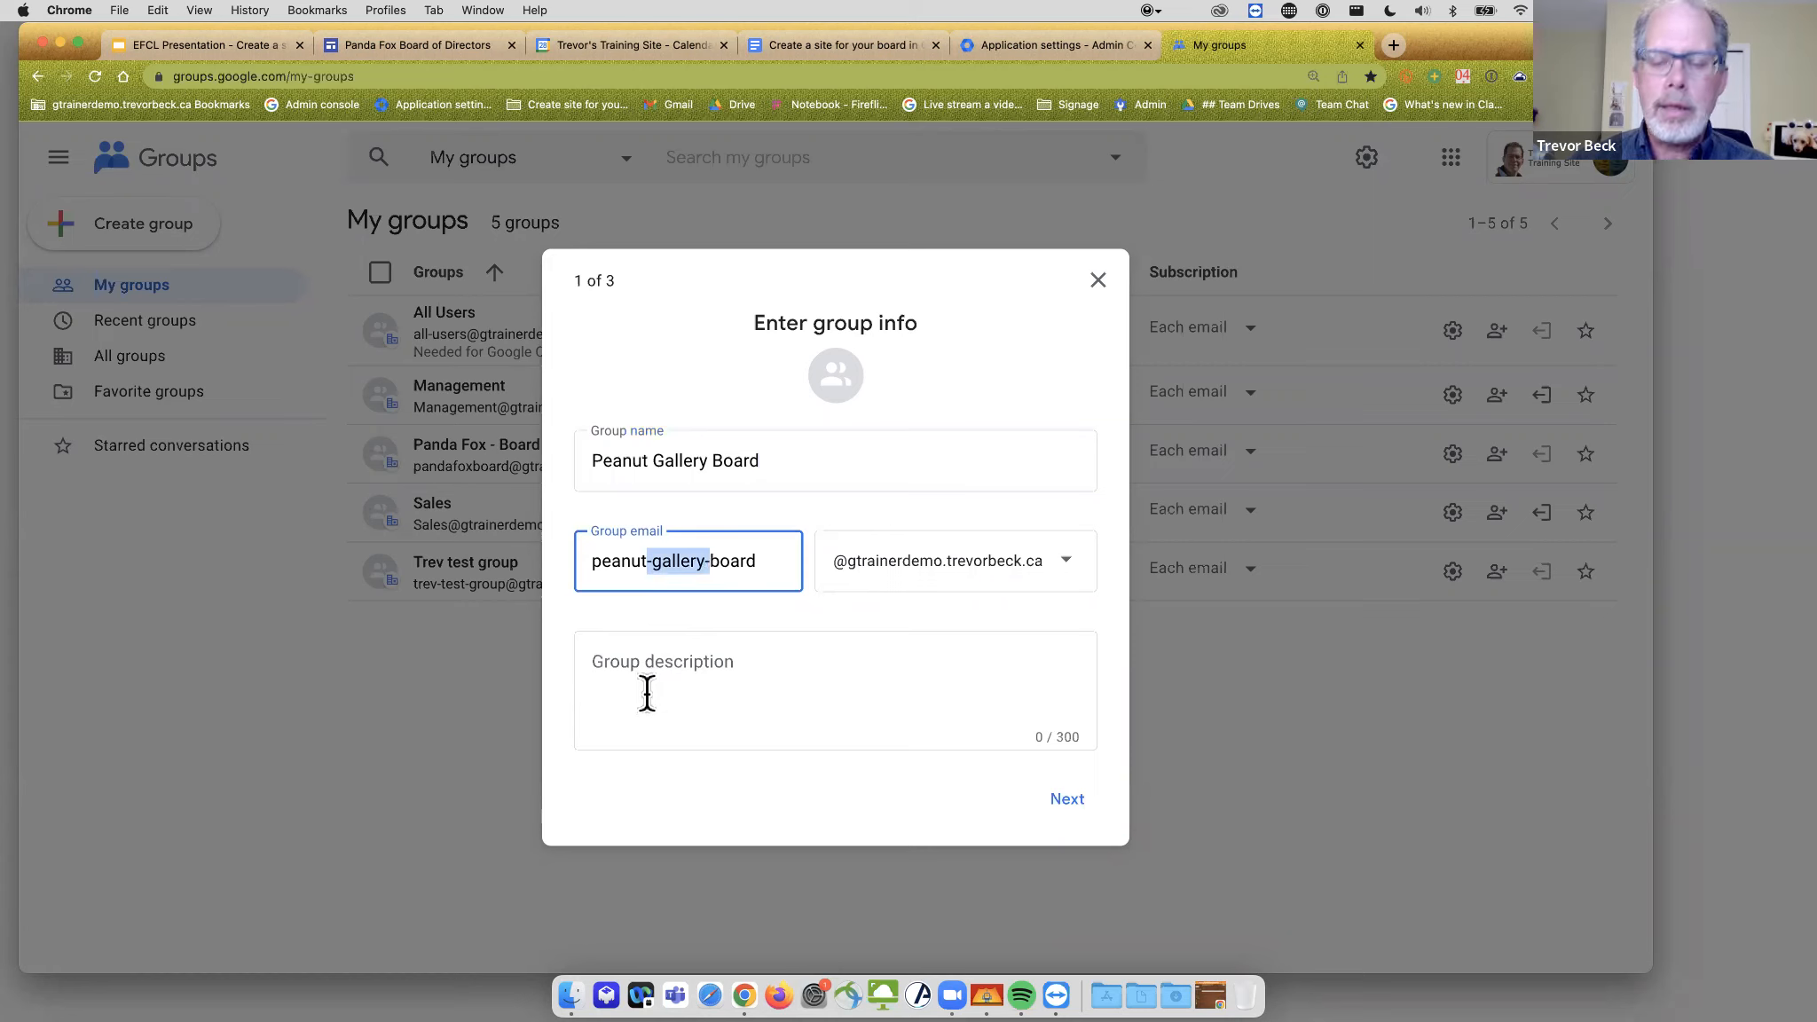
key(BackSpace)
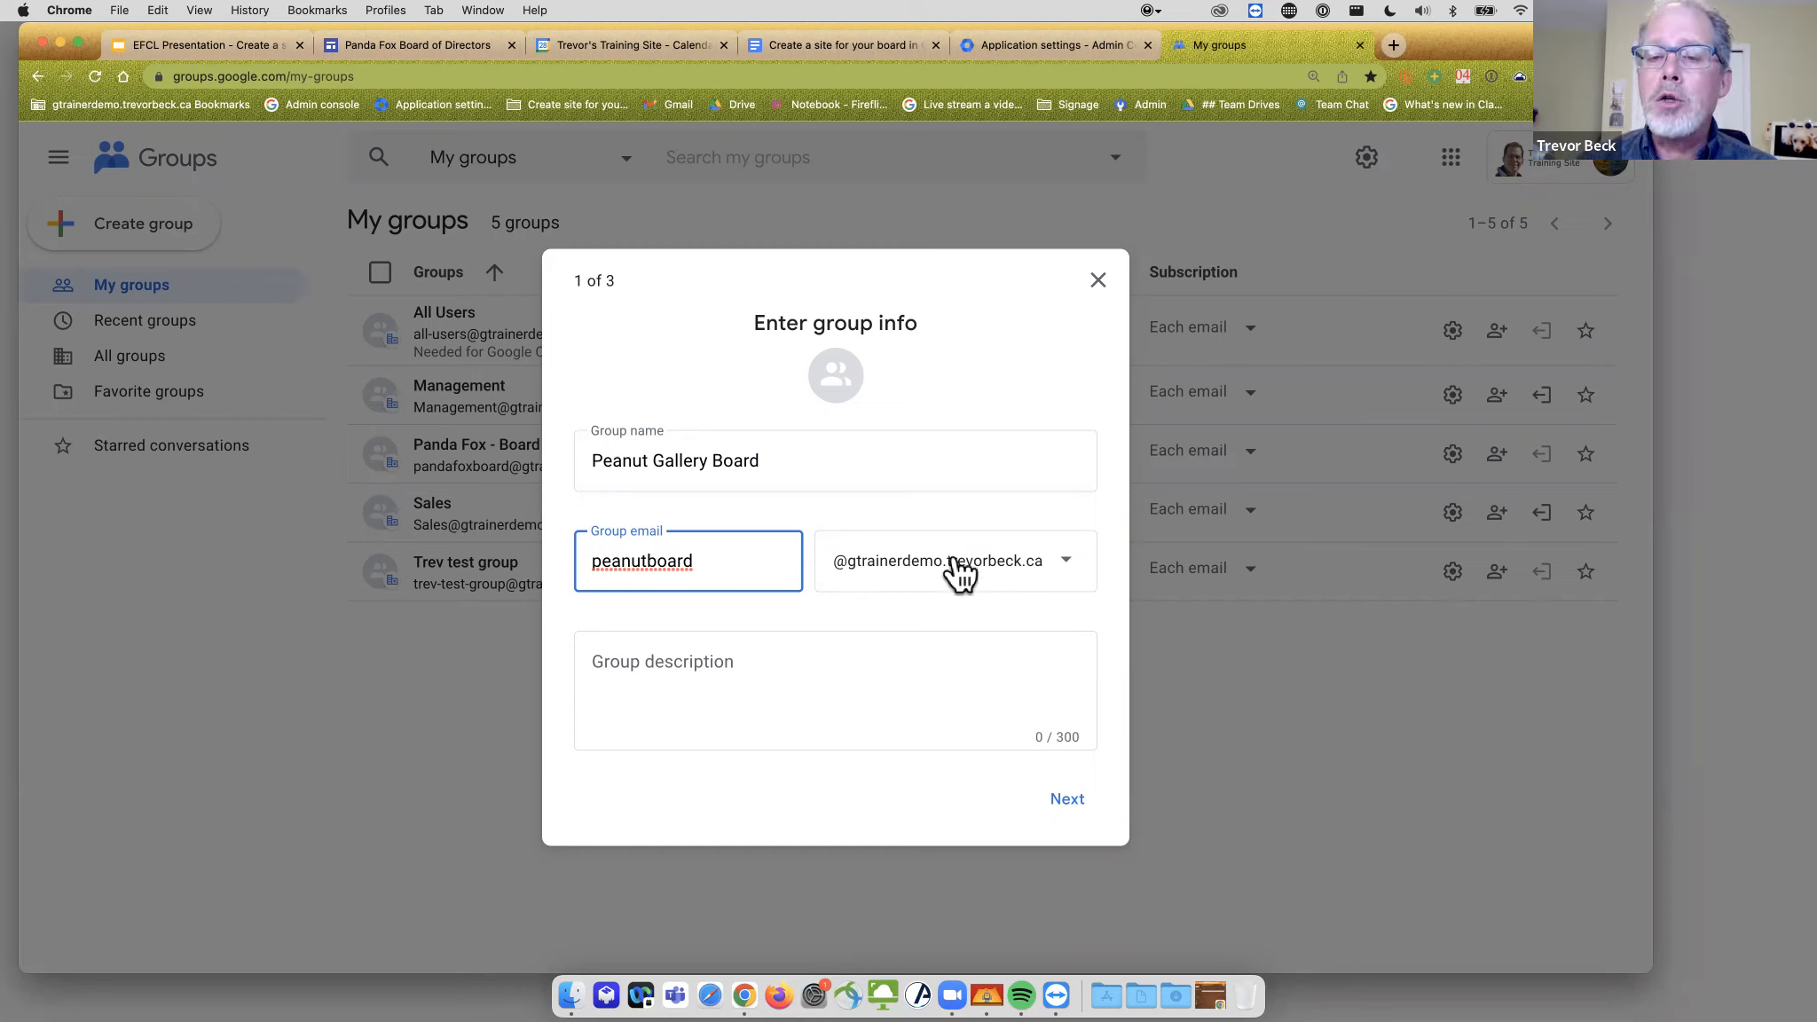
- Keep the organization's own domain for the group email and advance to the privacy step
click(1072, 569)
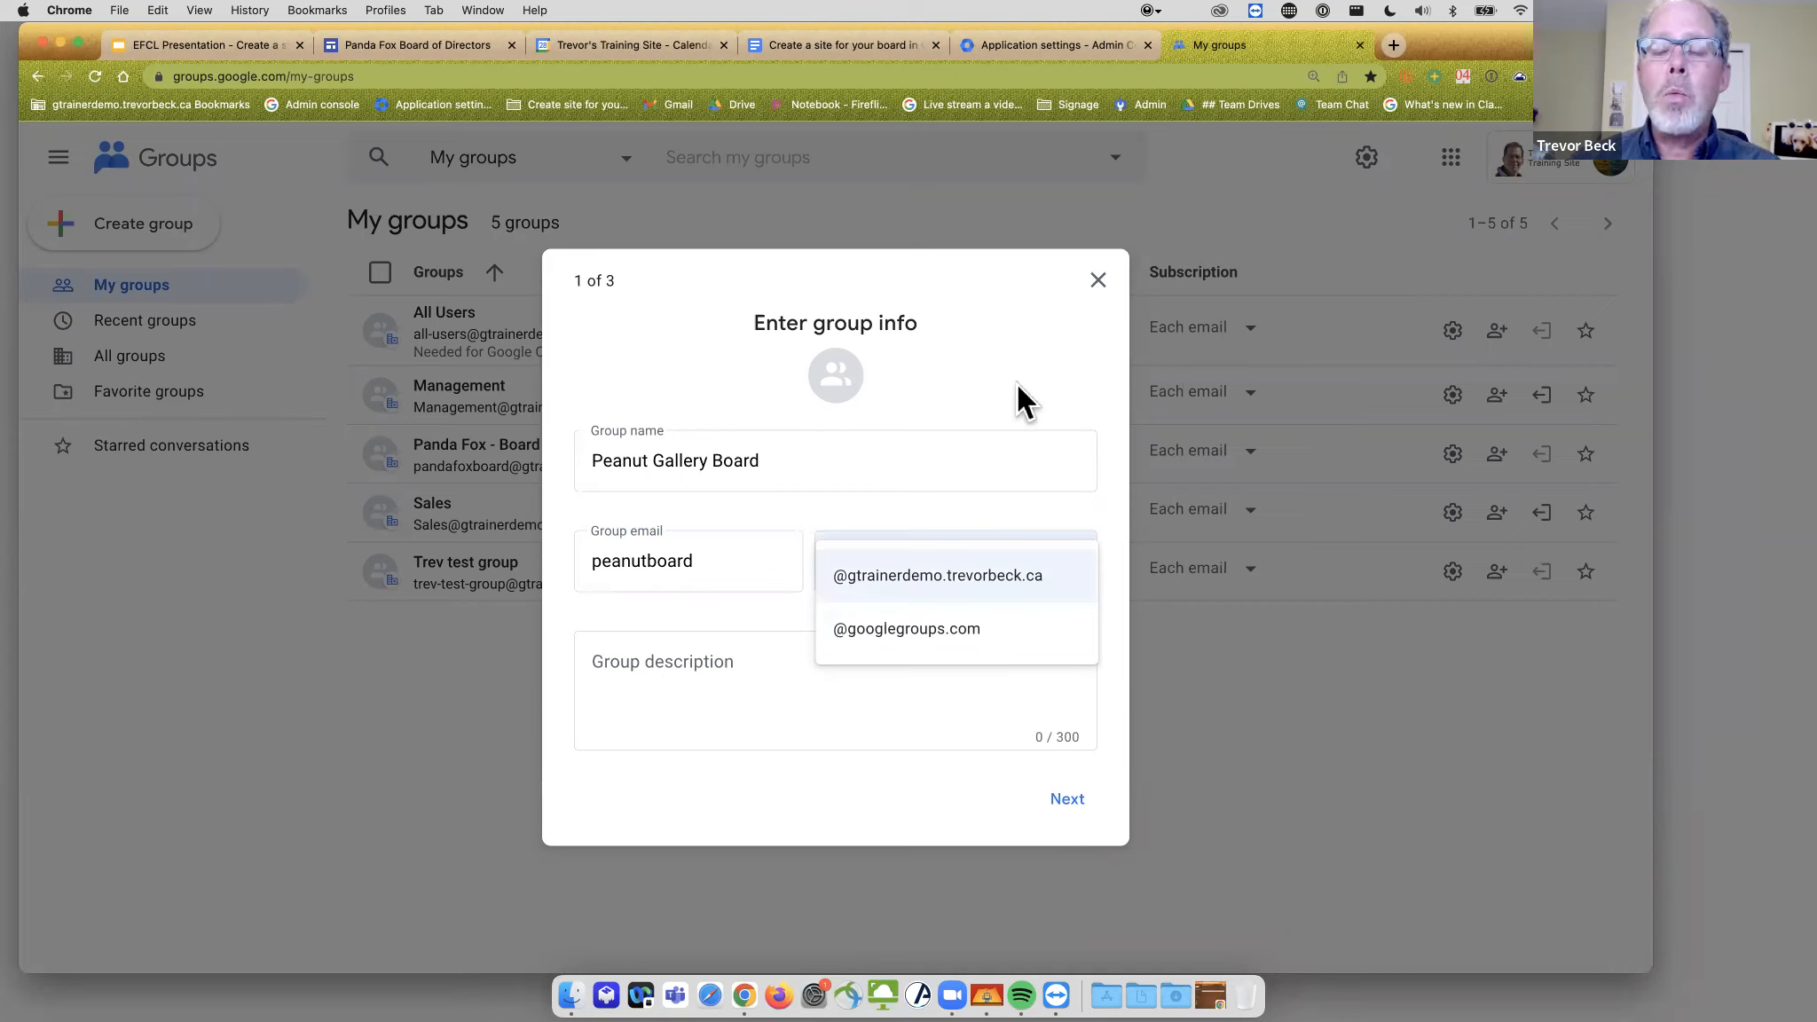
click(895, 579)
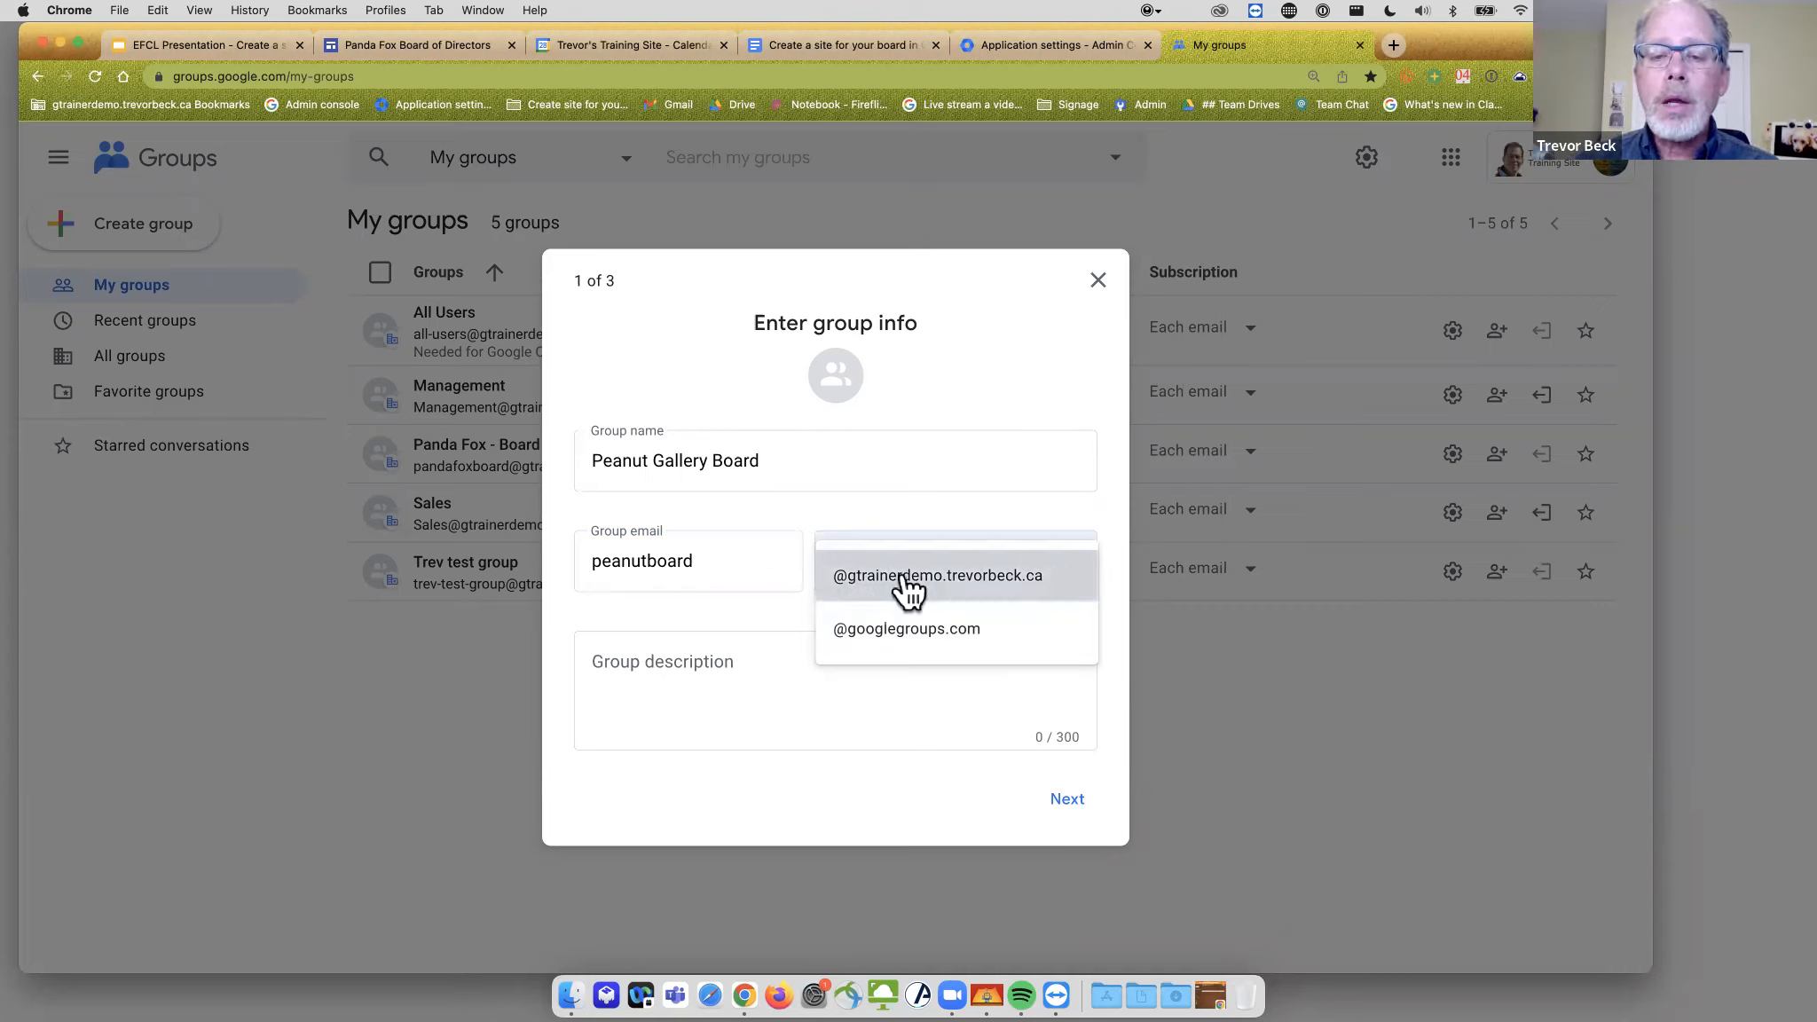
click(757, 706)
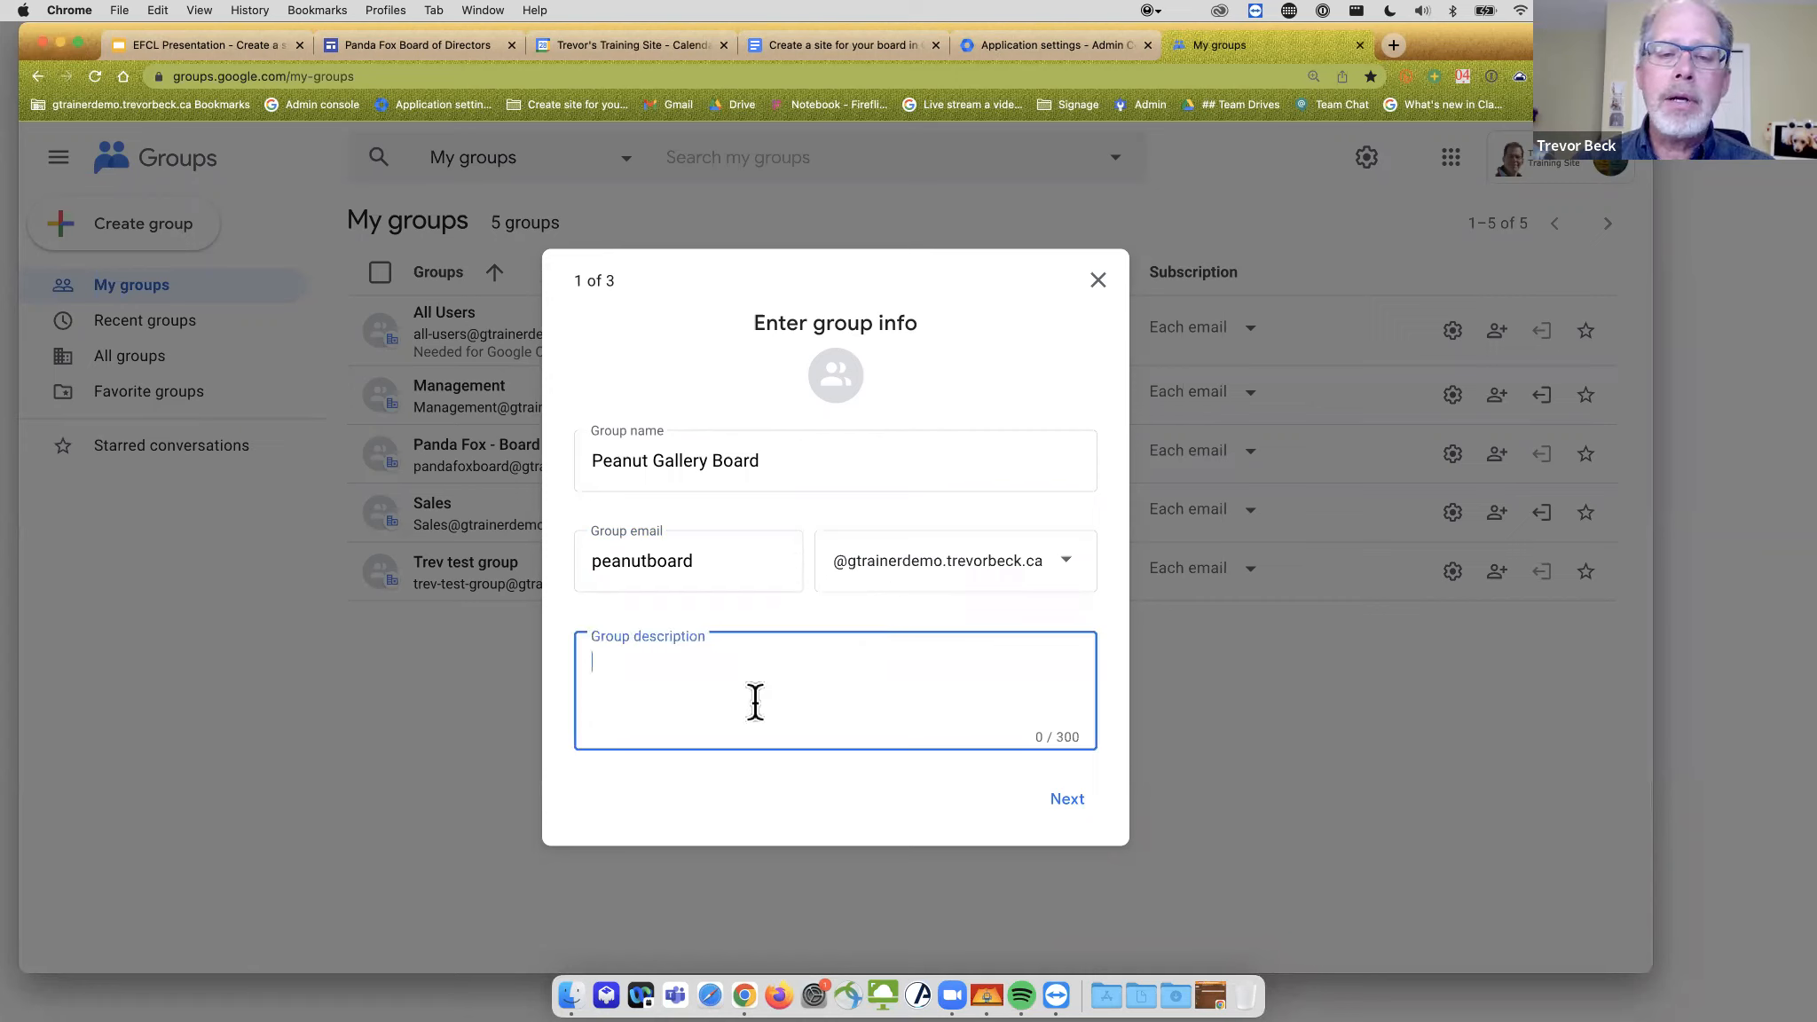
click(1063, 801)
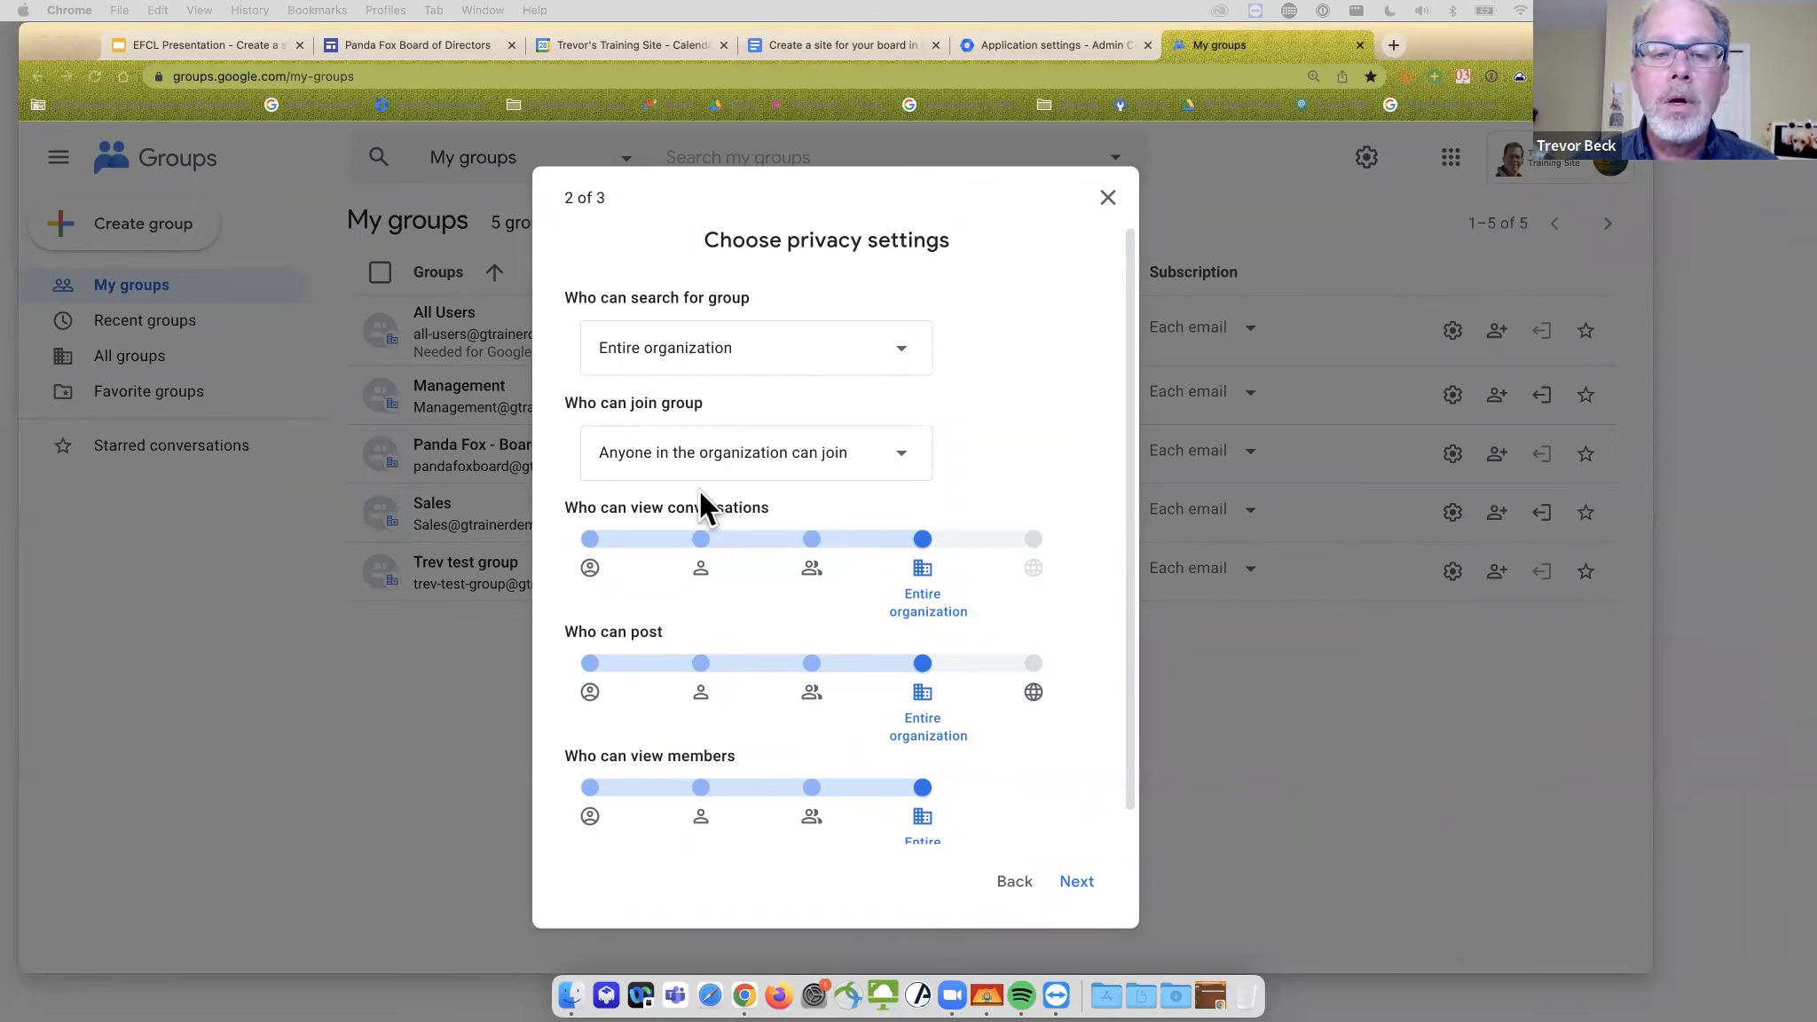
- Allow only invited users to join; restrict viewing conversations, posting and members to group members
click(906, 456)
click(904, 463)
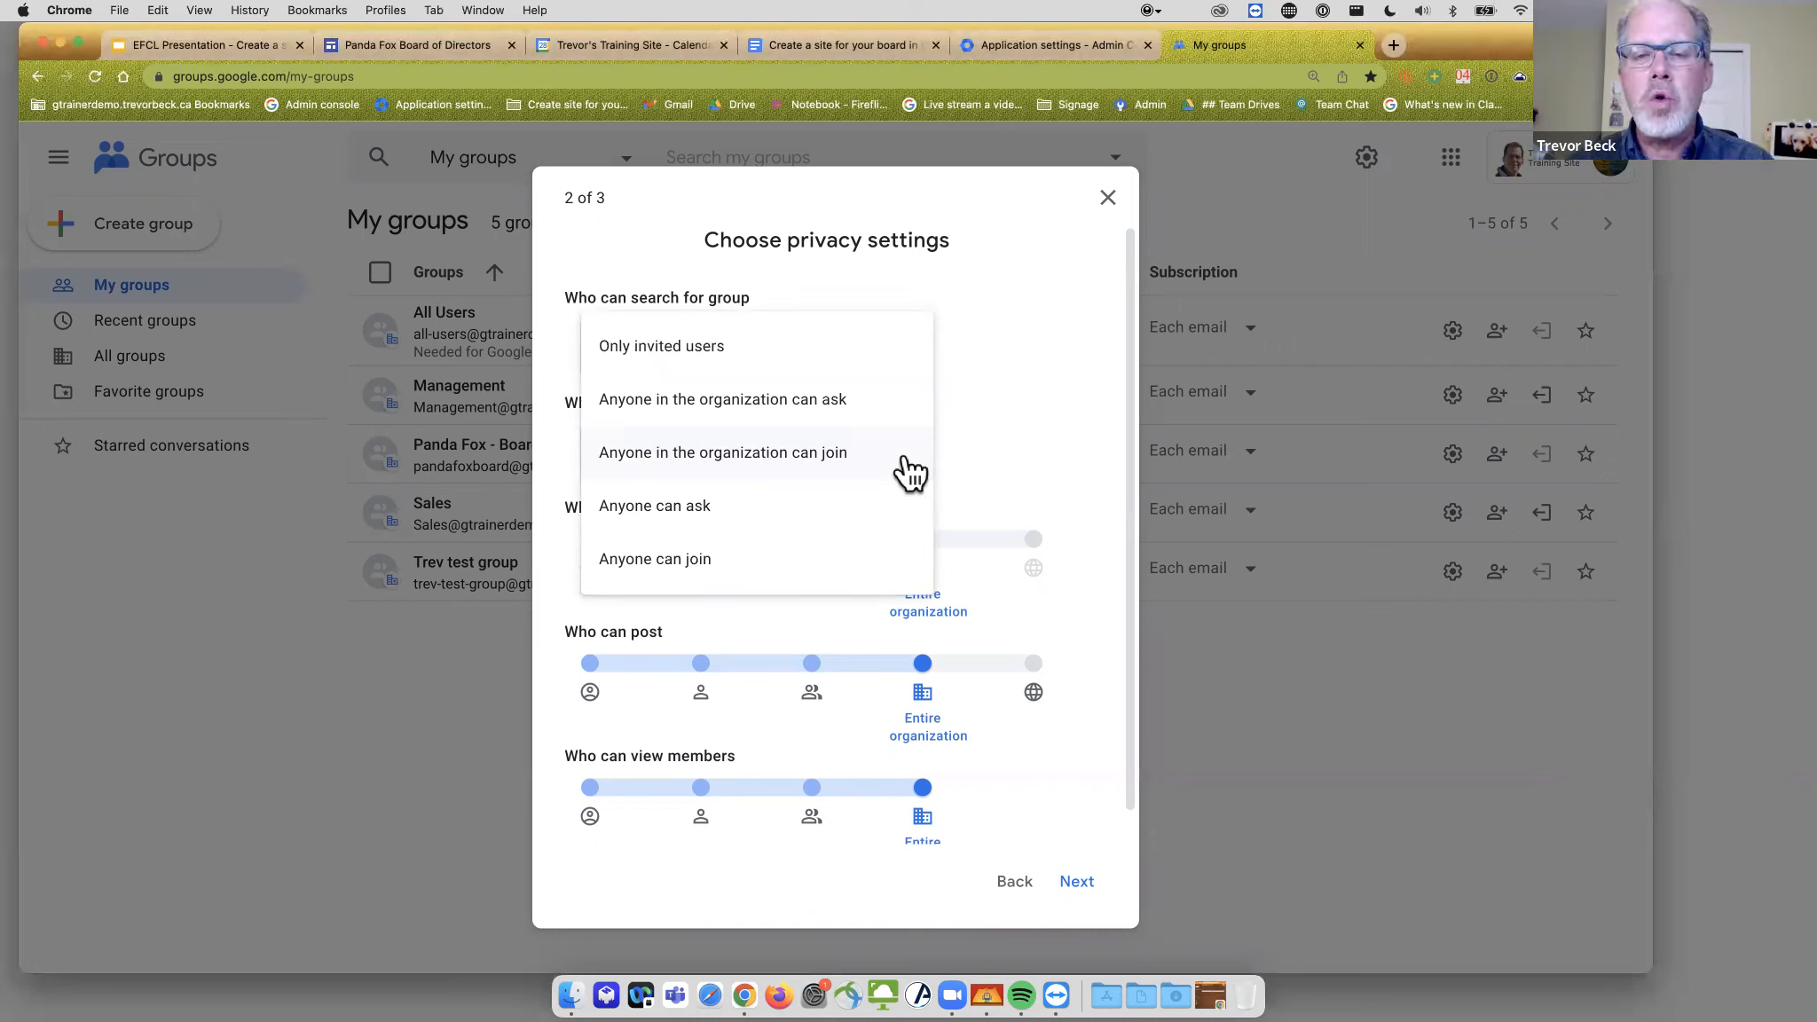
click(659, 353)
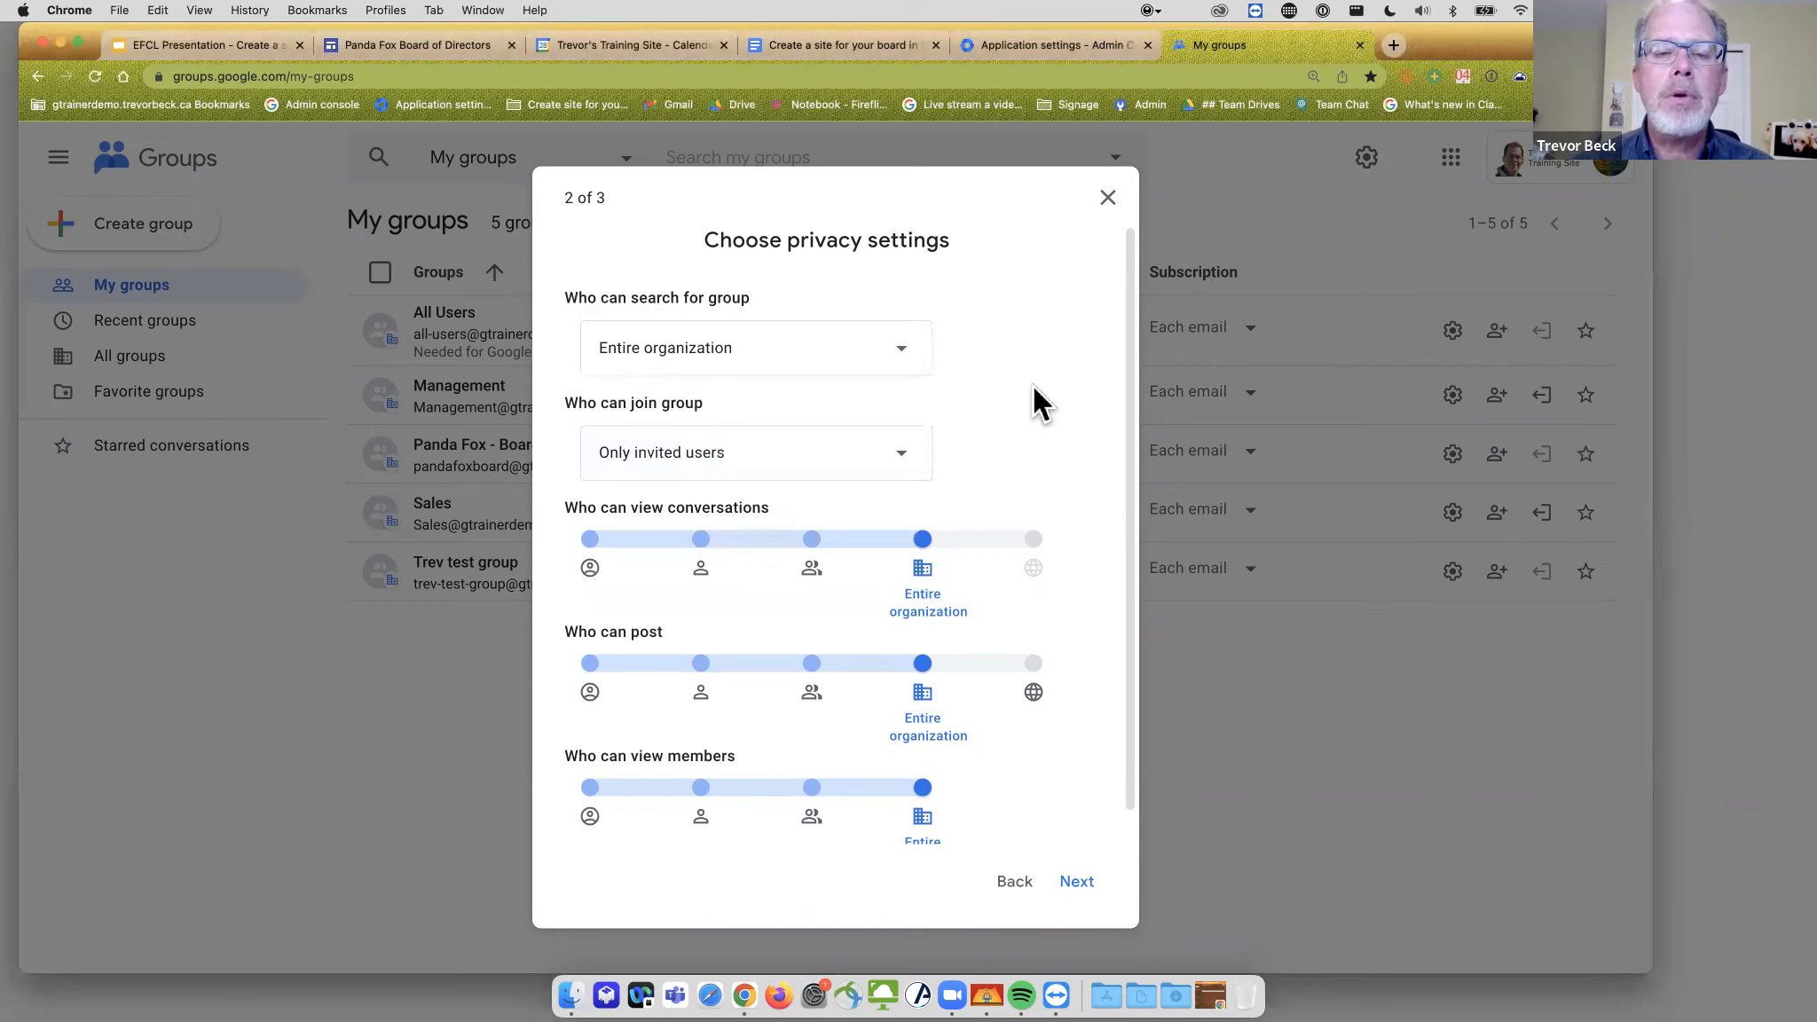
scroll(886, 648, down, 1)
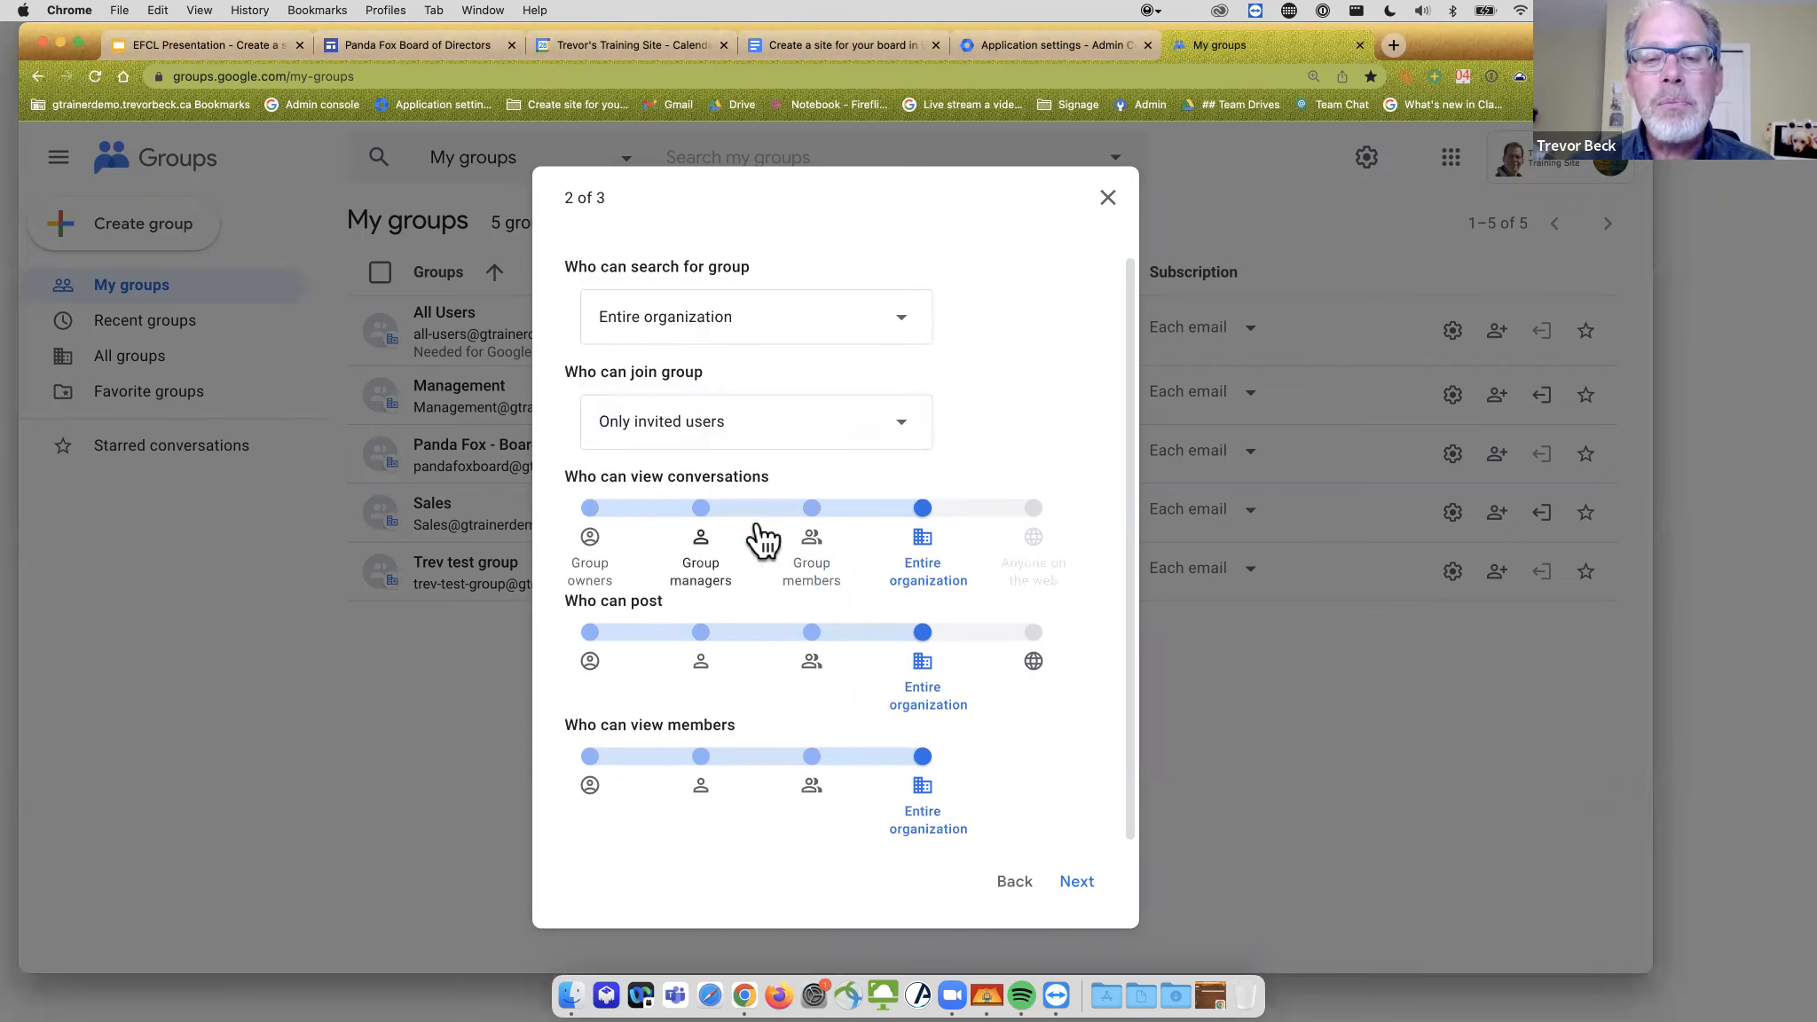
click(812, 560)
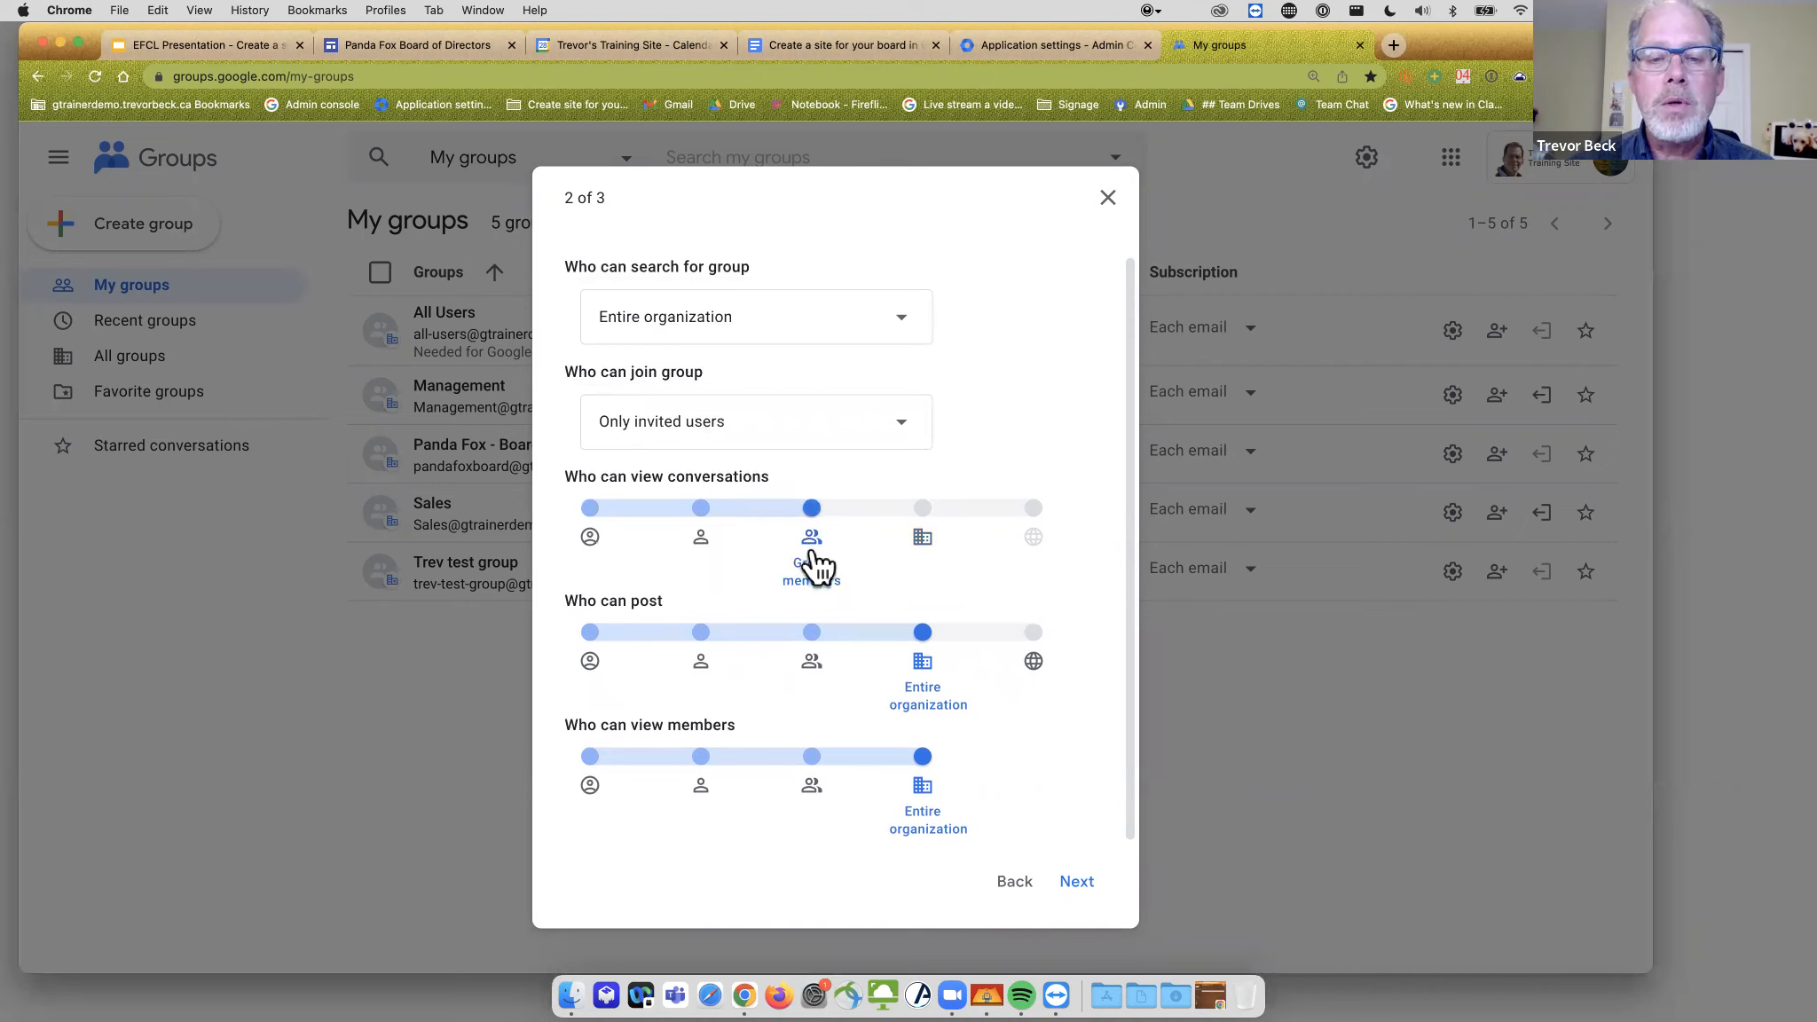
click(812, 666)
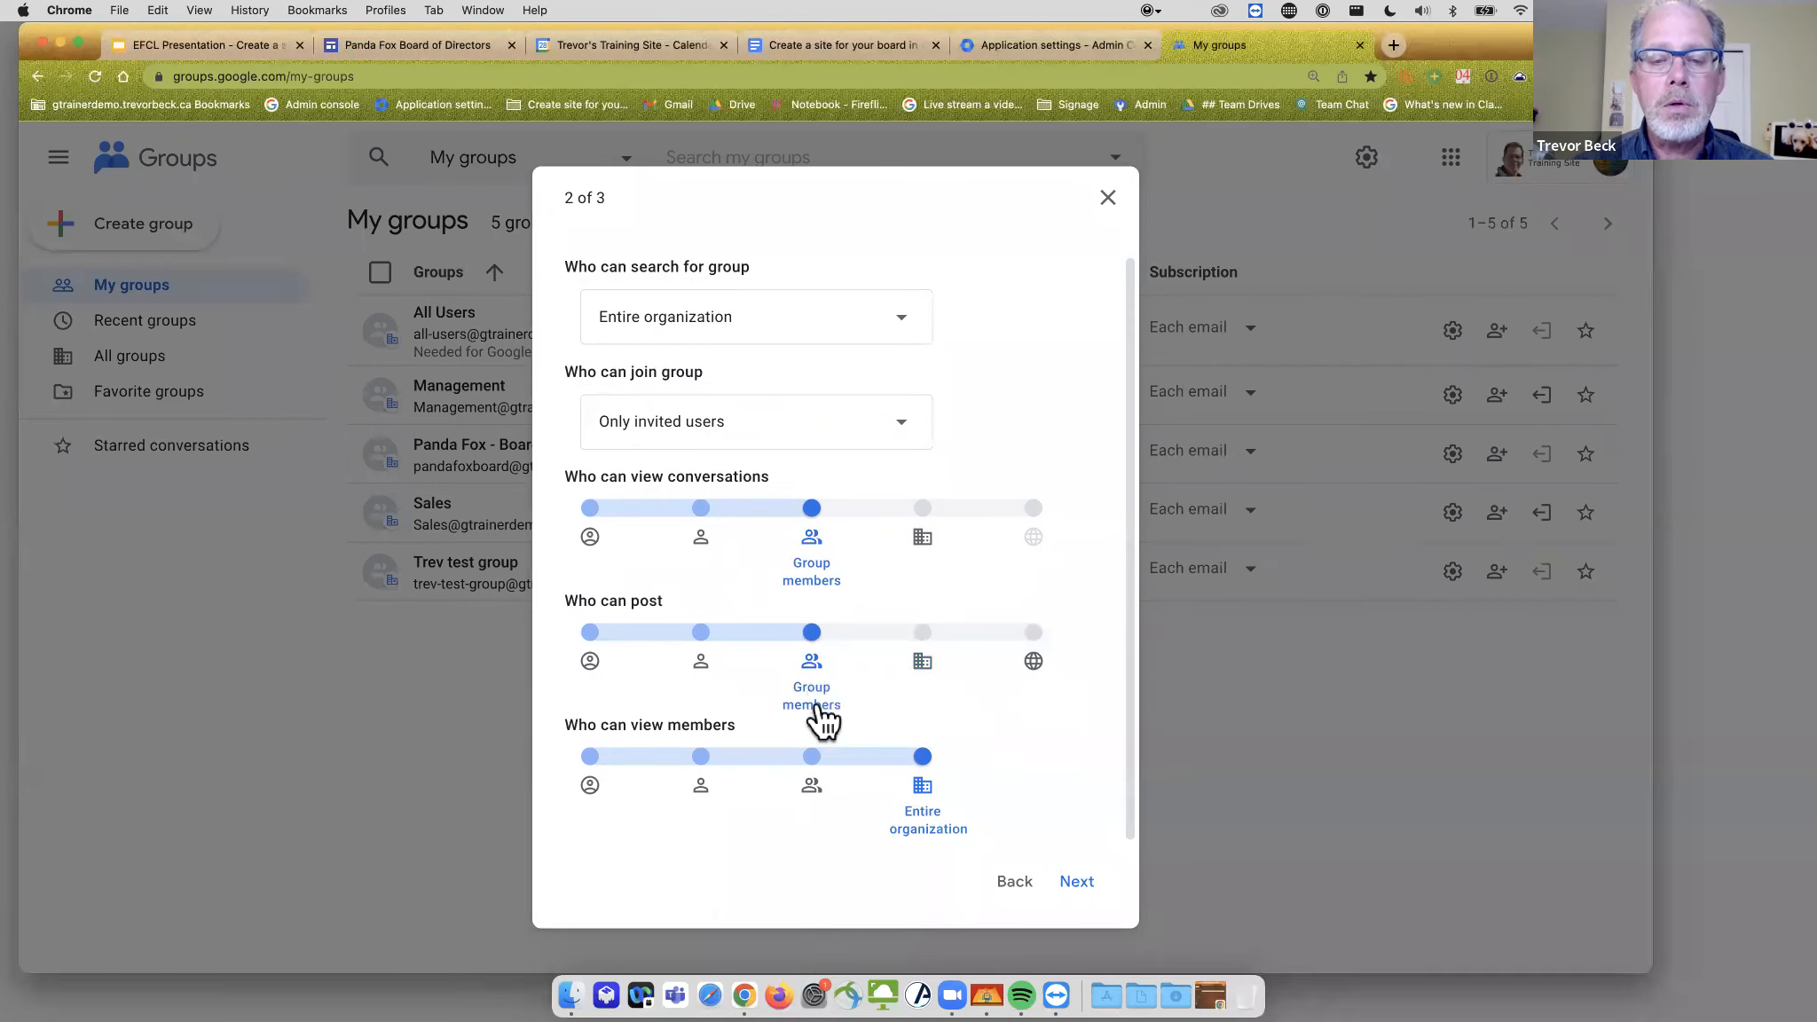
click(811, 790)
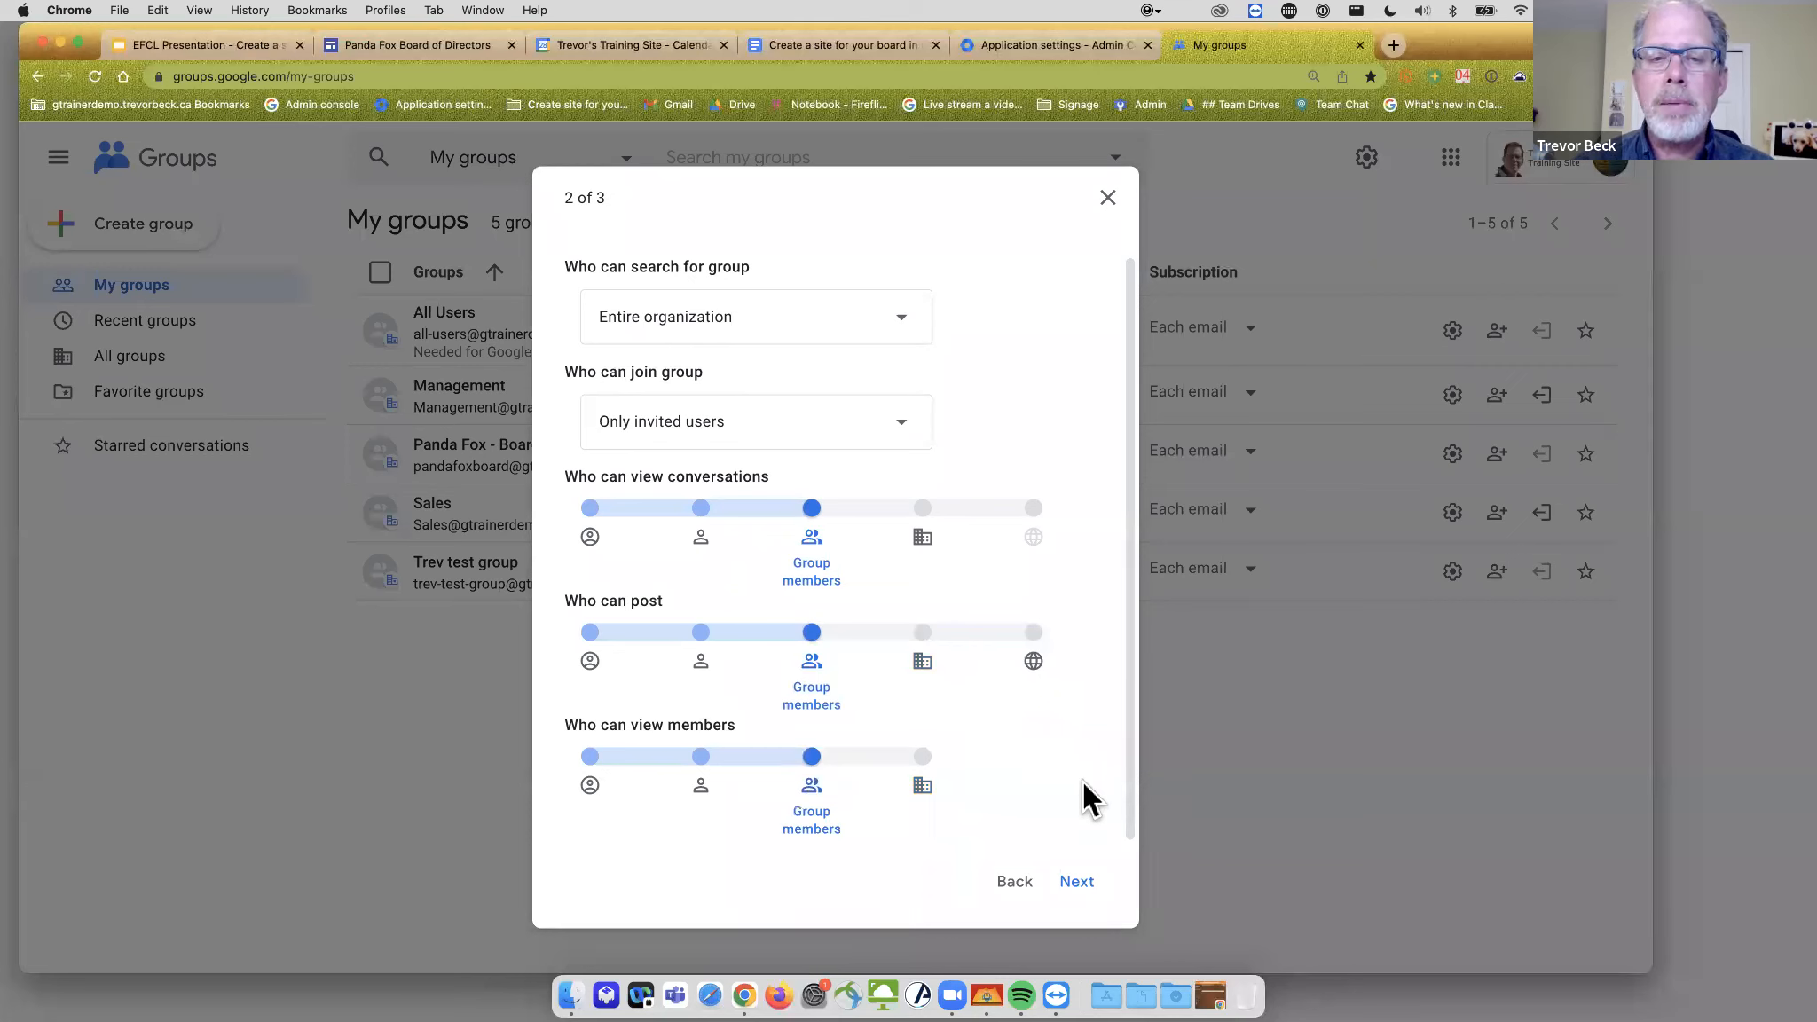
click(1077, 883)
scroll(863, 621, up, 1)
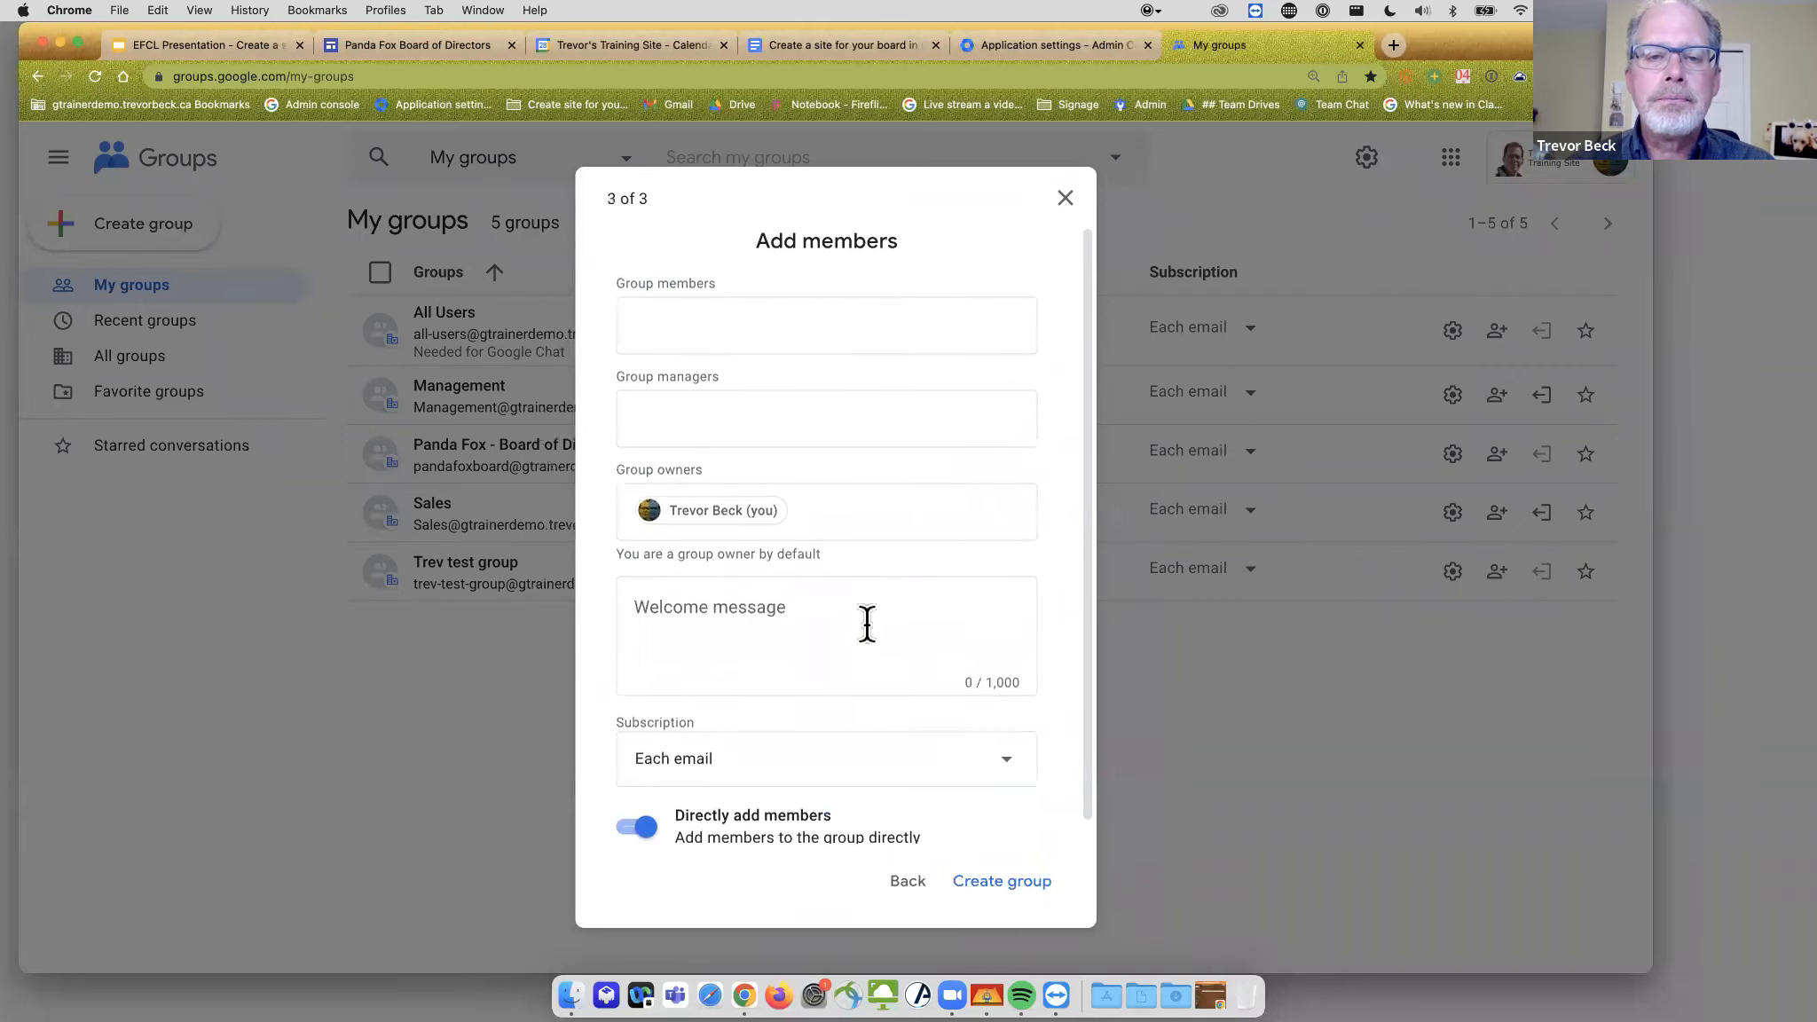
- Add one member to the group by accepting the suggested contact
click(720, 324)
text(buddy)
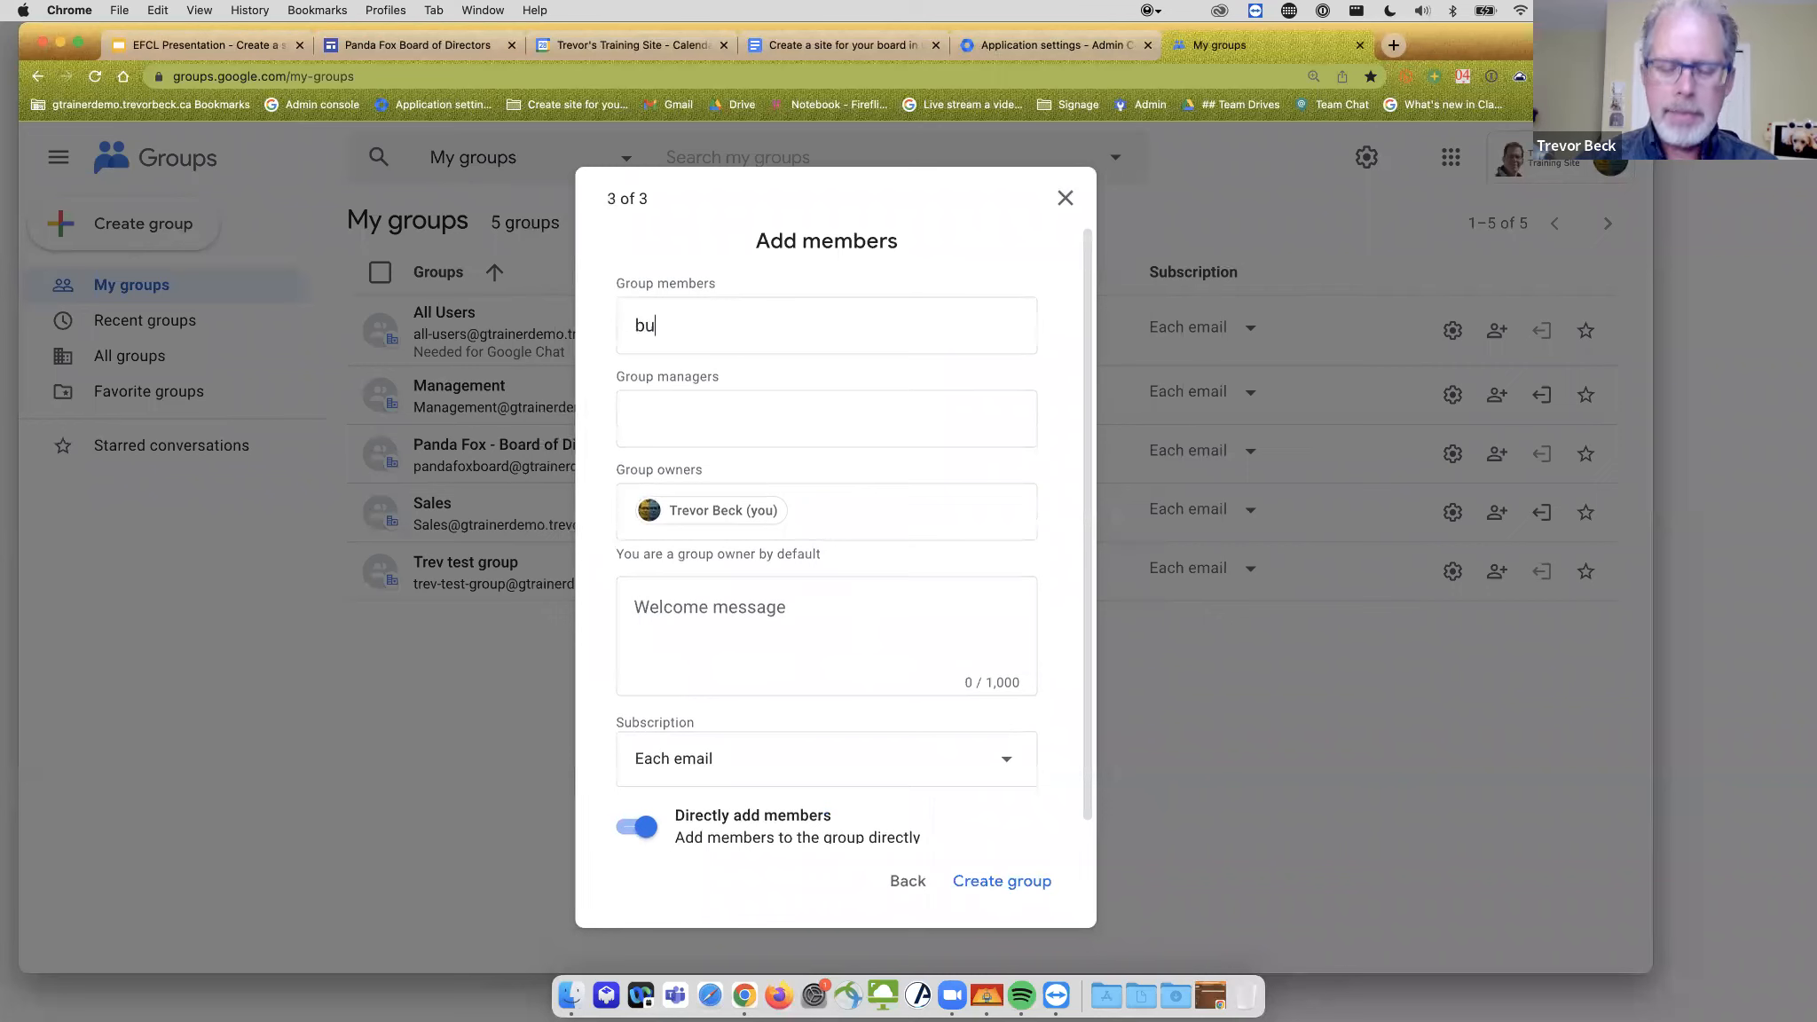
key(BackSpace)
key(BackSpace)
key(BackSpace)
key(BackSpace)
text(arn)
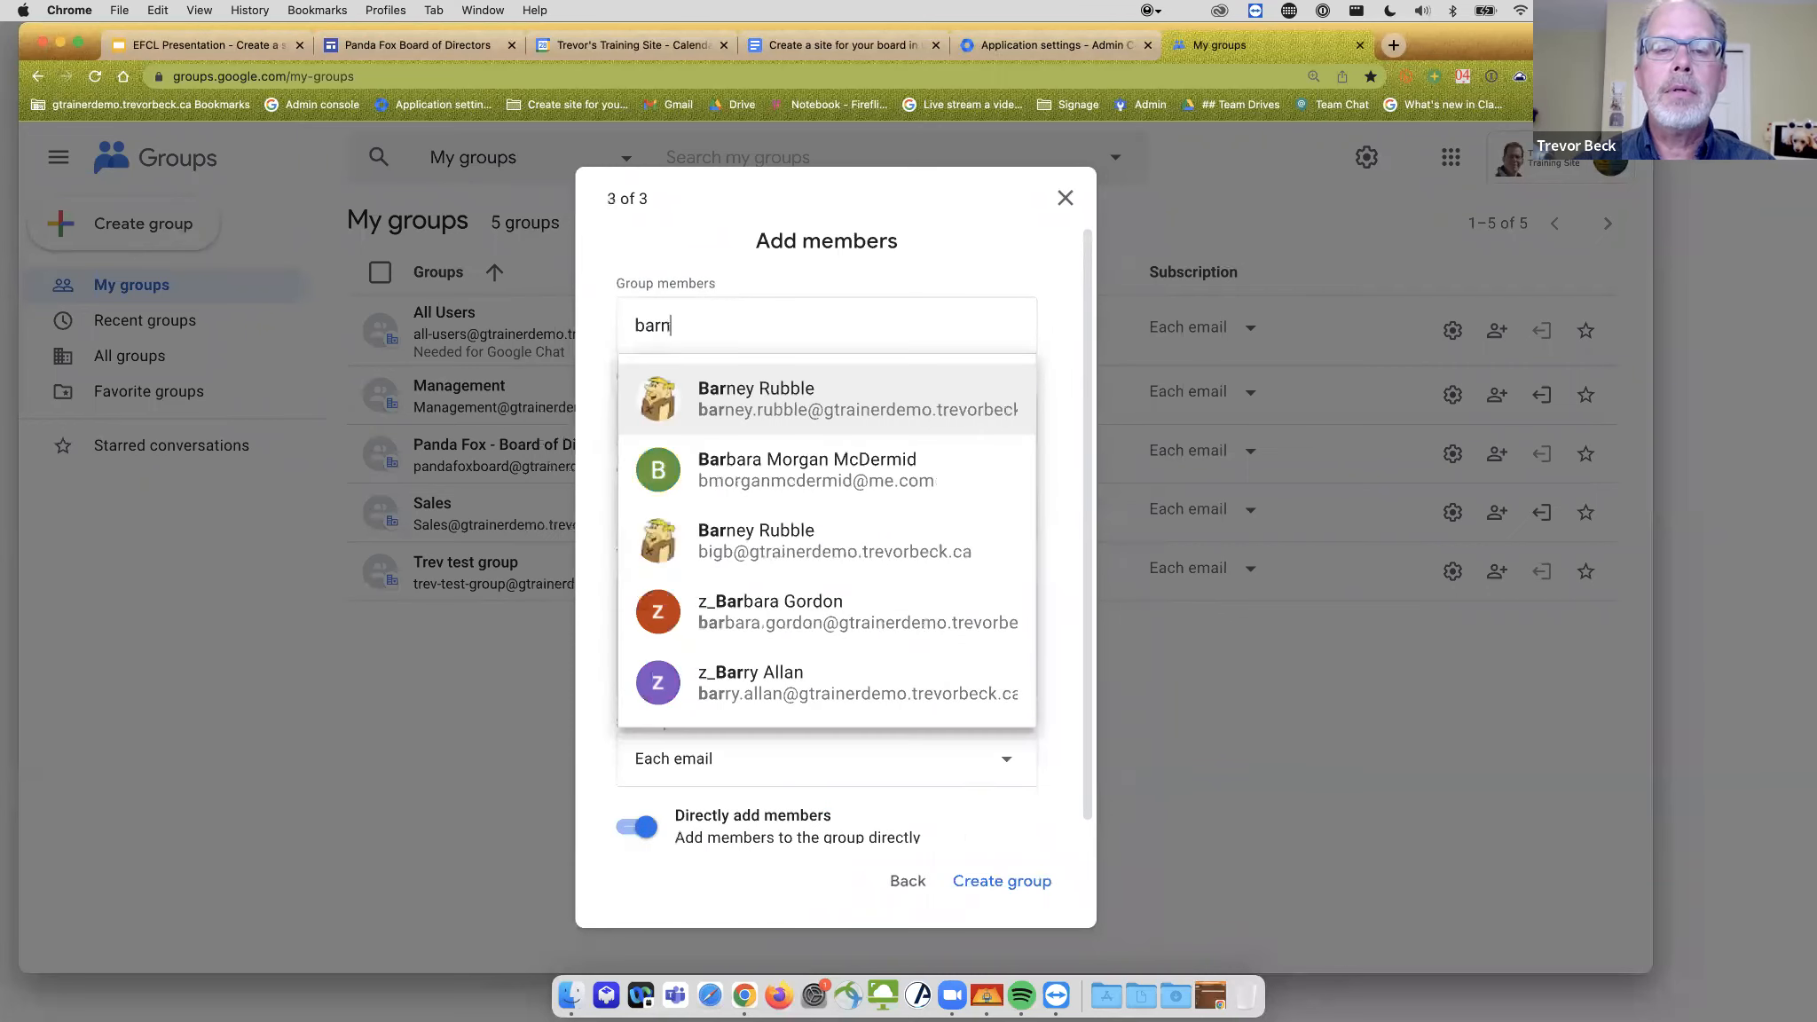
key(Return)
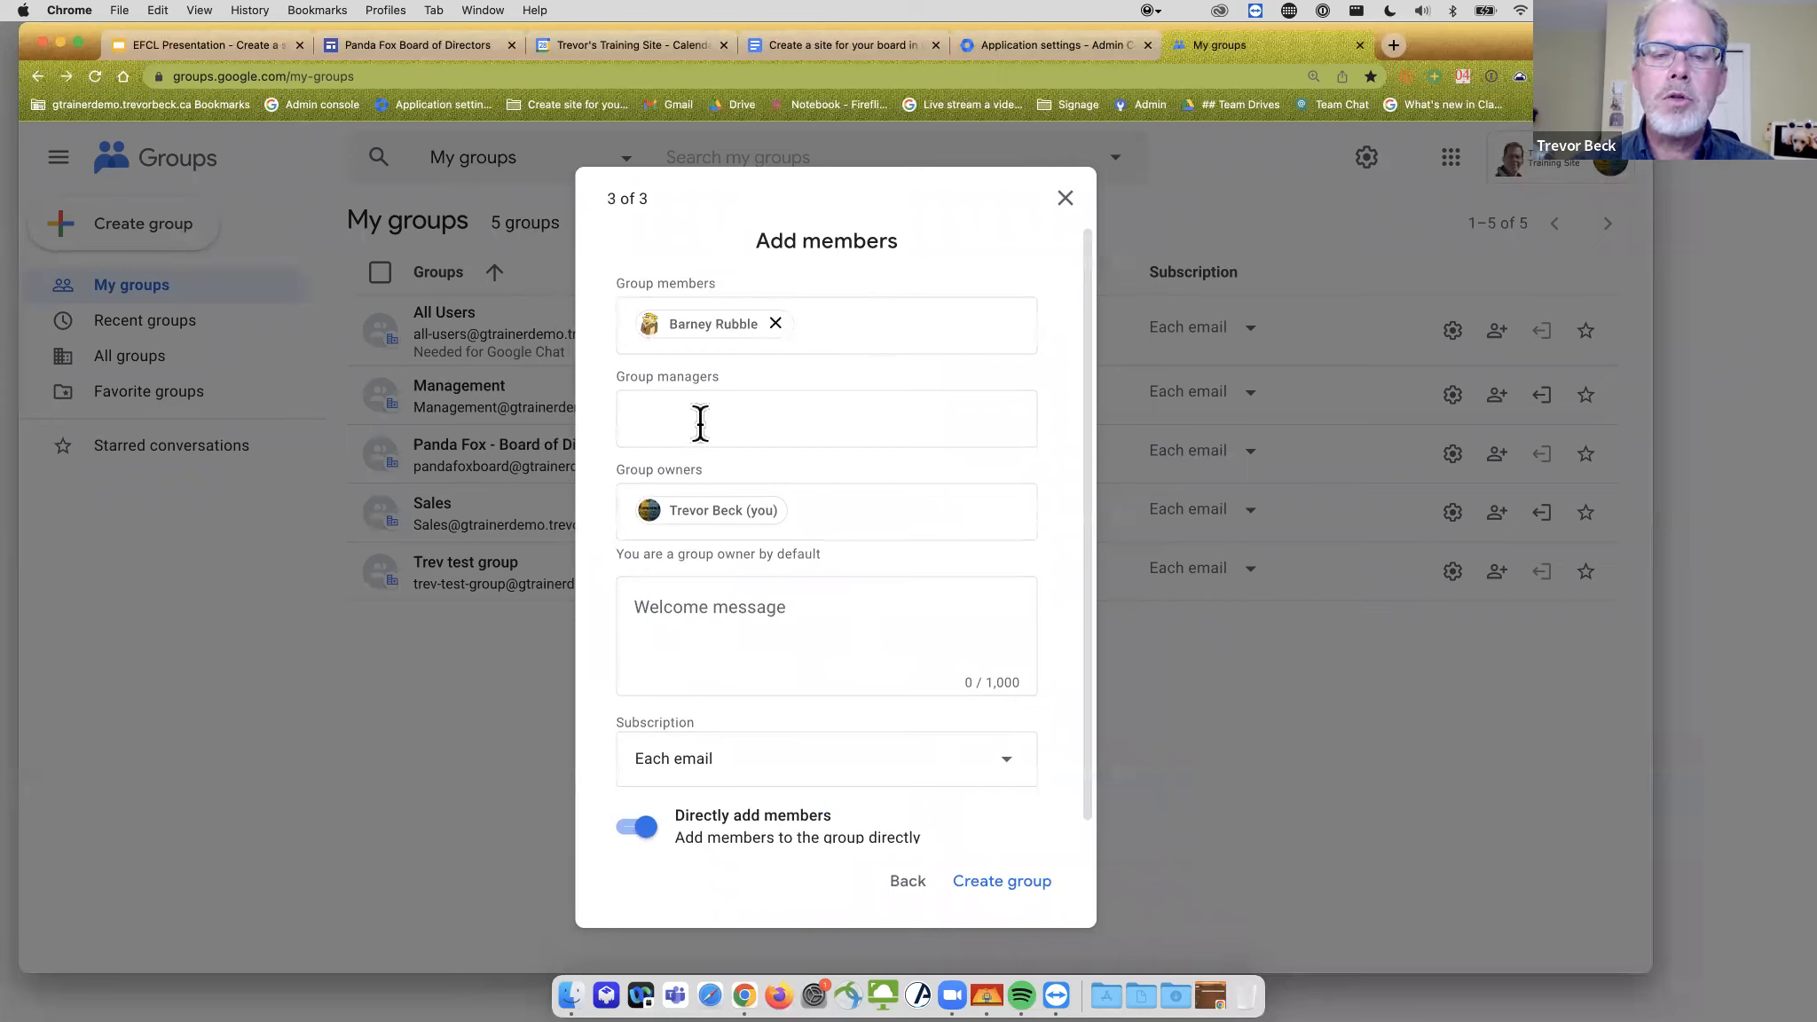
- Create the Peanut Gallery Board group and go to its empty Conversations page
click(784, 661)
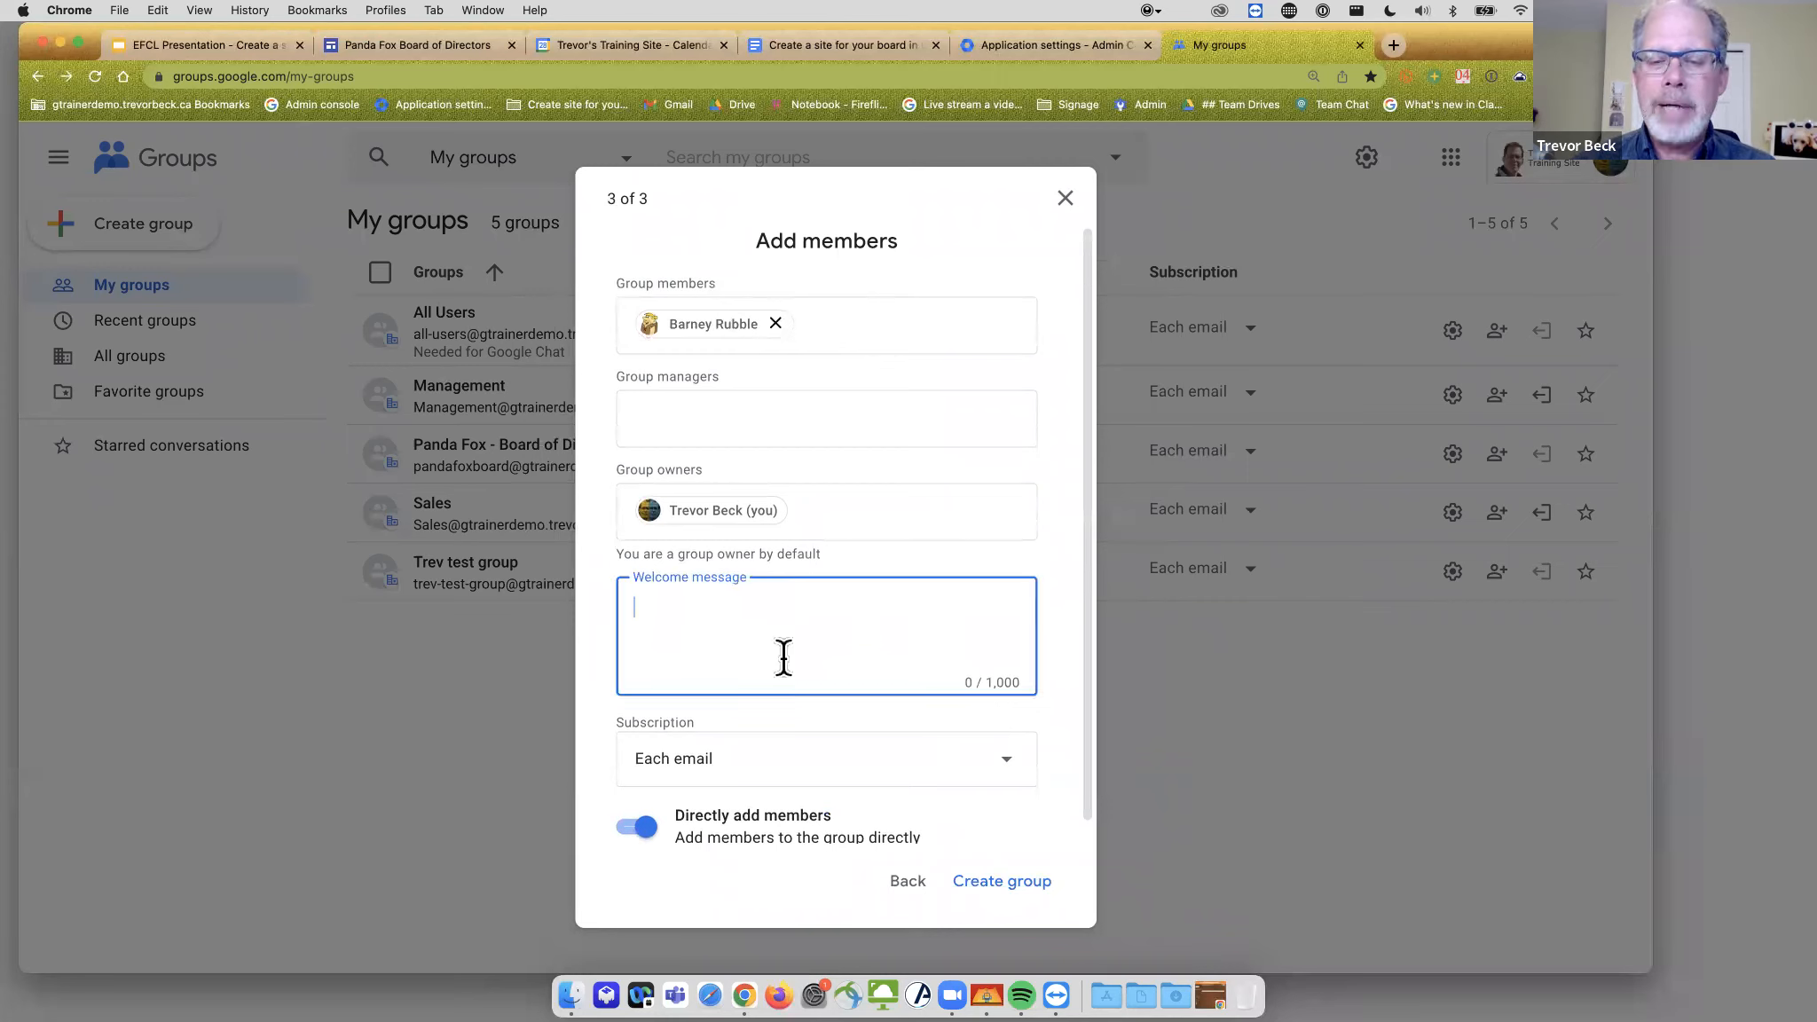
click(1009, 883)
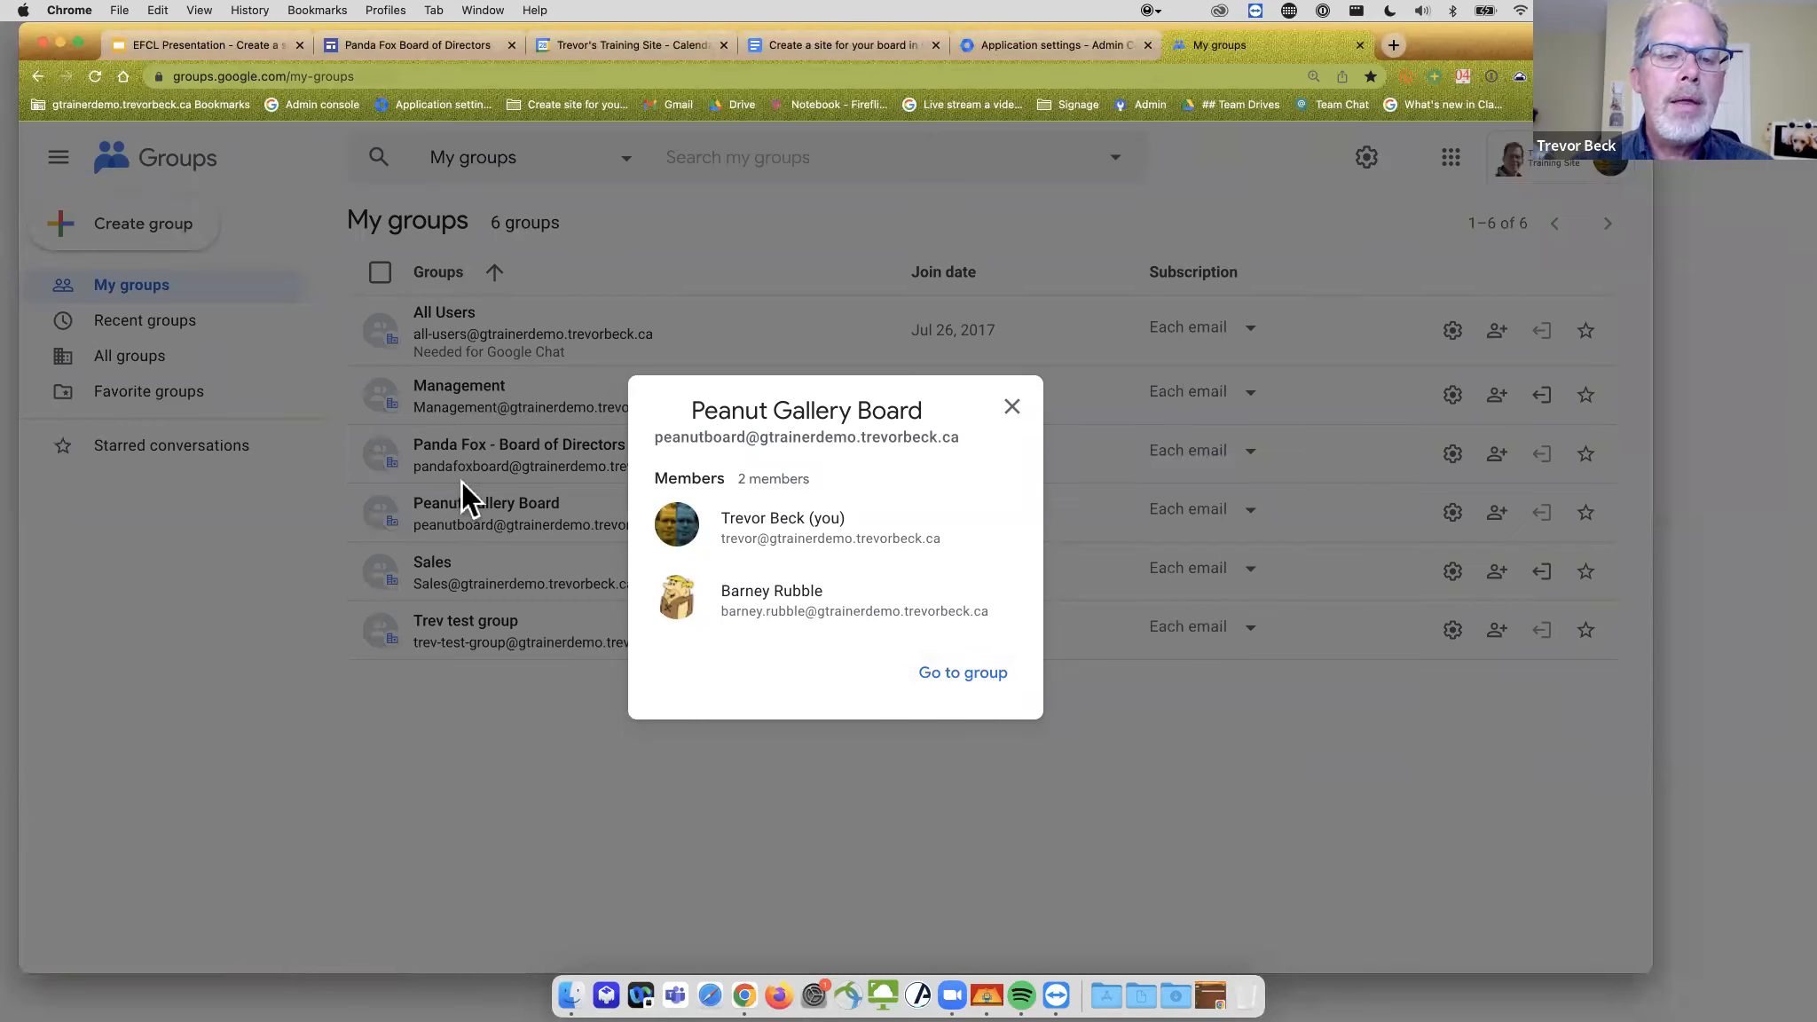
click(954, 674)
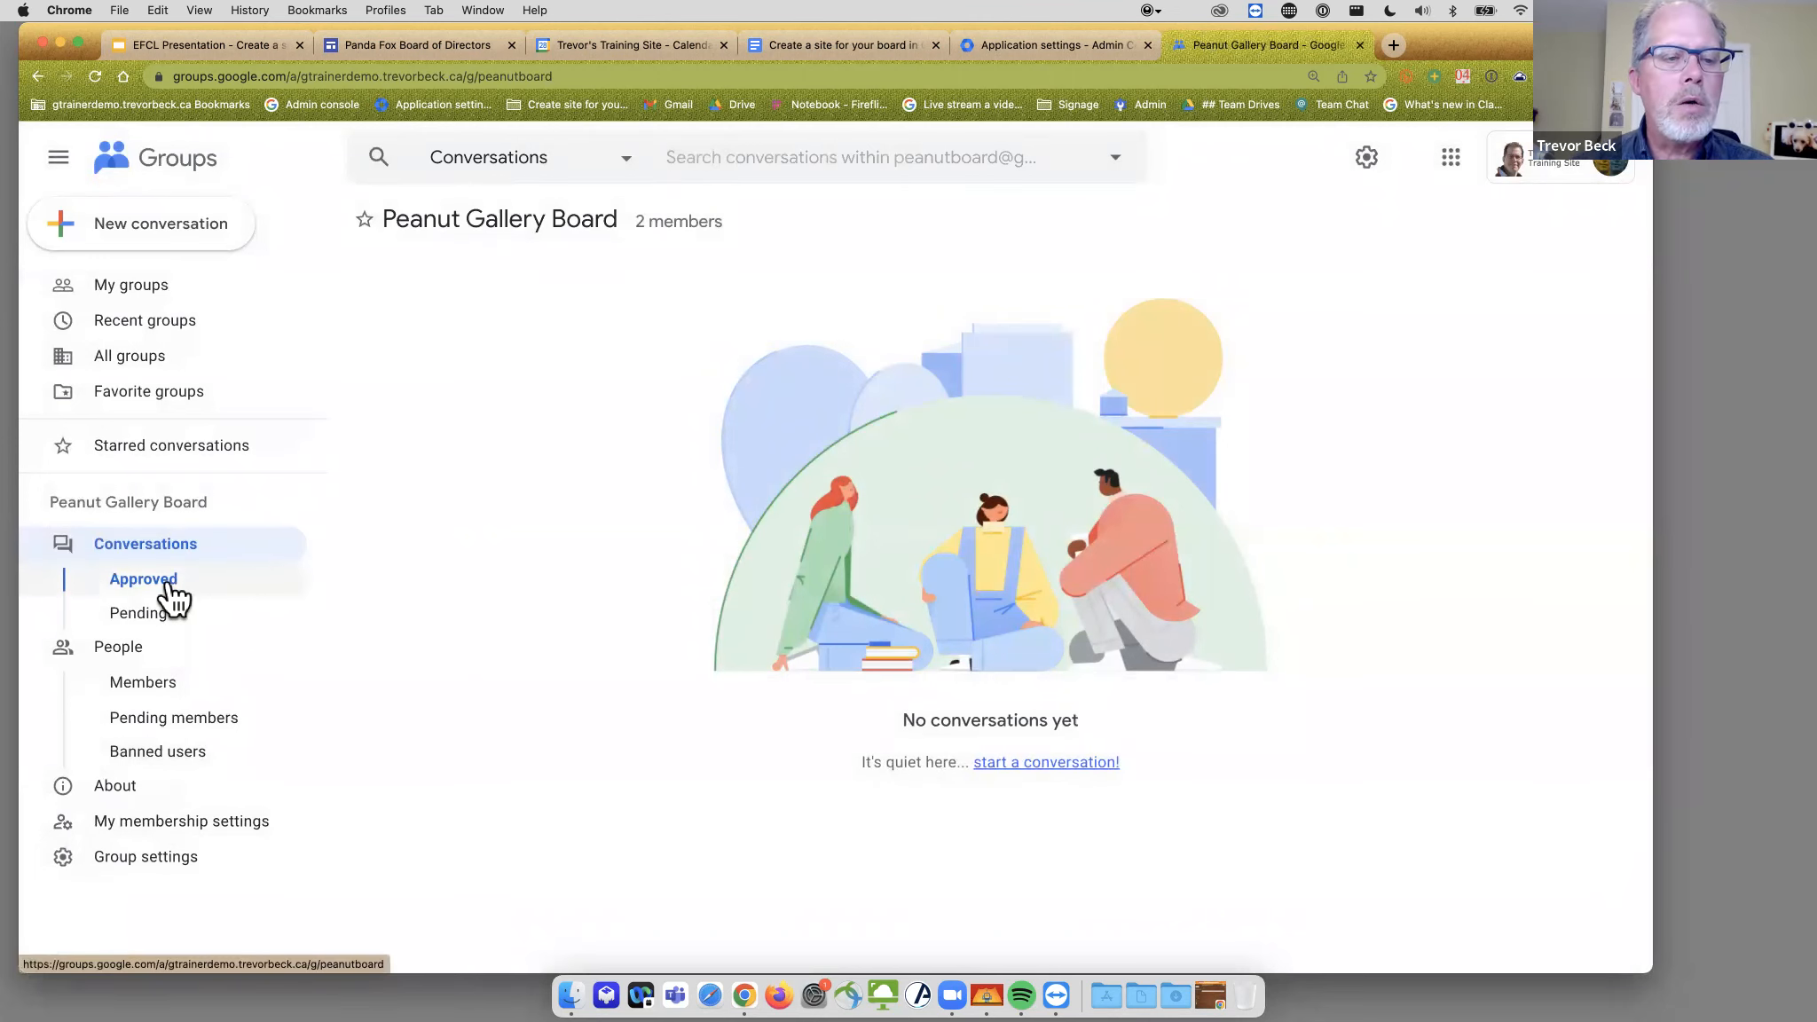
- View Peanut Gallery Board's Members list with the owner and the added member
click(165, 680)
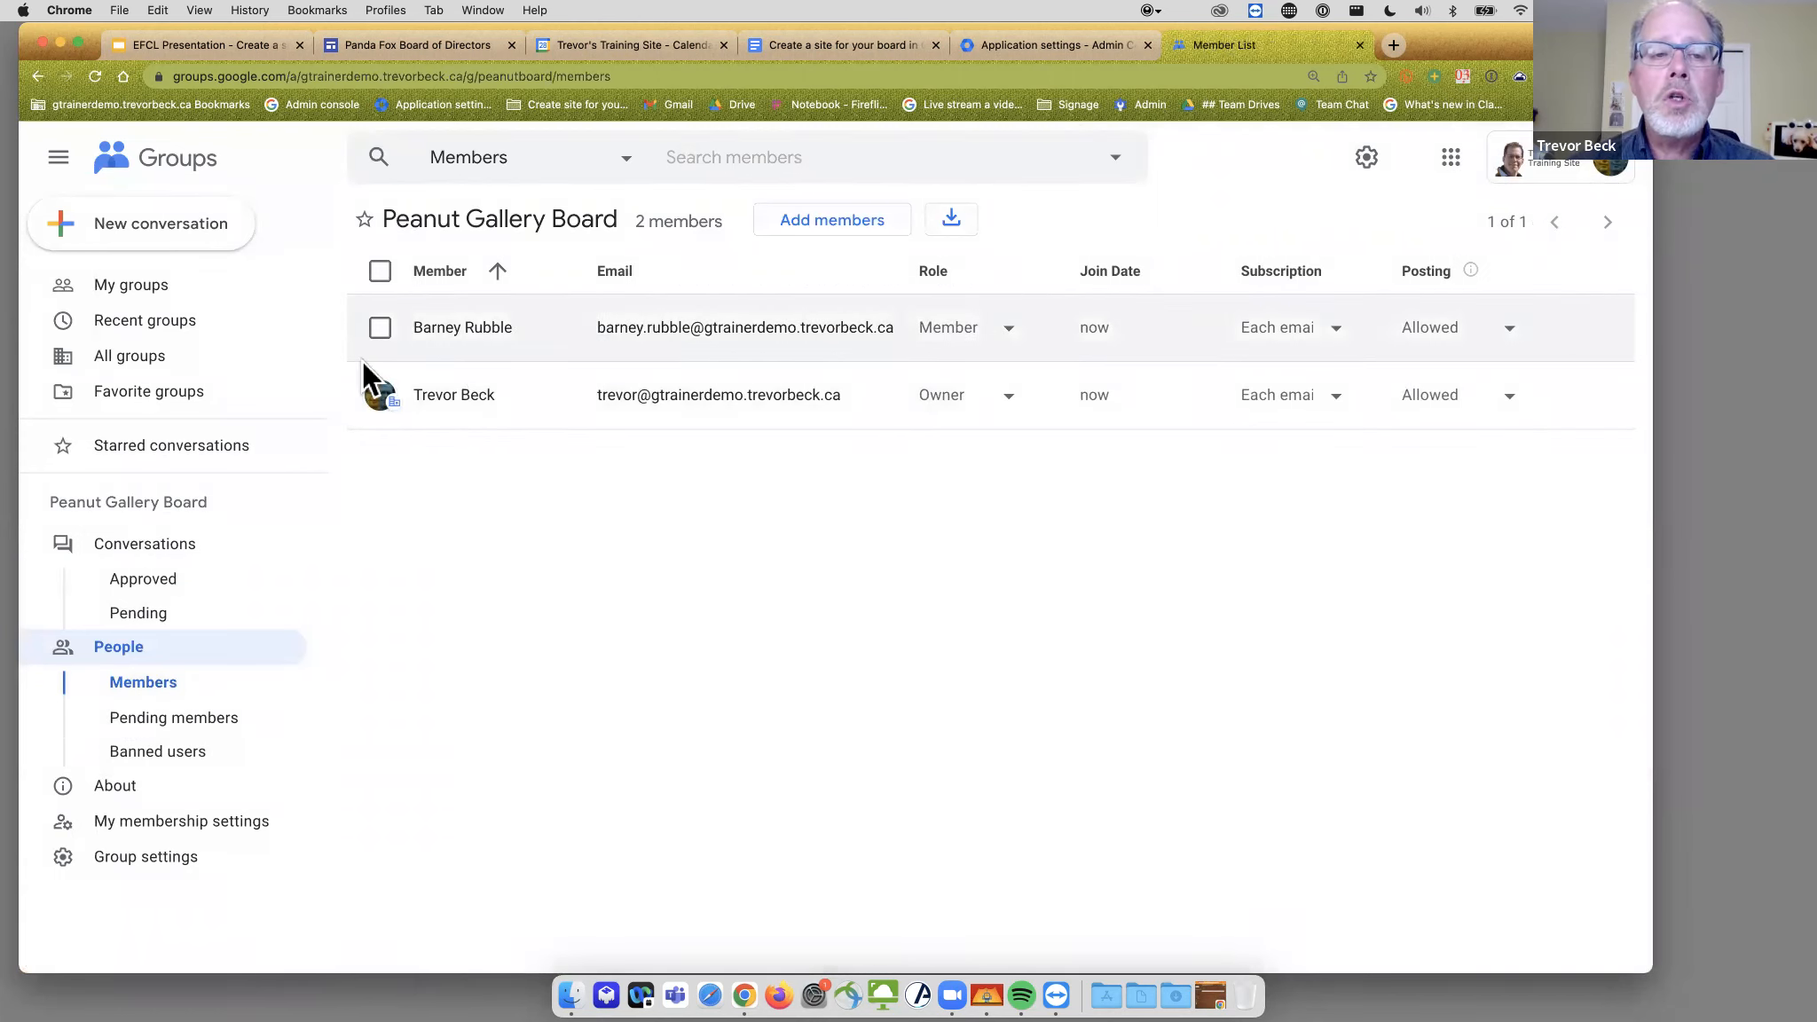
click(380, 328)
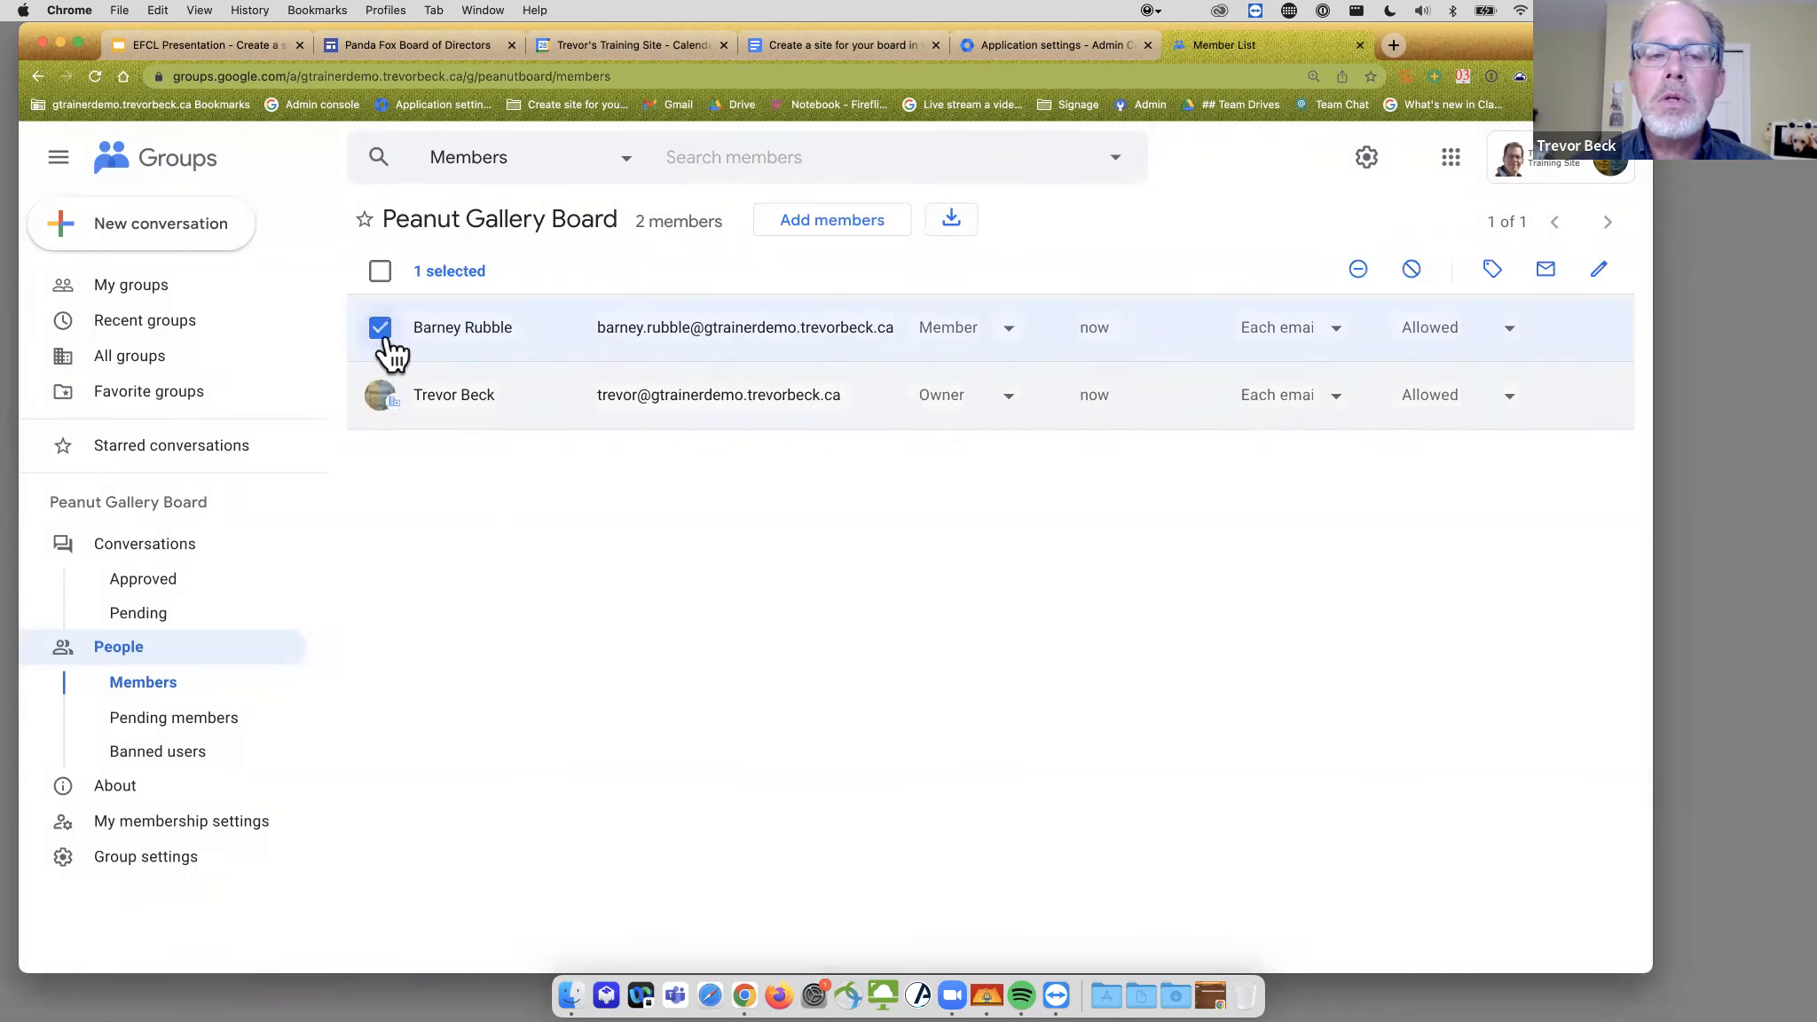
click(379, 327)
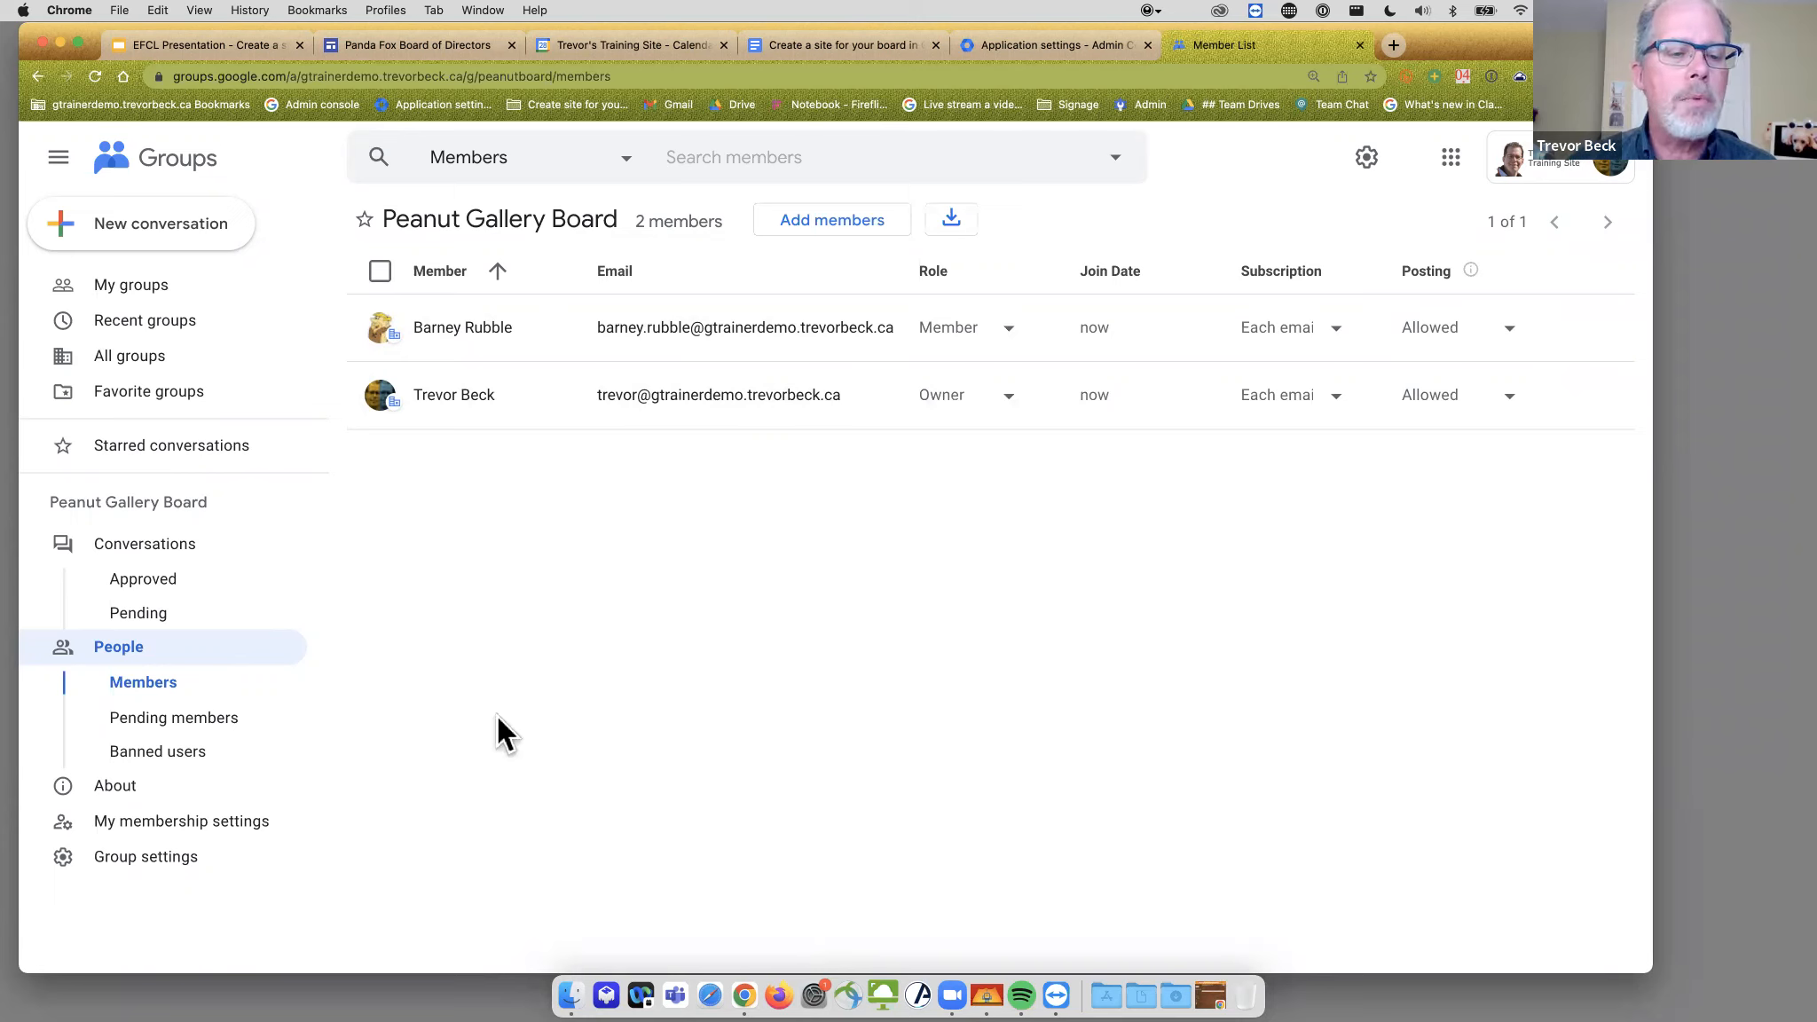
- Open Peanut Gallery Board's General settings and scroll through the external-member and joining options
click(139, 783)
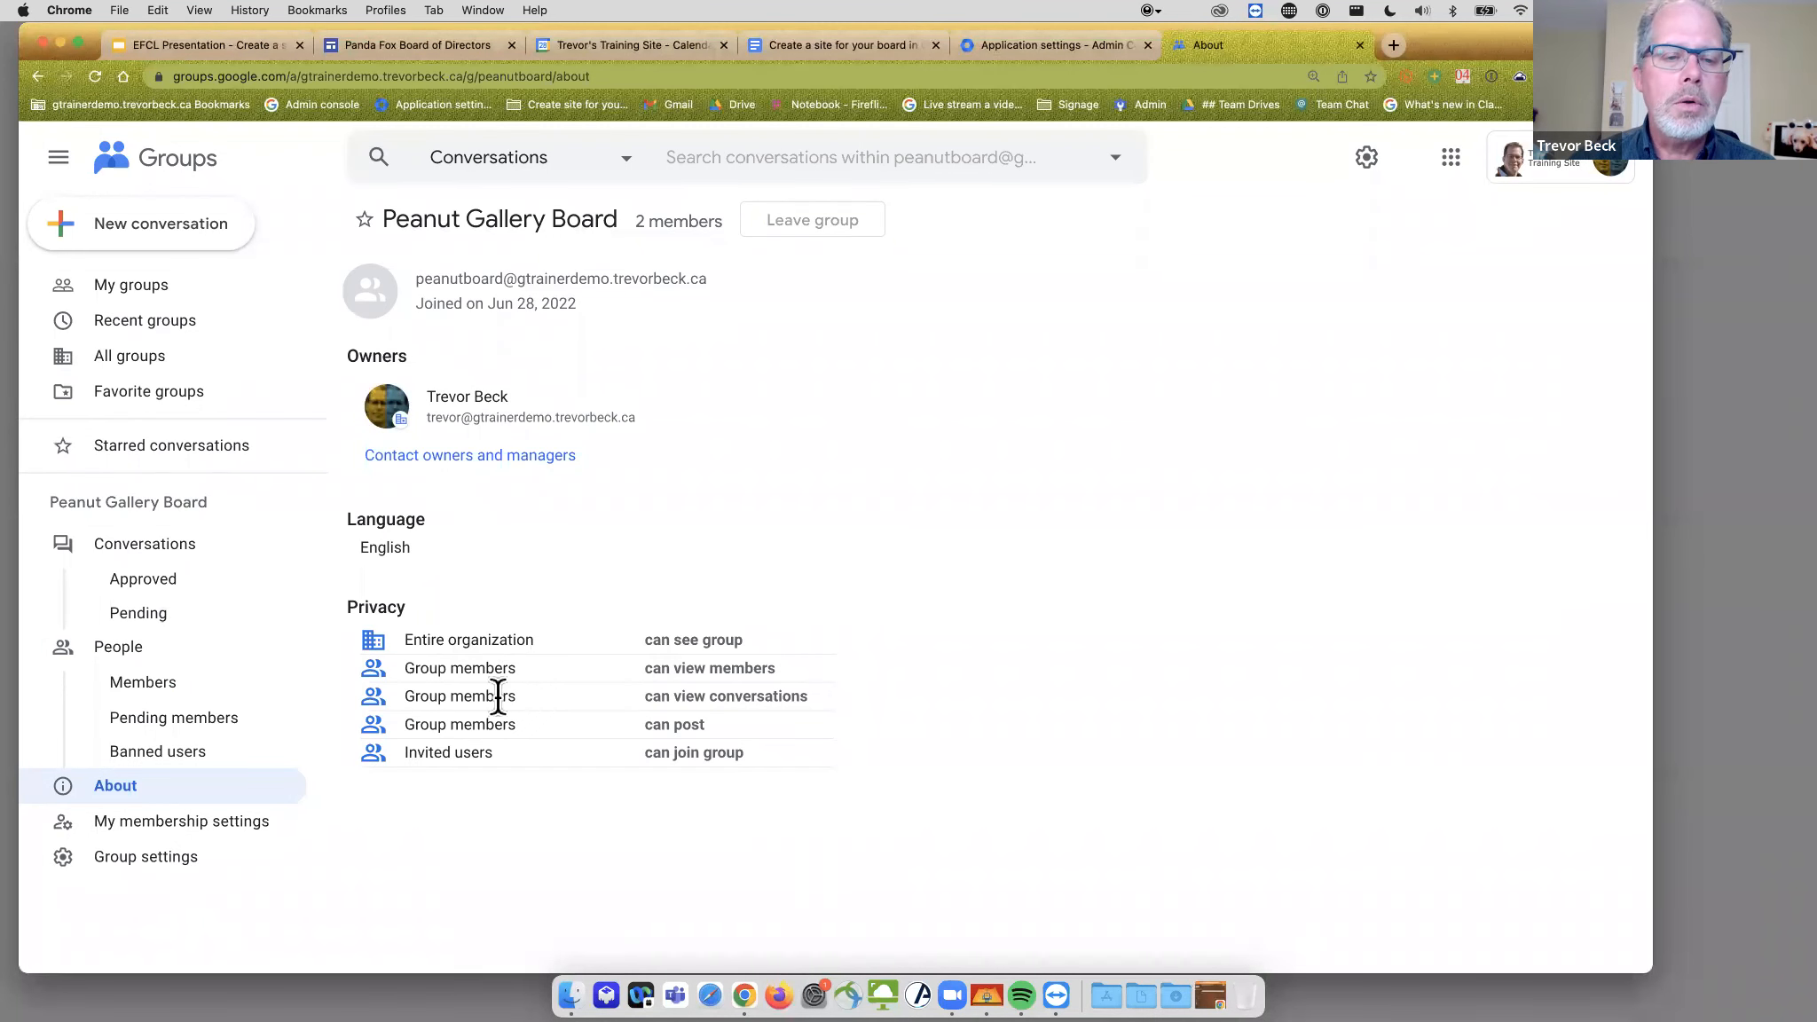
click(162, 856)
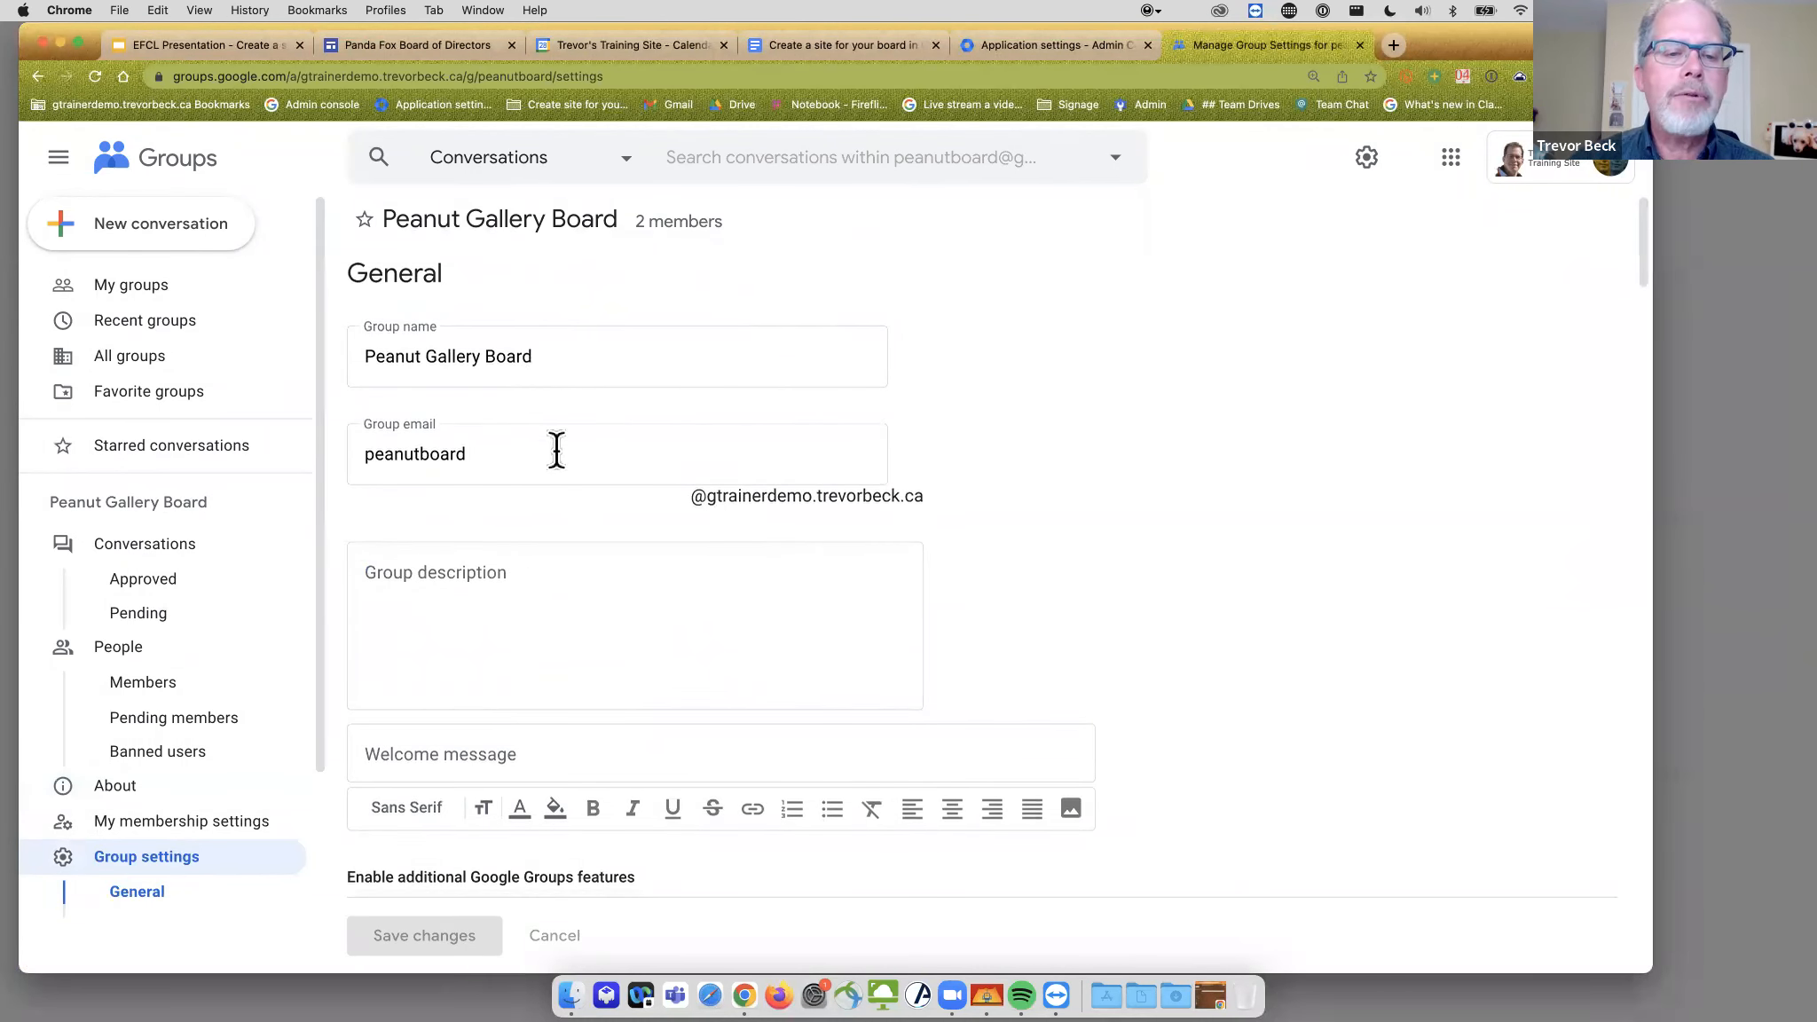
scroll(568, 541, down, 3)
scroll(906, 459, down, 5)
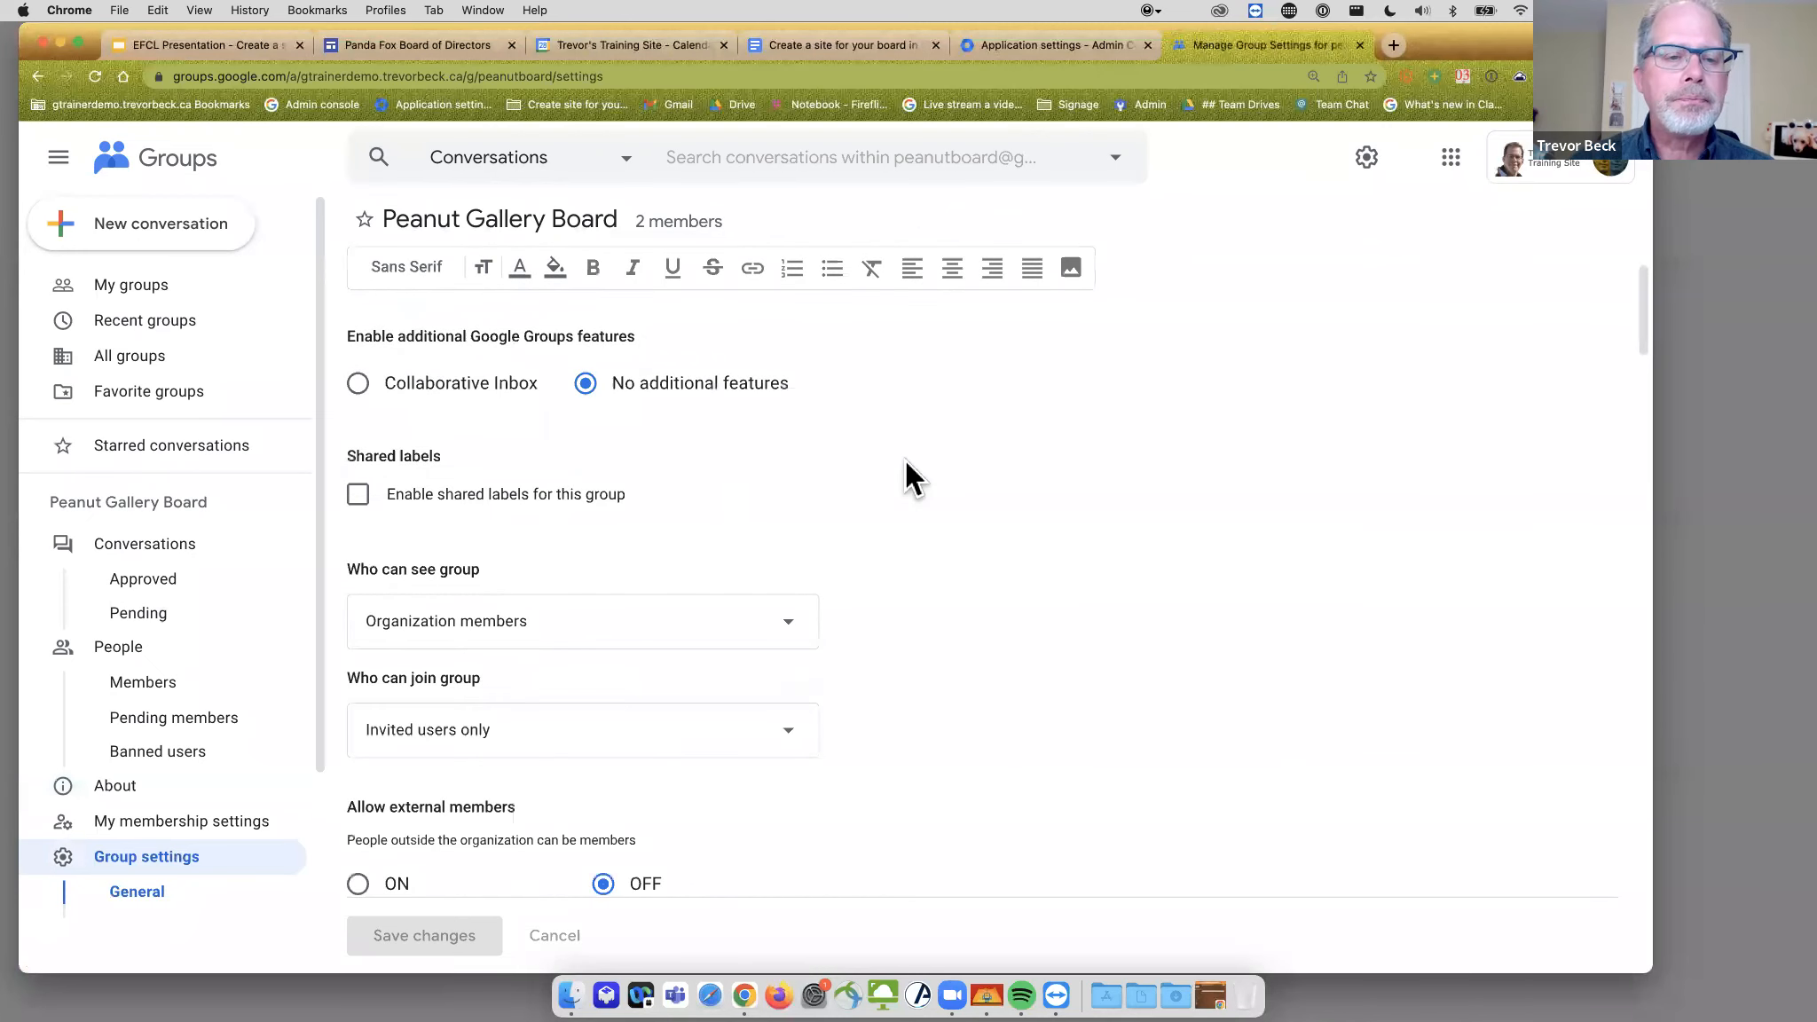
scroll(906, 459, down, 2)
scroll(906, 459, down, 5)
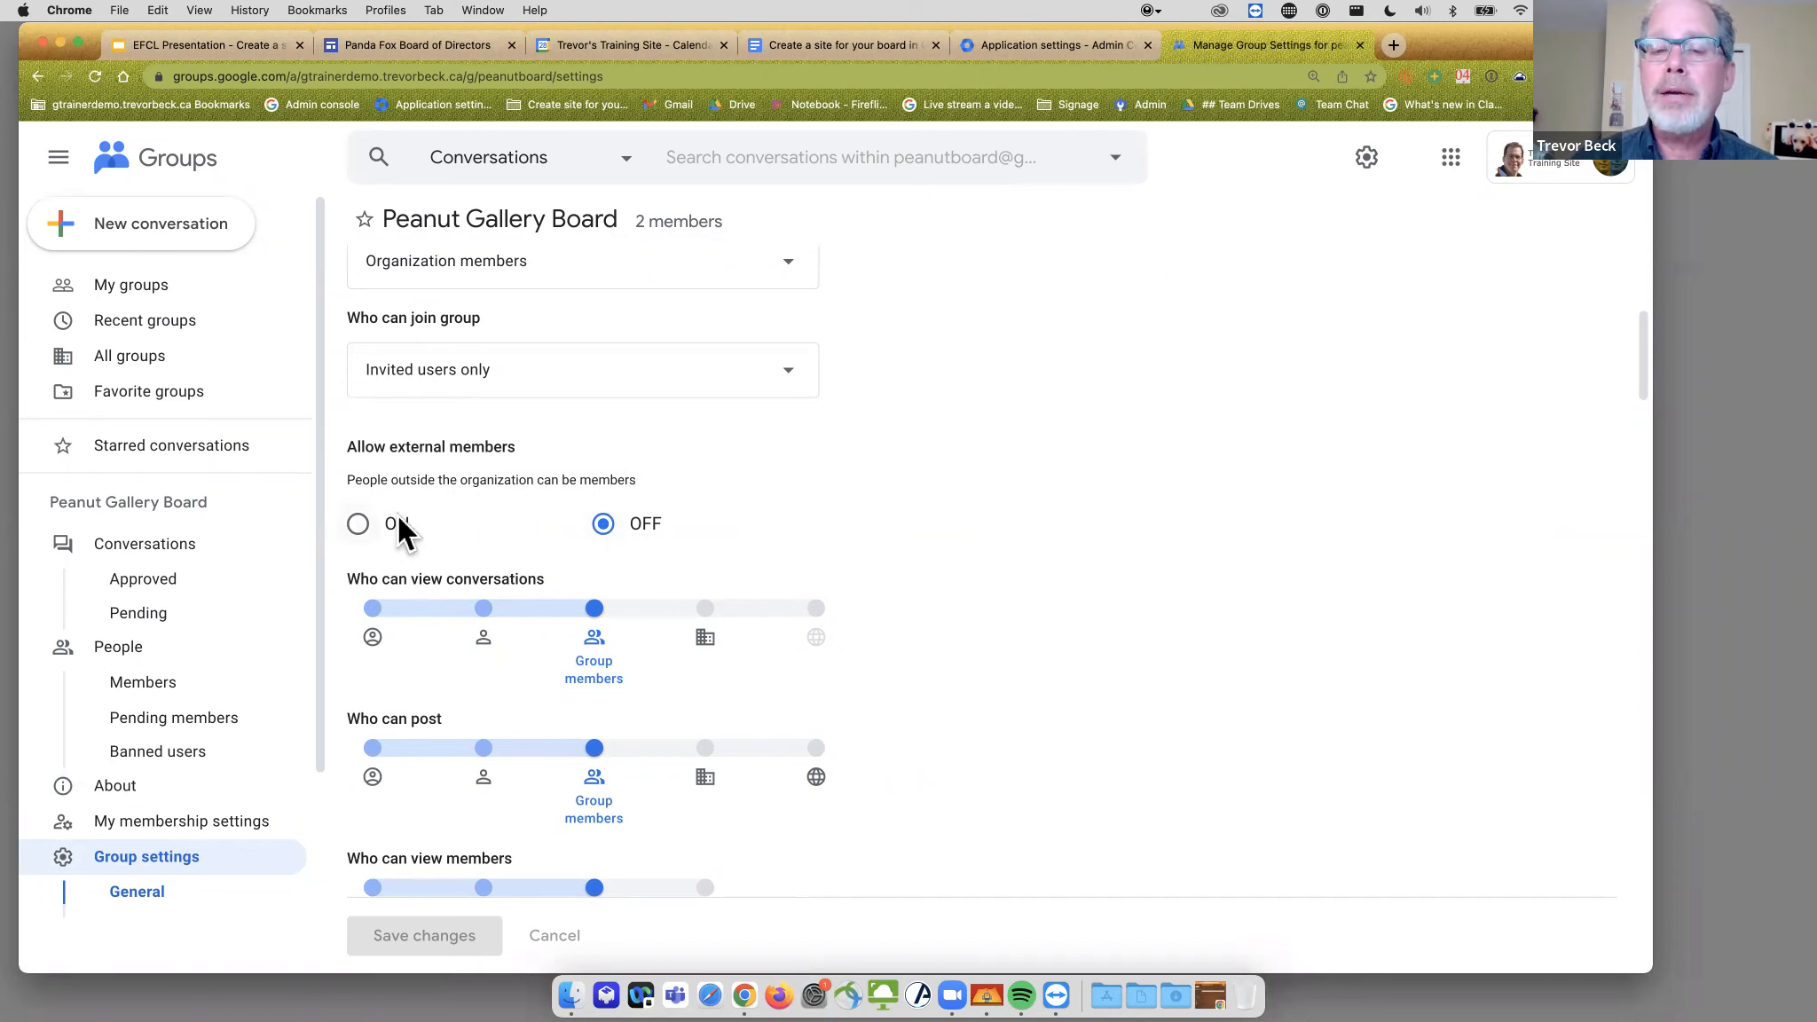
scroll(1110, 510, down, 3)
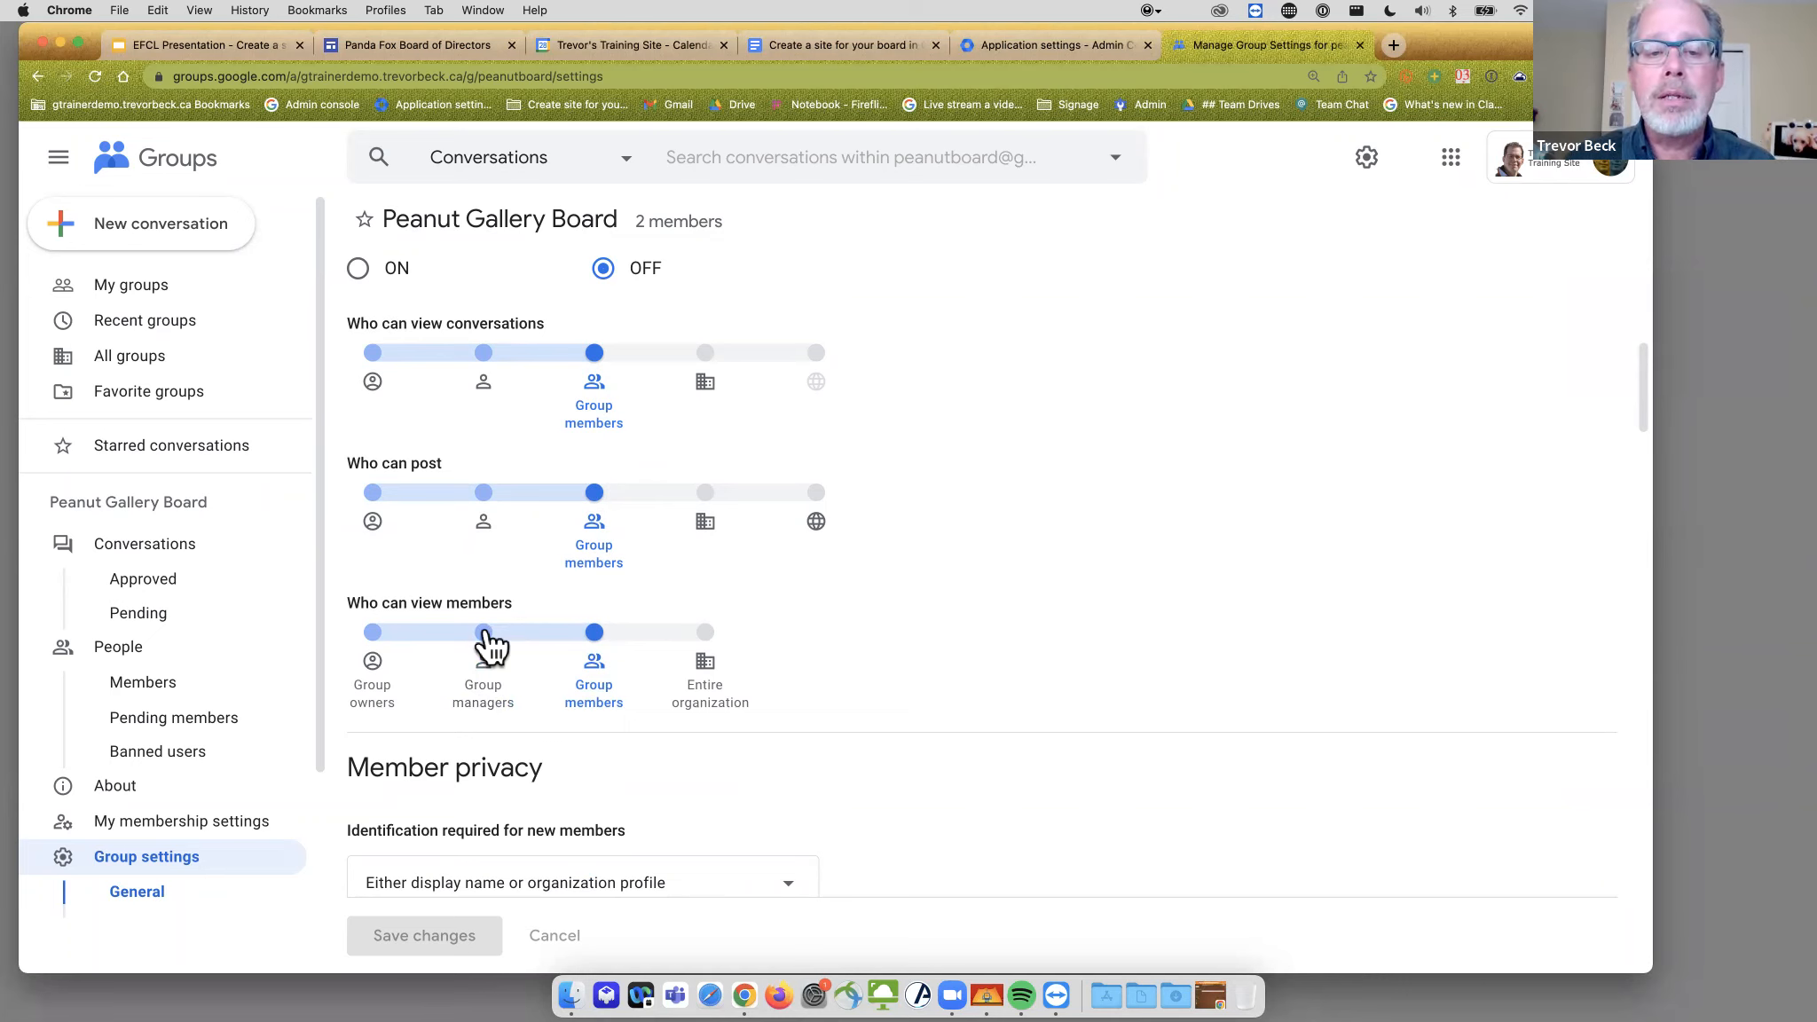
scroll(1128, 602, down, 5)
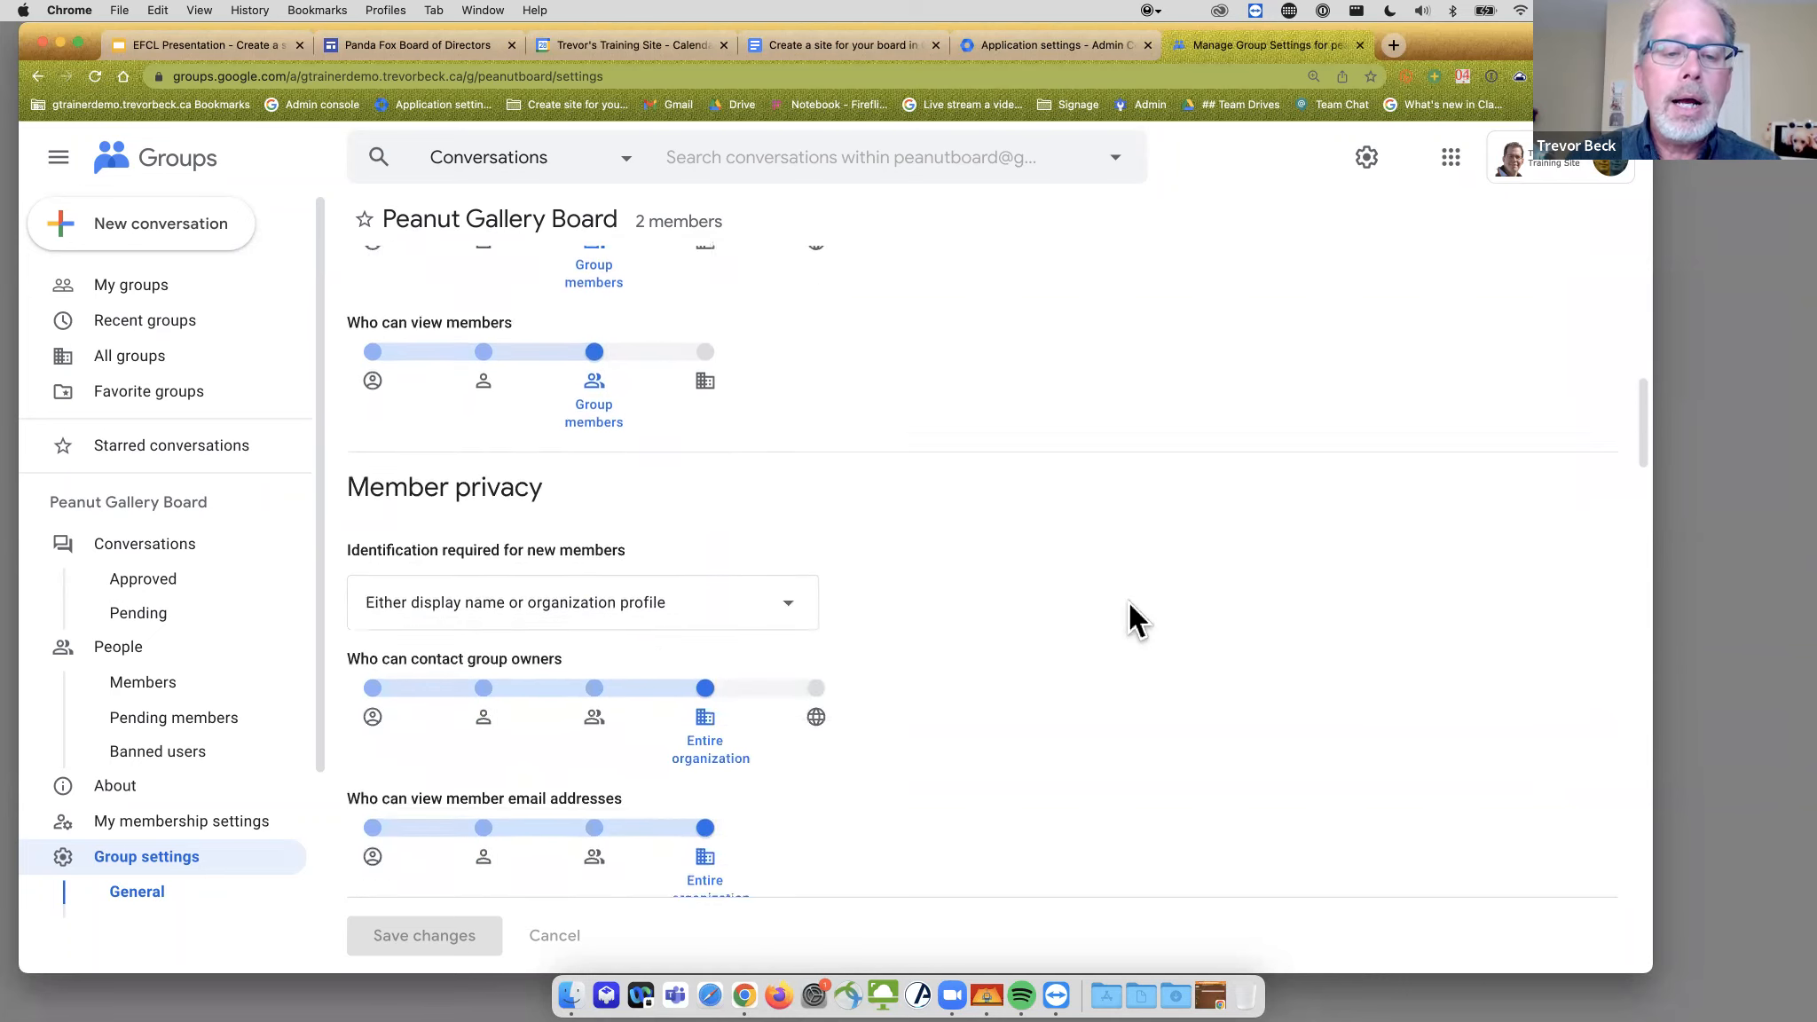
scroll(1127, 601, down, 3)
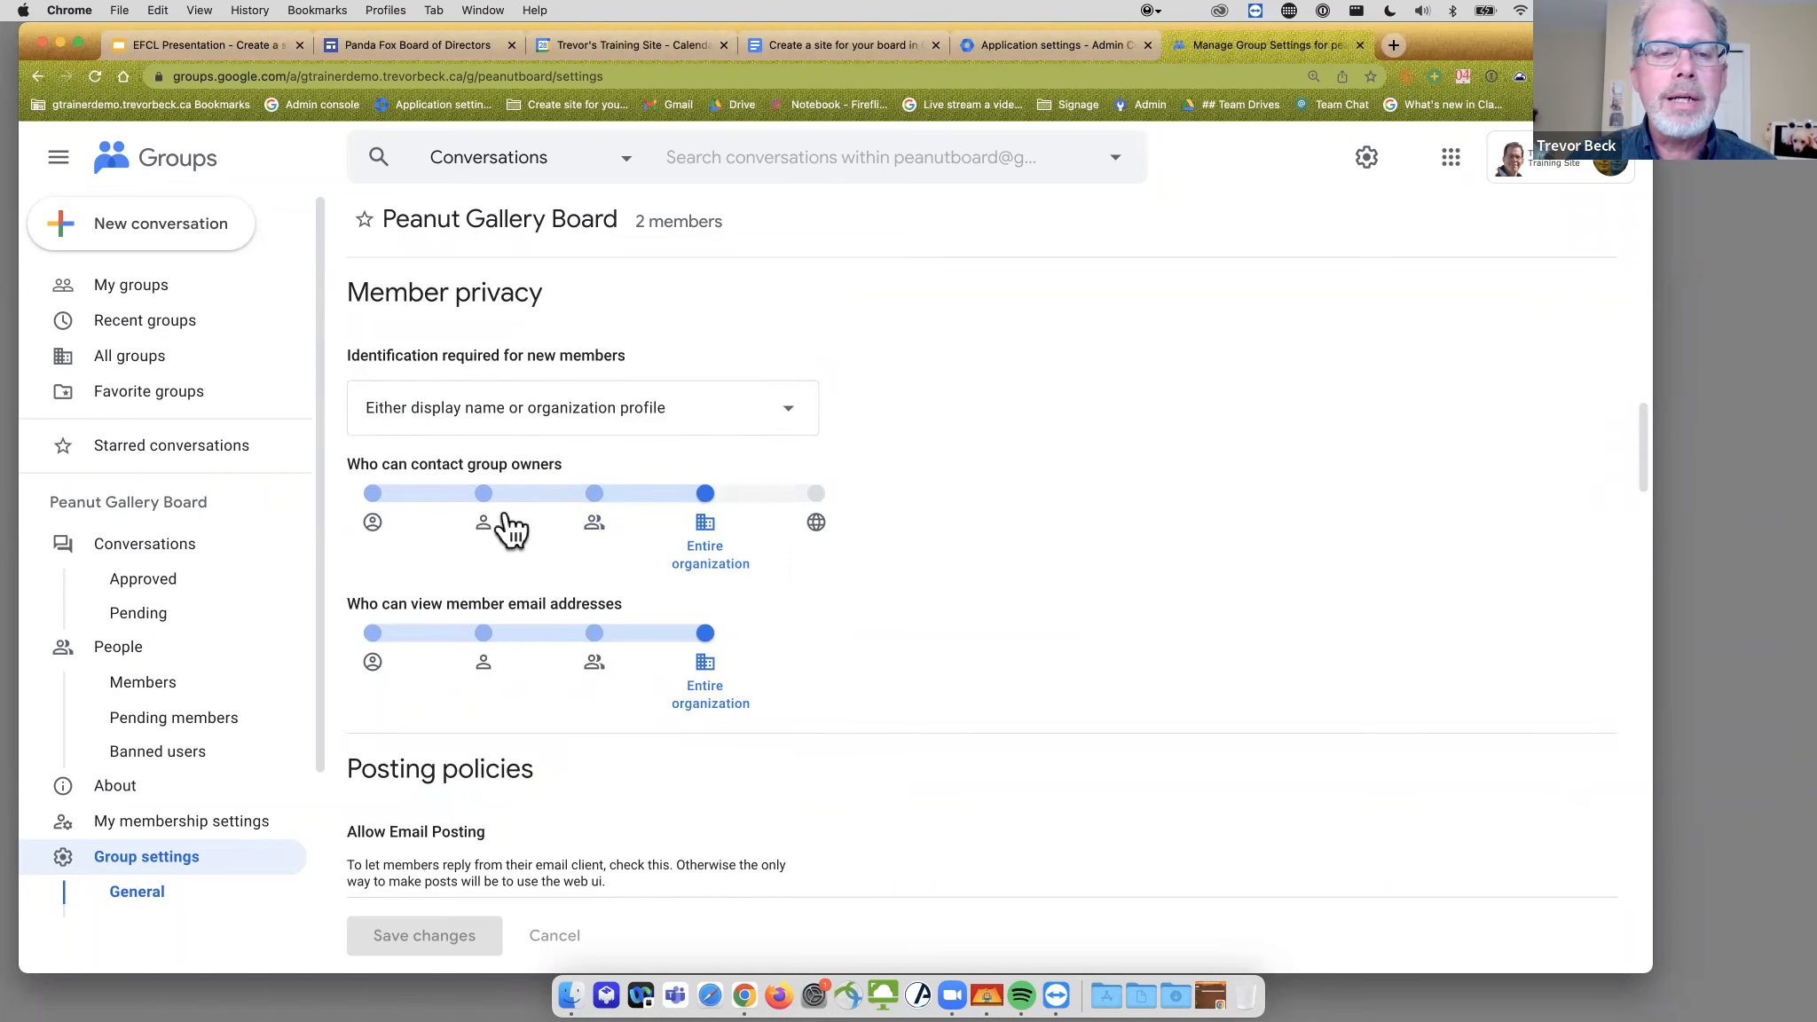
scroll(577, 438, down, 2)
scroll(586, 439, down, 5)
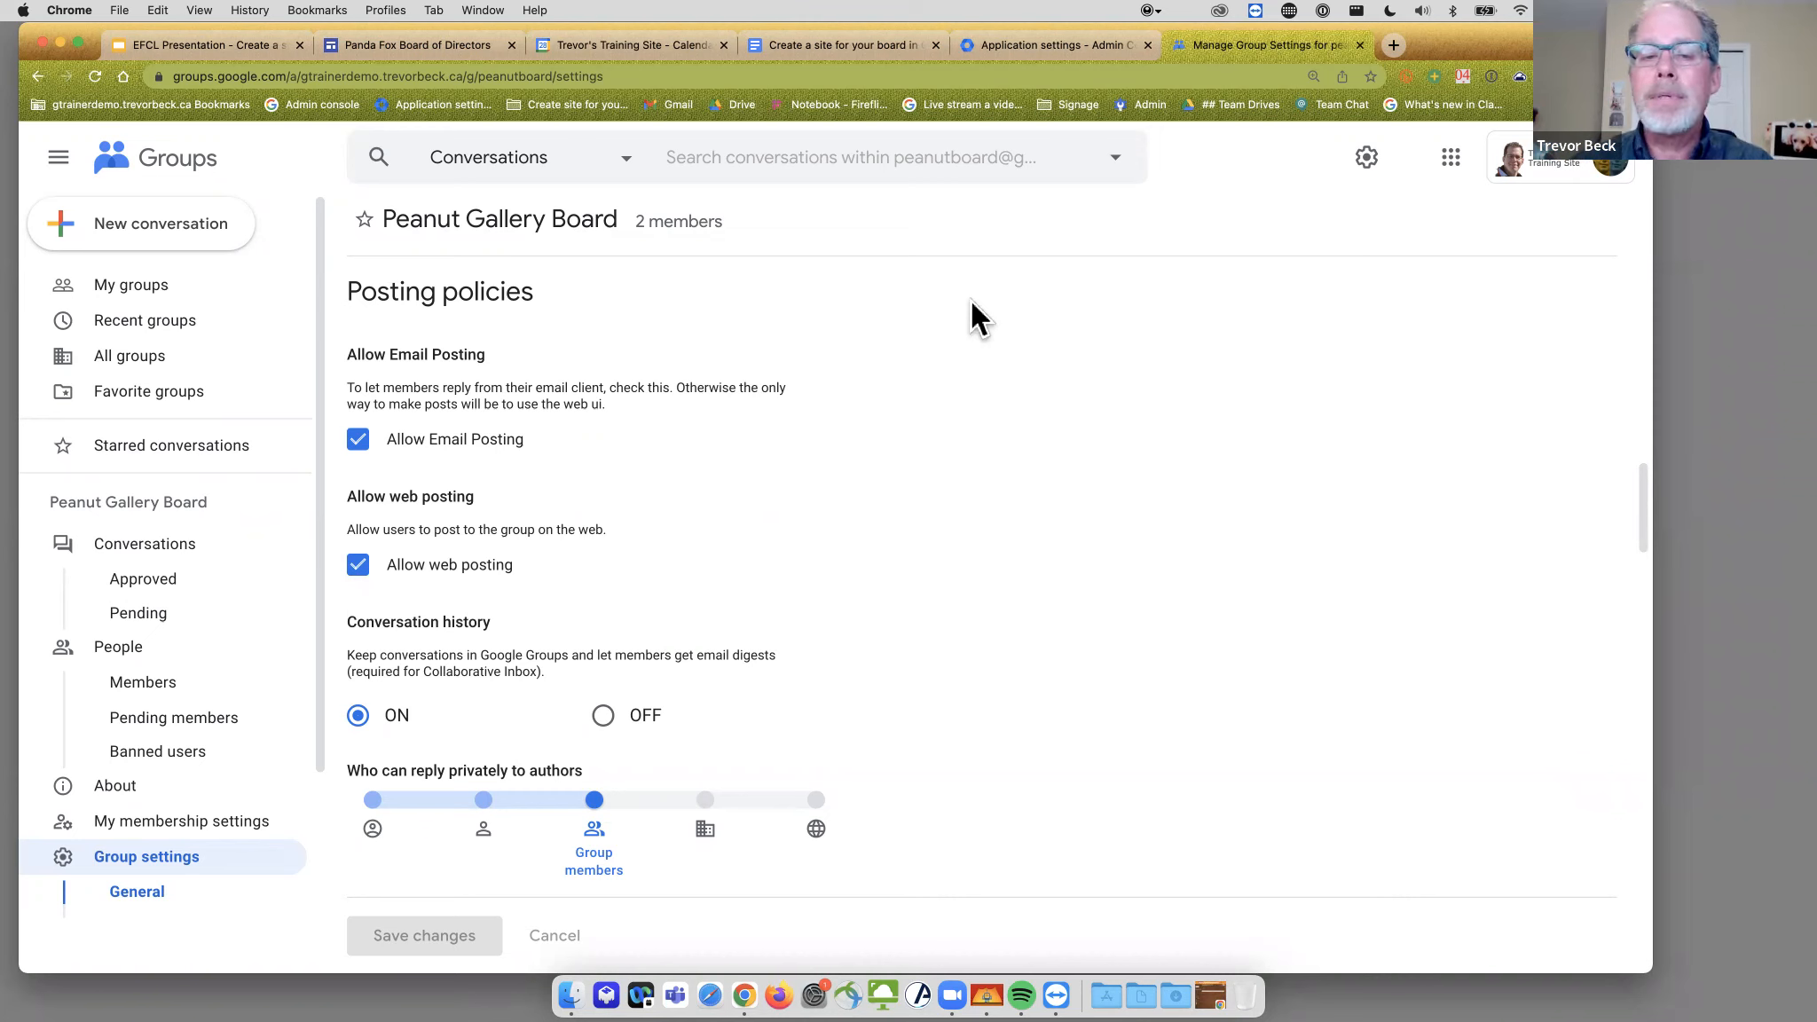
scroll(1011, 423, down, 4)
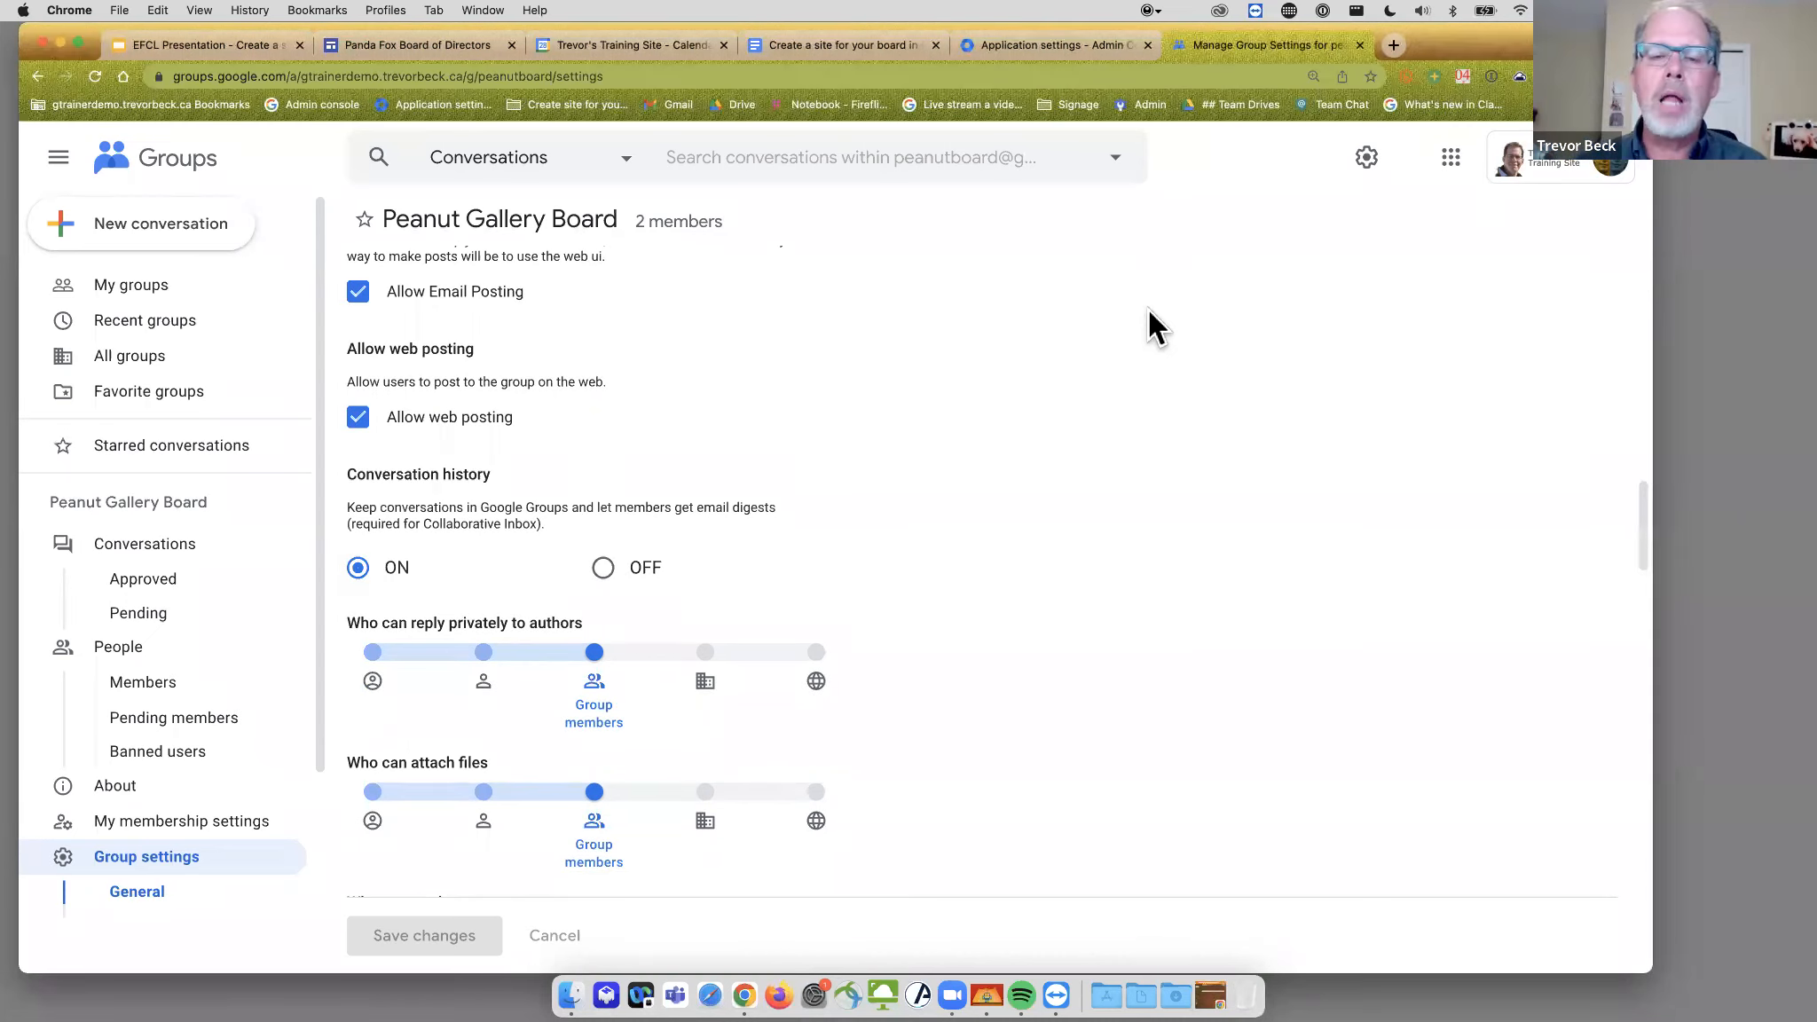
scroll(1100, 424, down, 2)
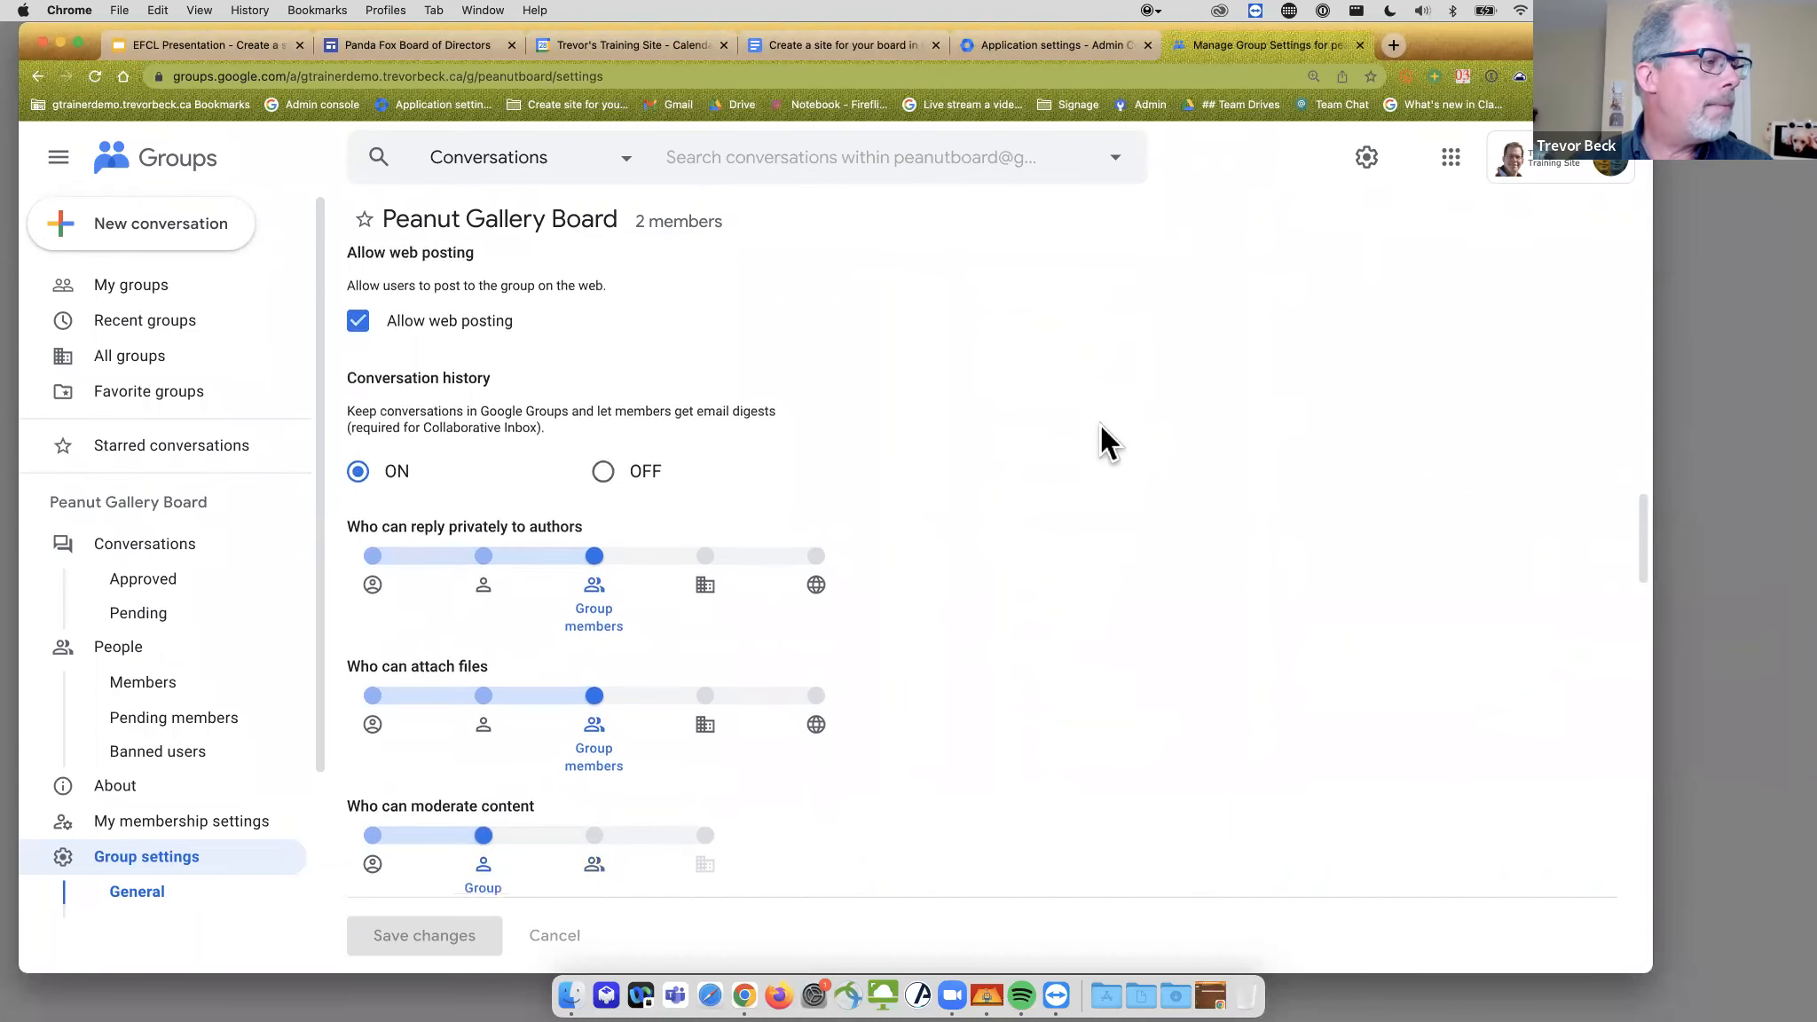
scroll(1100, 424, down, 3)
scroll(1101, 424, down, 2)
scroll(1101, 424, down, 4)
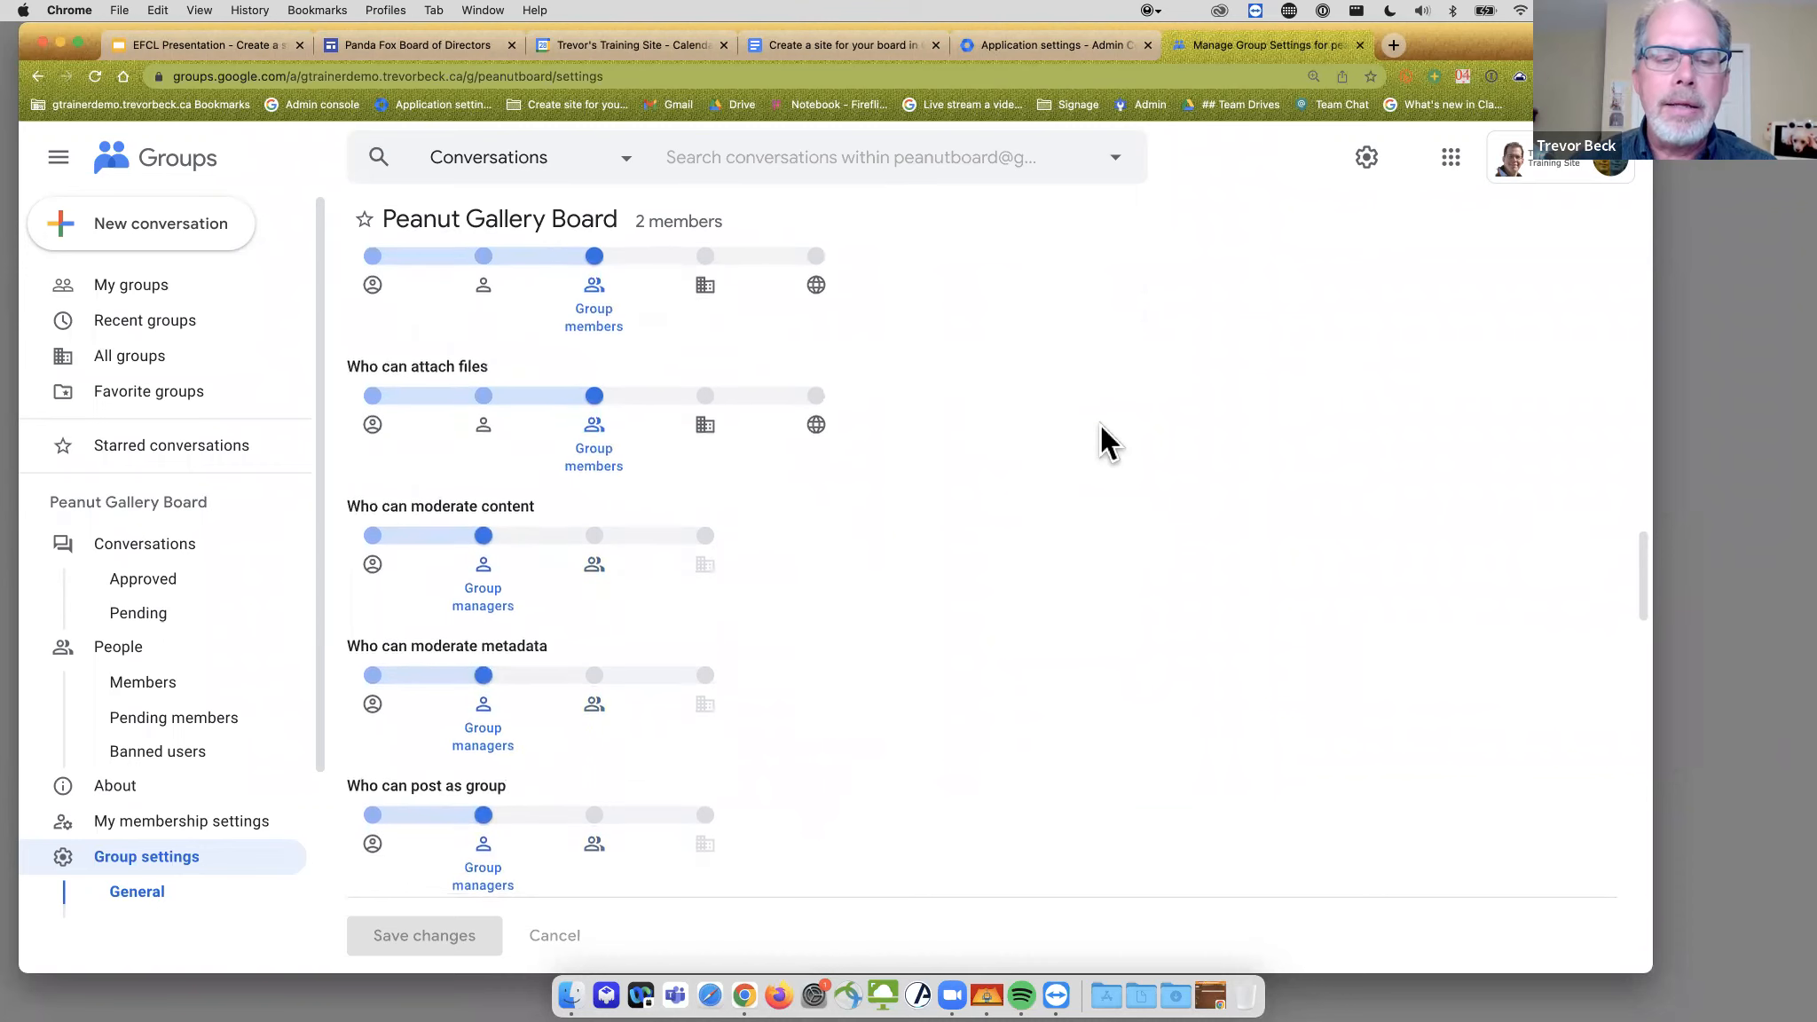
scroll(1101, 424, up, 15)
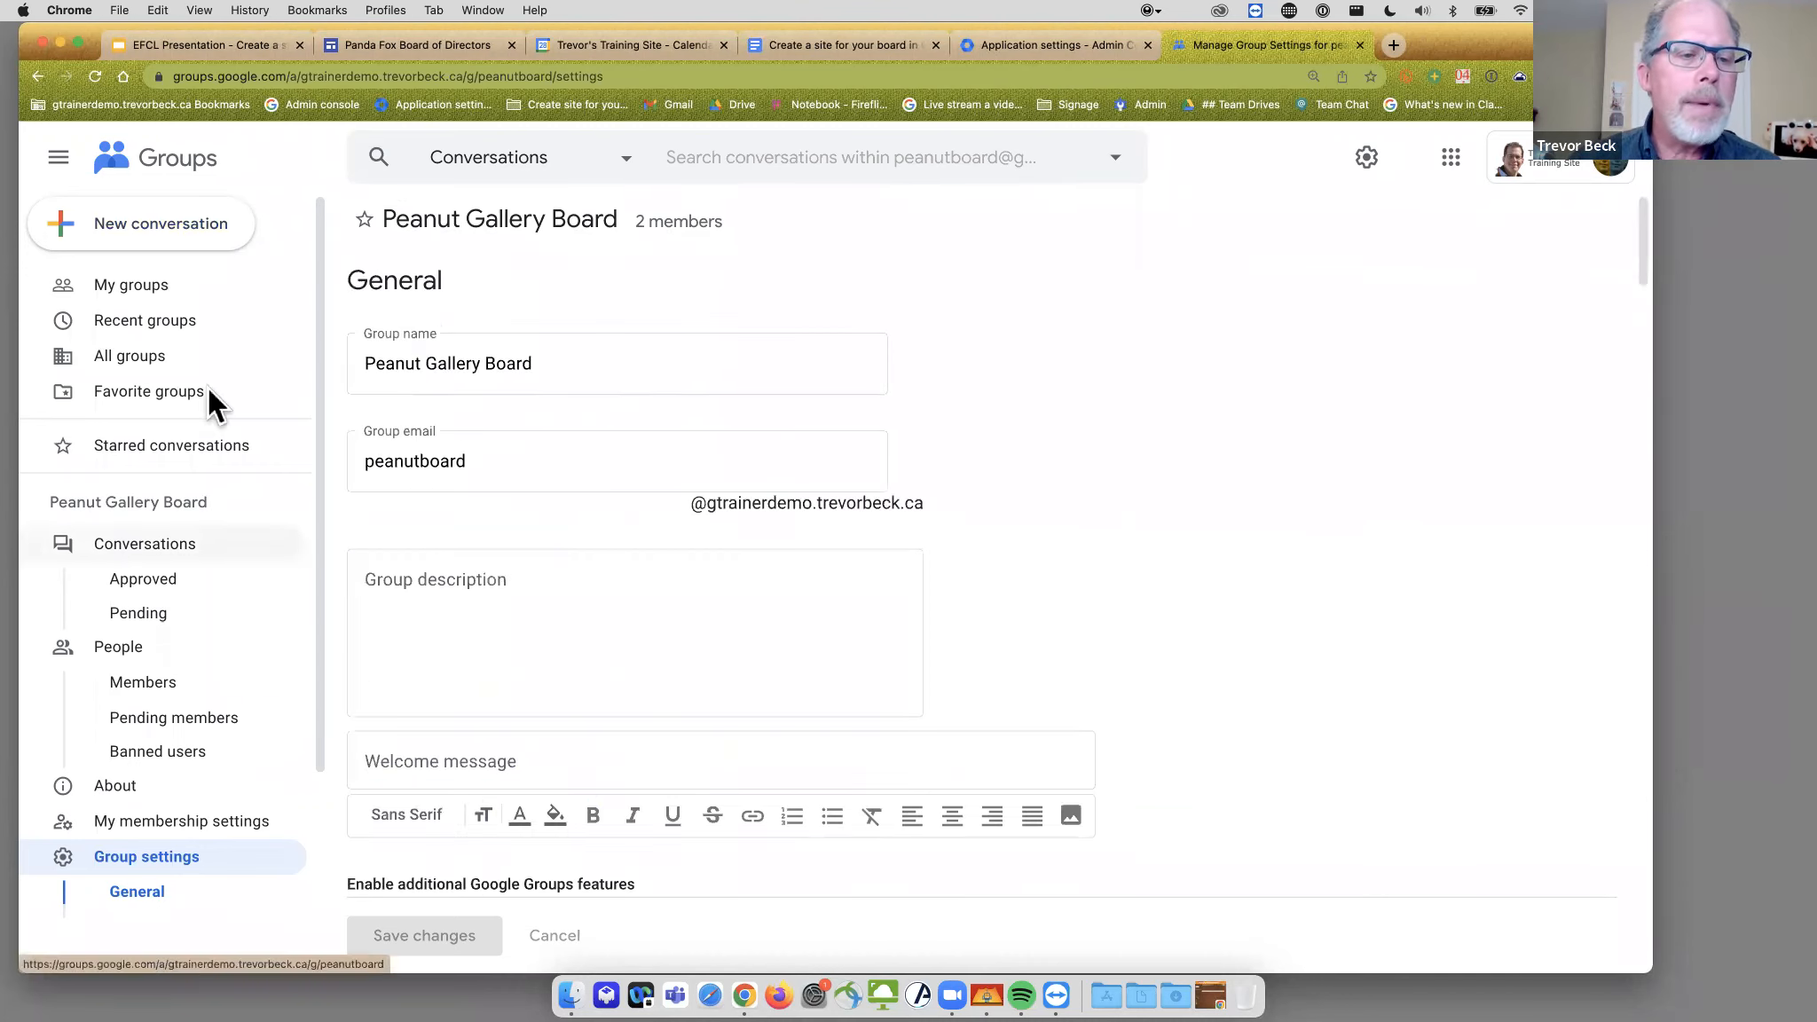
- Post 'What to play at the party?' with a short message to Peanut Gallery Board
click(158, 289)
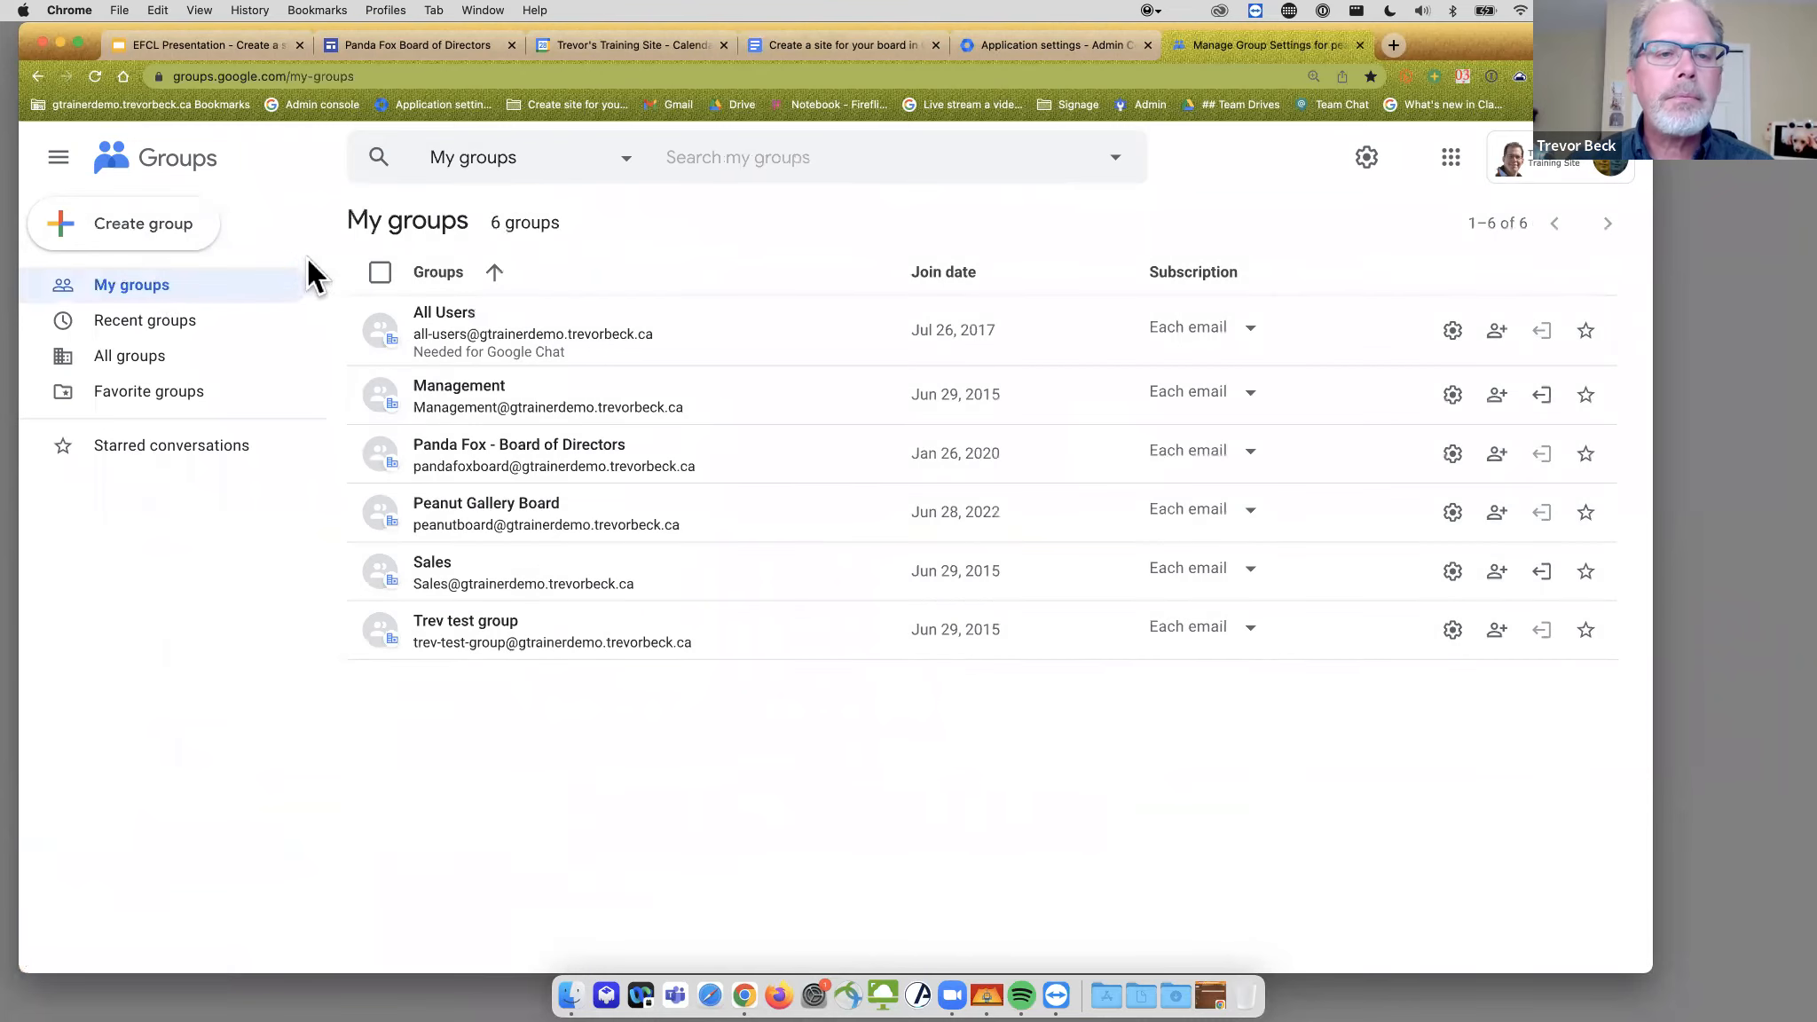
click(478, 514)
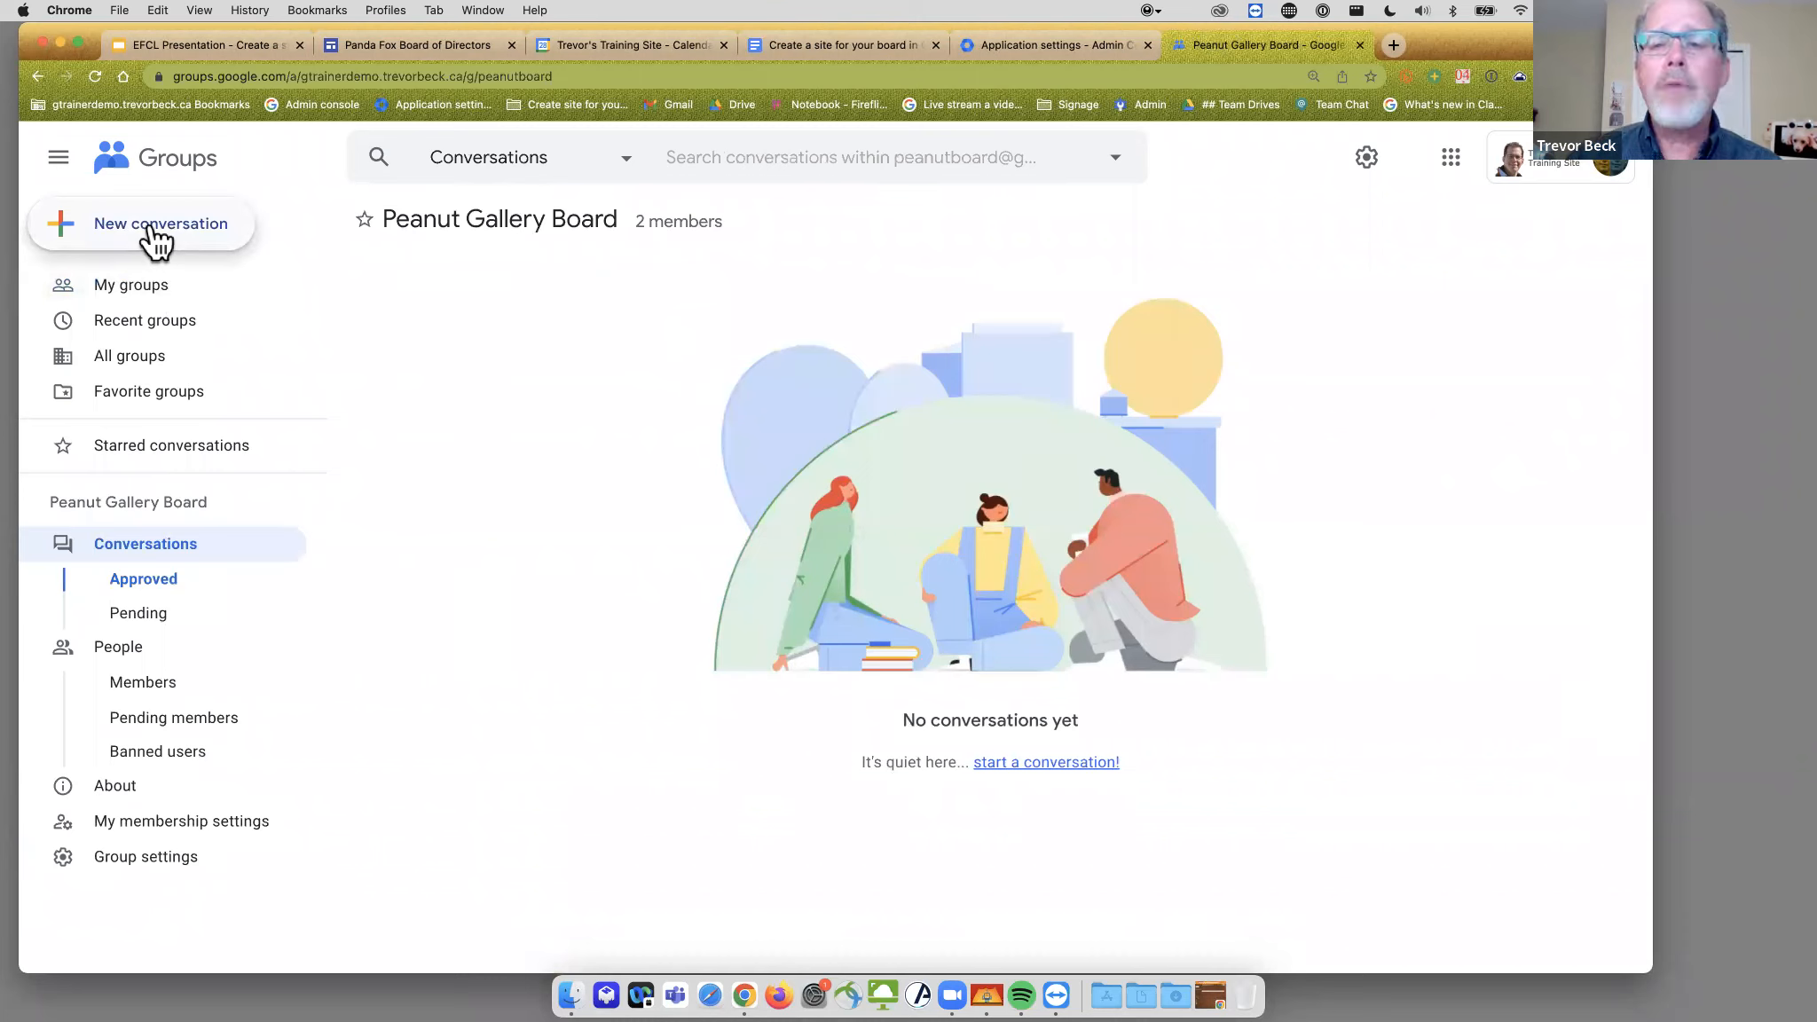
click(156, 238)
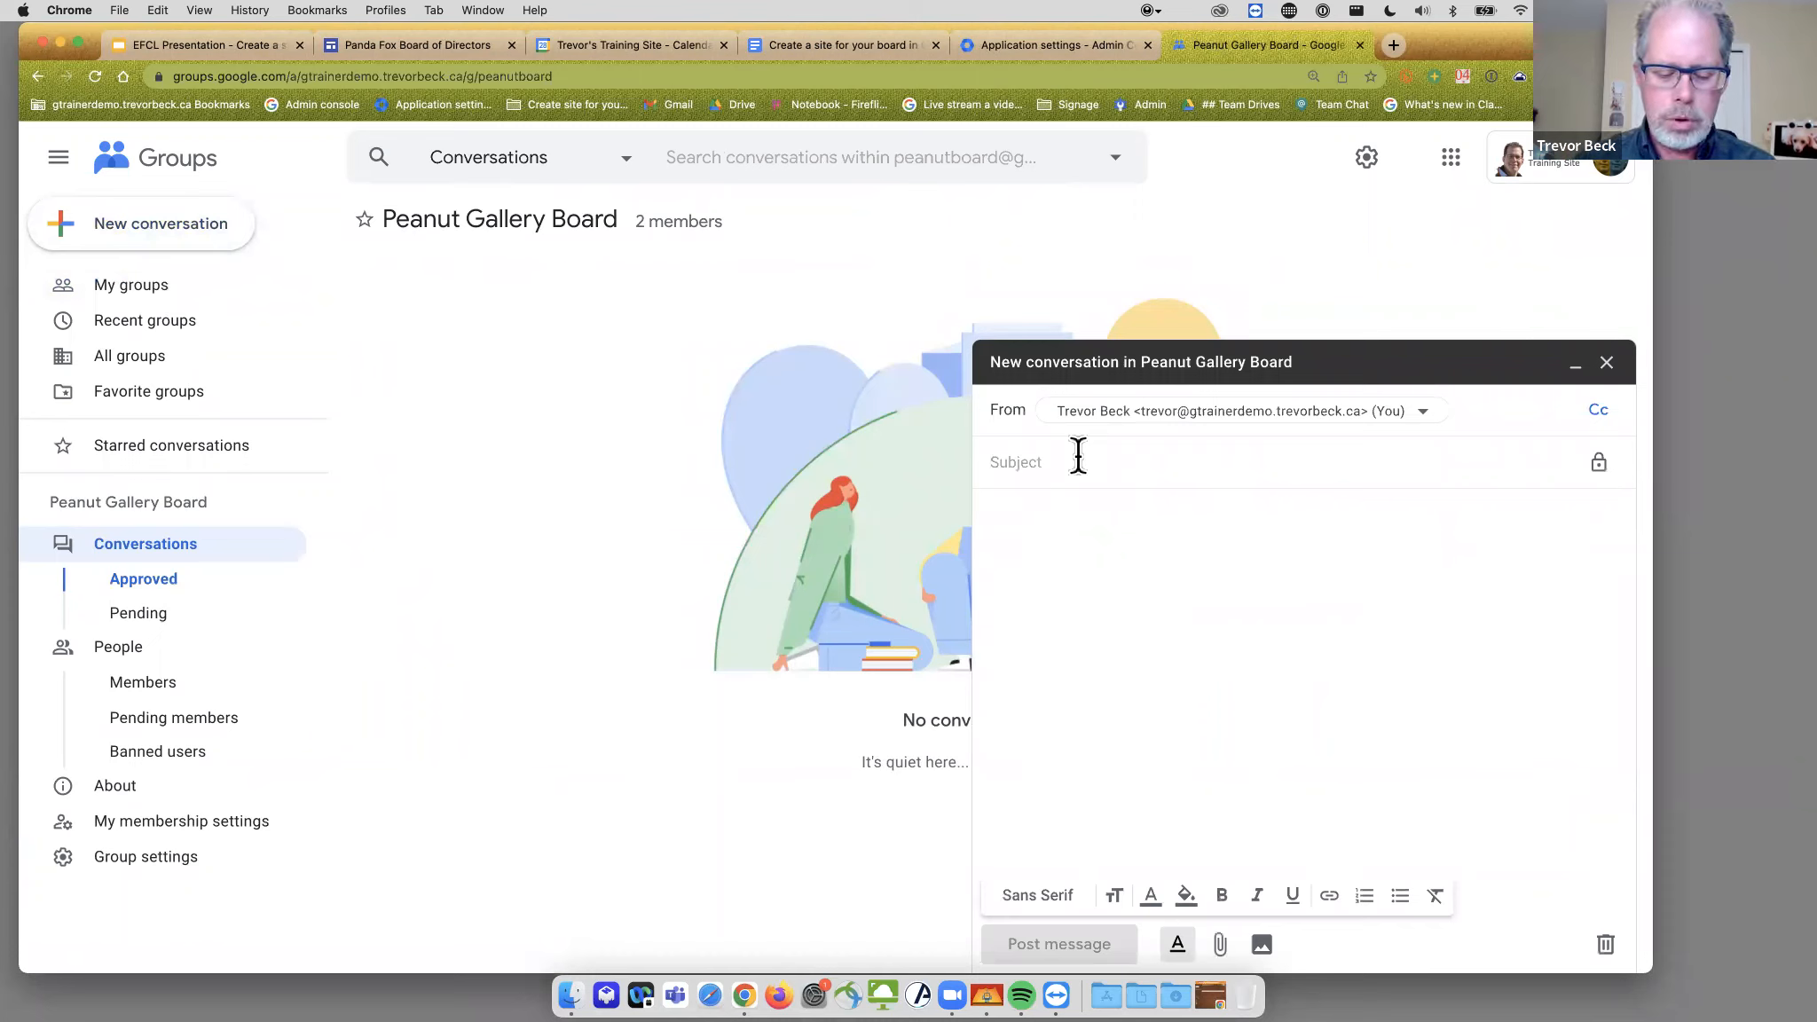
text(What to play at the party)
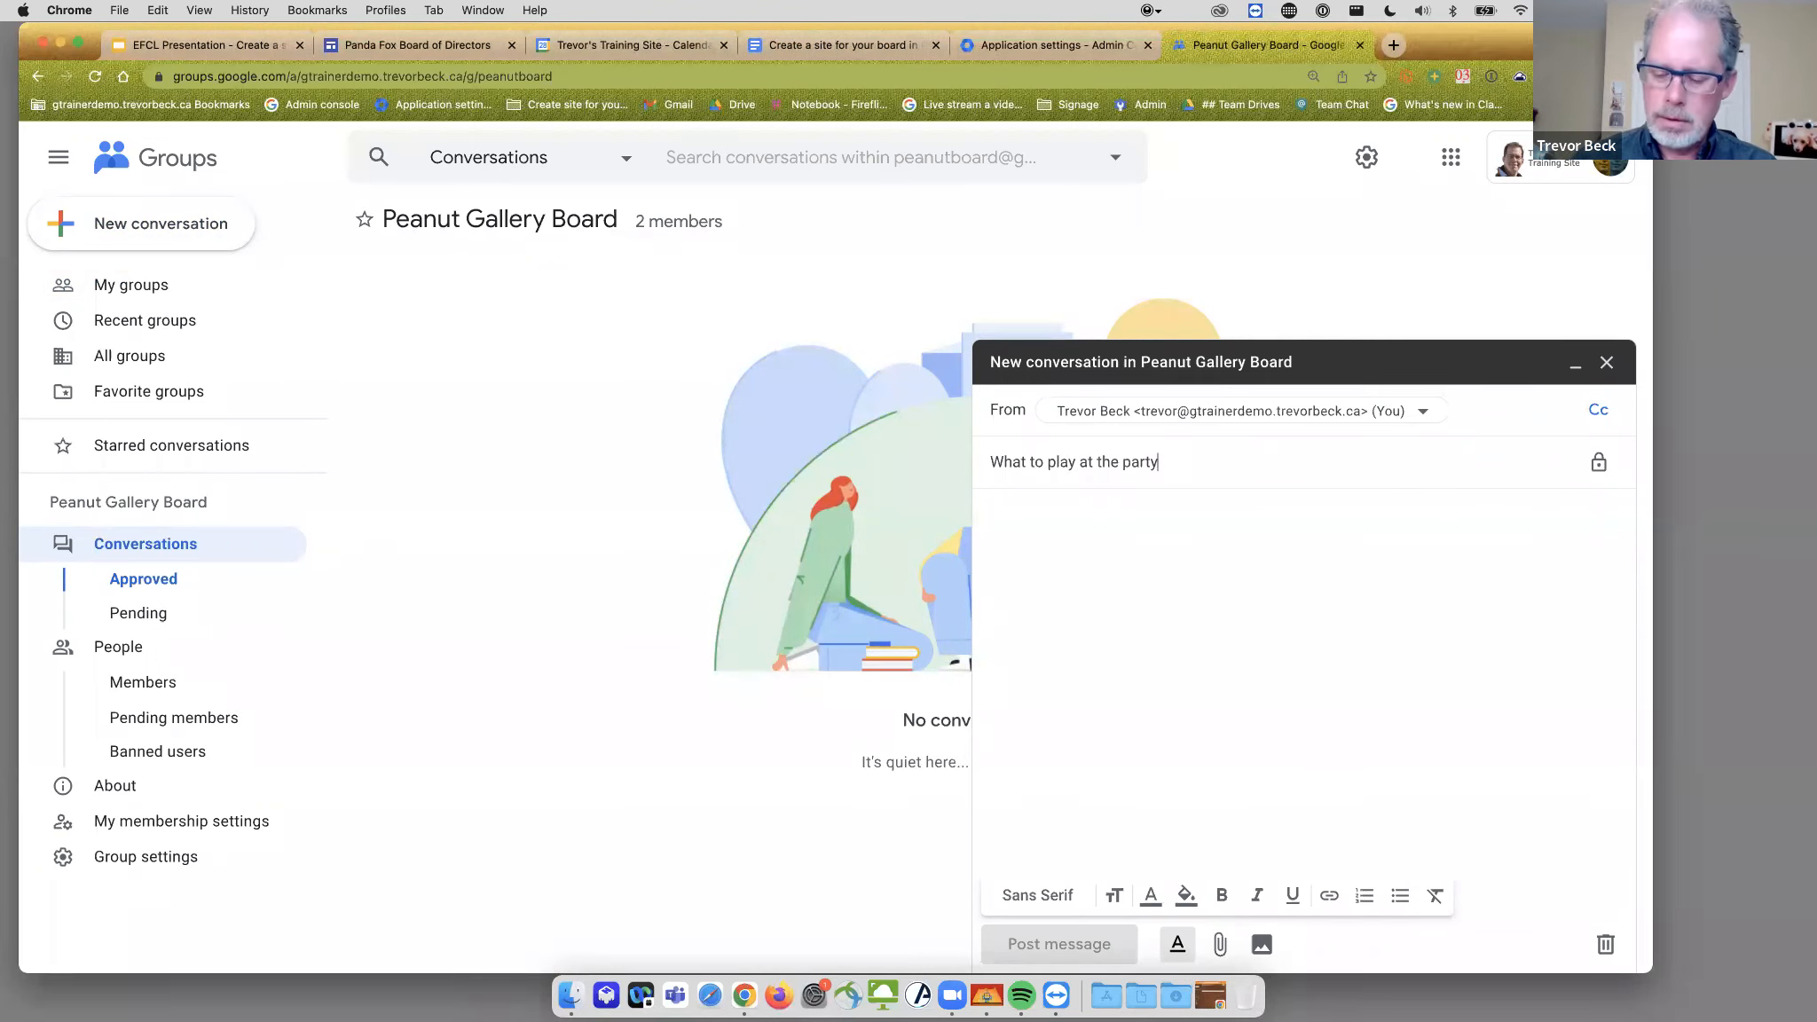
text(?)
click(1153, 544)
text(Hey, whatsk)
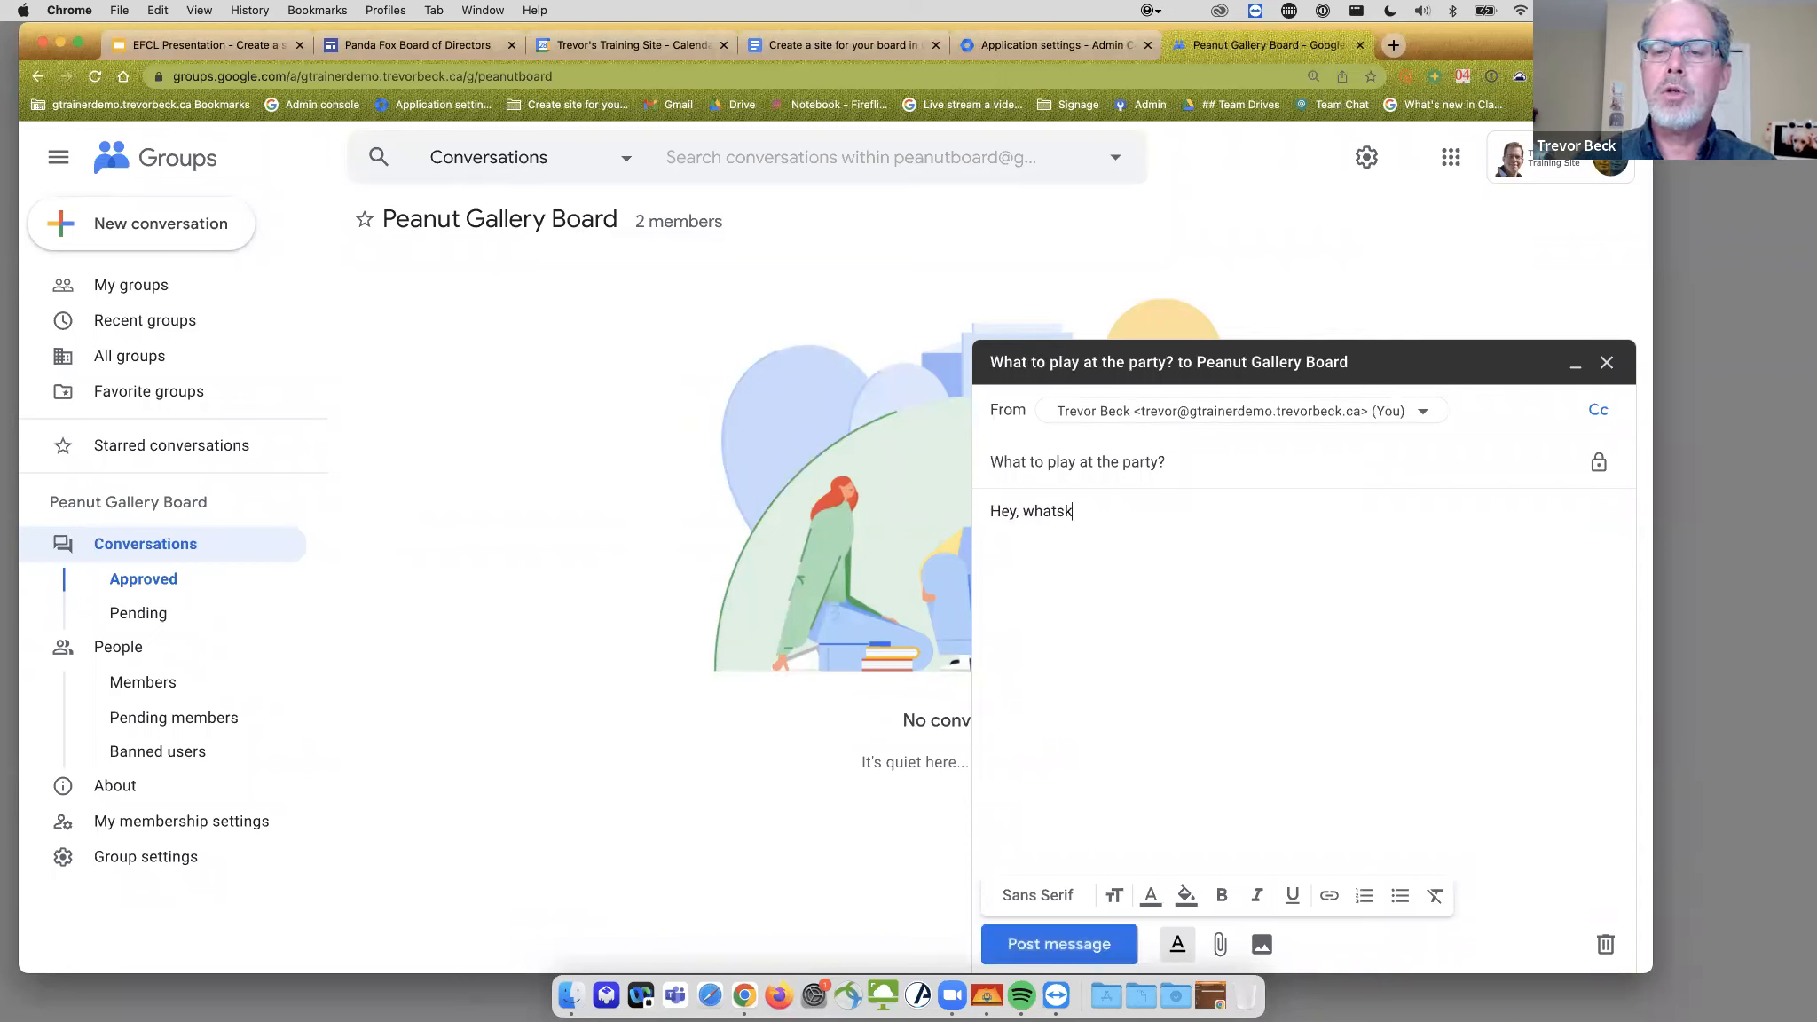
text( fkasj f;asjd f;lsakjfksaj flk;sdajf;lksdj kld;fldsa)
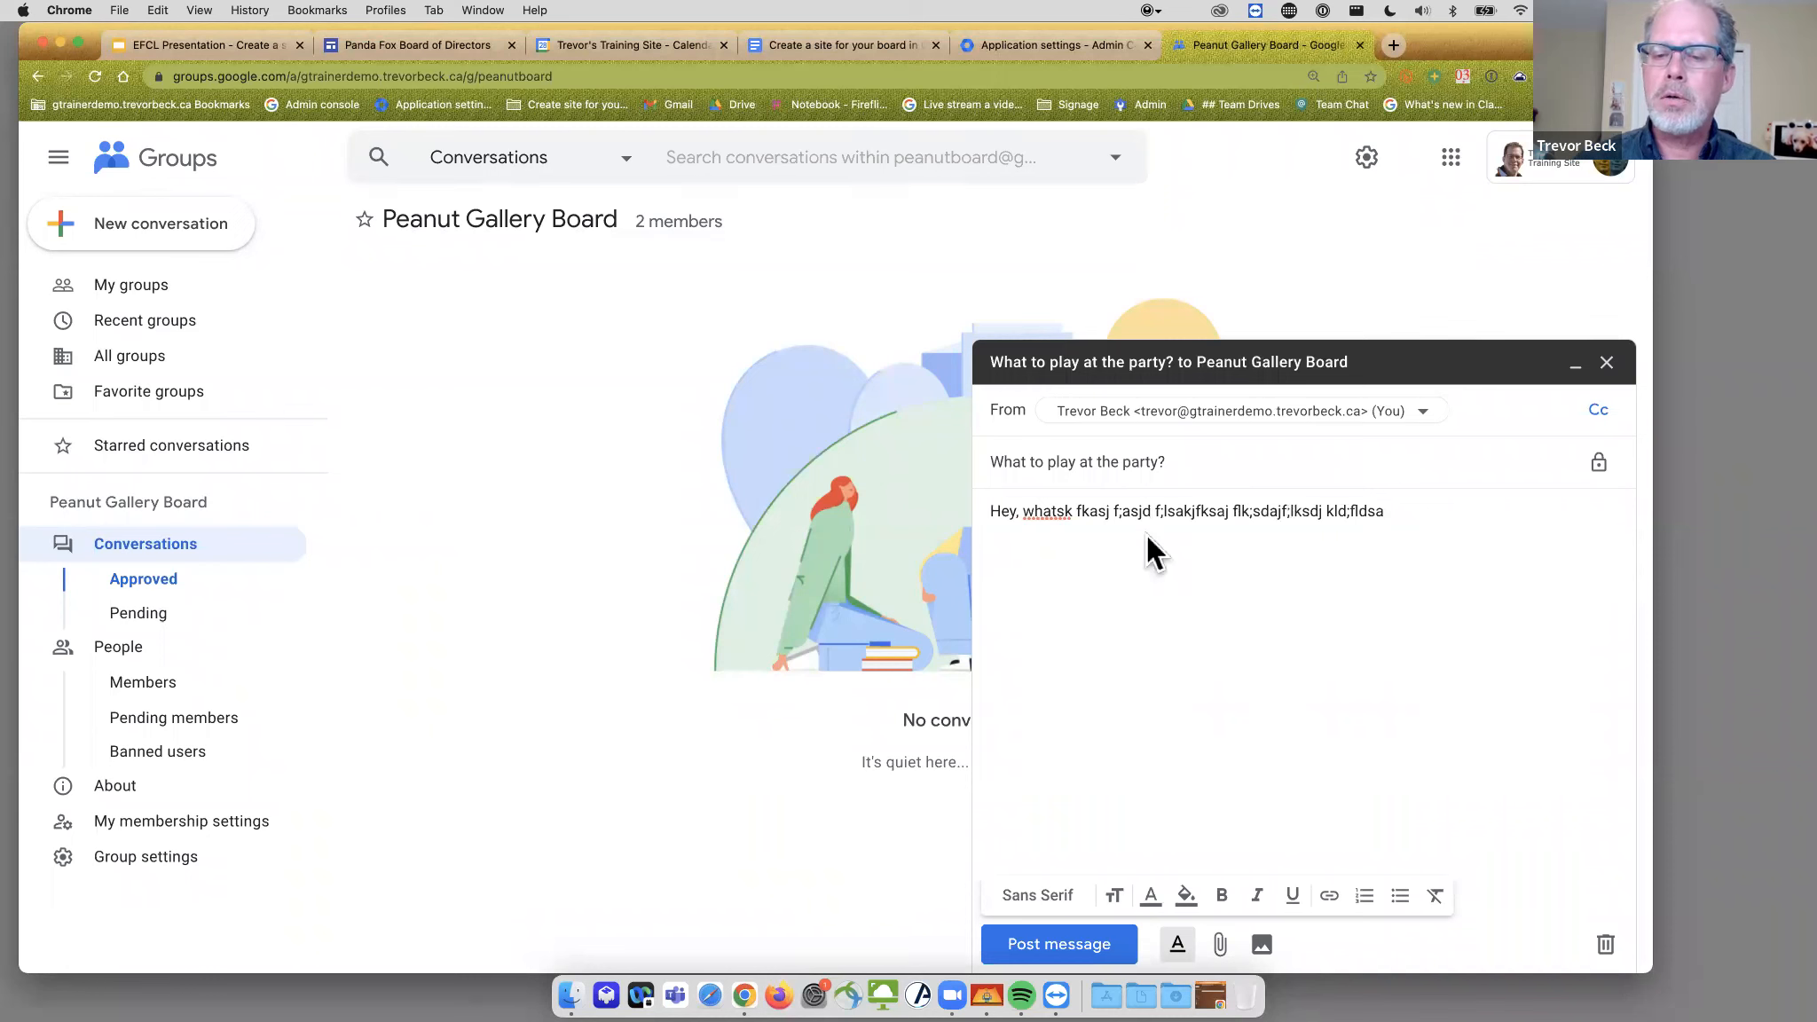
click(1092, 947)
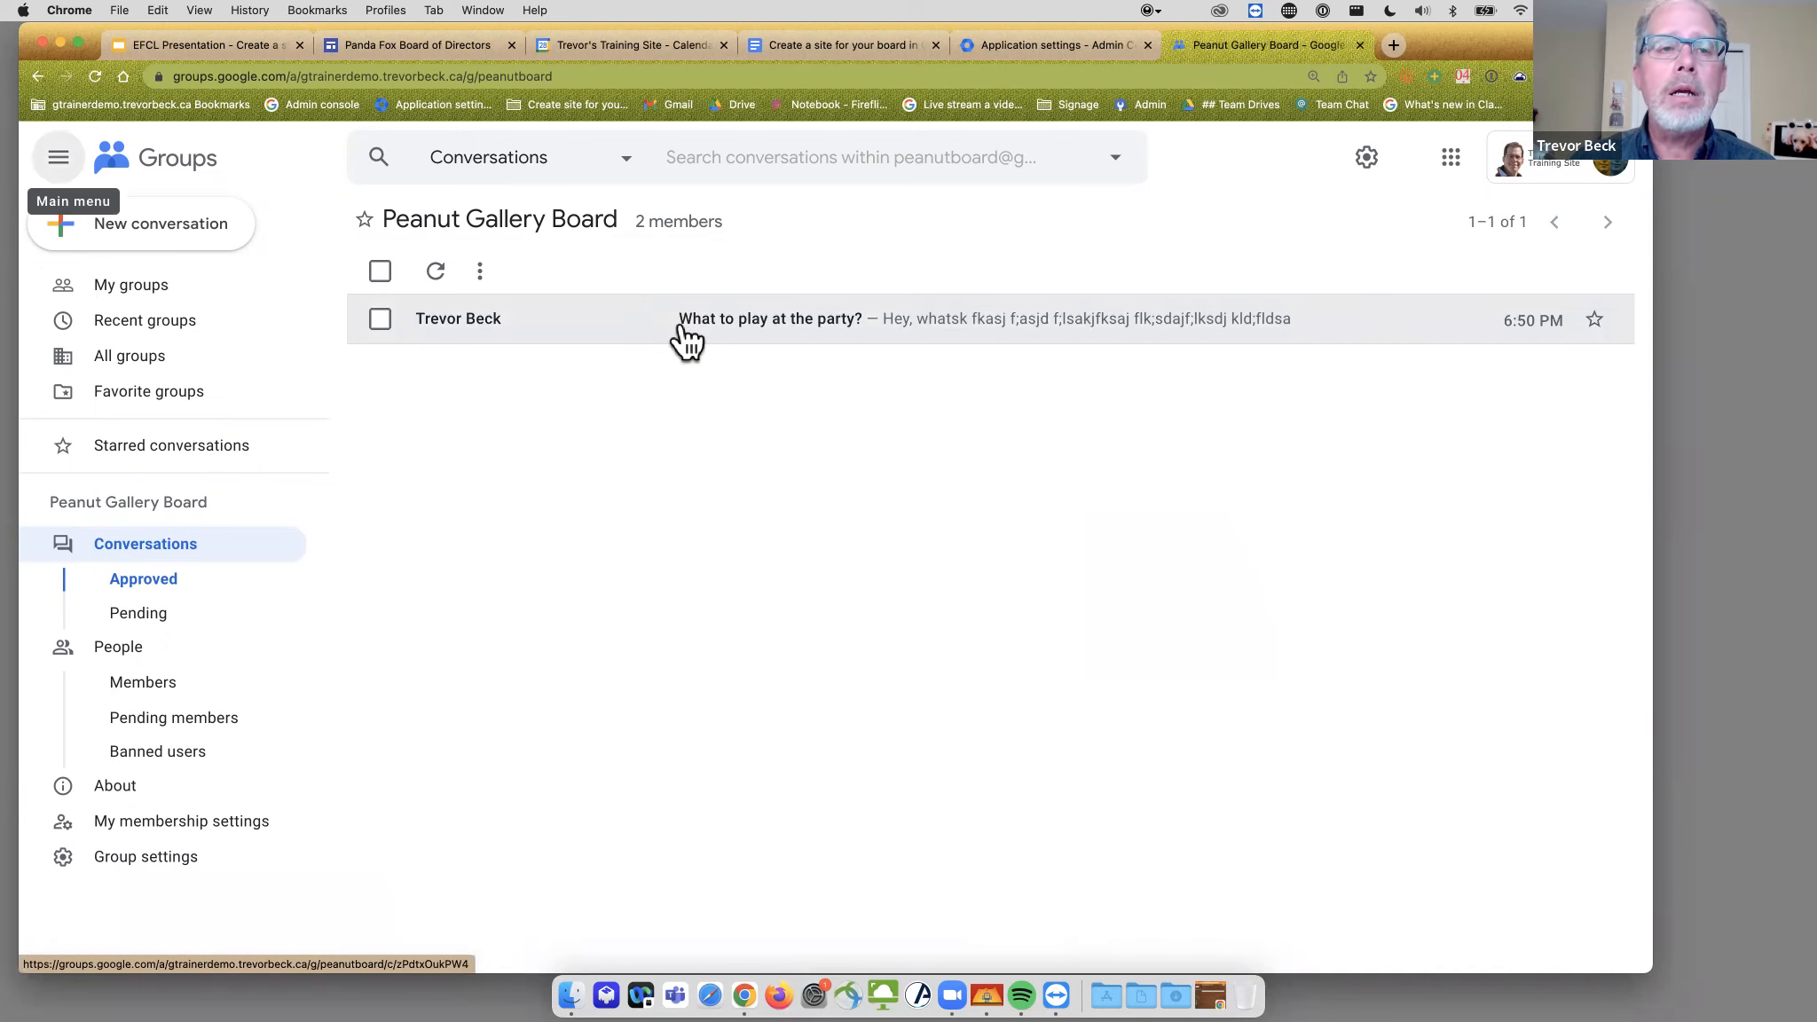
- From the Panda Fox board site, pop the embedded group archive out into its own Google Groups tab
click(402, 37)
scroll(804, 513, up, 10)
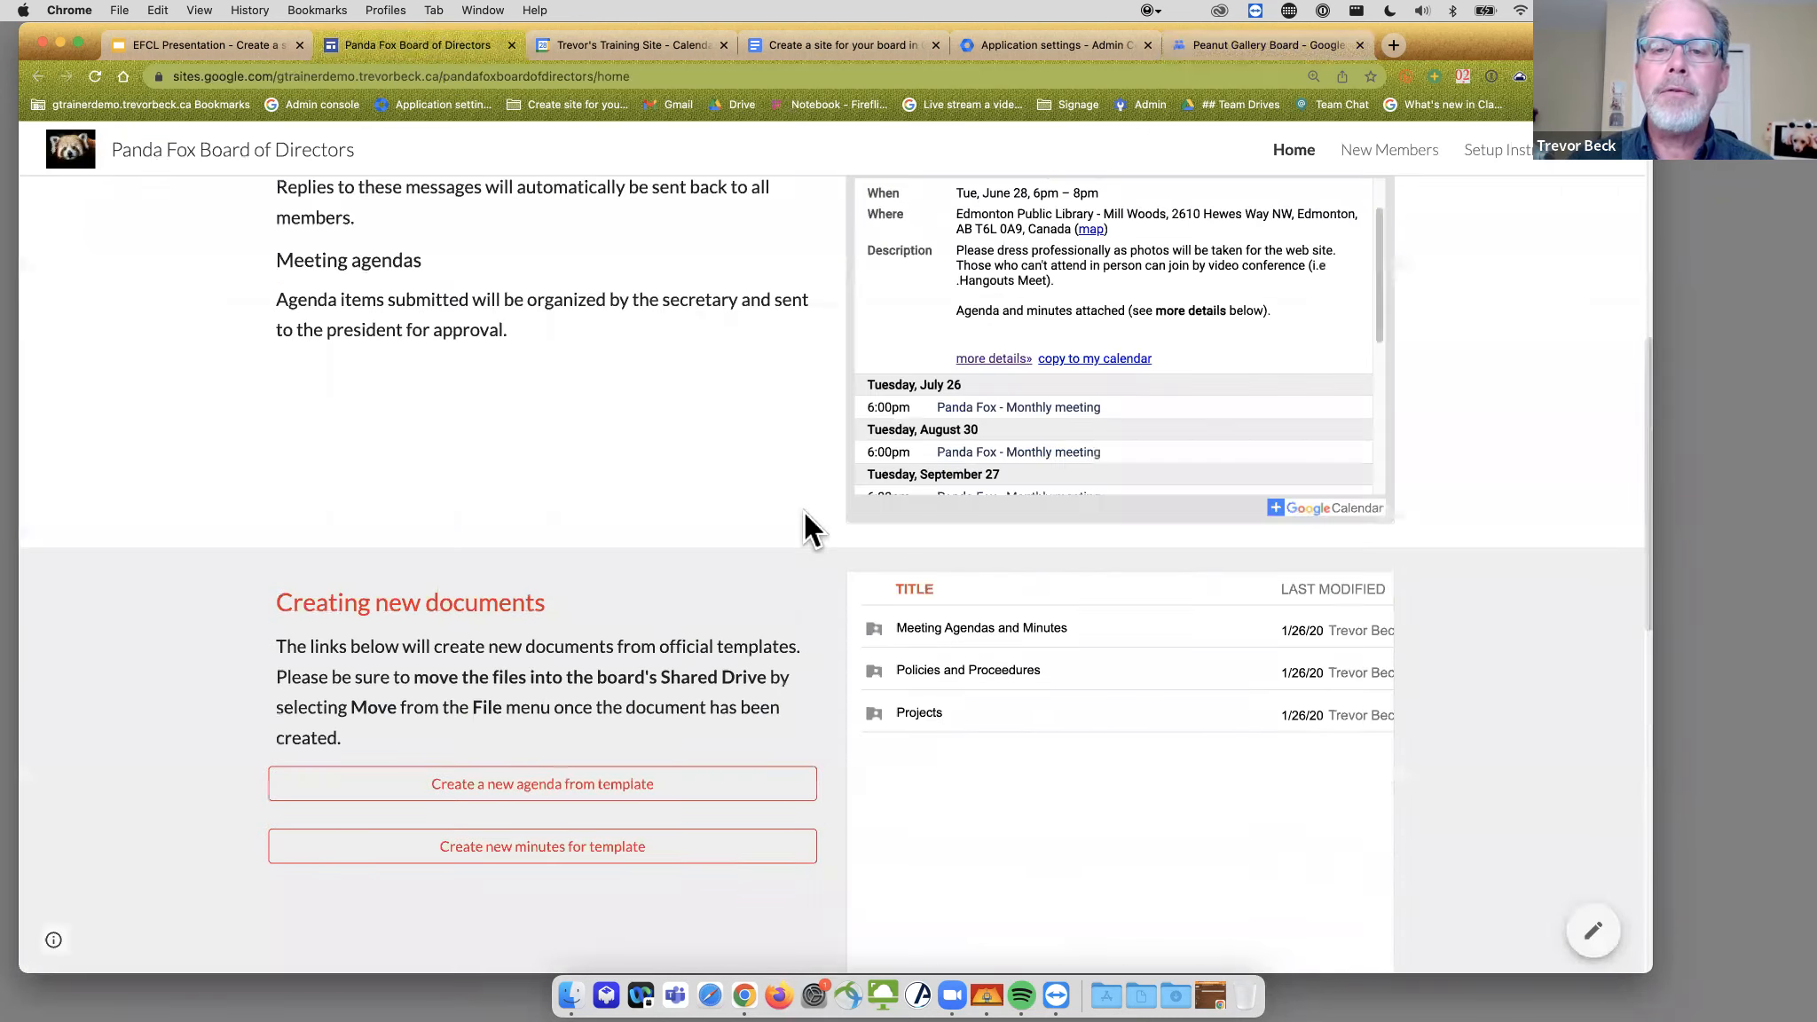
scroll(804, 513, down, 10)
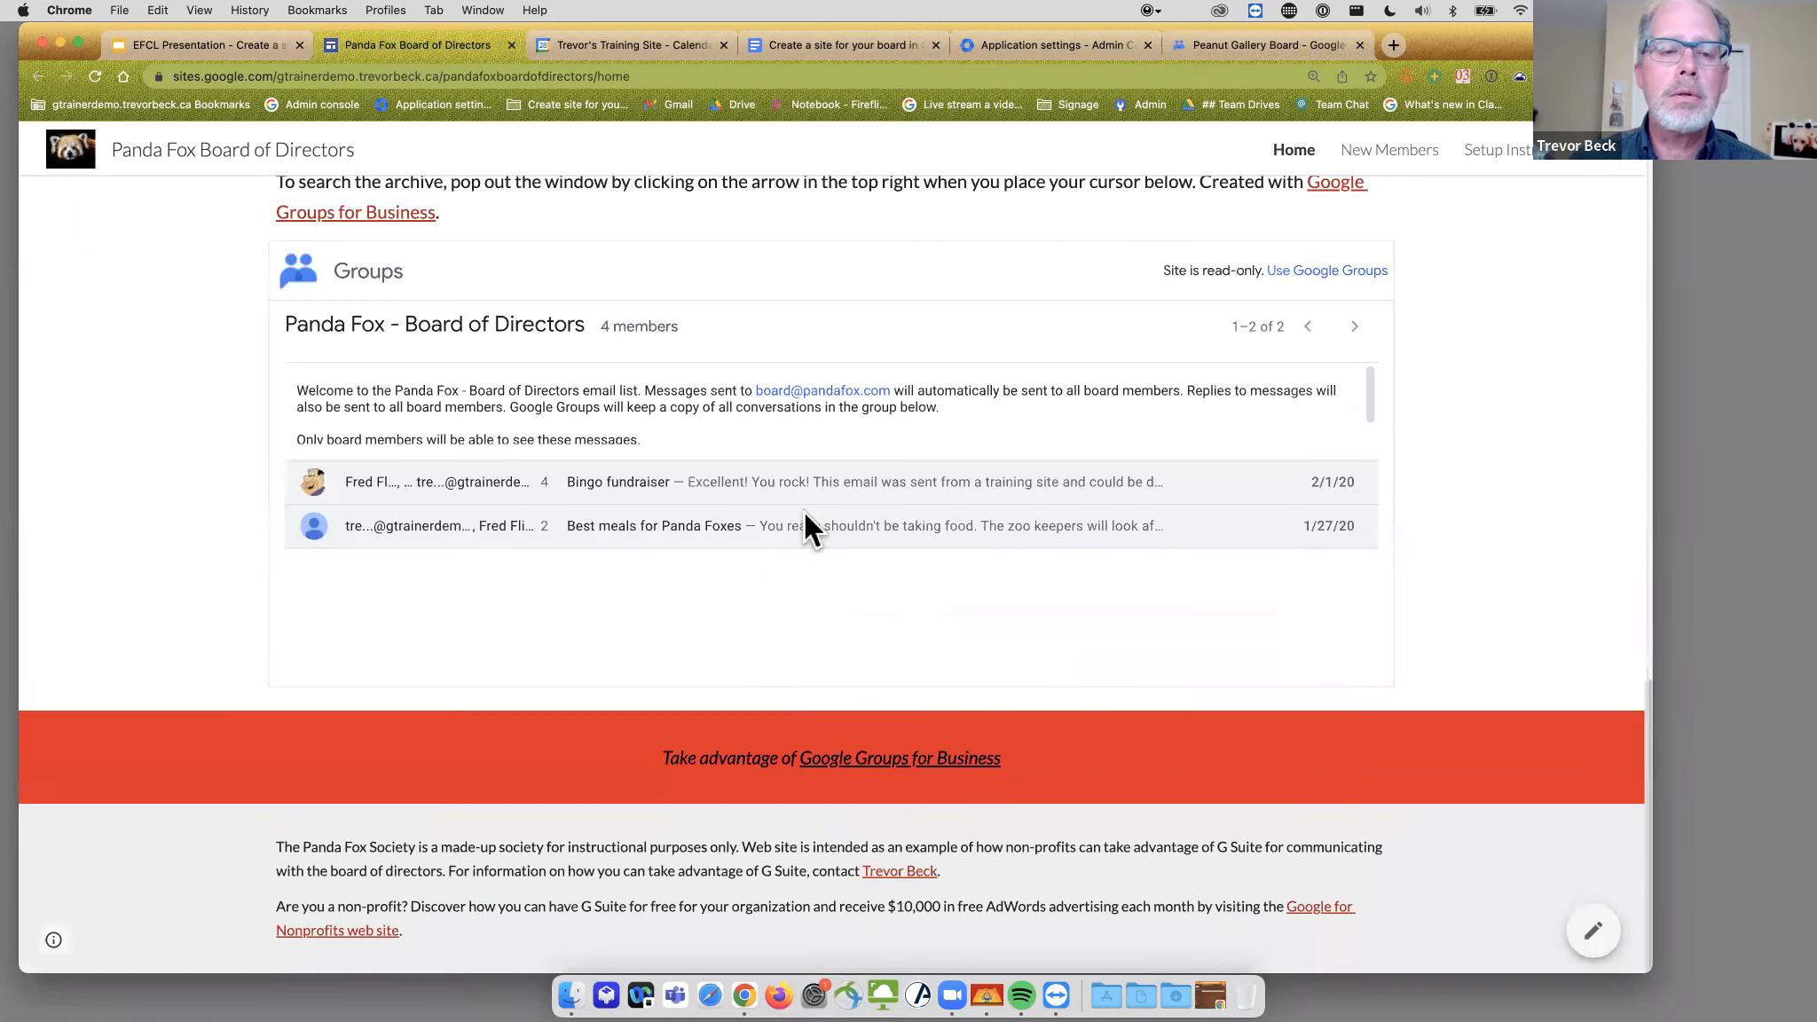
click(331, 262)
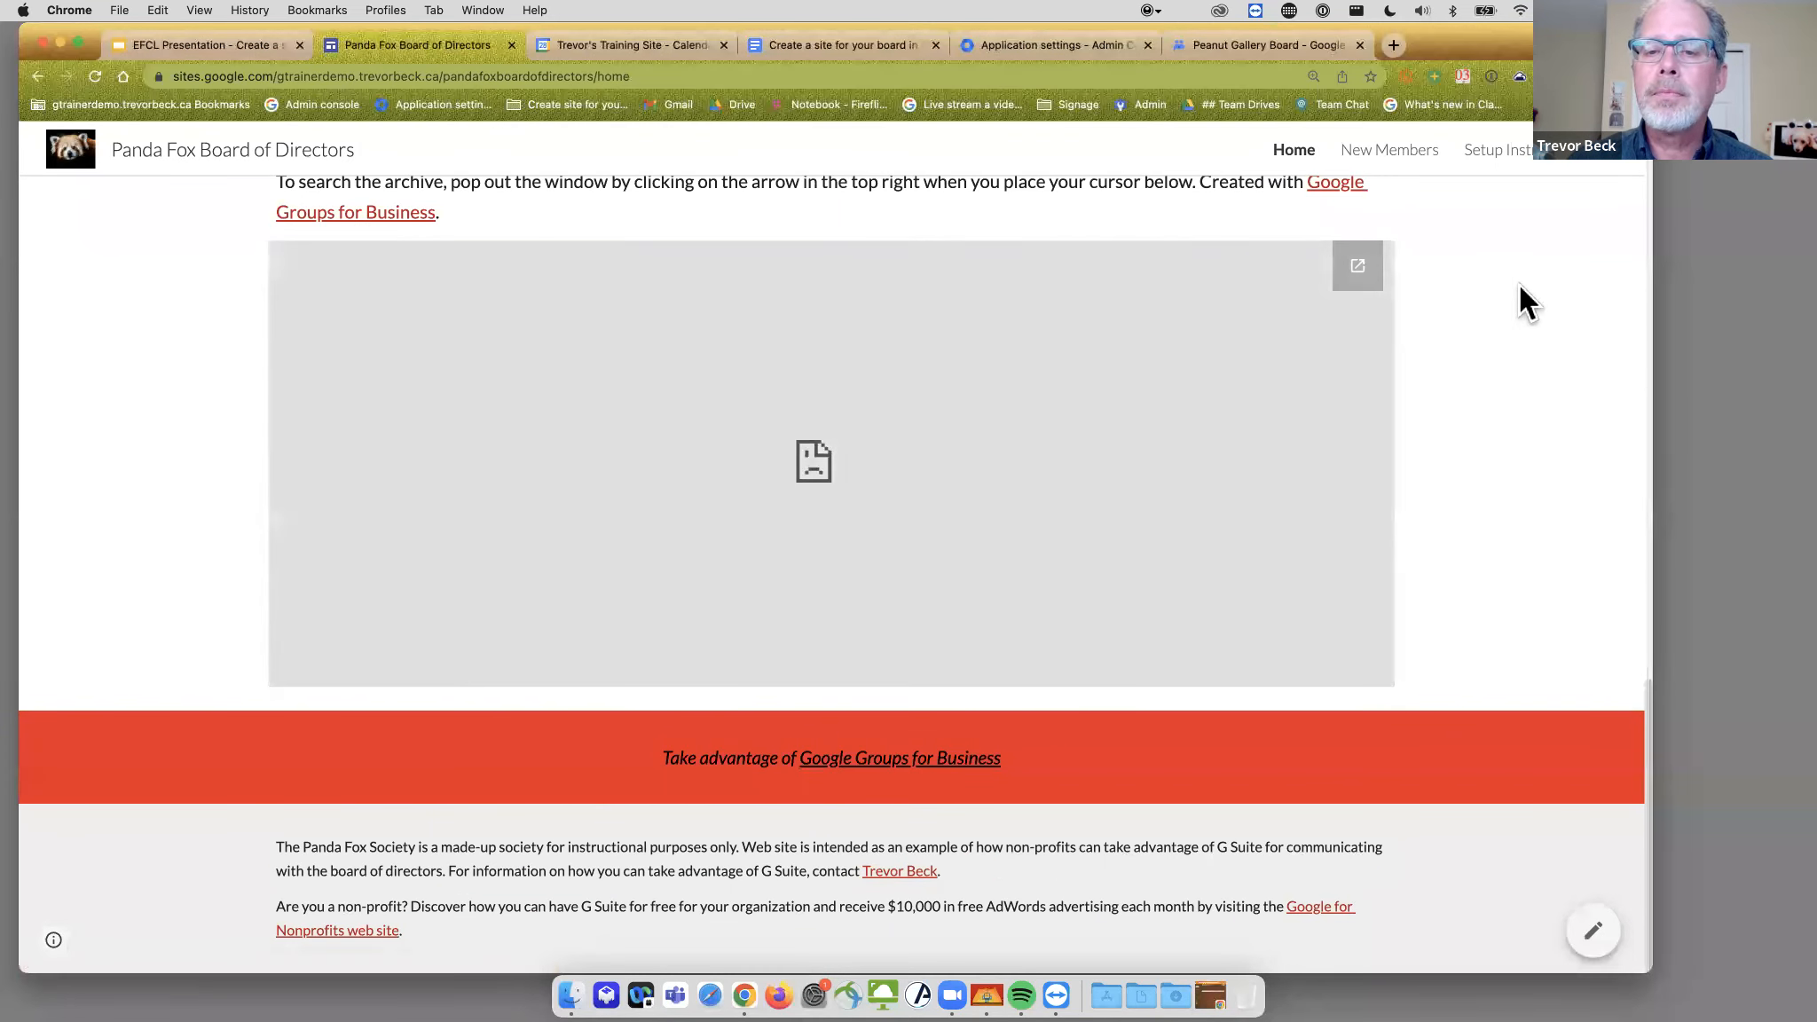
click(1365, 265)
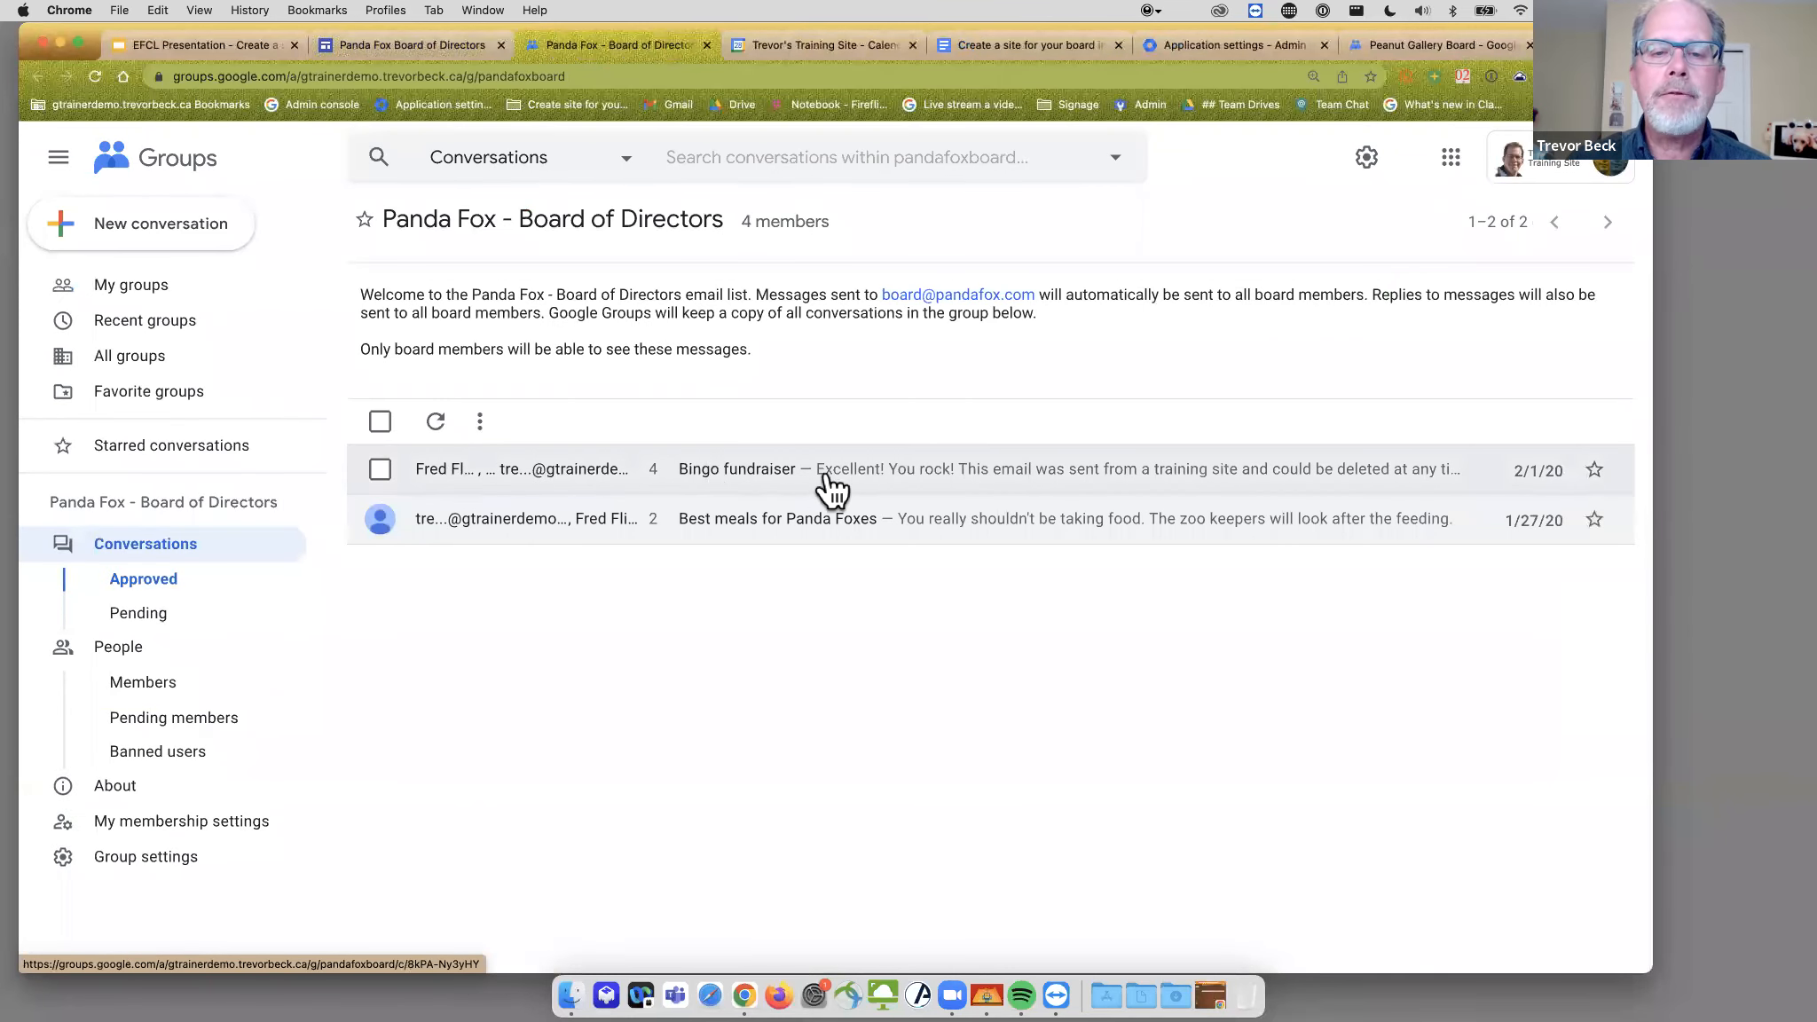
- Open the Panda Fox group's 'Bingo fundraiser' conversation with its four messages
click(763, 468)
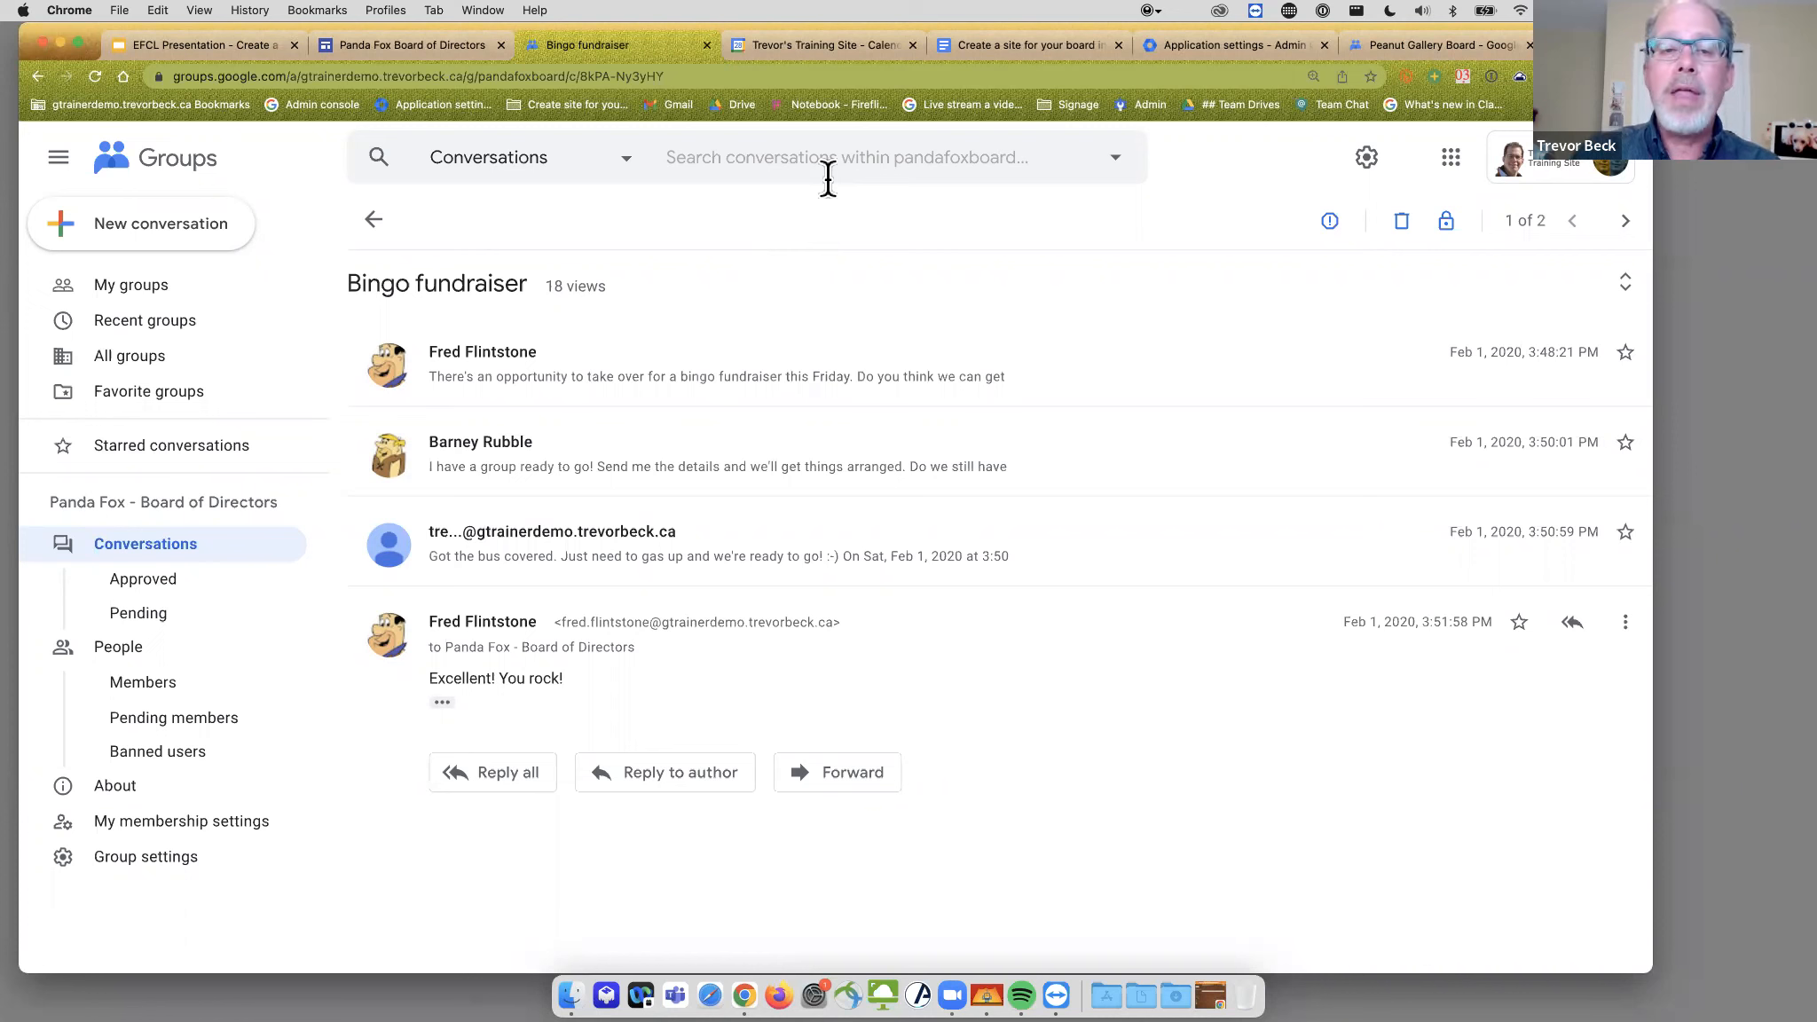
- Close the duplicate Panda Fox group tab and bring up the 'Create a site for your board' document
click(377, 220)
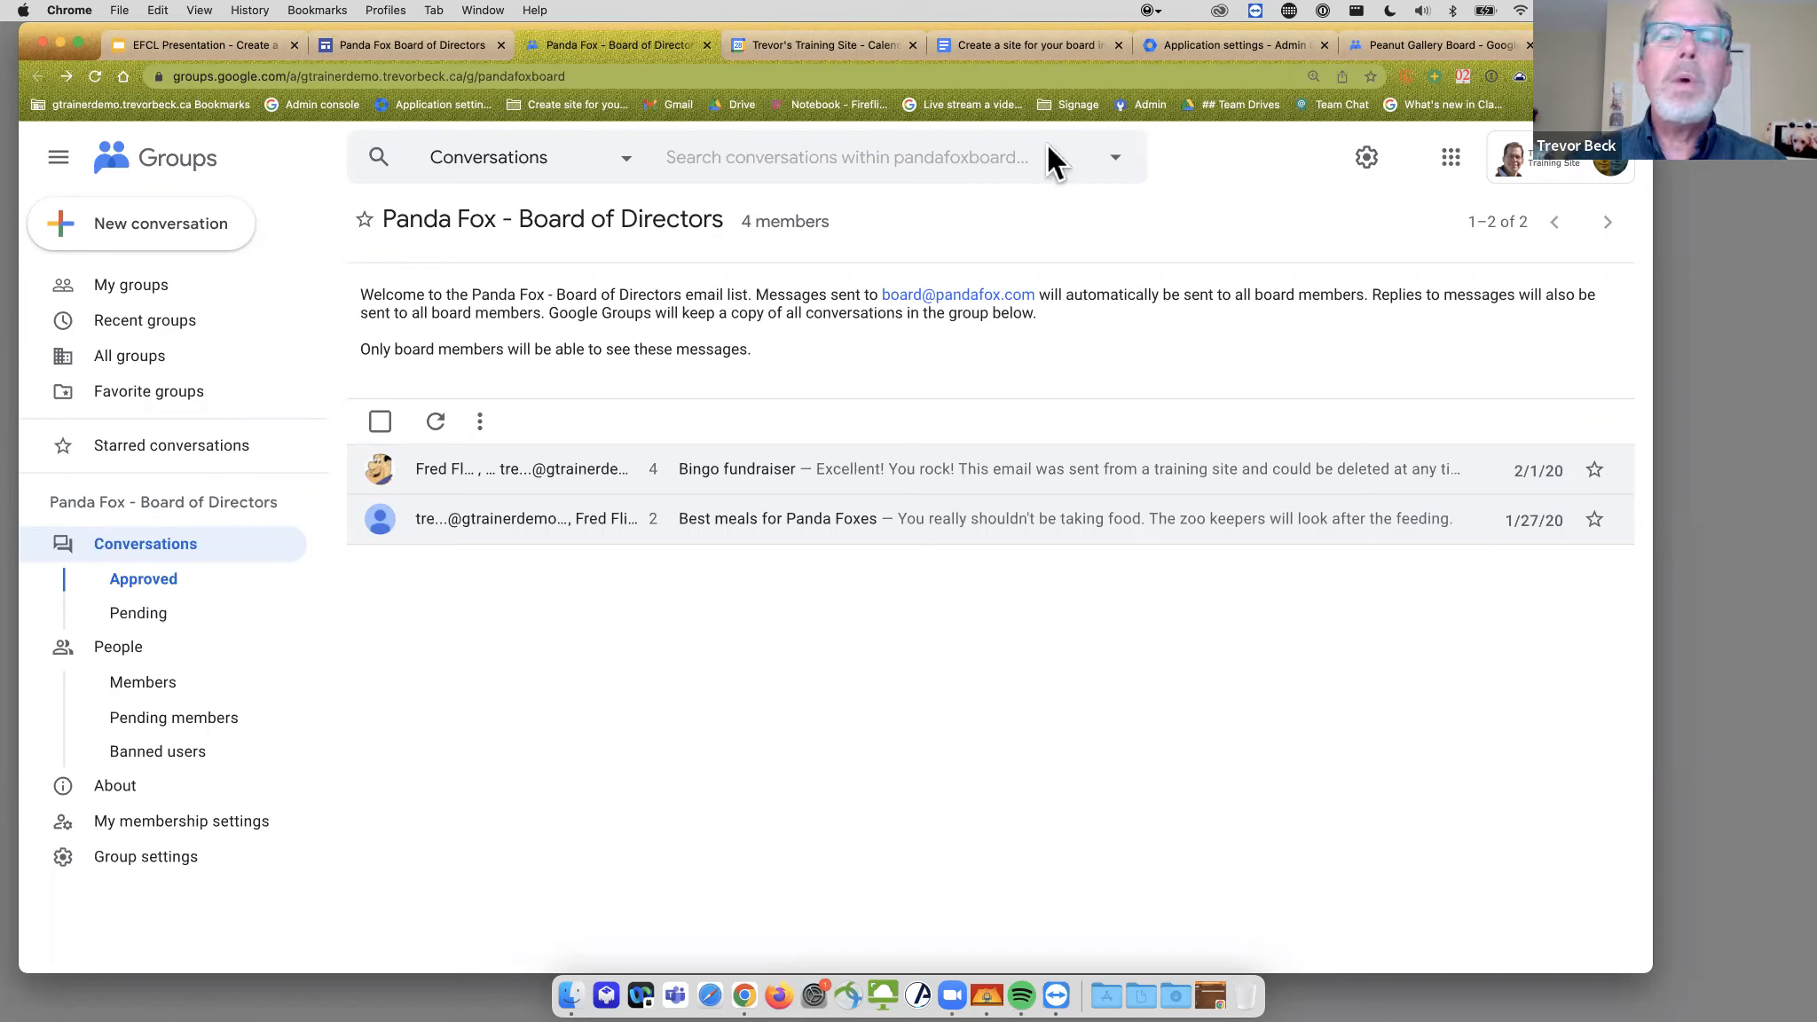
click(707, 45)
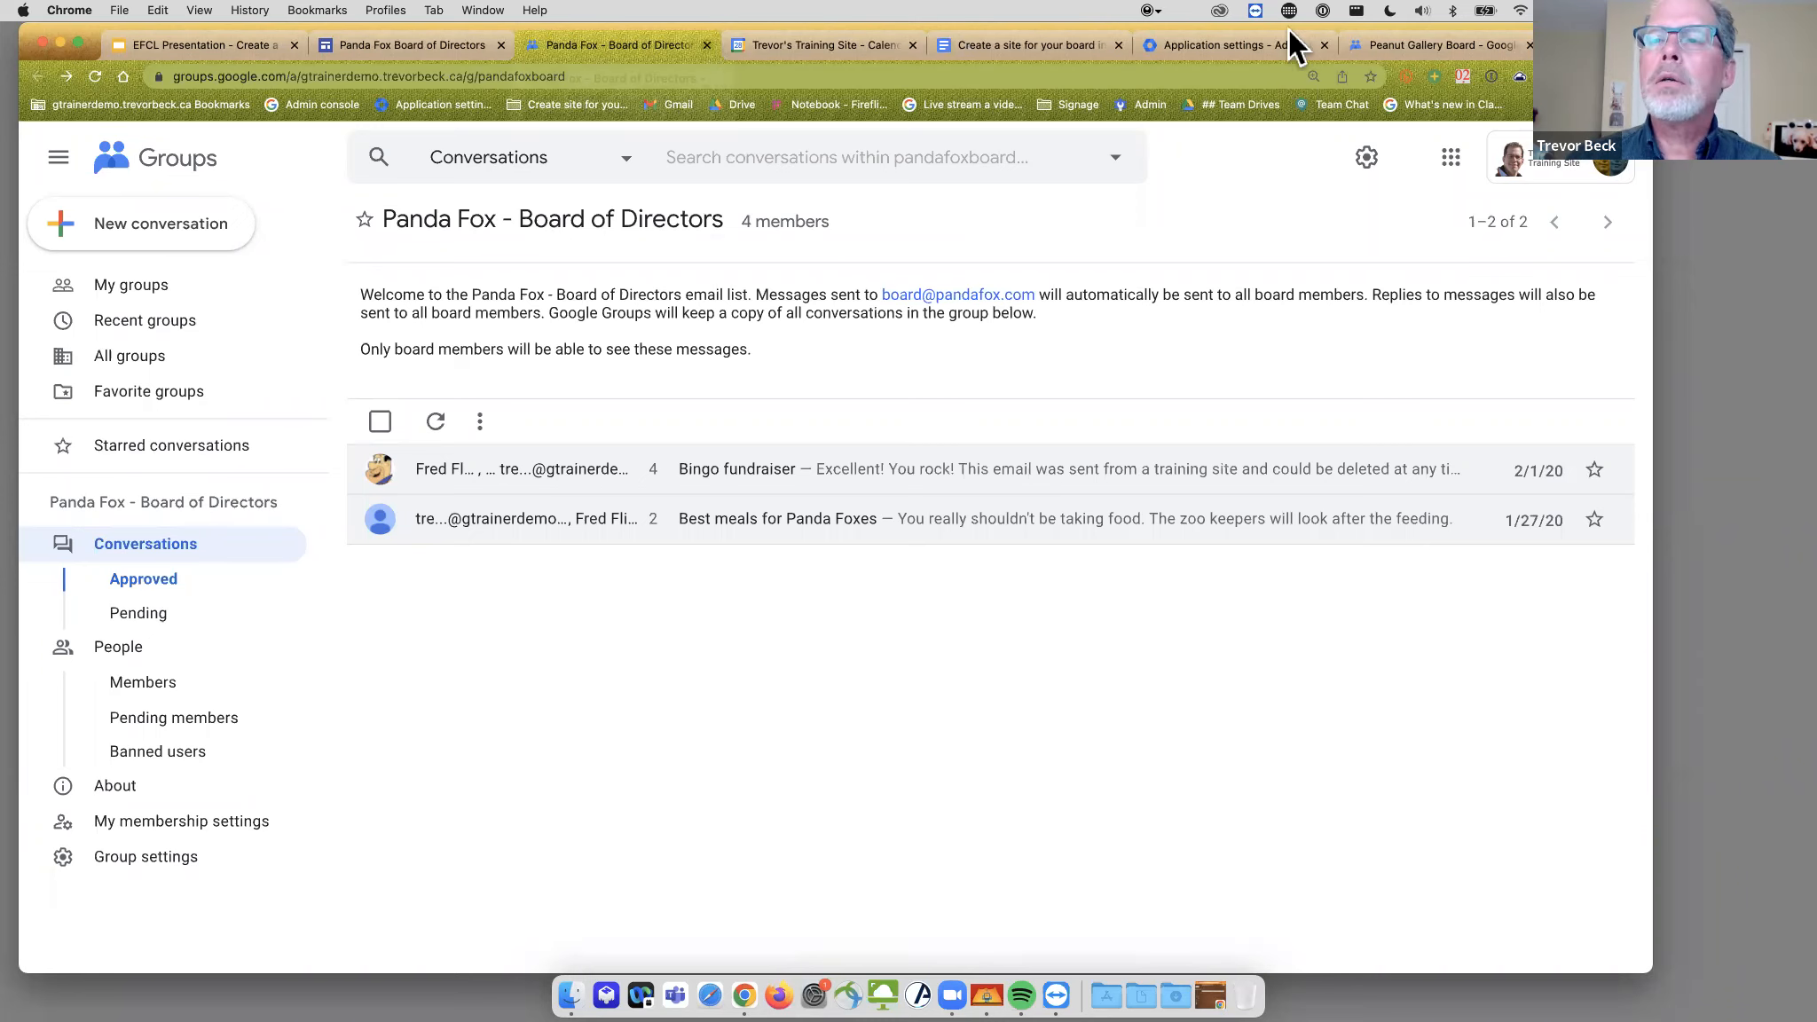
click(1255, 49)
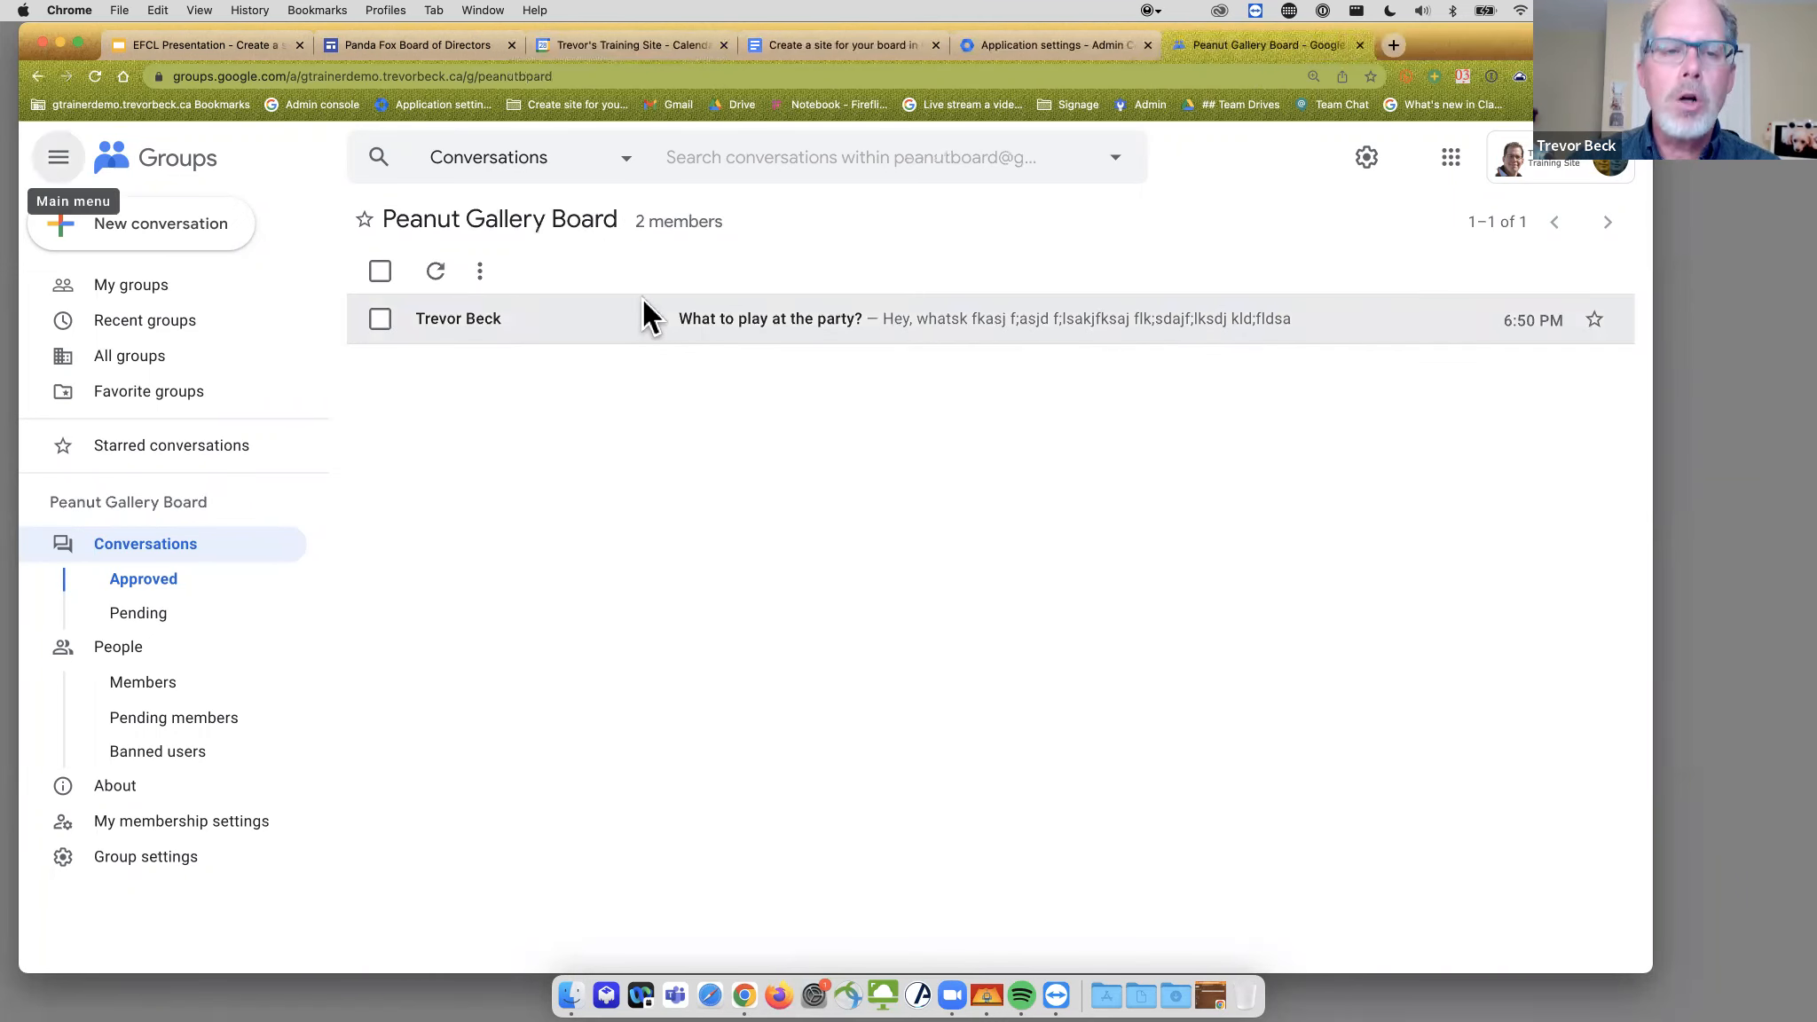
click(826, 48)
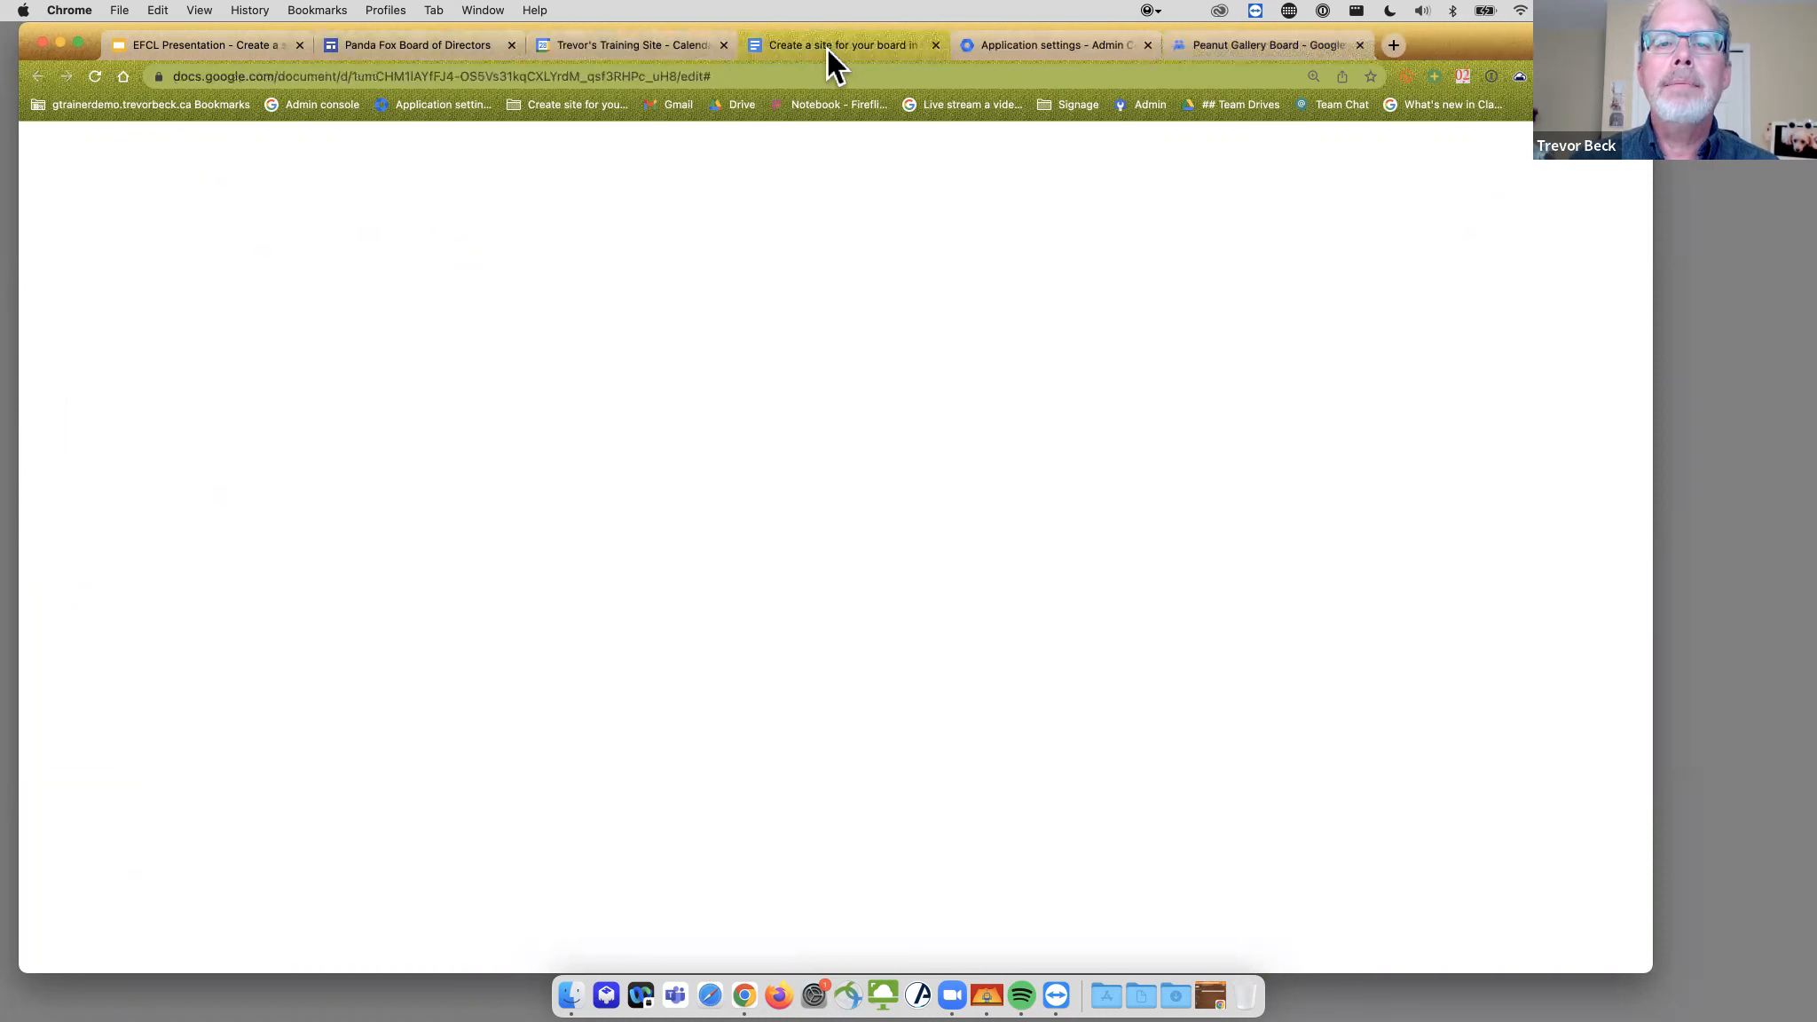
- Scroll the plan to its Links section and place the cursor at the Group access and Group email items
scroll(656, 577, down, 5)
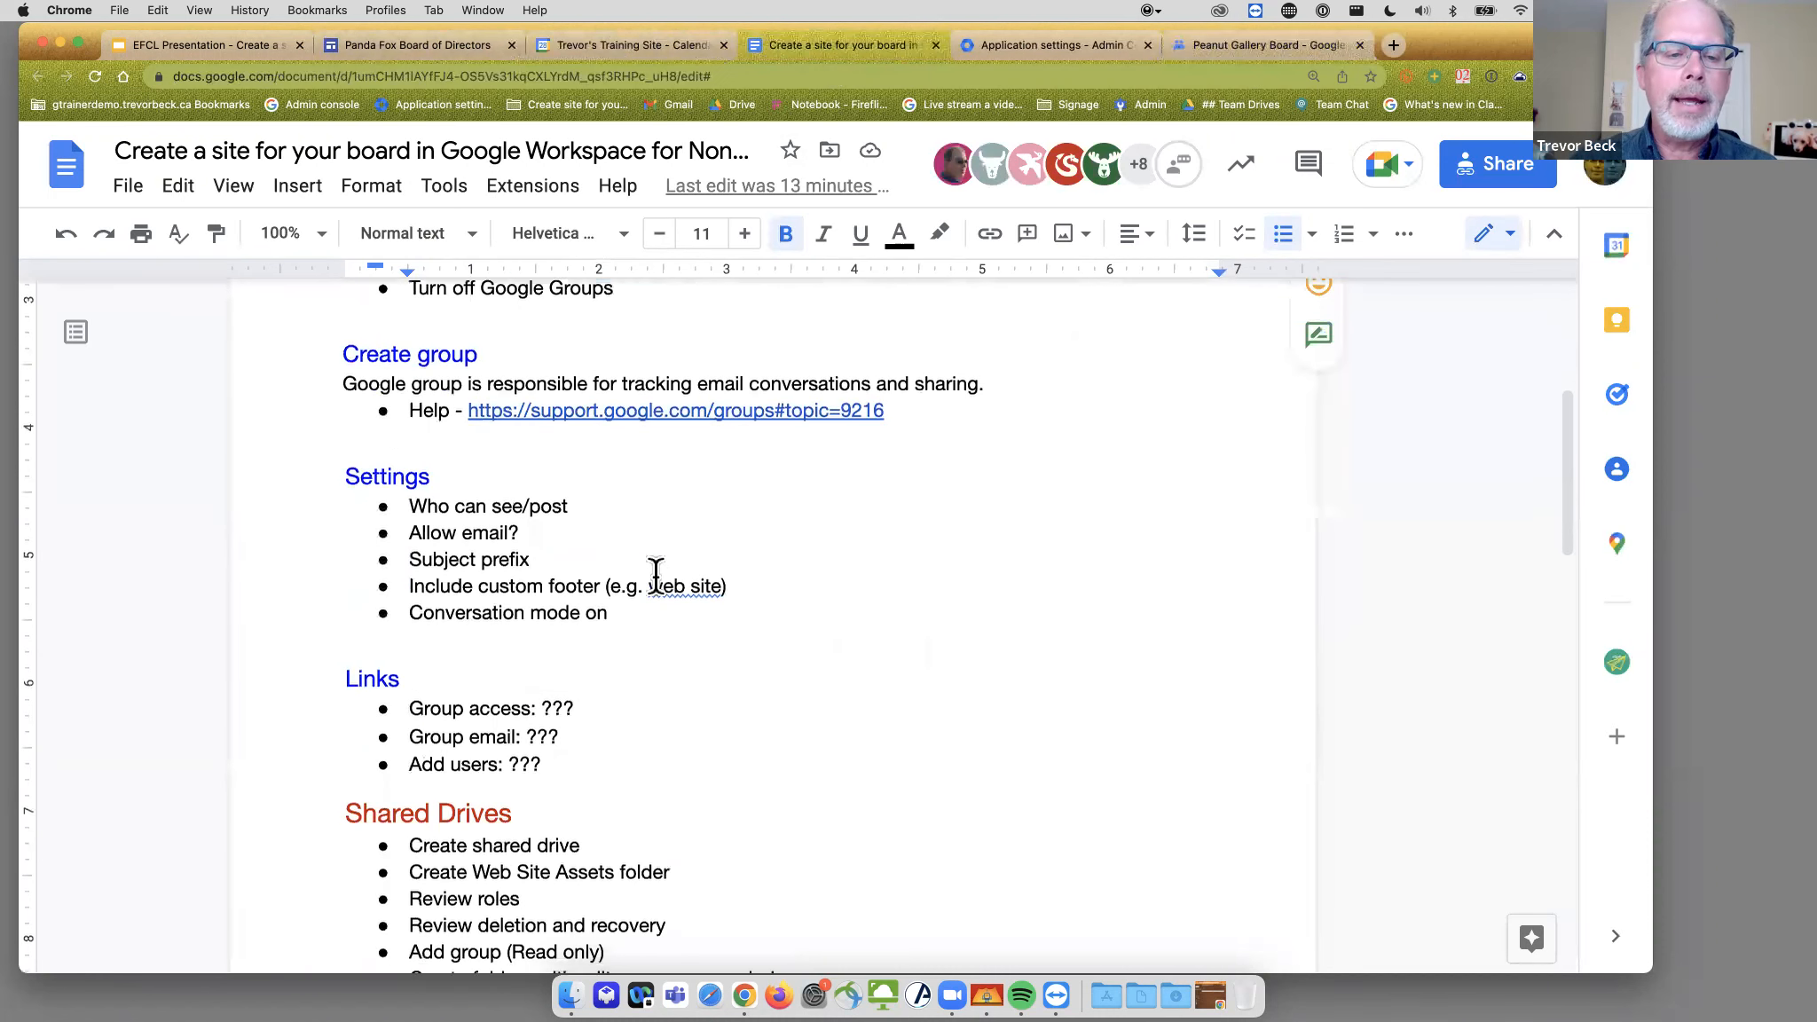
scroll(656, 577, down, 3)
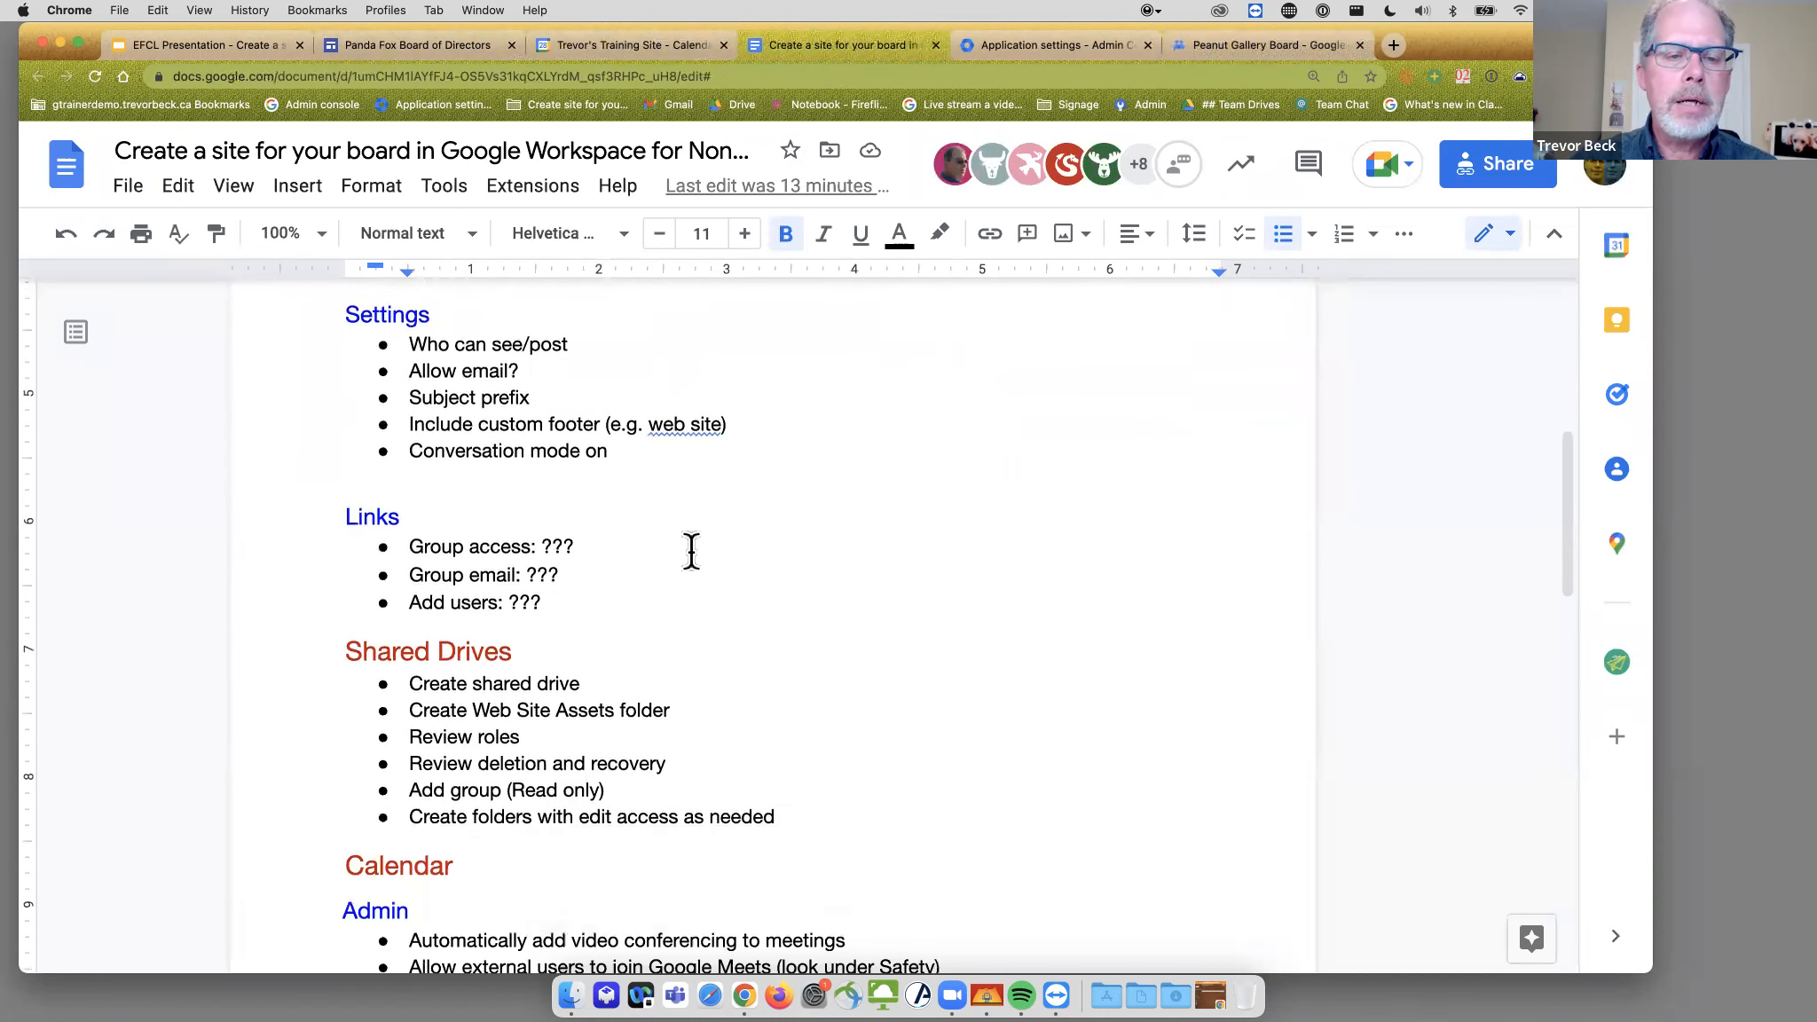
scroll(706, 532, down, 4)
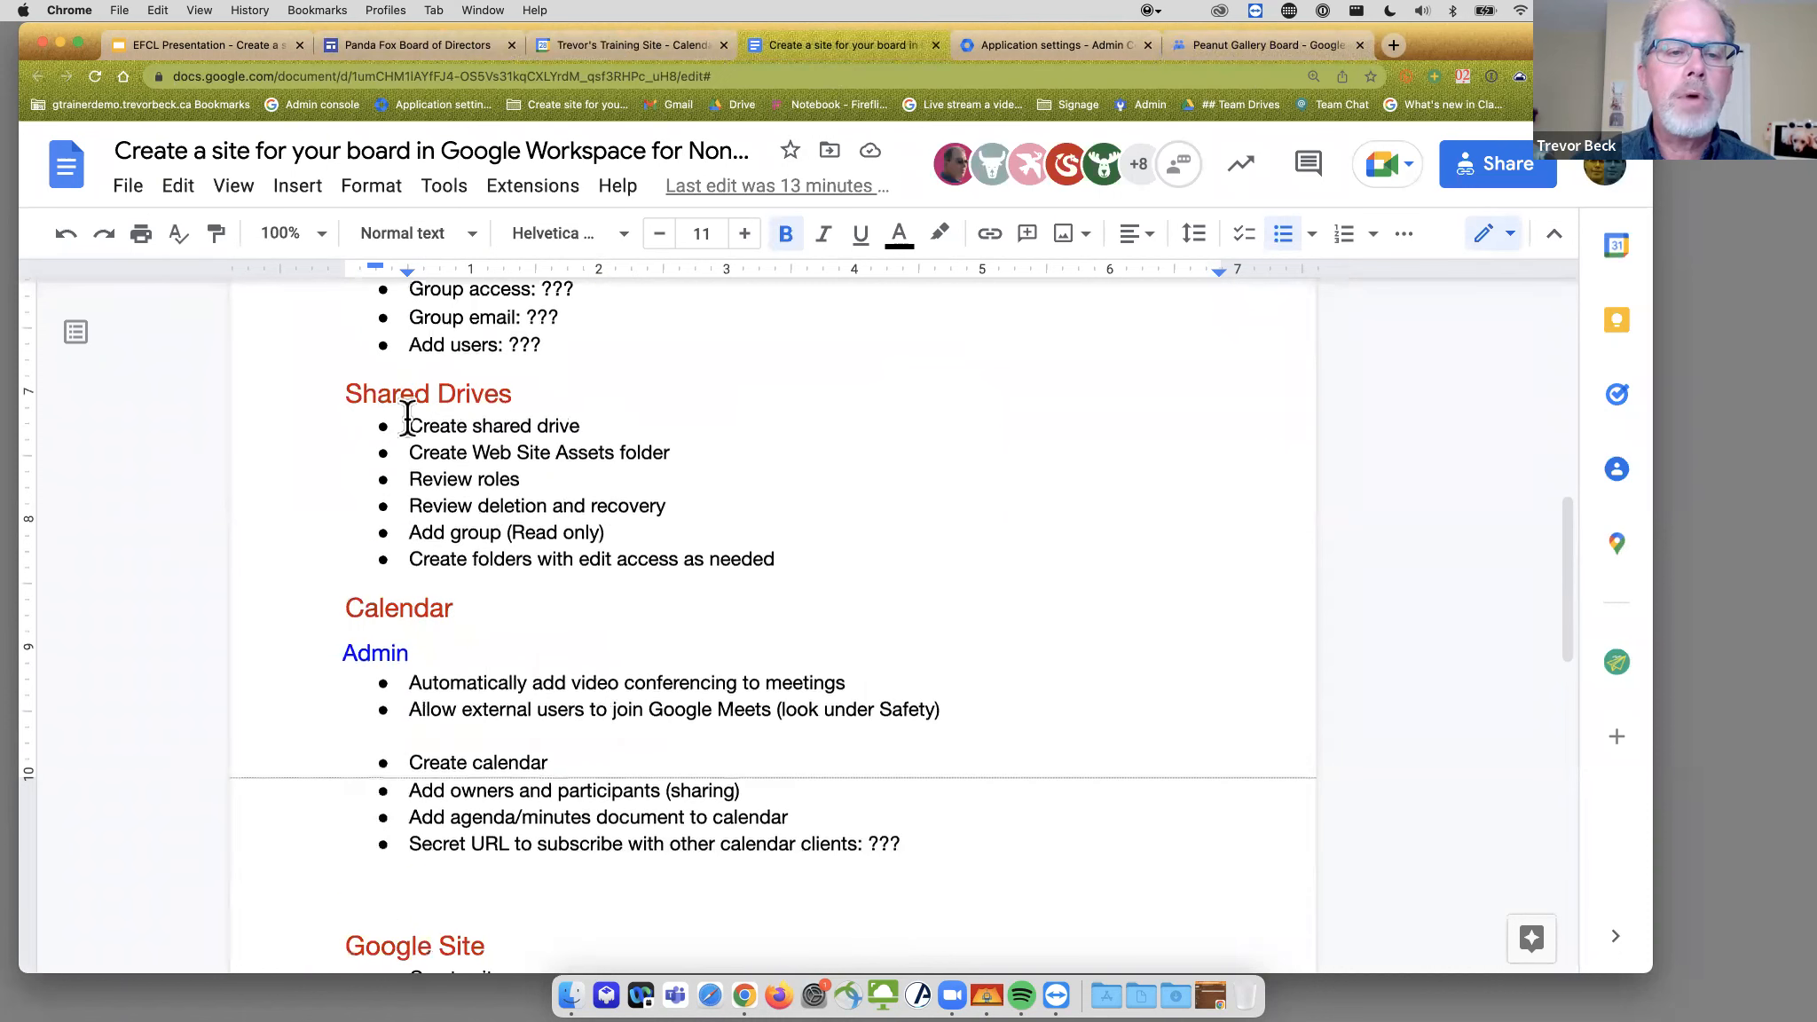
scroll(407, 417, up, 2)
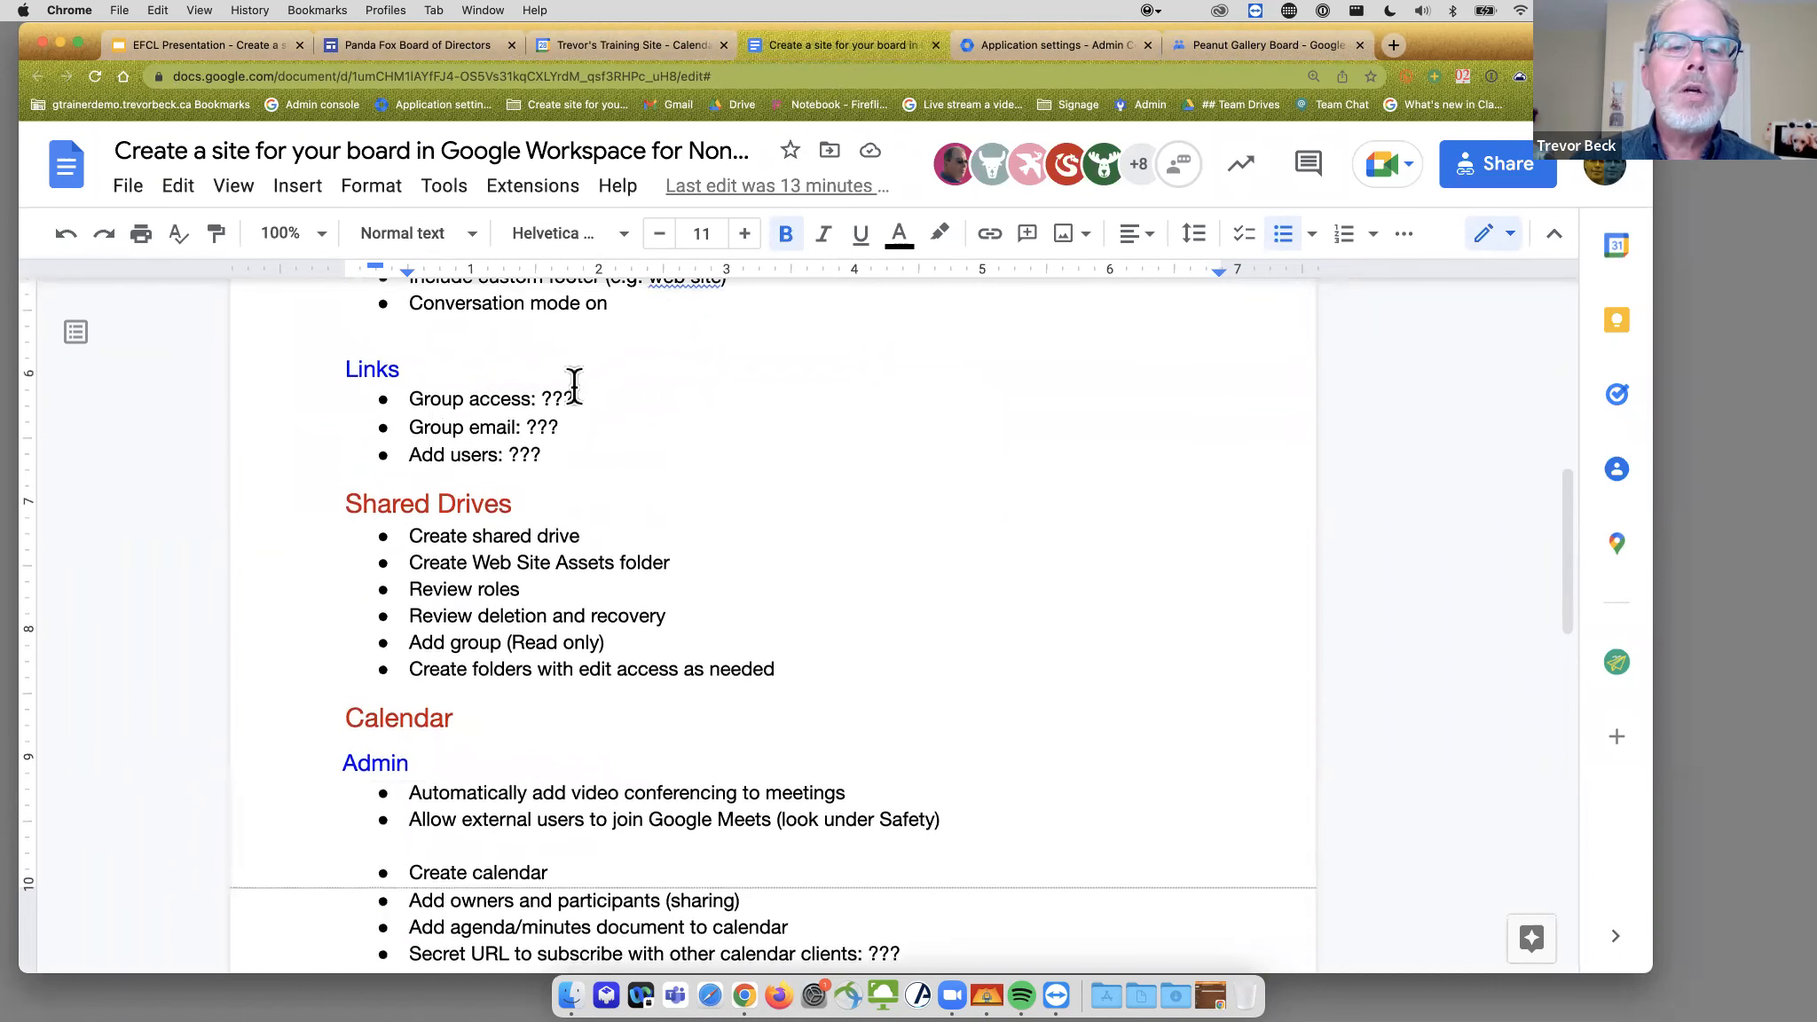
drag(513, 393, 409, 400)
click(466, 424)
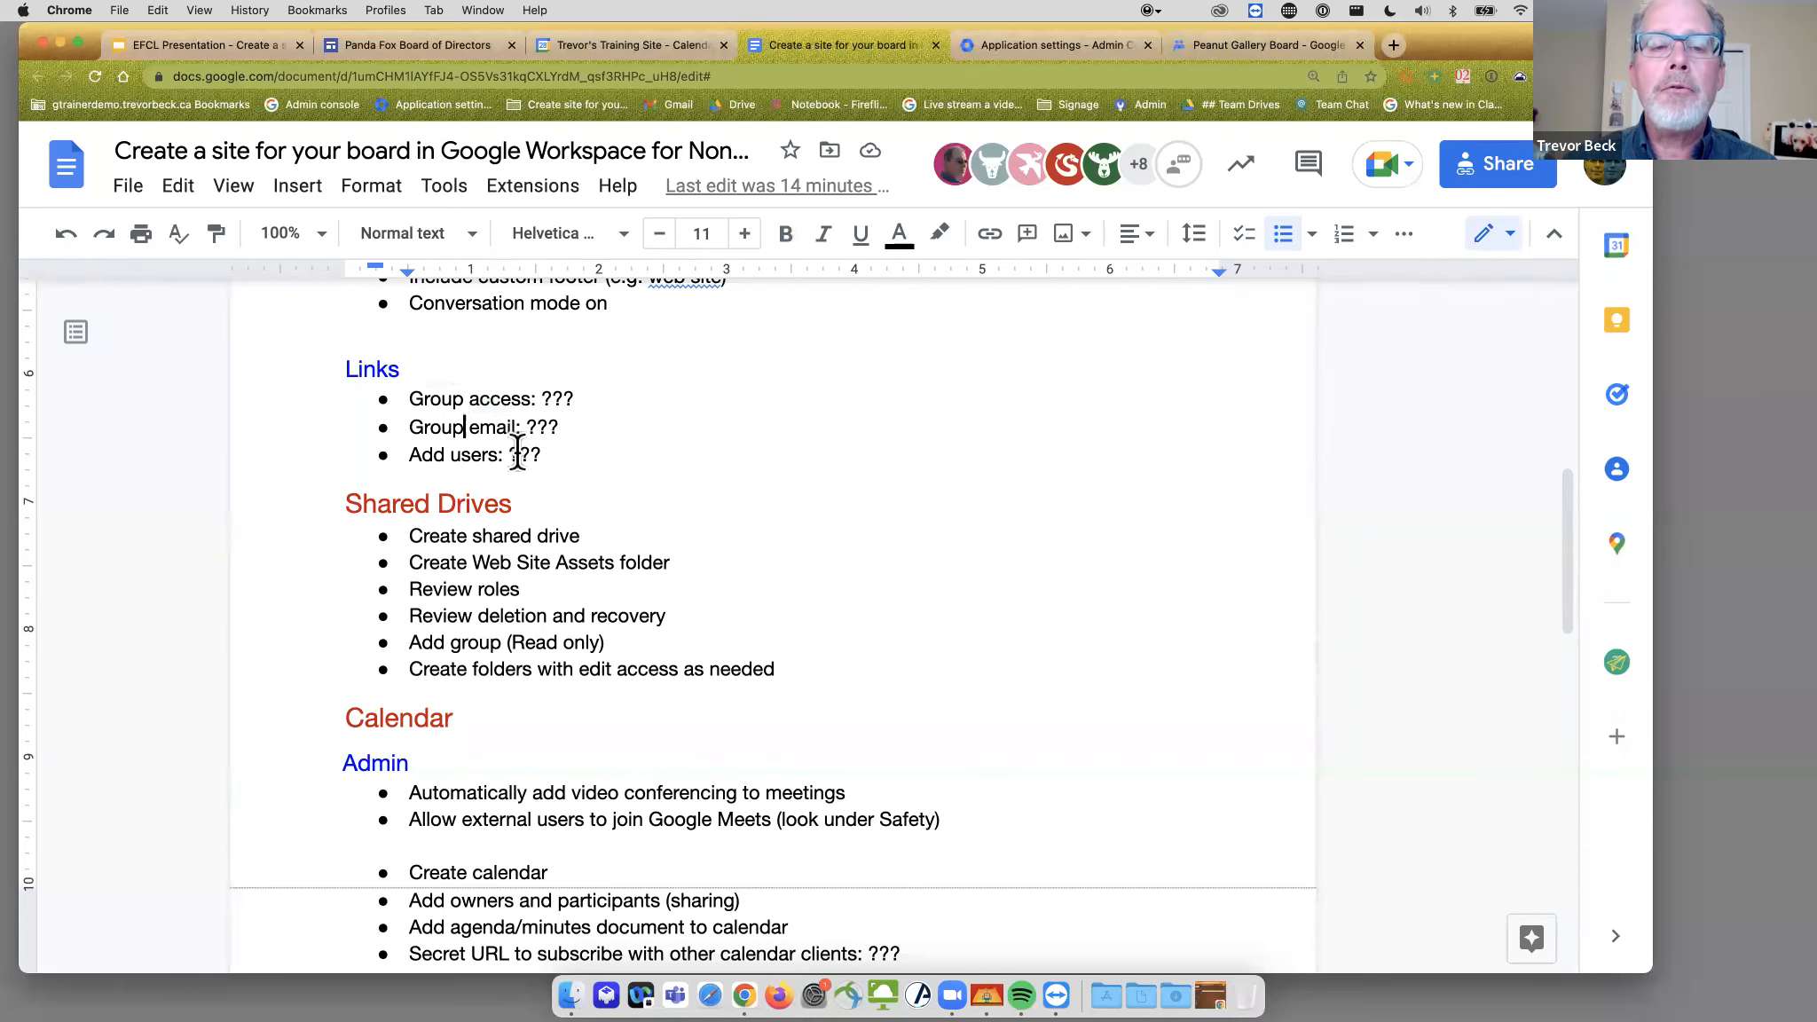
- Select the Peanut Gallery Board group's web address, moving between the group and the plan, ending on the group
click(1216, 53)
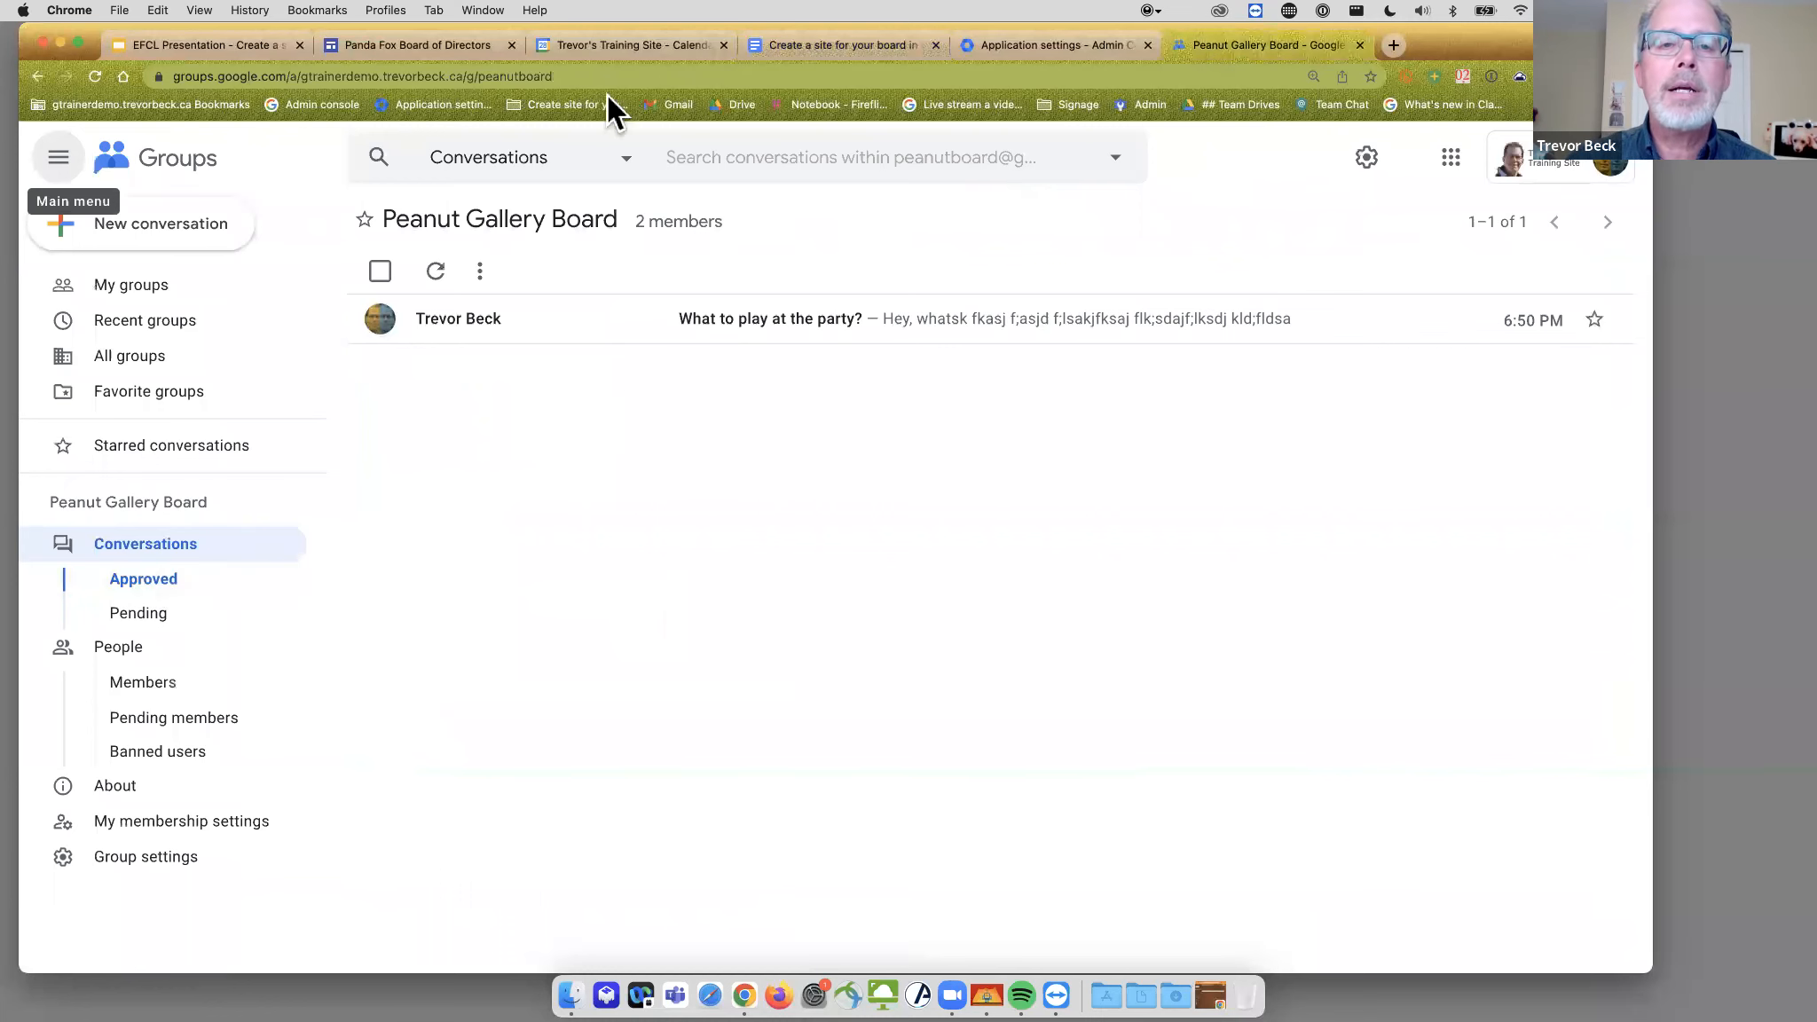
click(481, 76)
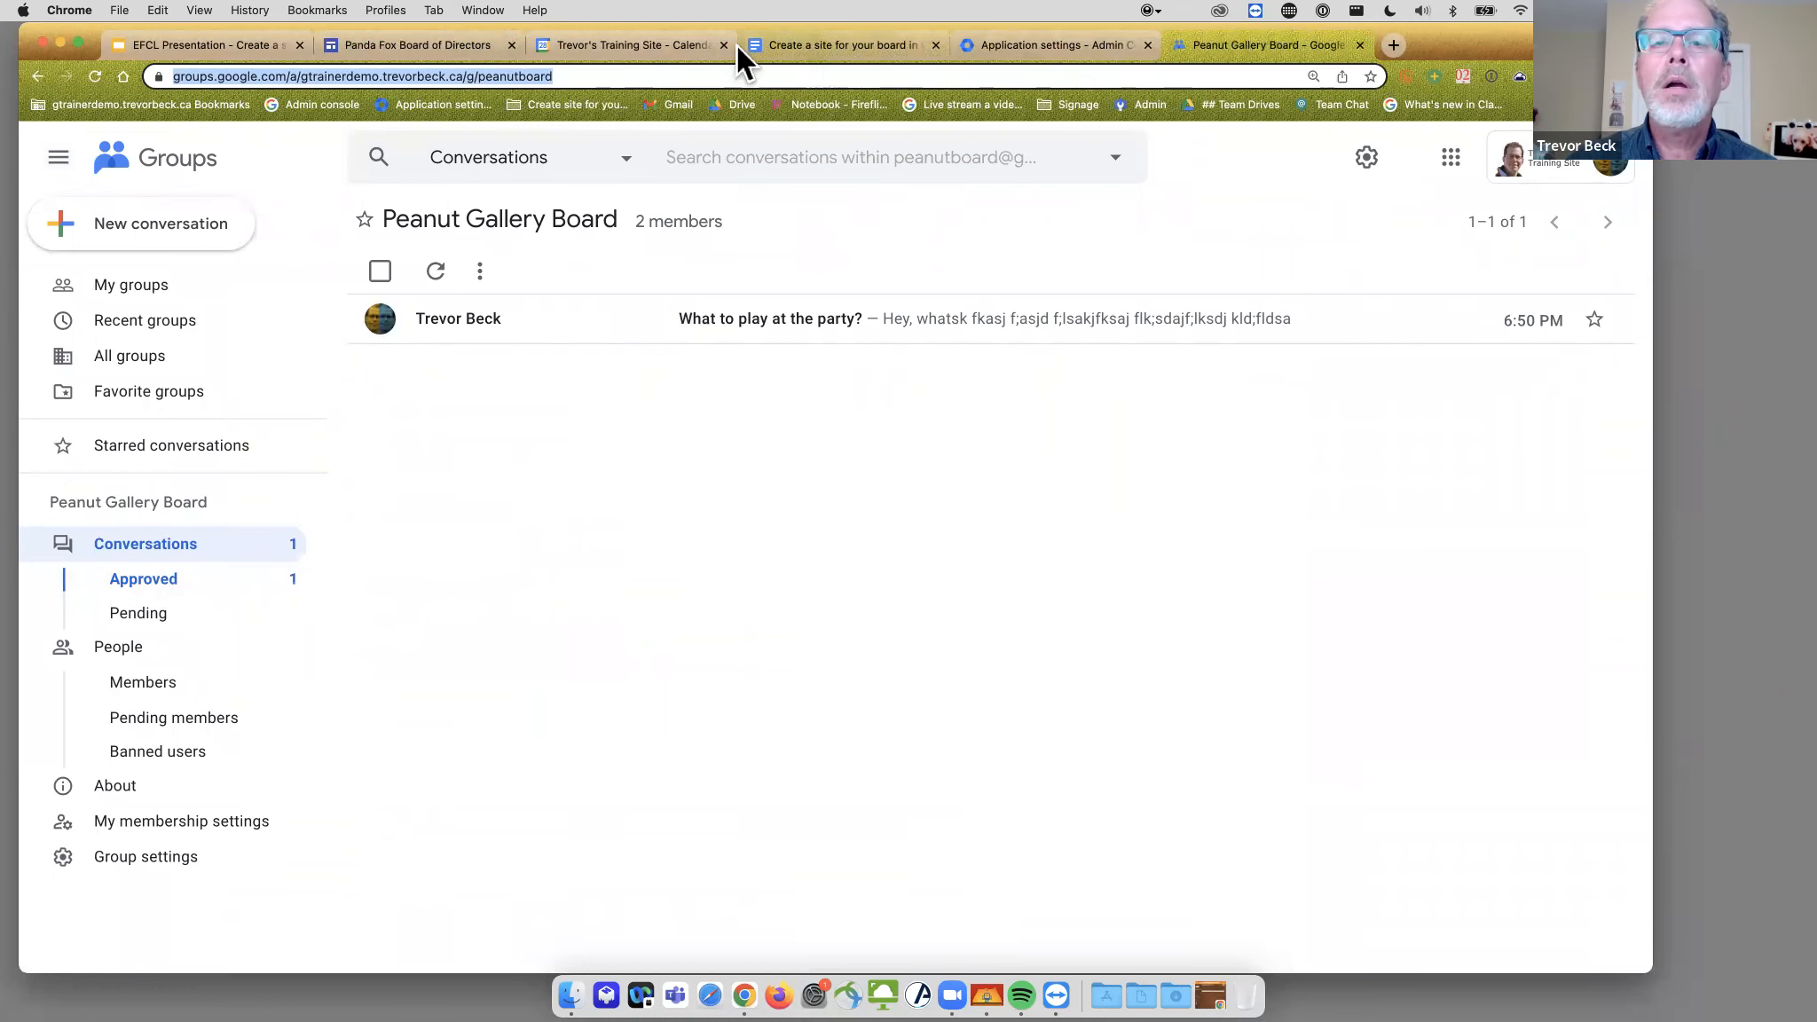
click(832, 46)
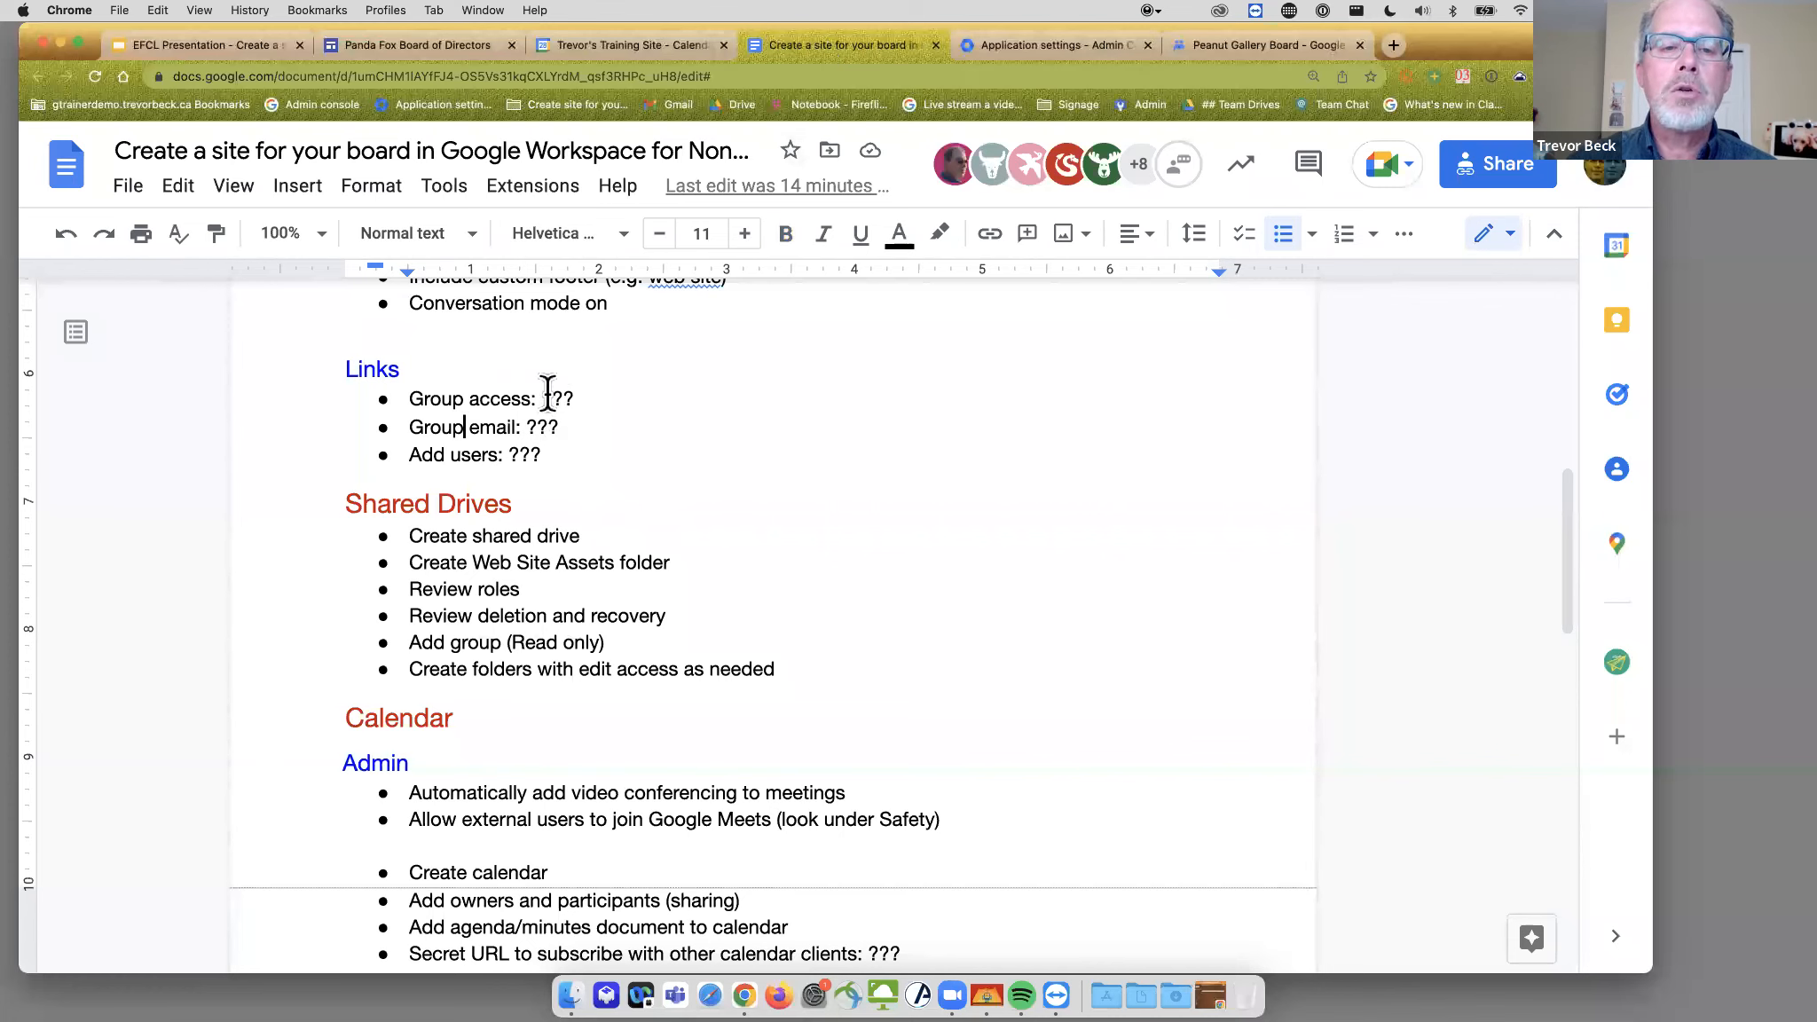
click(1227, 44)
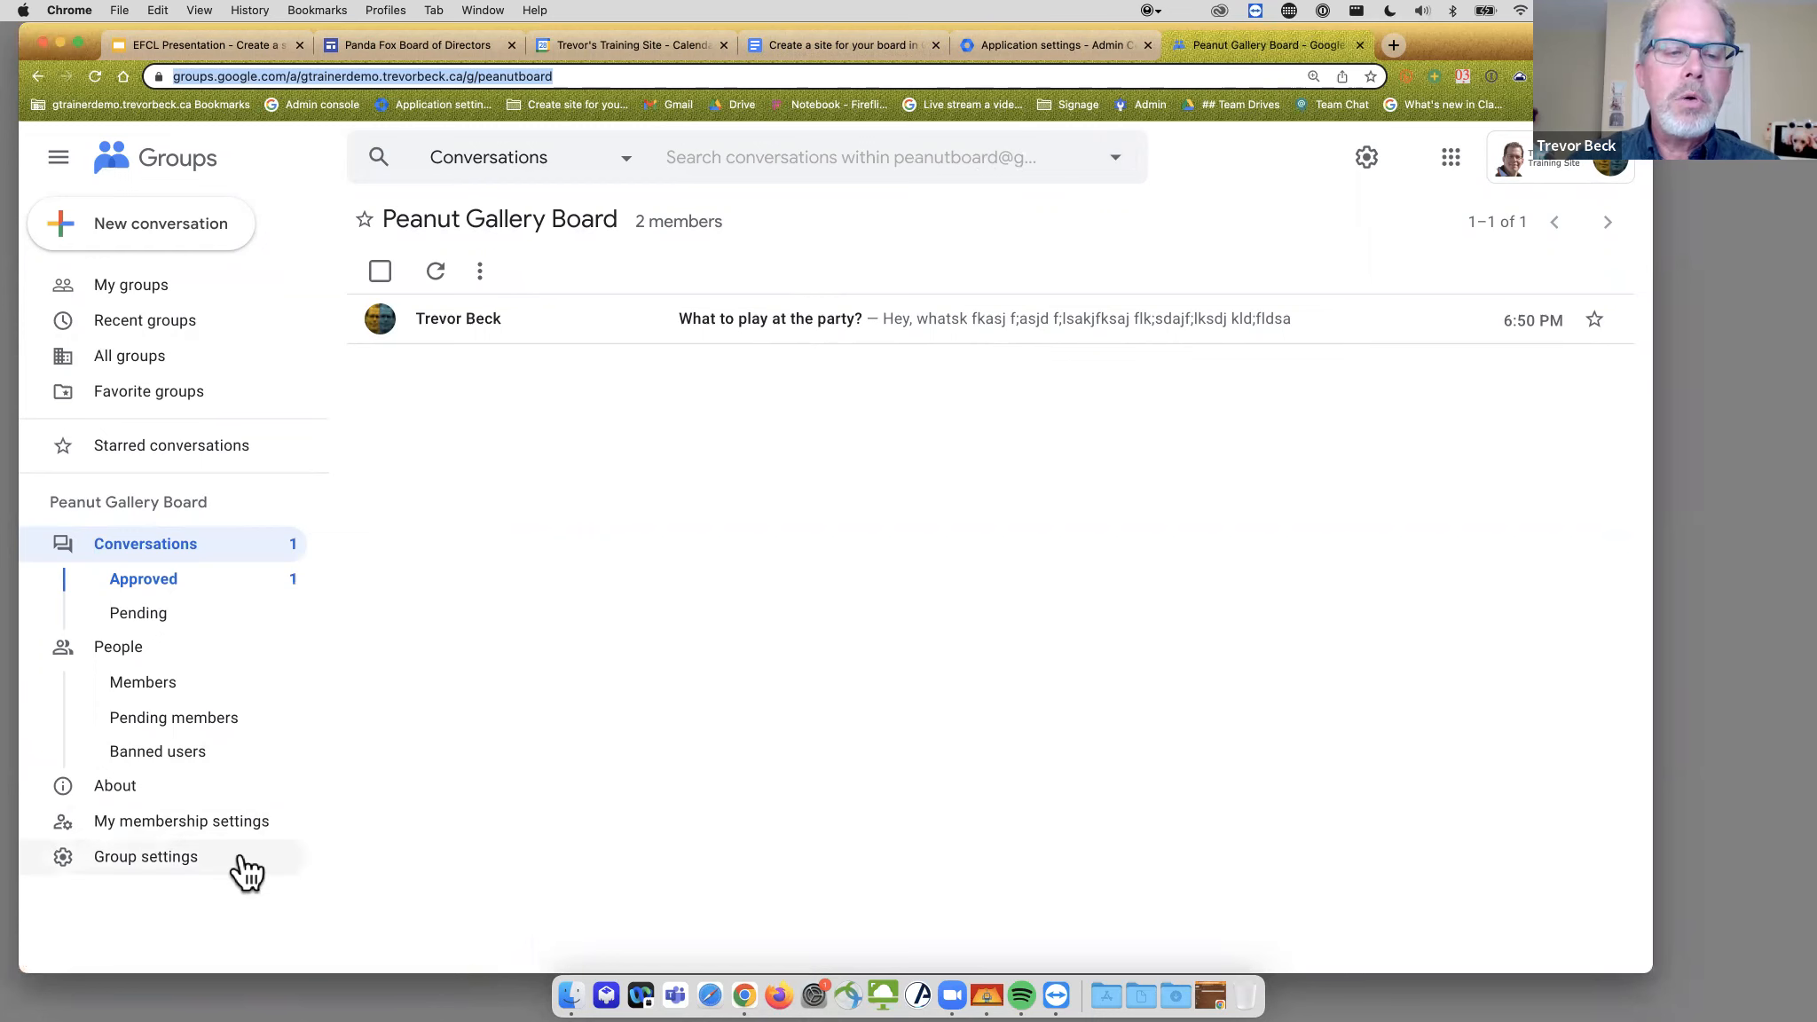
click(846, 46)
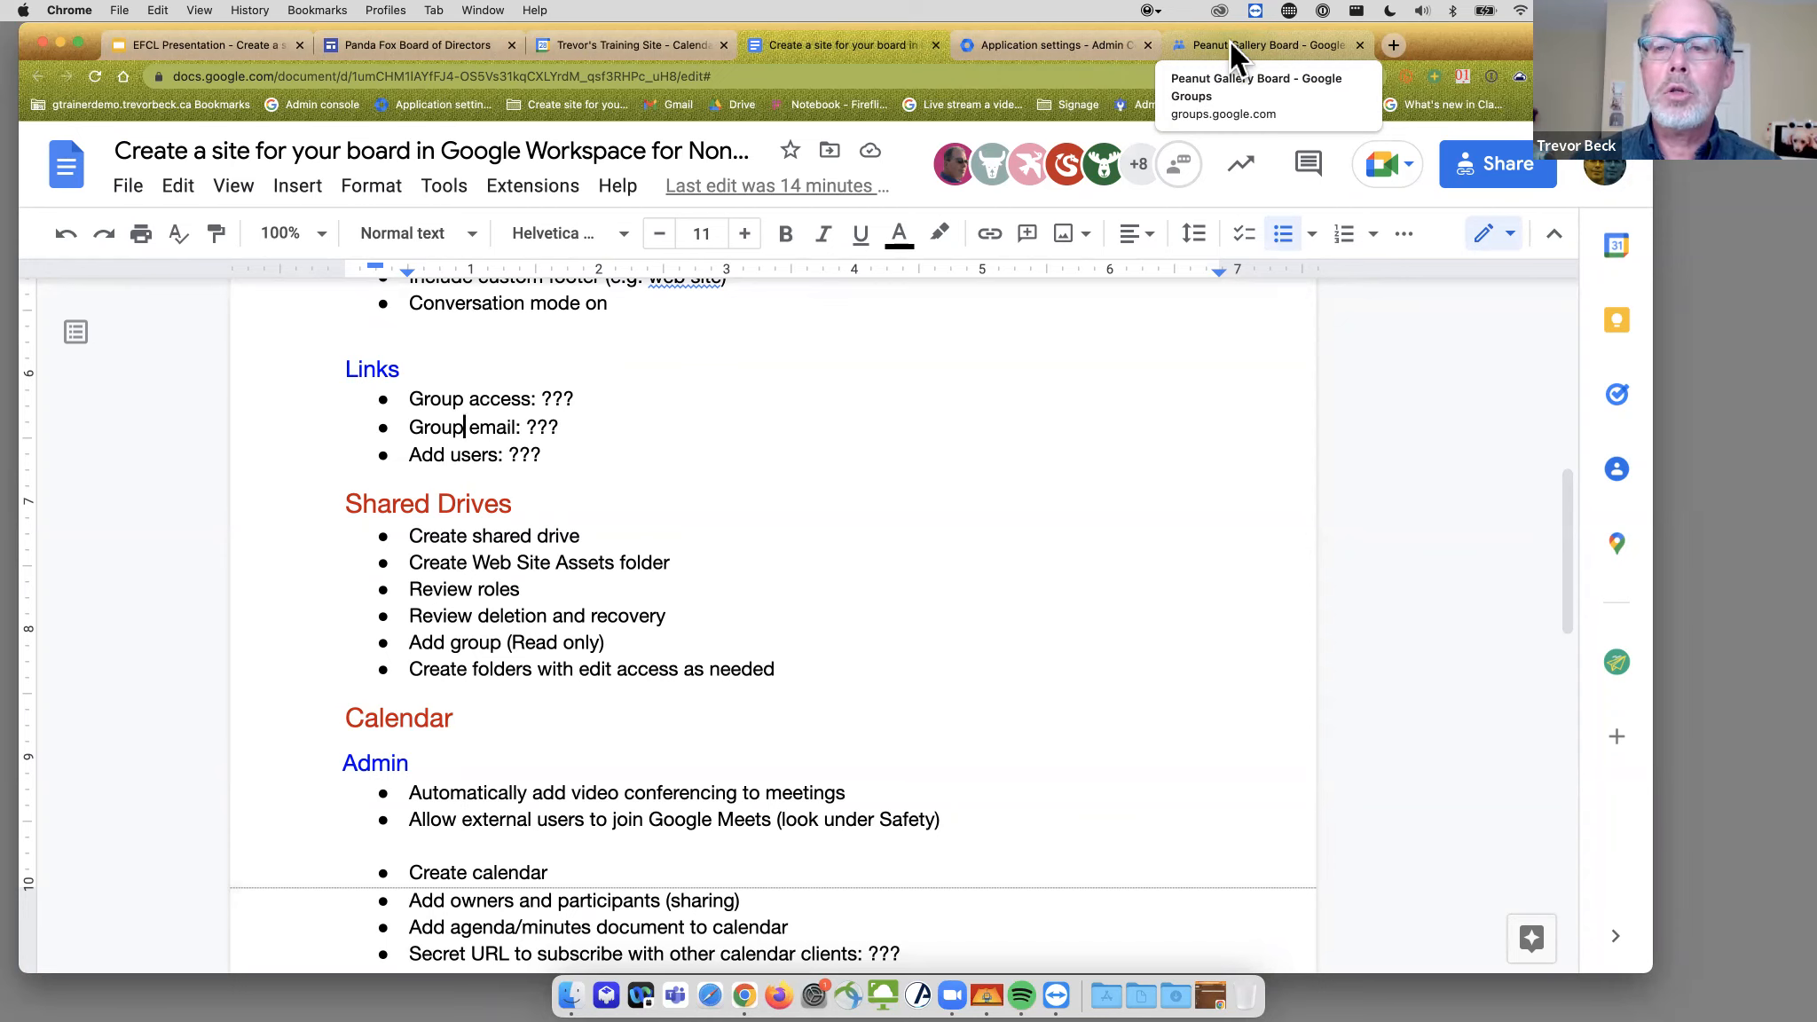
click(1232, 45)
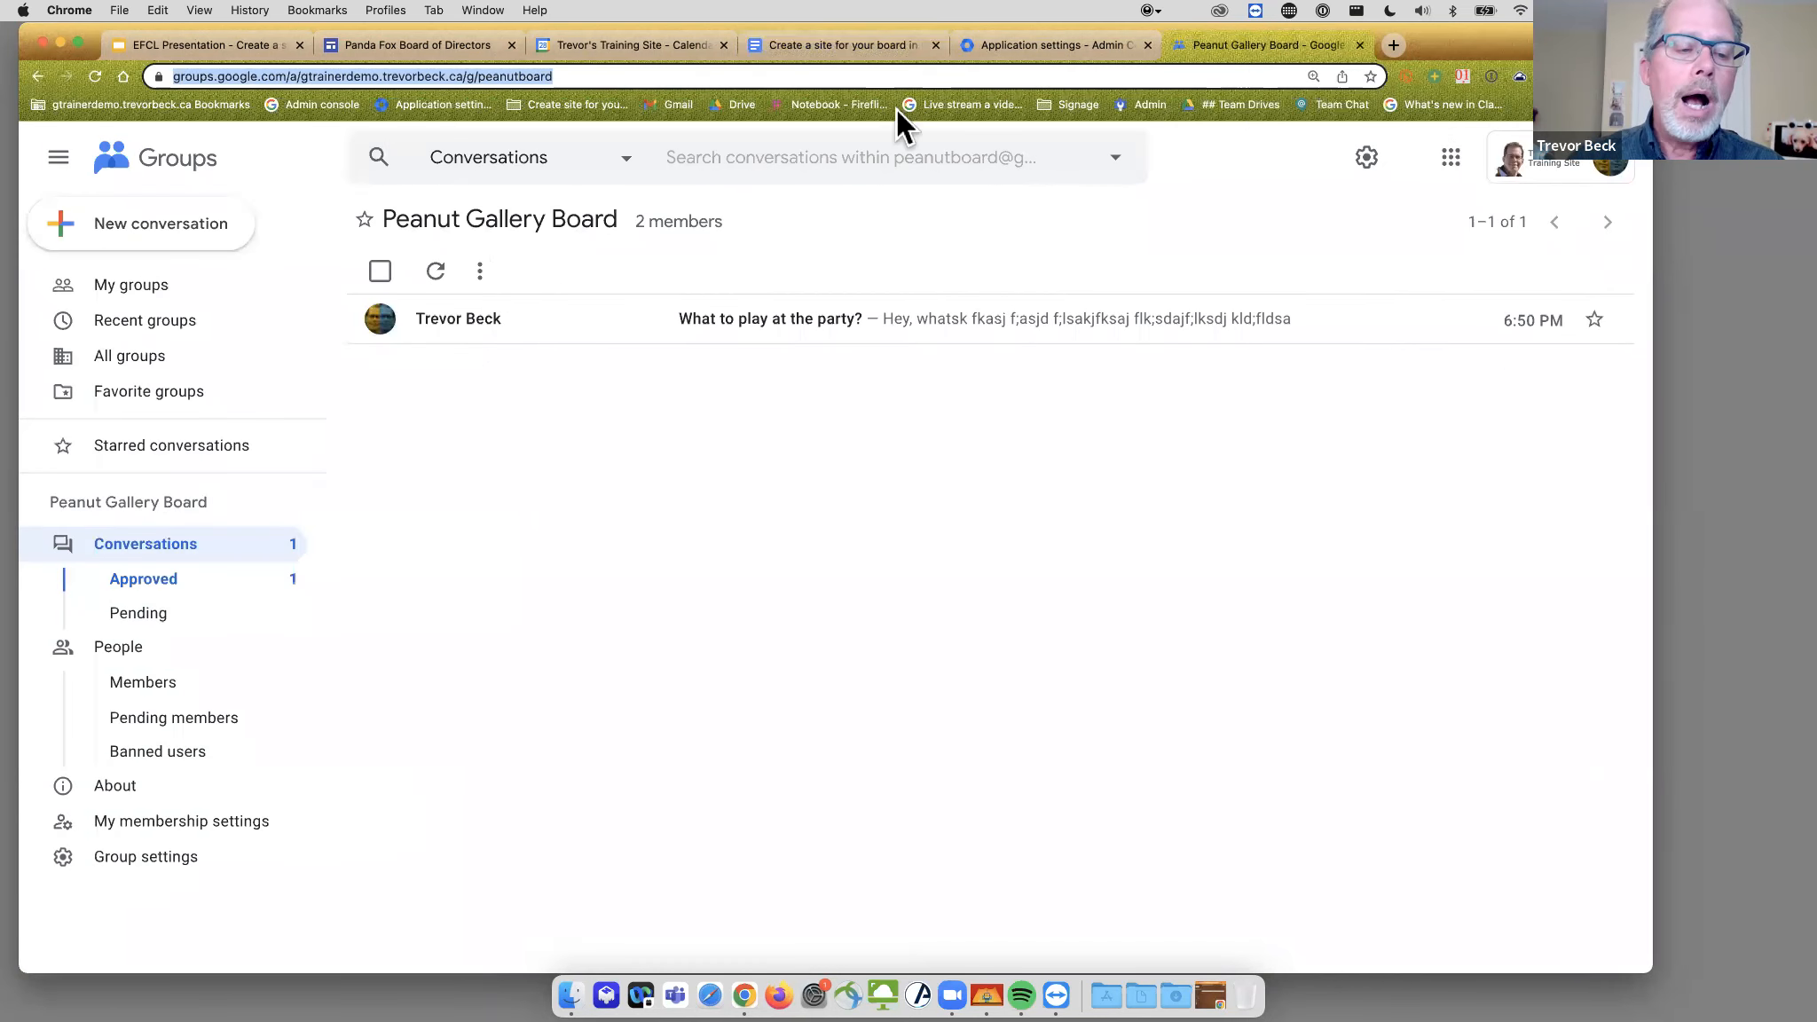
- Review Peanut Gallery Board's two members and their roles, leaving the first member as Member
click(175, 705)
click(558, 76)
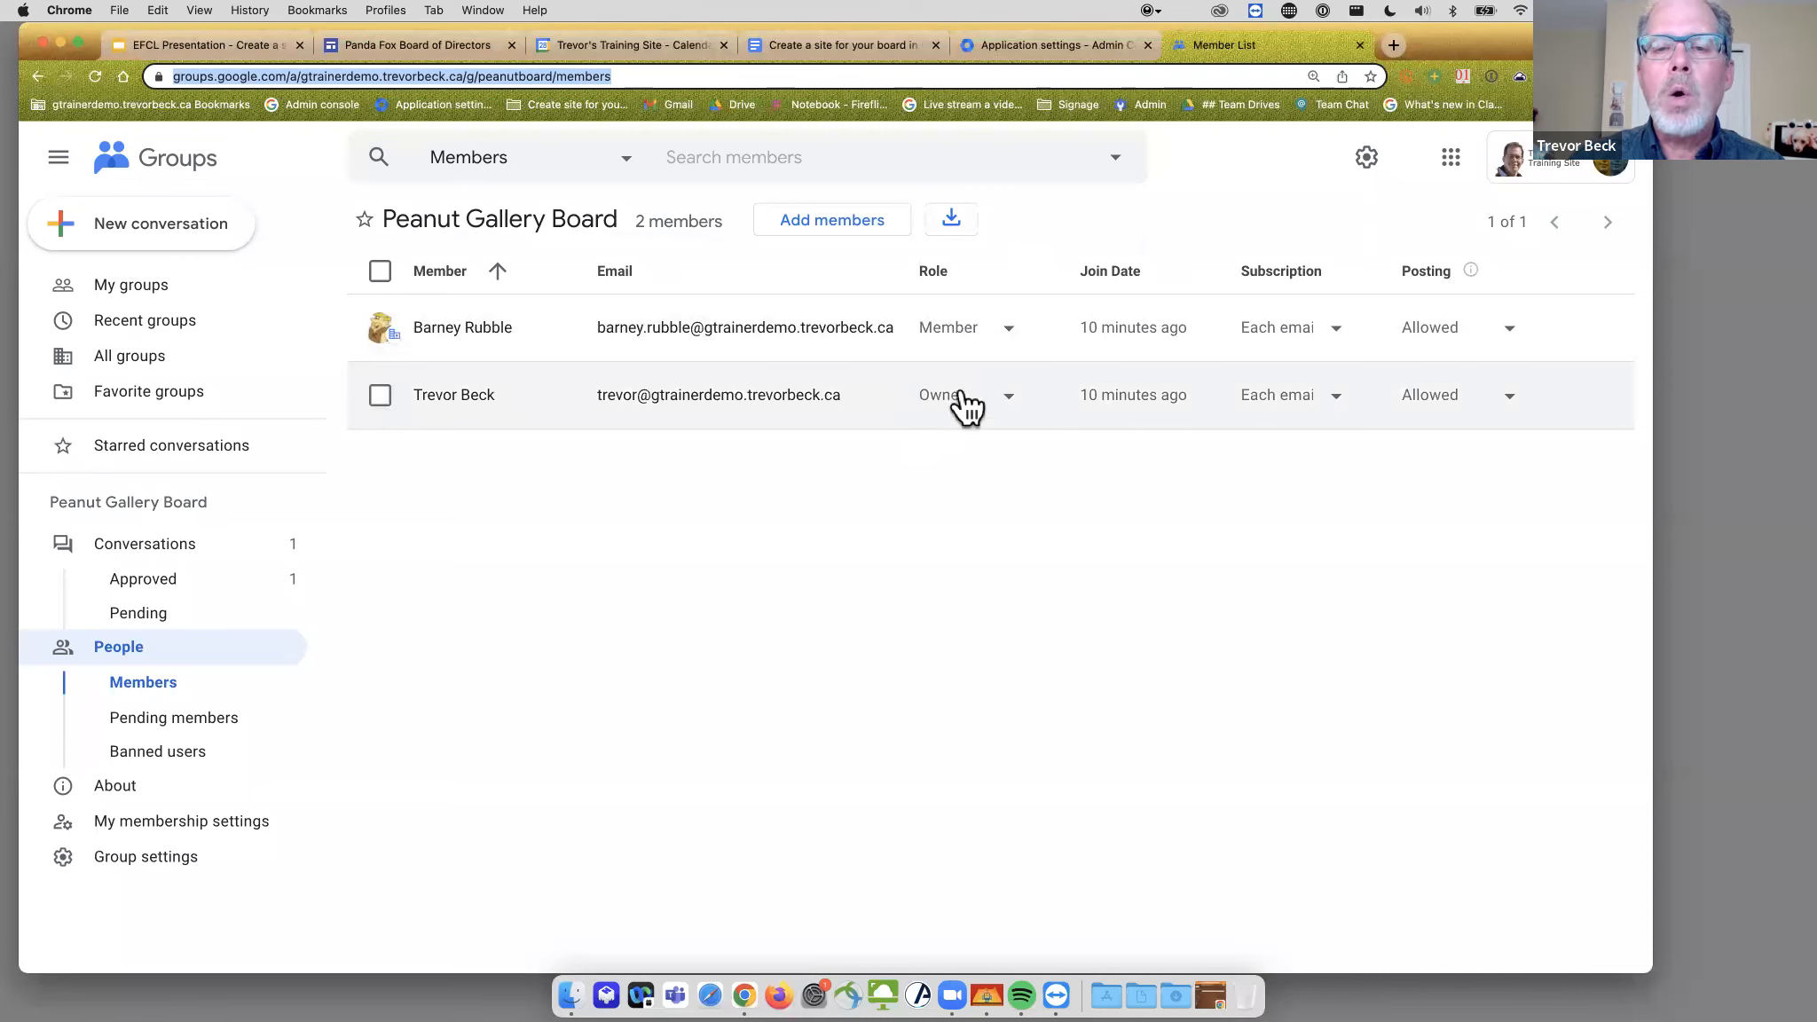
click(1011, 336)
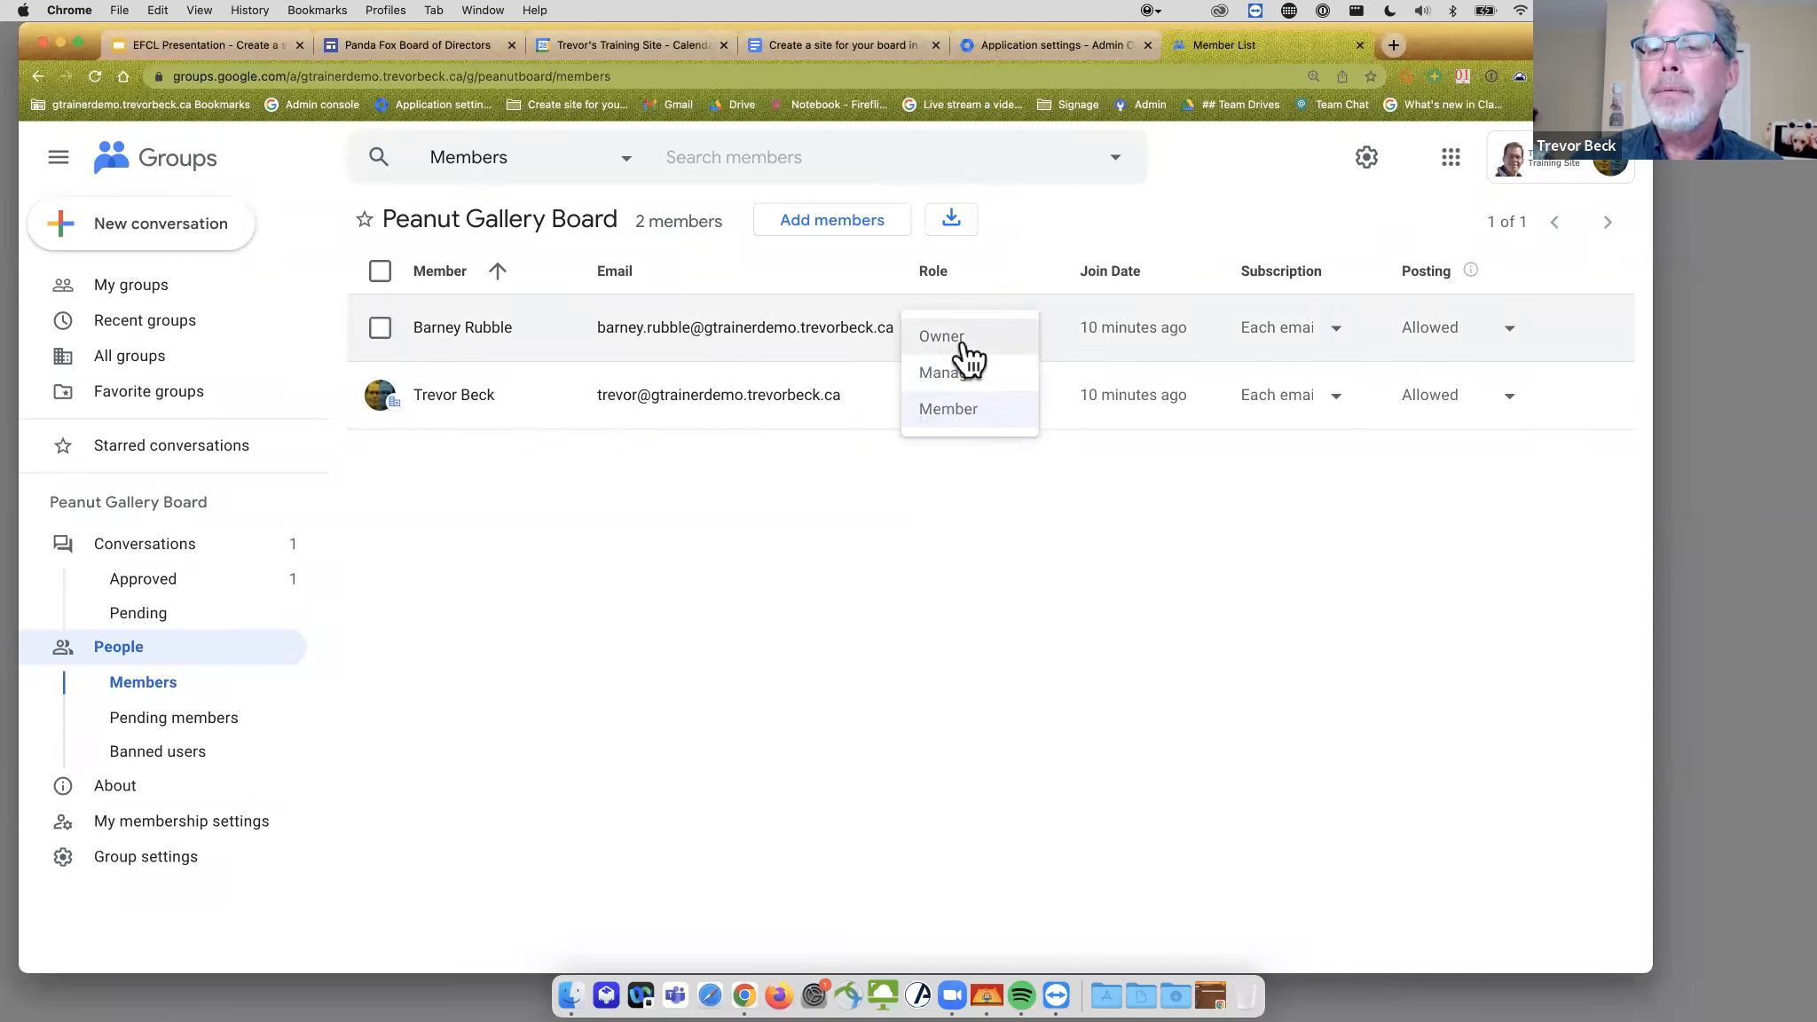
click(1138, 226)
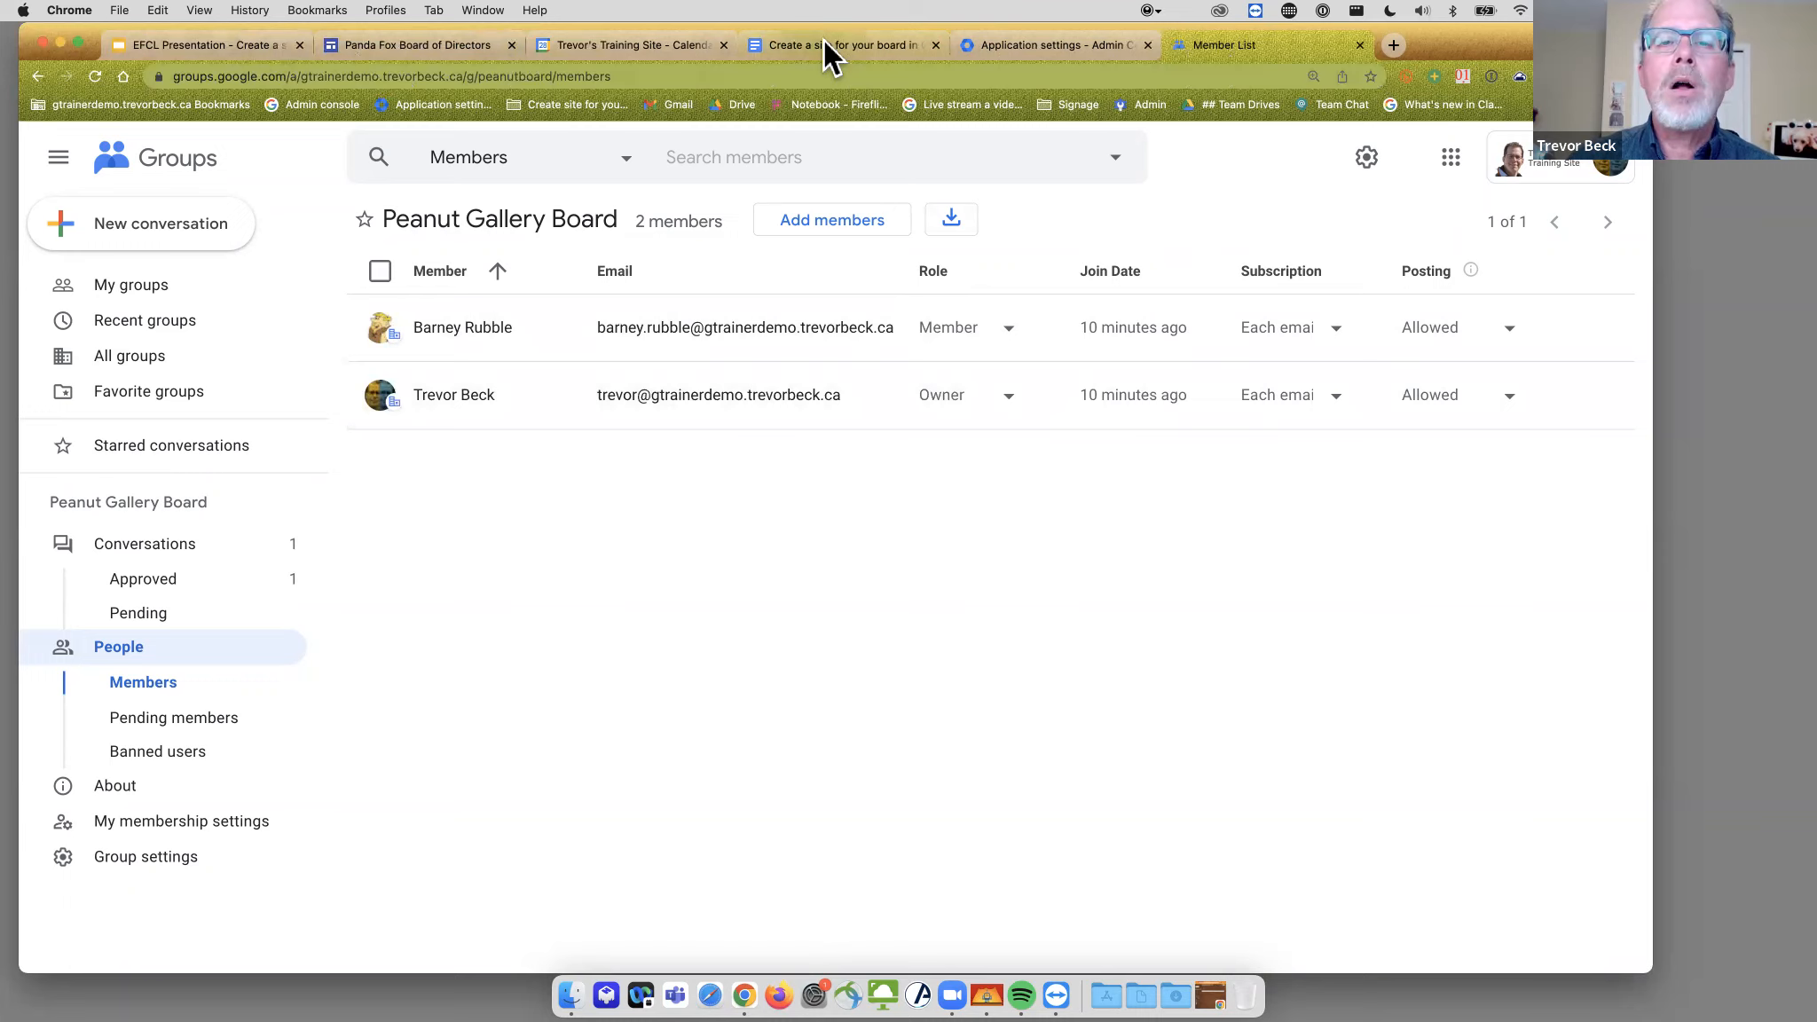
click(824, 44)
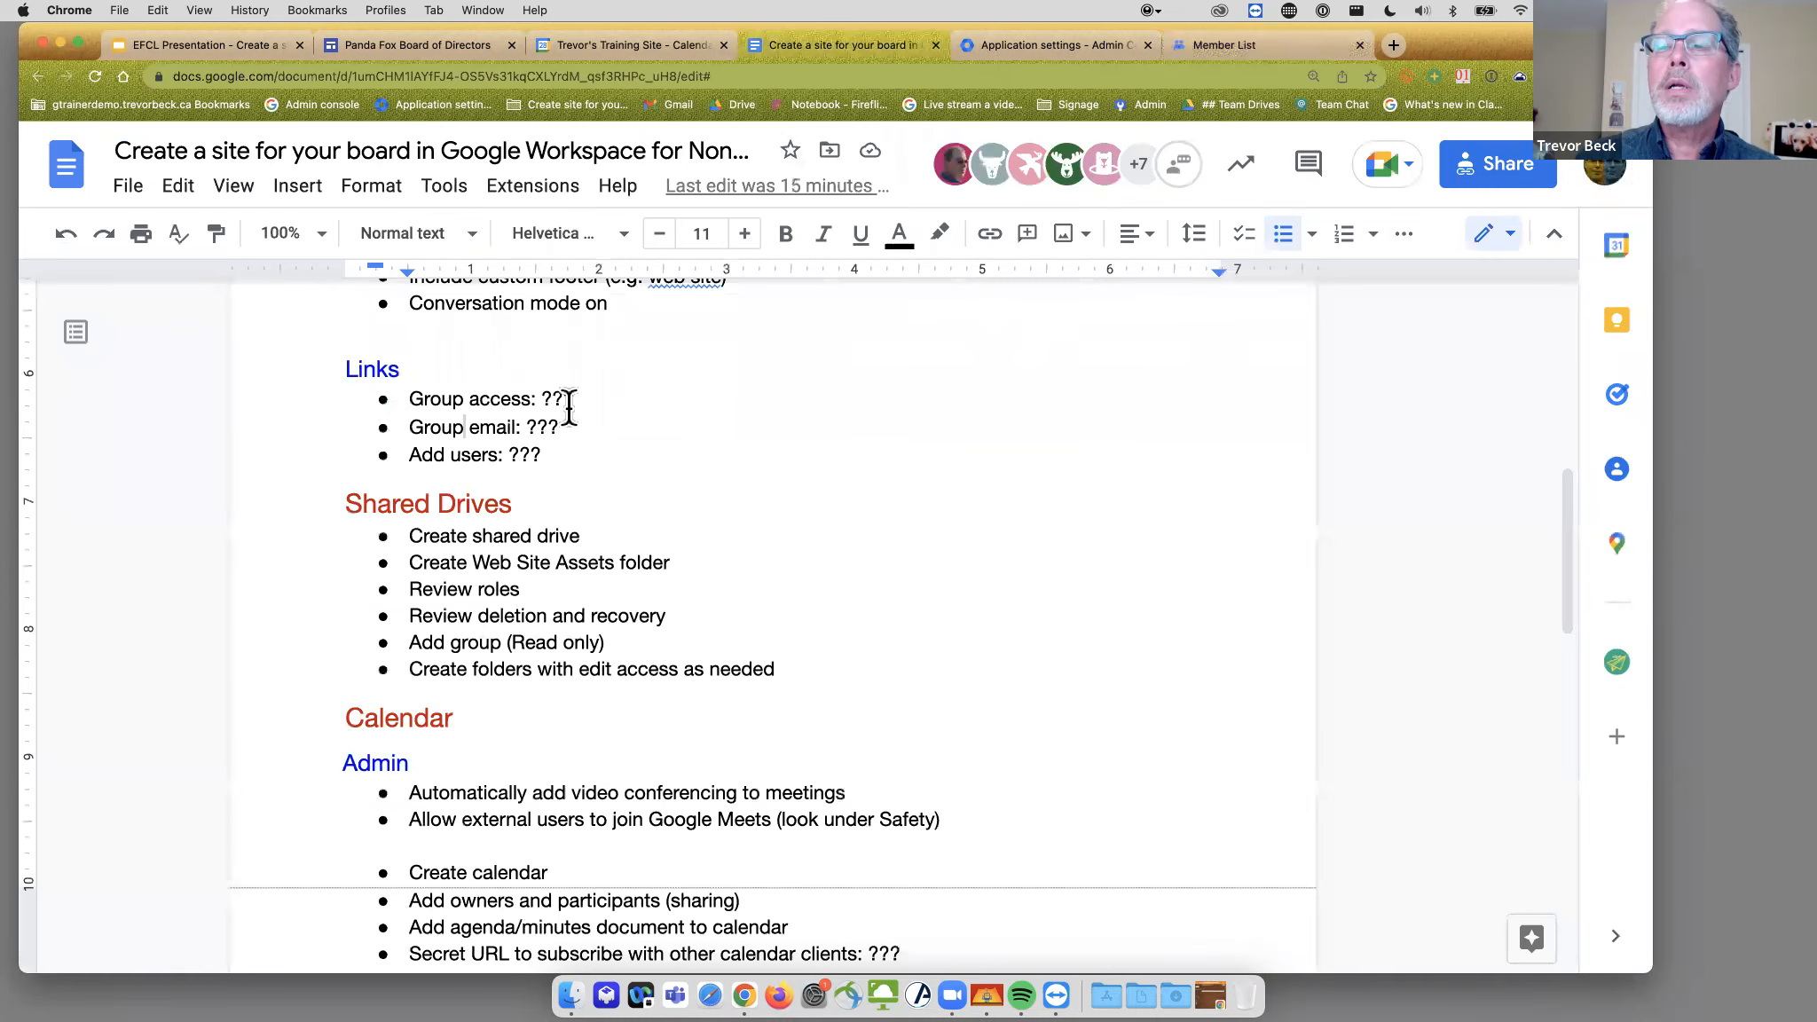
- Scroll through the plan's Shared Drives, Calendar and Google Site tasks, then return to the member list
scroll(857, 457, down, 1)
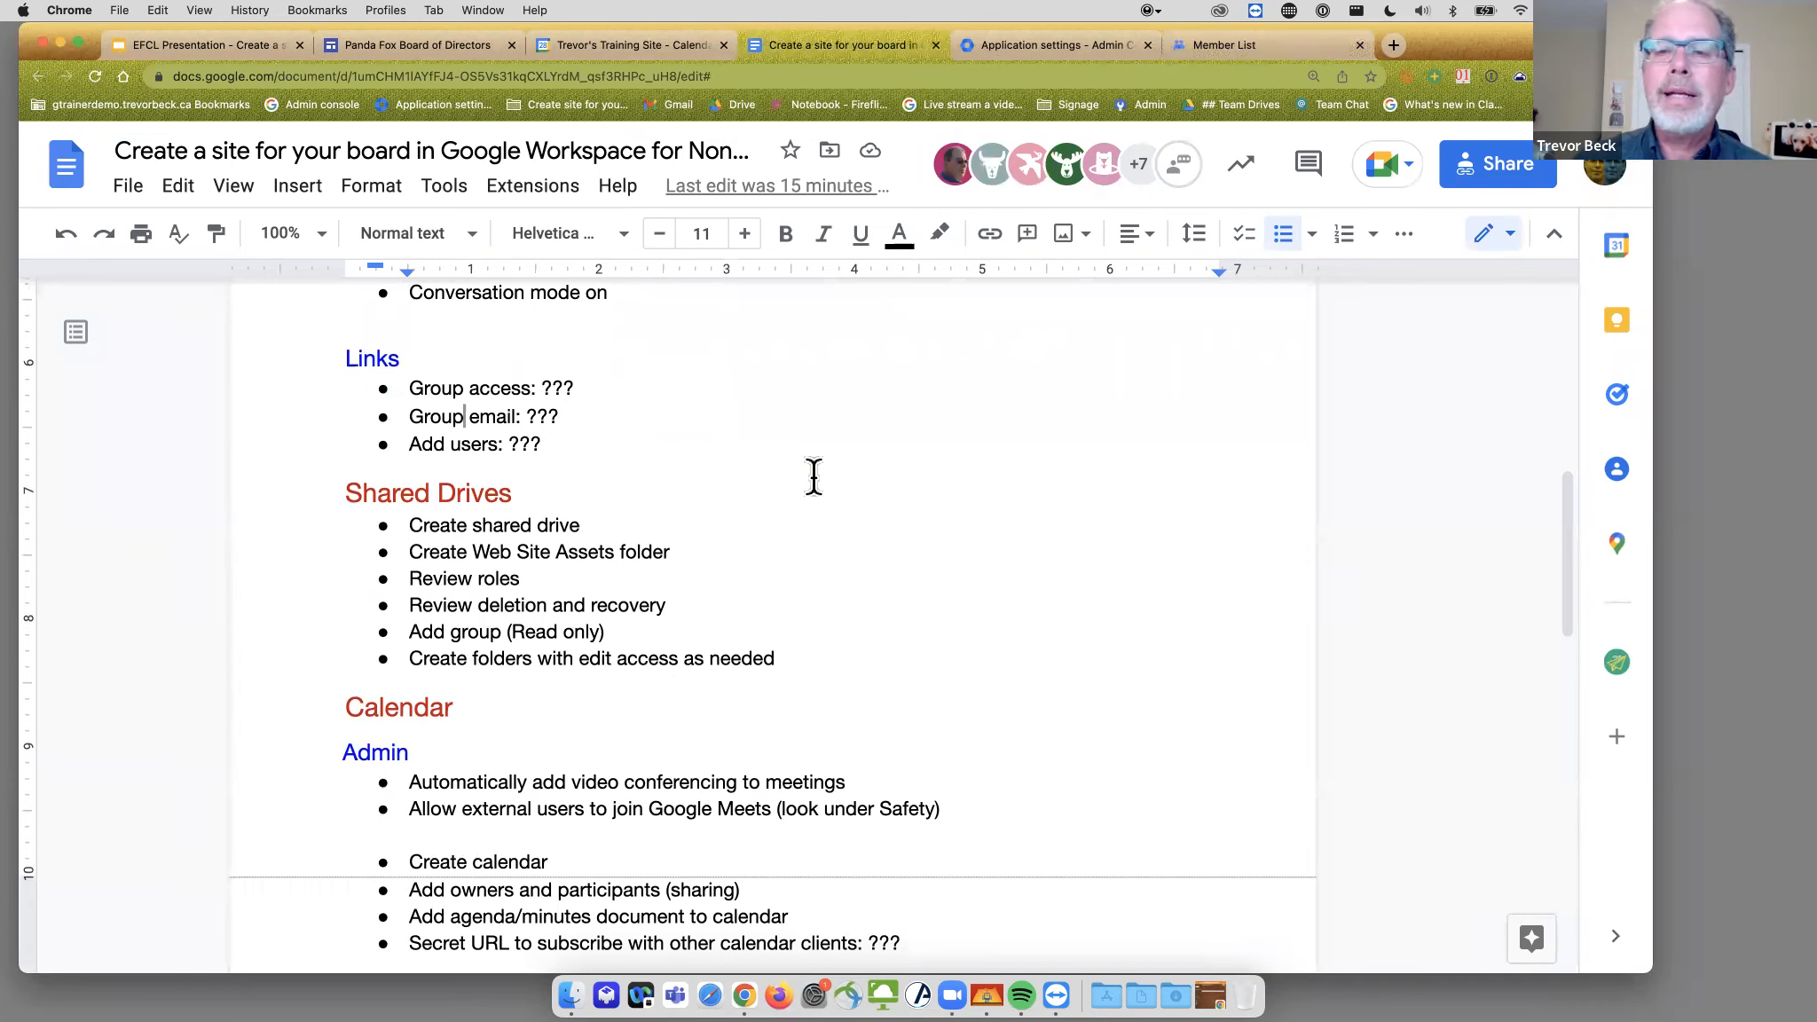
scroll(813, 477, down, 2)
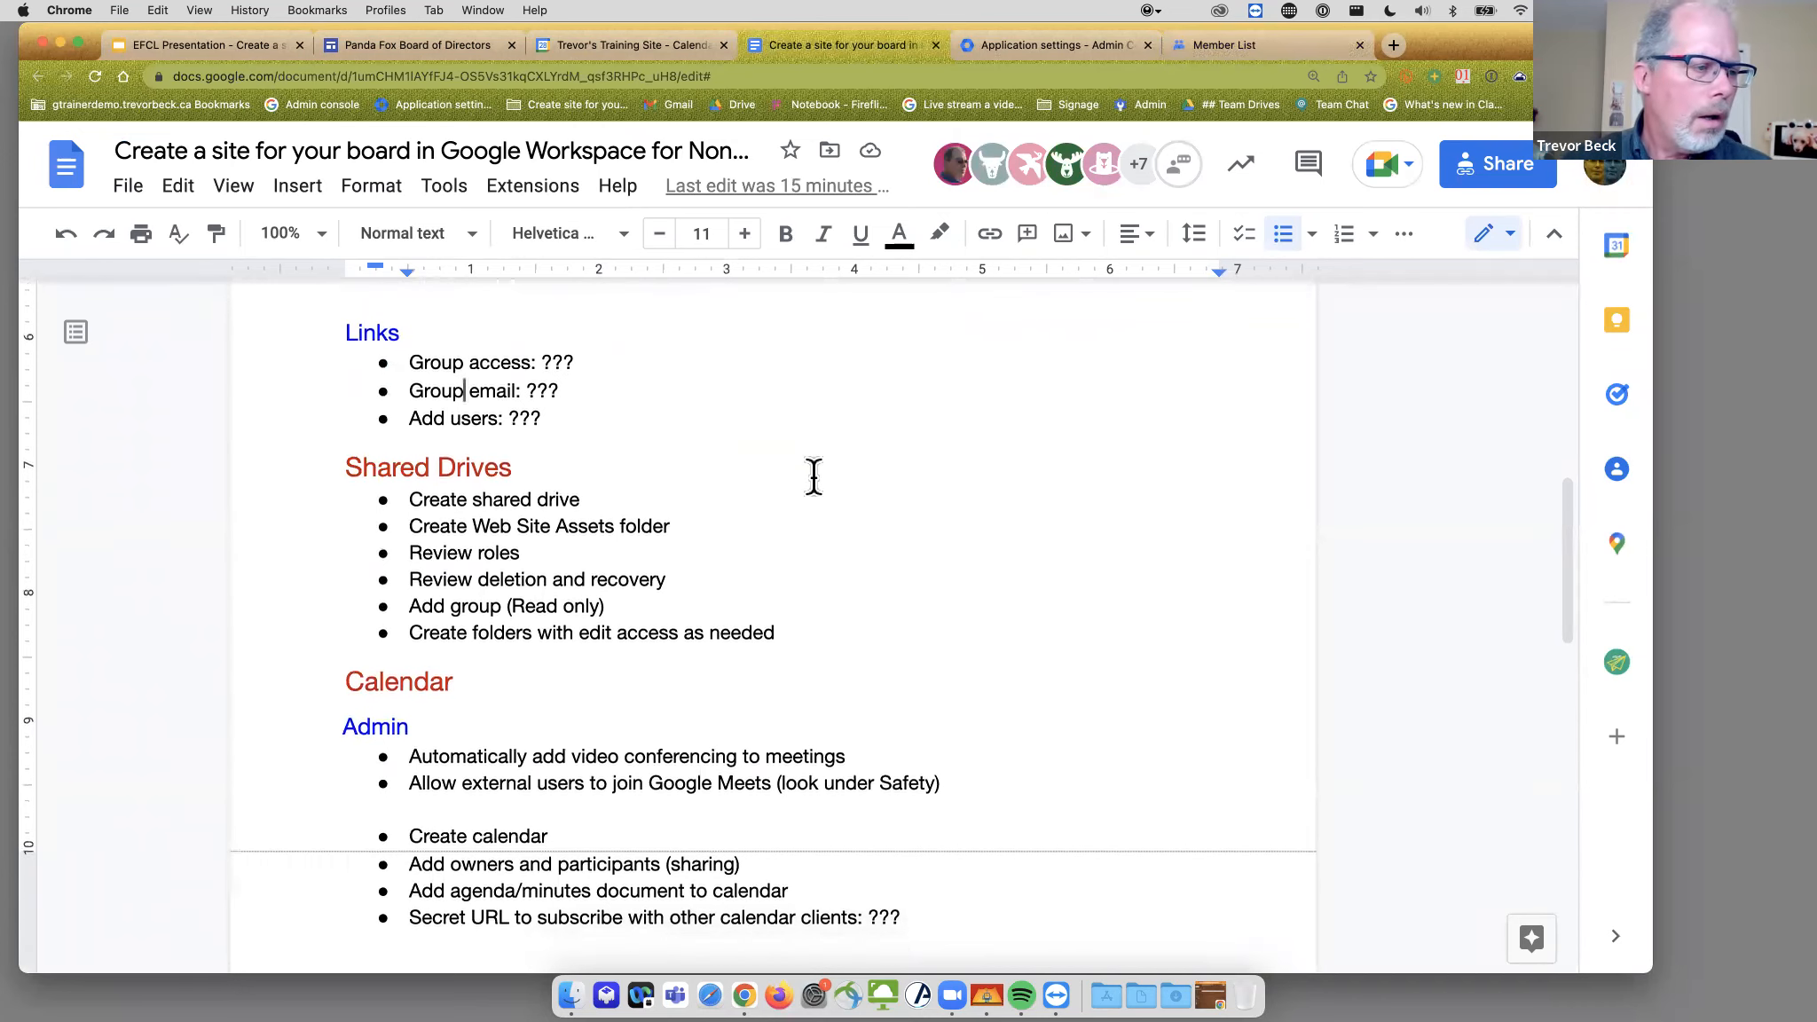
scroll(814, 477, down, 1)
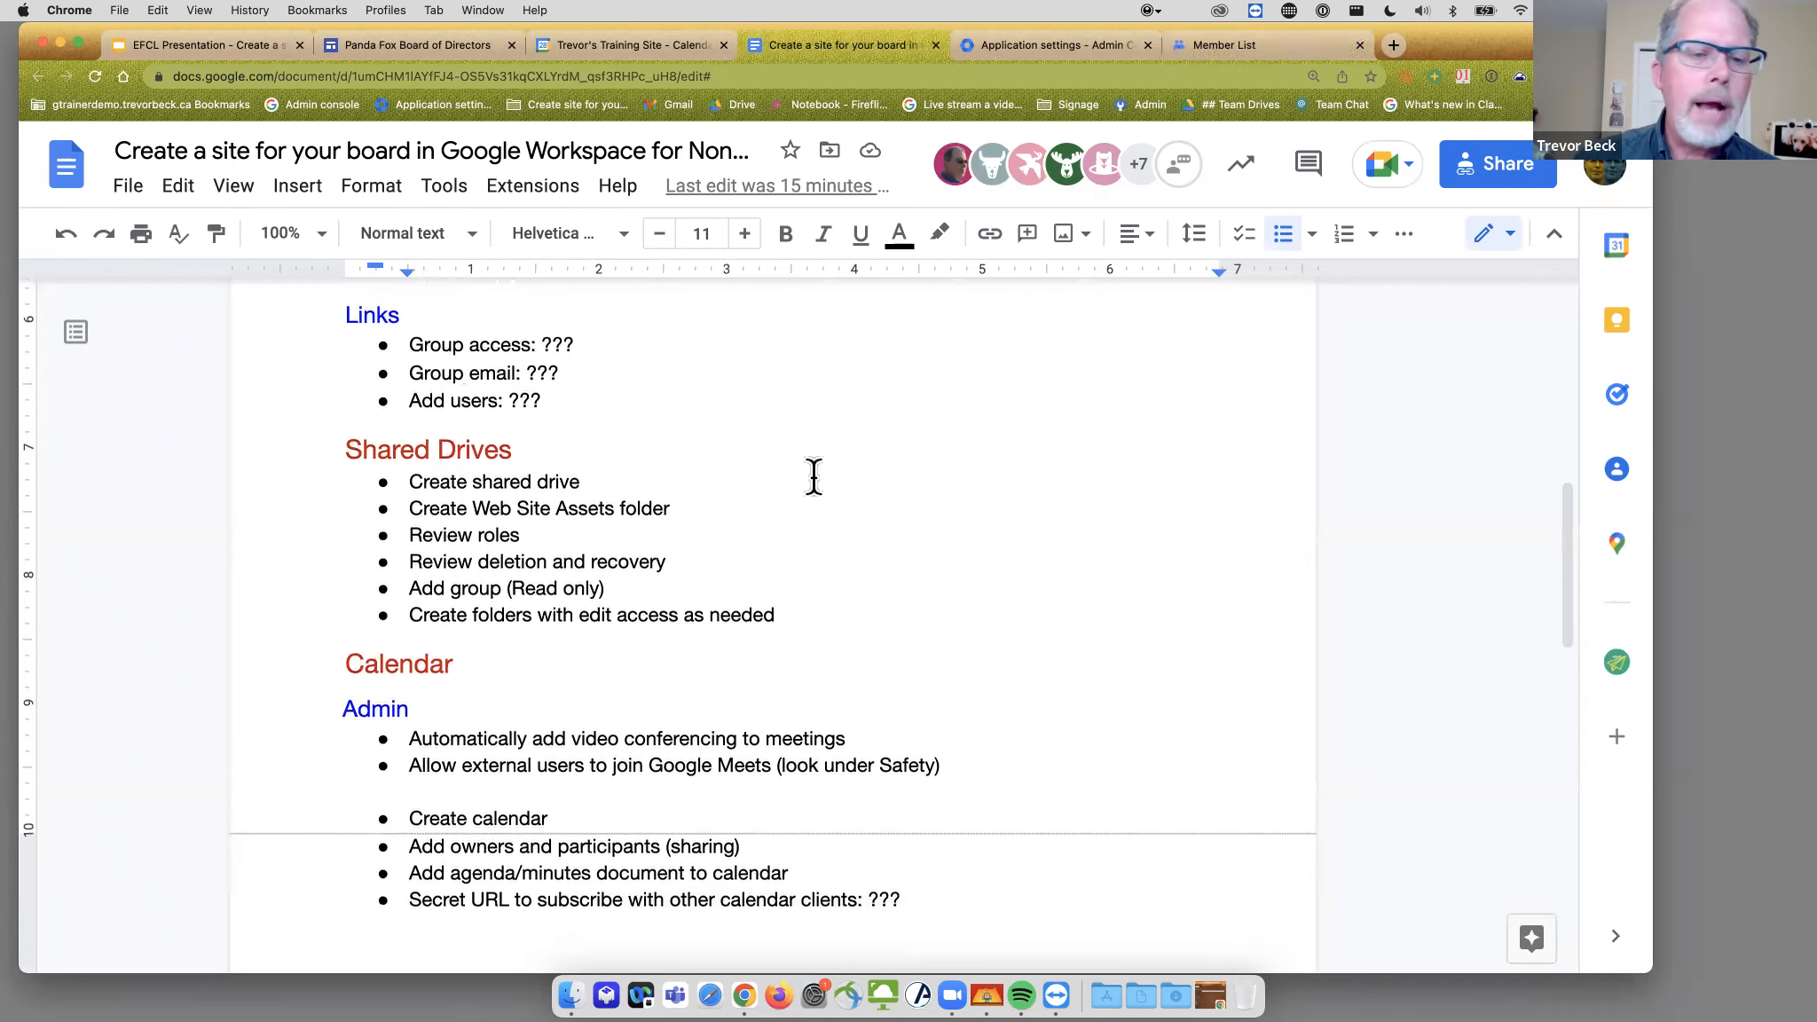
scroll(814, 476, down, 3)
scroll(814, 476, down, 1)
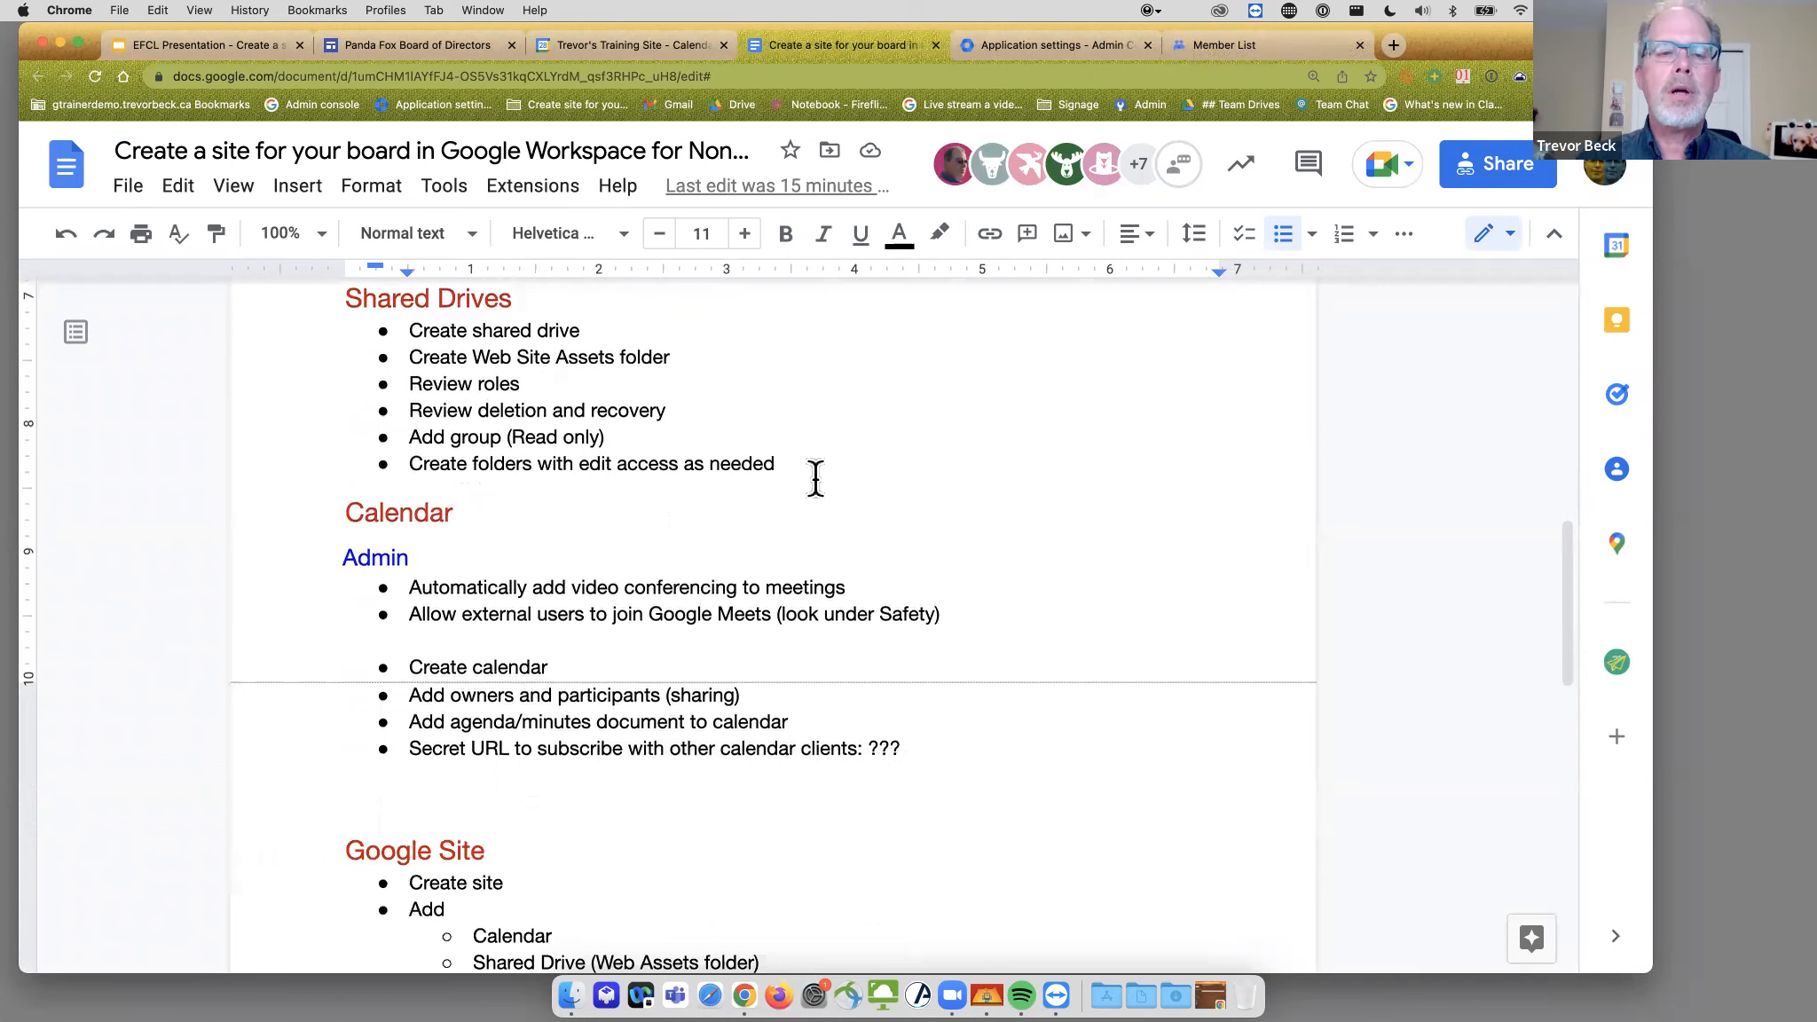
scroll(815, 477, up, 1)
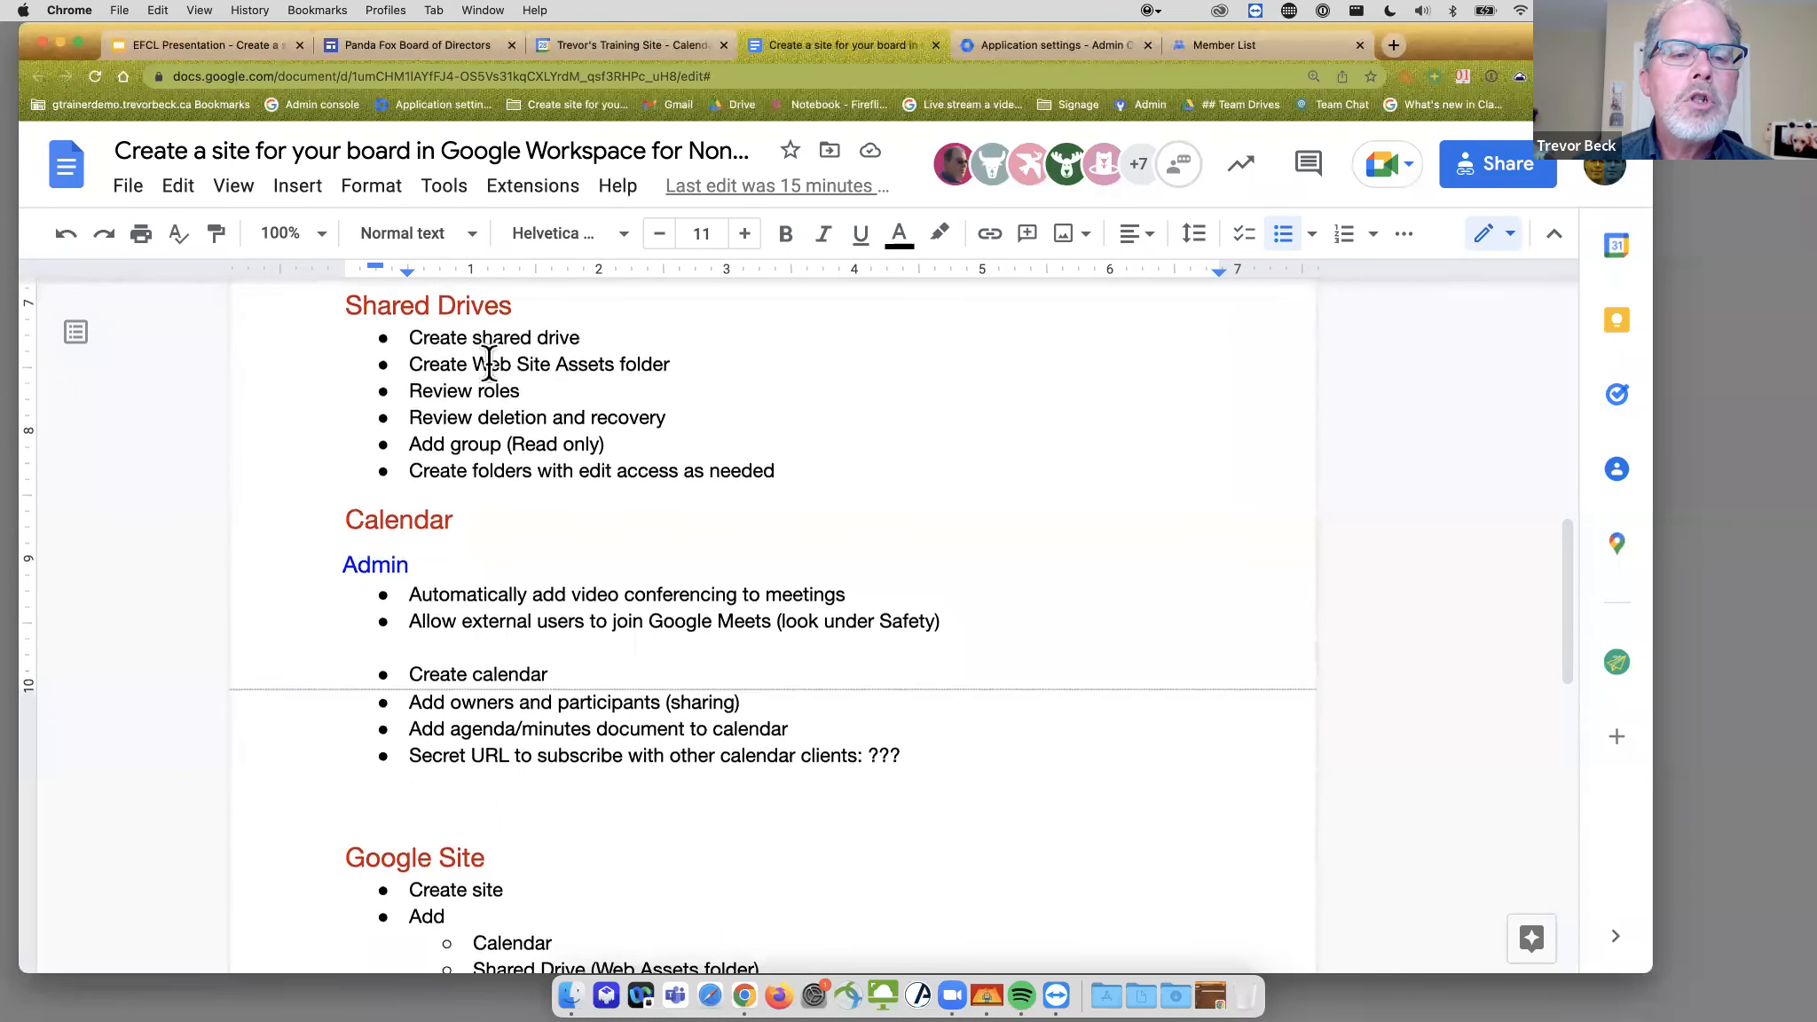
click(1183, 48)
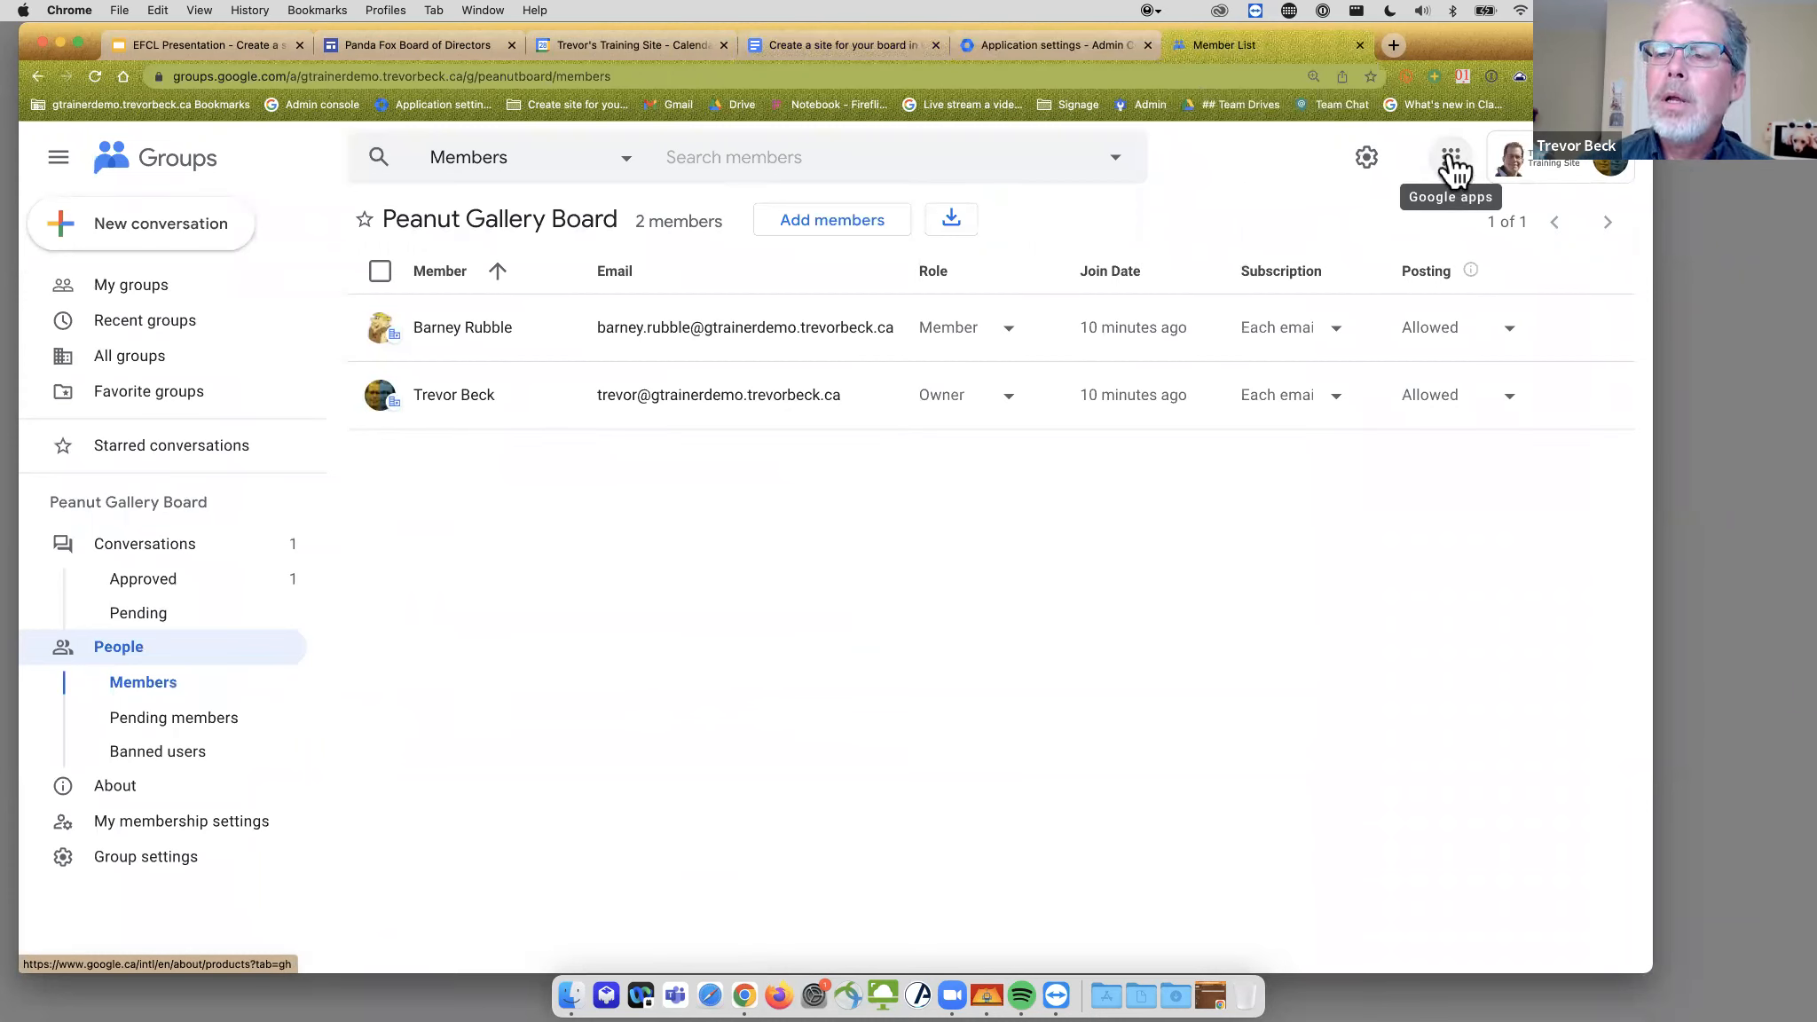
- Open Google Drive from the apps grid and list the shared drives, including the Panda Fox sample drive
click(1453, 159)
click(1569, 248)
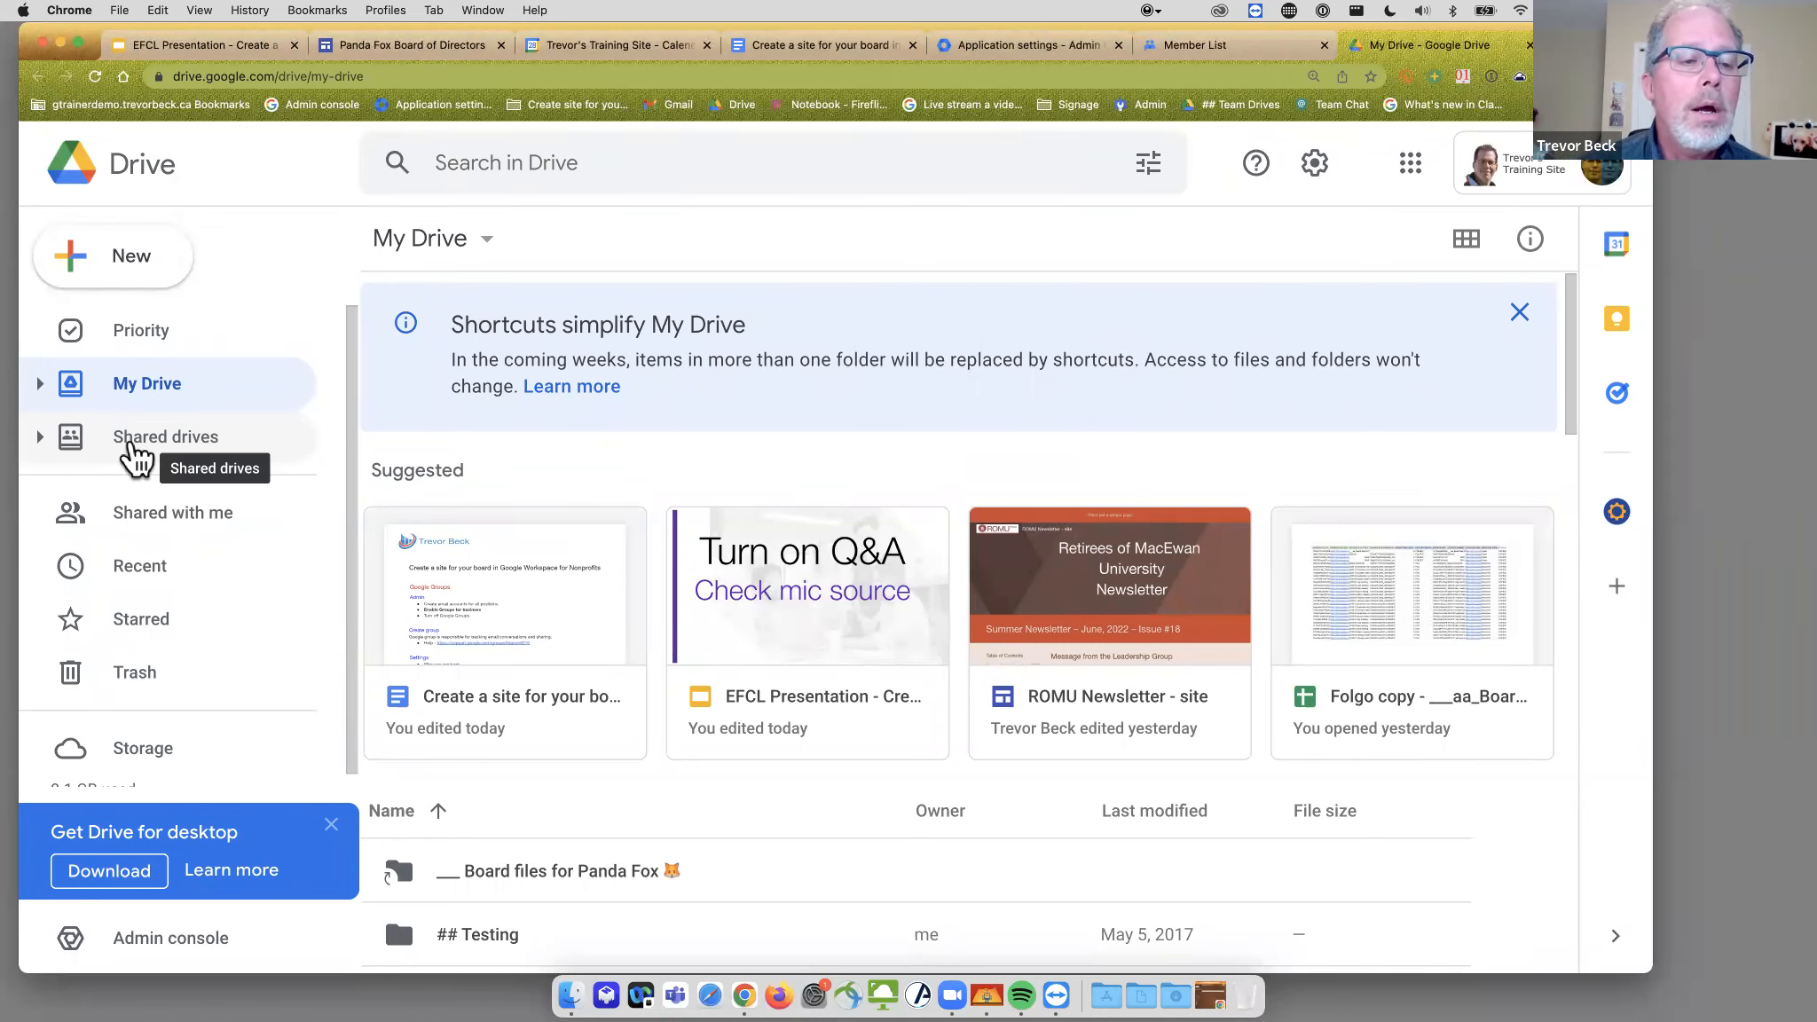
click(142, 462)
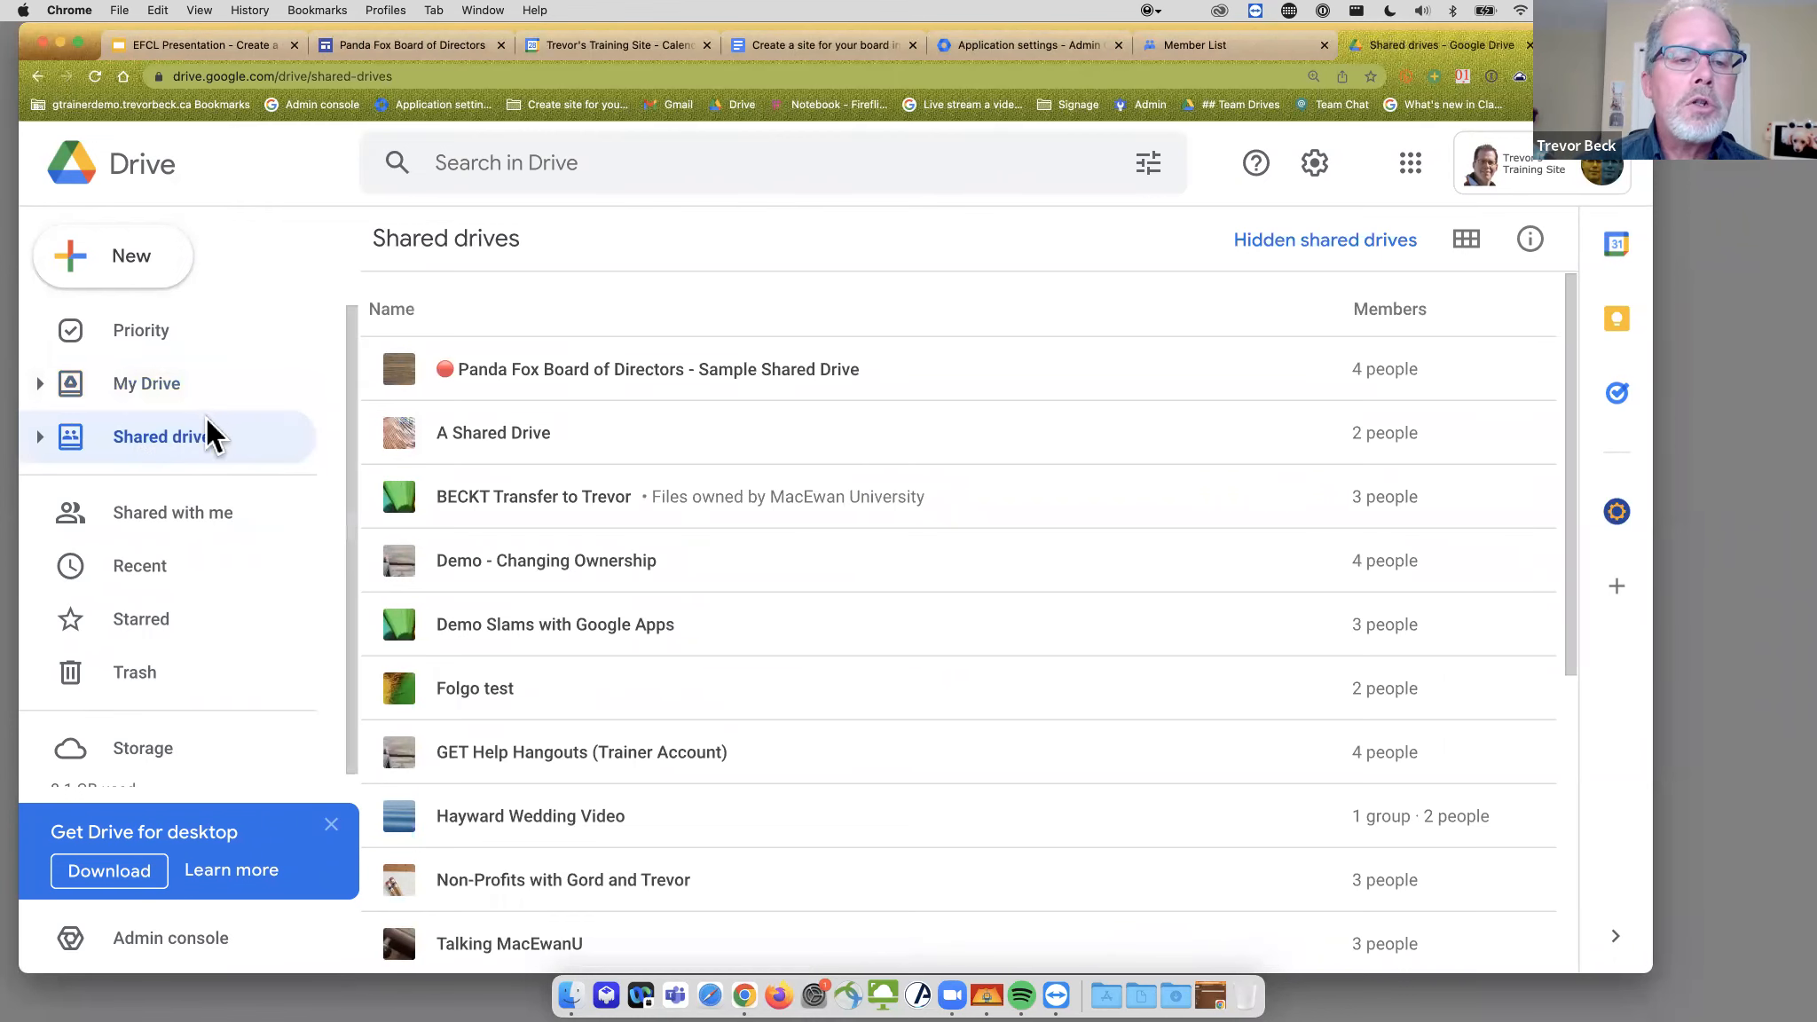
- Create a new shared drive named 'Peanut Gallery Board' and open it
click(116, 254)
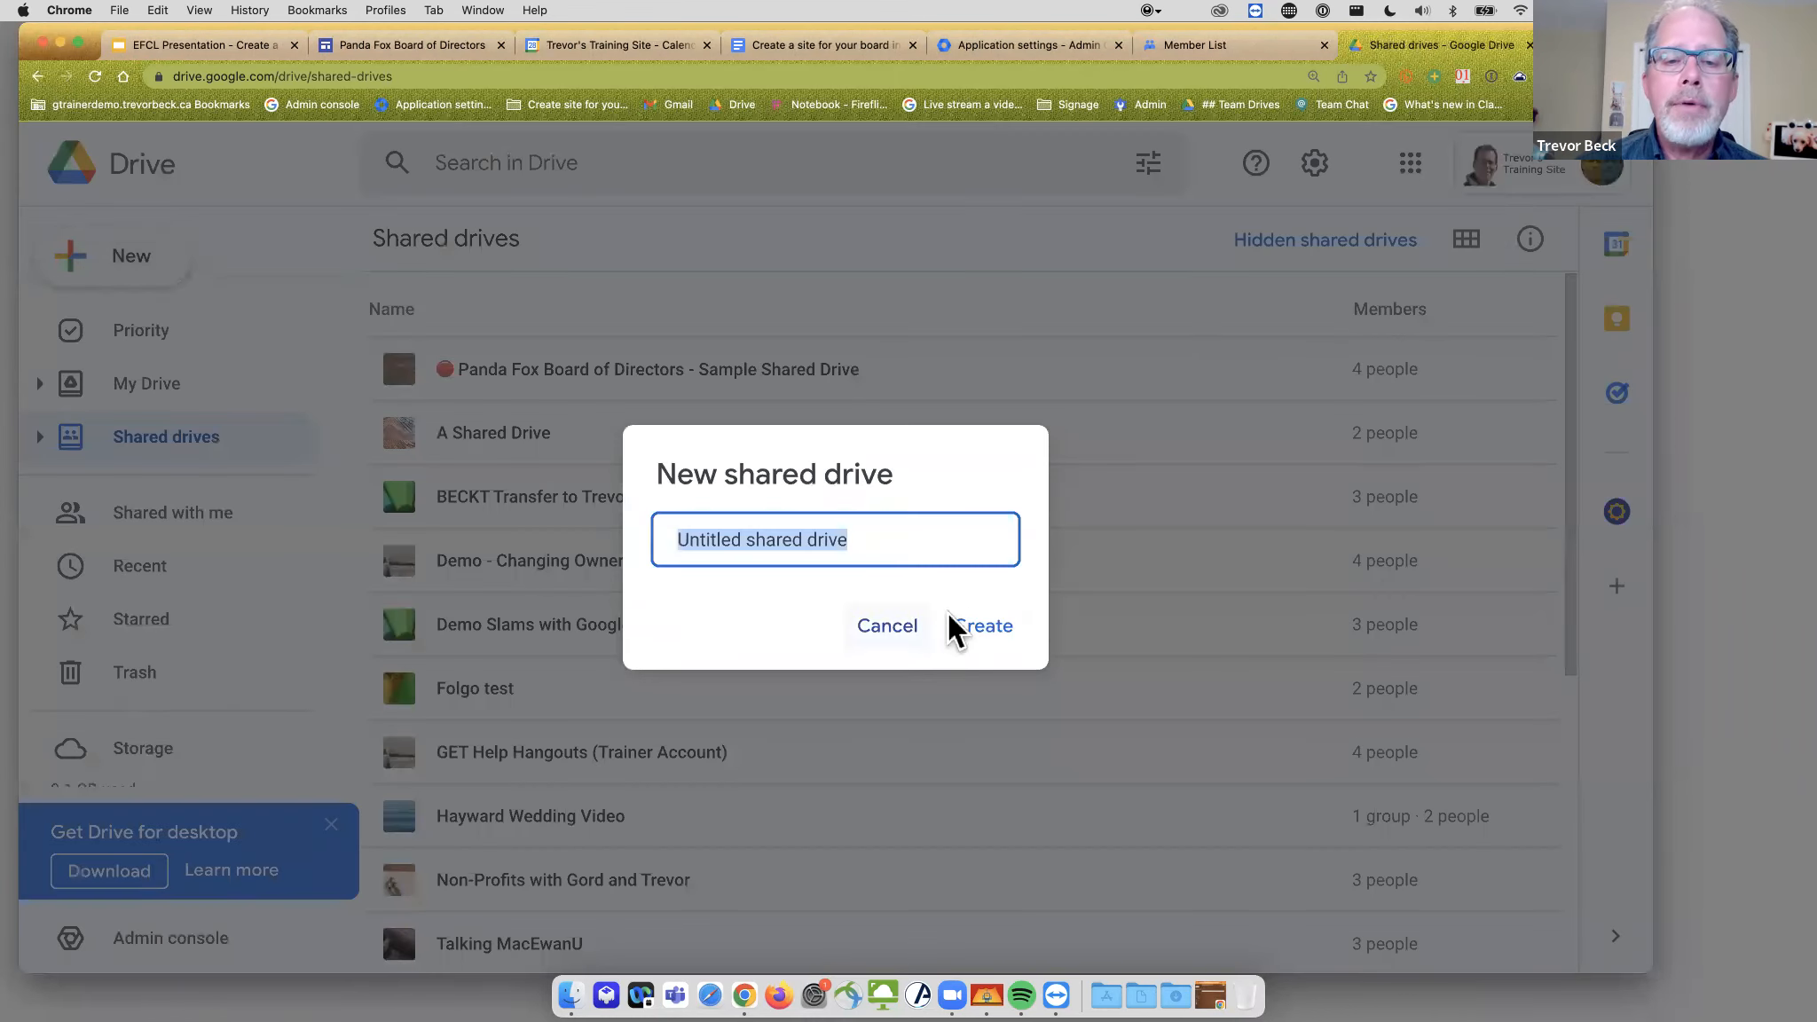
text(Peanut Ga)
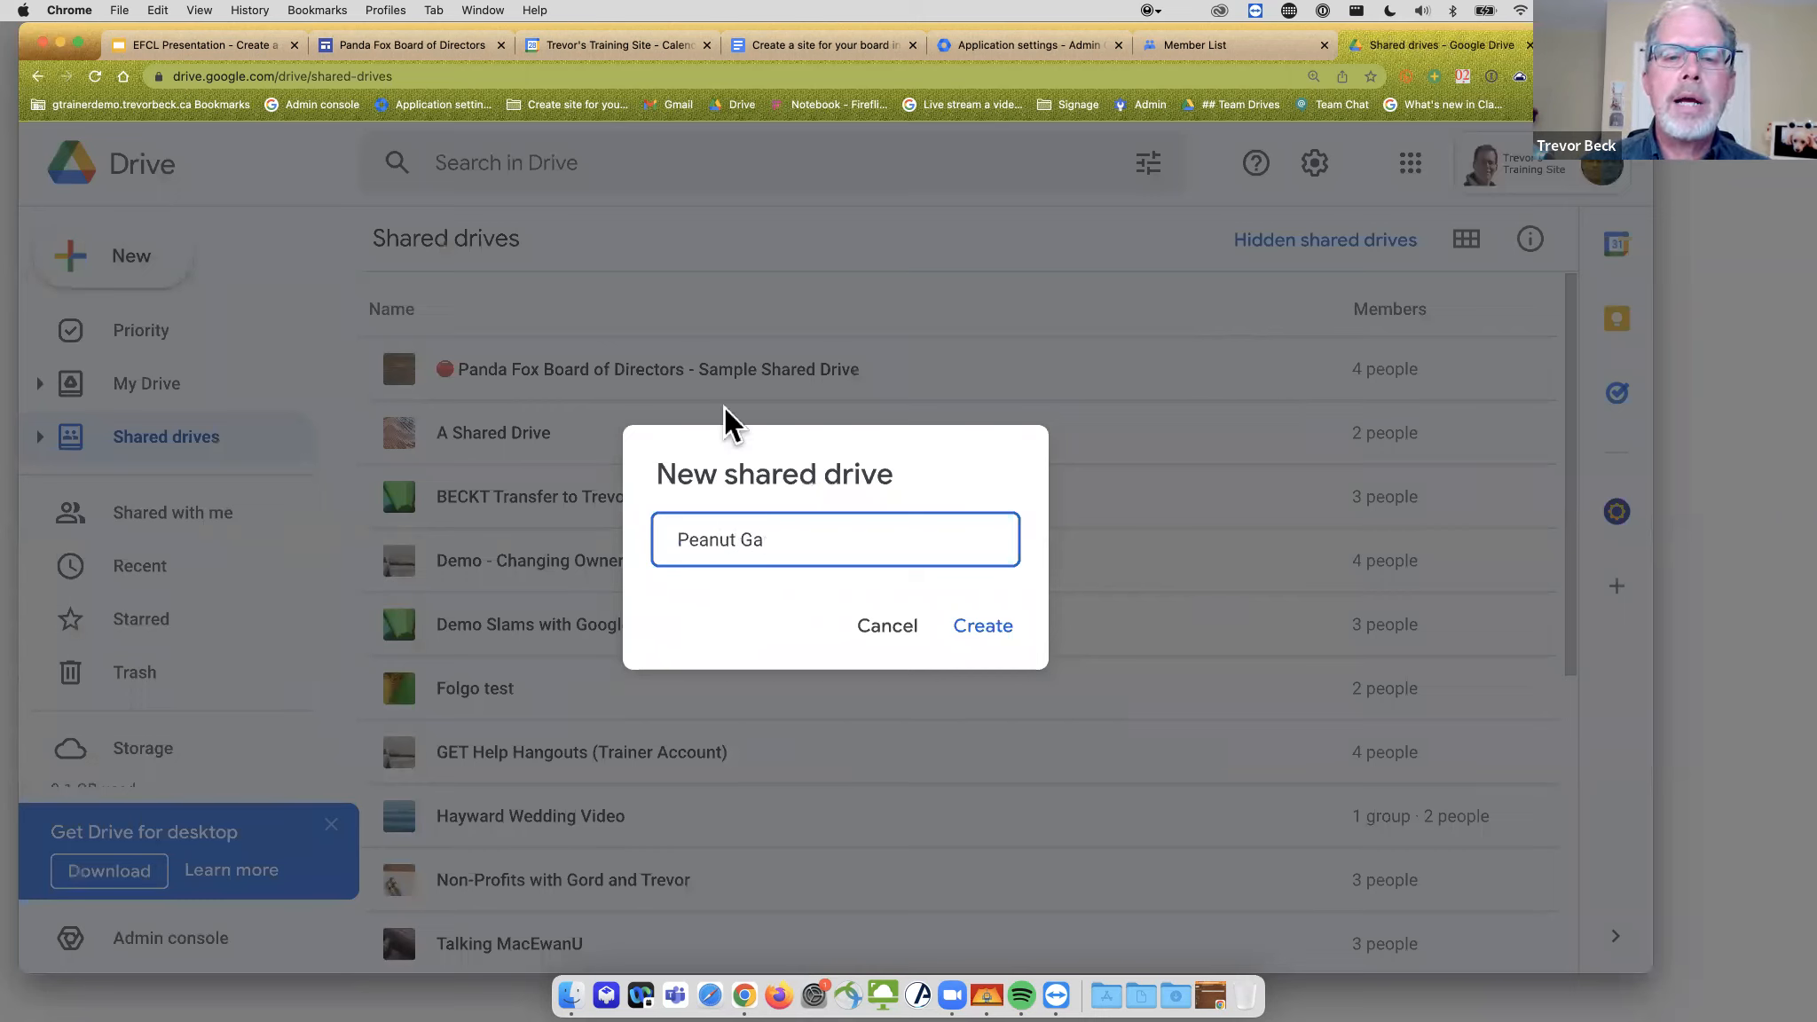
text(kkeryllery Board)
click(985, 626)
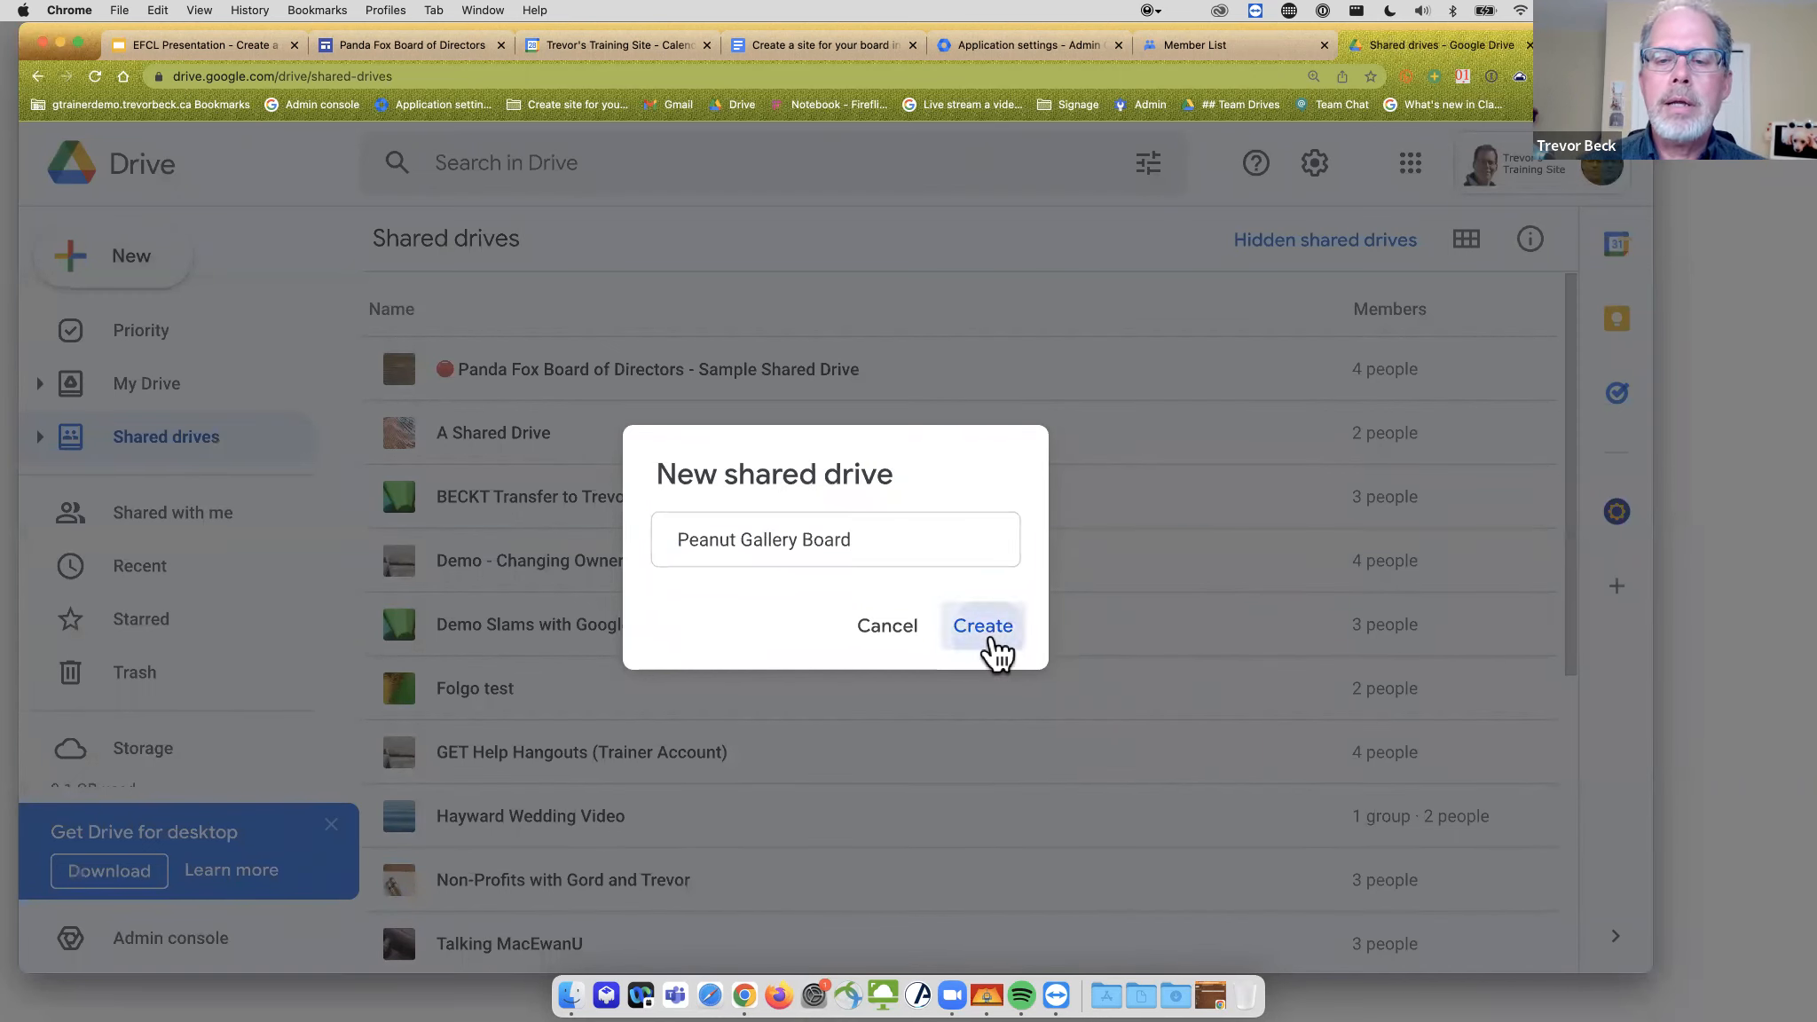
click(814, 46)
scroll(717, 432, up, 4)
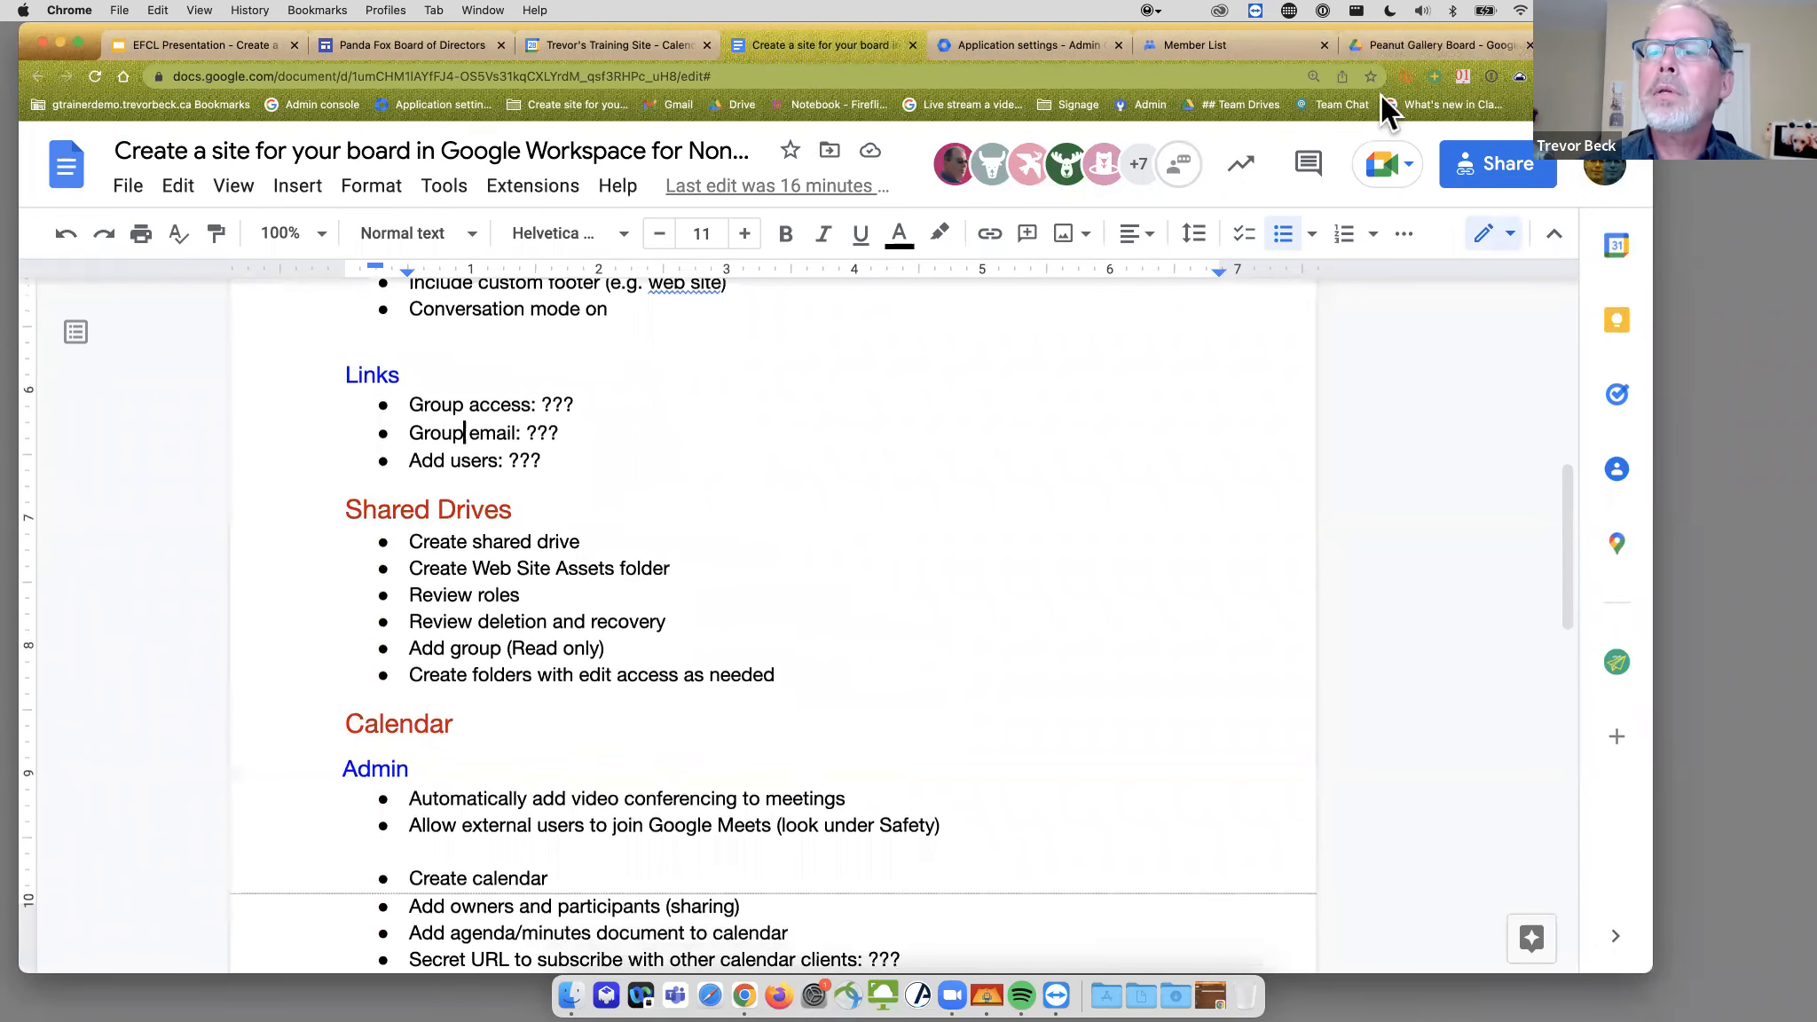
click(1396, 53)
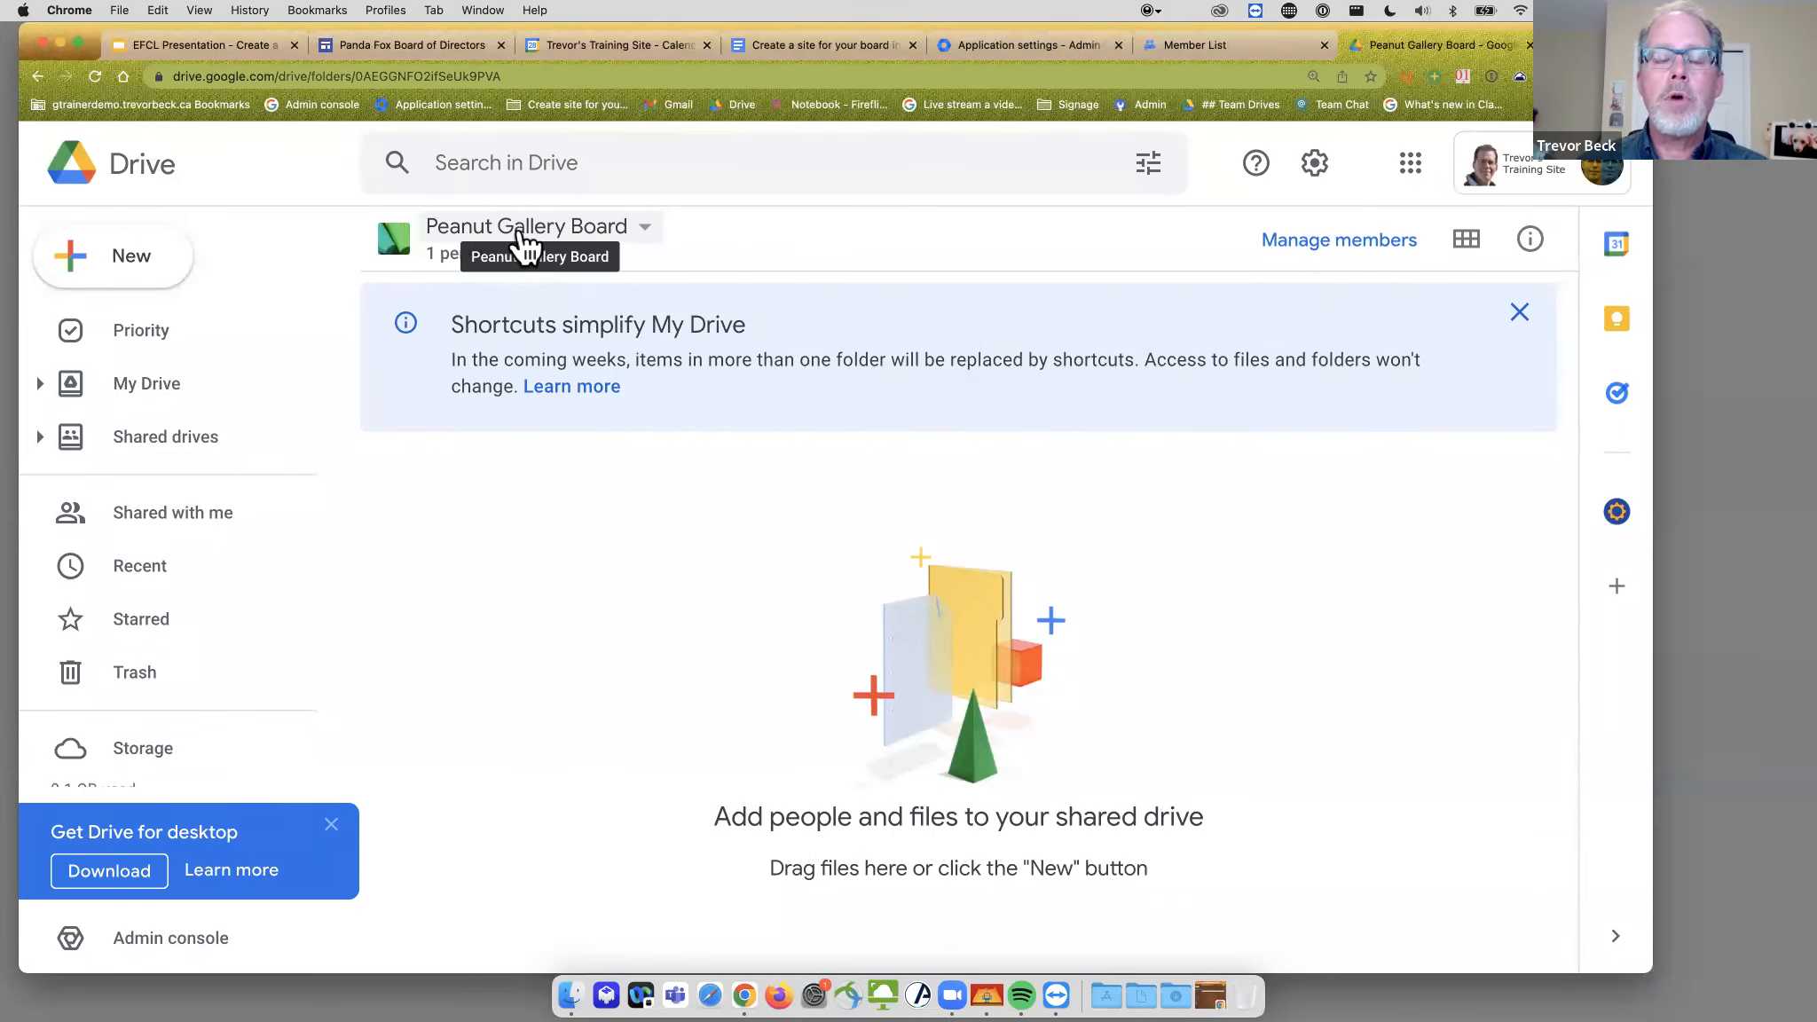
- Create a 'Board Web Assets' folder in the empty Peanut Gallery Board drive via the right-click menu
right_click(512, 524)
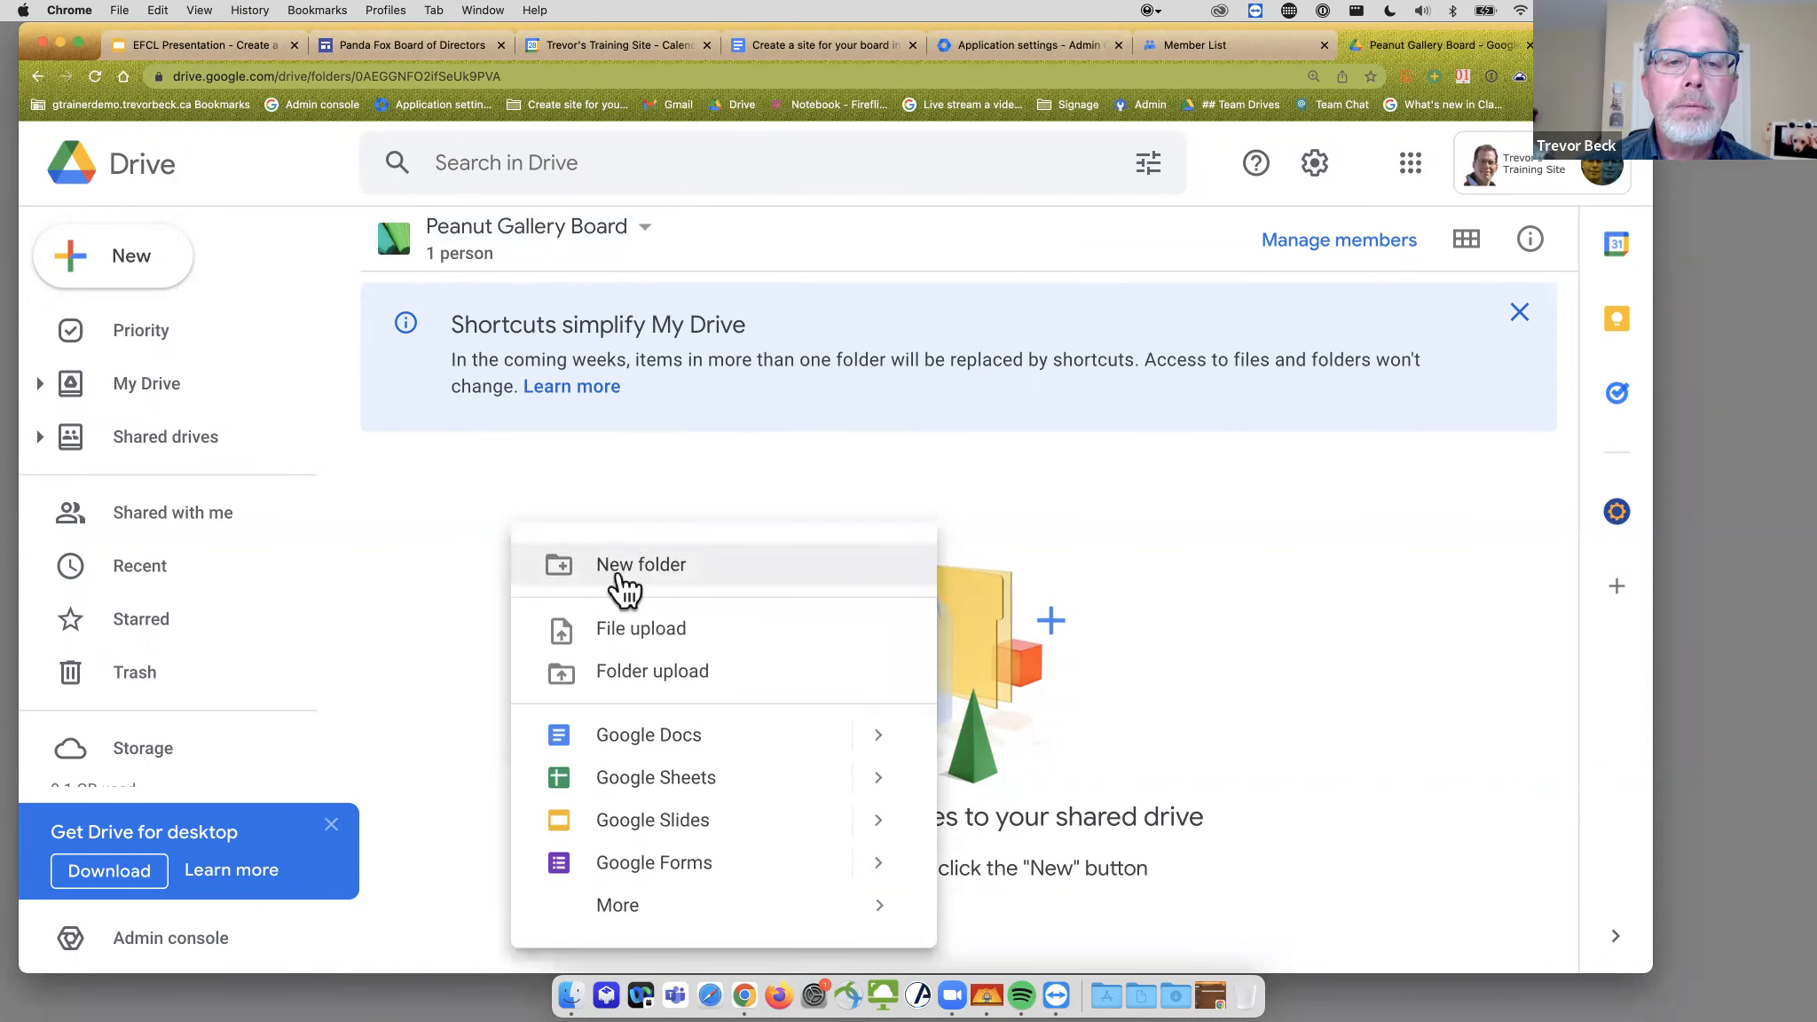
click(620, 572)
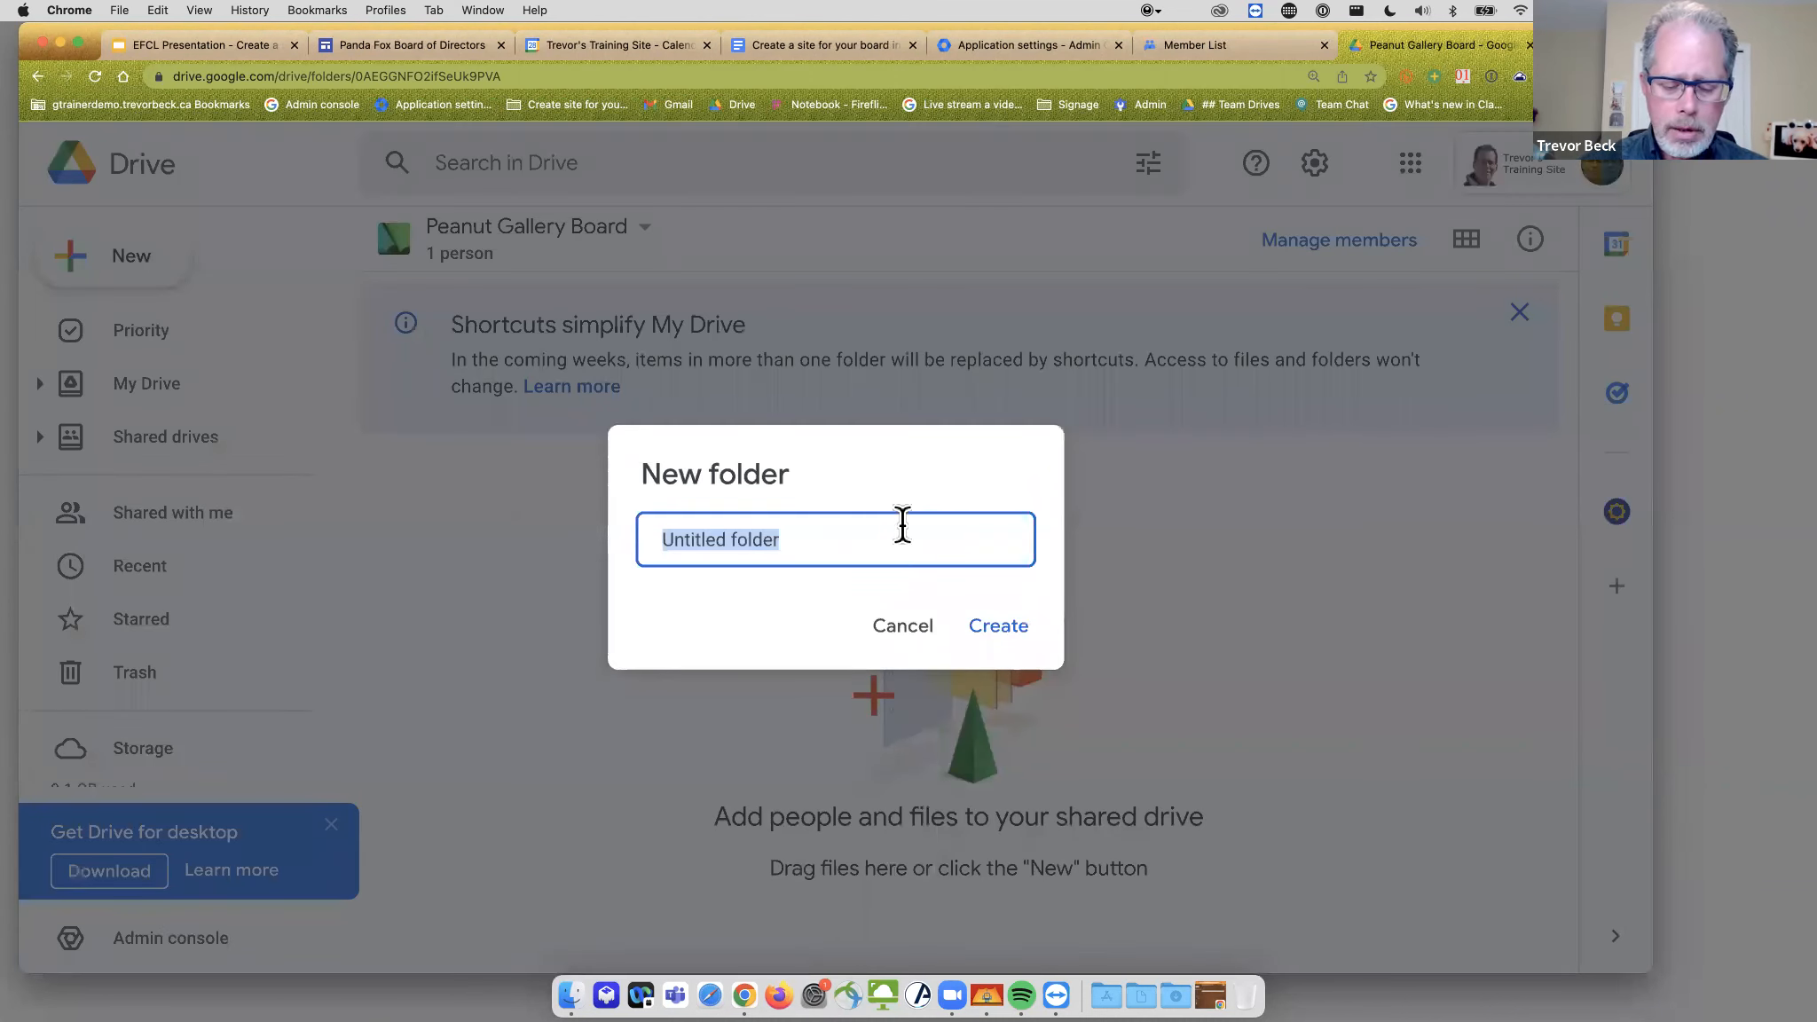
text(Board WEb)
key(BackSpace)
key(BackSpace)
key(BackSpace)
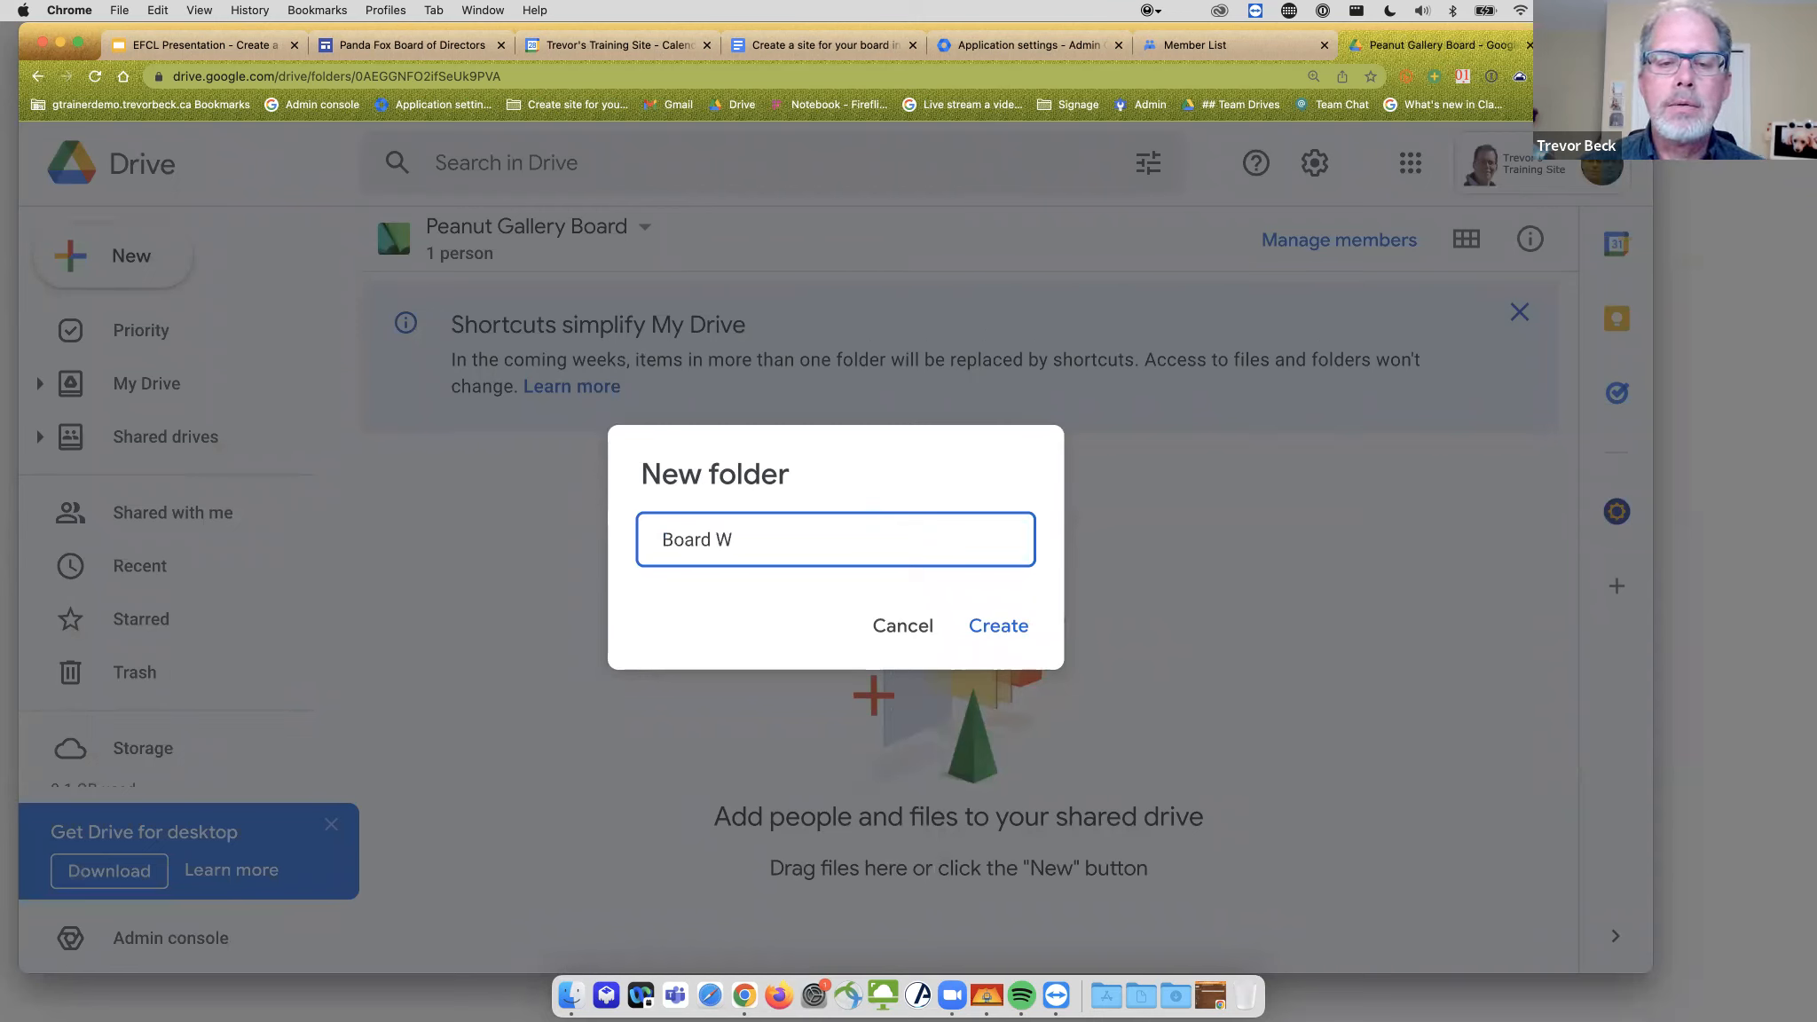
text(eb Assets)
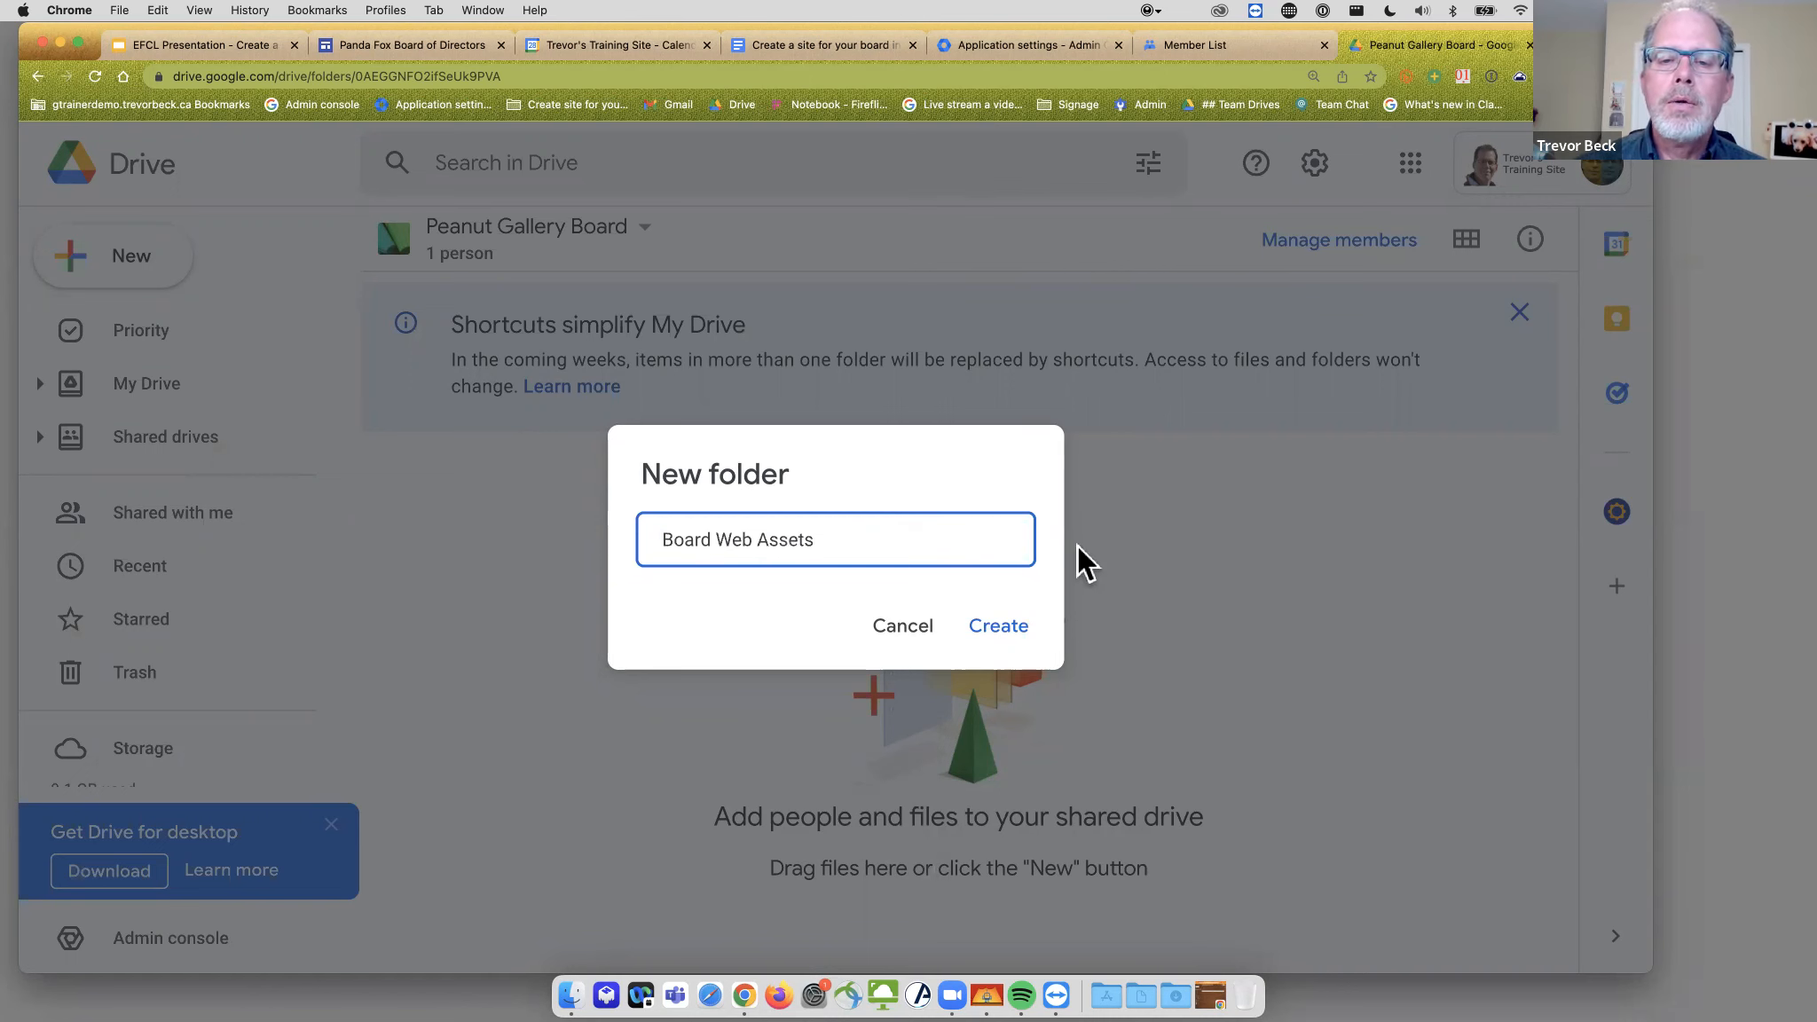
click(1017, 631)
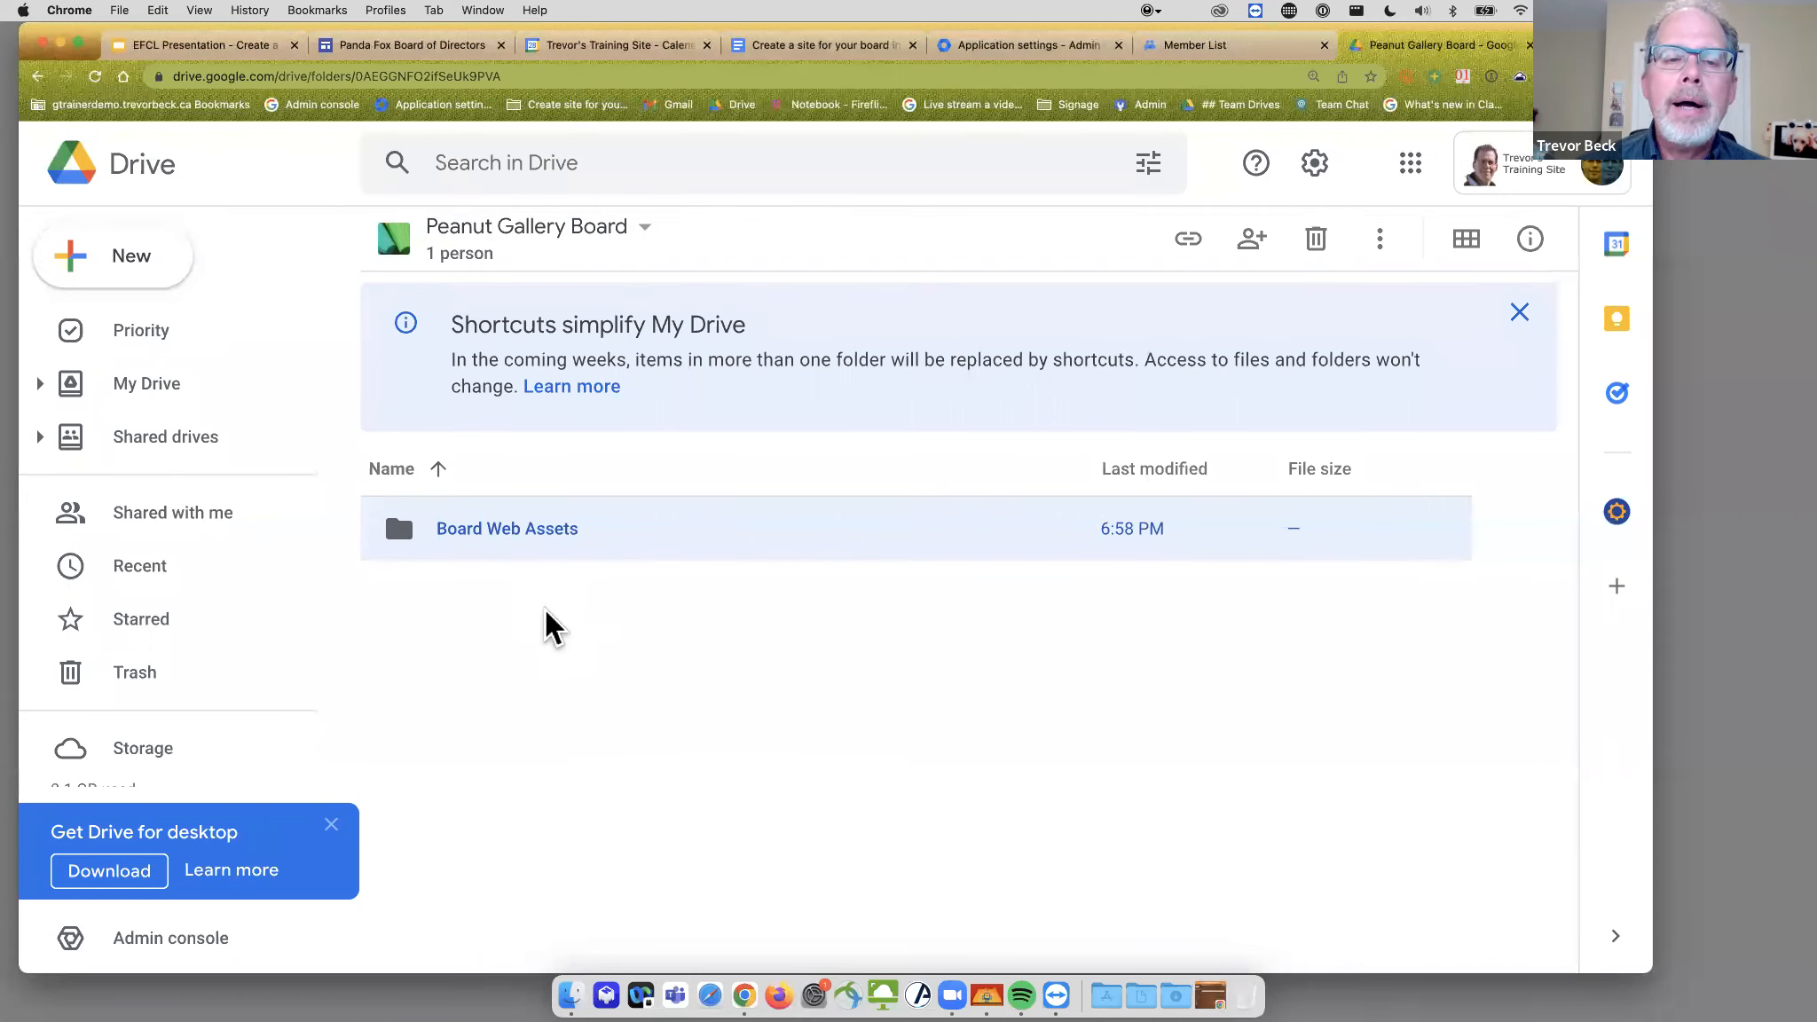
- Inside Board Web Assets, create the subfolders 'Agenda/Minutes' and 'Policies'
double_click(502, 531)
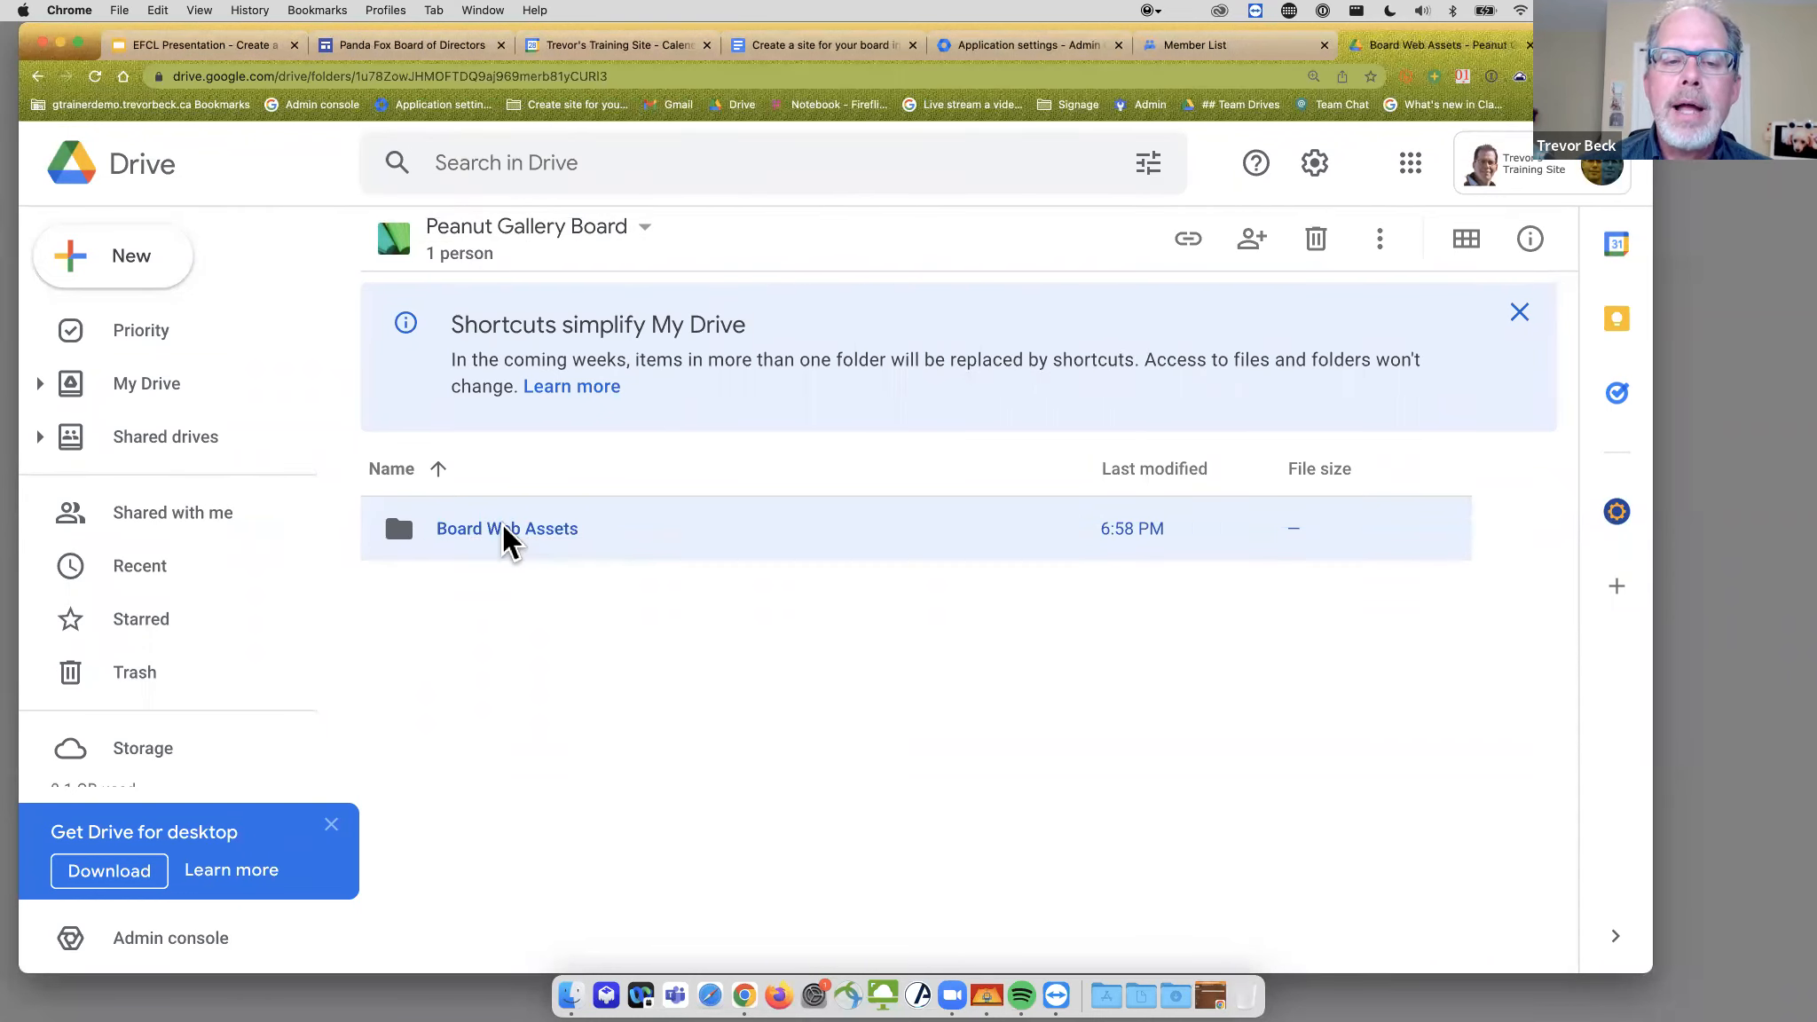
click(131, 266)
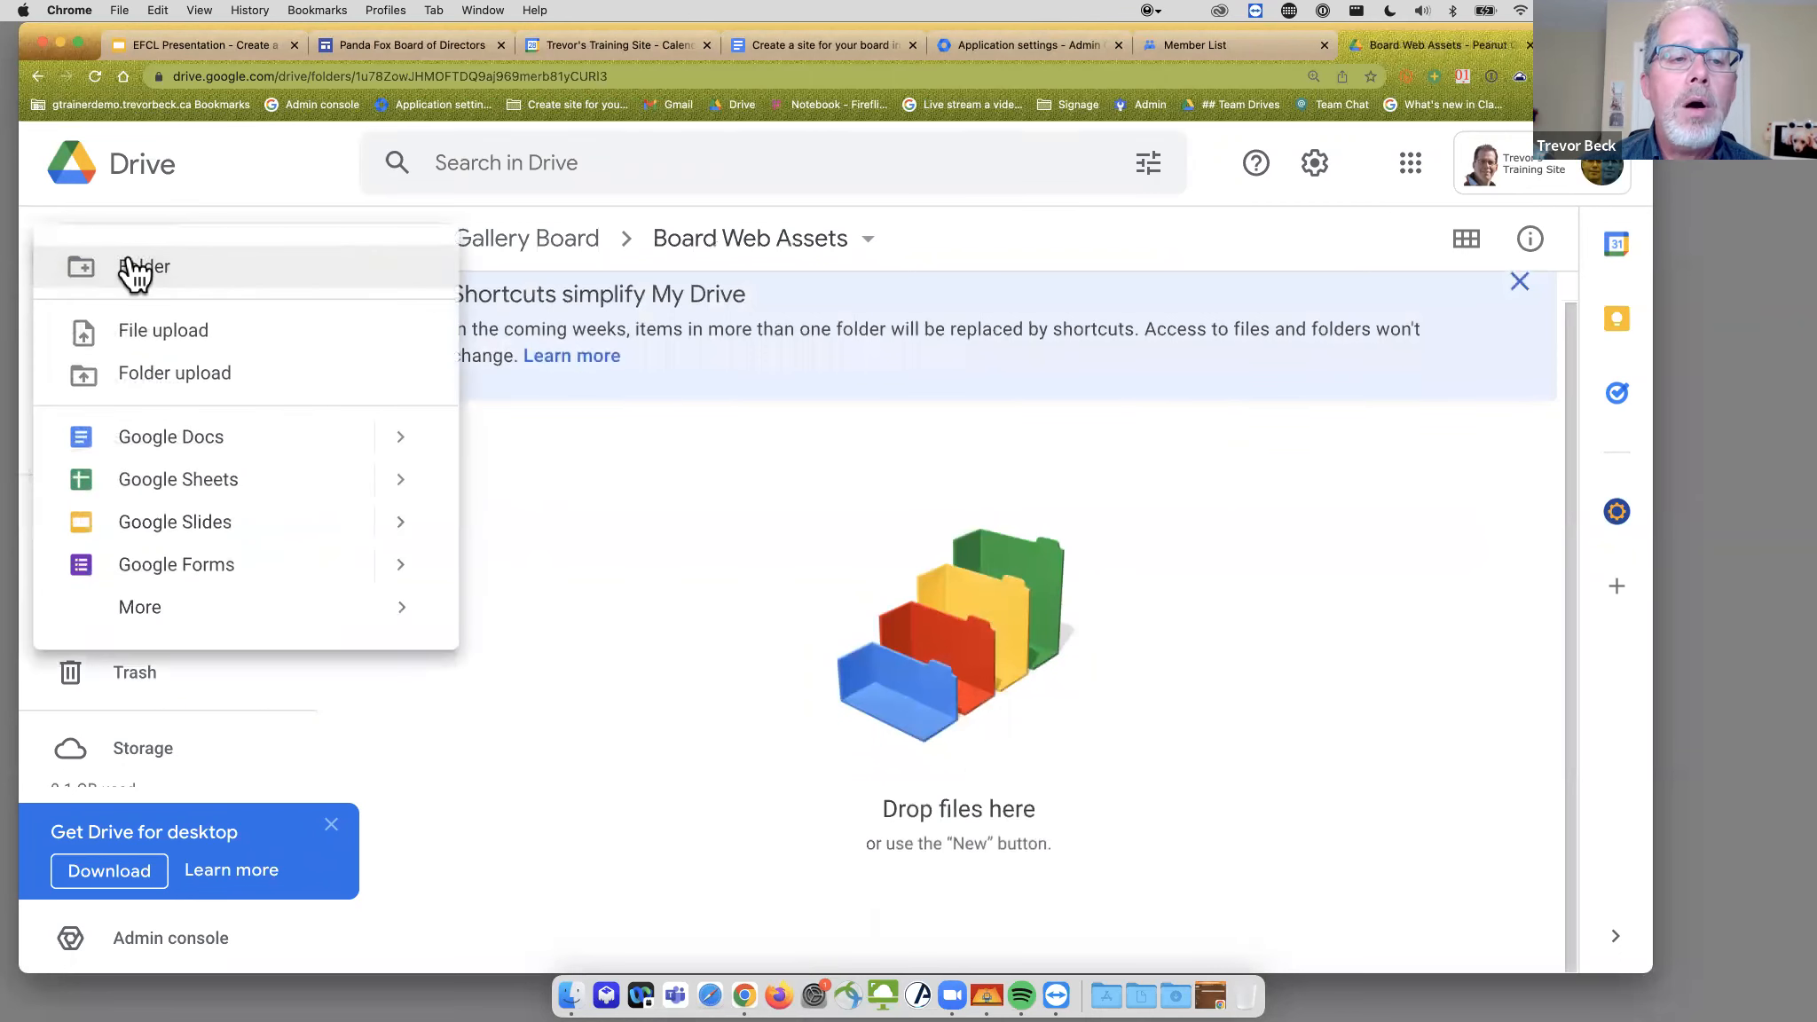
click(142, 270)
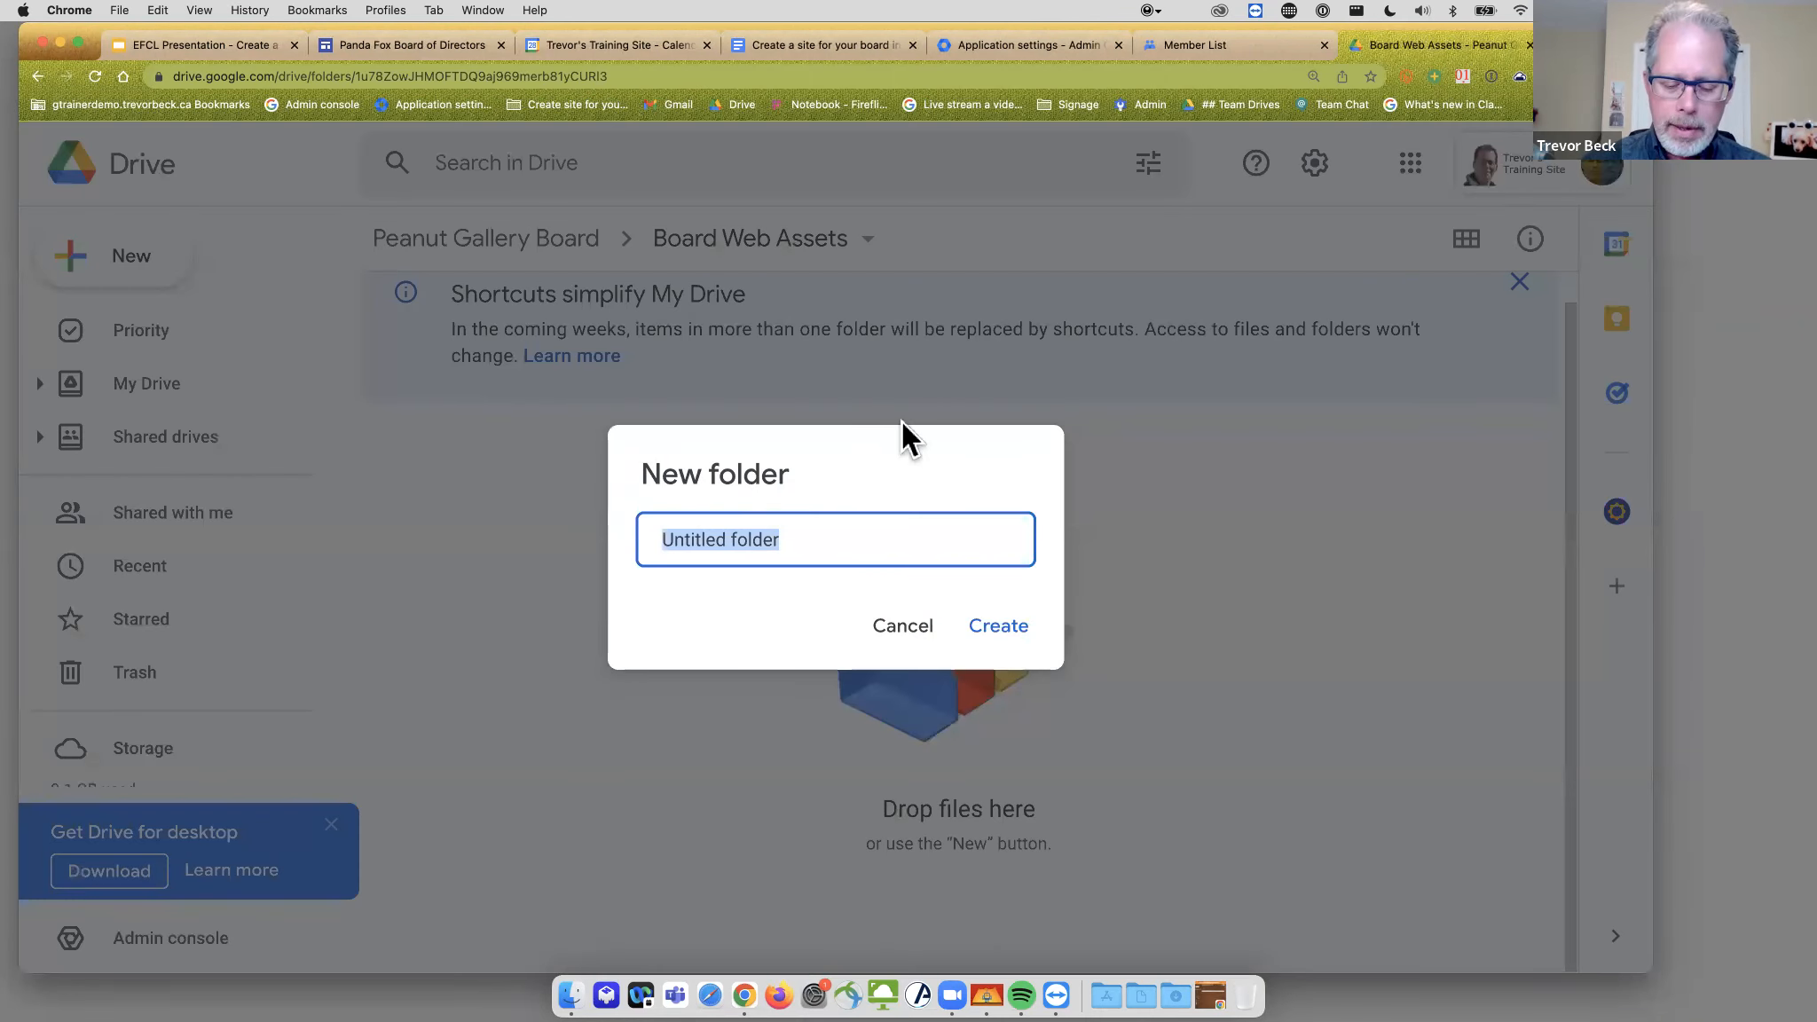
text(Agenda)
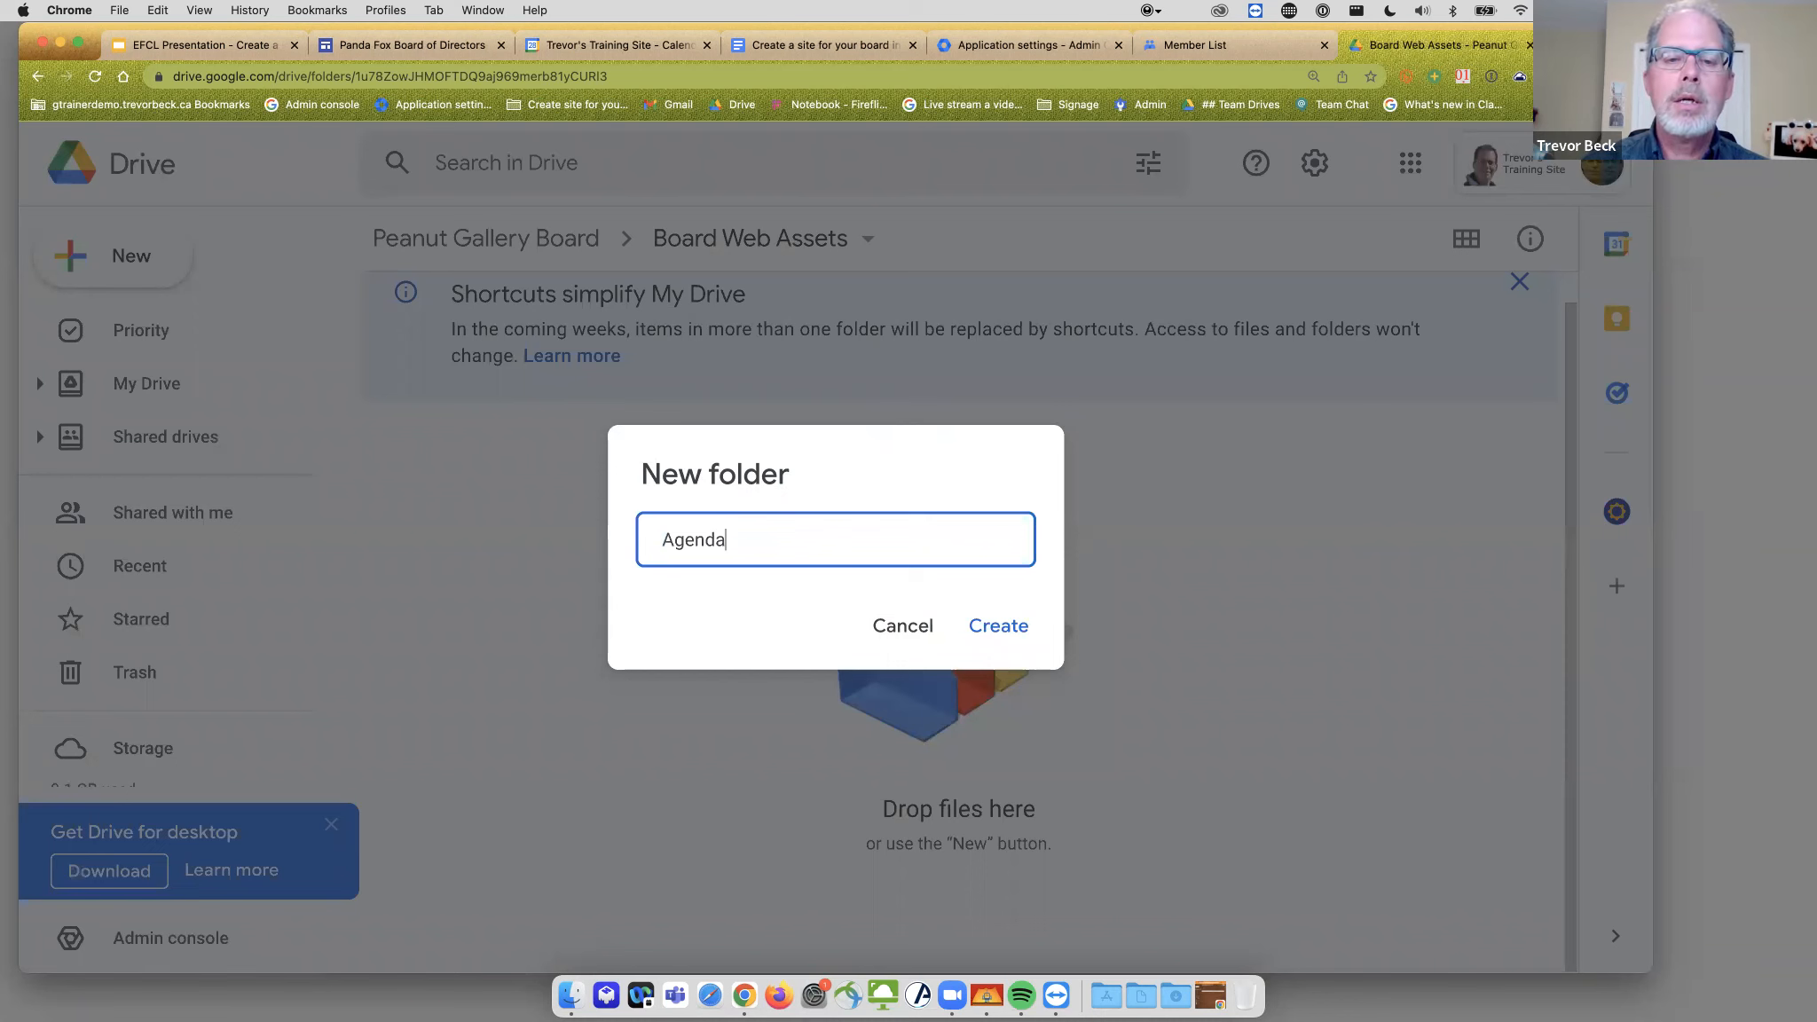
text(/Minutes)
key(Return)
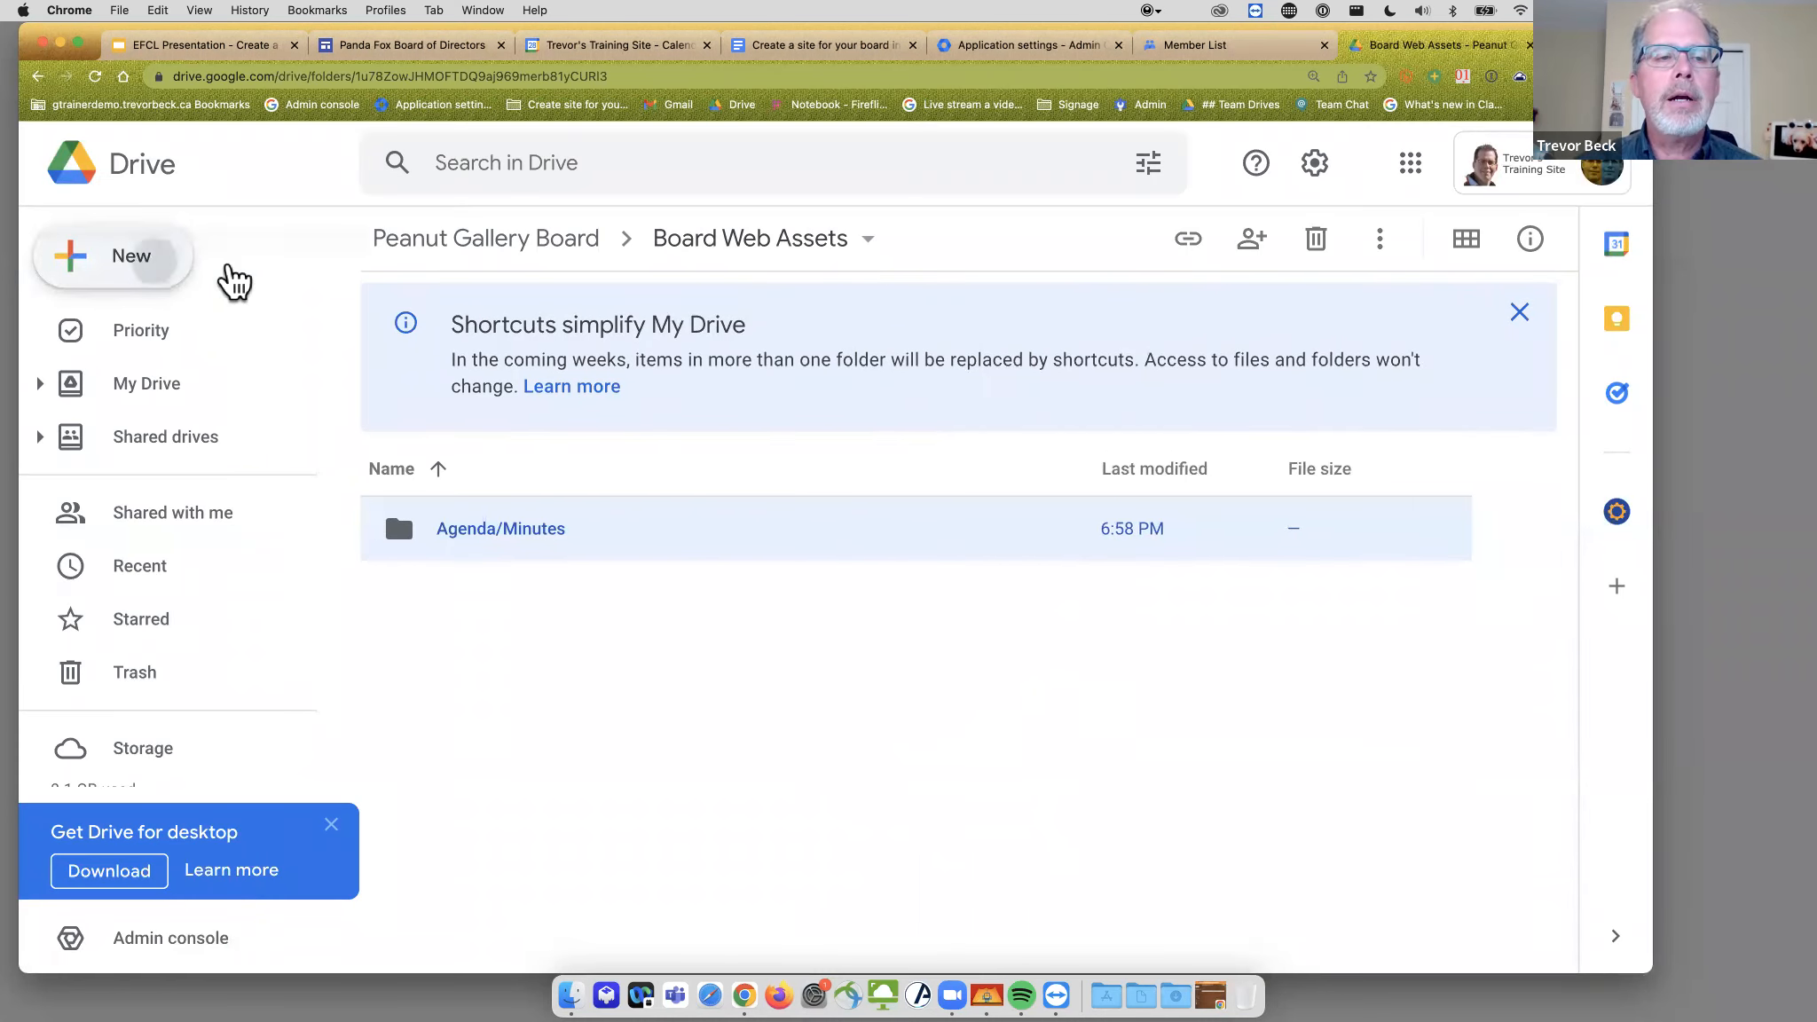
click(178, 267)
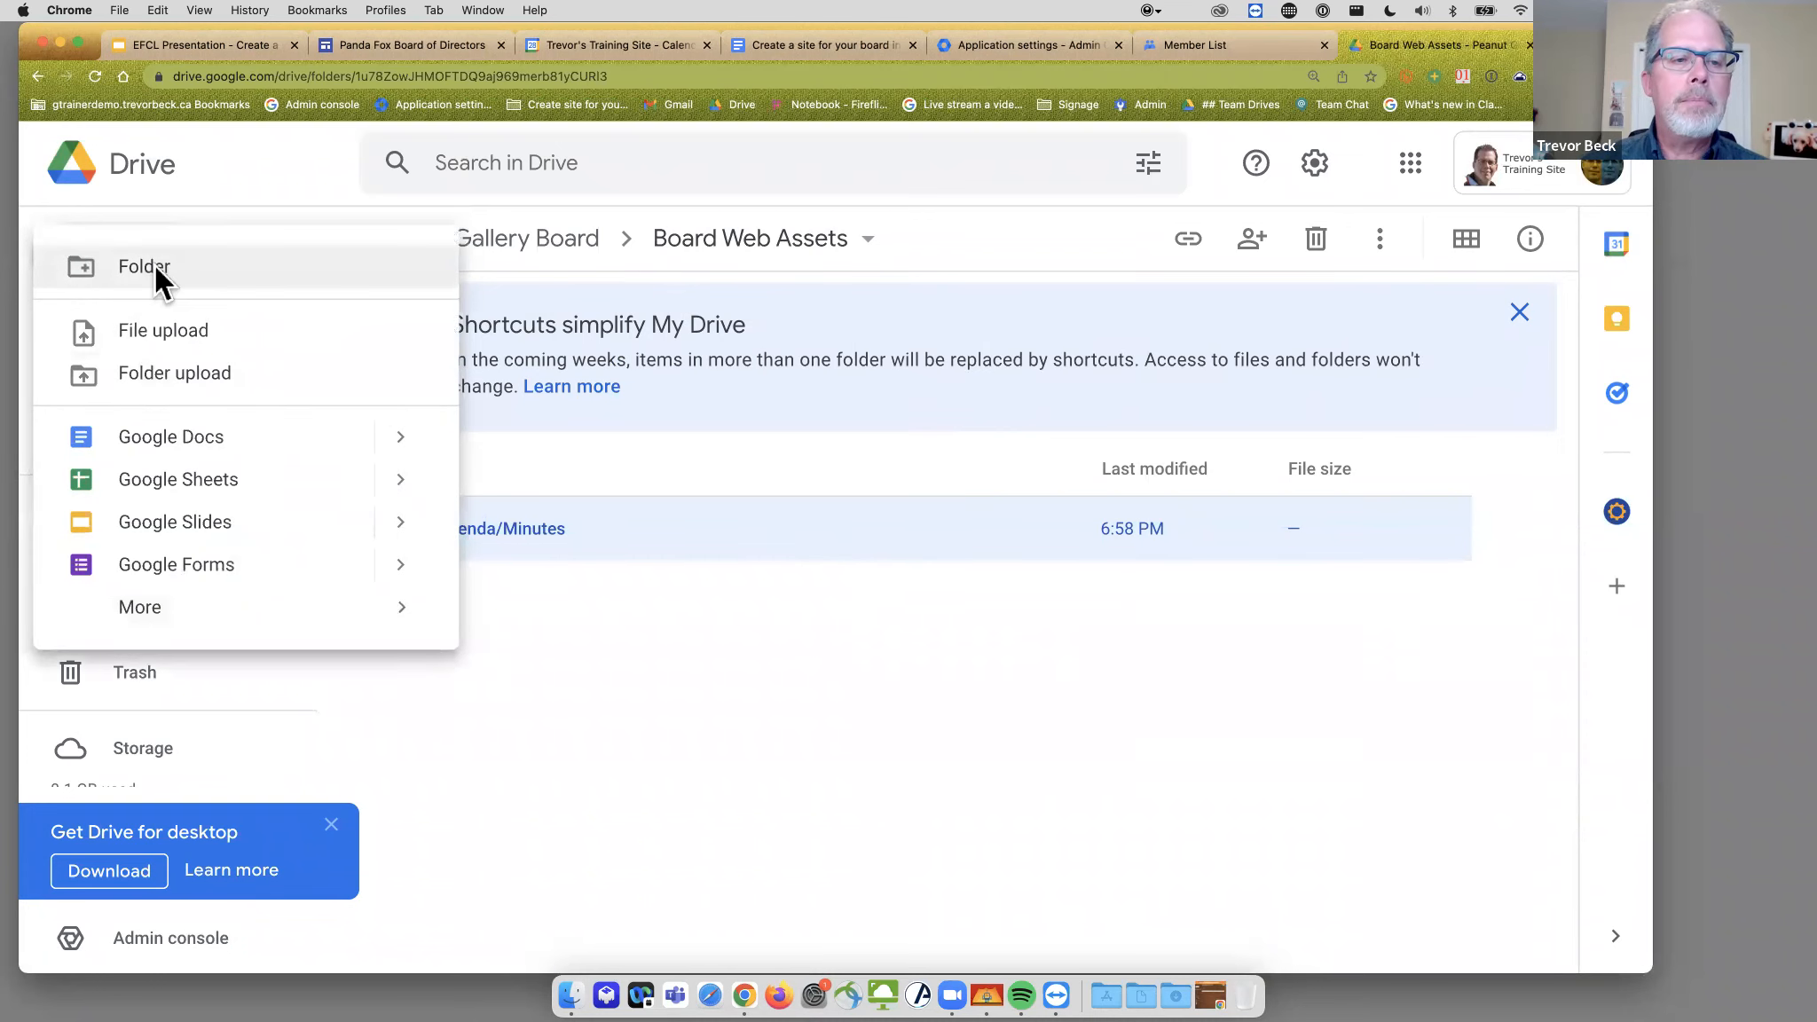
click(155, 265)
text(Policies)
click(1021, 626)
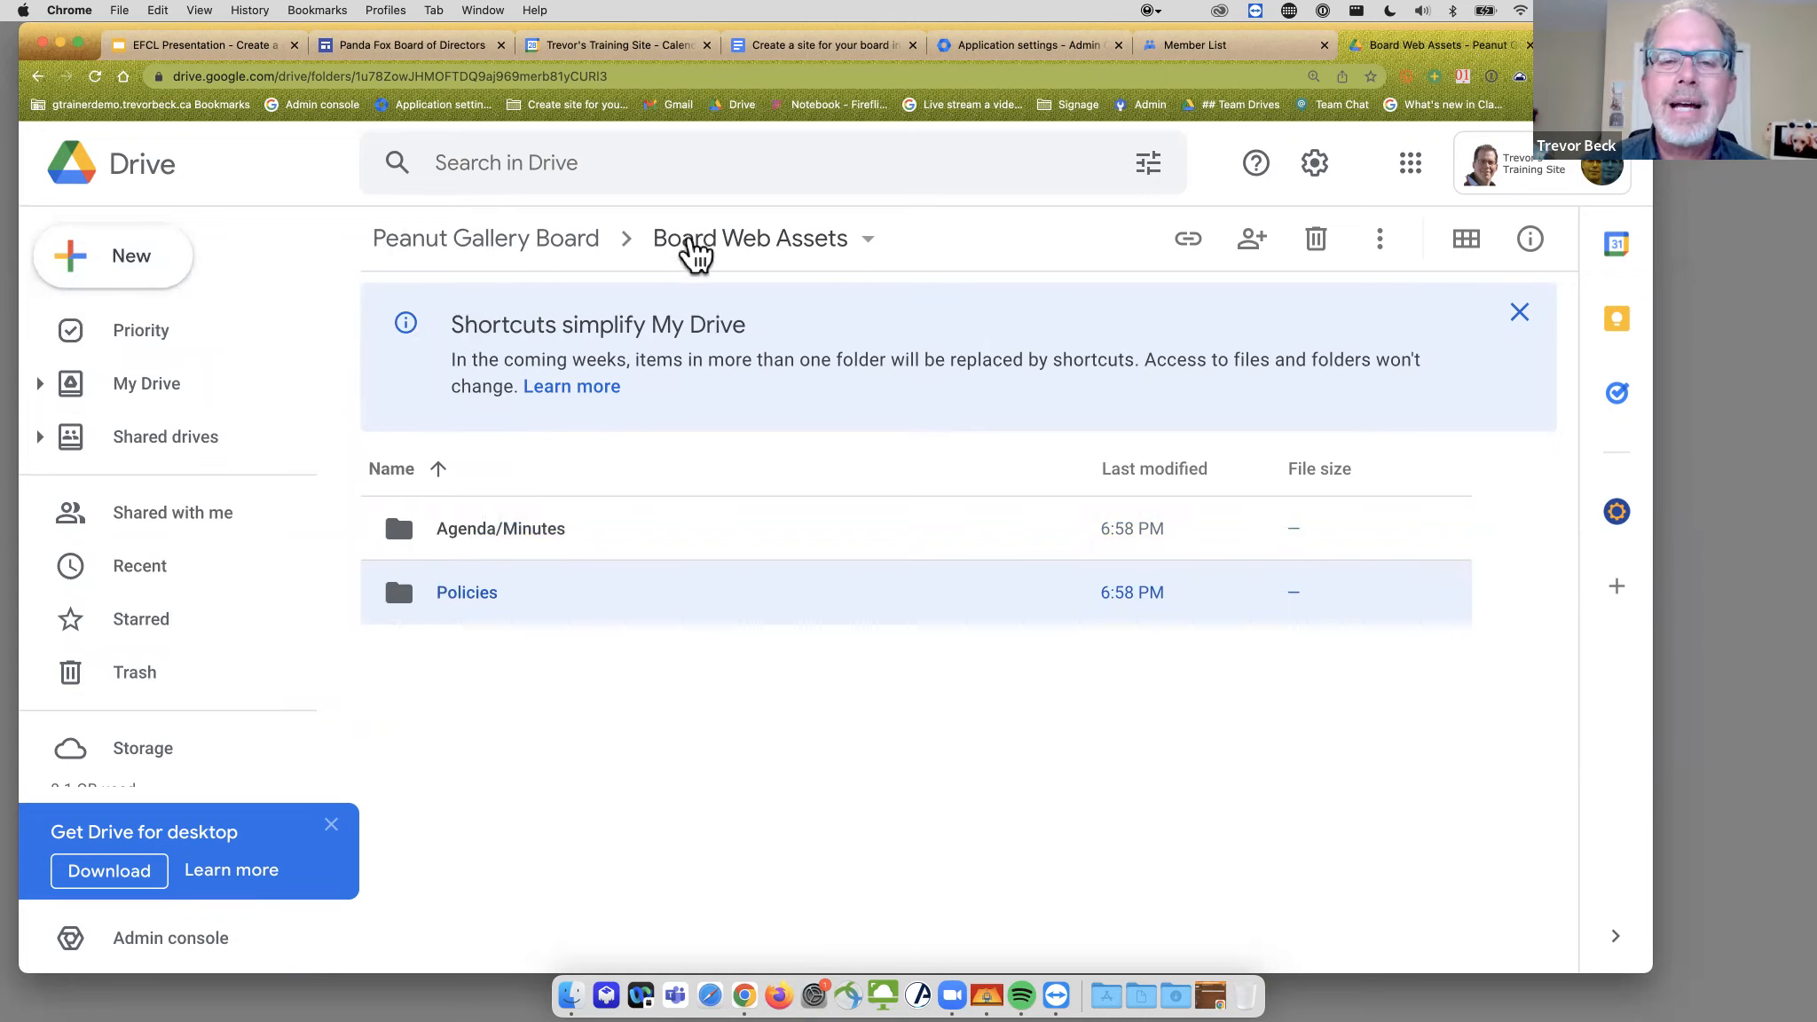
- Open the Share dialog for the Board Web Assets folder in the Peanut Gallery Board drive
click(566, 251)
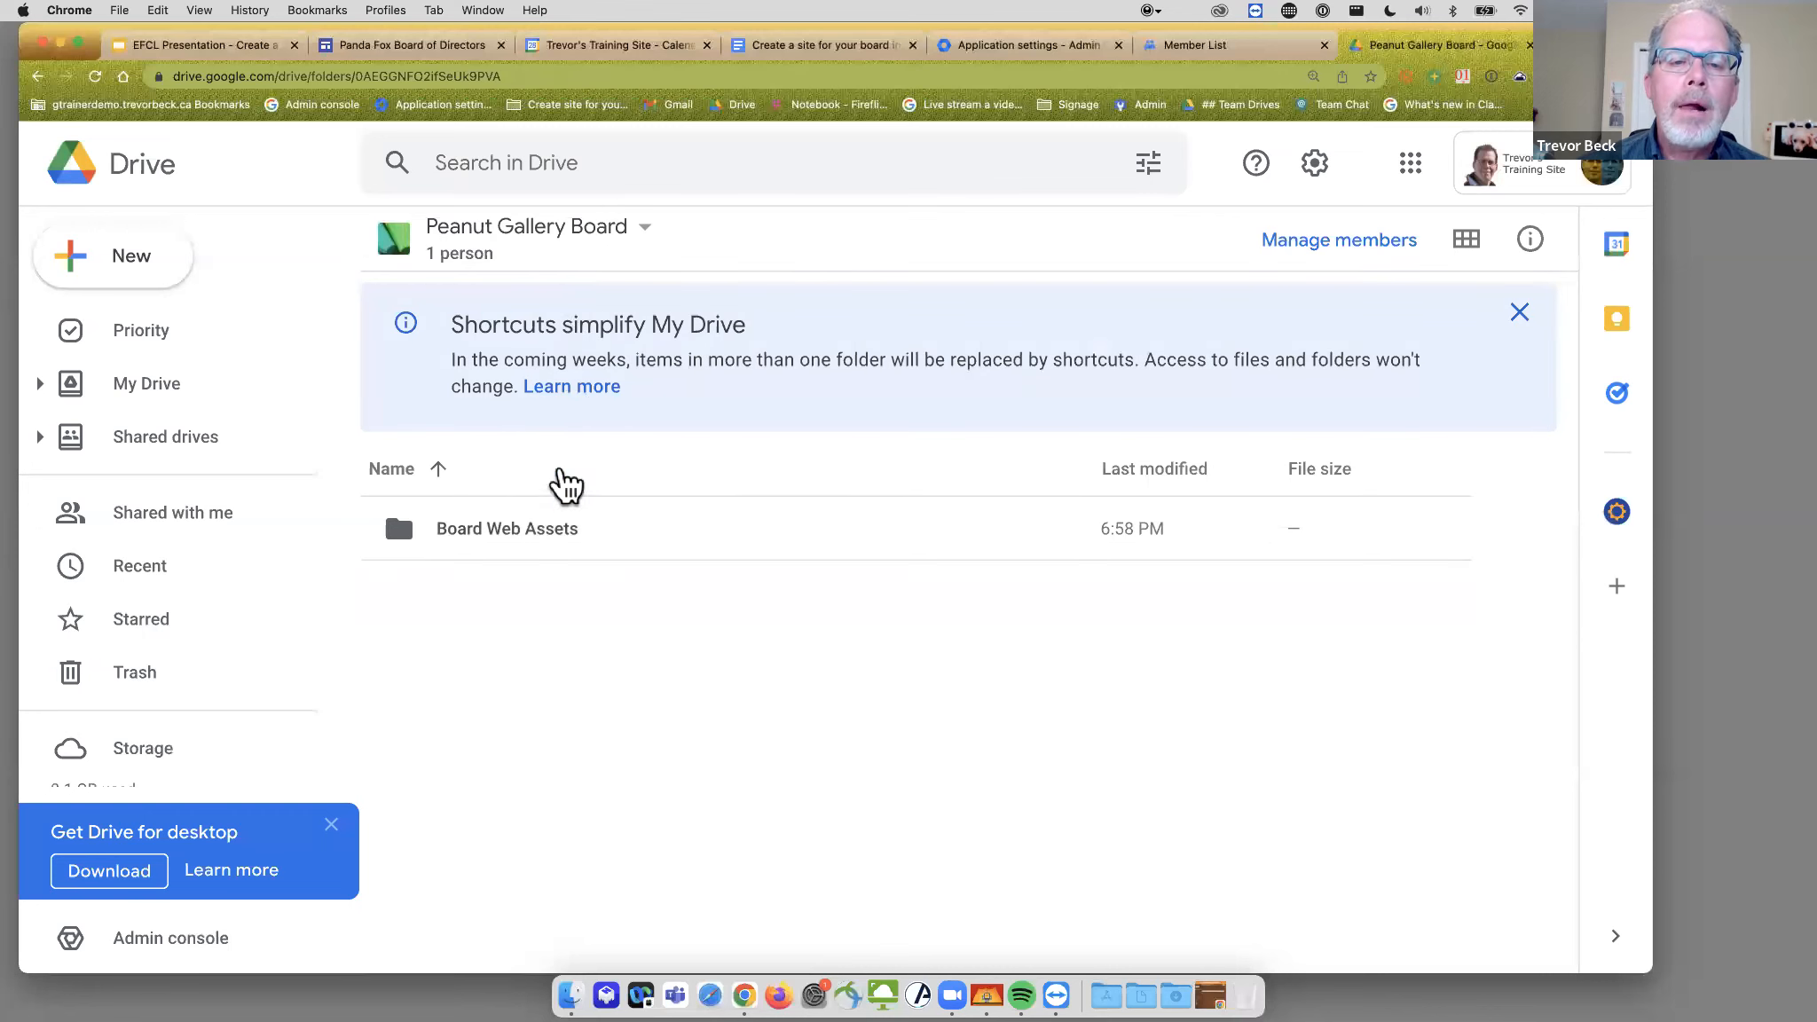
click(554, 528)
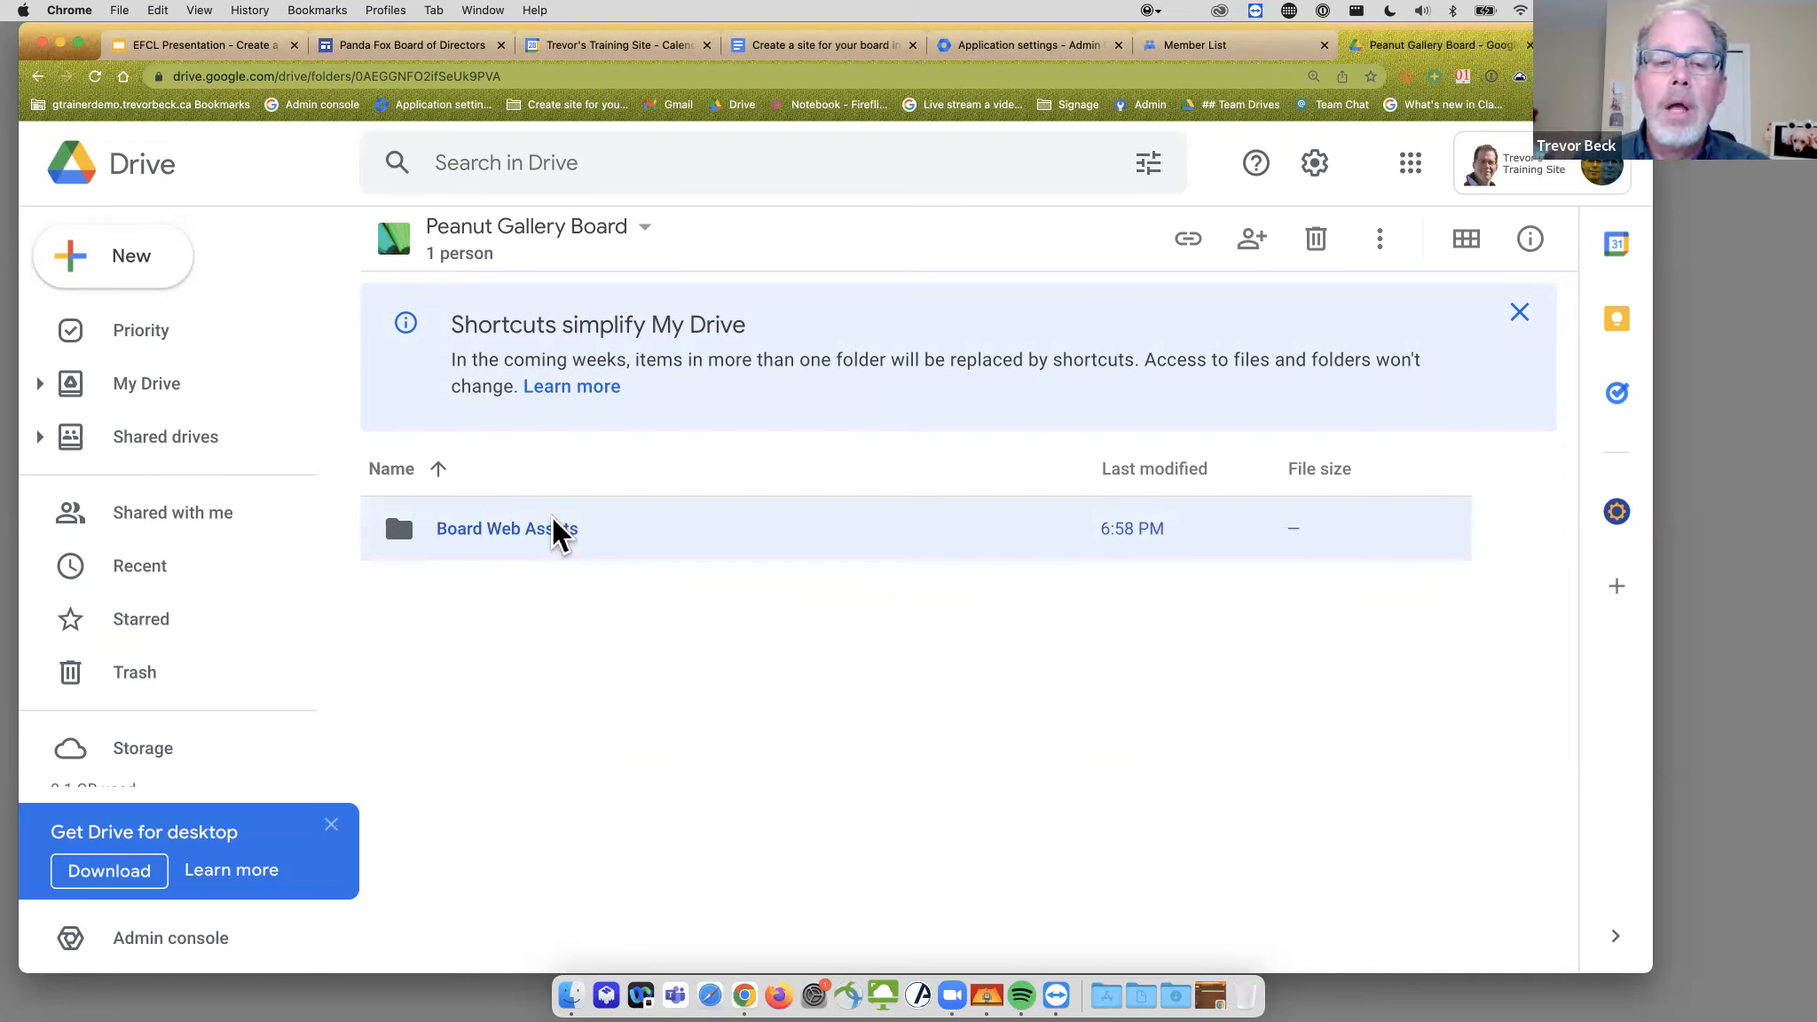
right_click(450, 540)
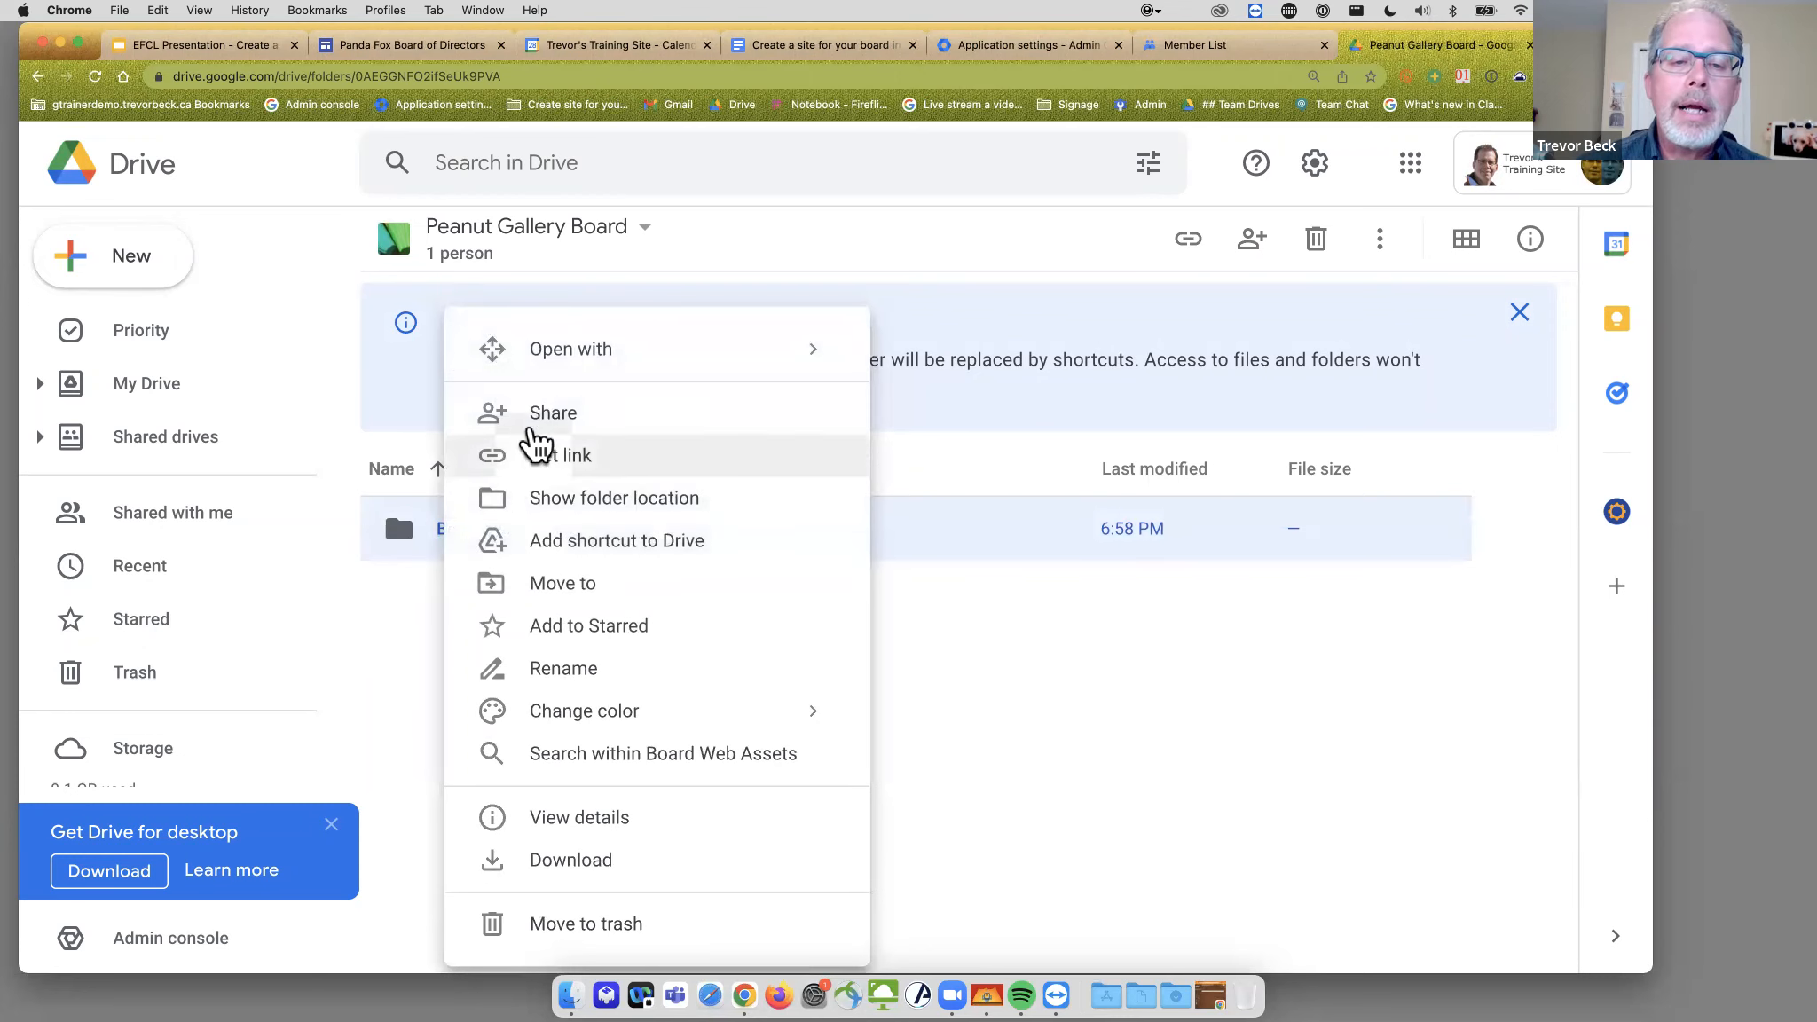
click(541, 432)
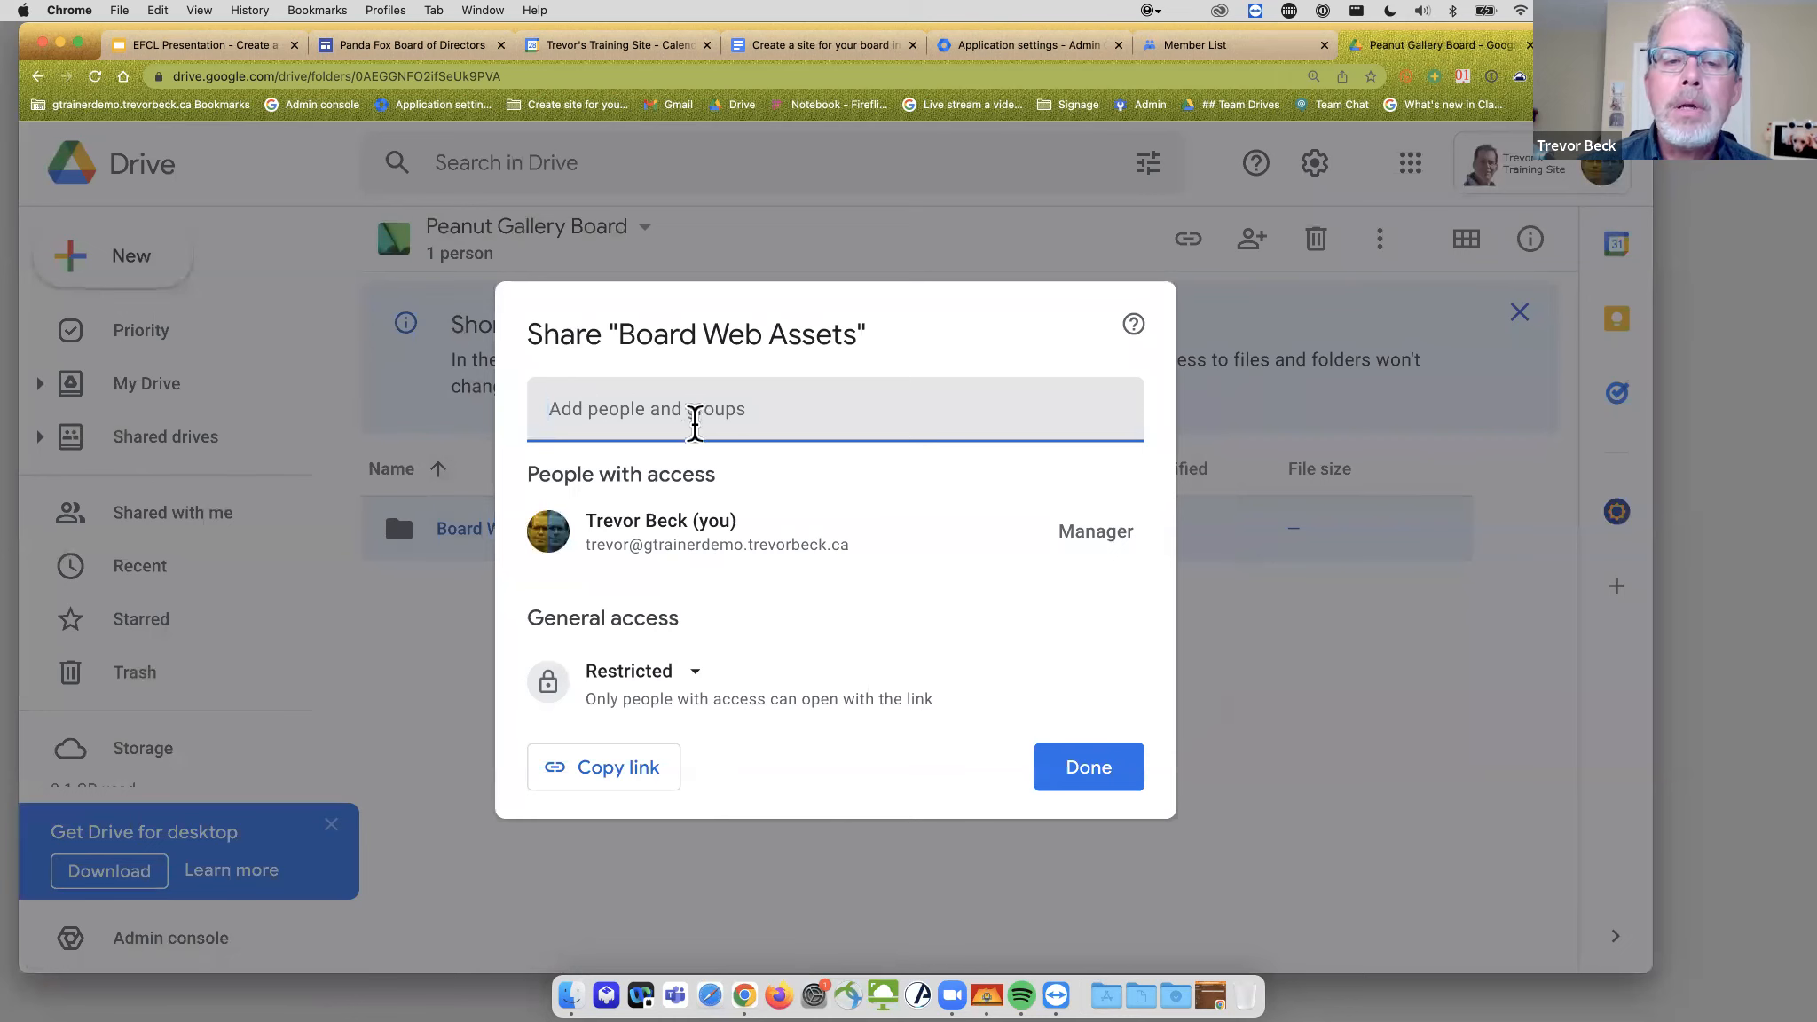
click(695, 420)
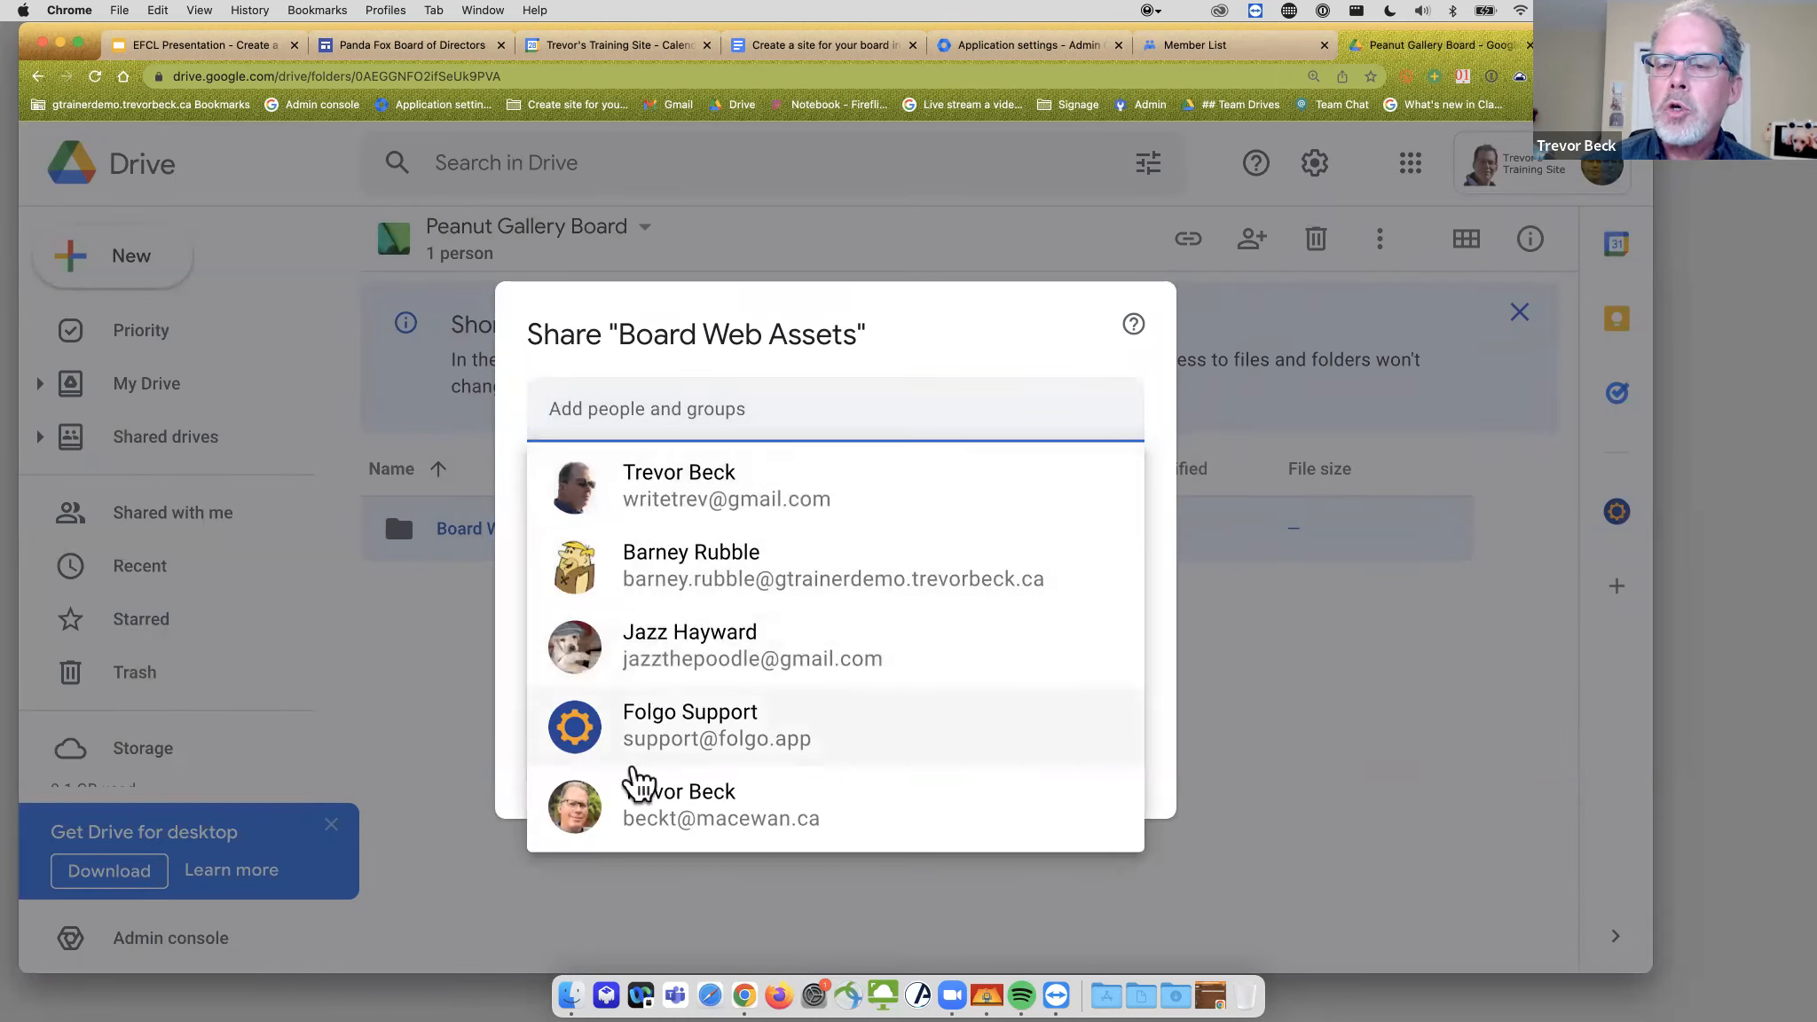
click(1076, 339)
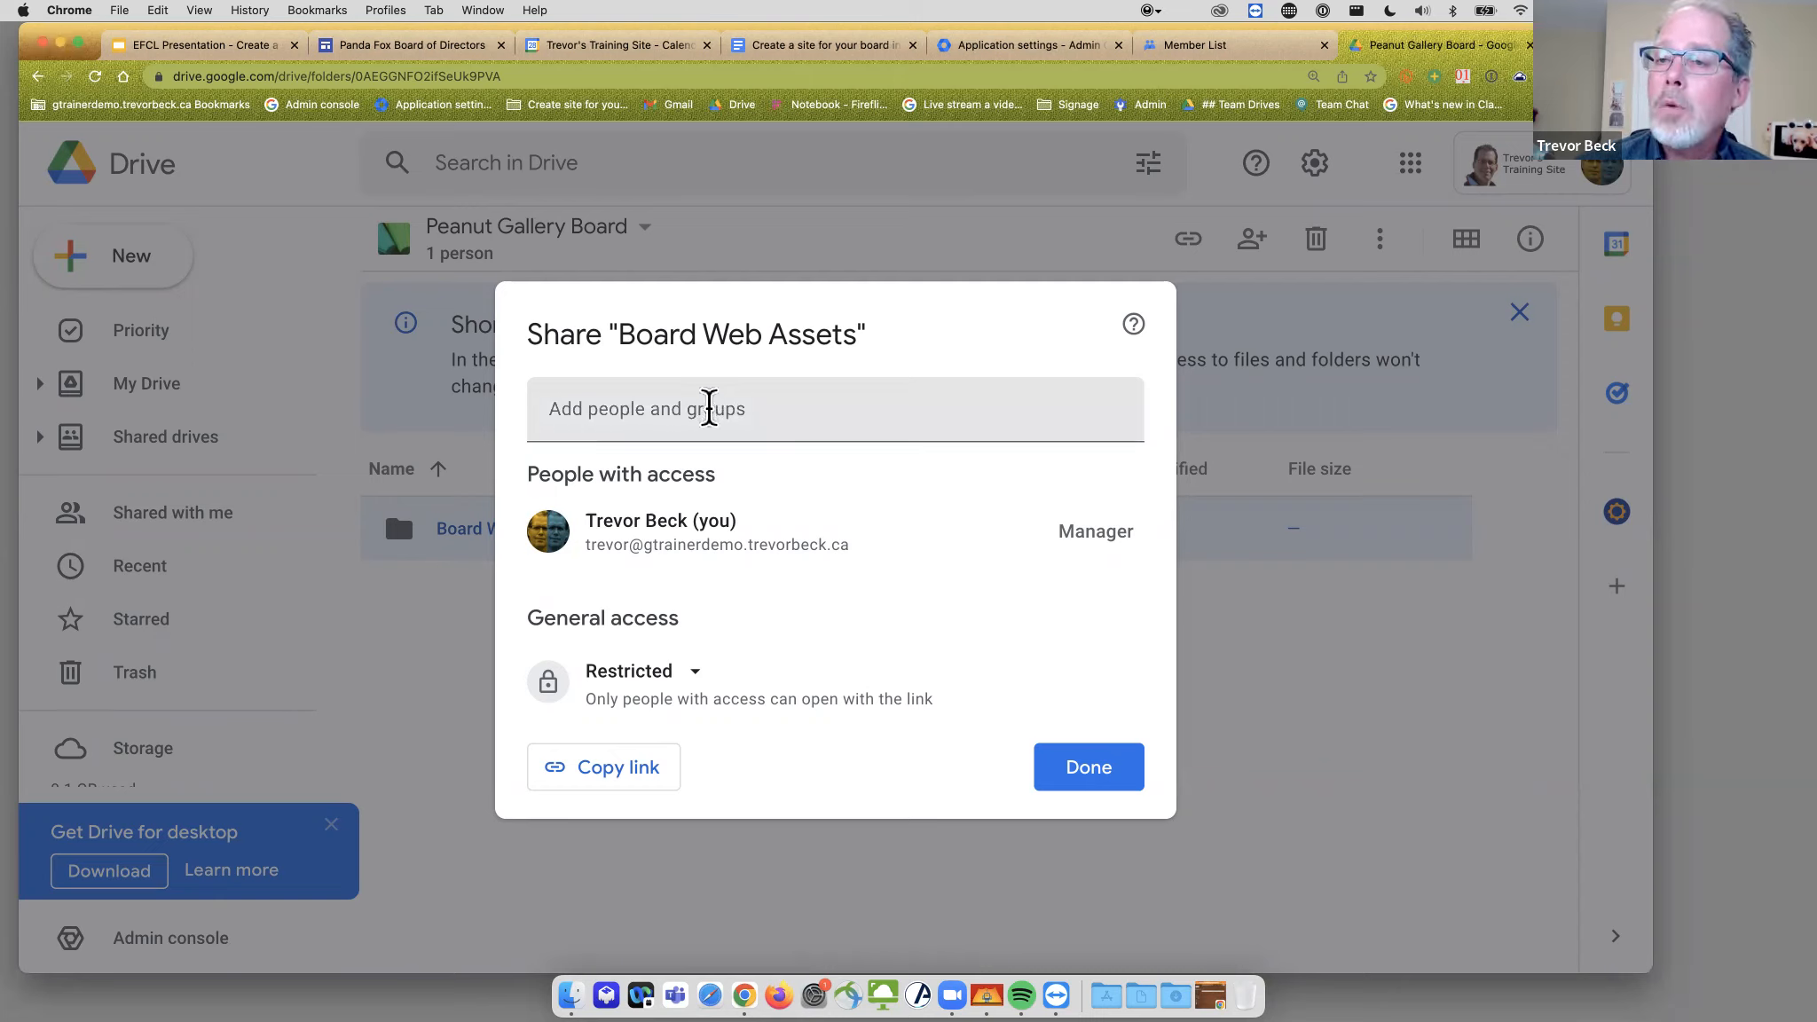
- Share Board Web Assets with the Peanut Gallery Board group as Commenter
click(881, 407)
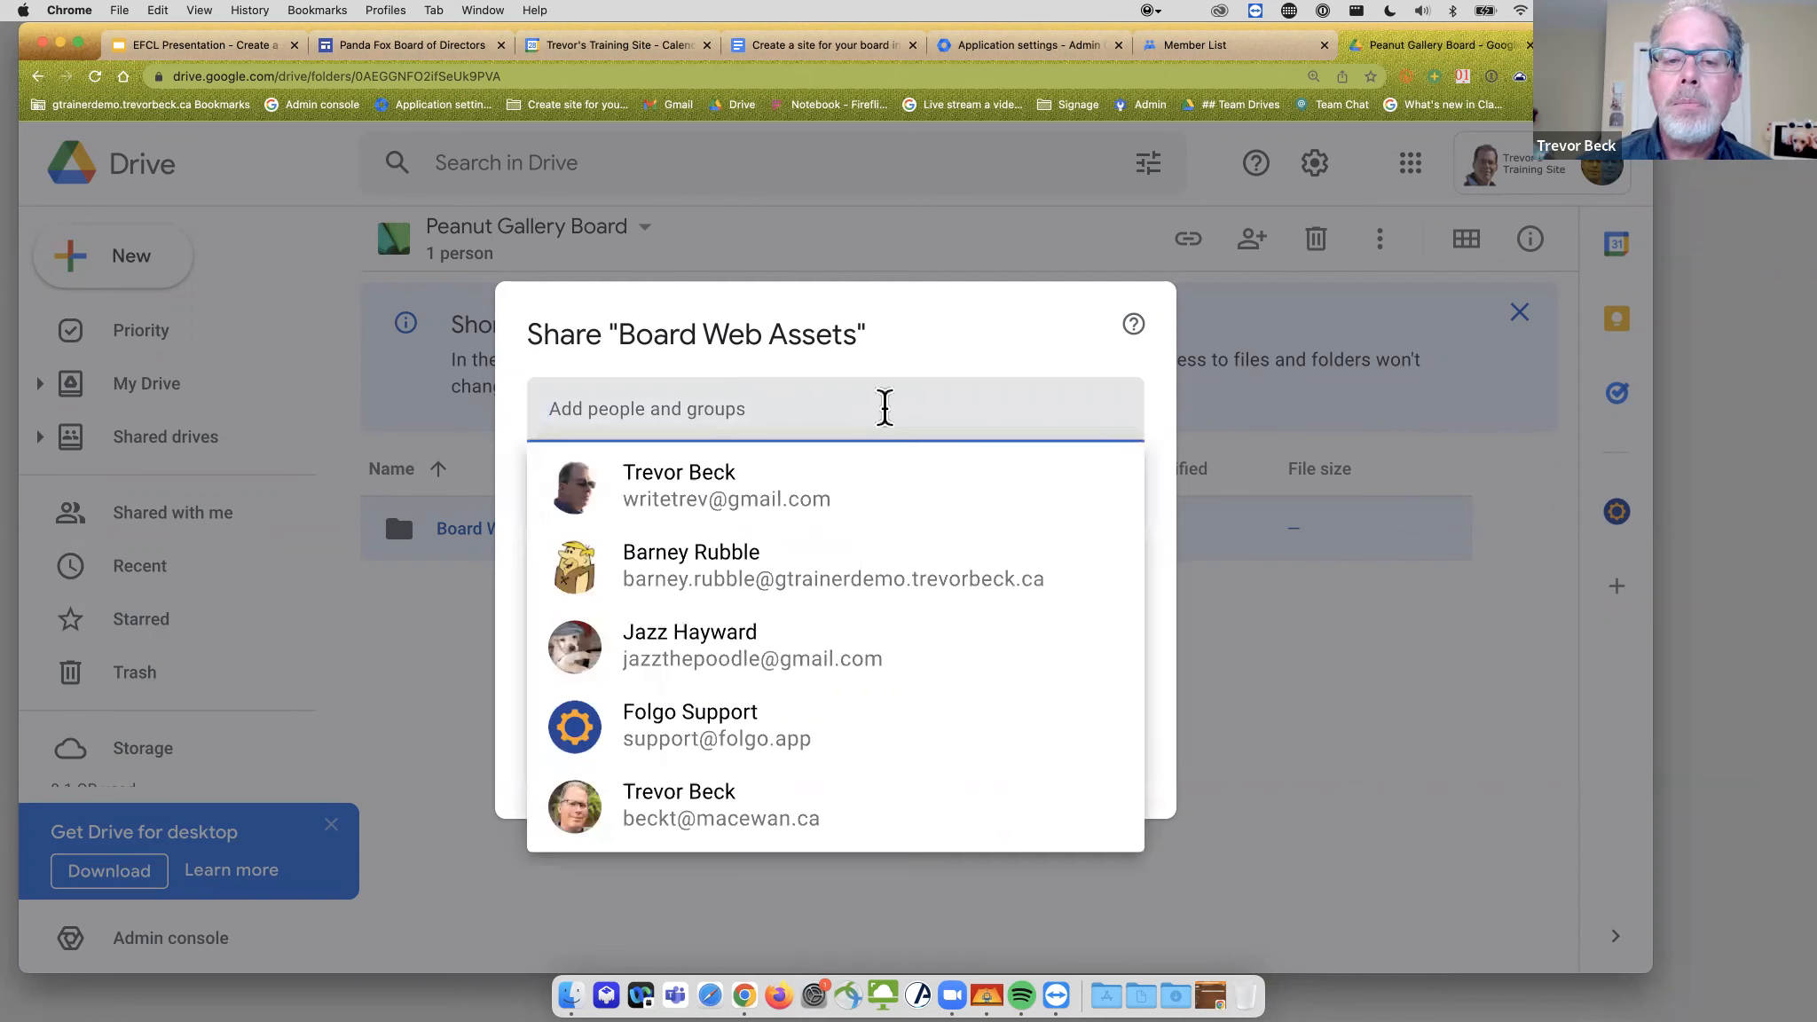
text(pean)
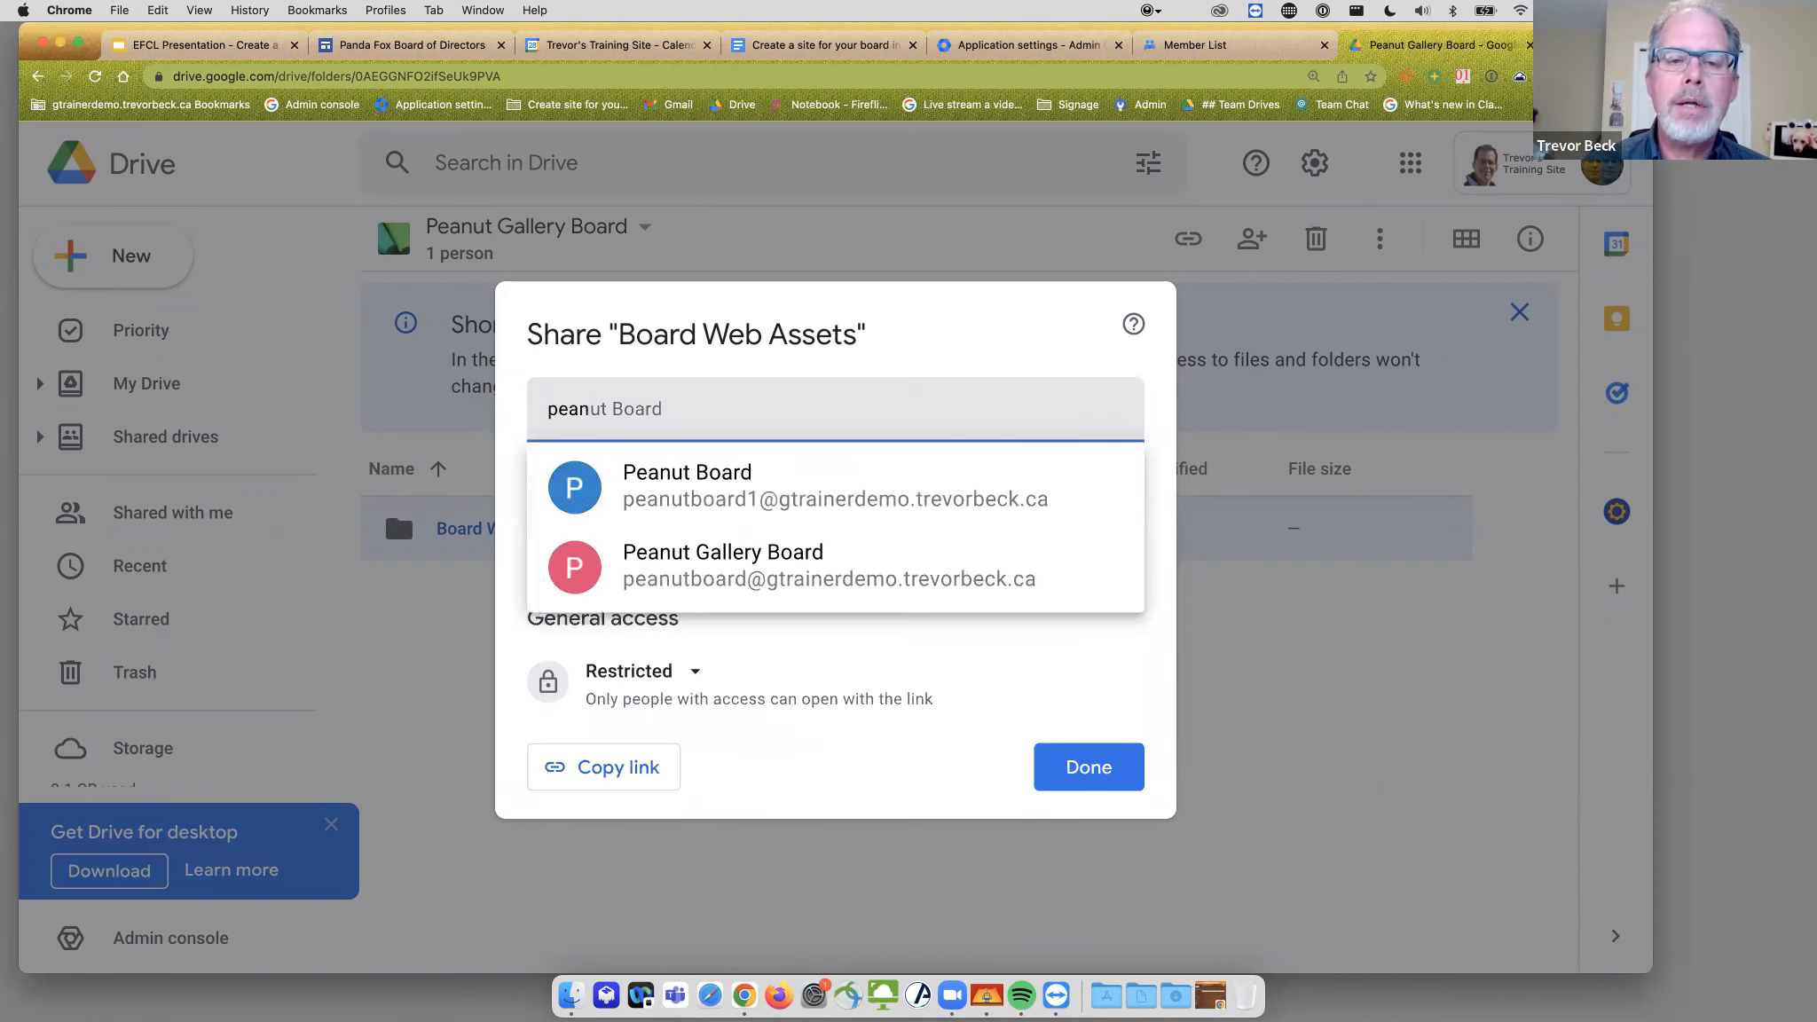
click(790, 586)
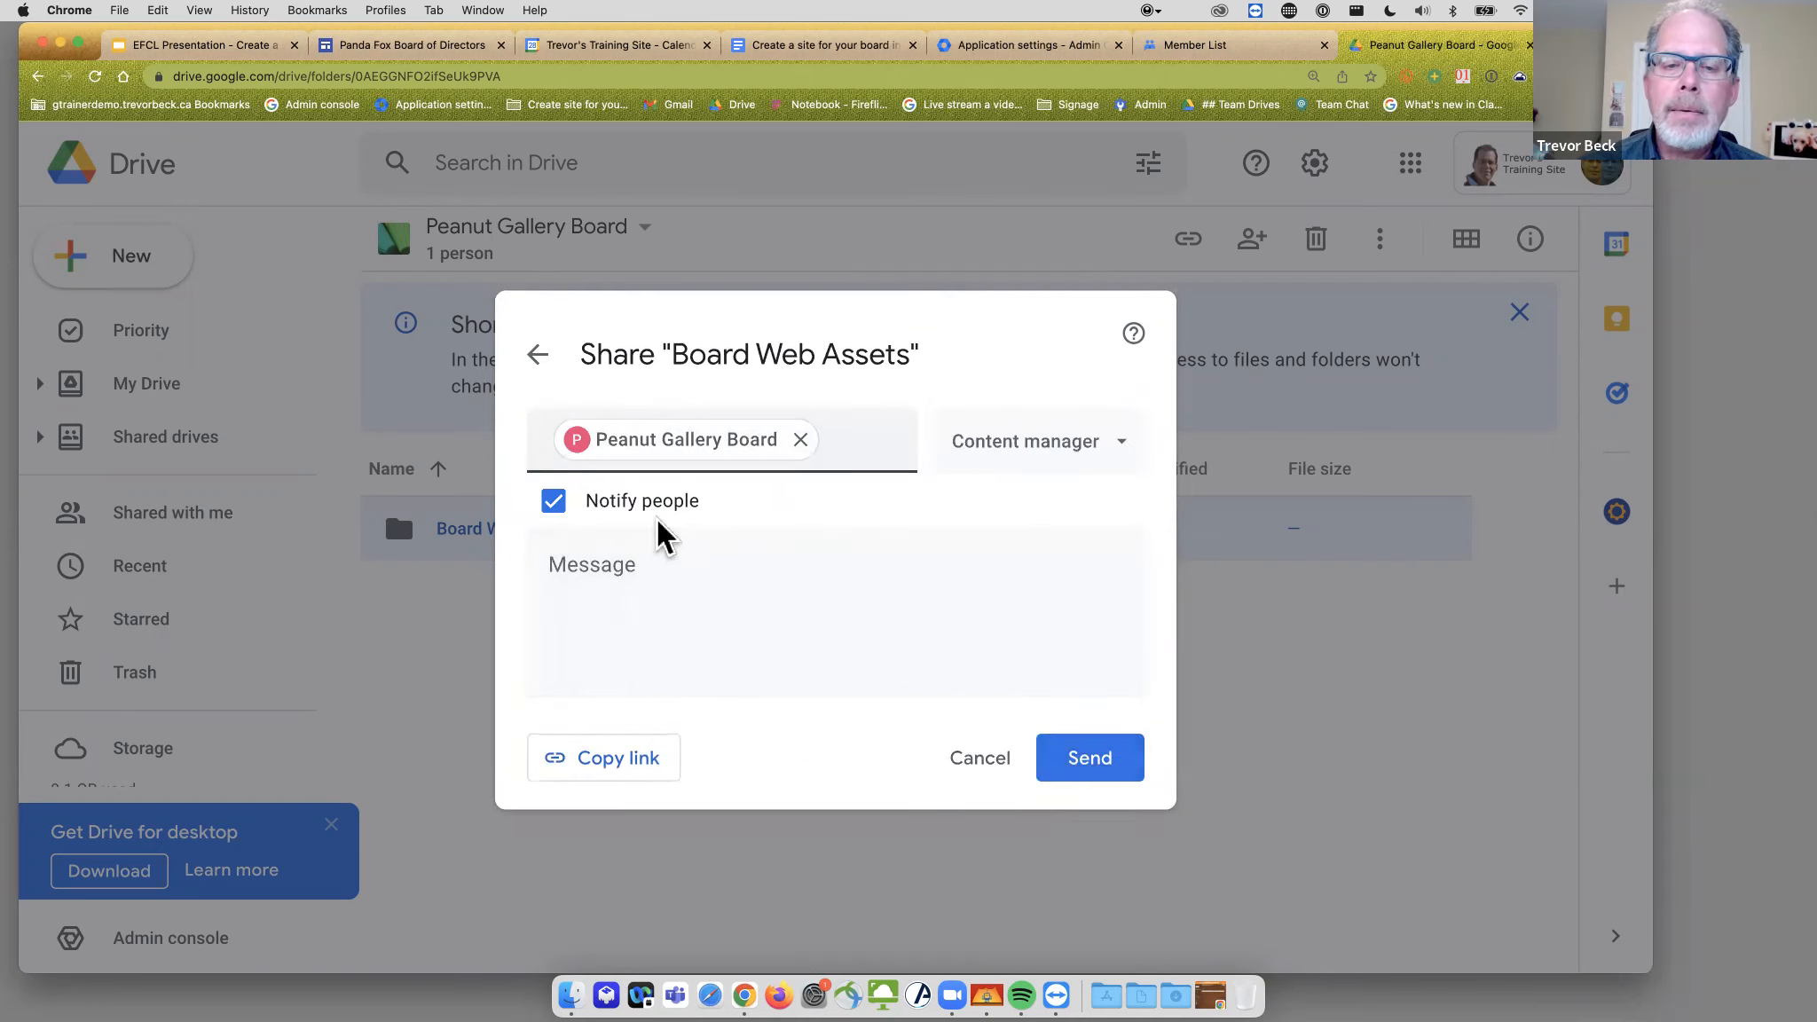
click(1021, 453)
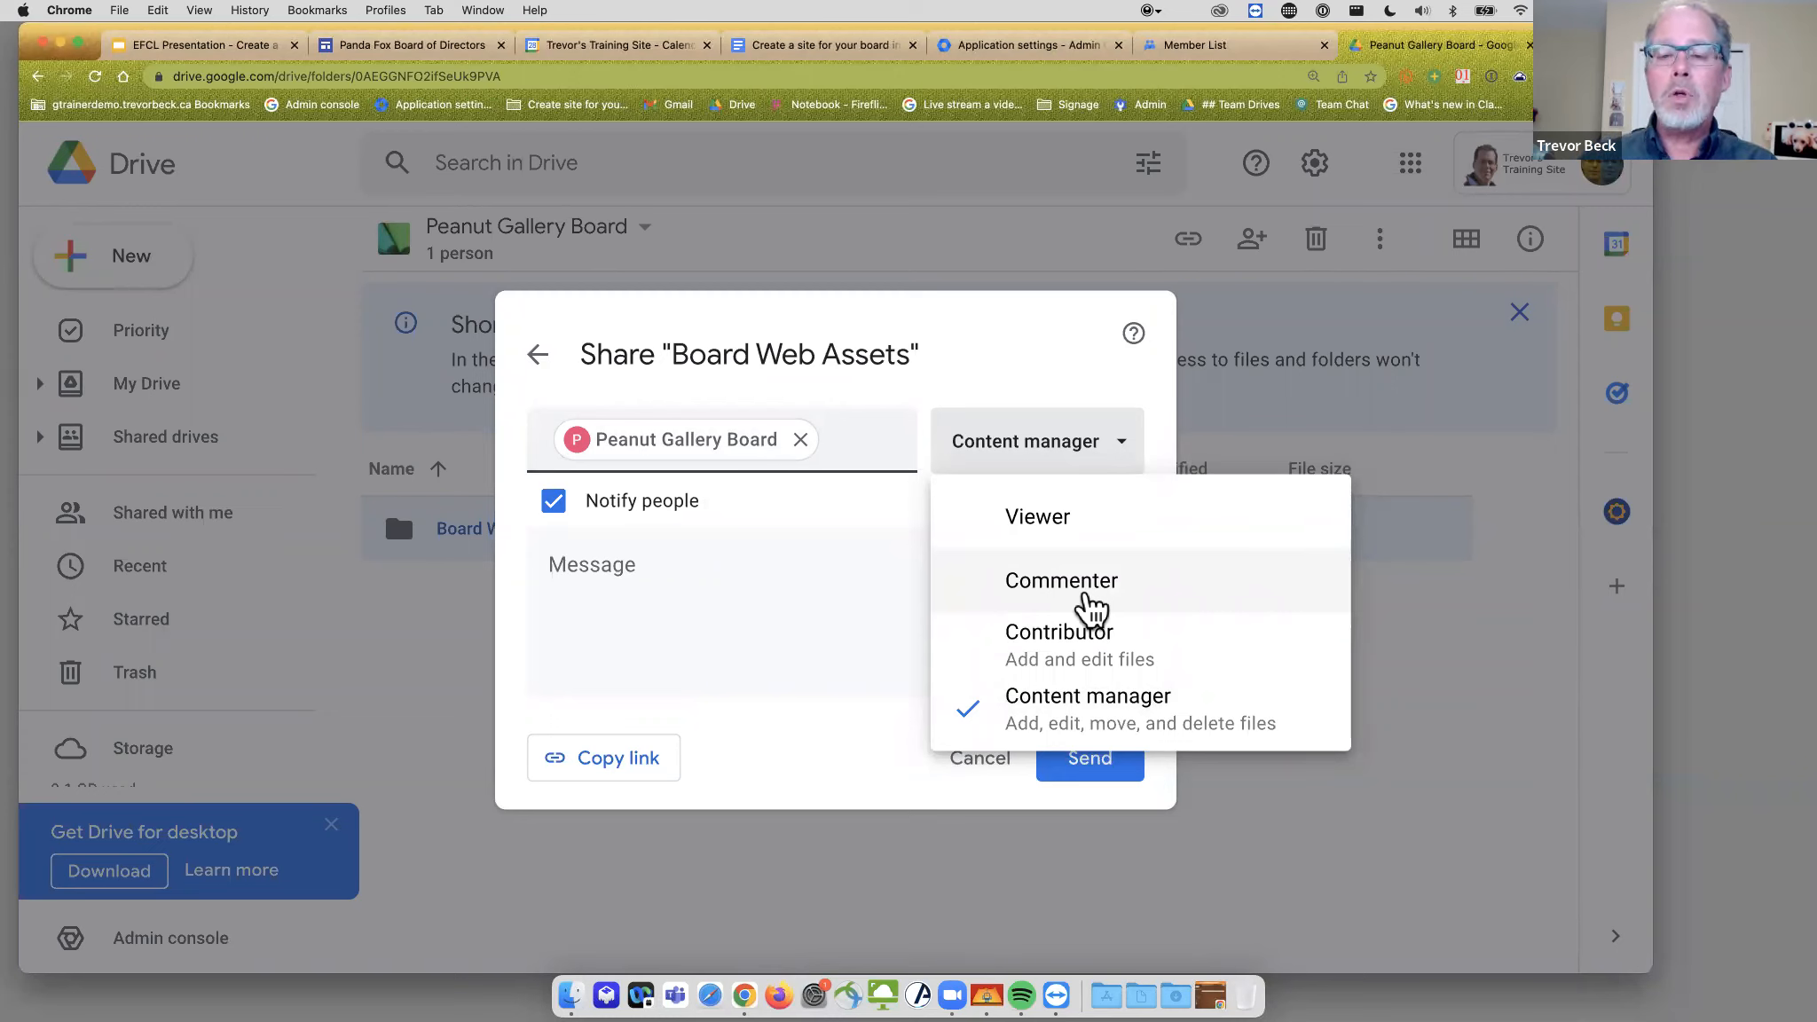
click(1091, 604)
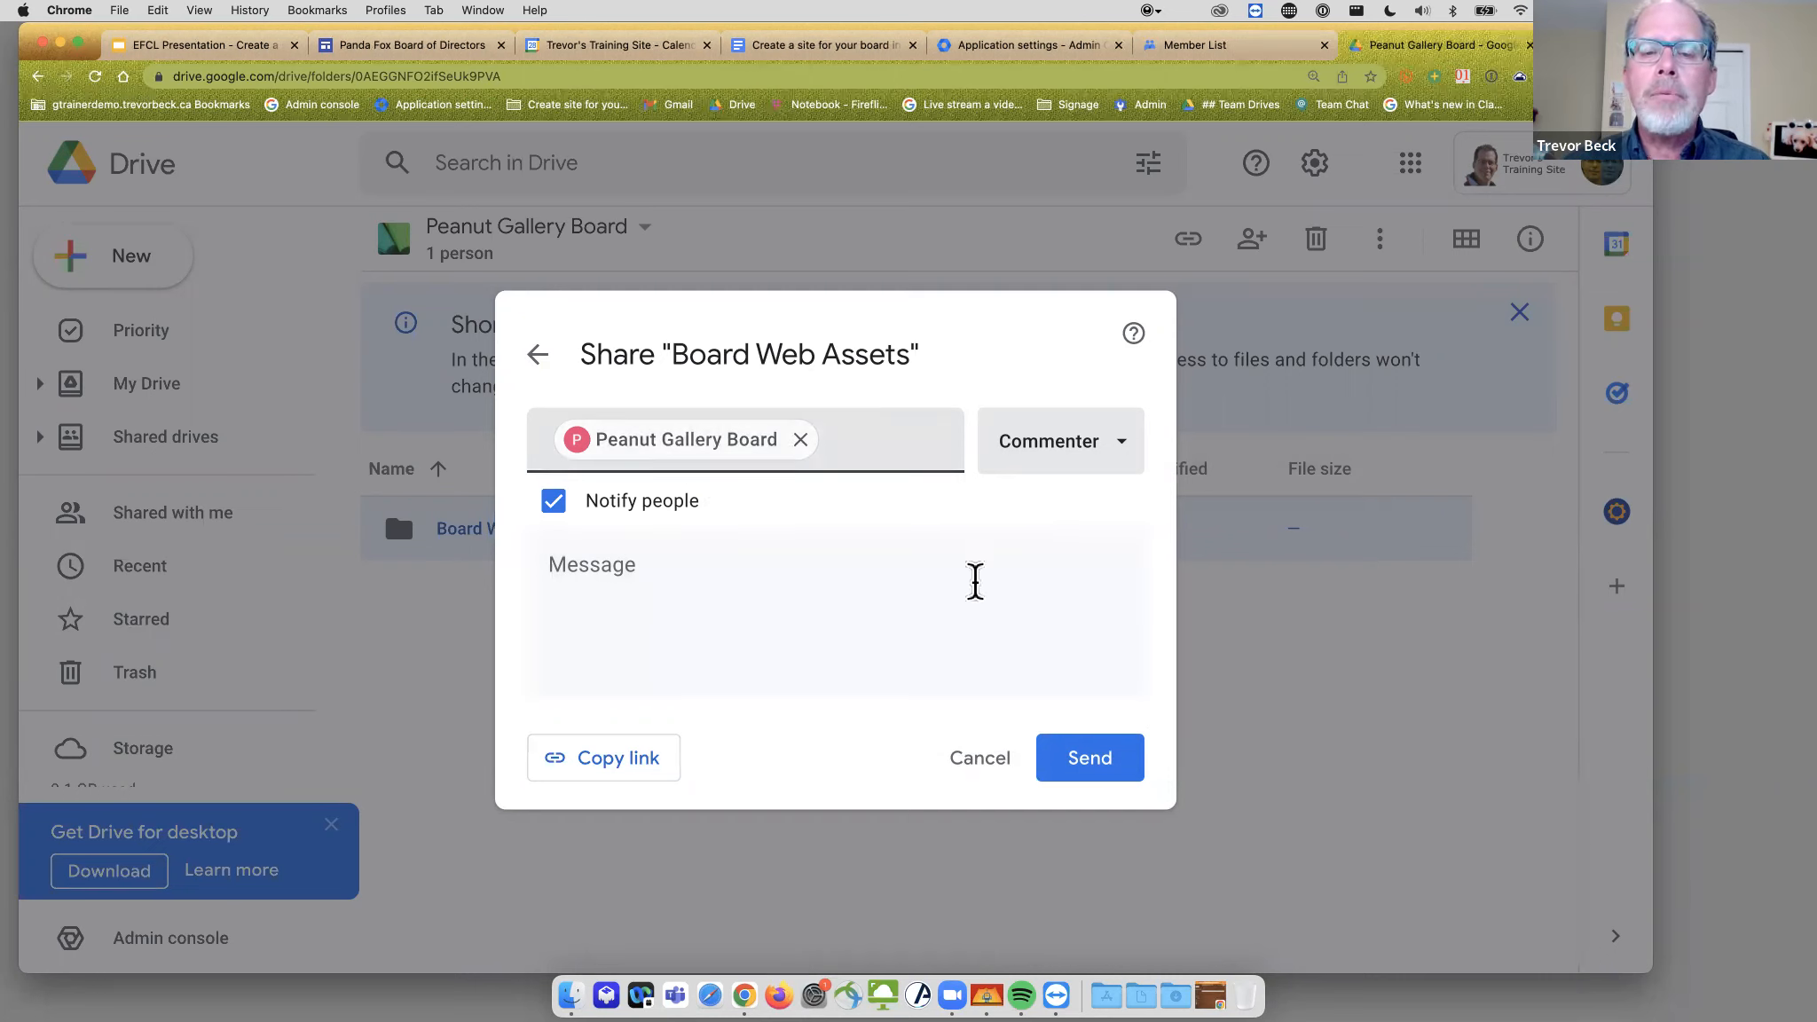
click(1077, 773)
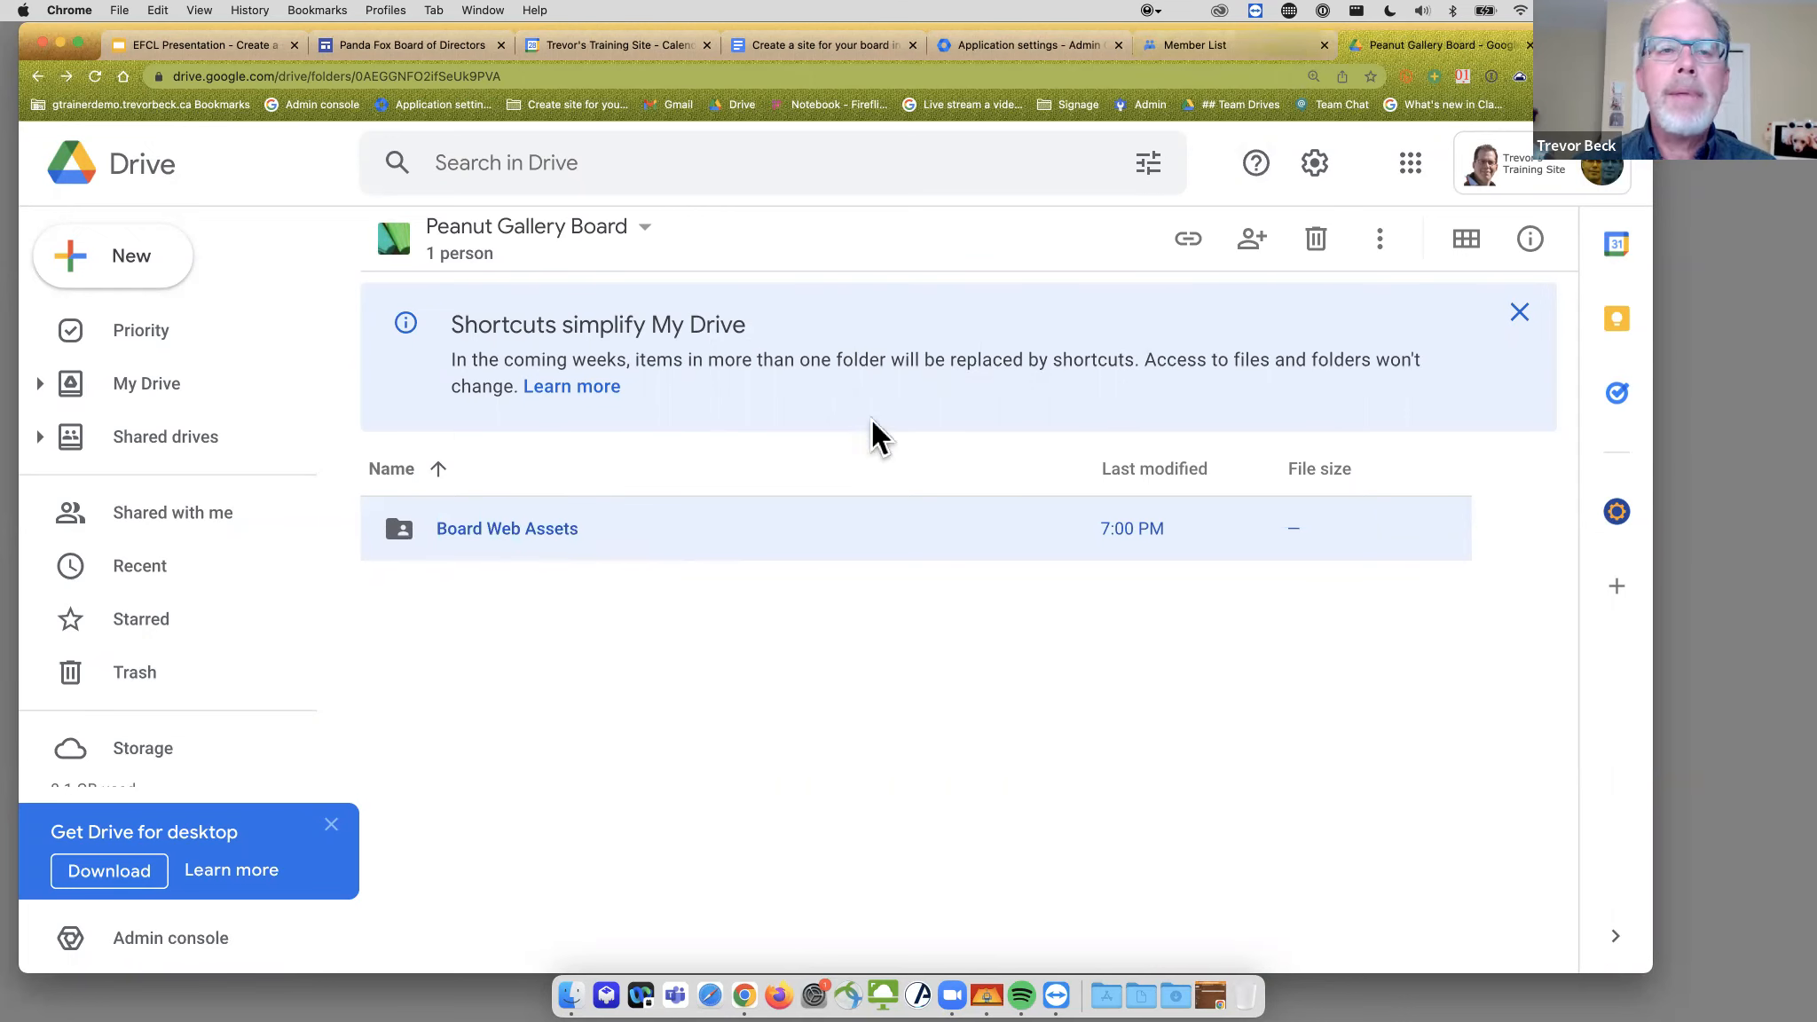
- Open a second Chrome profile window and load Google Drive there
click(316, 9)
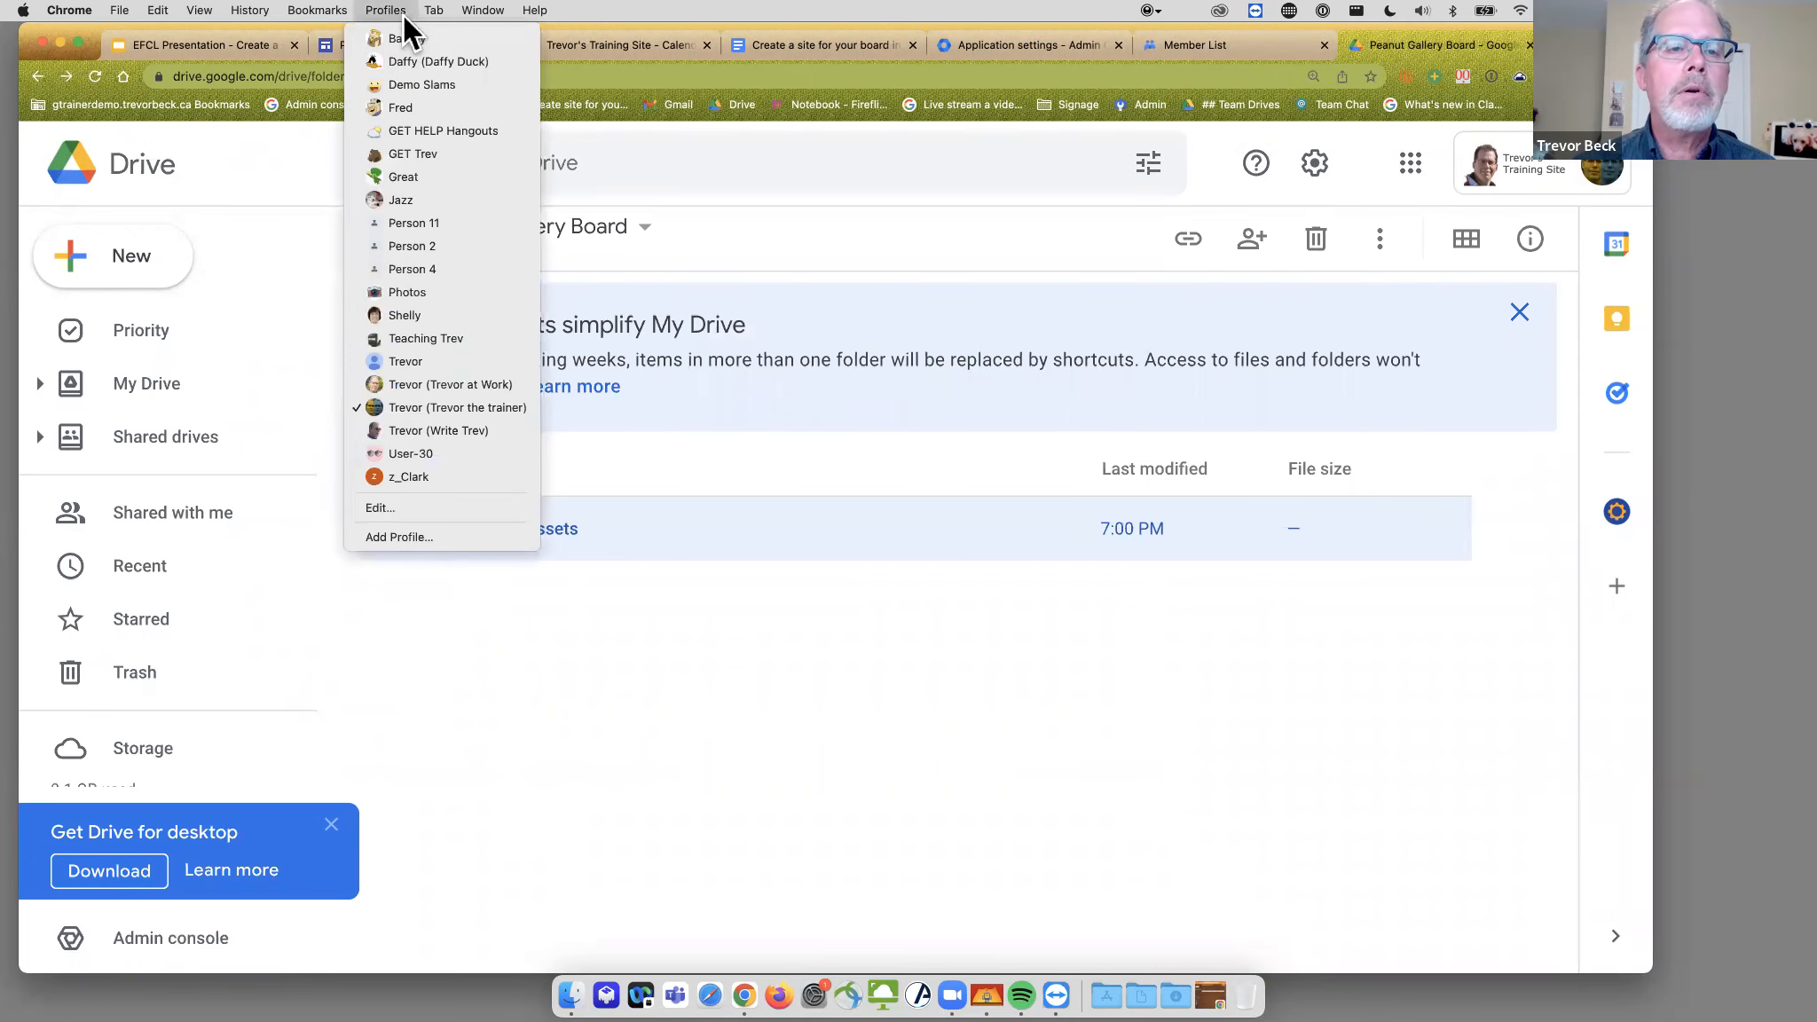
click(403, 35)
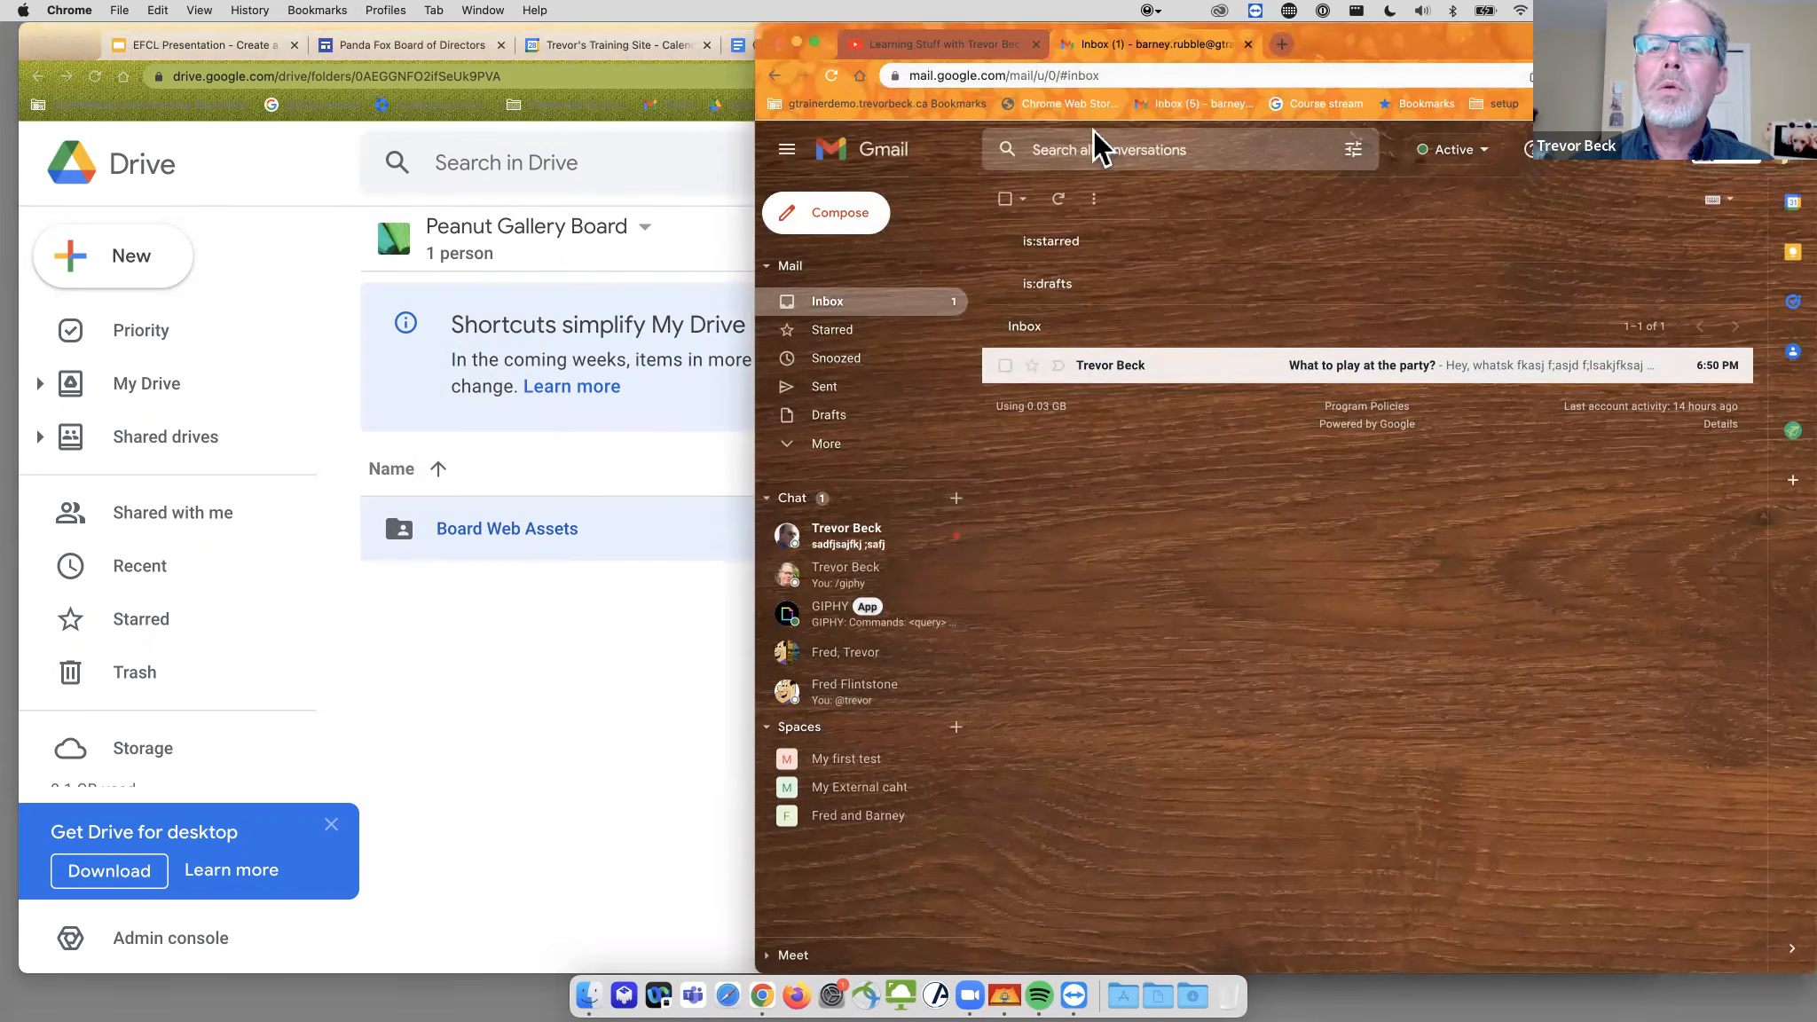
click(1156, 75)
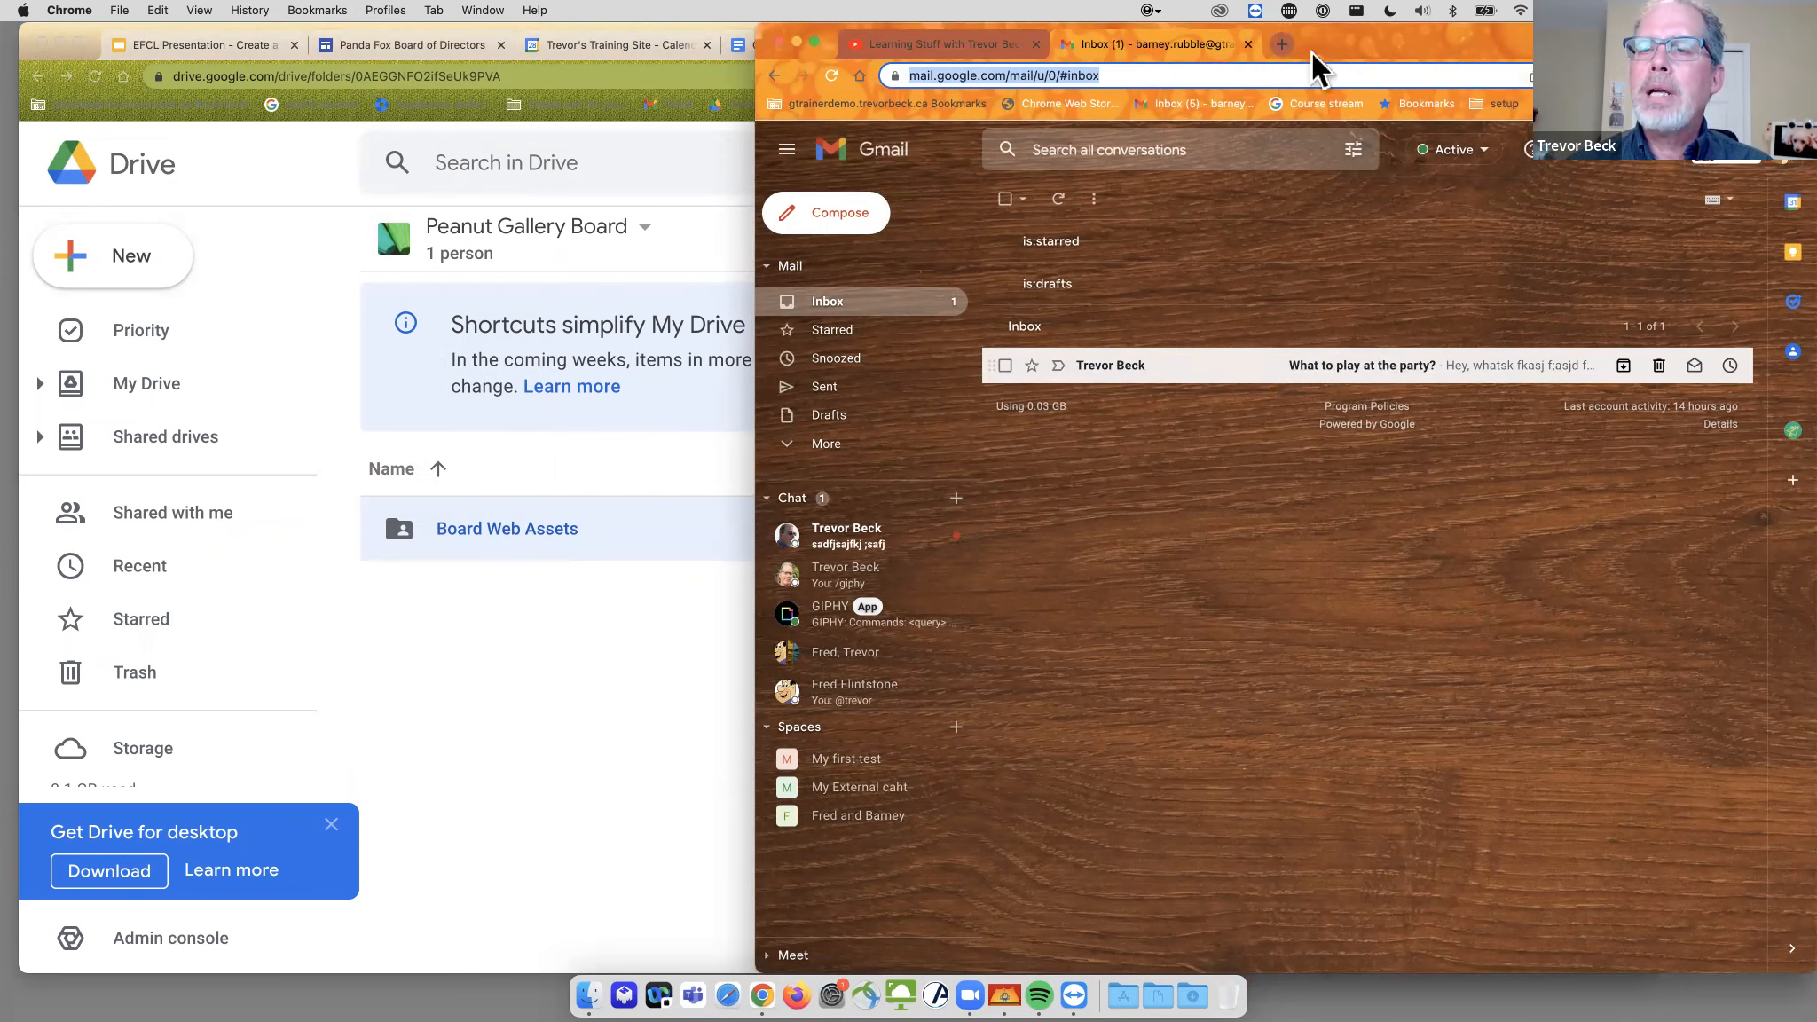
click(1283, 41)
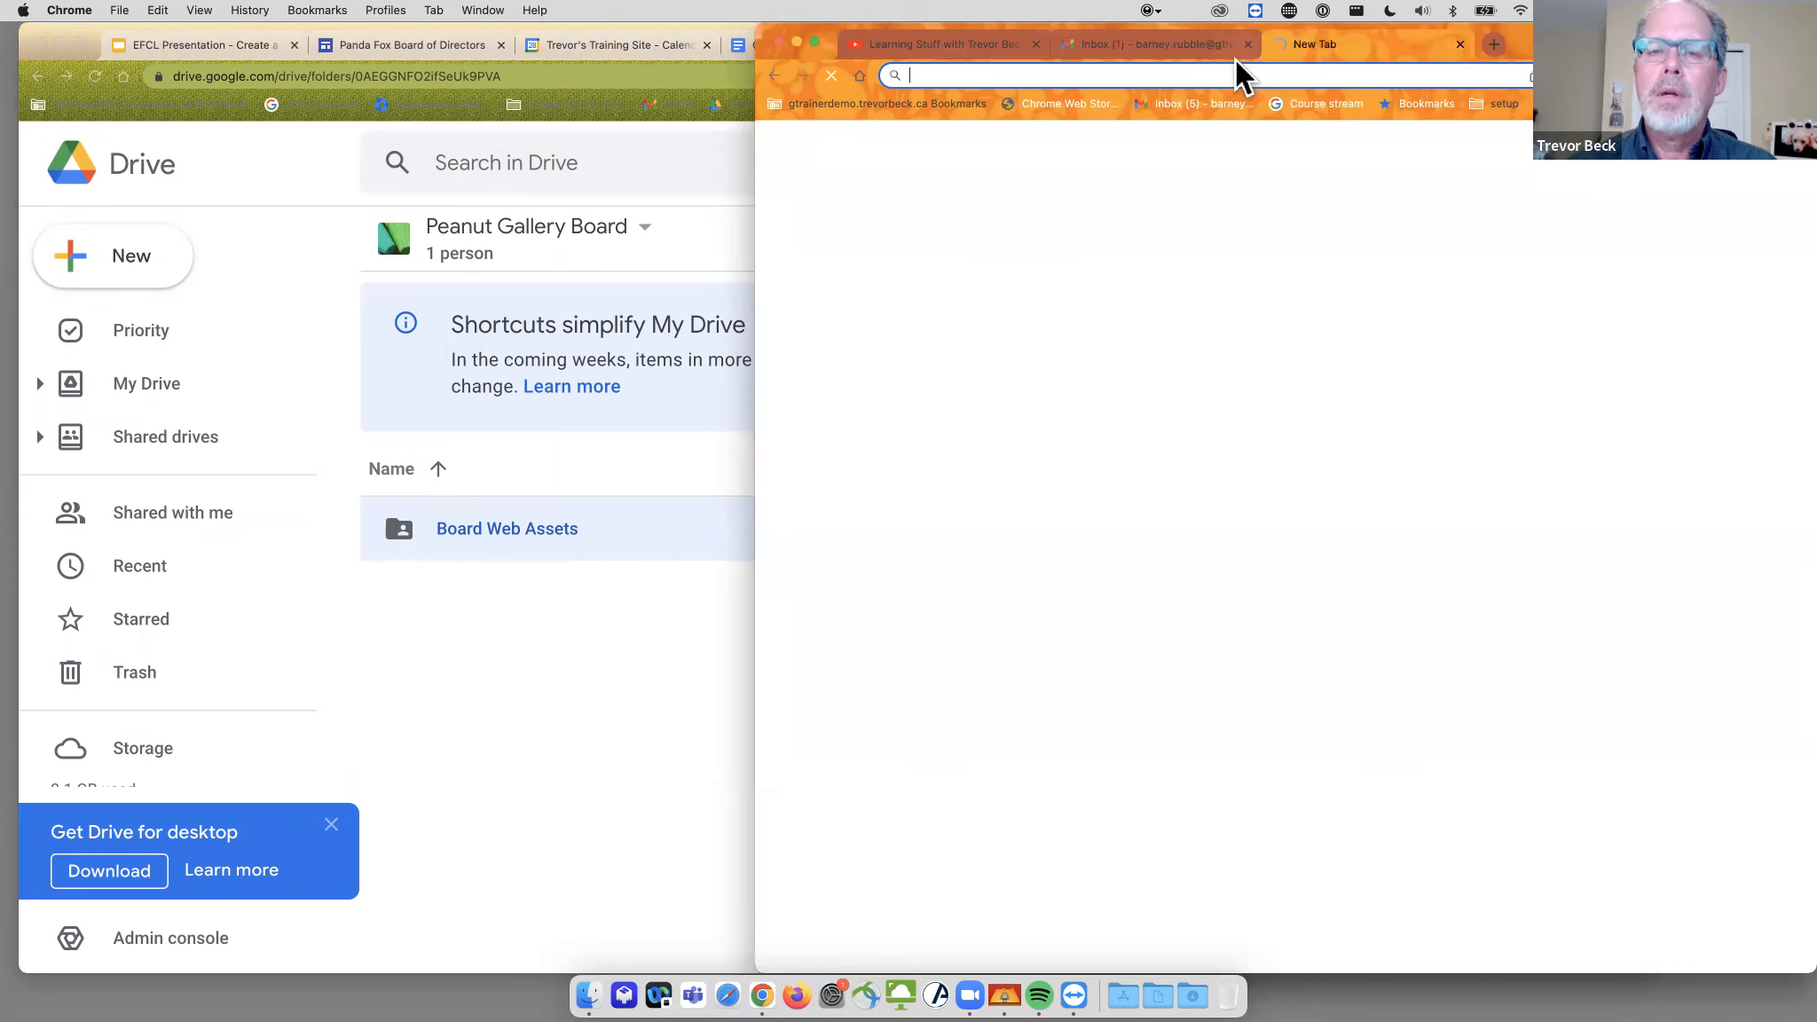
text(drive.google.com)
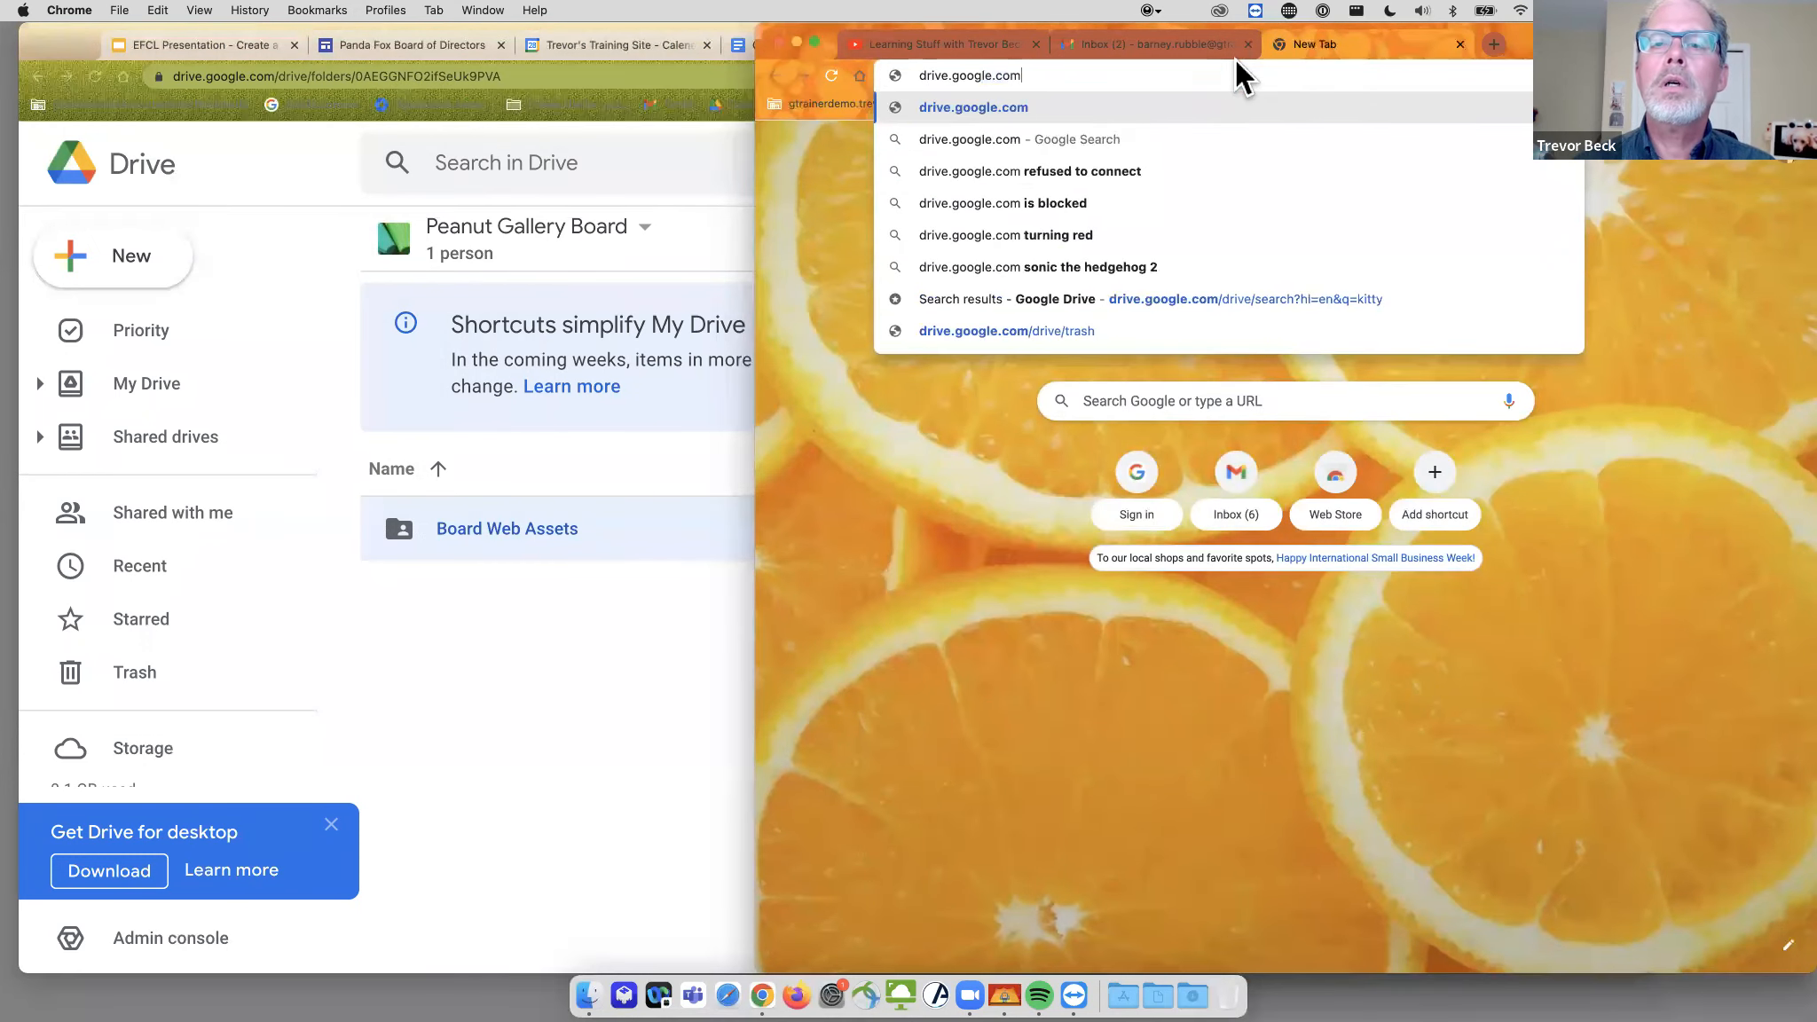
key(Return)
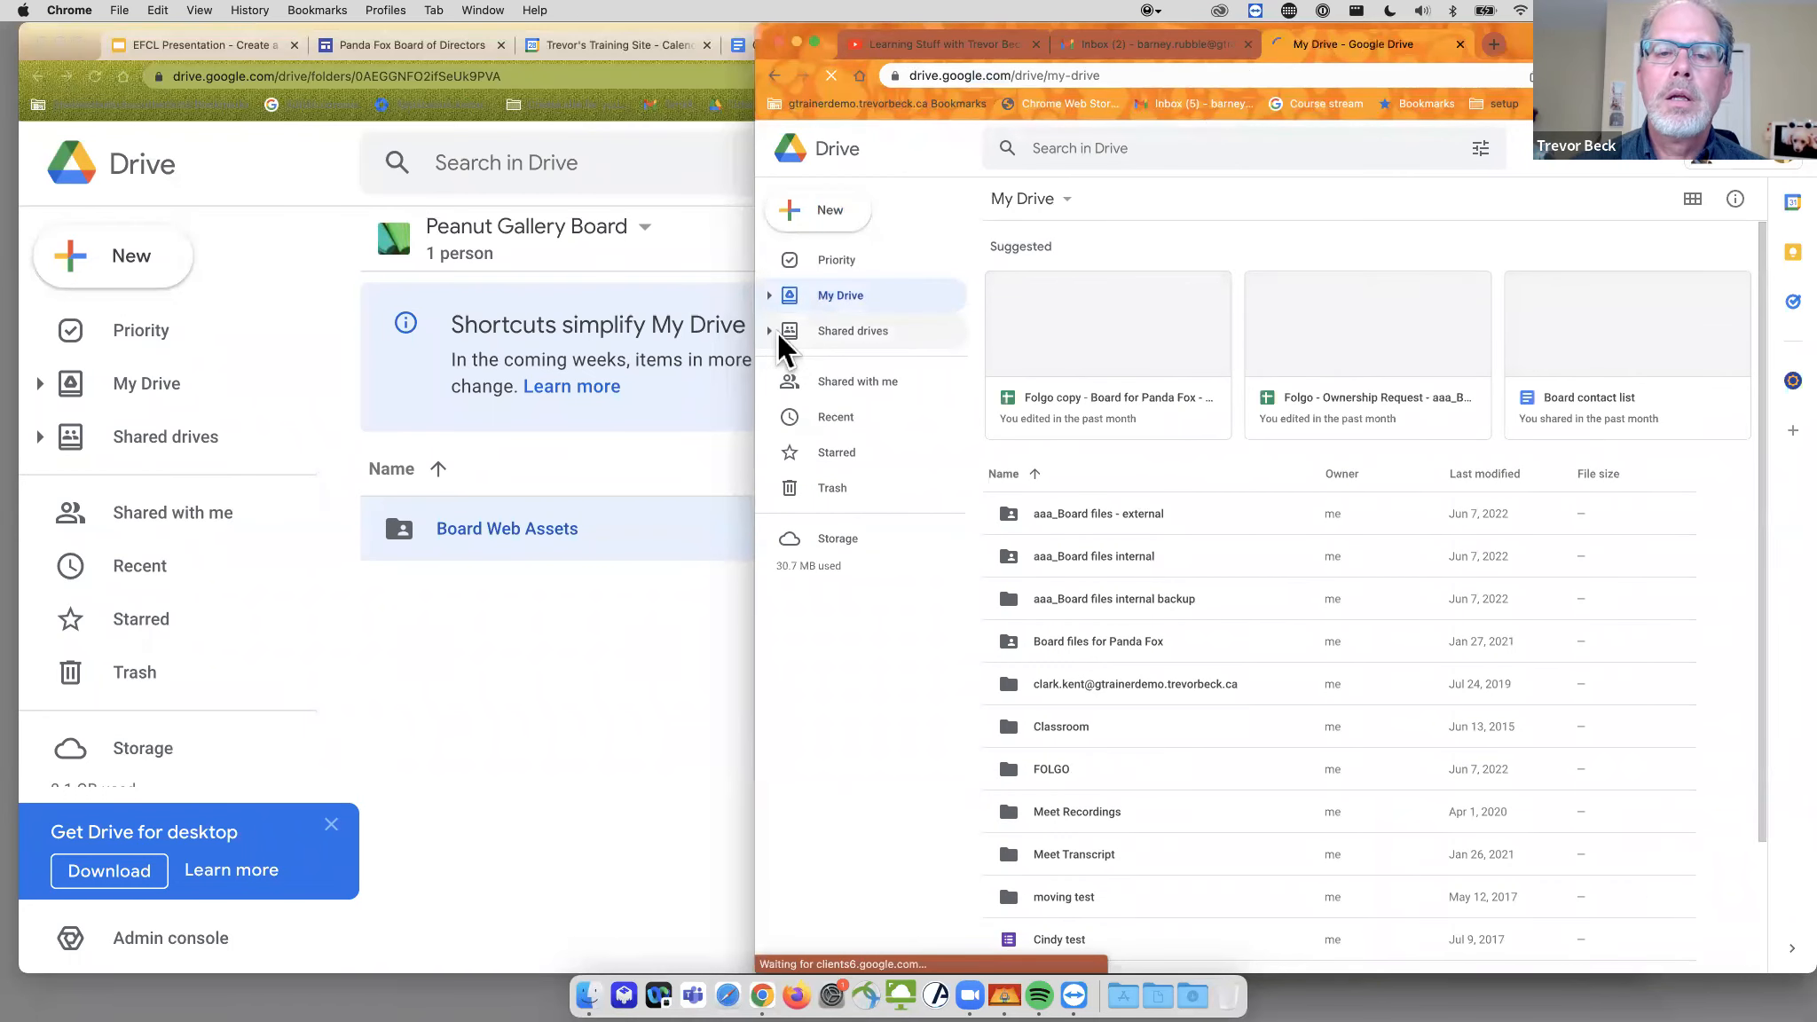
- Check the second user's shared drives, then open the Peanut Gallery Board drive's options in the first window
click(772, 331)
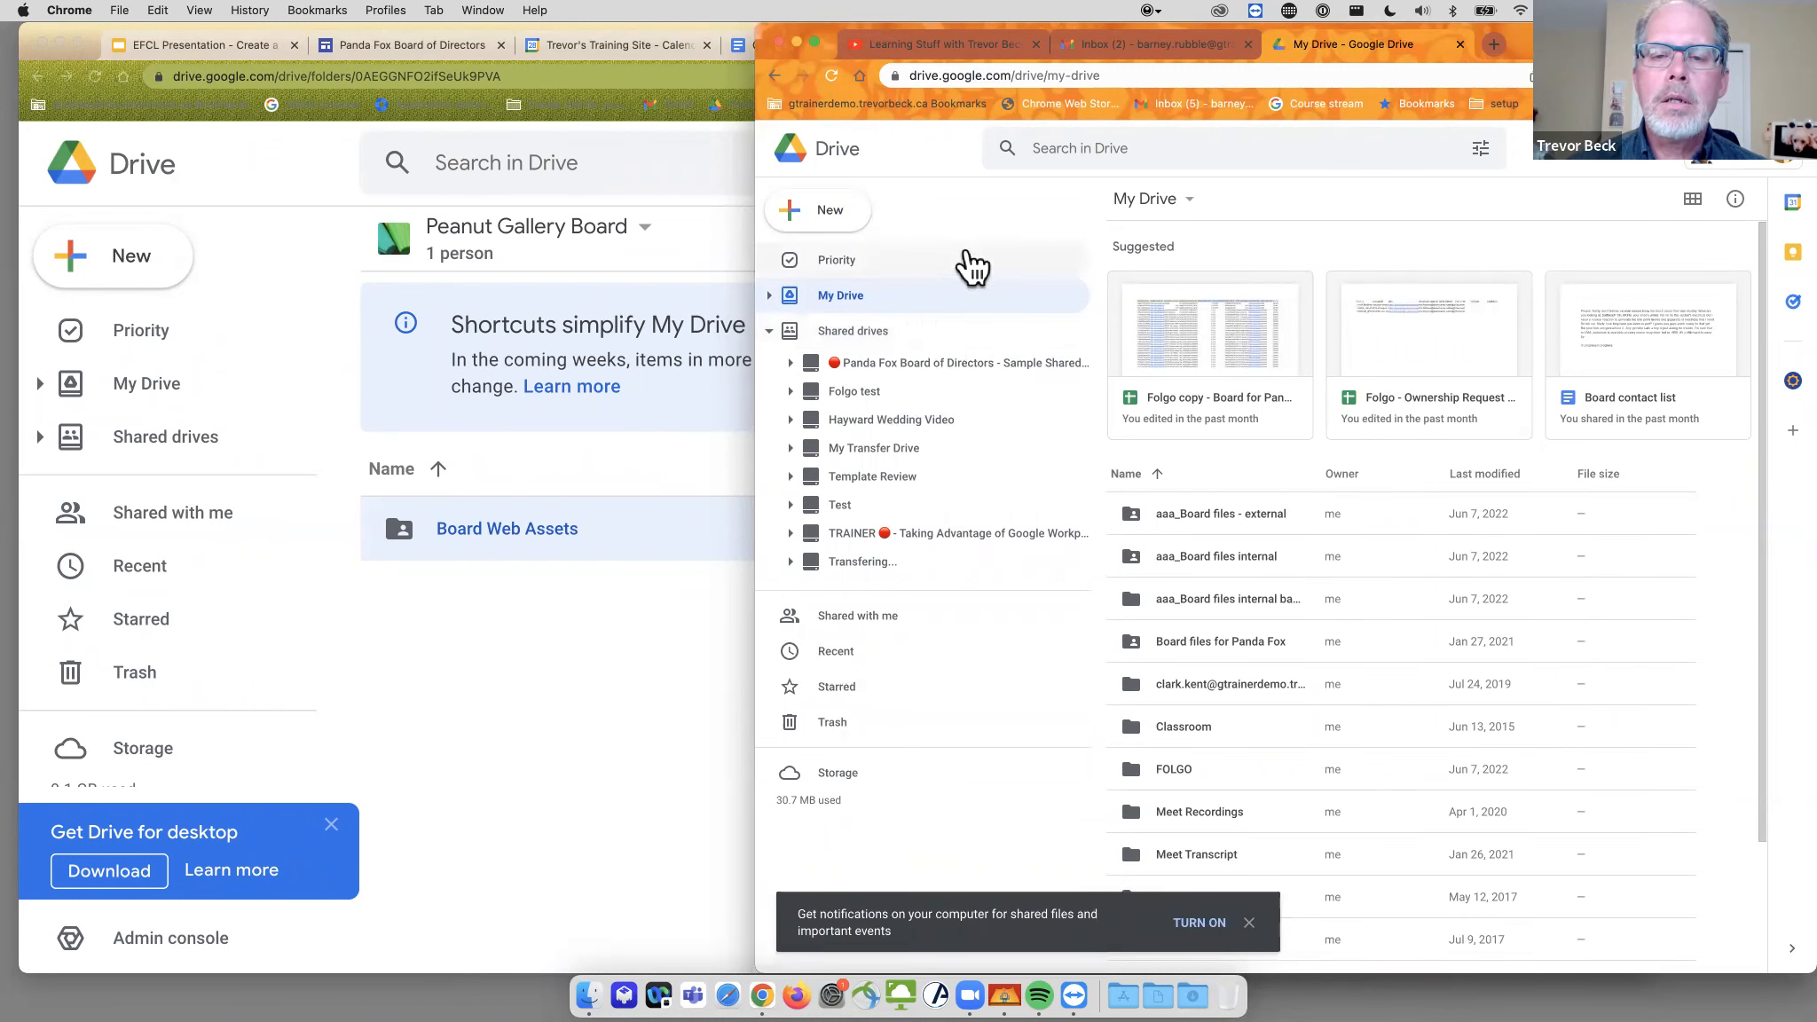
click(642, 229)
click(644, 227)
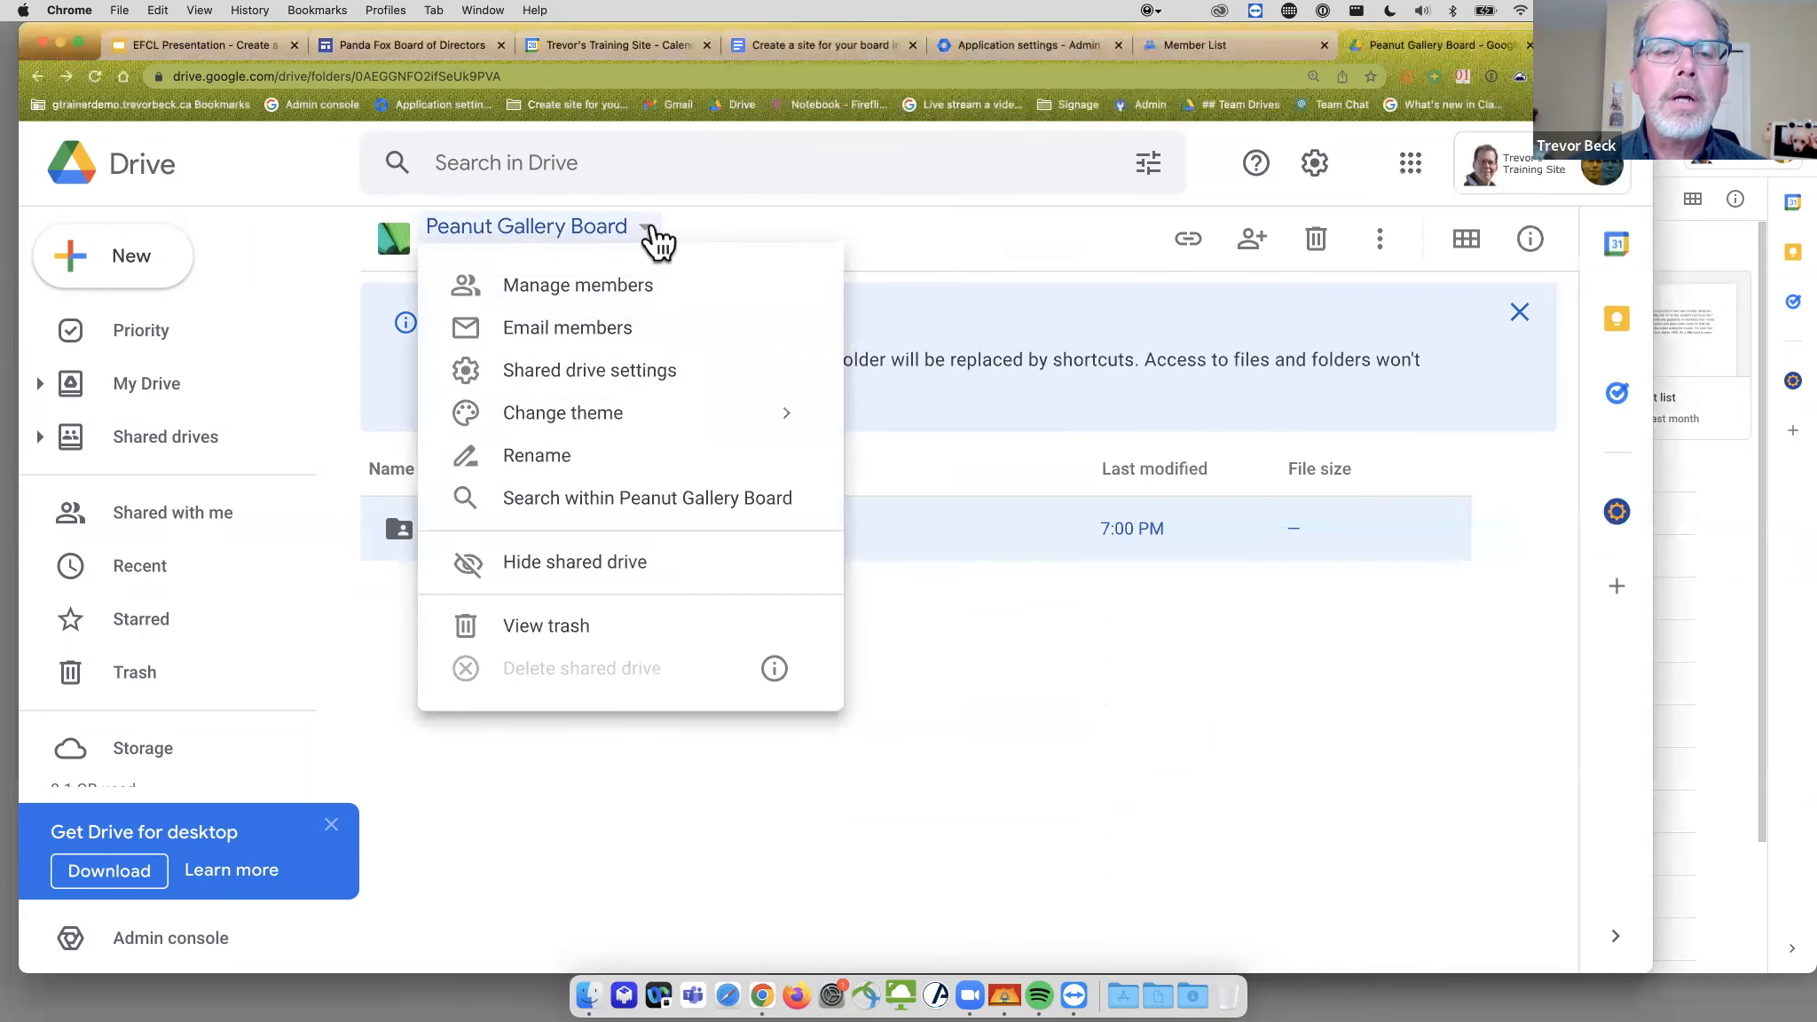
- Add the Peanut Gallery Board group to the shared drive's members with Viewer access
click(608, 287)
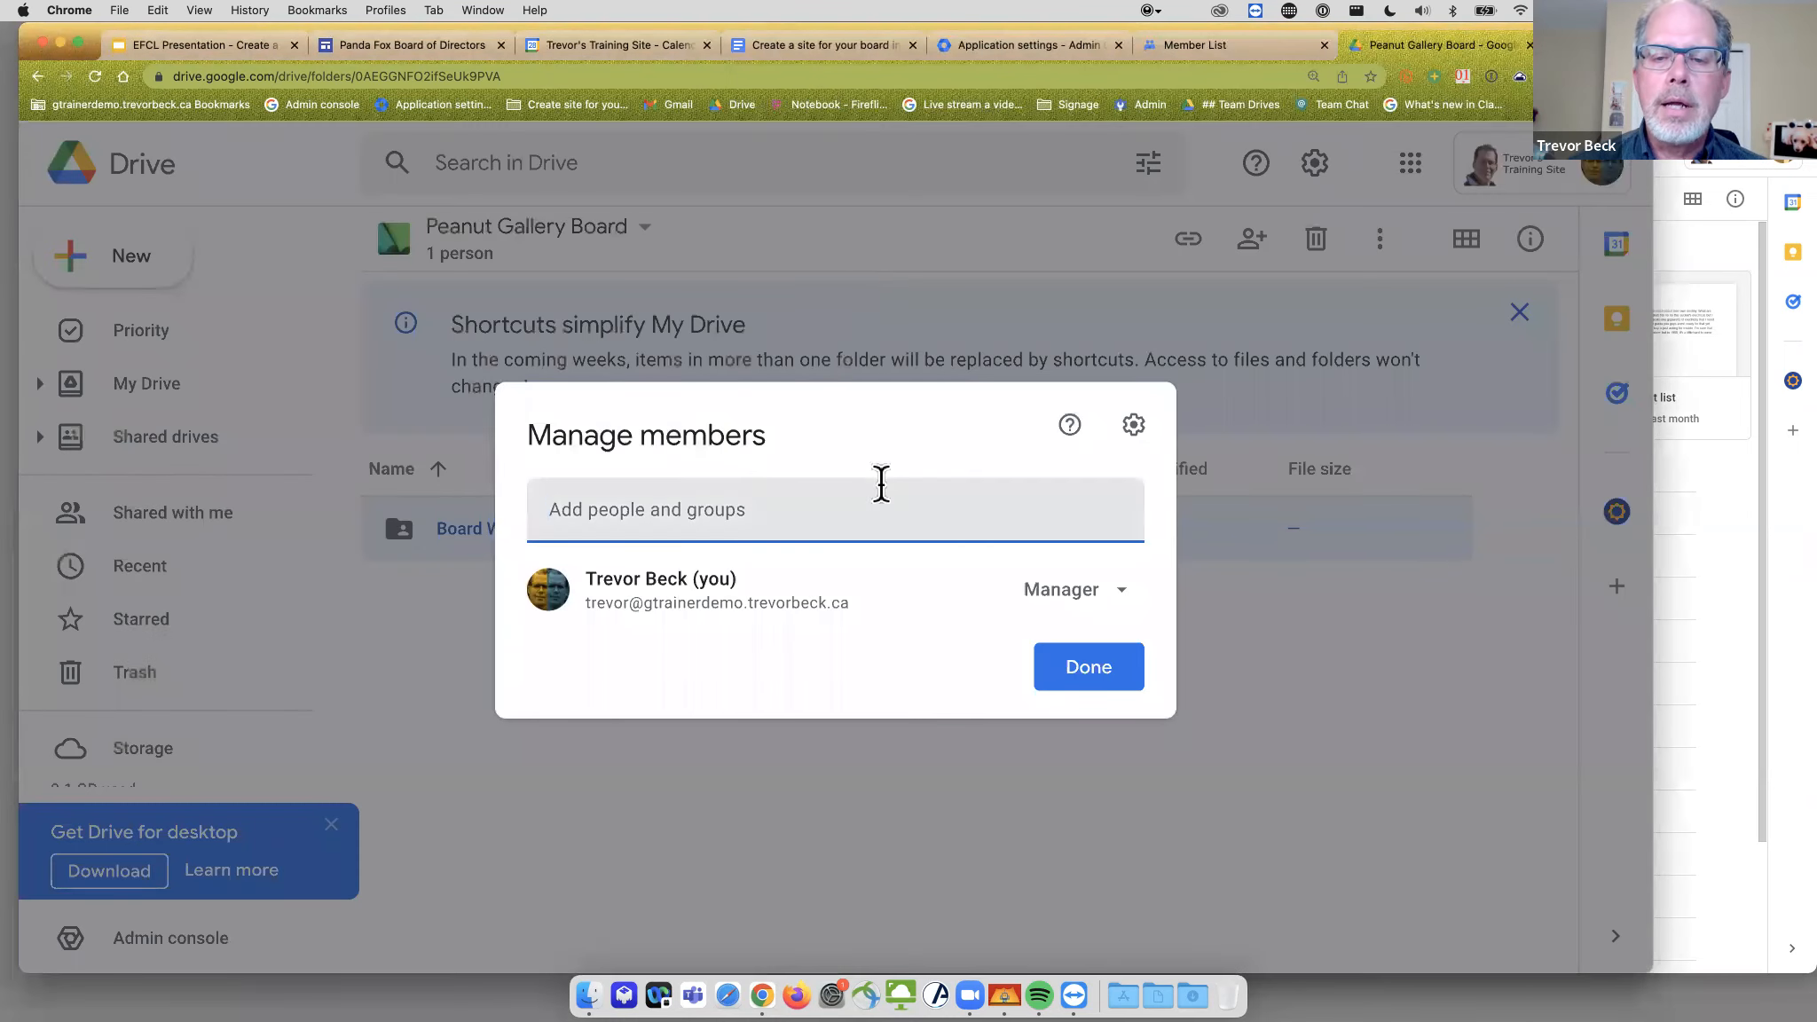
click(748, 517)
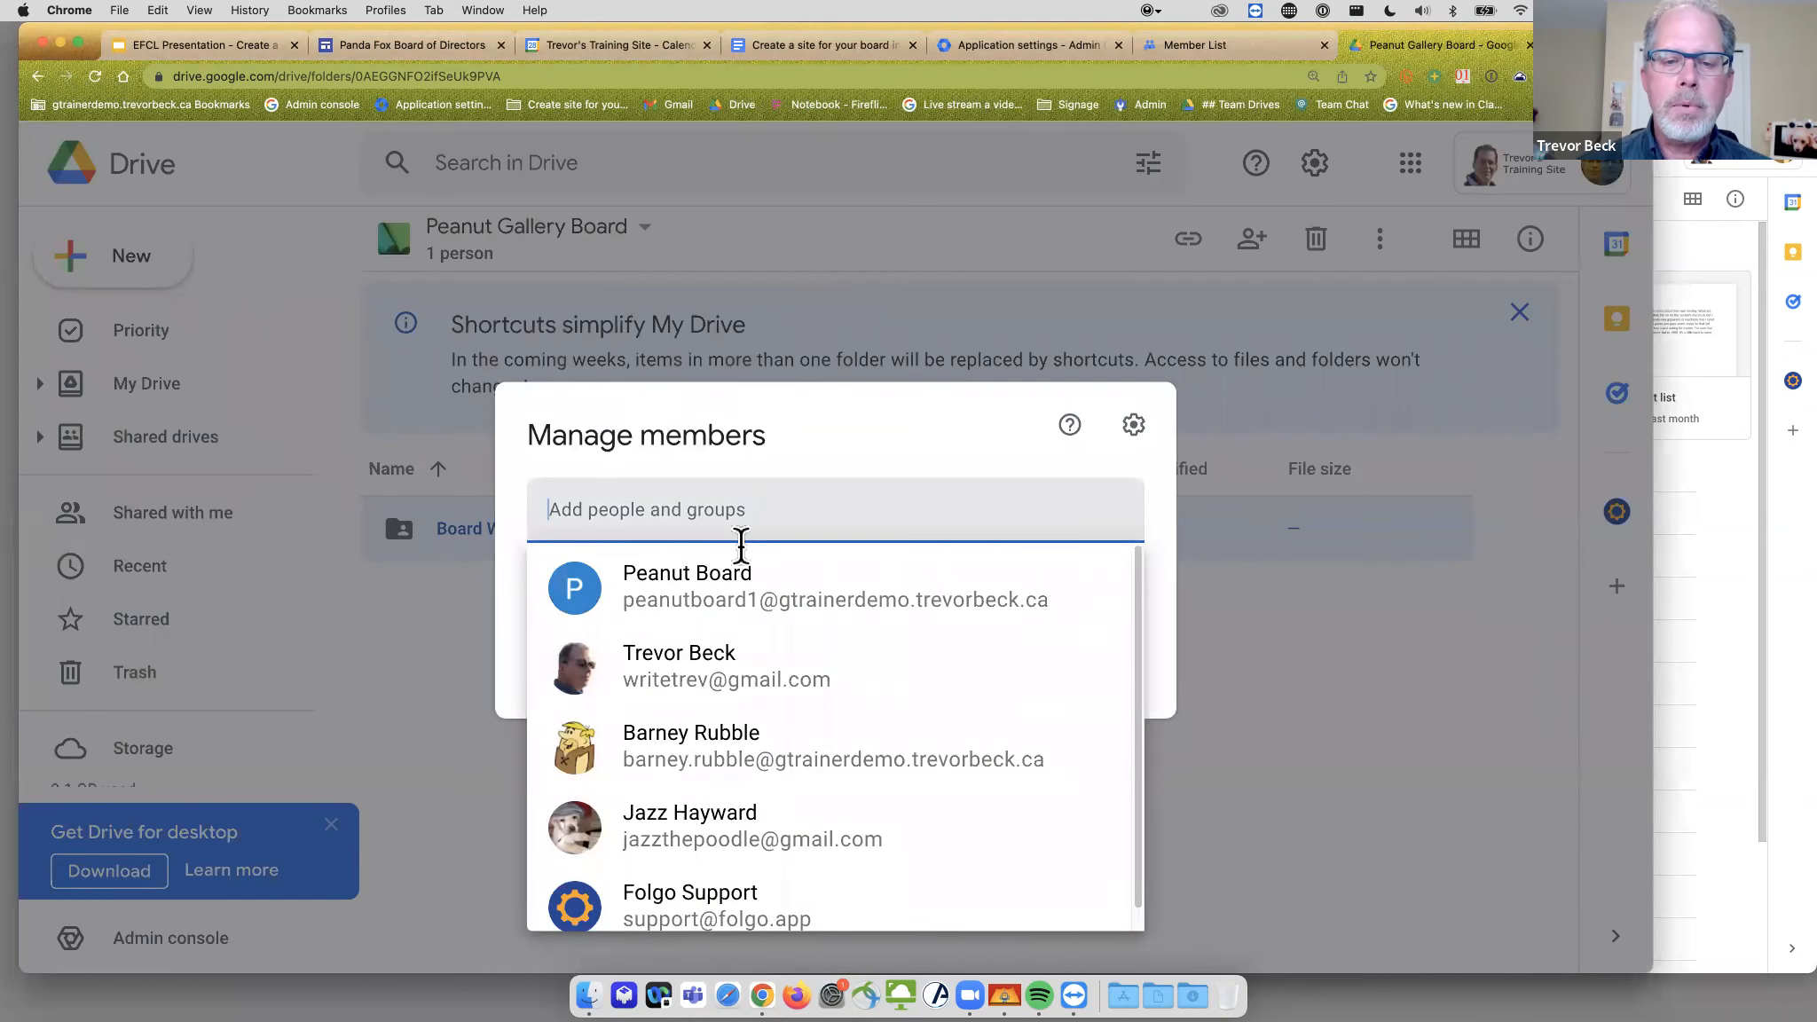
click(754, 527)
text(peanut)
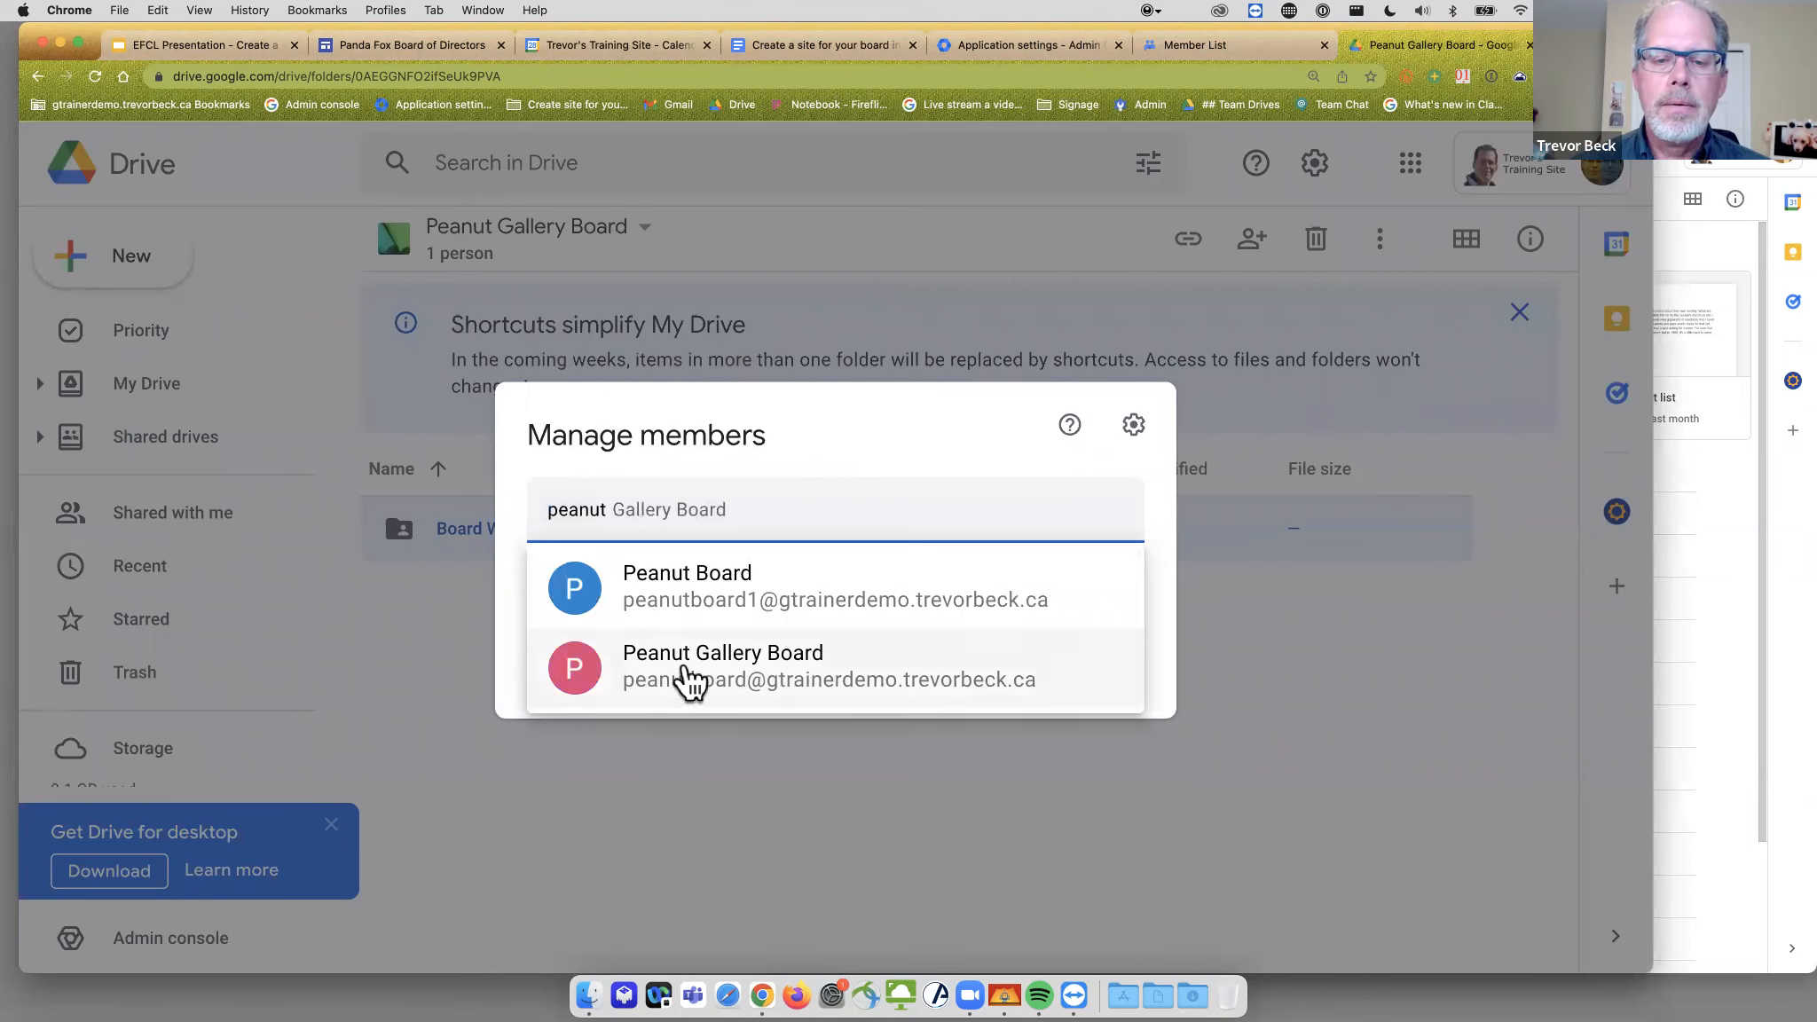
click(681, 682)
click(1065, 461)
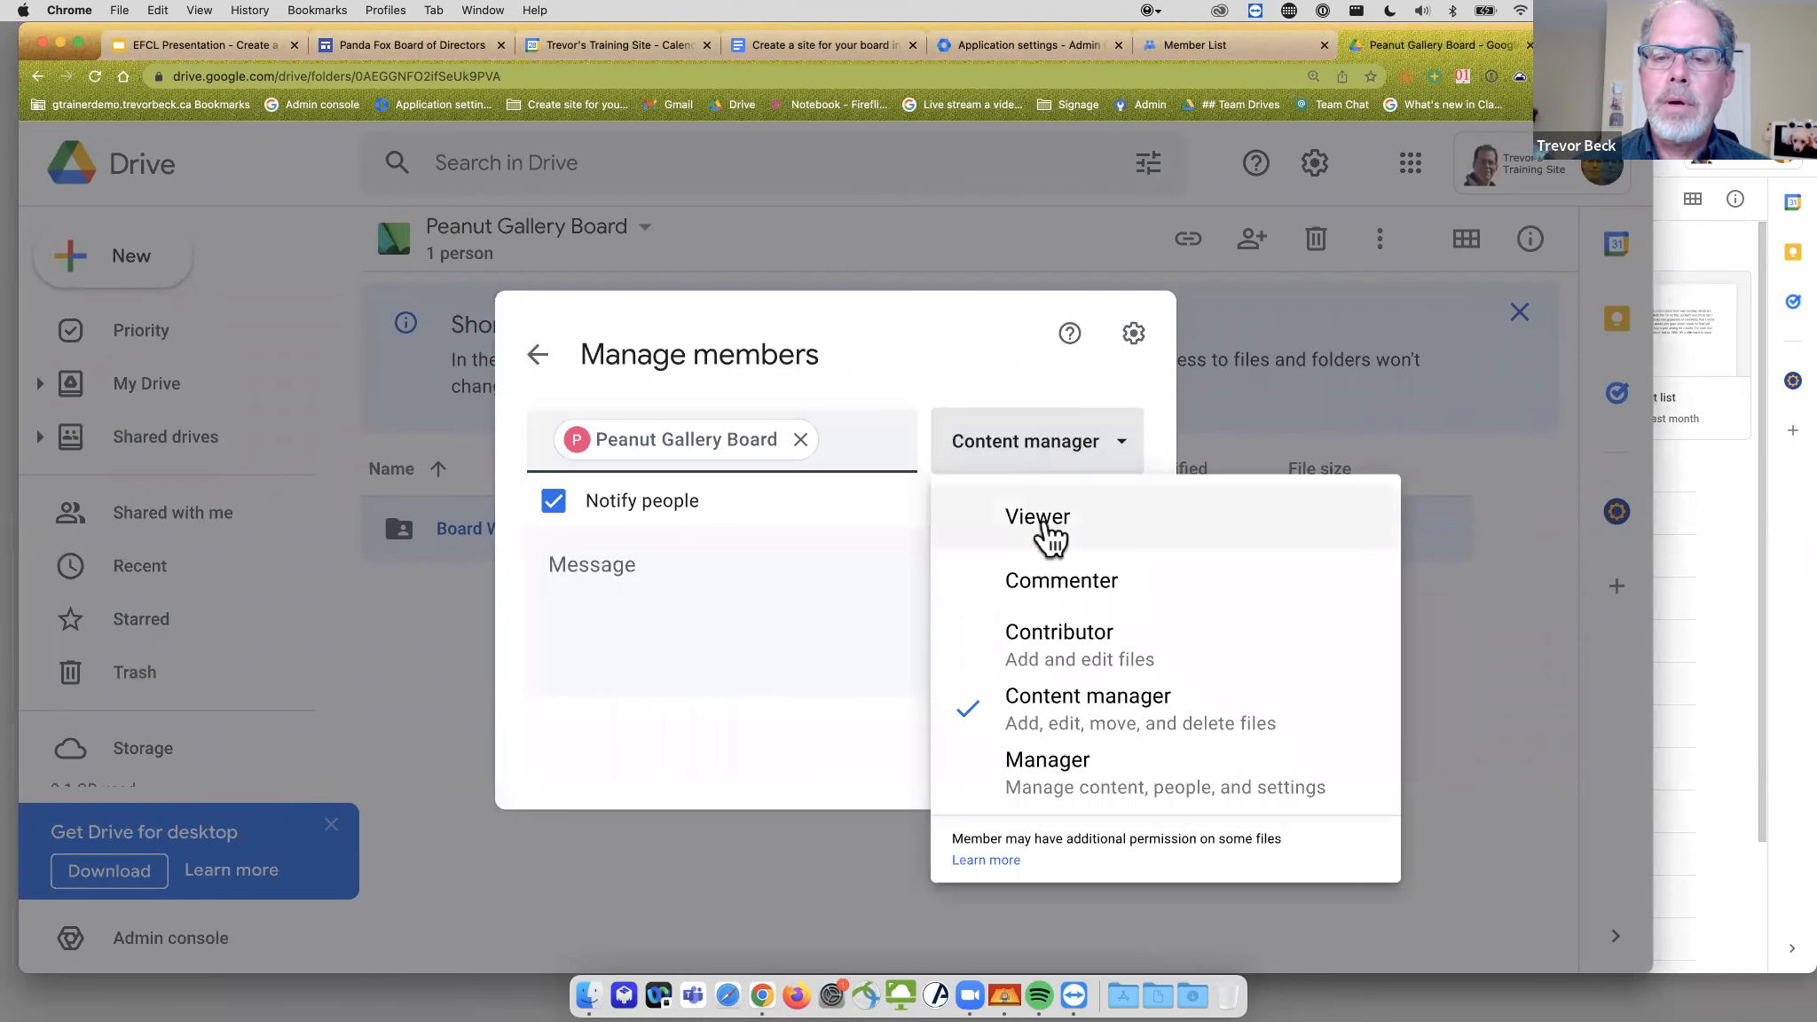
click(1045, 519)
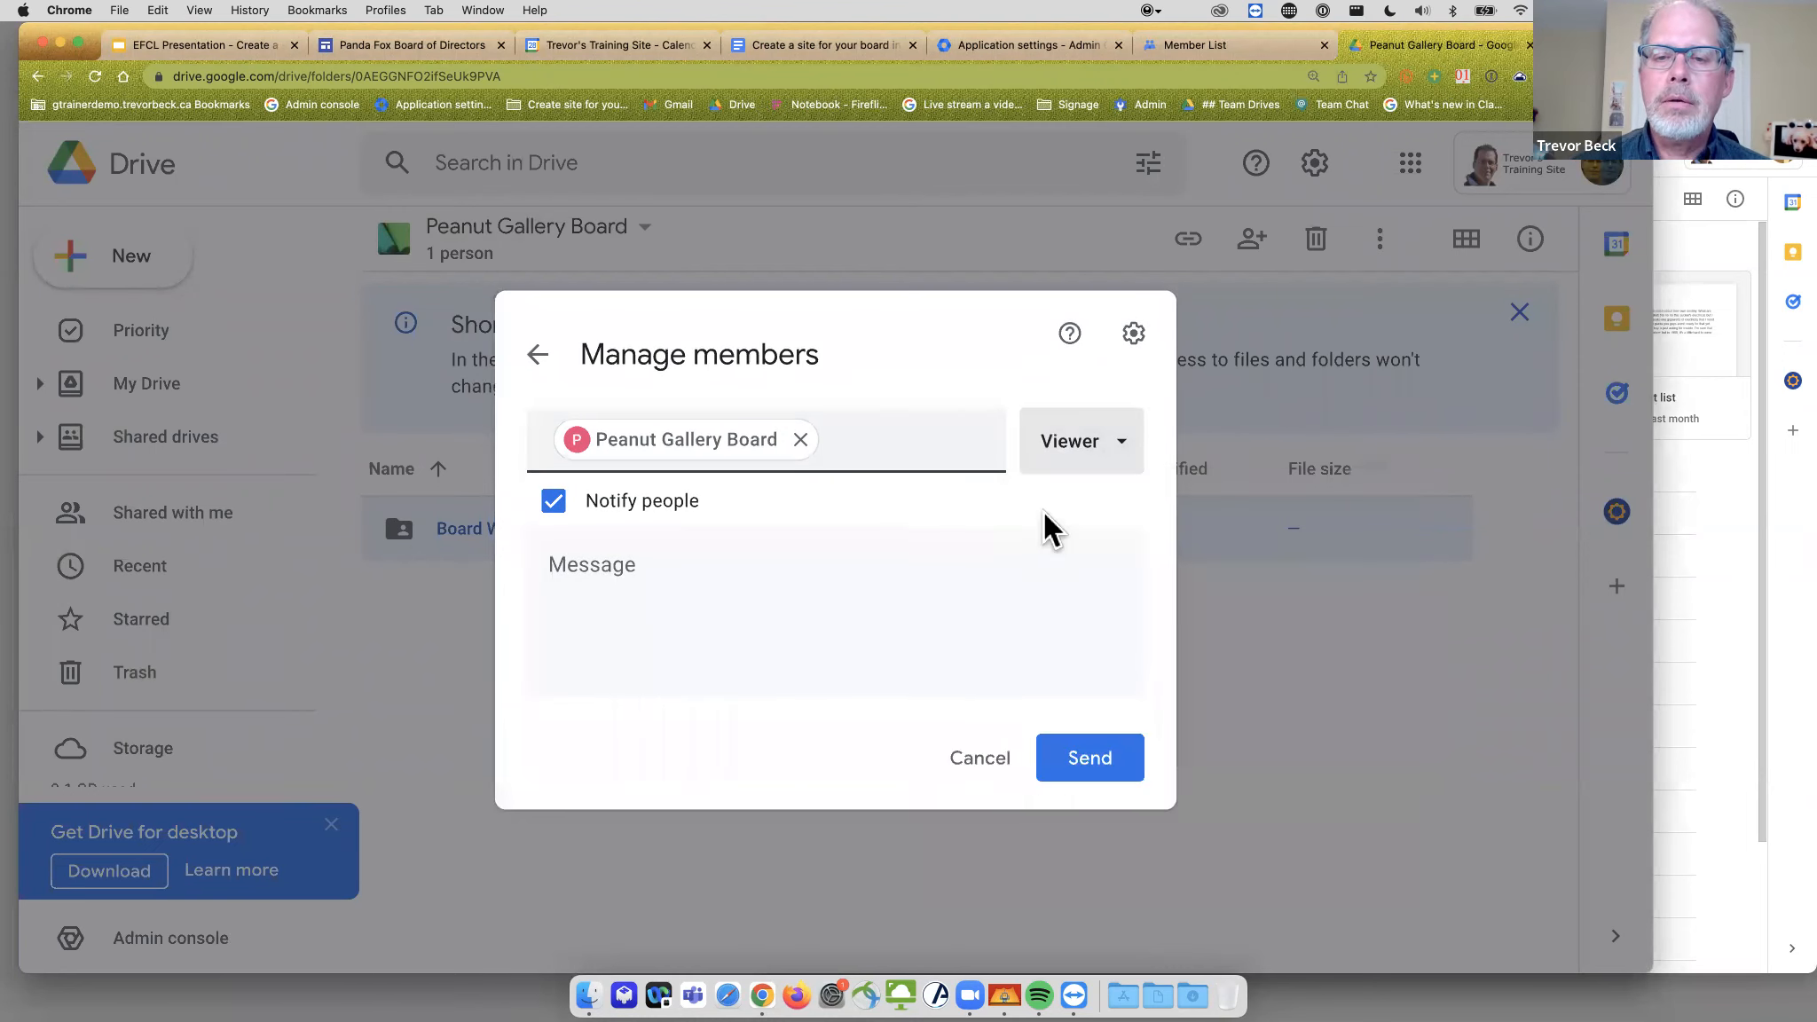
click(1113, 769)
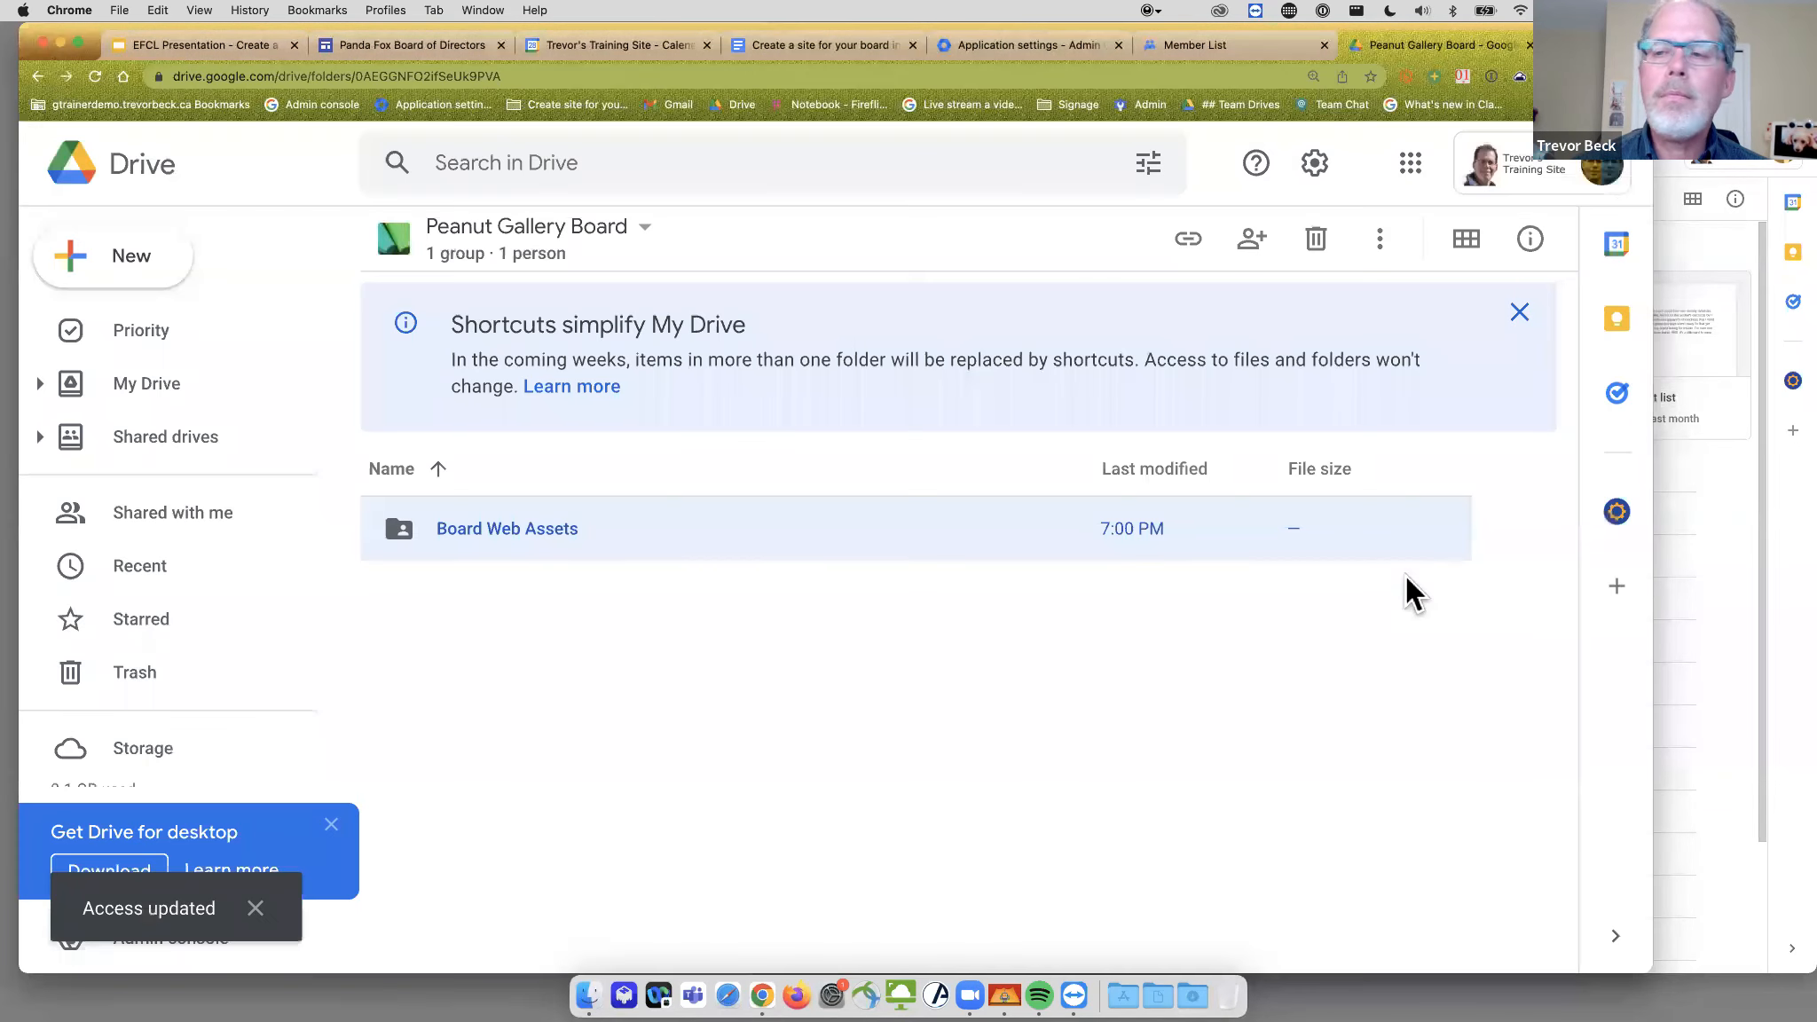
click(1716, 524)
click(400, 715)
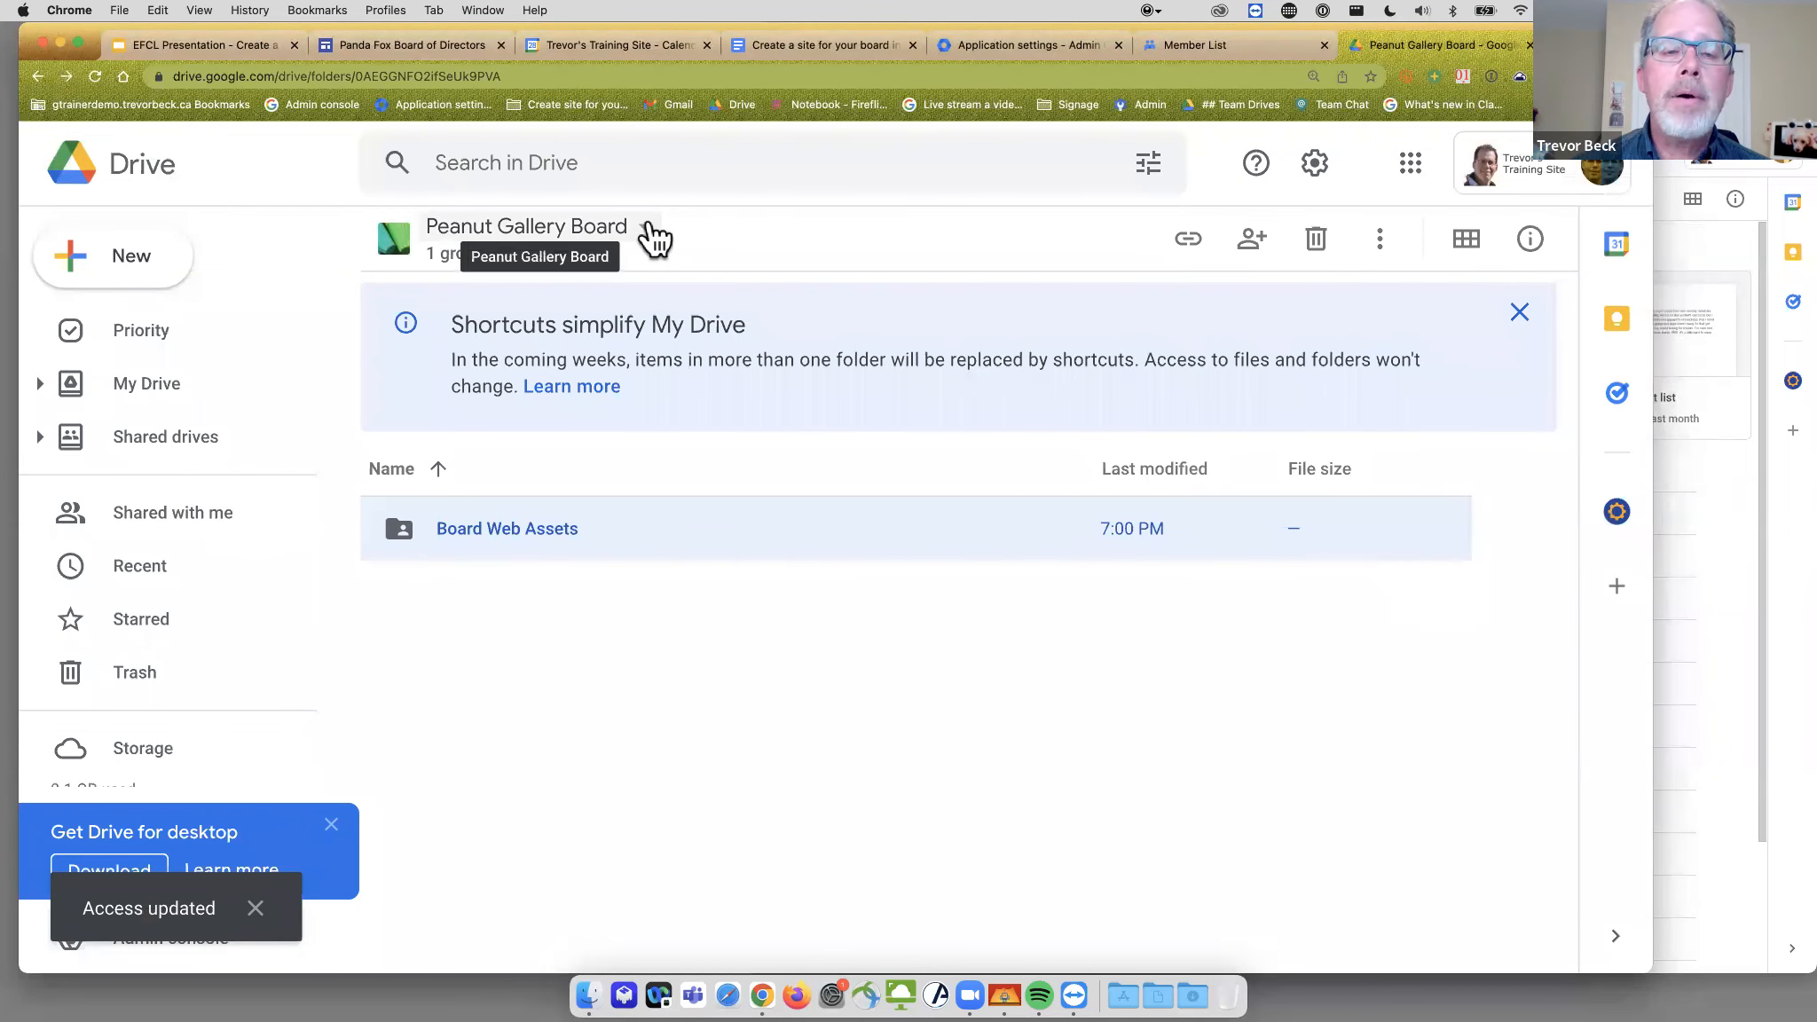
- Reload the second user's Drive and confirm Peanut Gallery Board now appears under Shared drives
click(1762, 561)
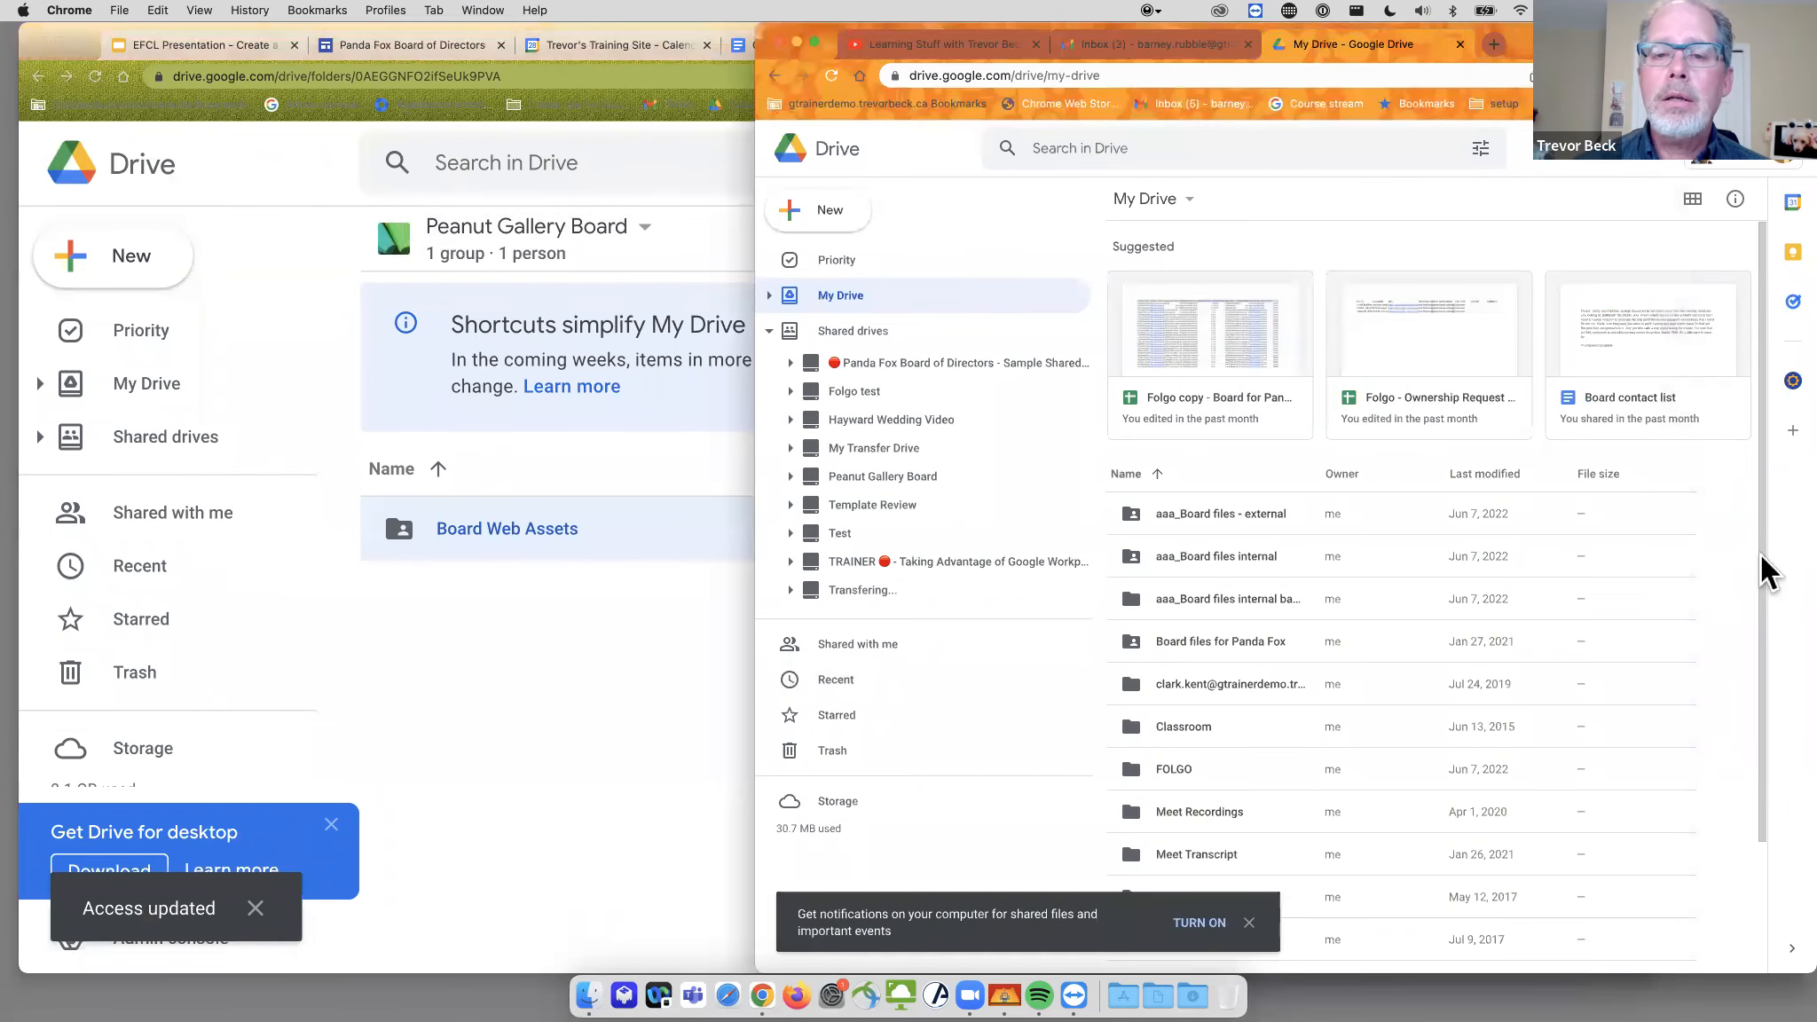
click(834, 77)
click(833, 76)
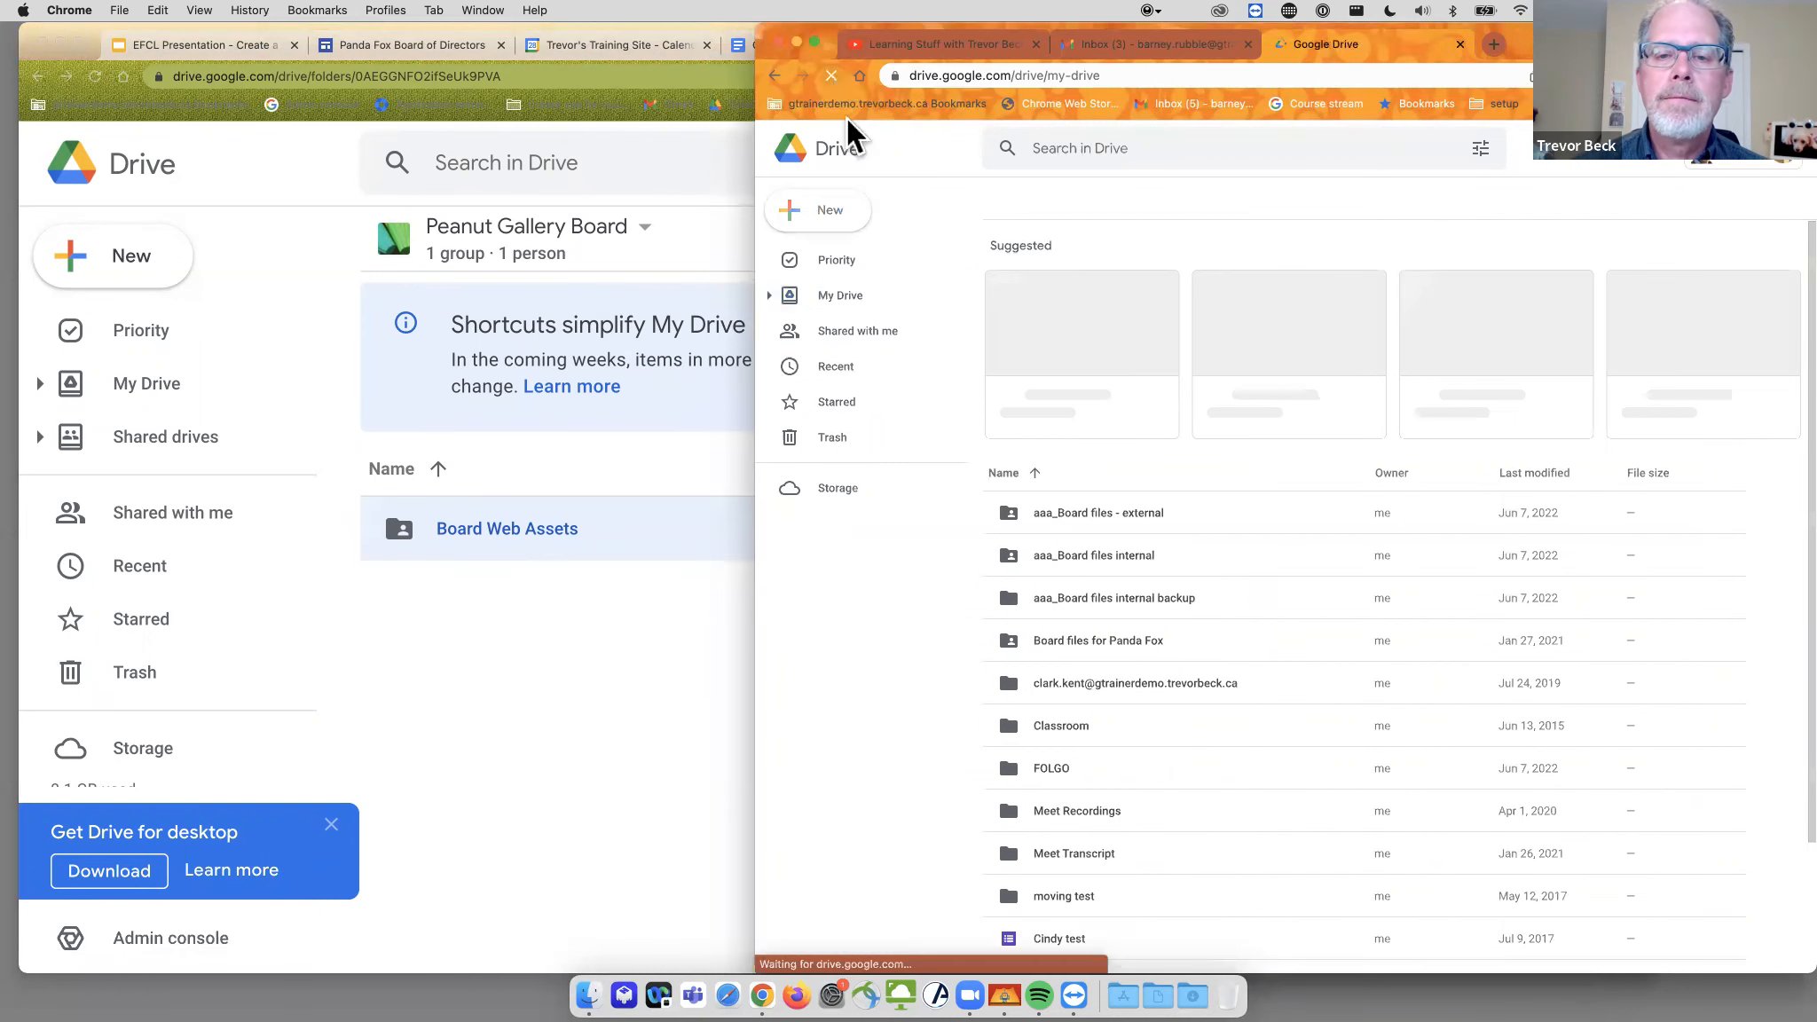
click(769, 332)
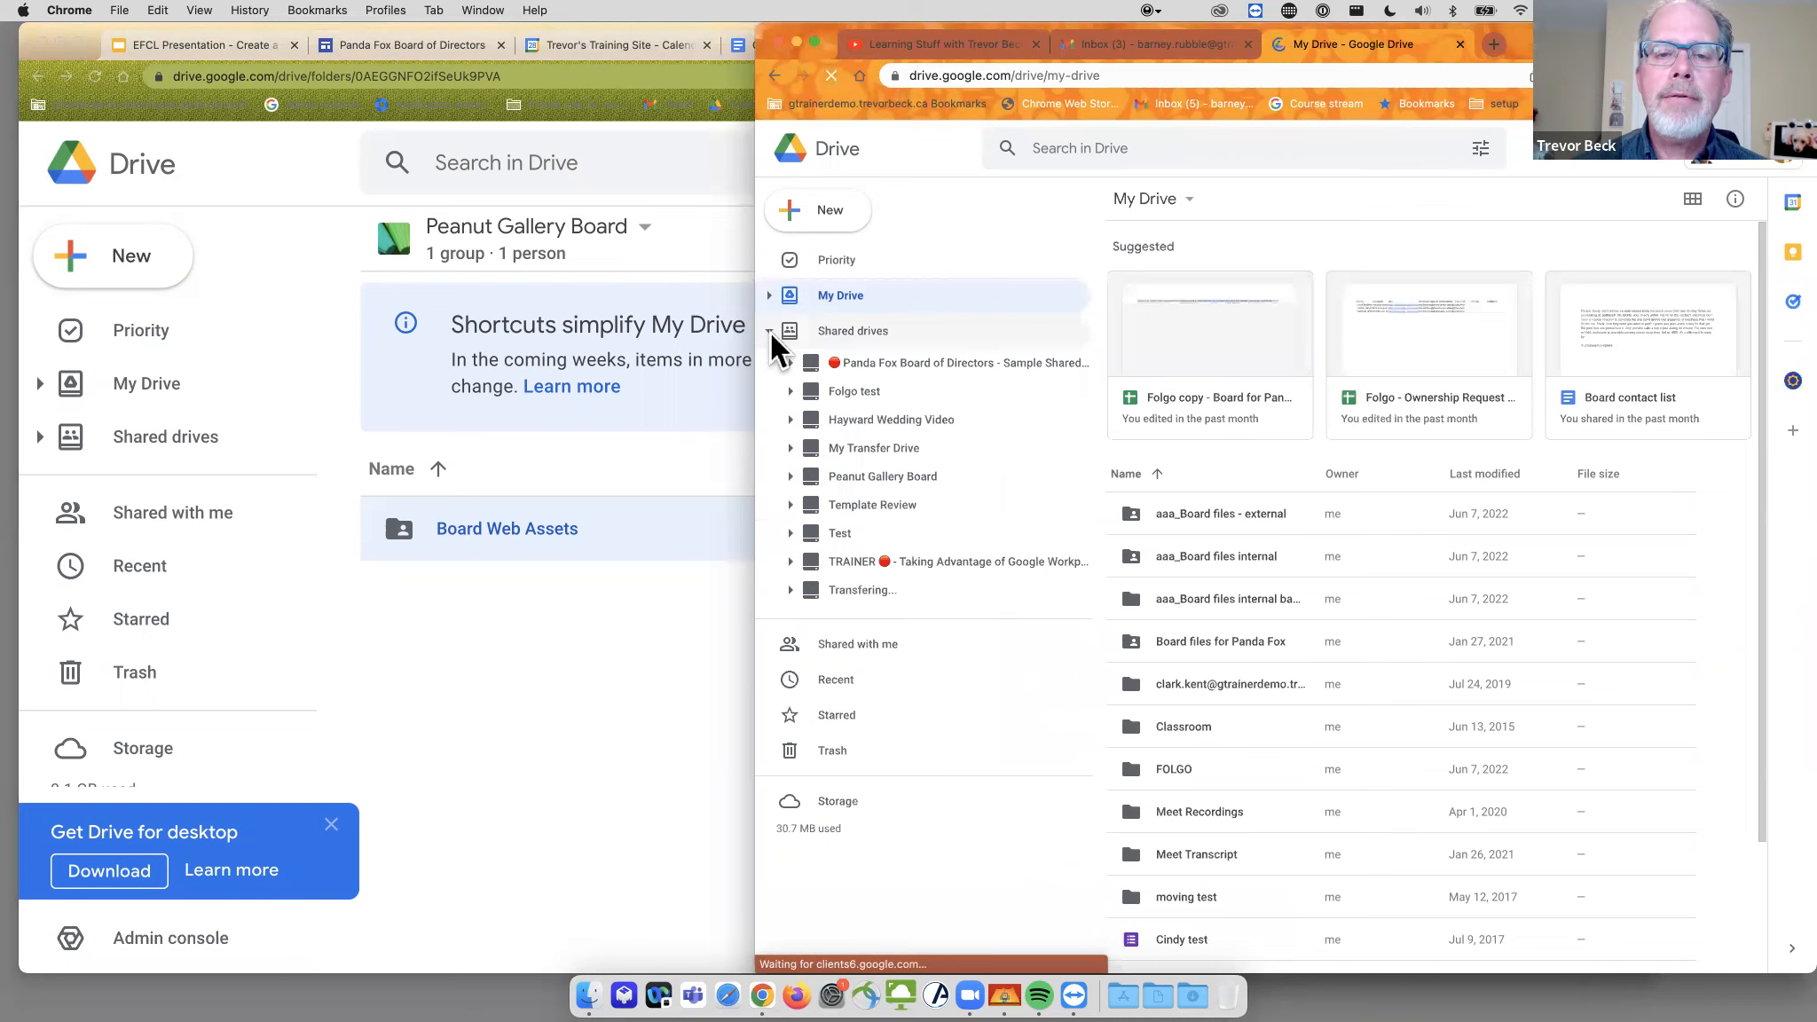
click(851, 477)
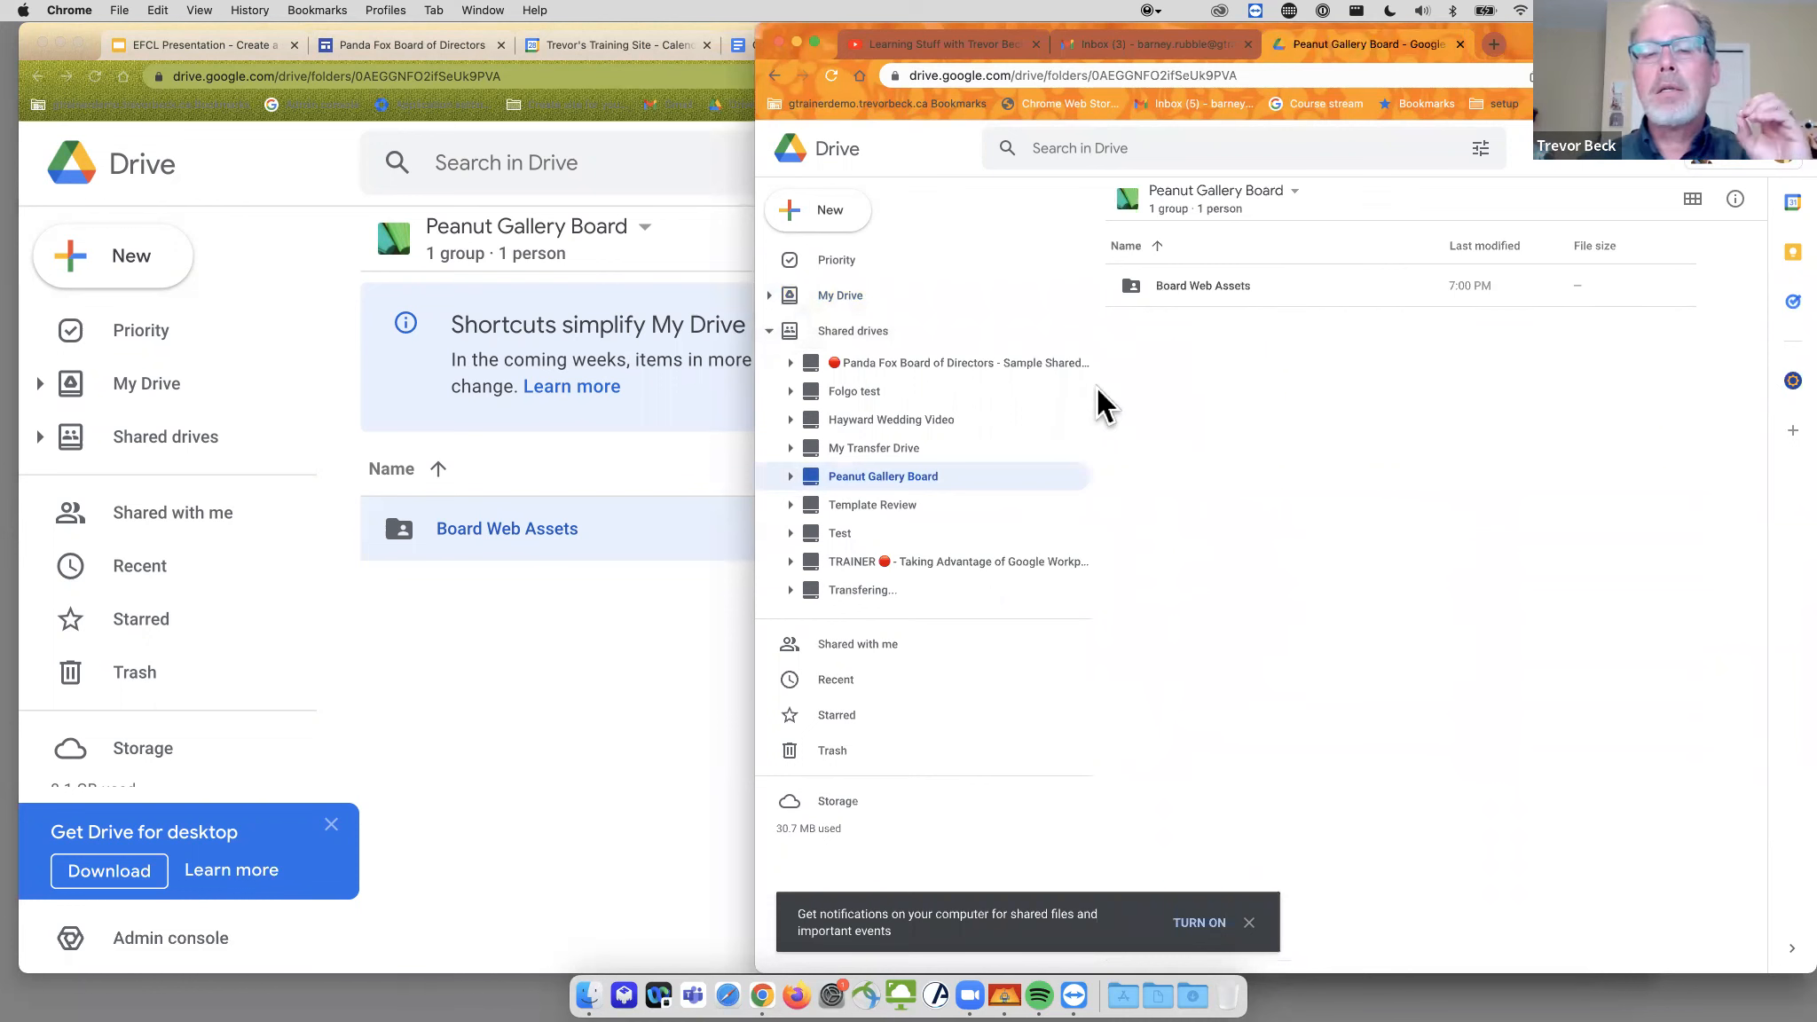
click(602, 621)
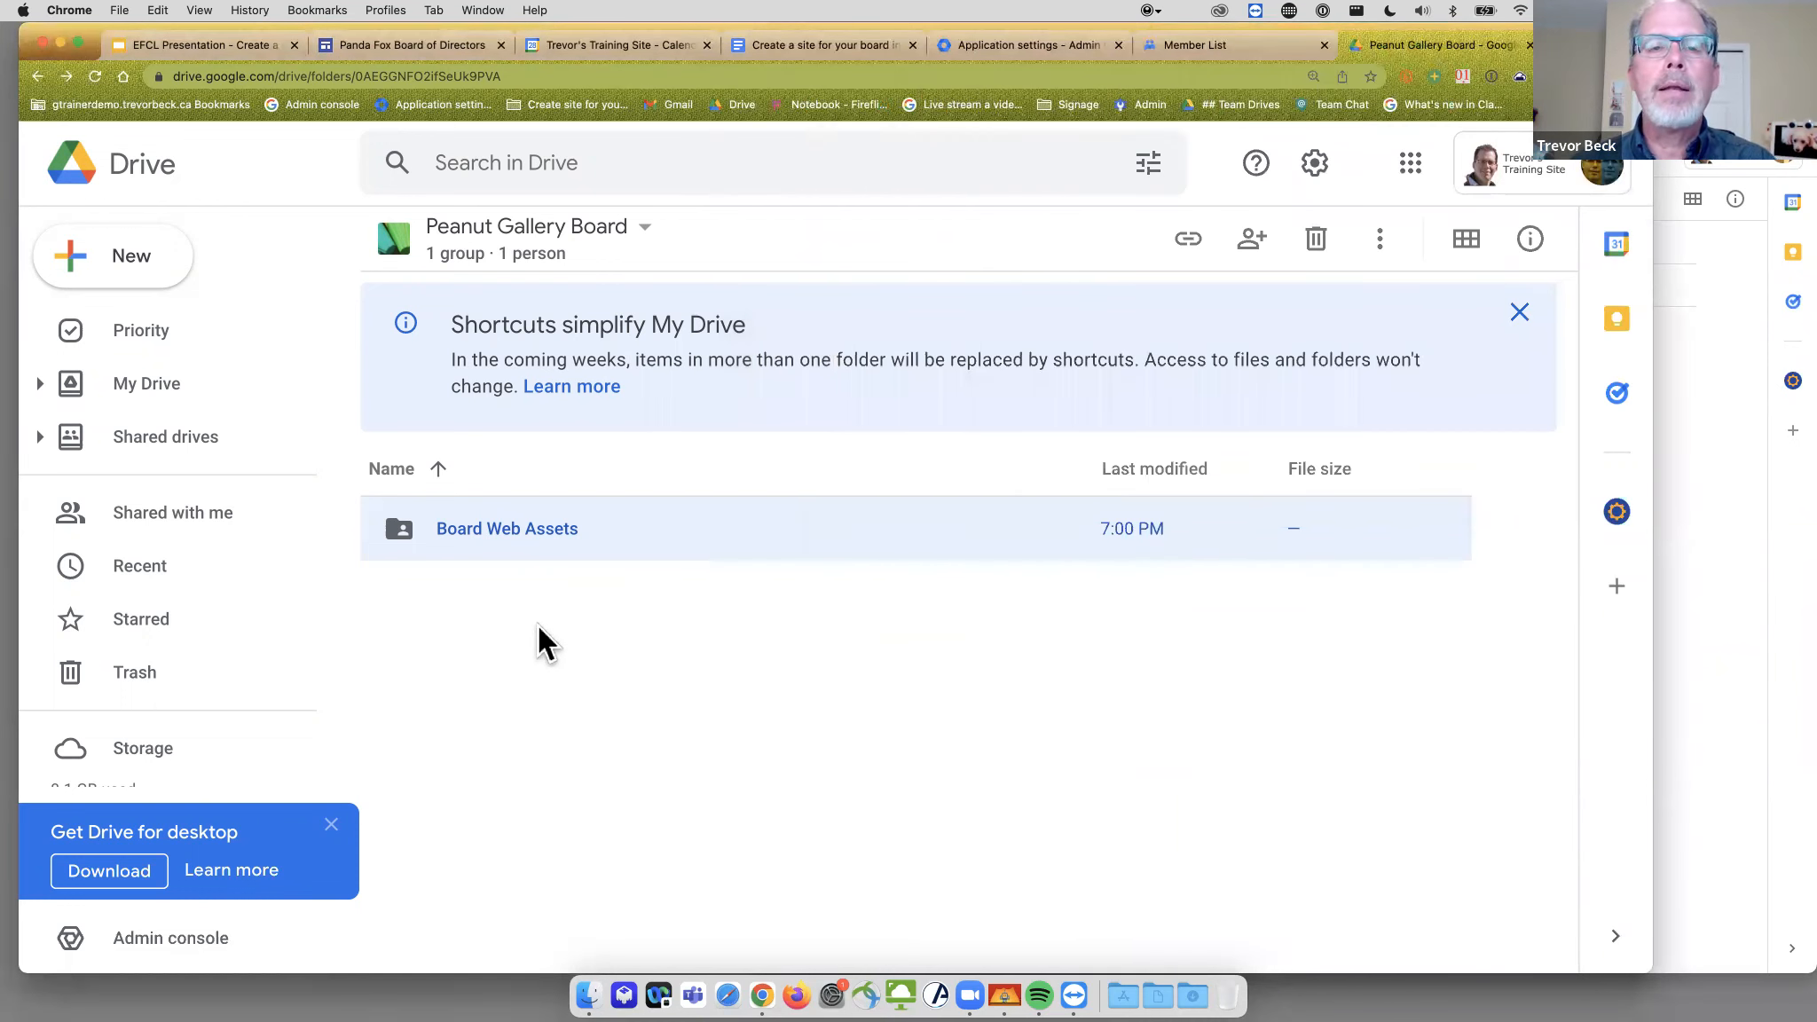
click(1727, 514)
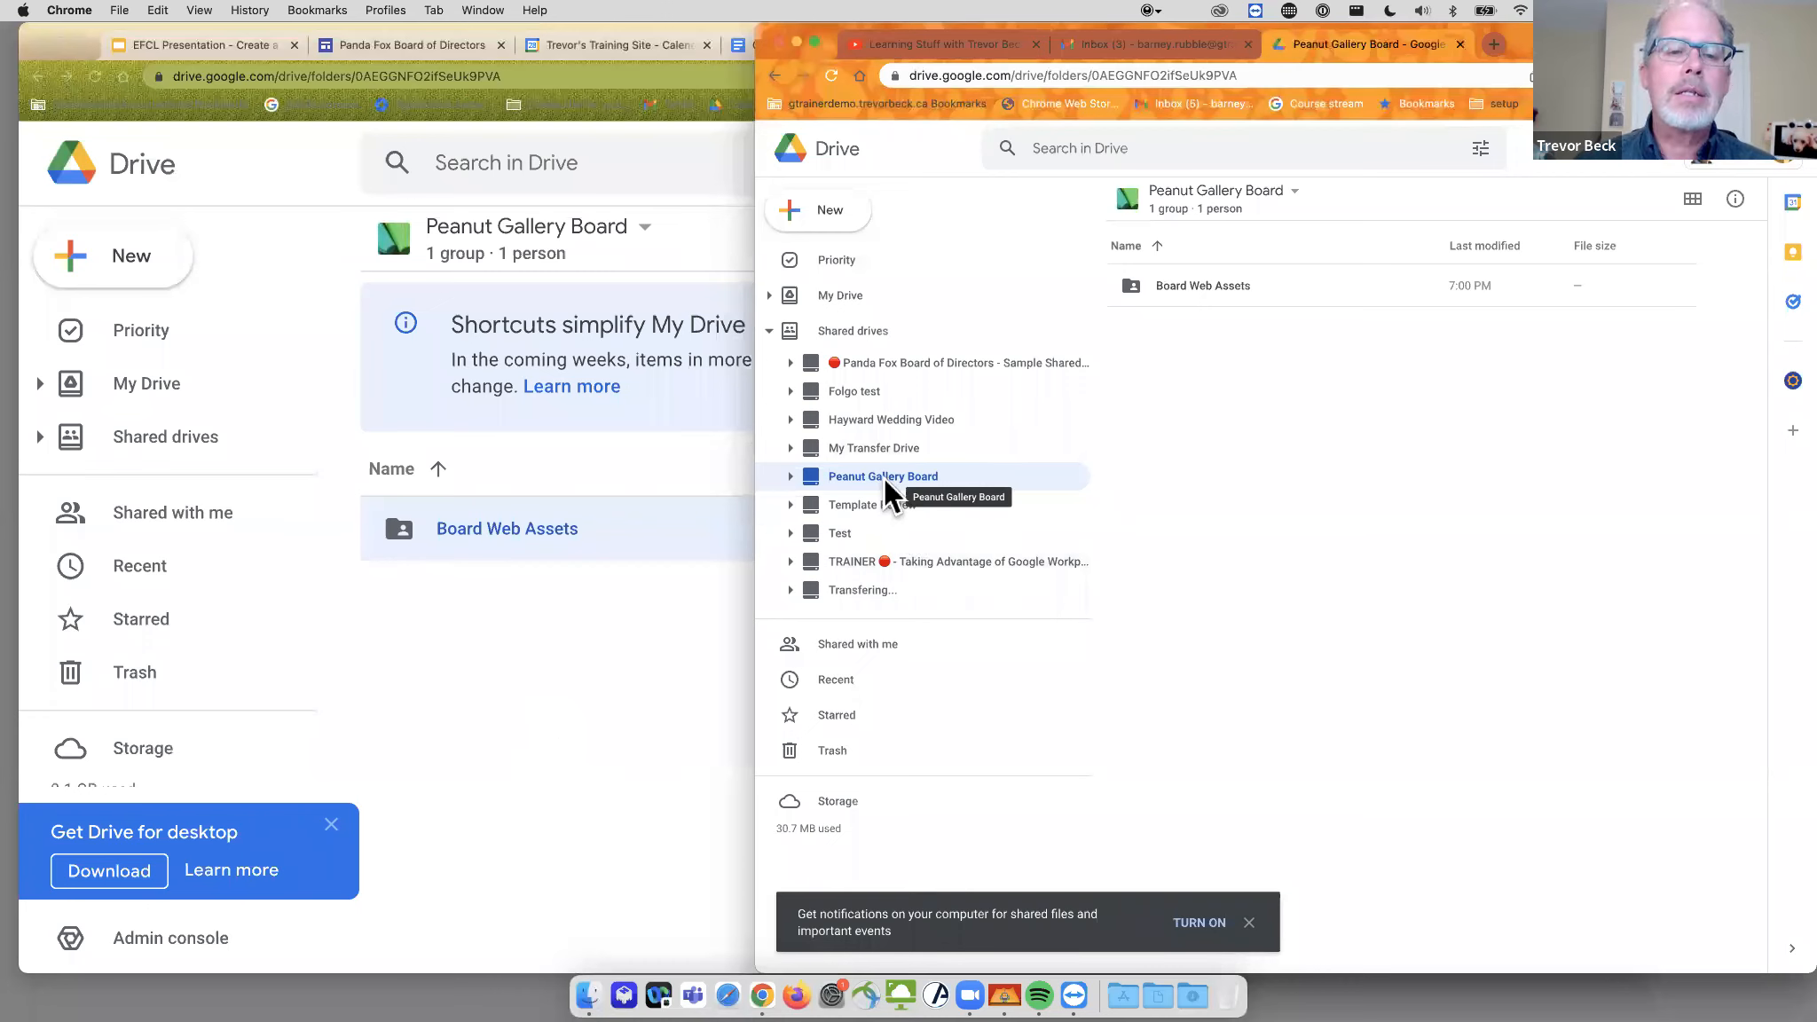
click(565, 634)
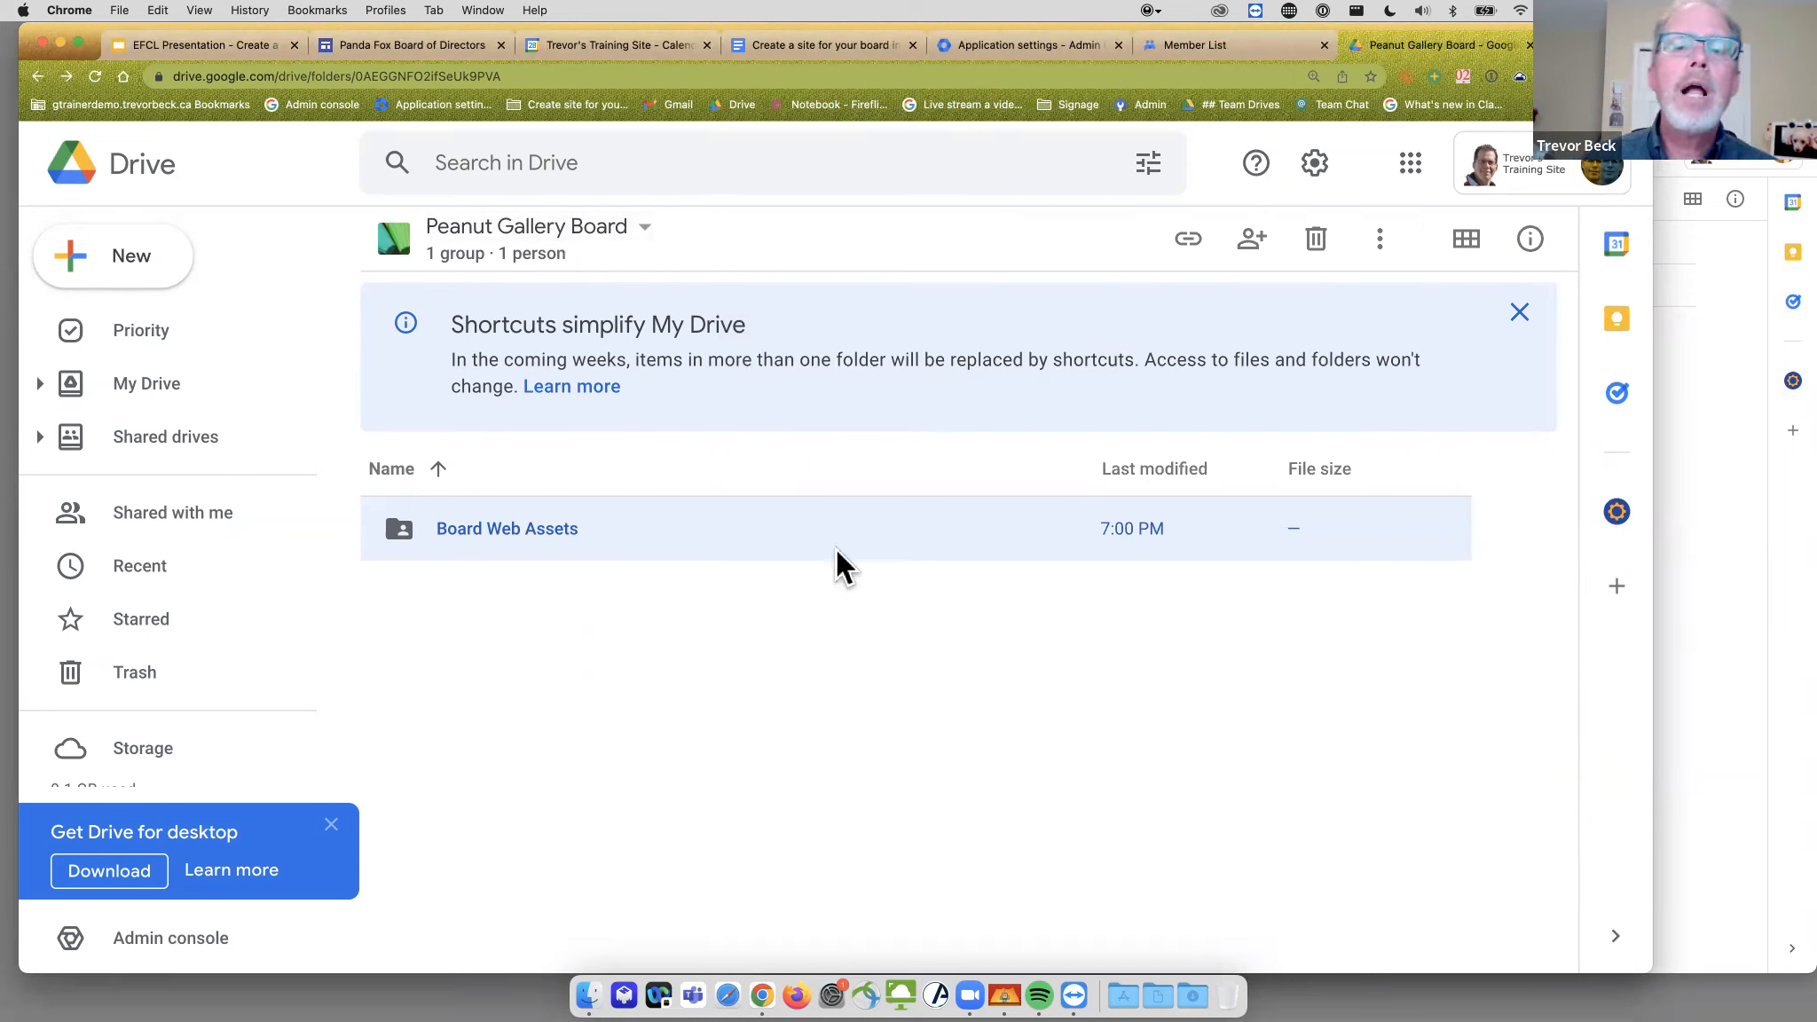
click(646, 234)
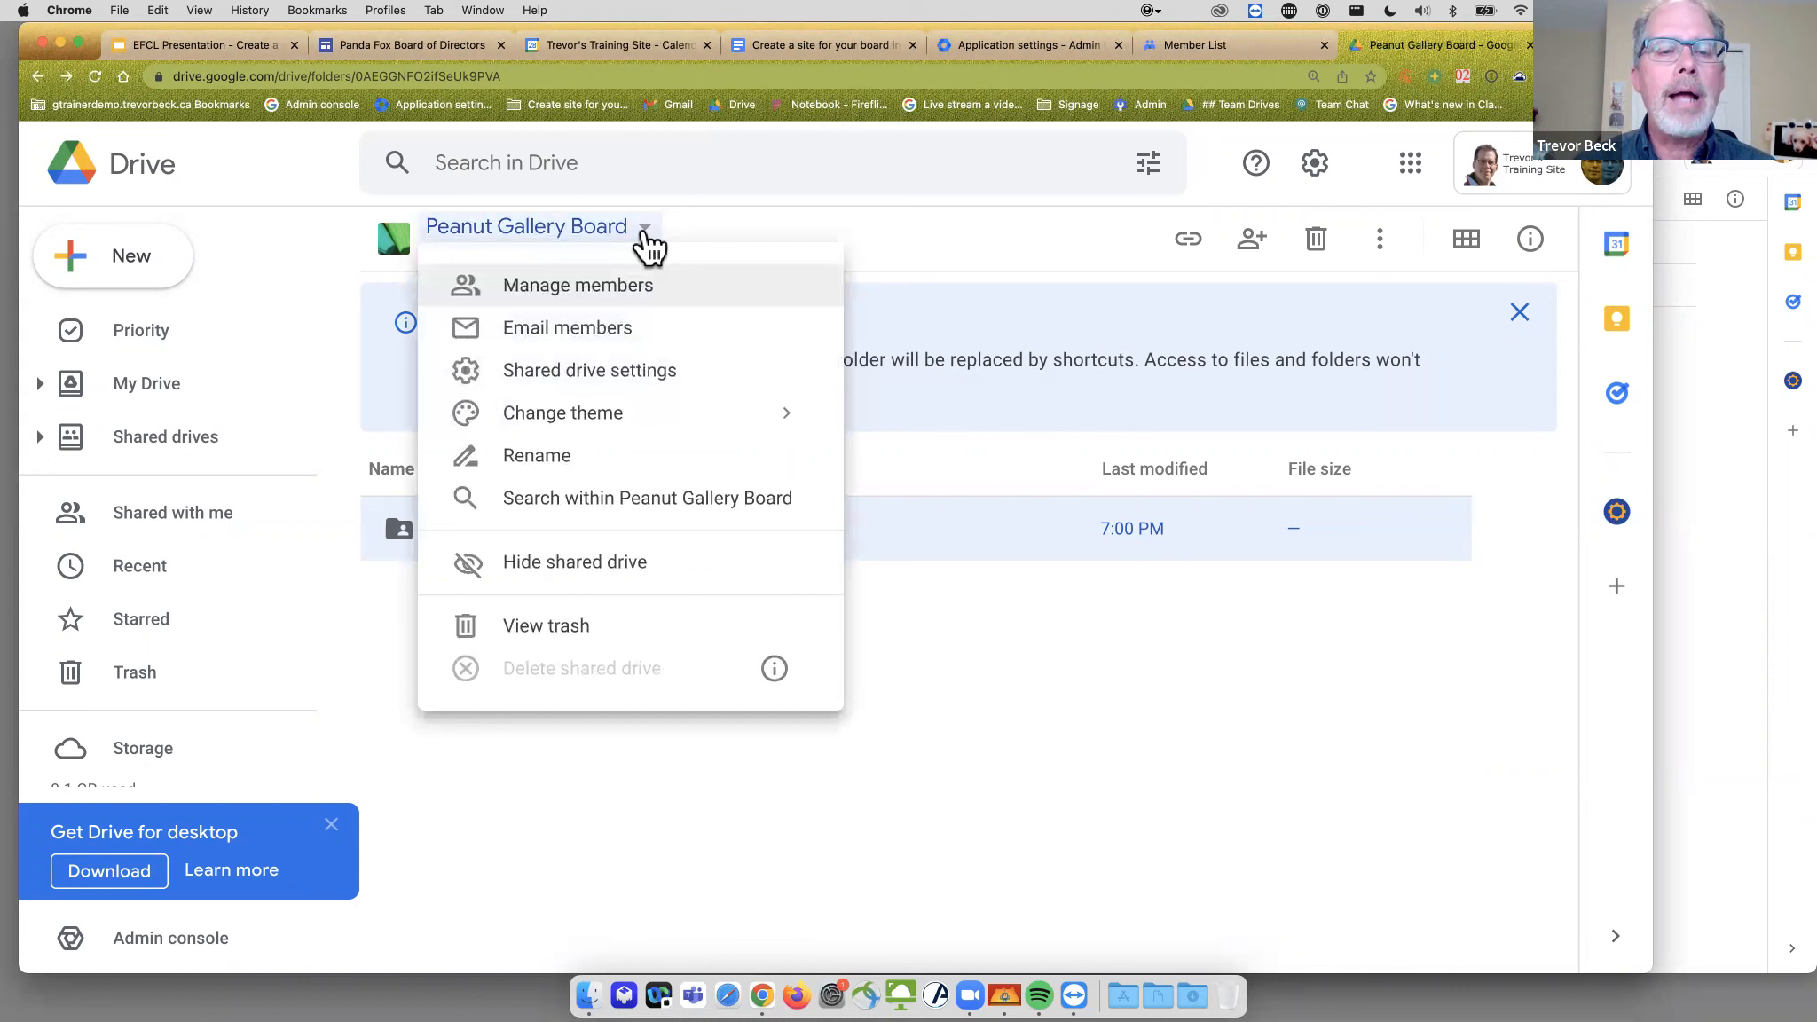
click(807, 203)
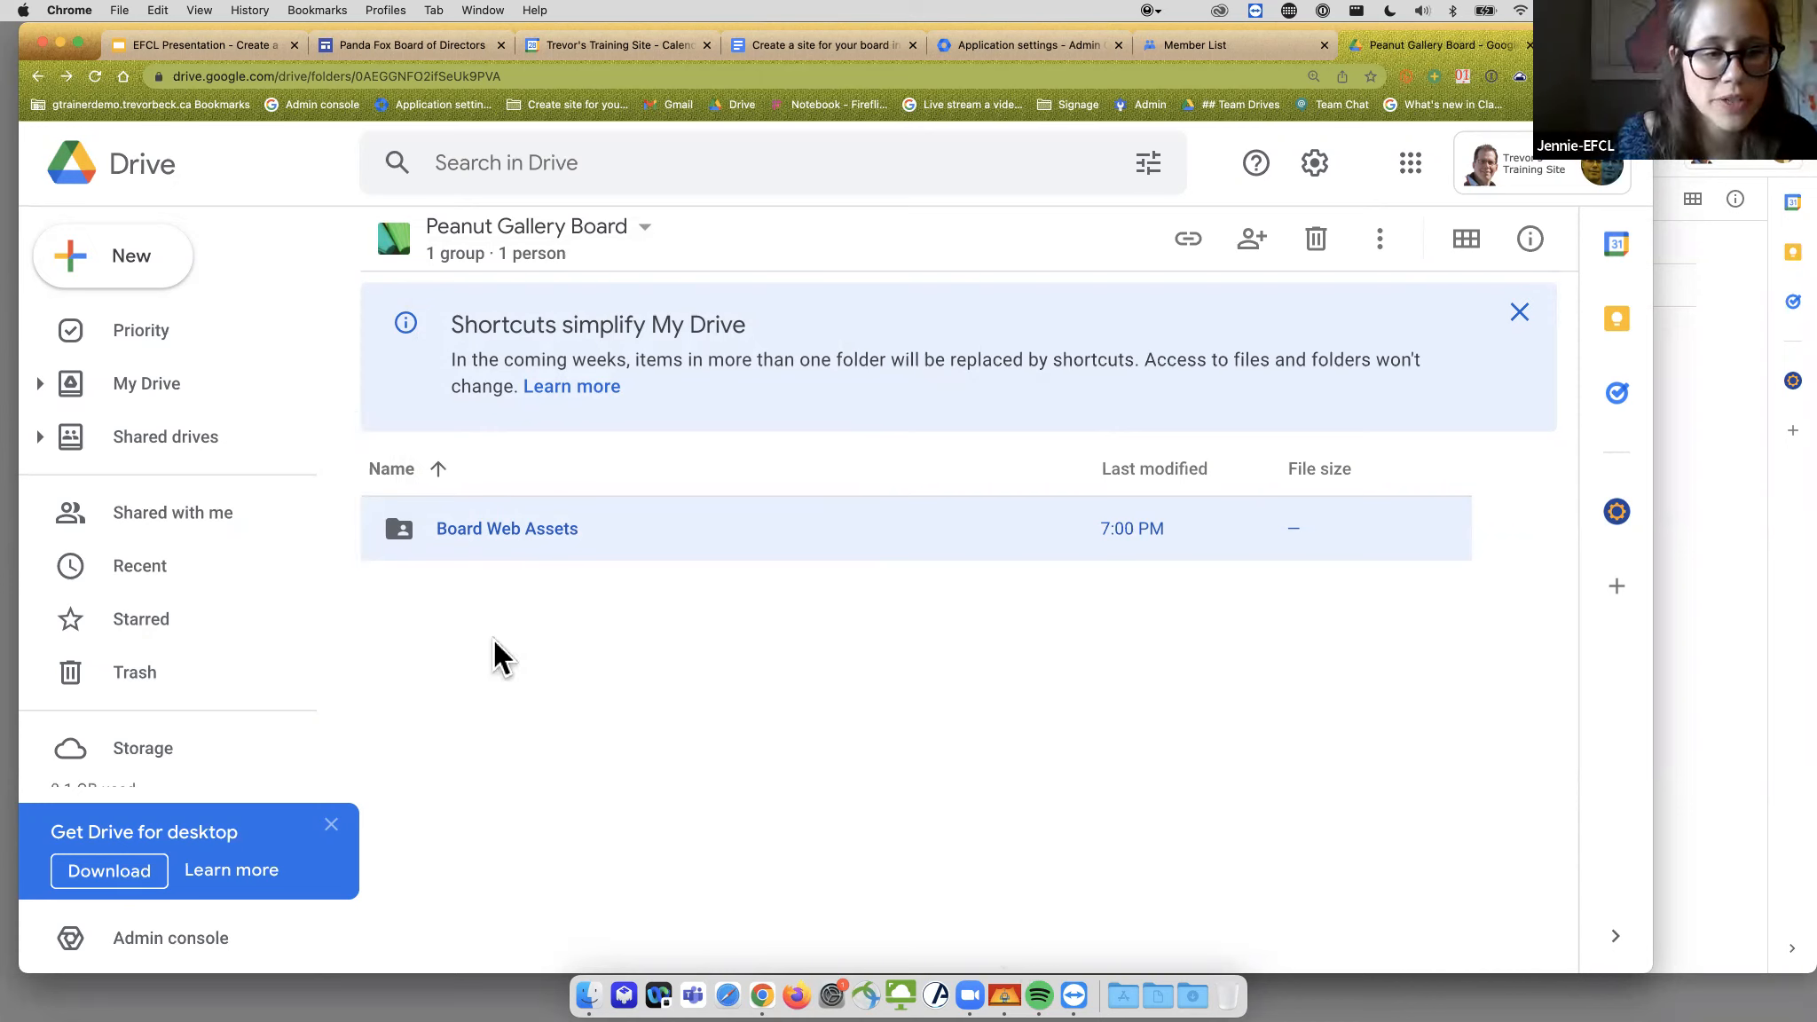
click(702, 665)
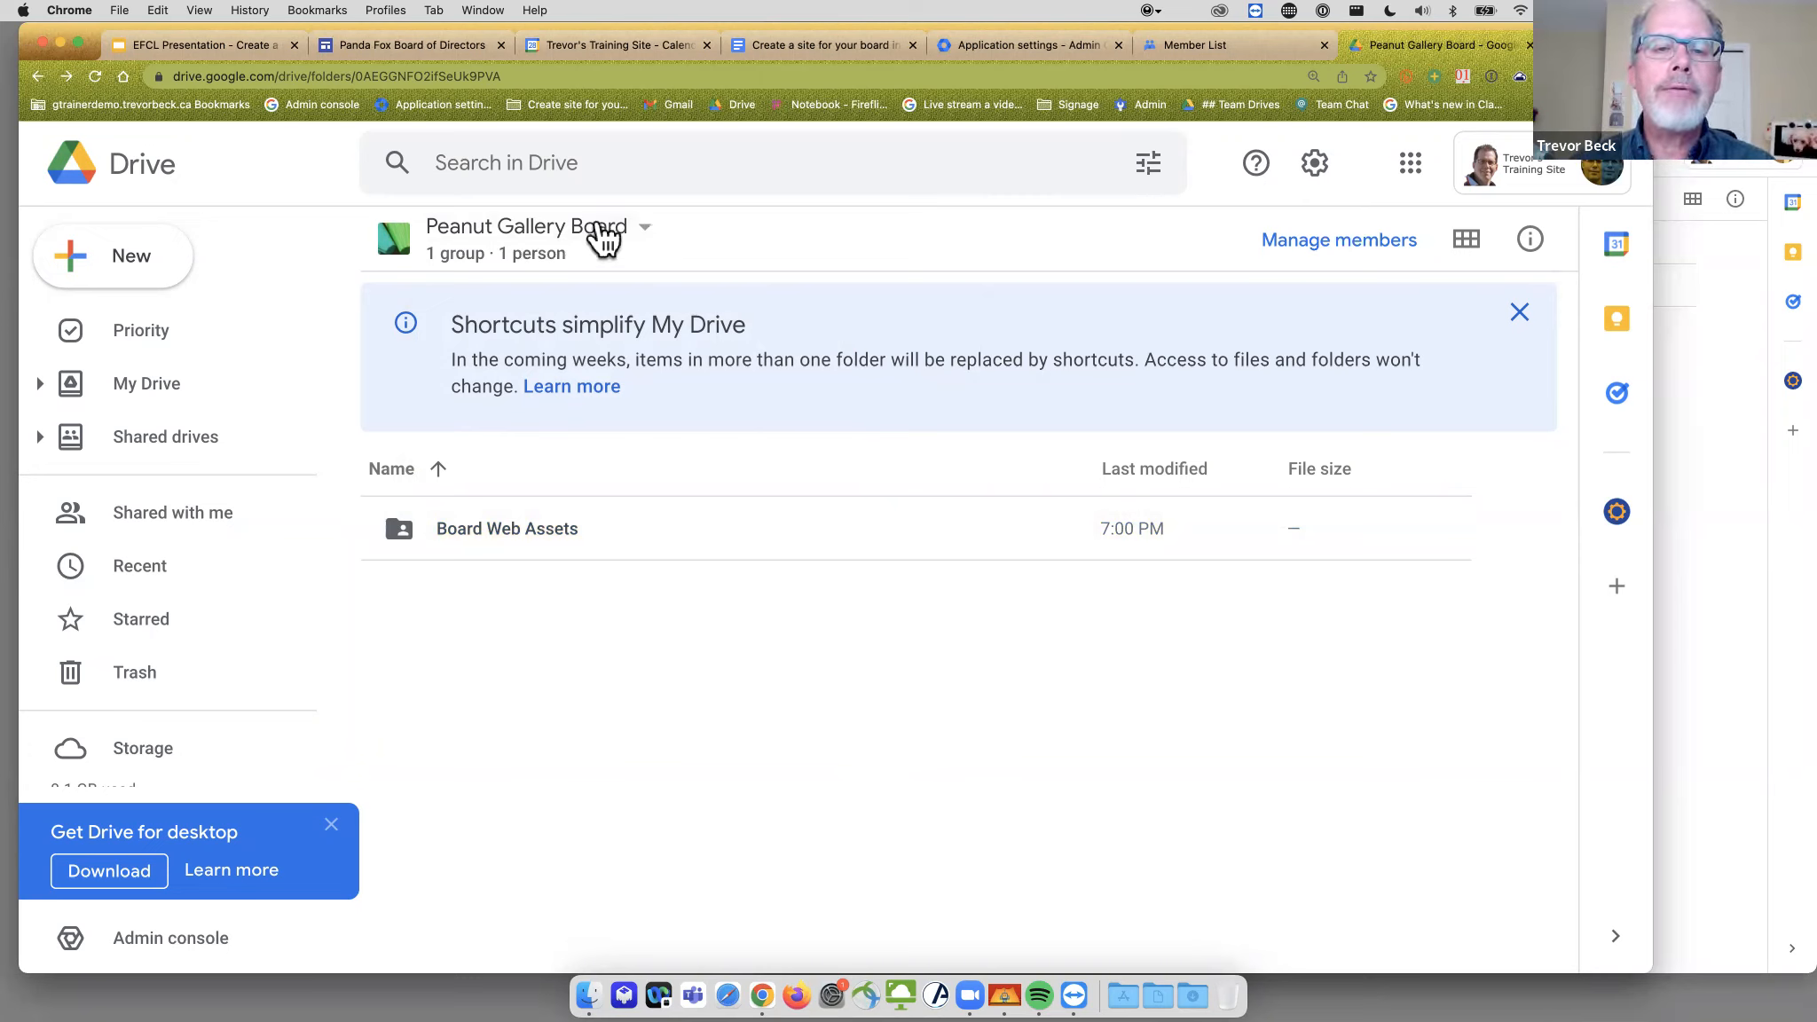
click(497, 527)
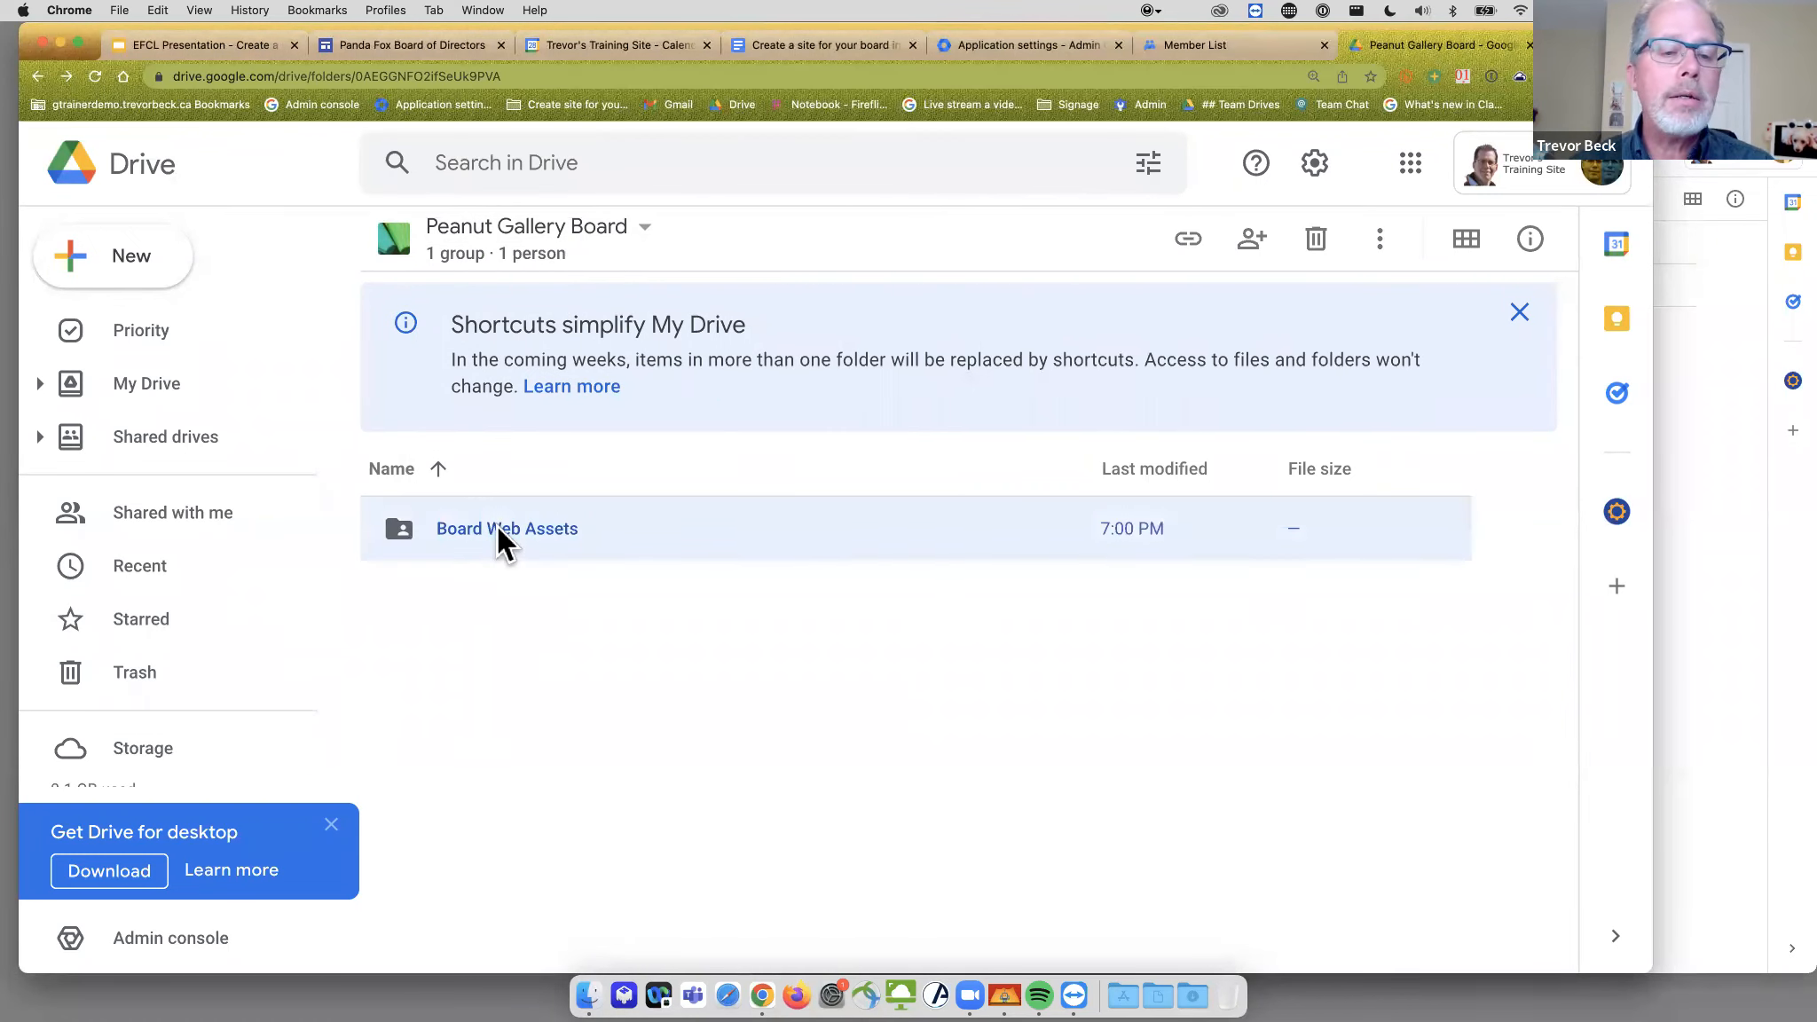
- Open Board Web Assets and bring up the Agenda/Minutes folder's context menu
double_click(497, 527)
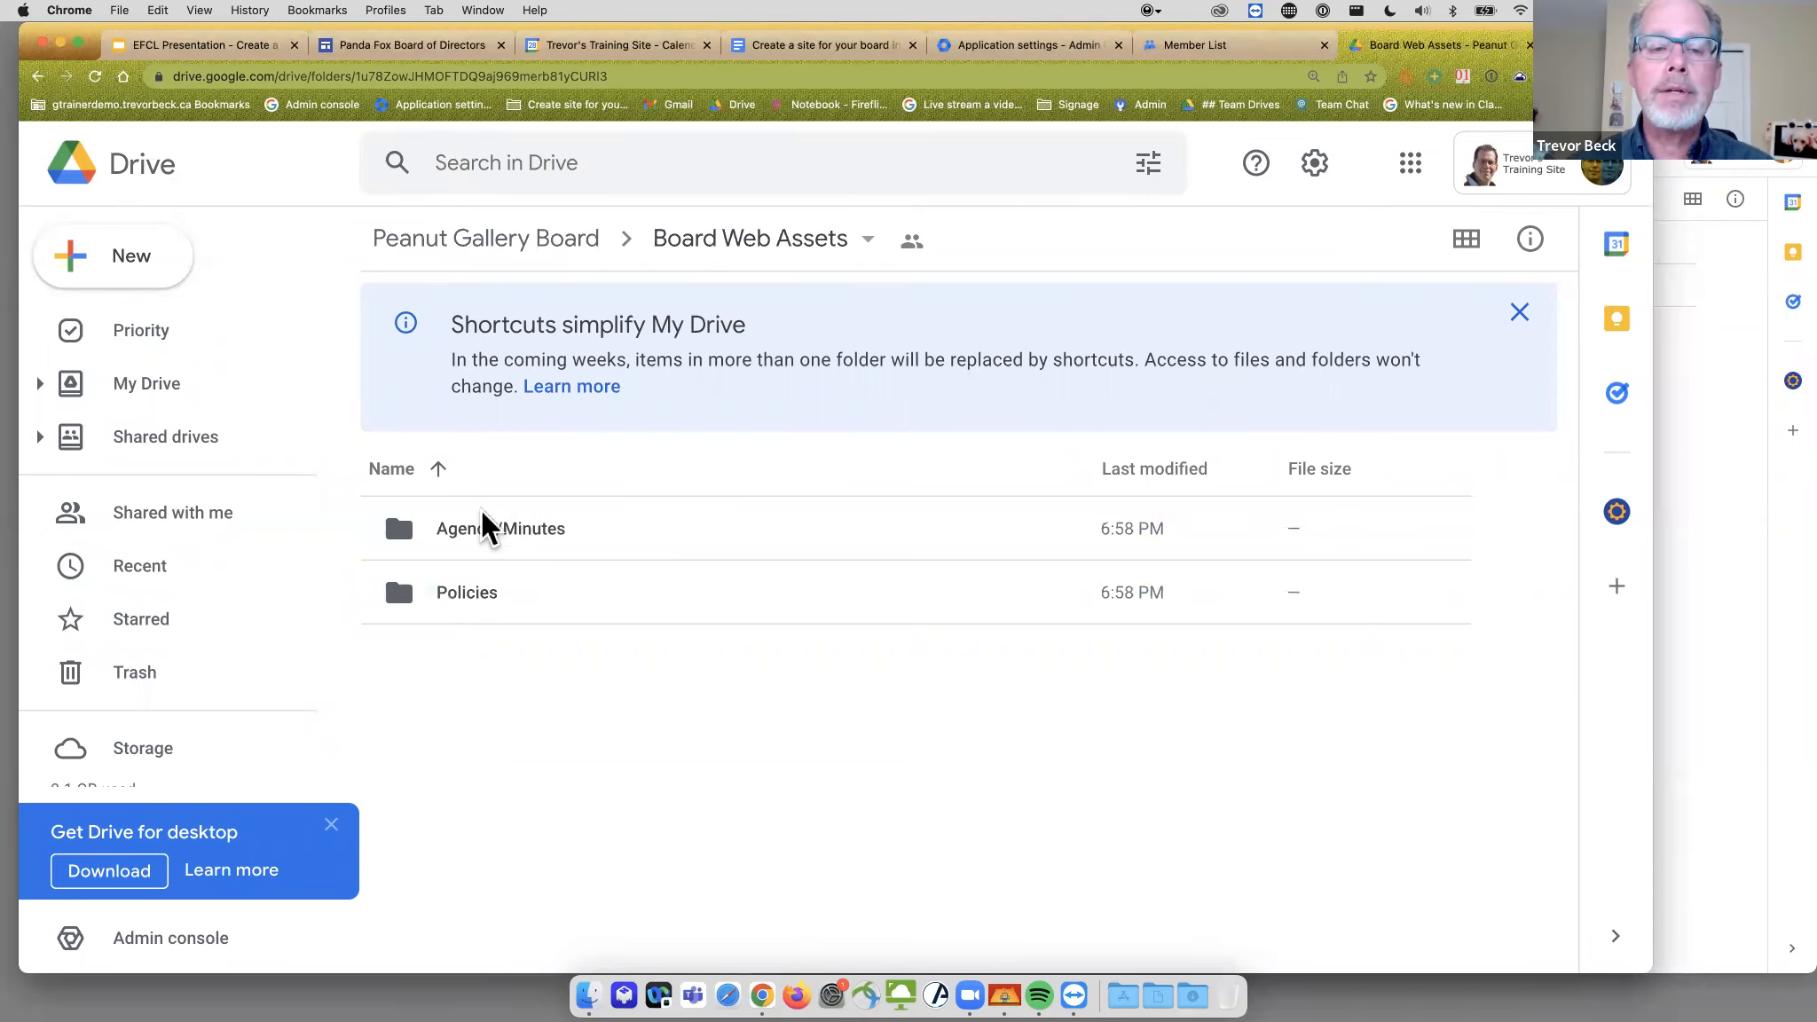
click(497, 531)
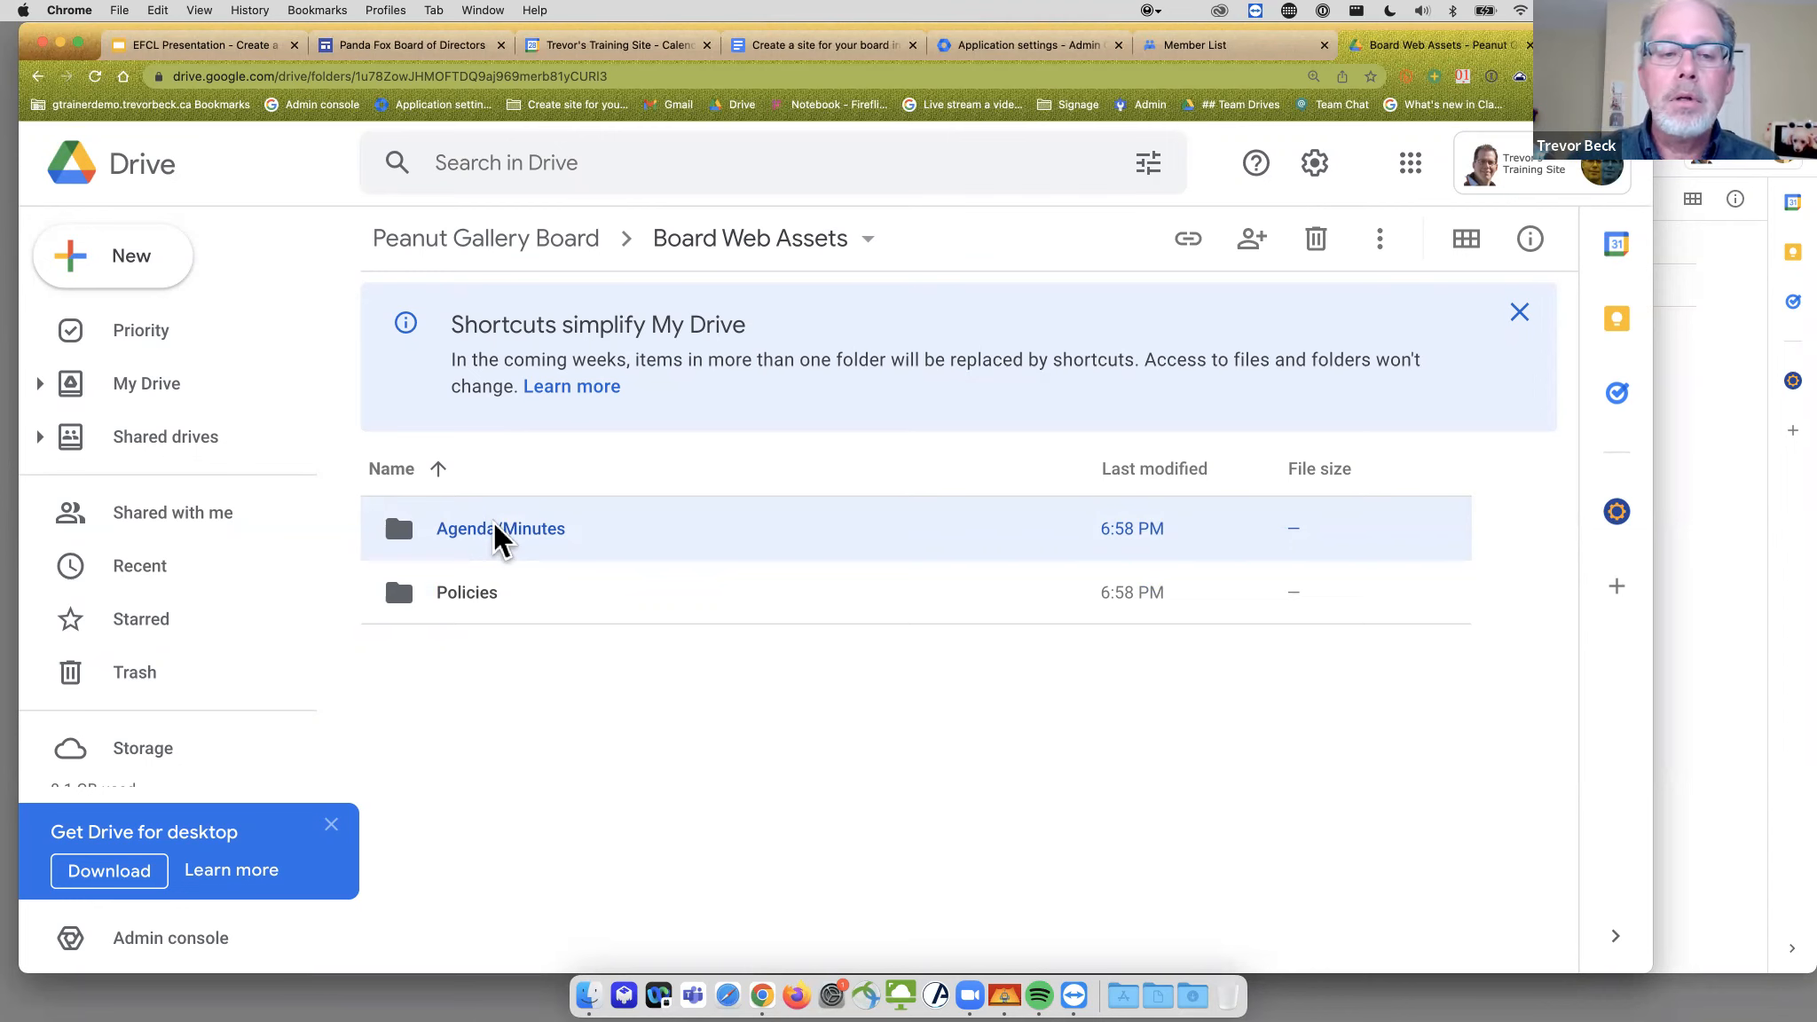
right_click(495, 528)
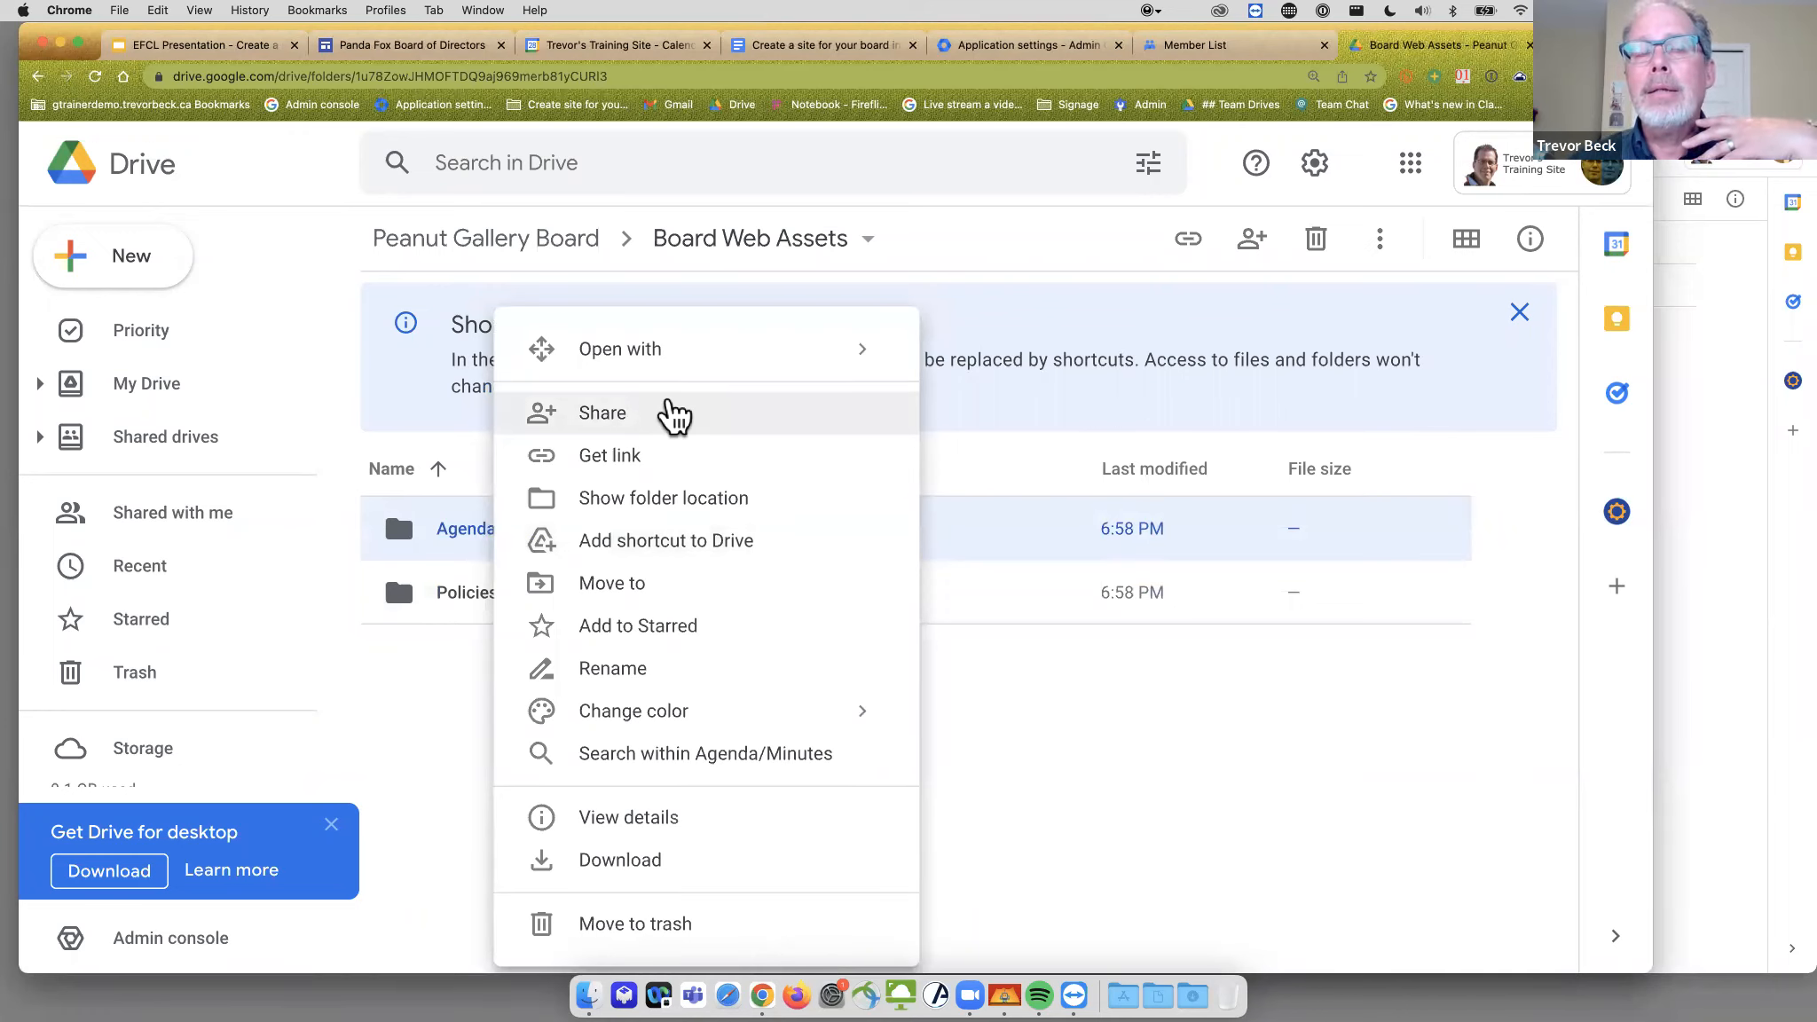
- Share Agenda/Minutes with a suggested board member as Contributor
click(637, 417)
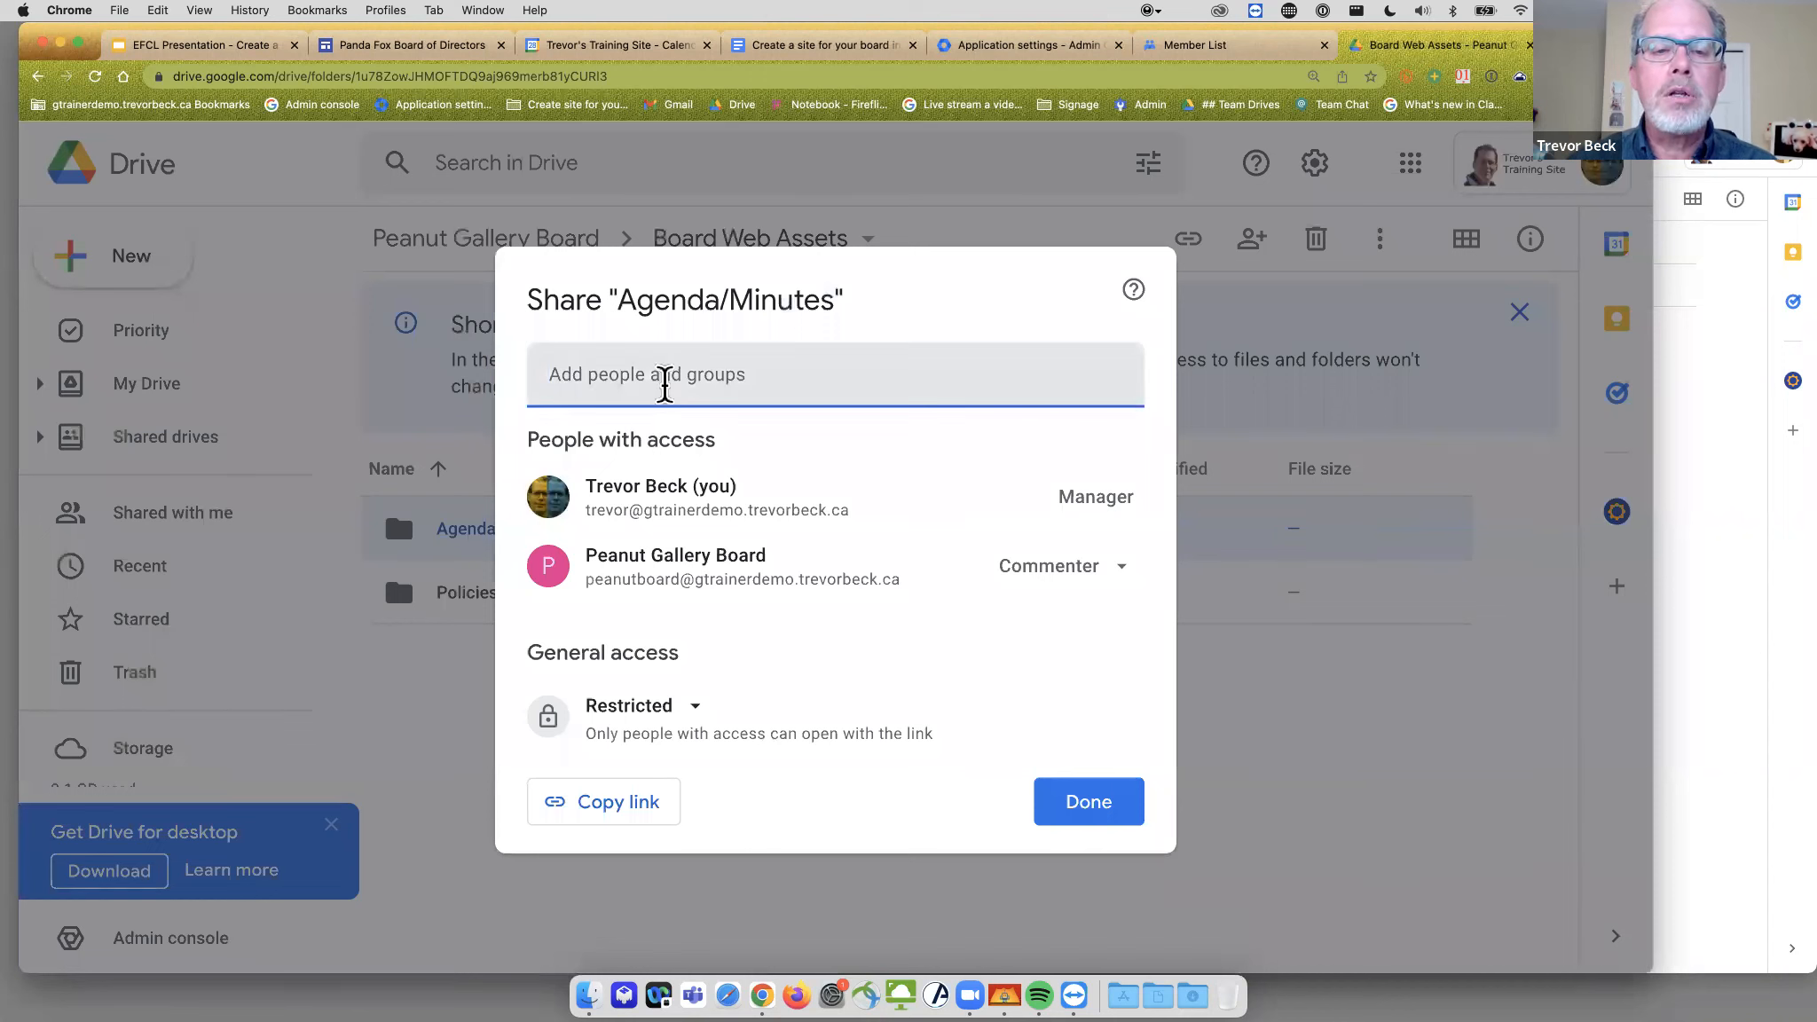
click(663, 381)
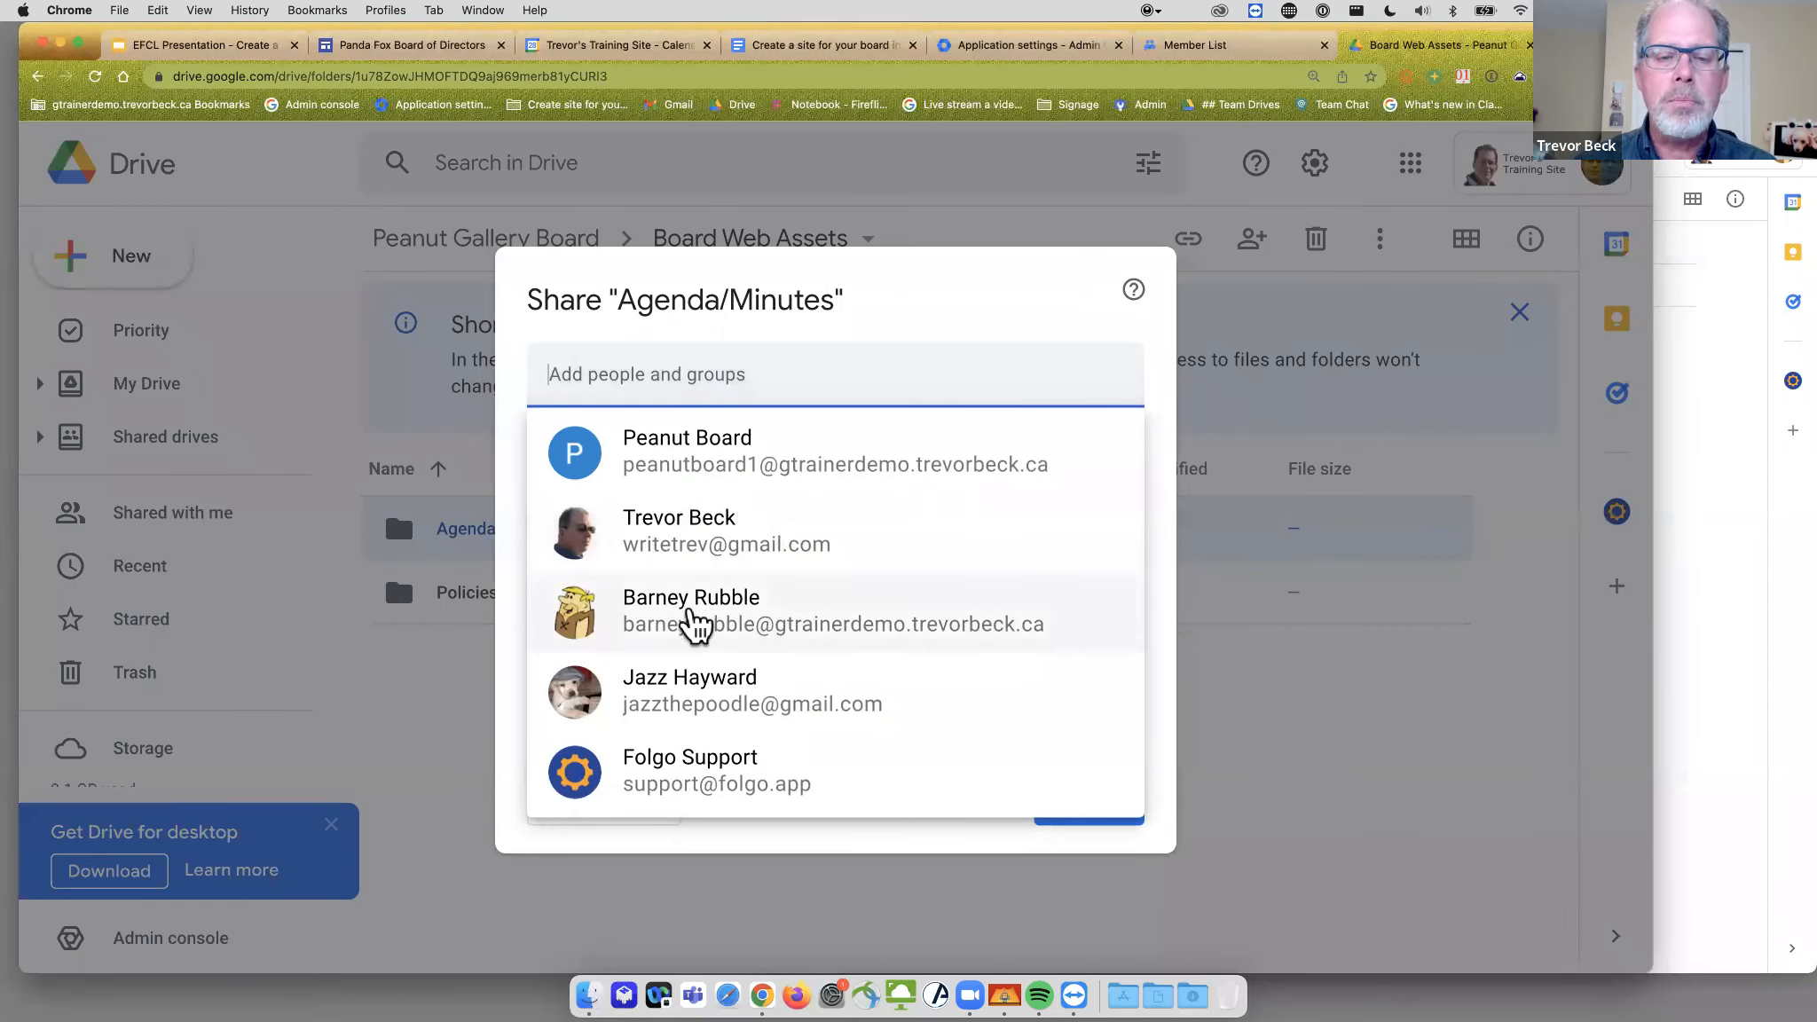
click(692, 617)
click(1081, 468)
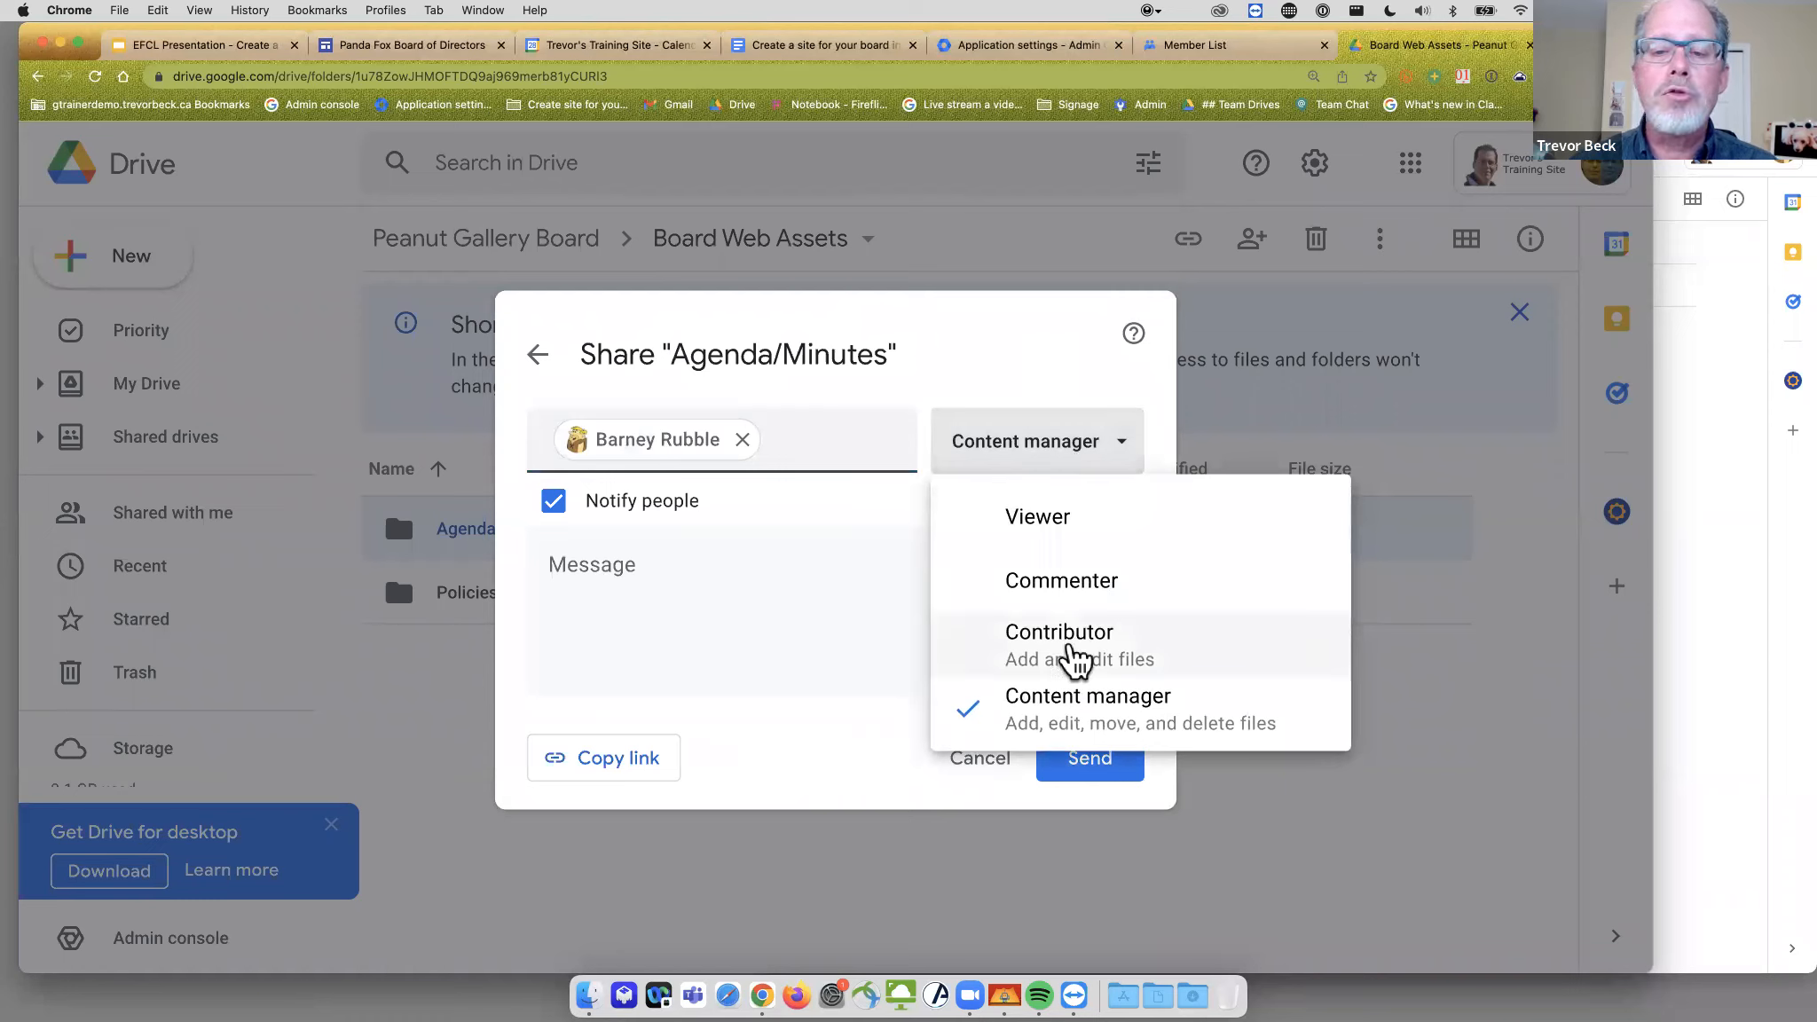
click(1027, 637)
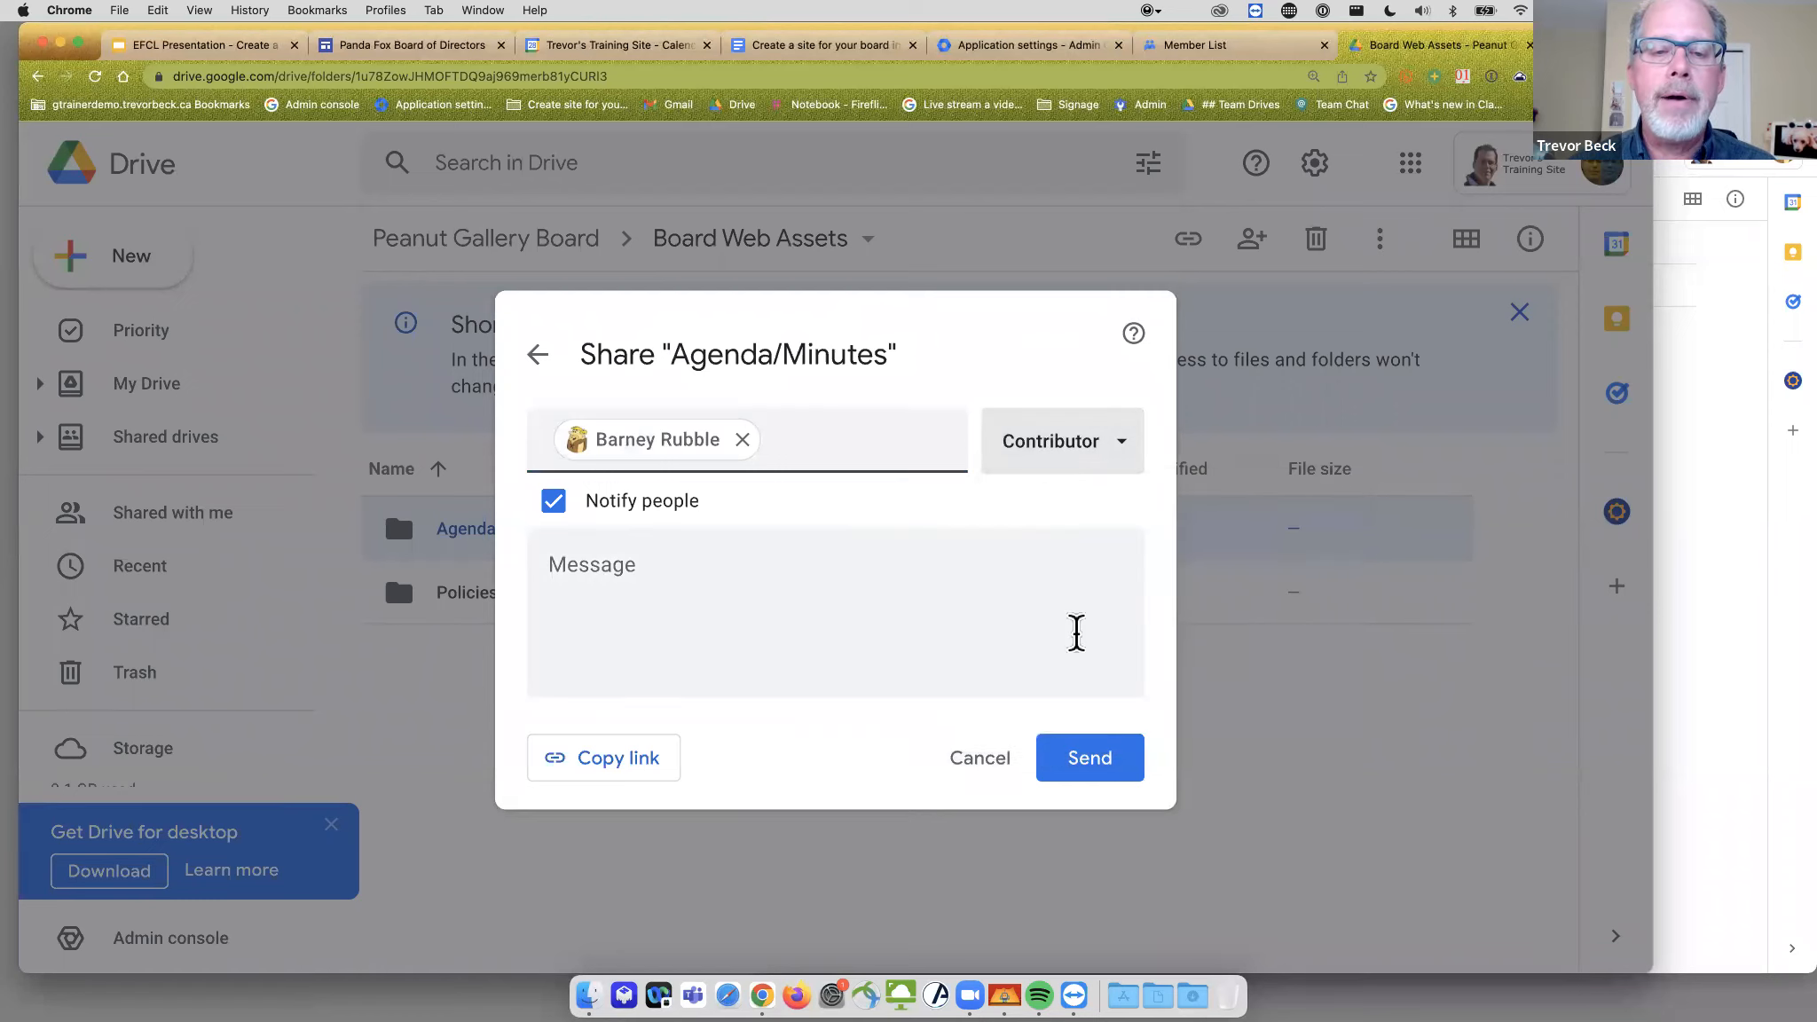
click(1072, 763)
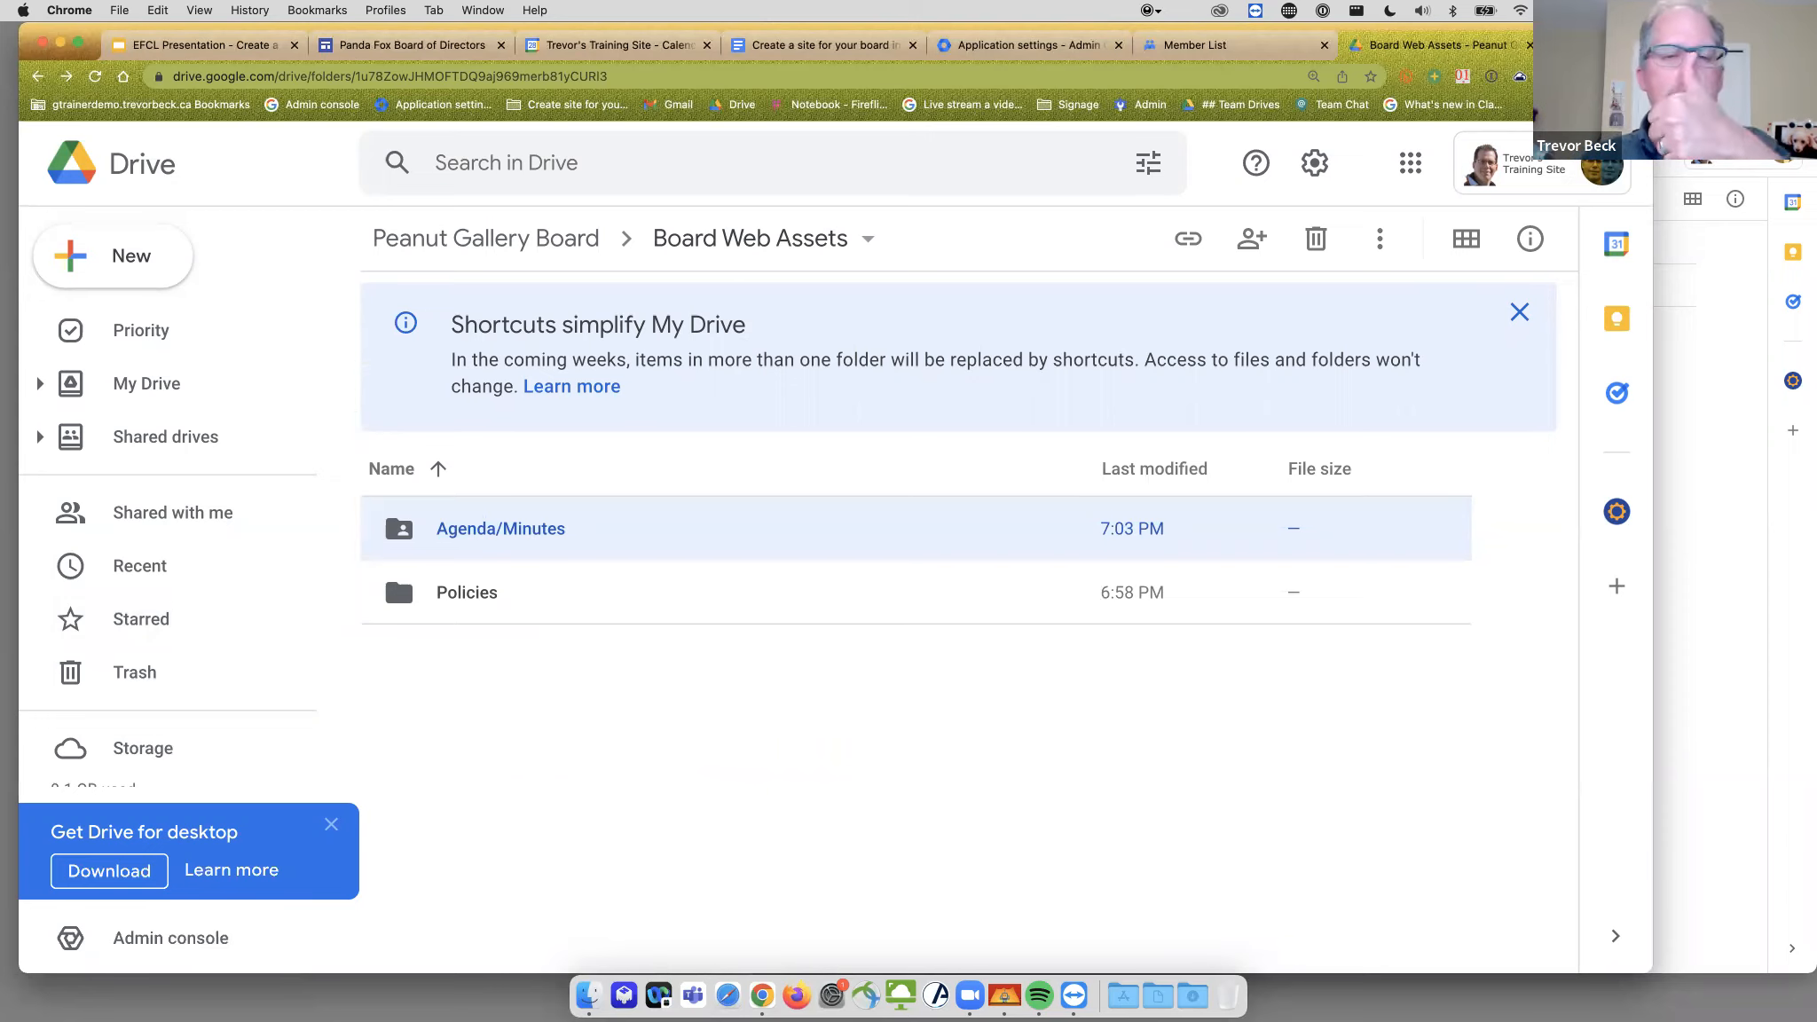
click(642, 770)
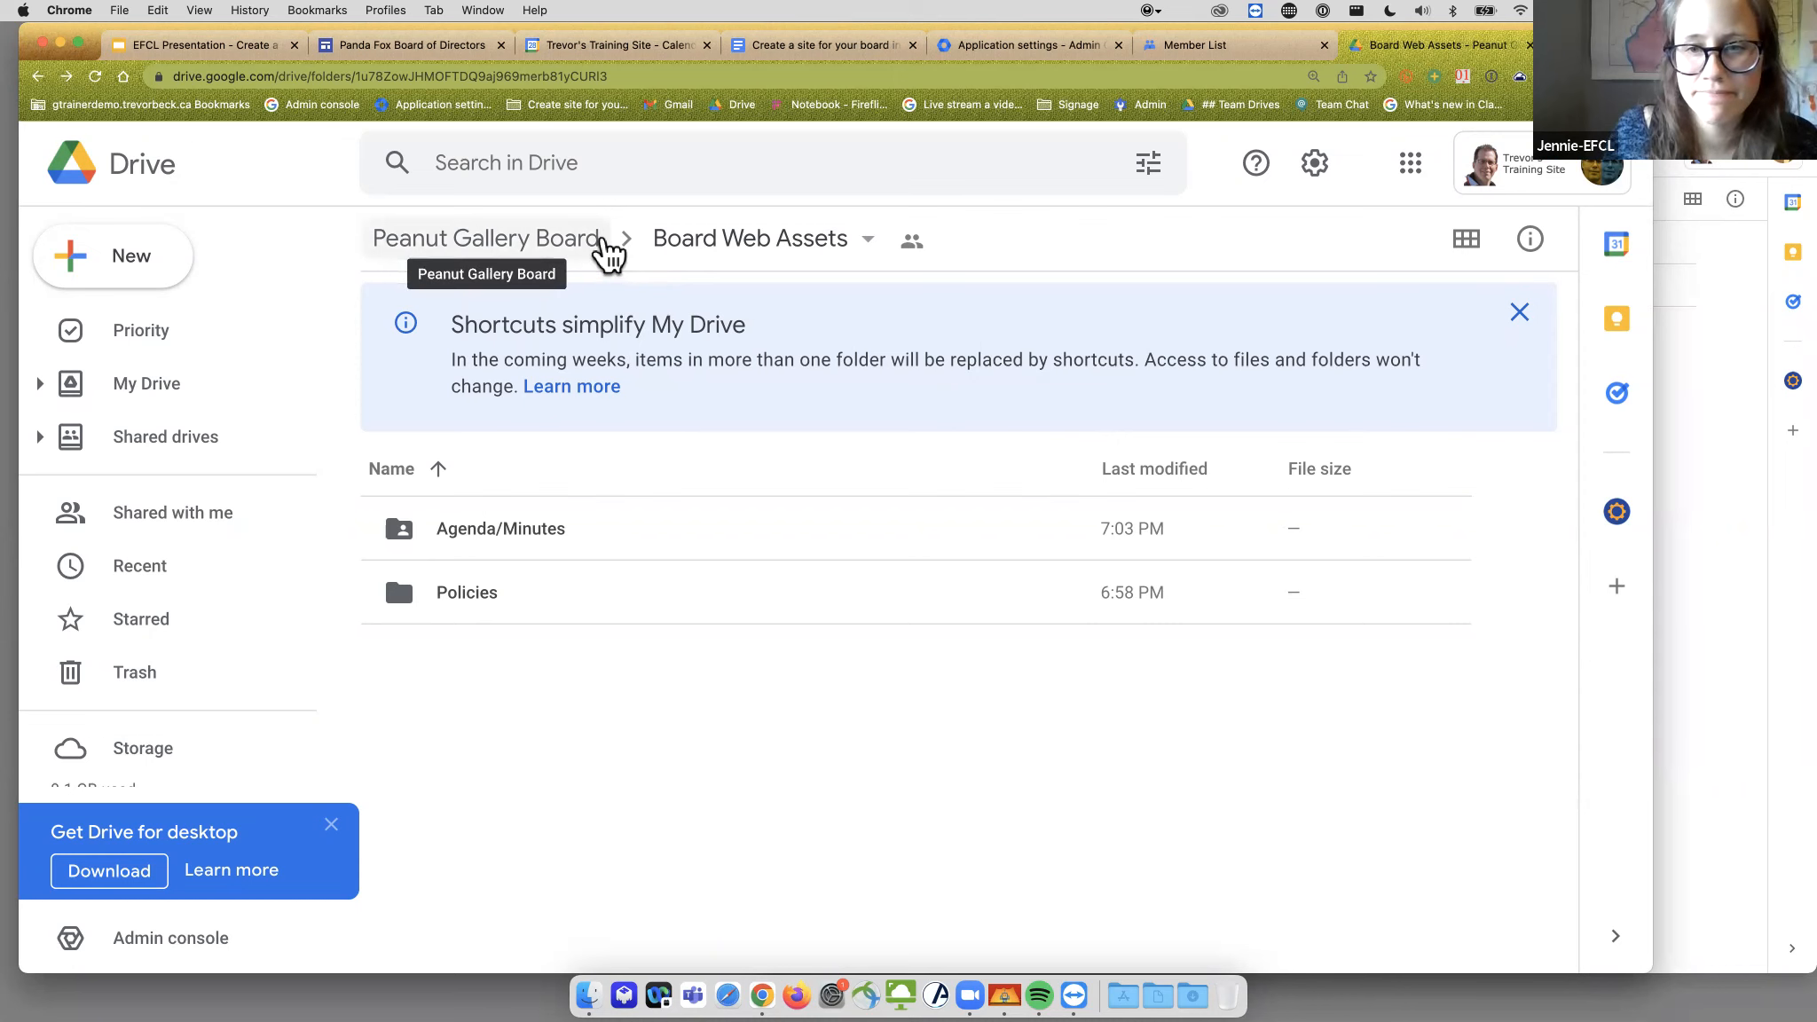
- Open Manage members for the Peanut Gallery Board drive and show the group's role choices
click(604, 240)
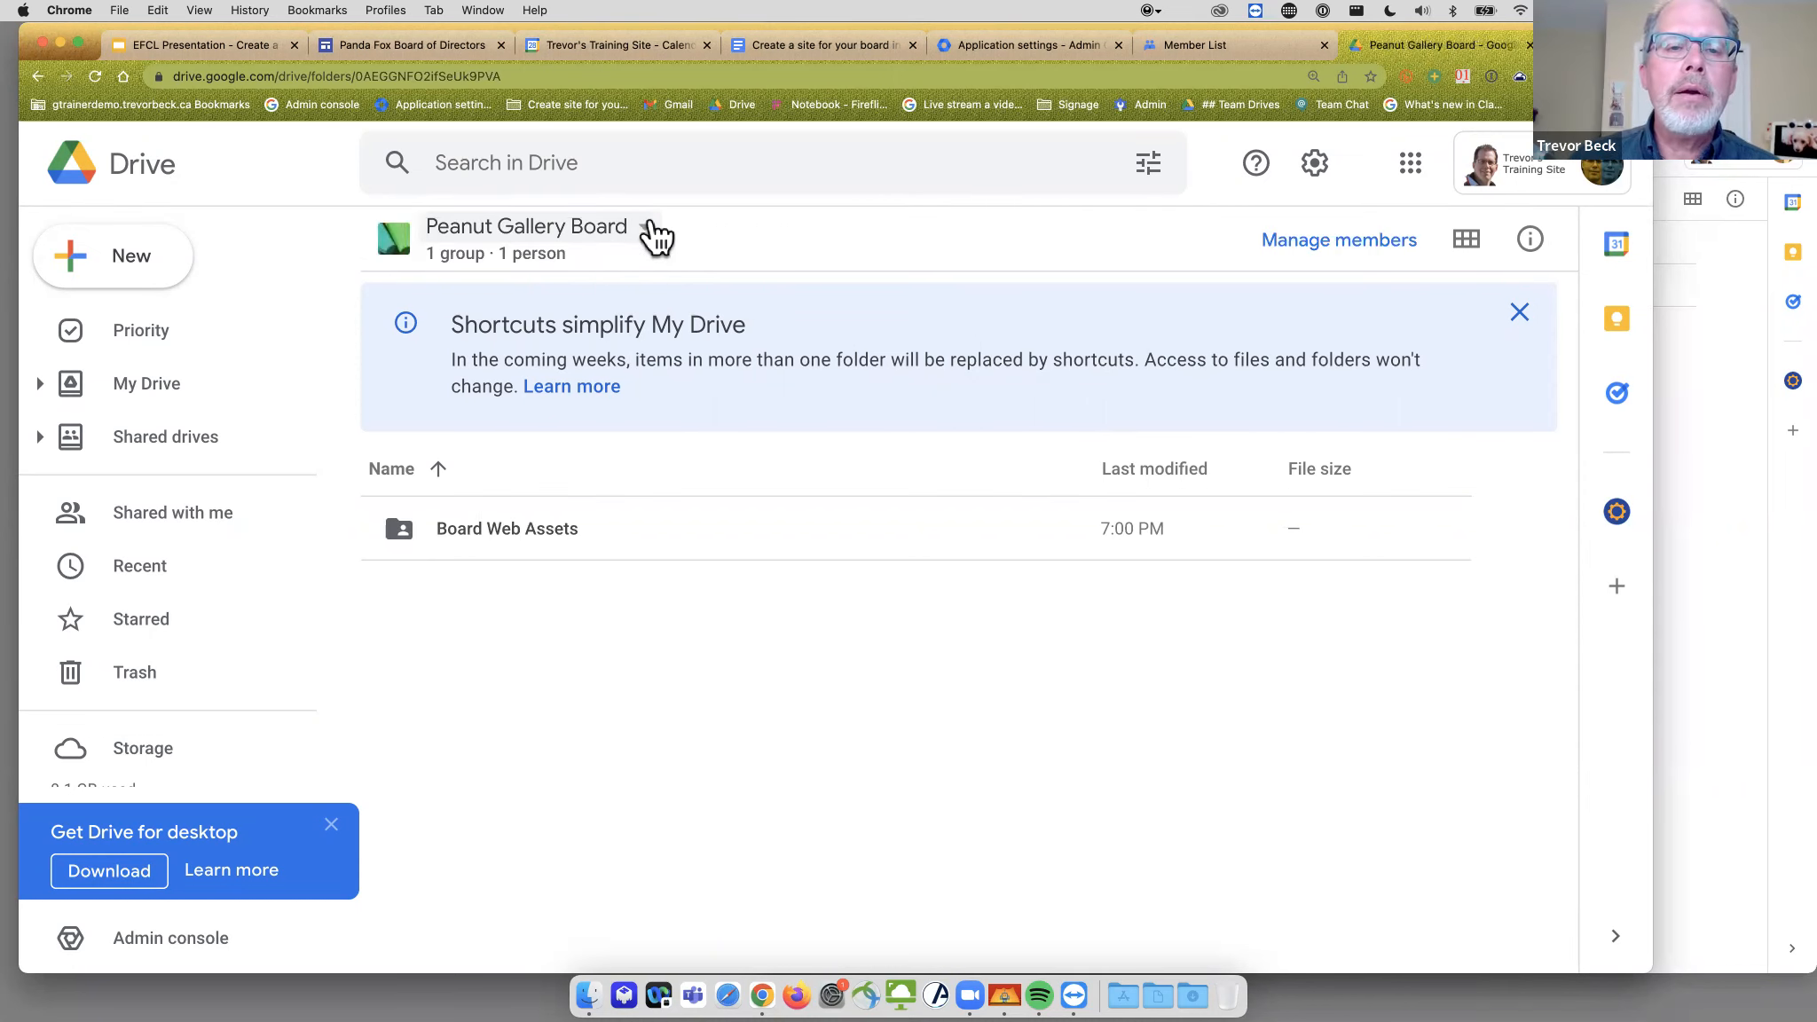
click(652, 227)
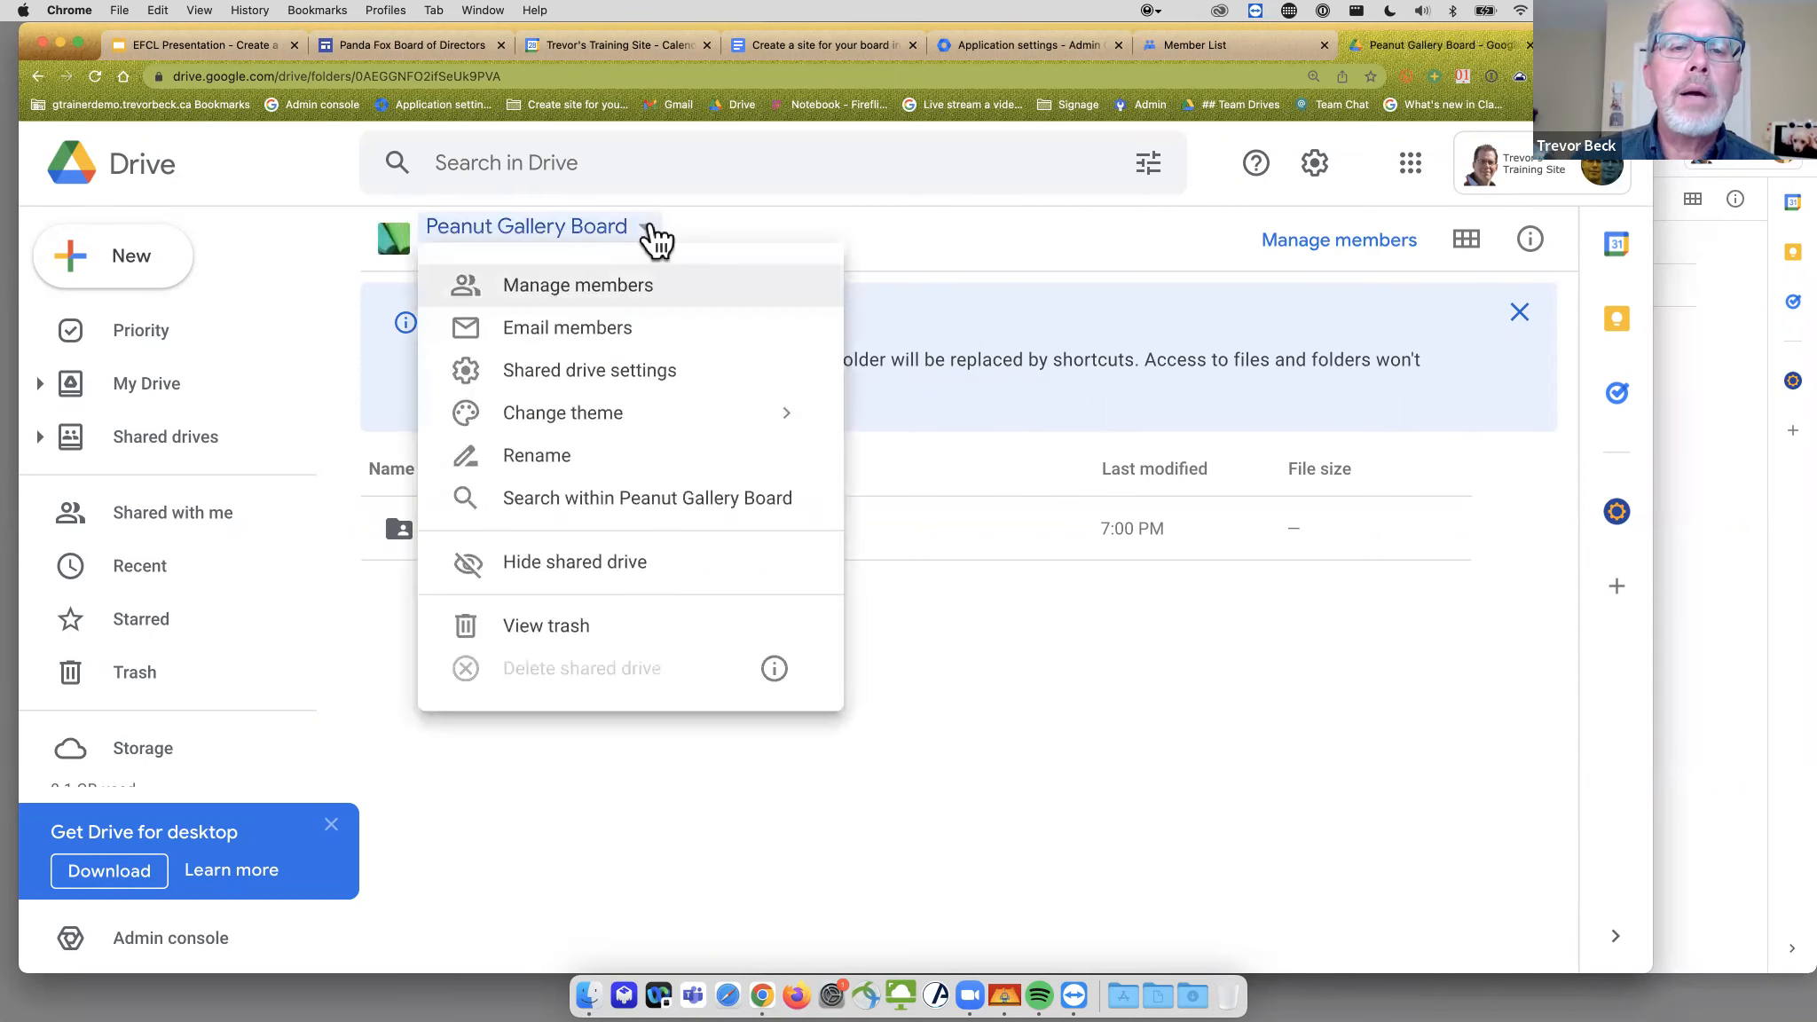
click(577, 288)
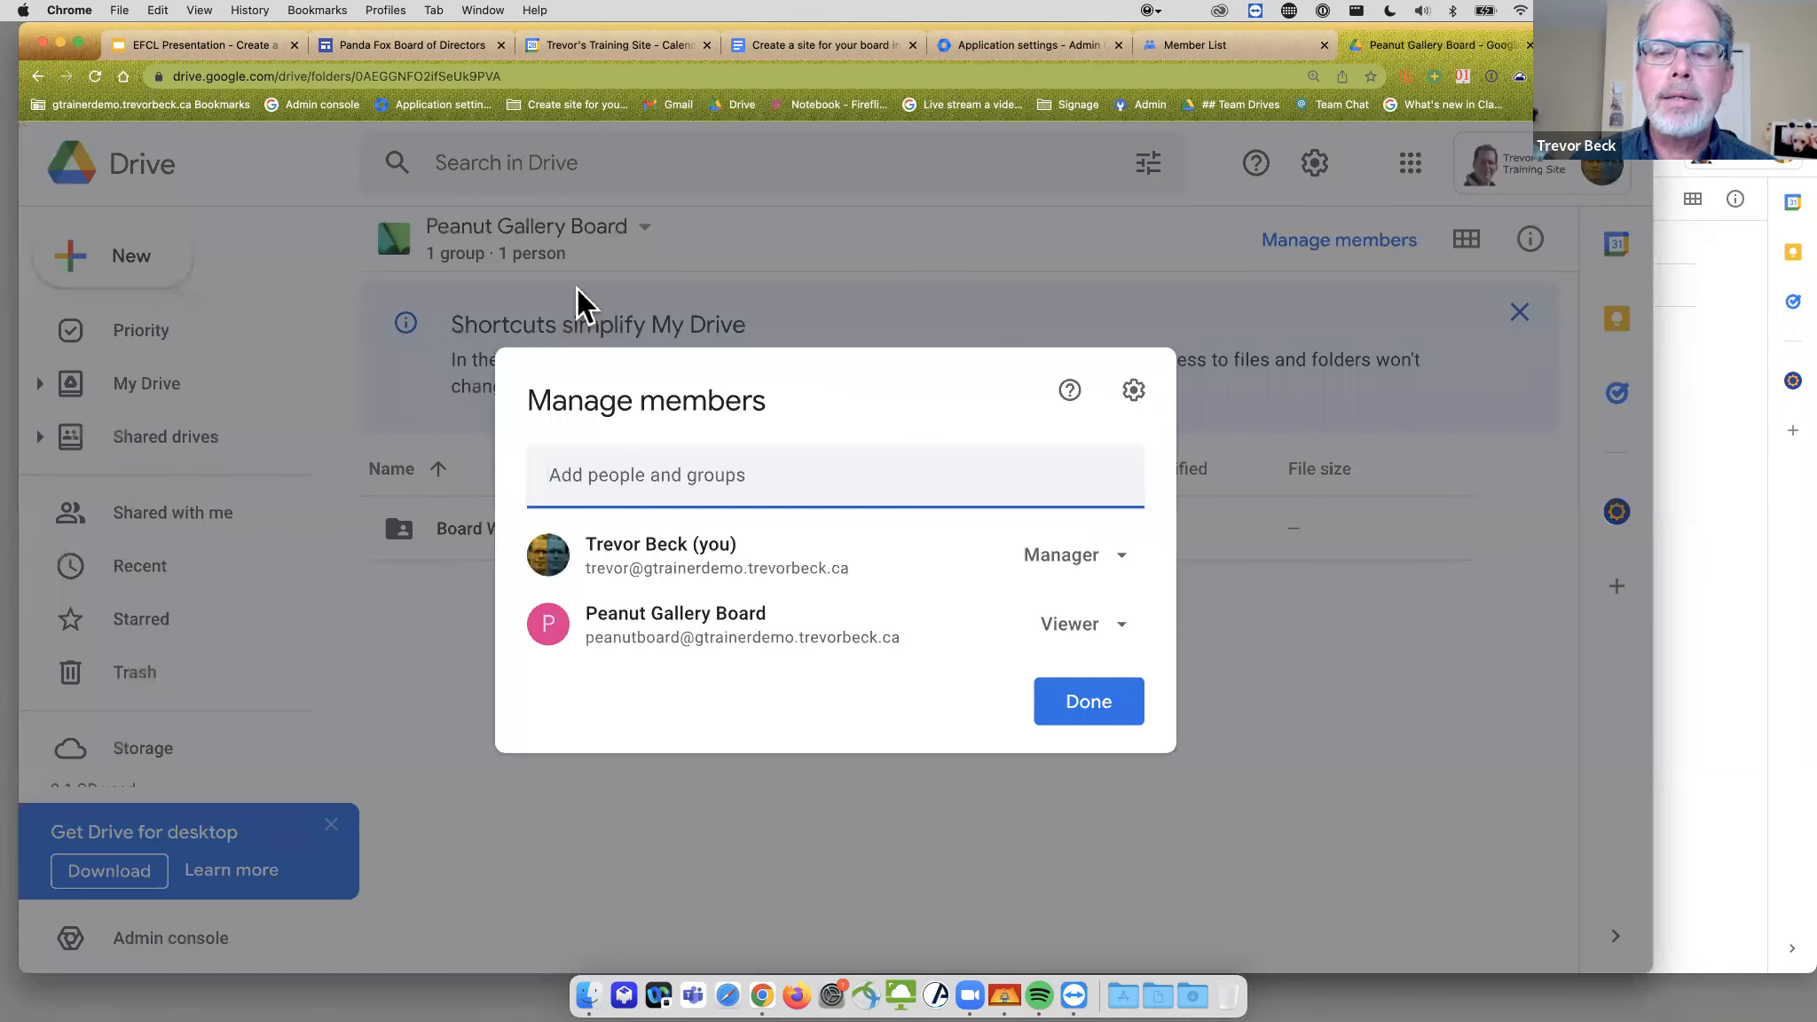
click(1114, 626)
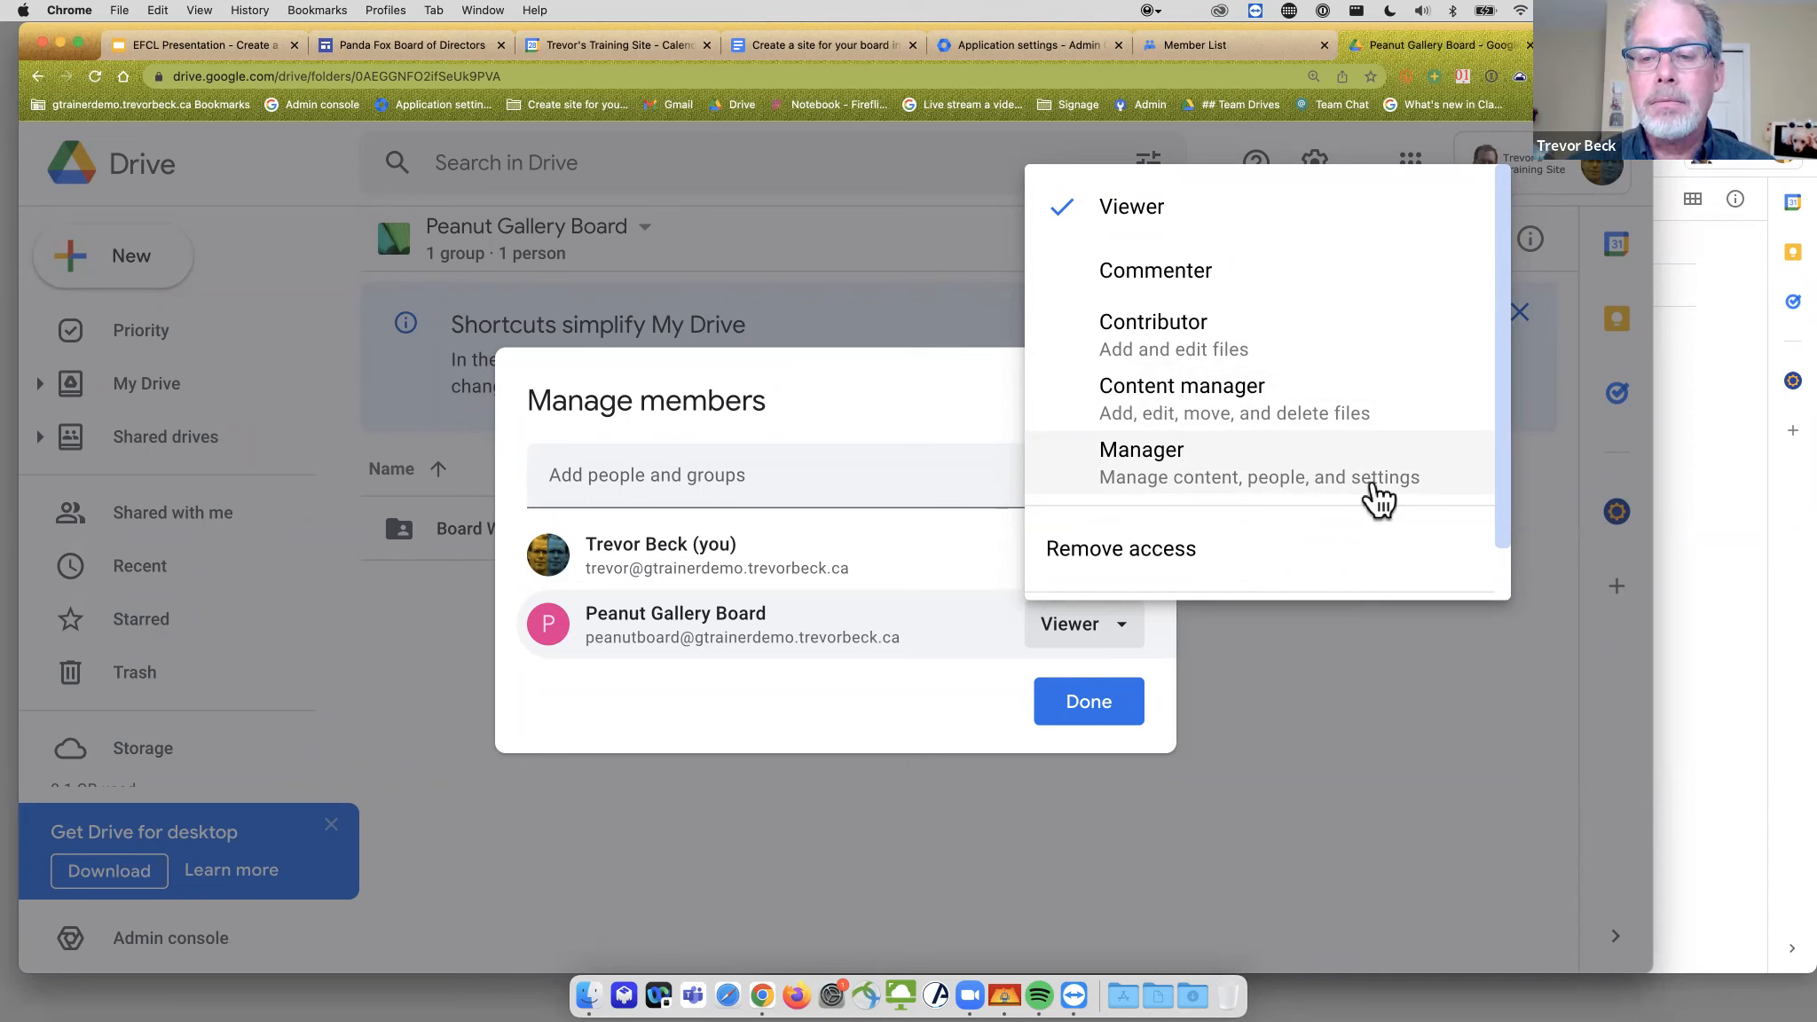
- Review the role options and close Manage members, keeping the group as Viewer
scroll(1207, 346, down, 1)
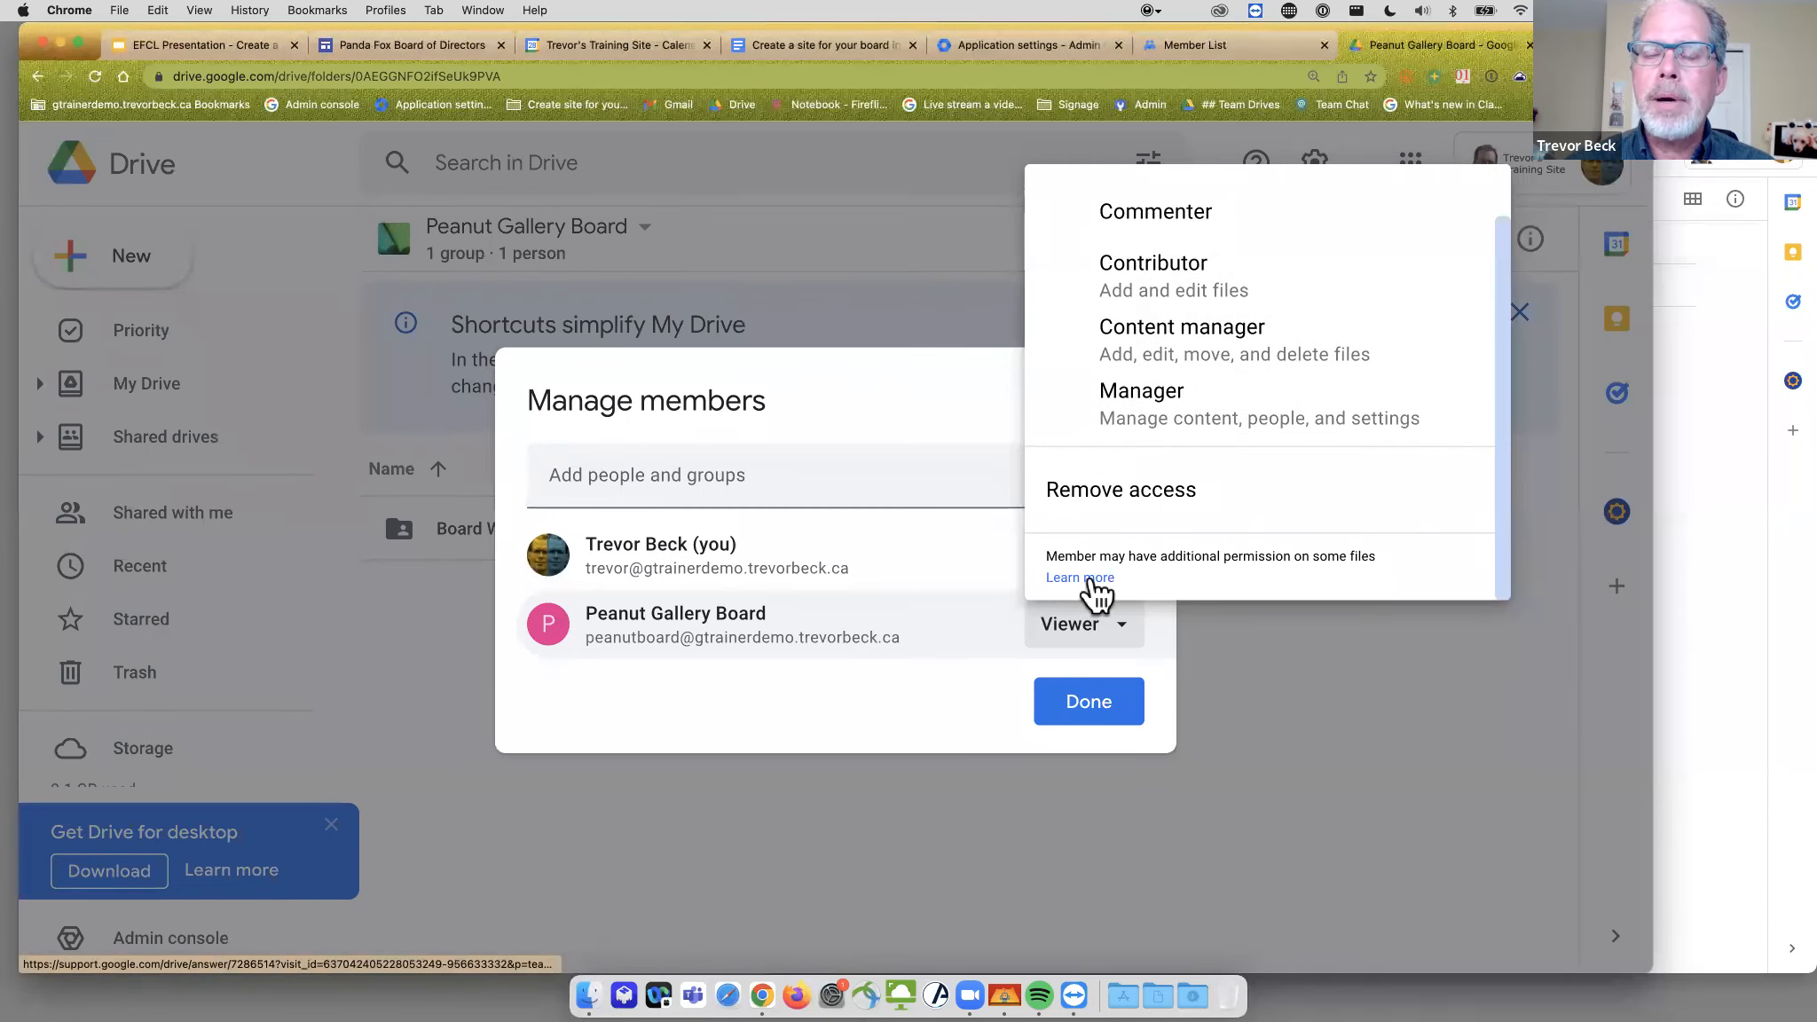
scroll(1095, 592, up, 1)
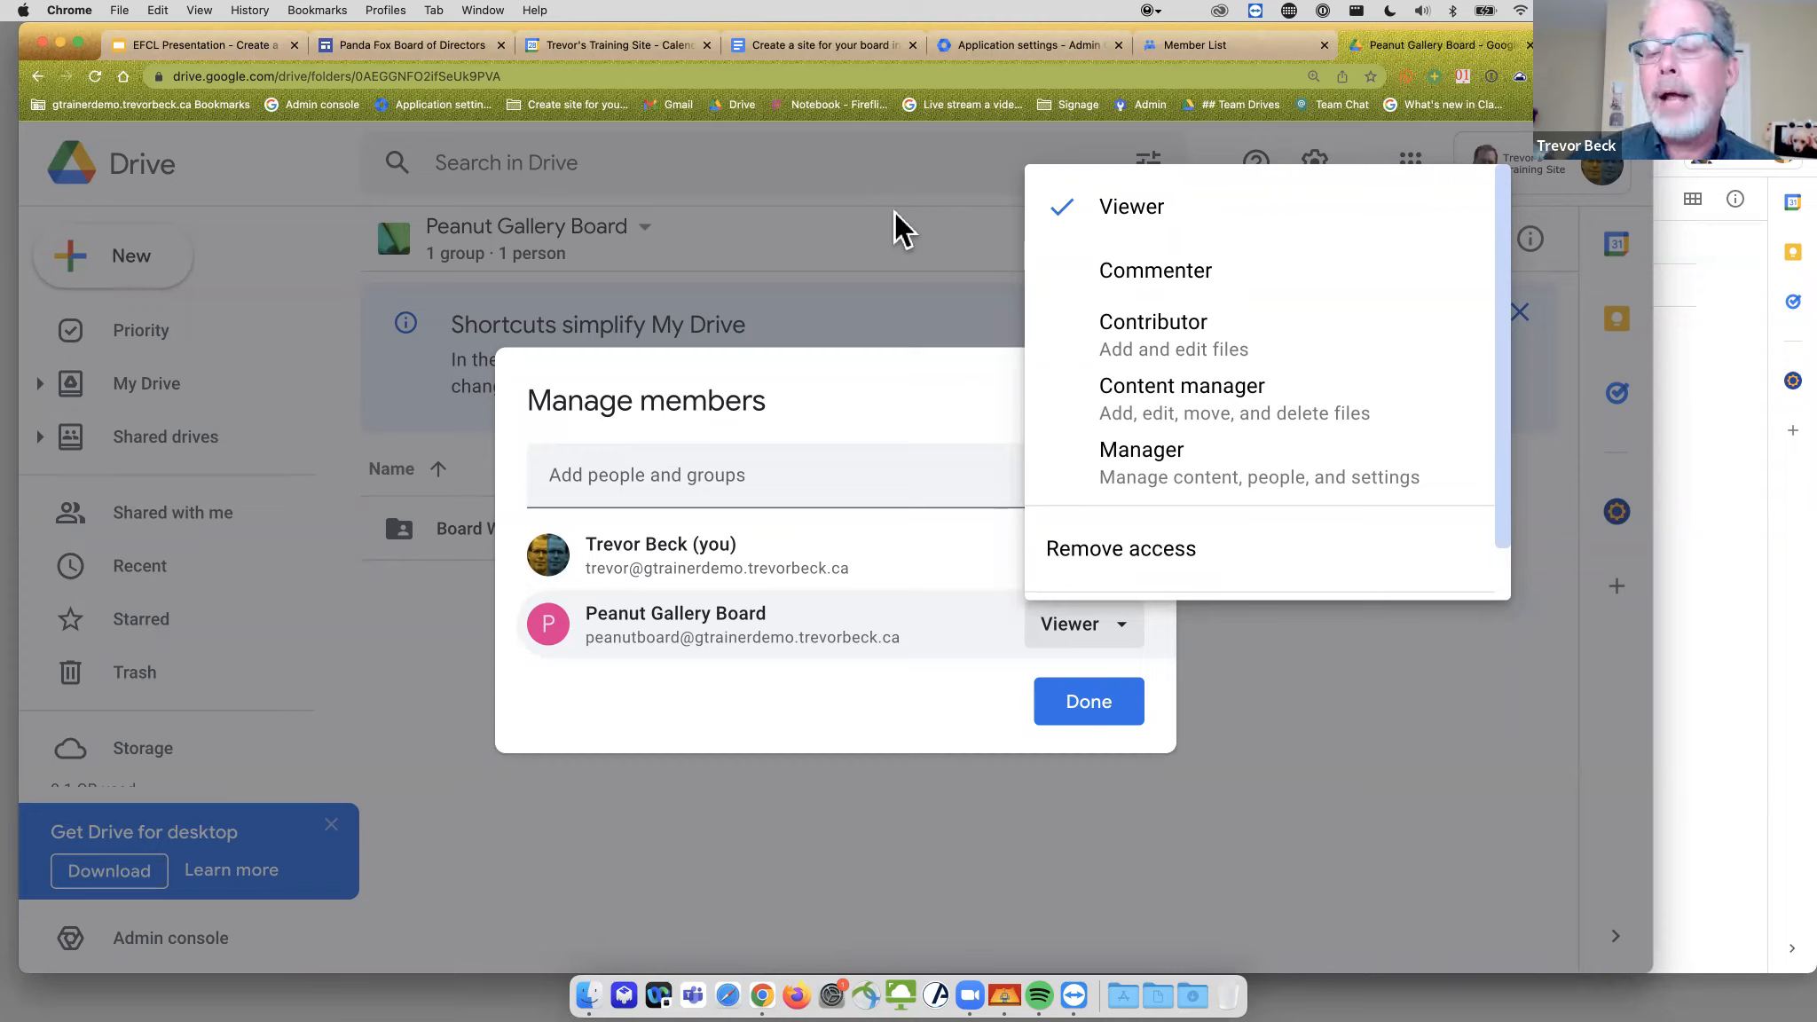
click(894, 211)
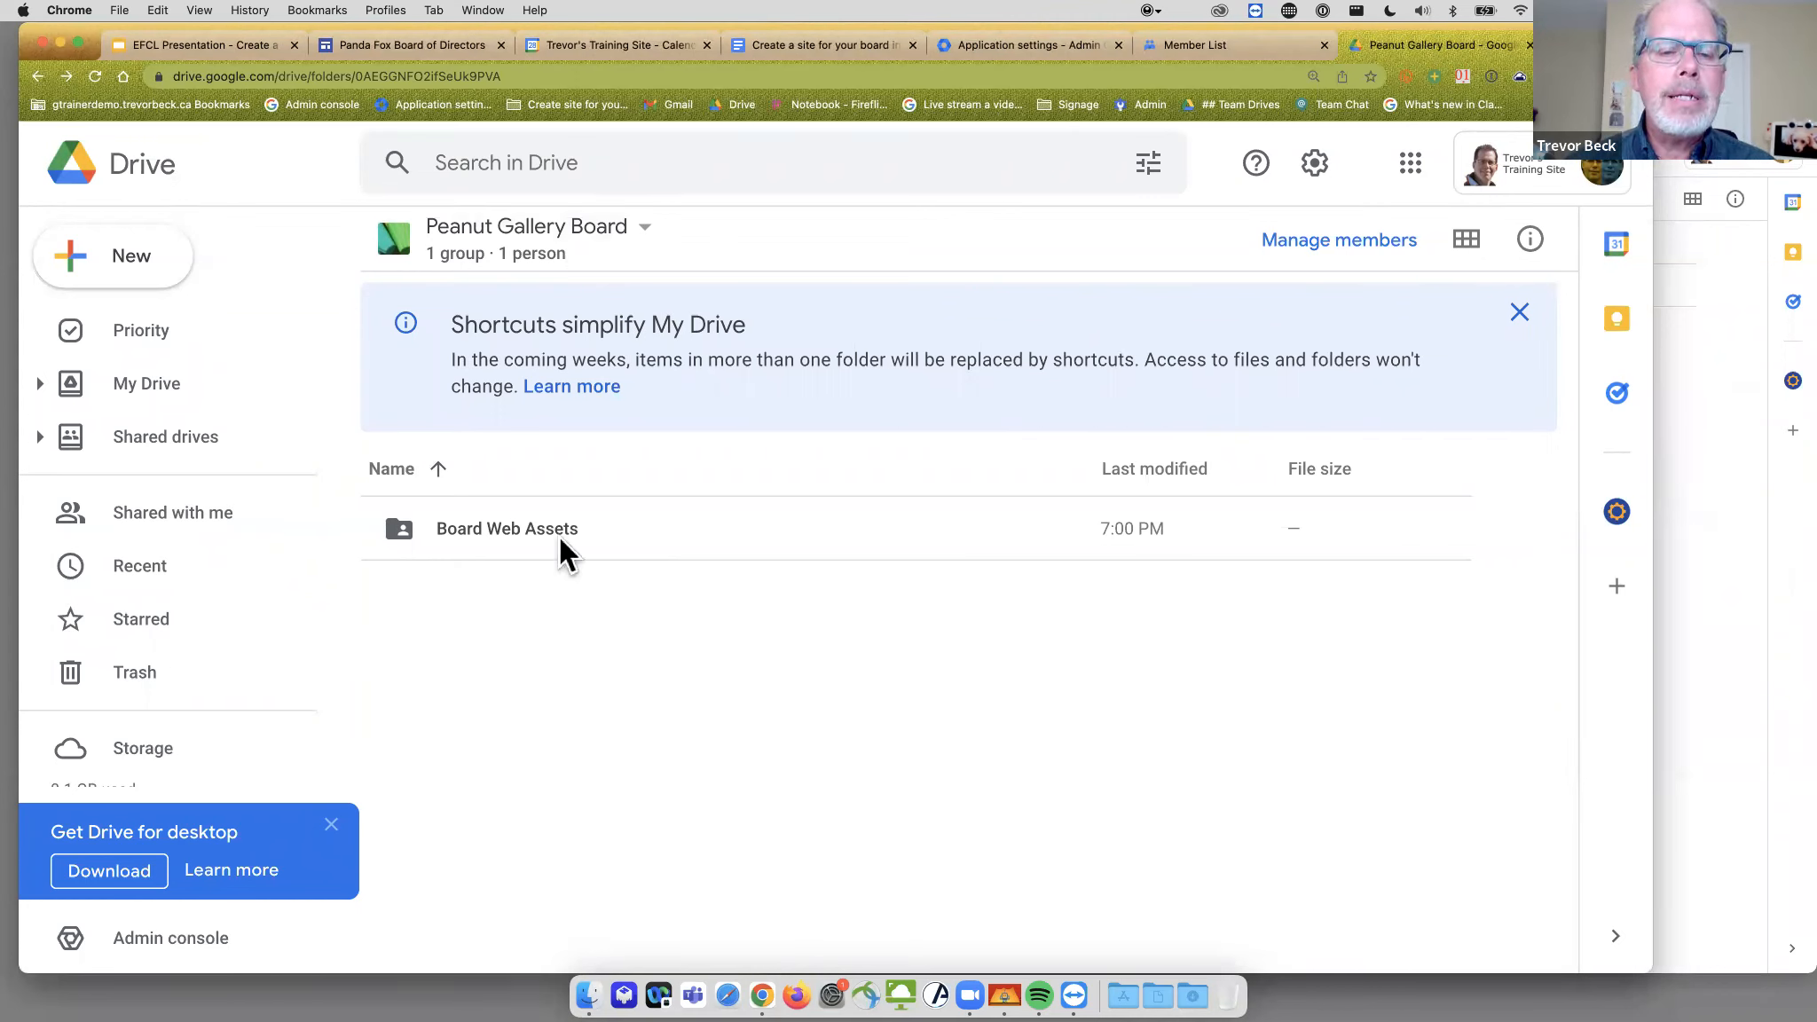
- Return to the 'Create a site for your board' planning document in Google Docs
click(640, 232)
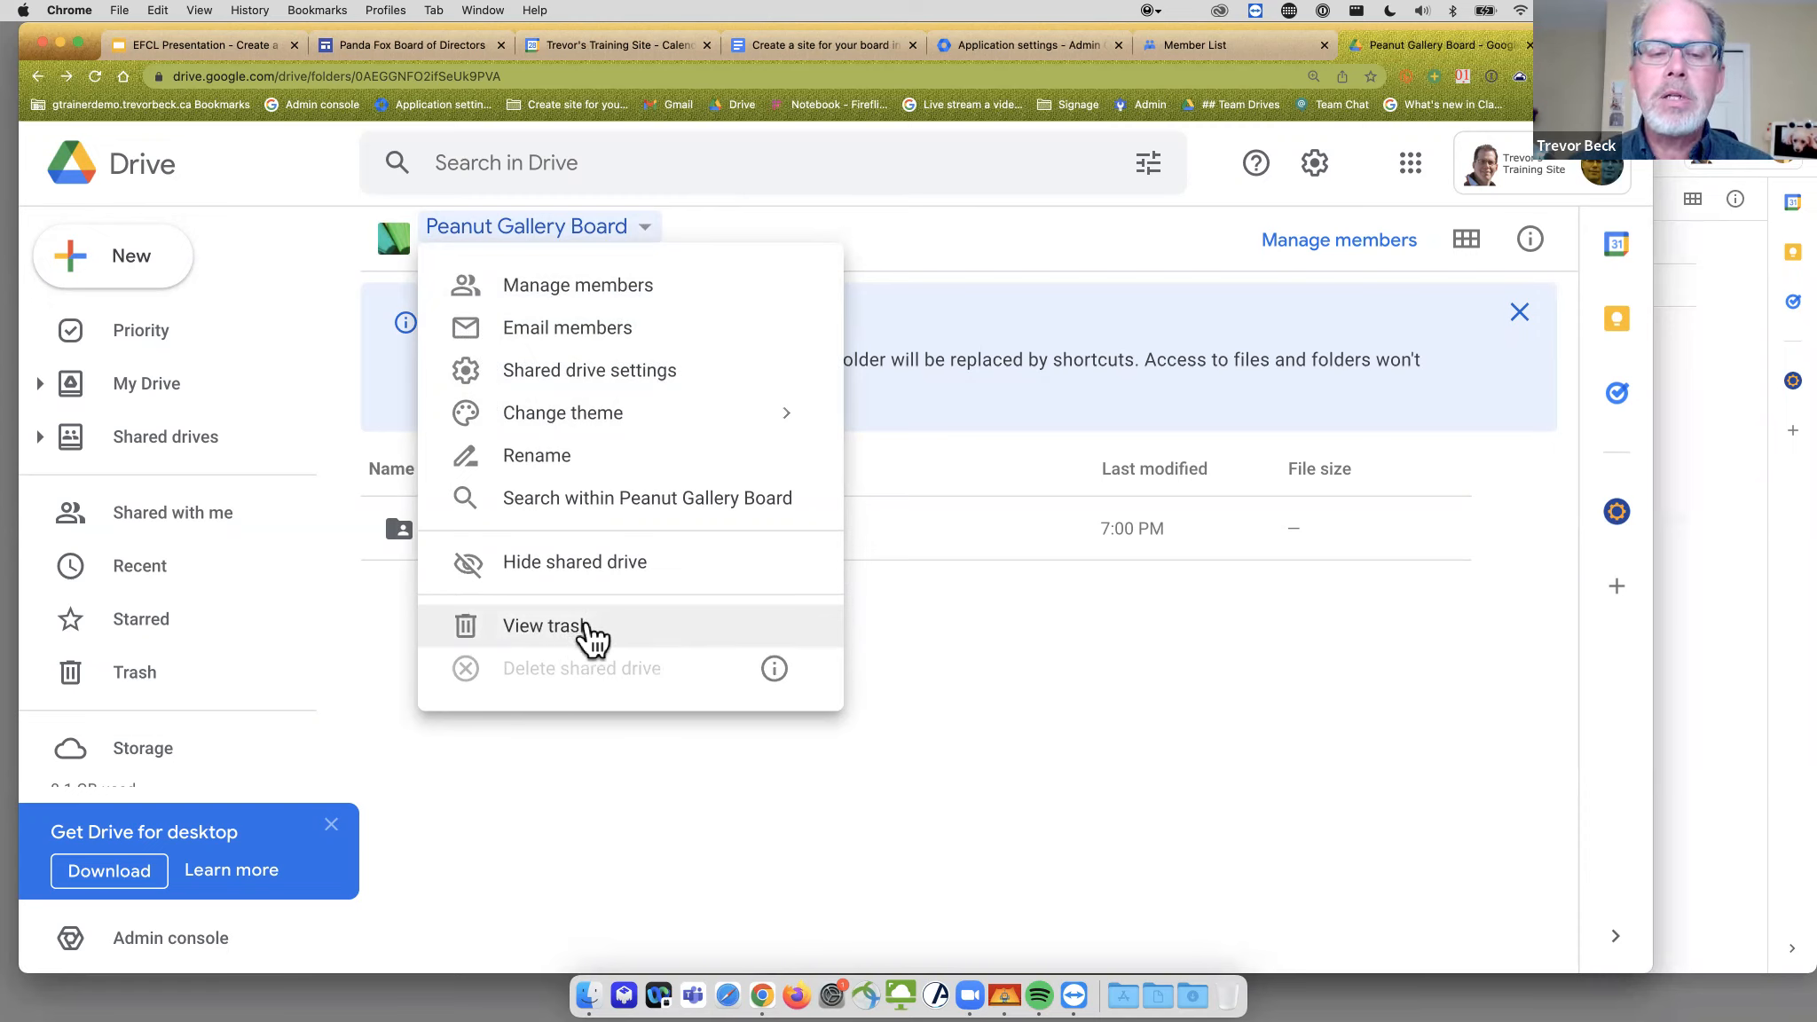
click(971, 247)
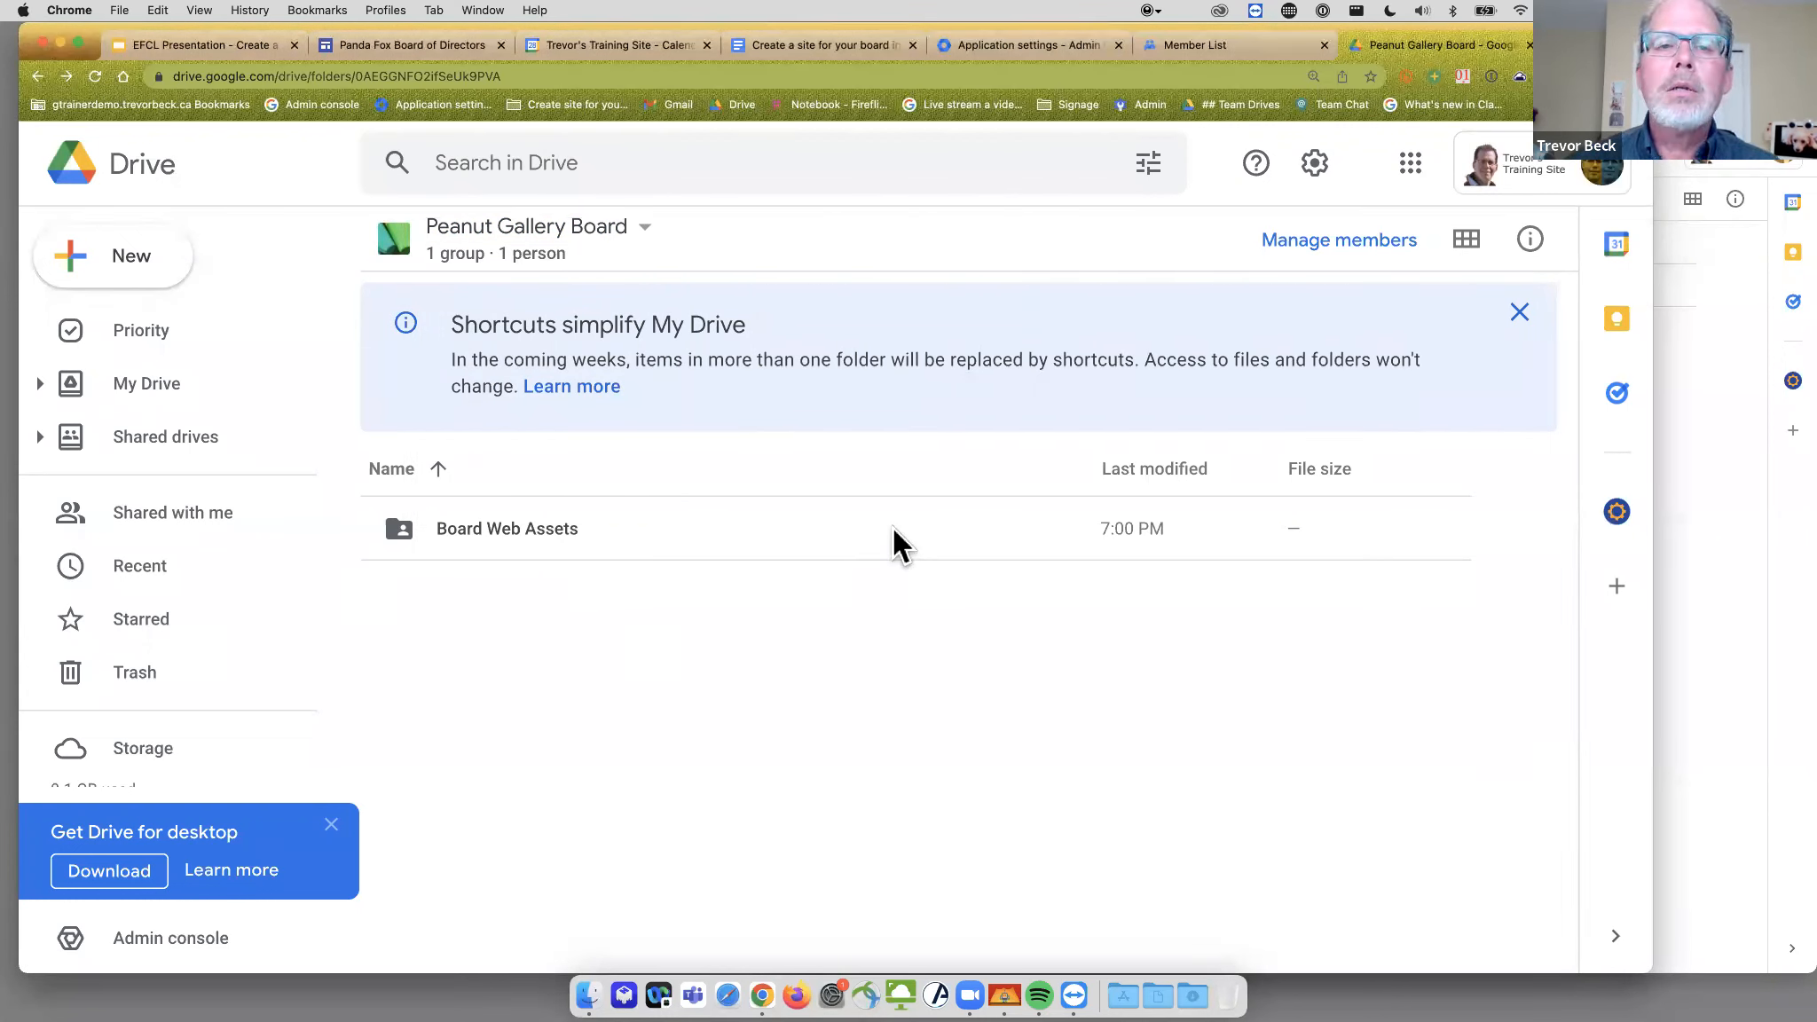
click(795, 34)
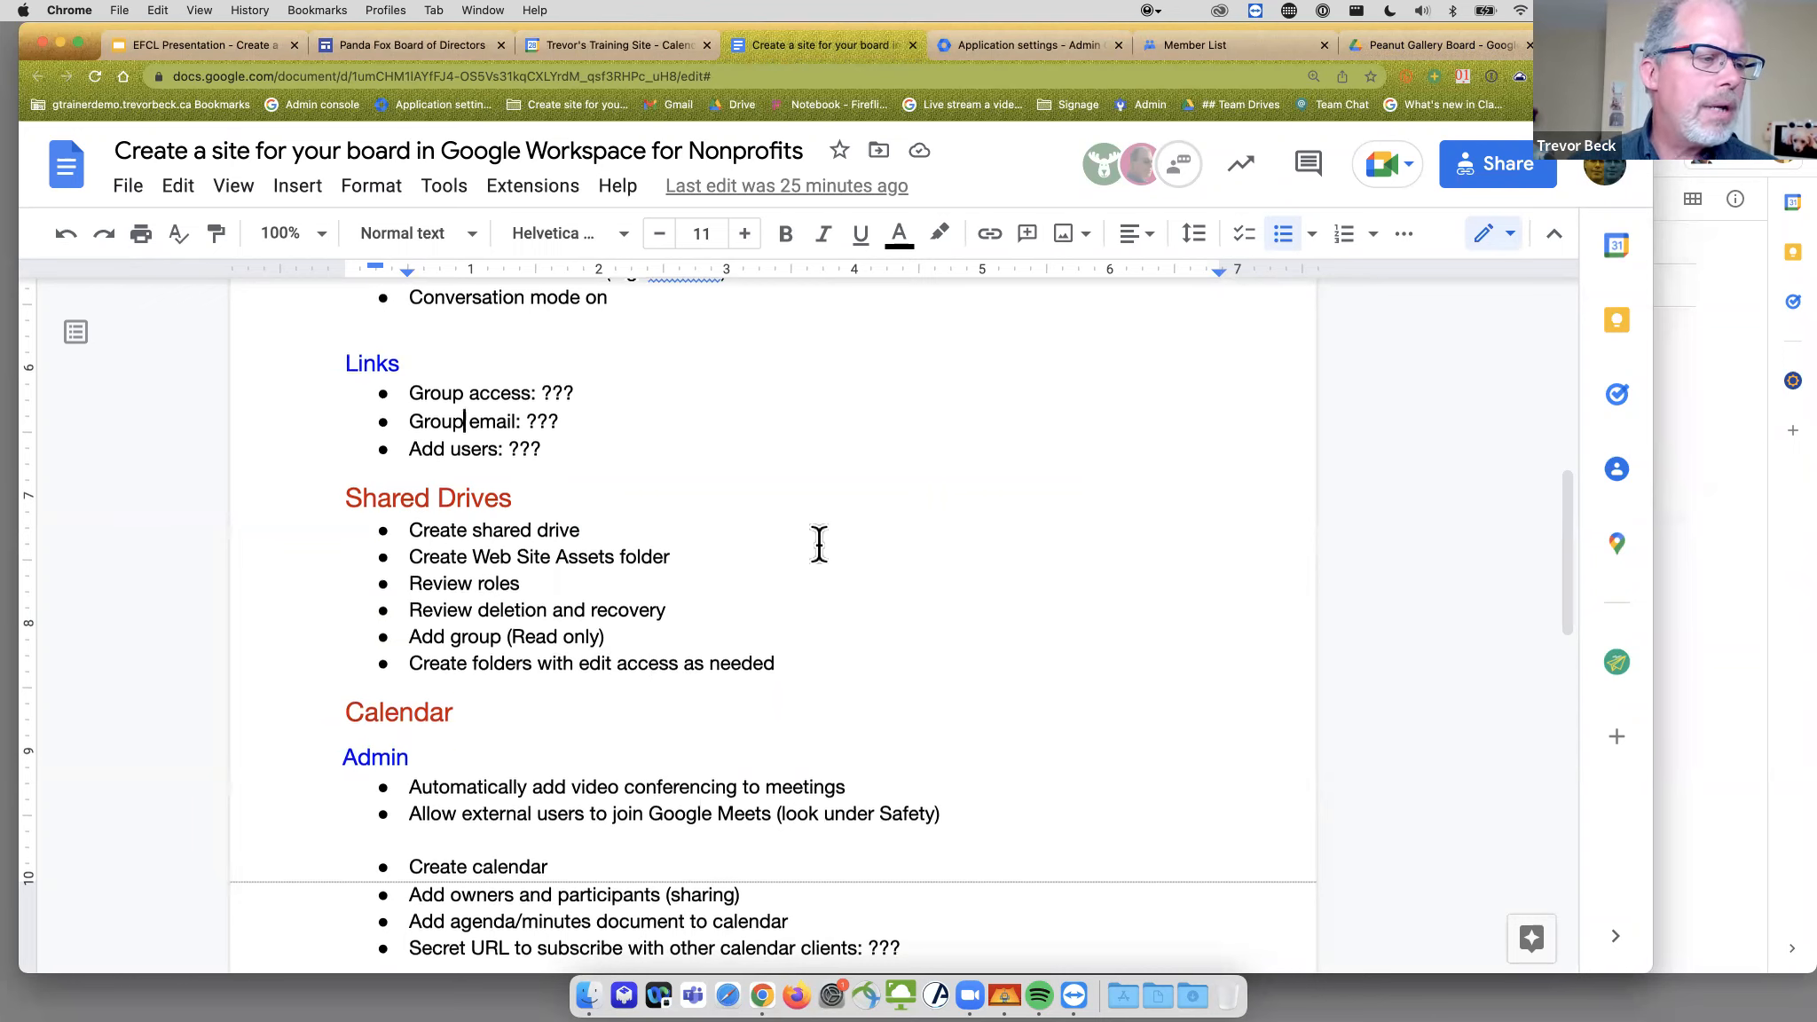
- Scroll to the checklist's Calendar section, then go back to the Peanut Gallery Board shared drive
scroll(819, 544, down, 3)
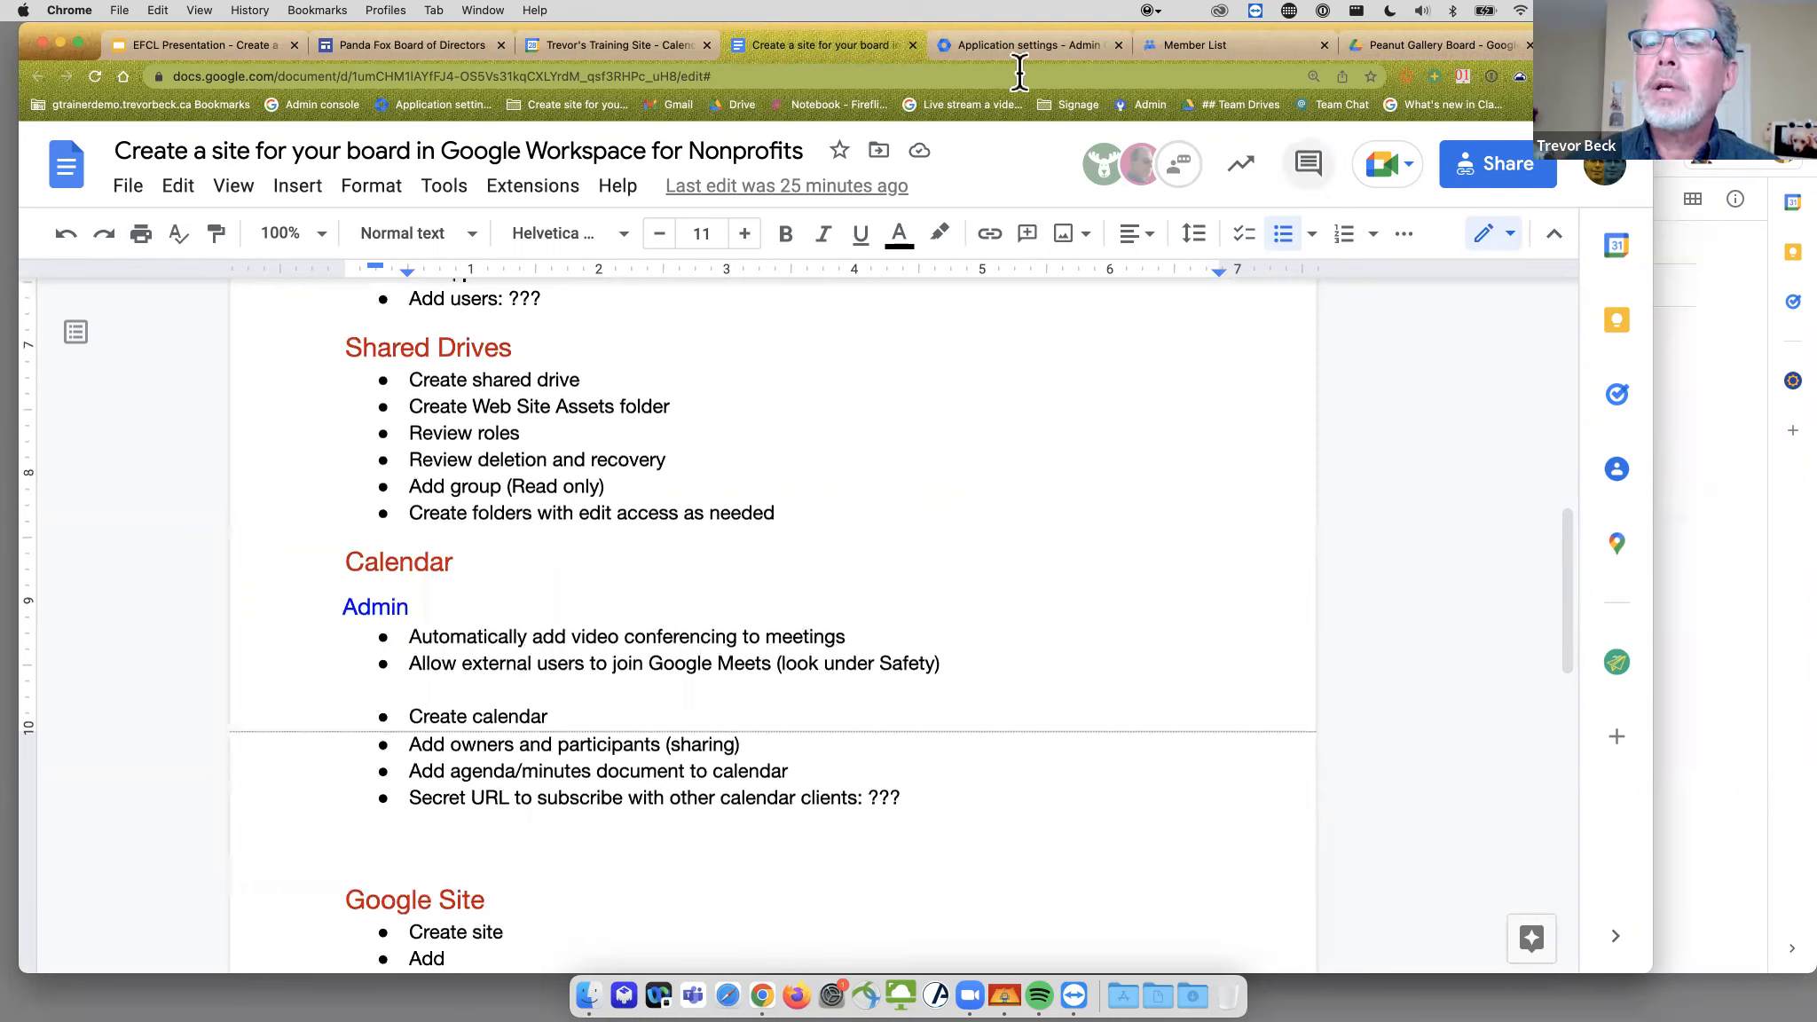
click(1377, 47)
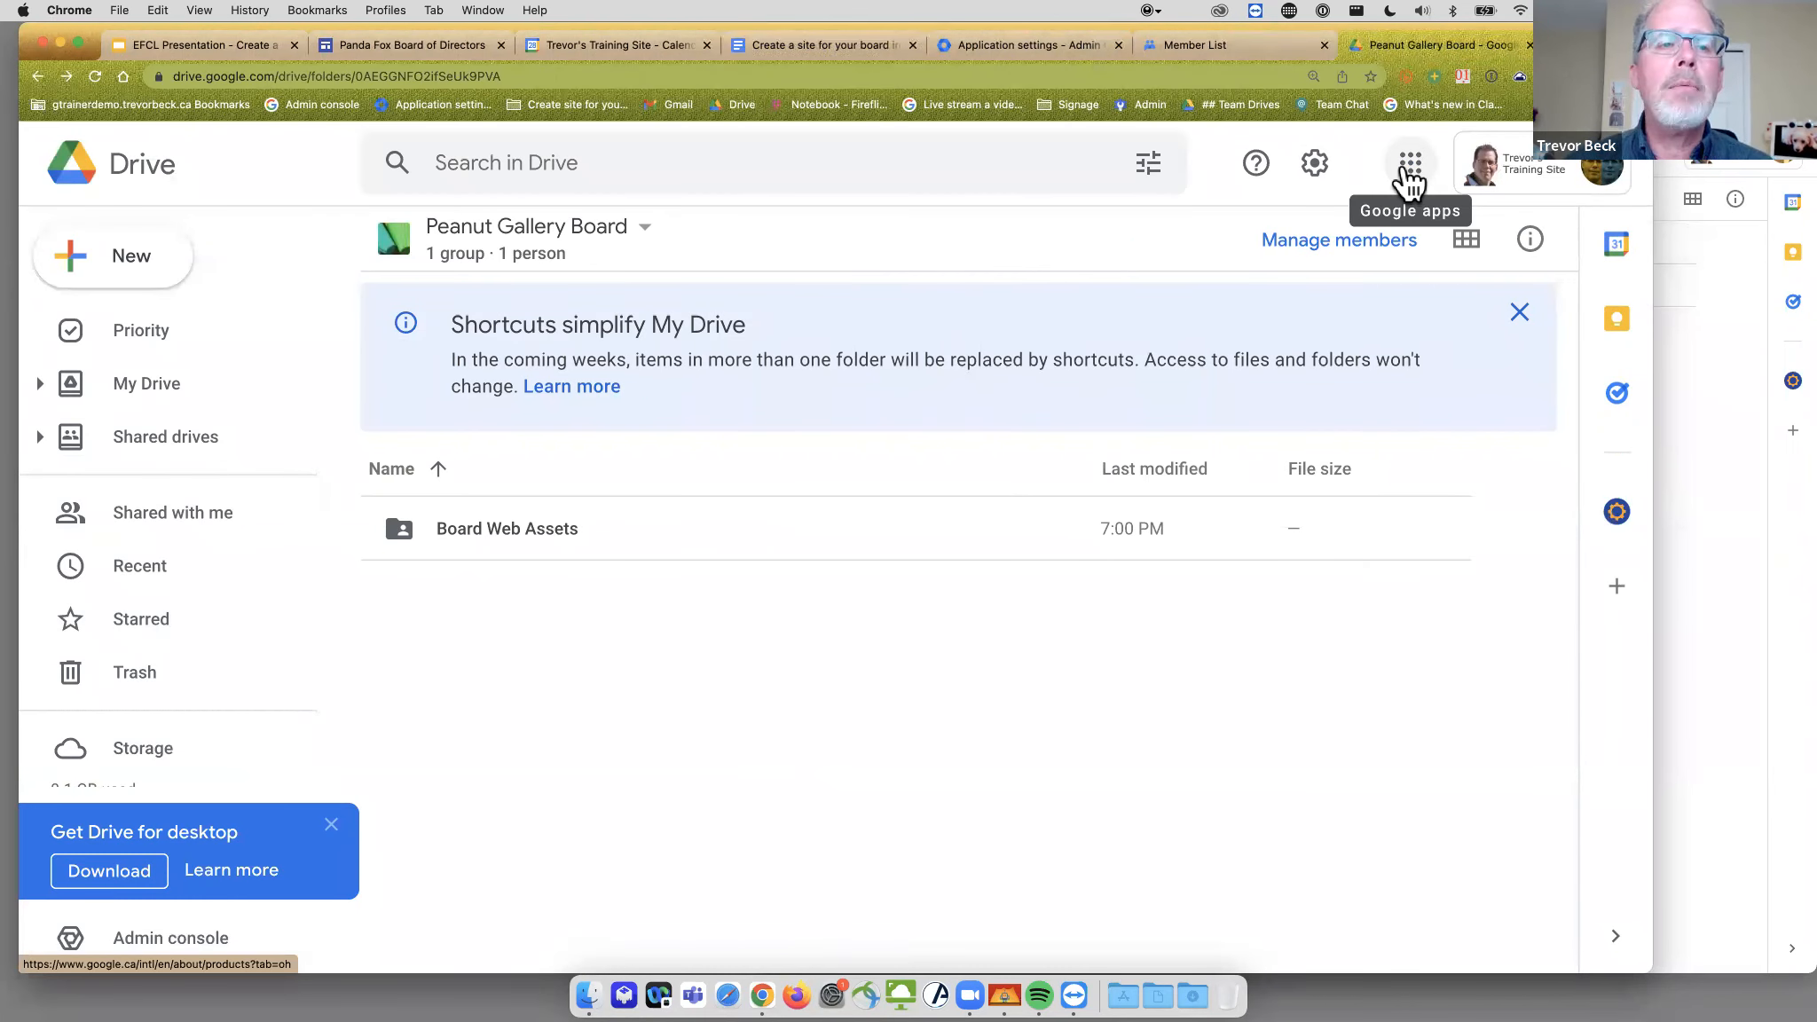
- In Calendar's Jun 27 – Jul 1 week view, hide your own calendar under My calendars
click(614, 45)
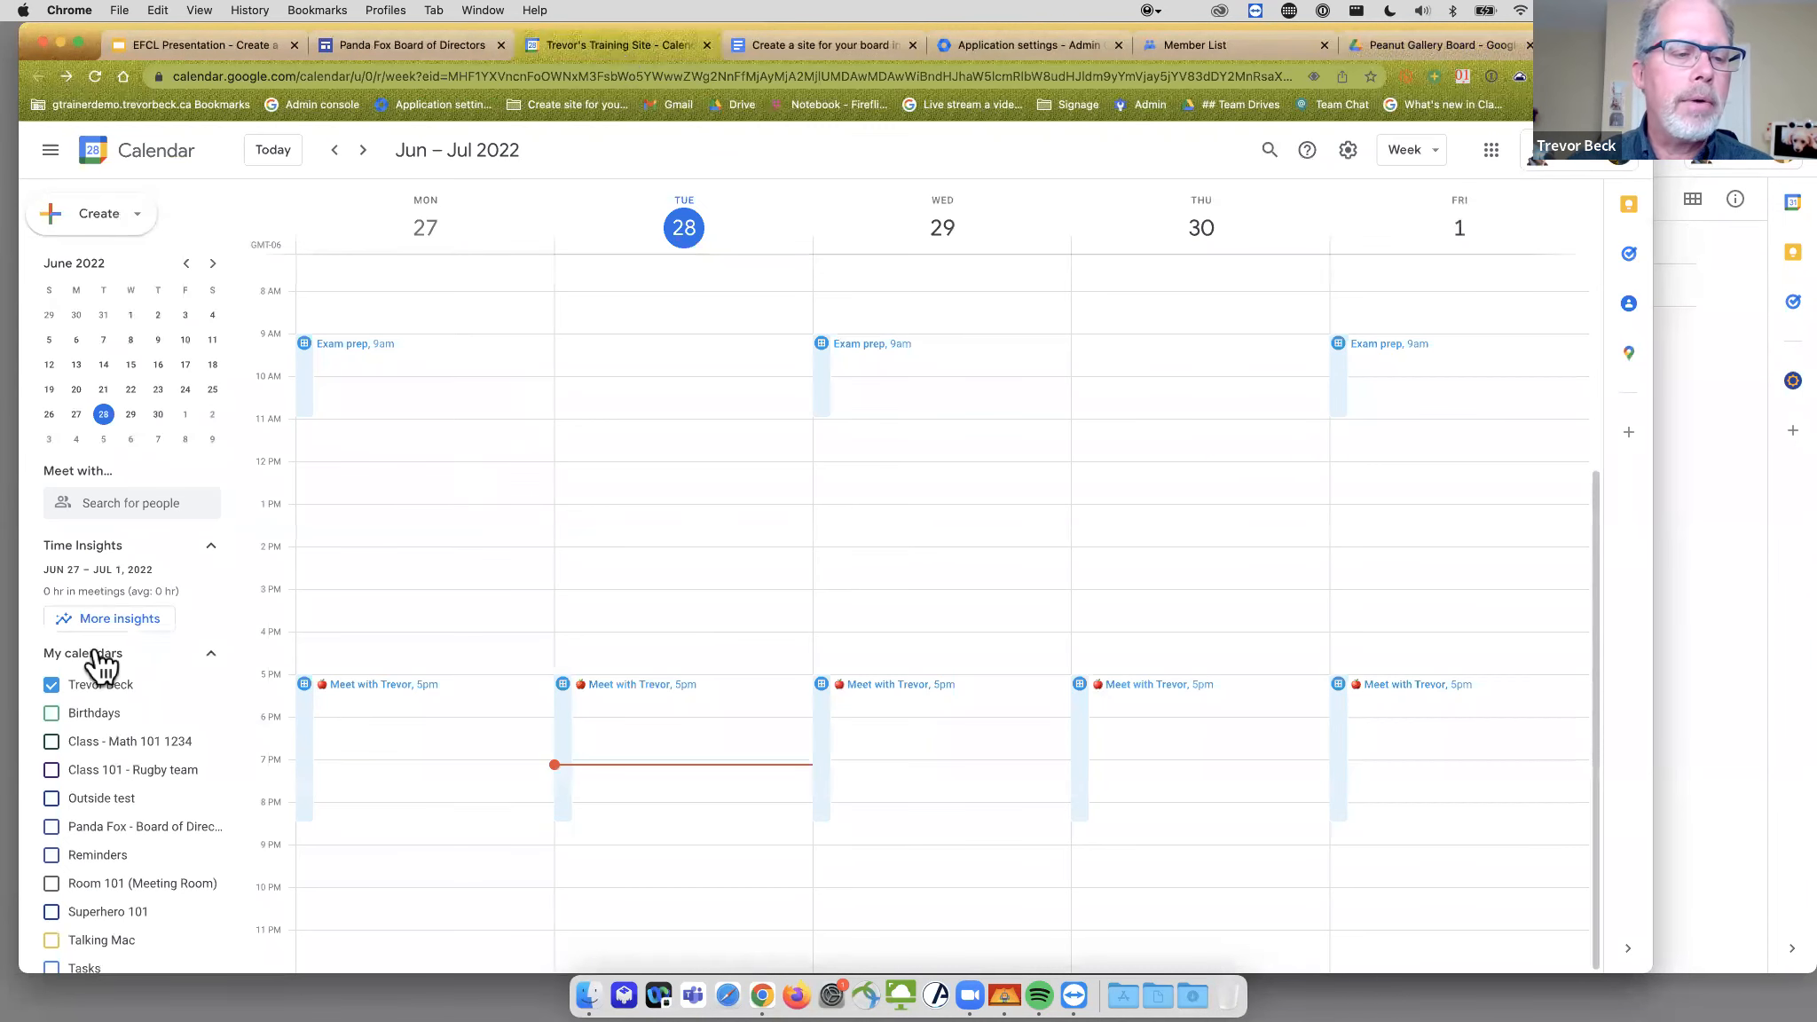
click(52, 685)
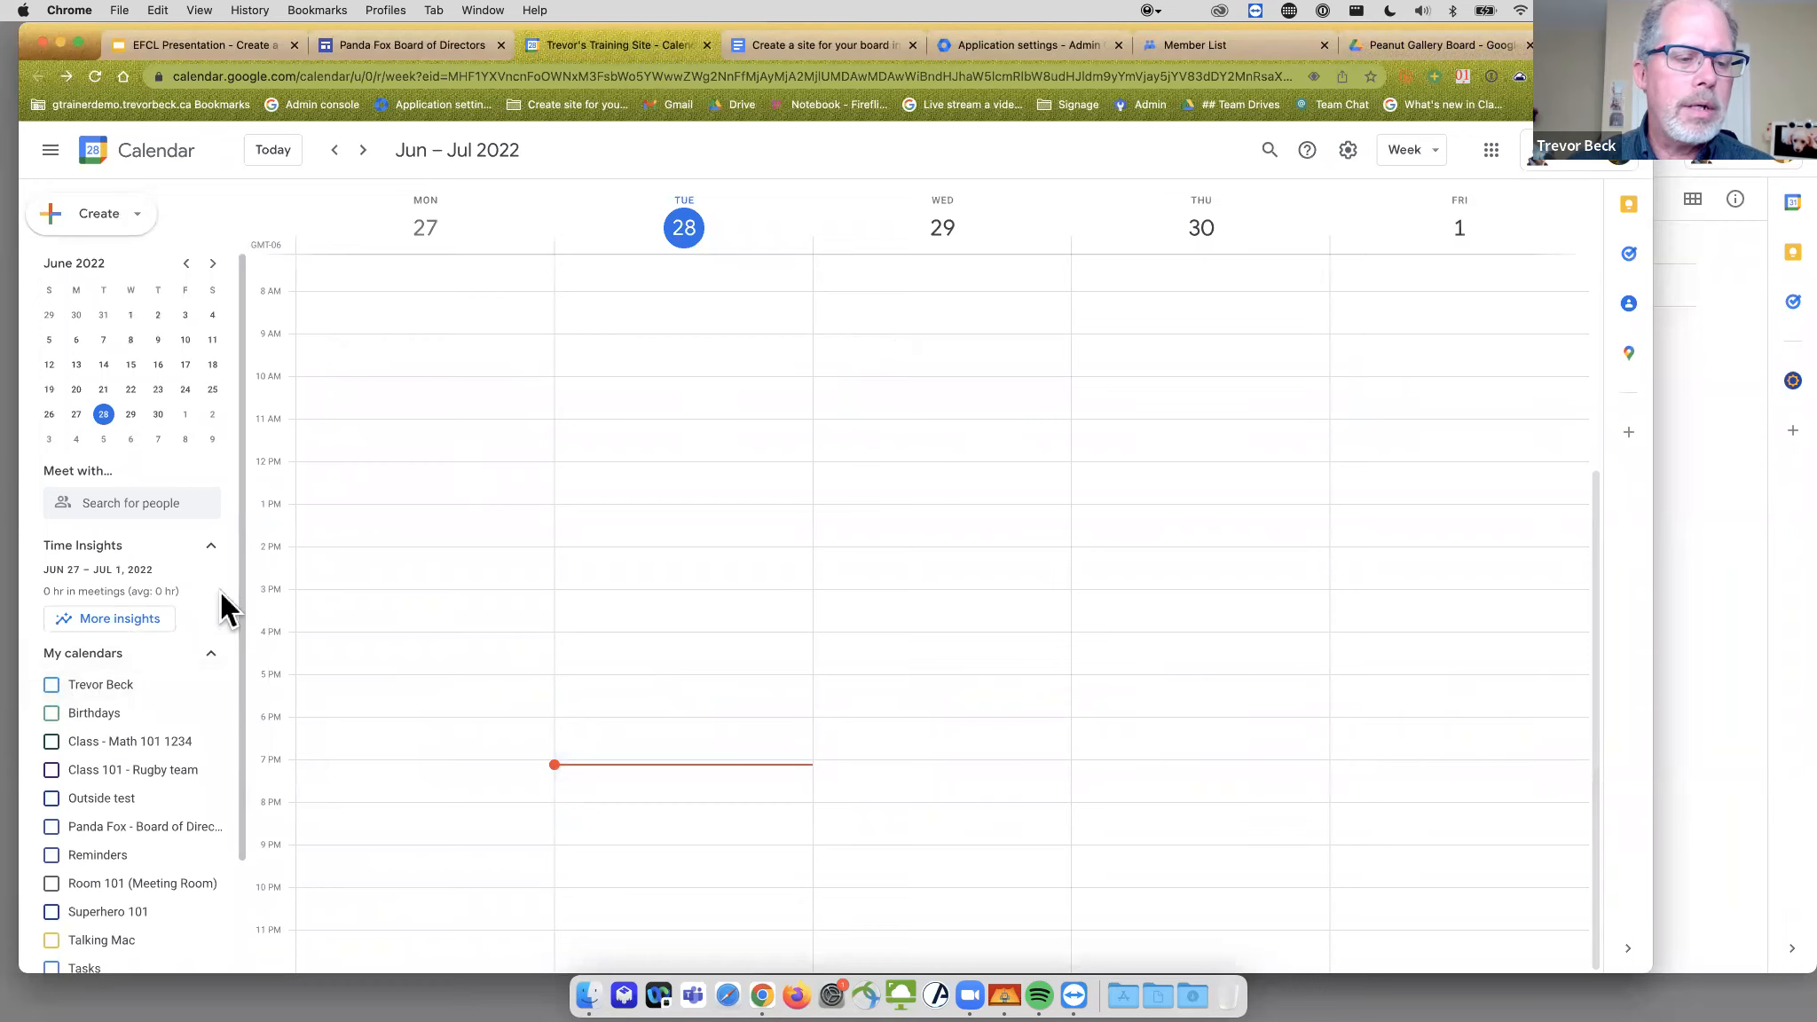
scroll(556, 401, up, 1)
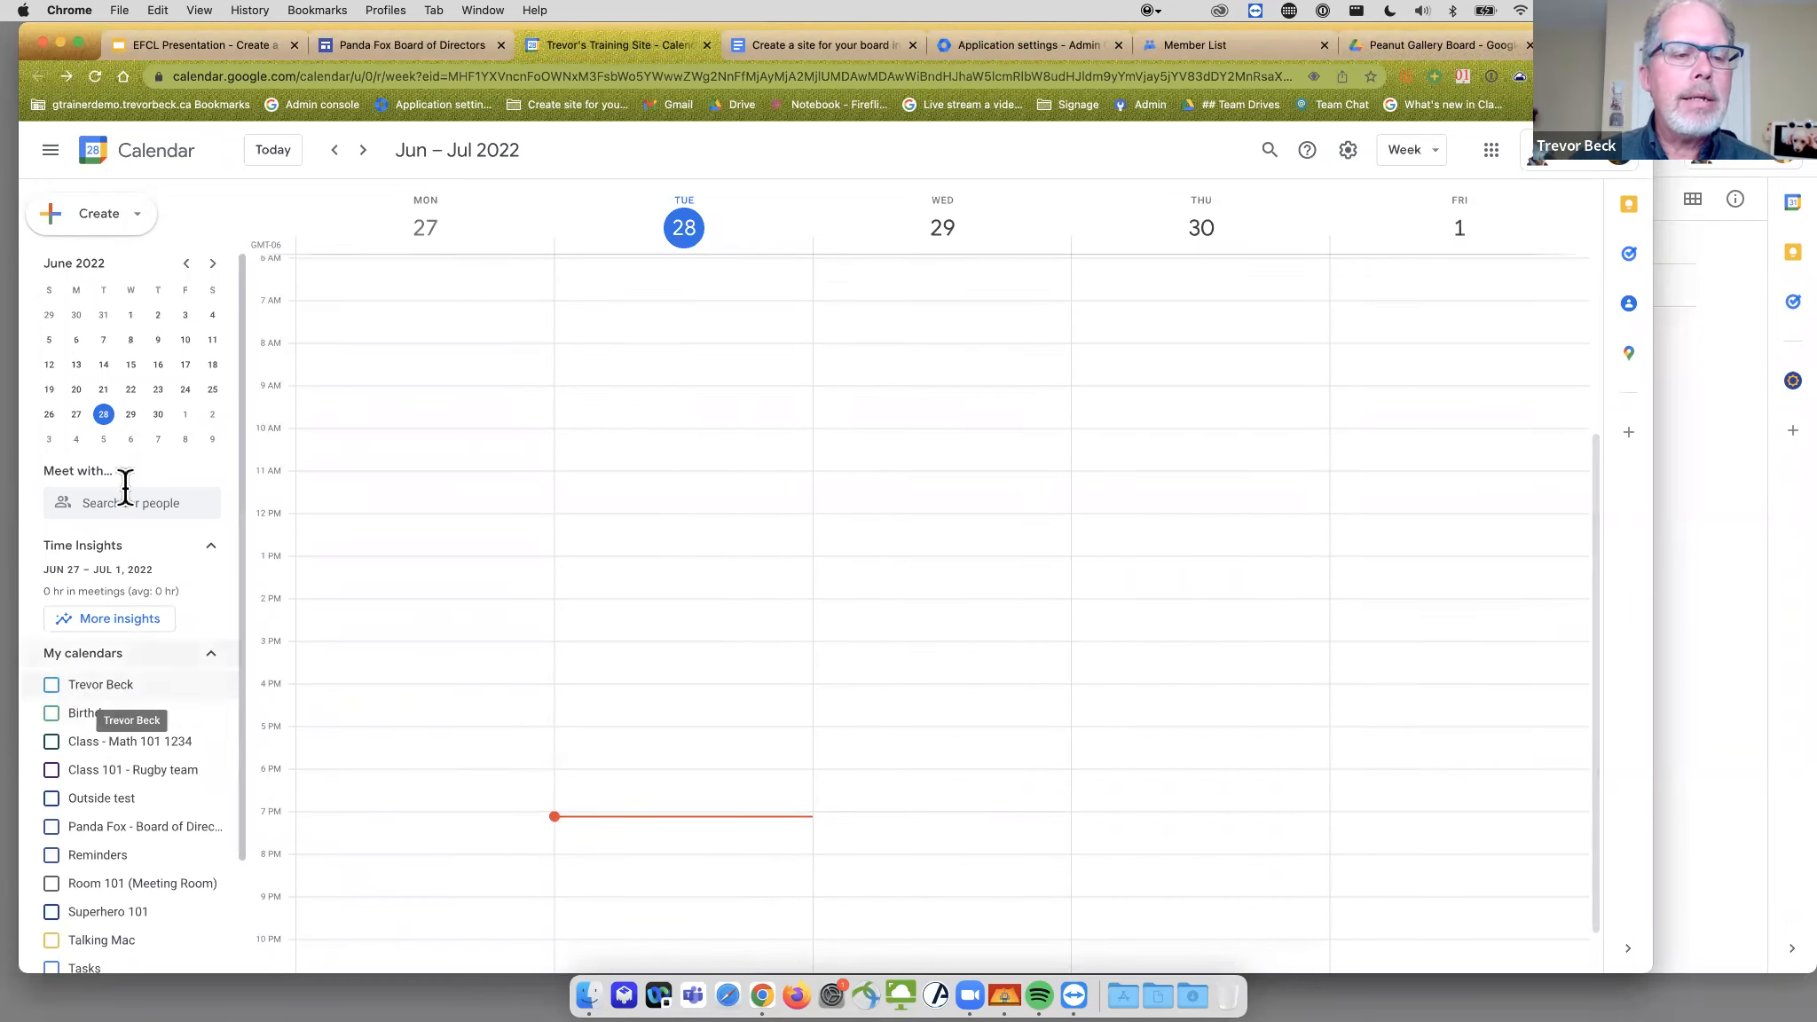
scroll(135, 809, down, 1)
scroll(135, 810, down, 2)
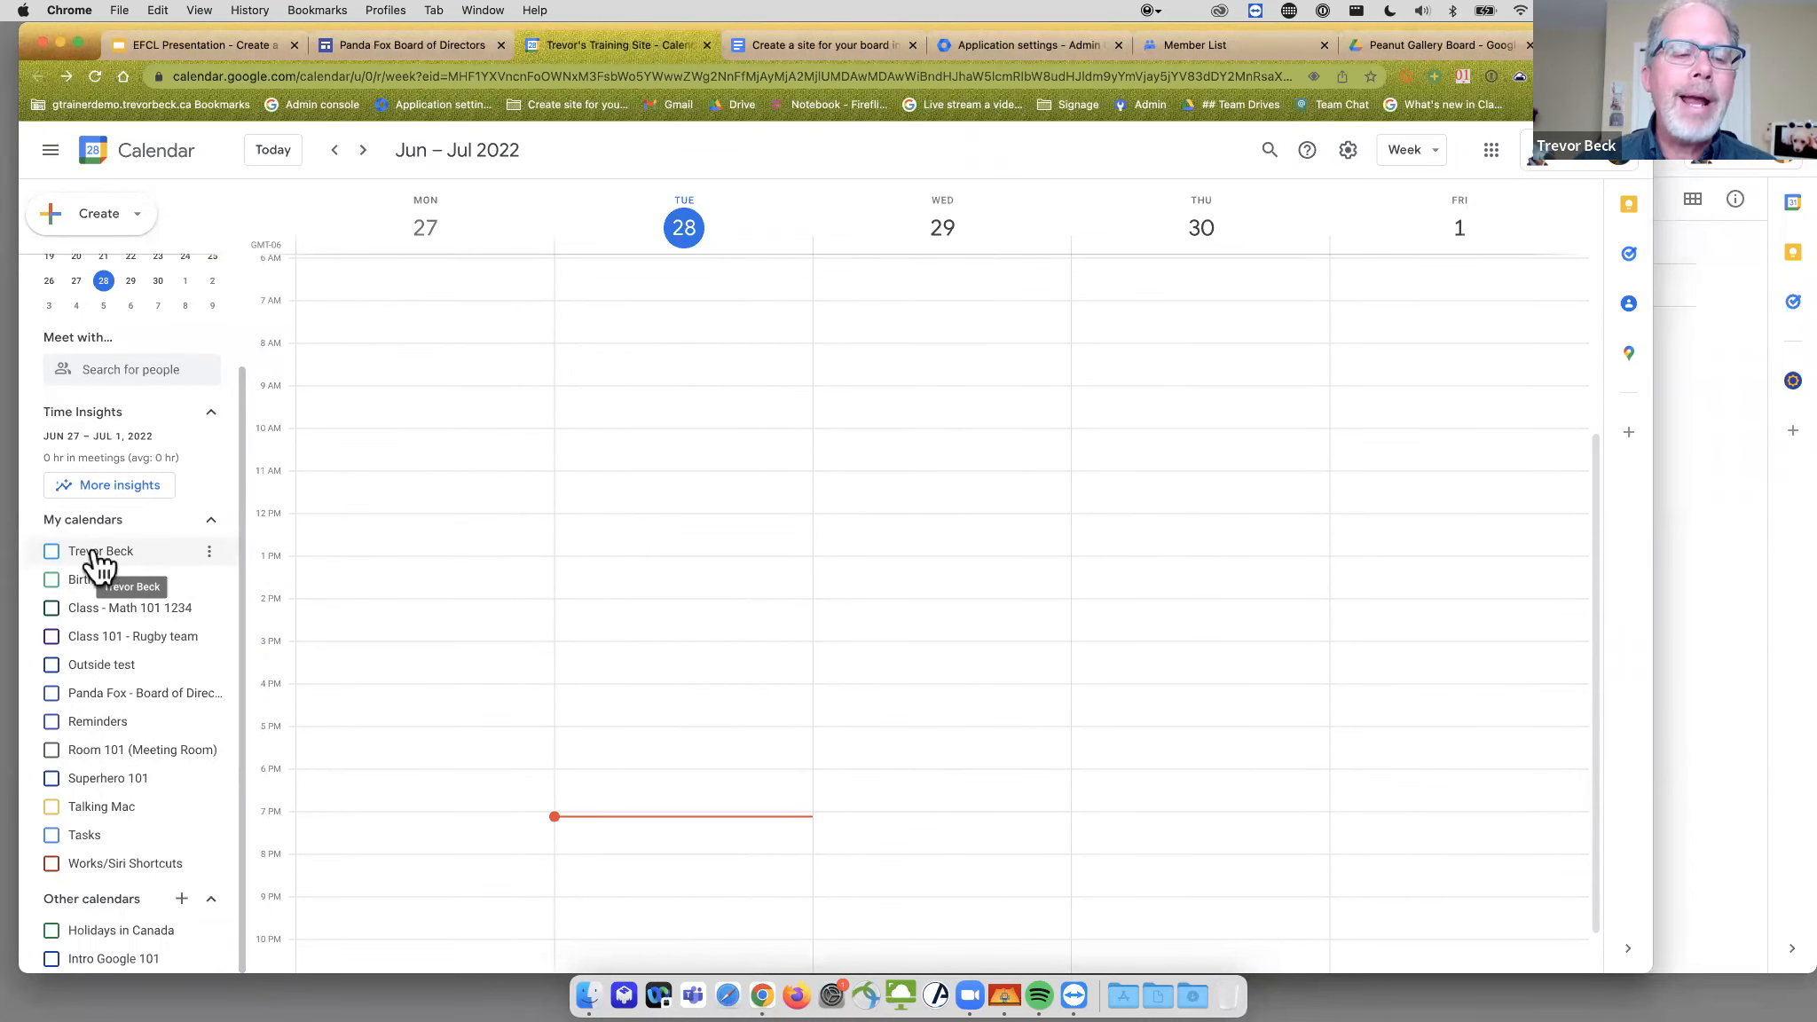
scroll(506, 594, down, 1)
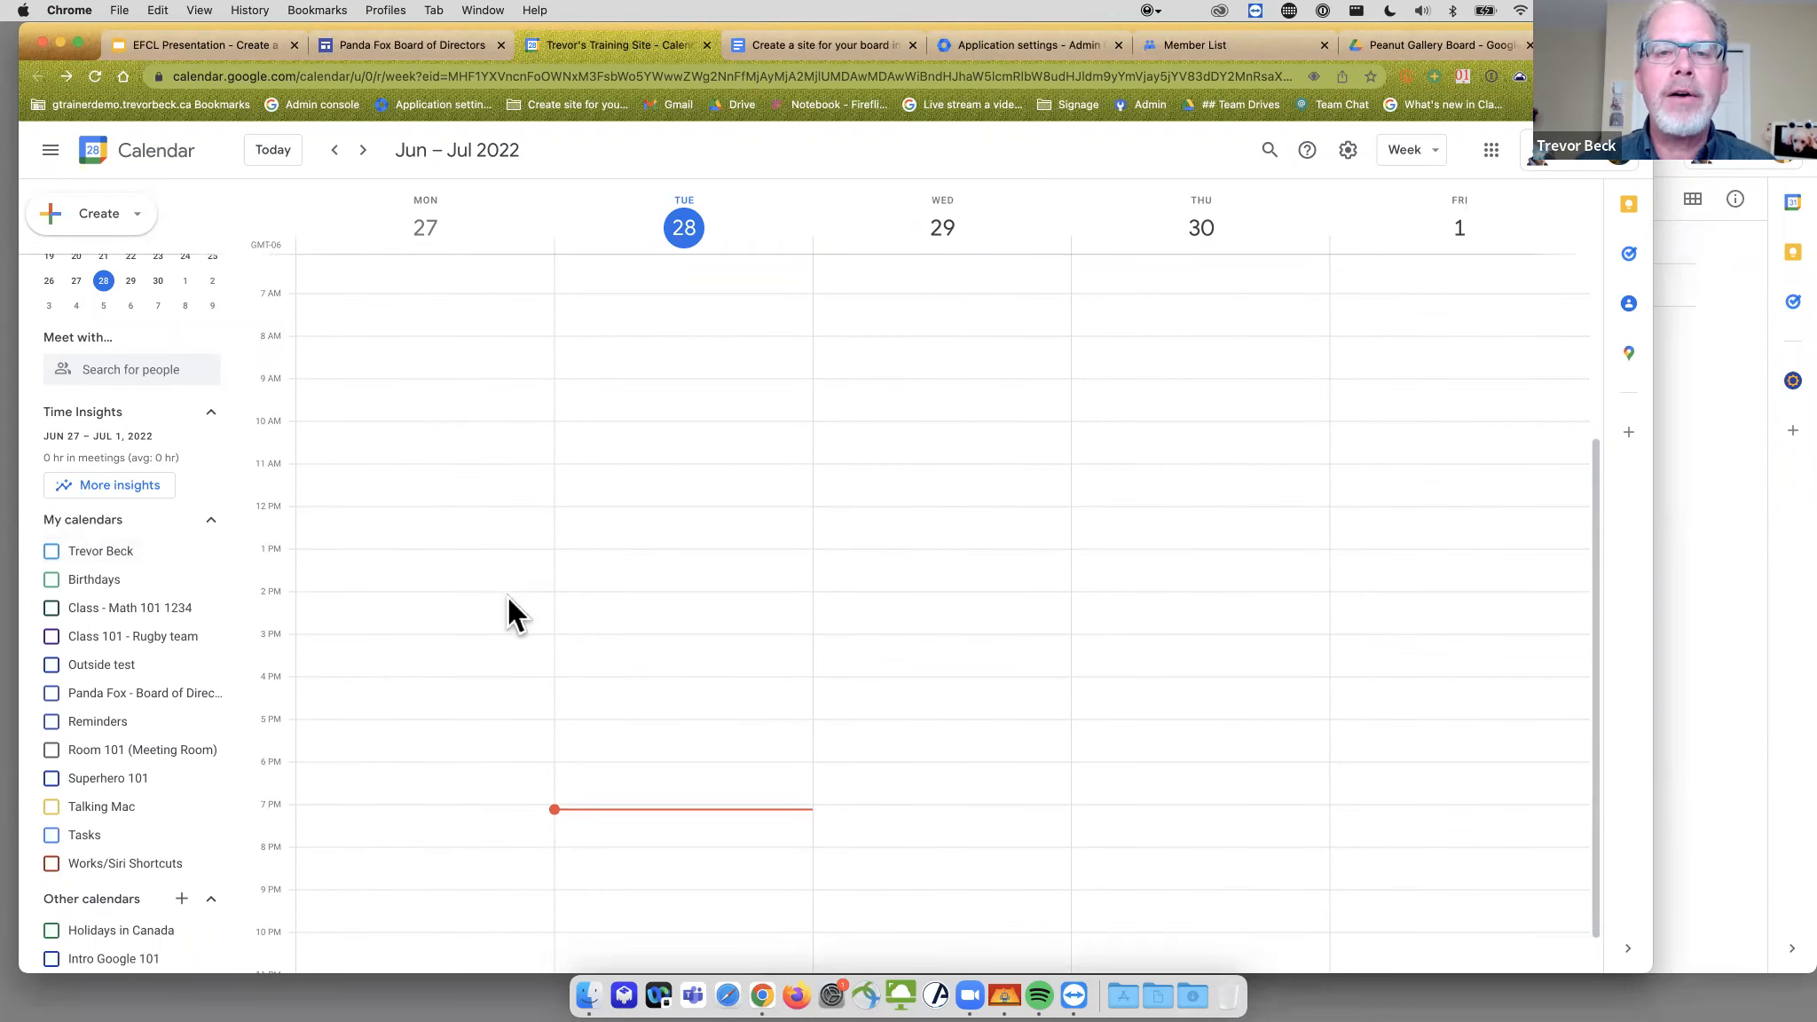
scroll(444, 568, down, 3)
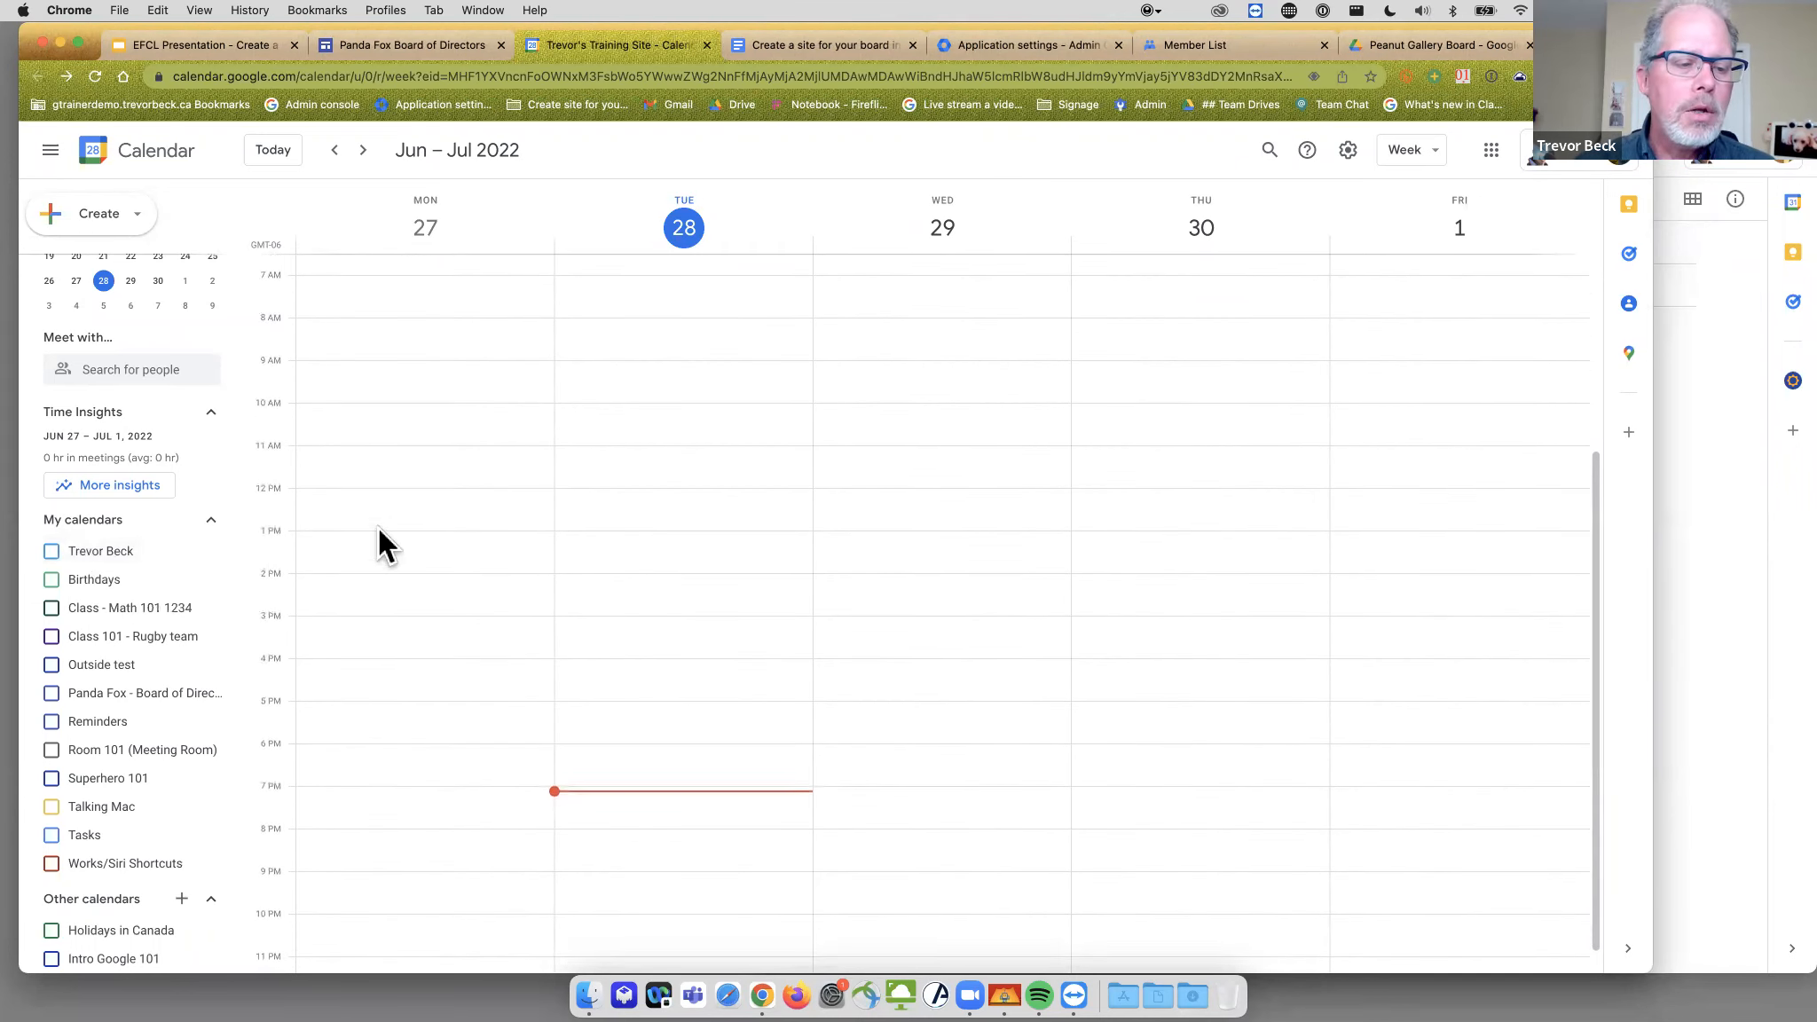
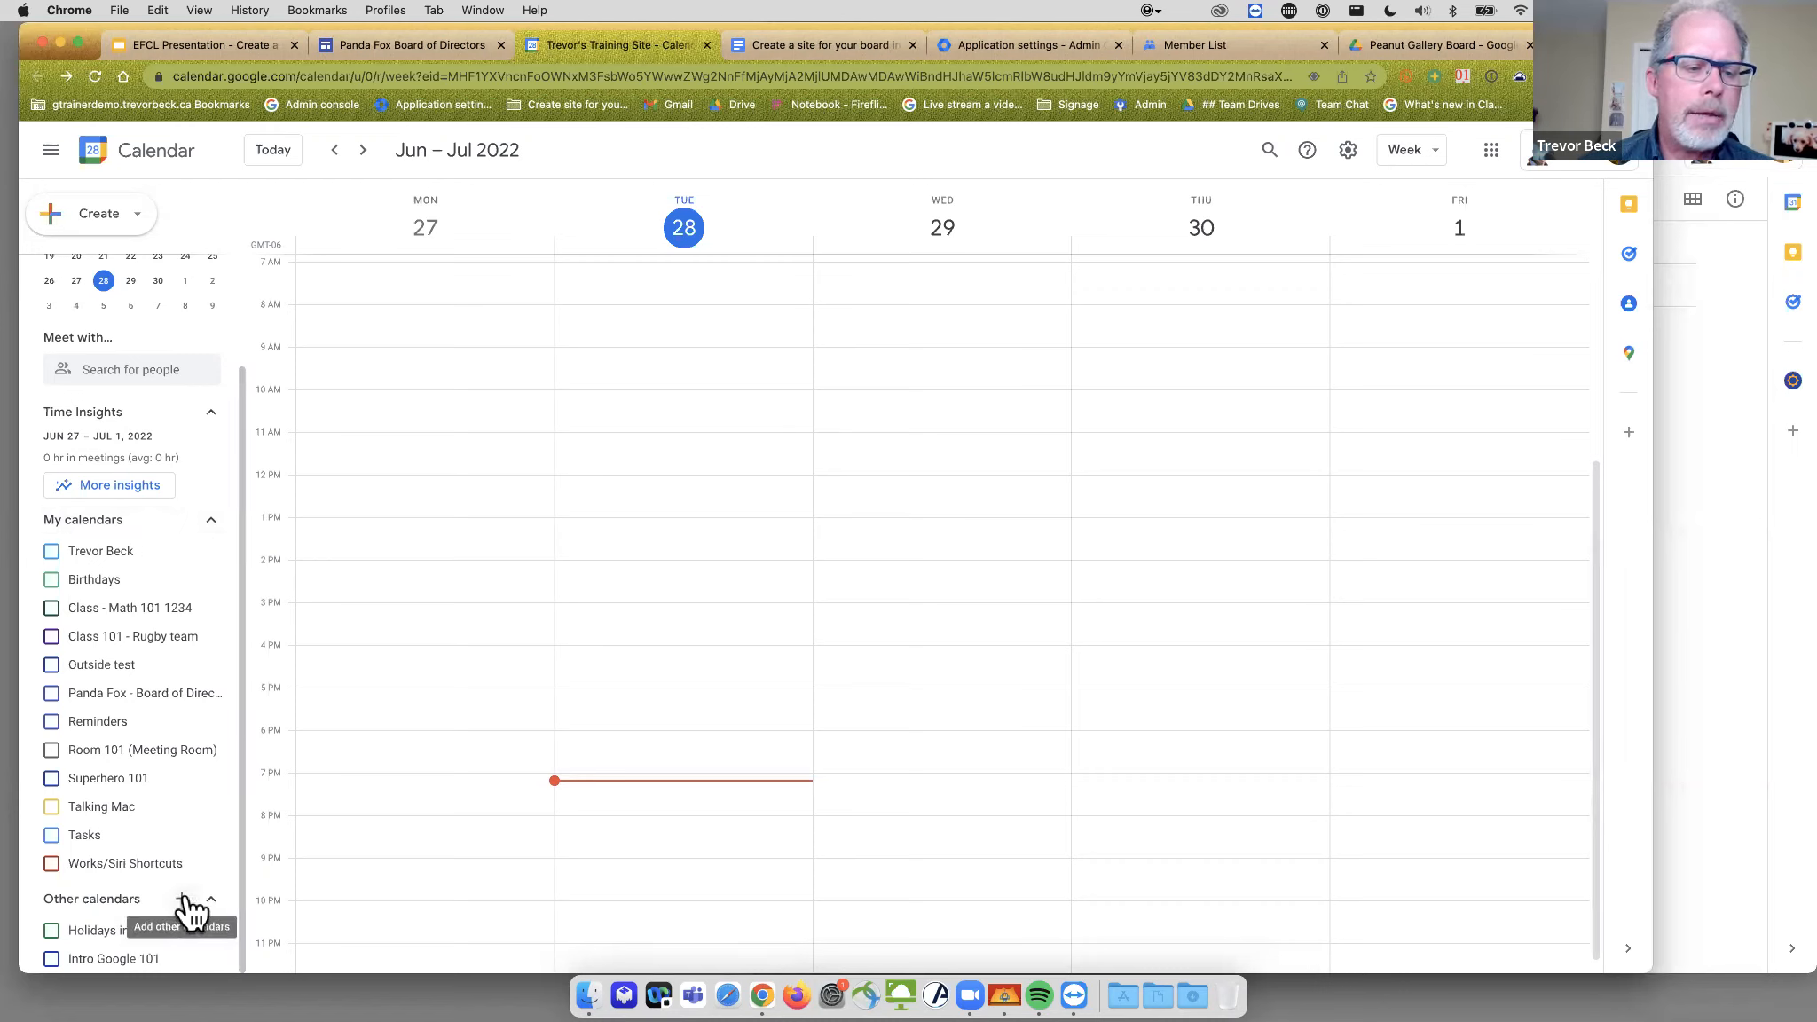
- Add a new calendar from Other calendars and name it 'Peanut Gallery Board'
click(185, 899)
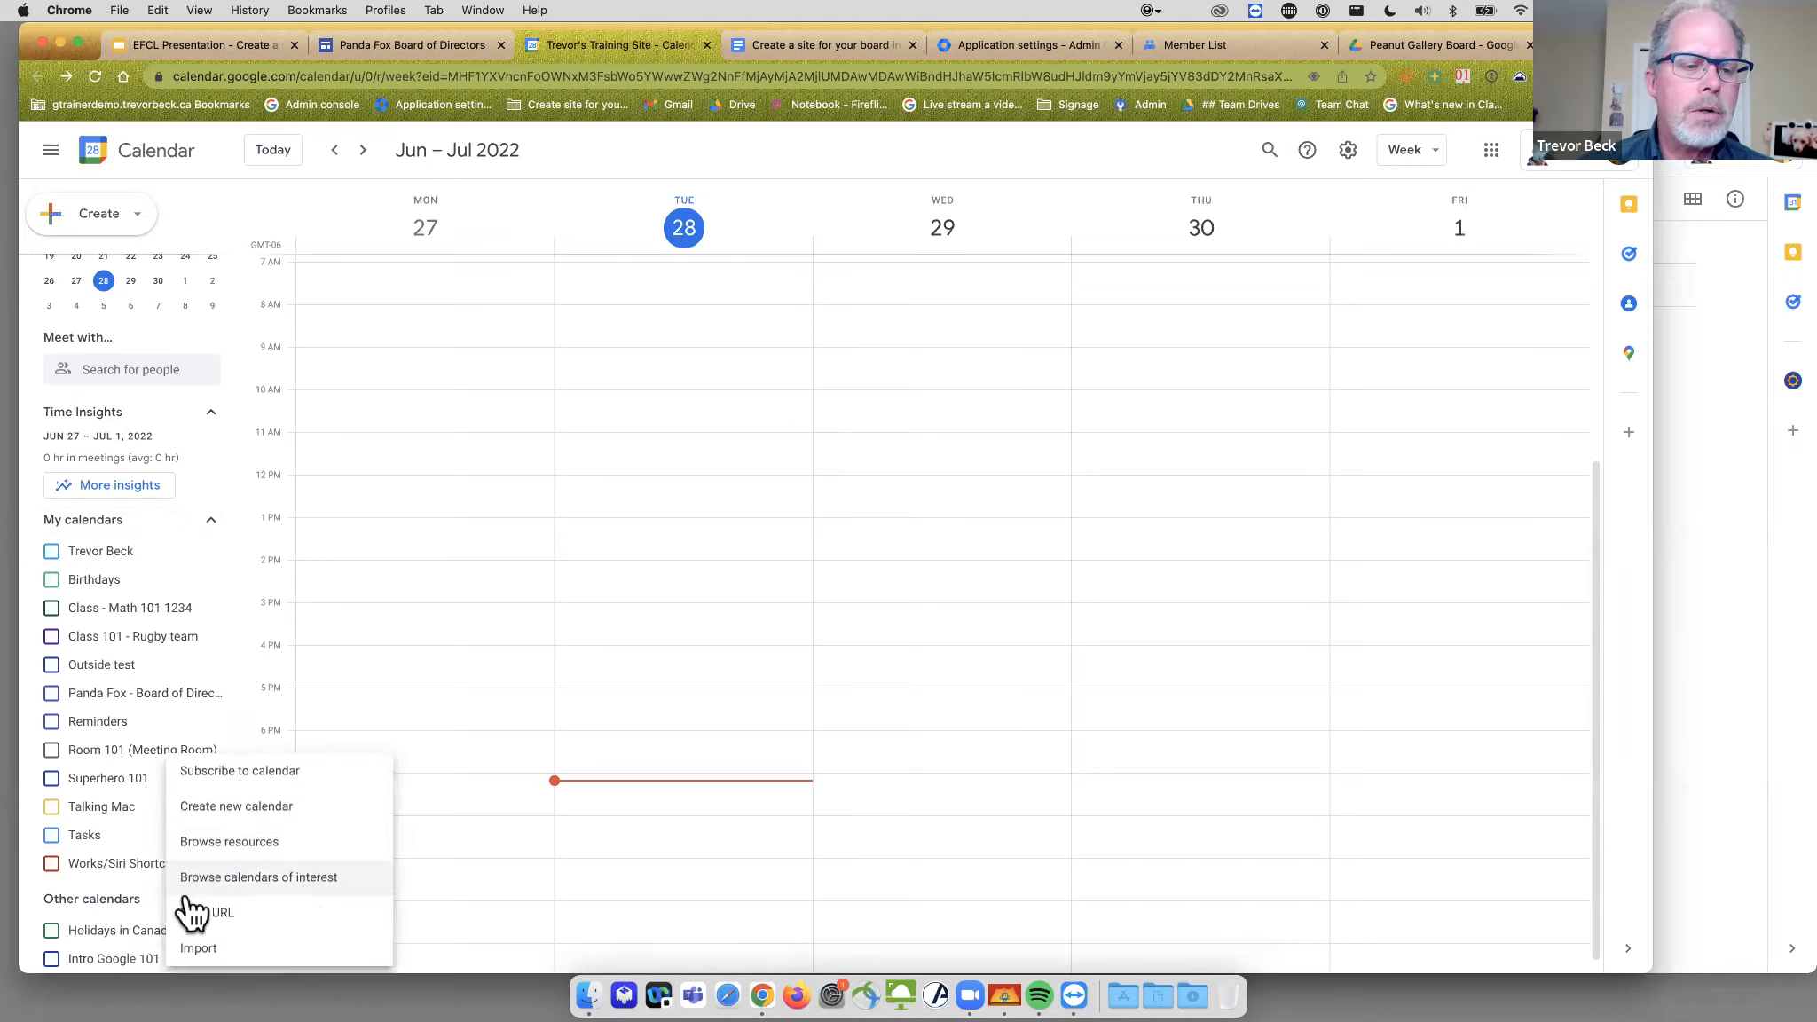
click(279, 808)
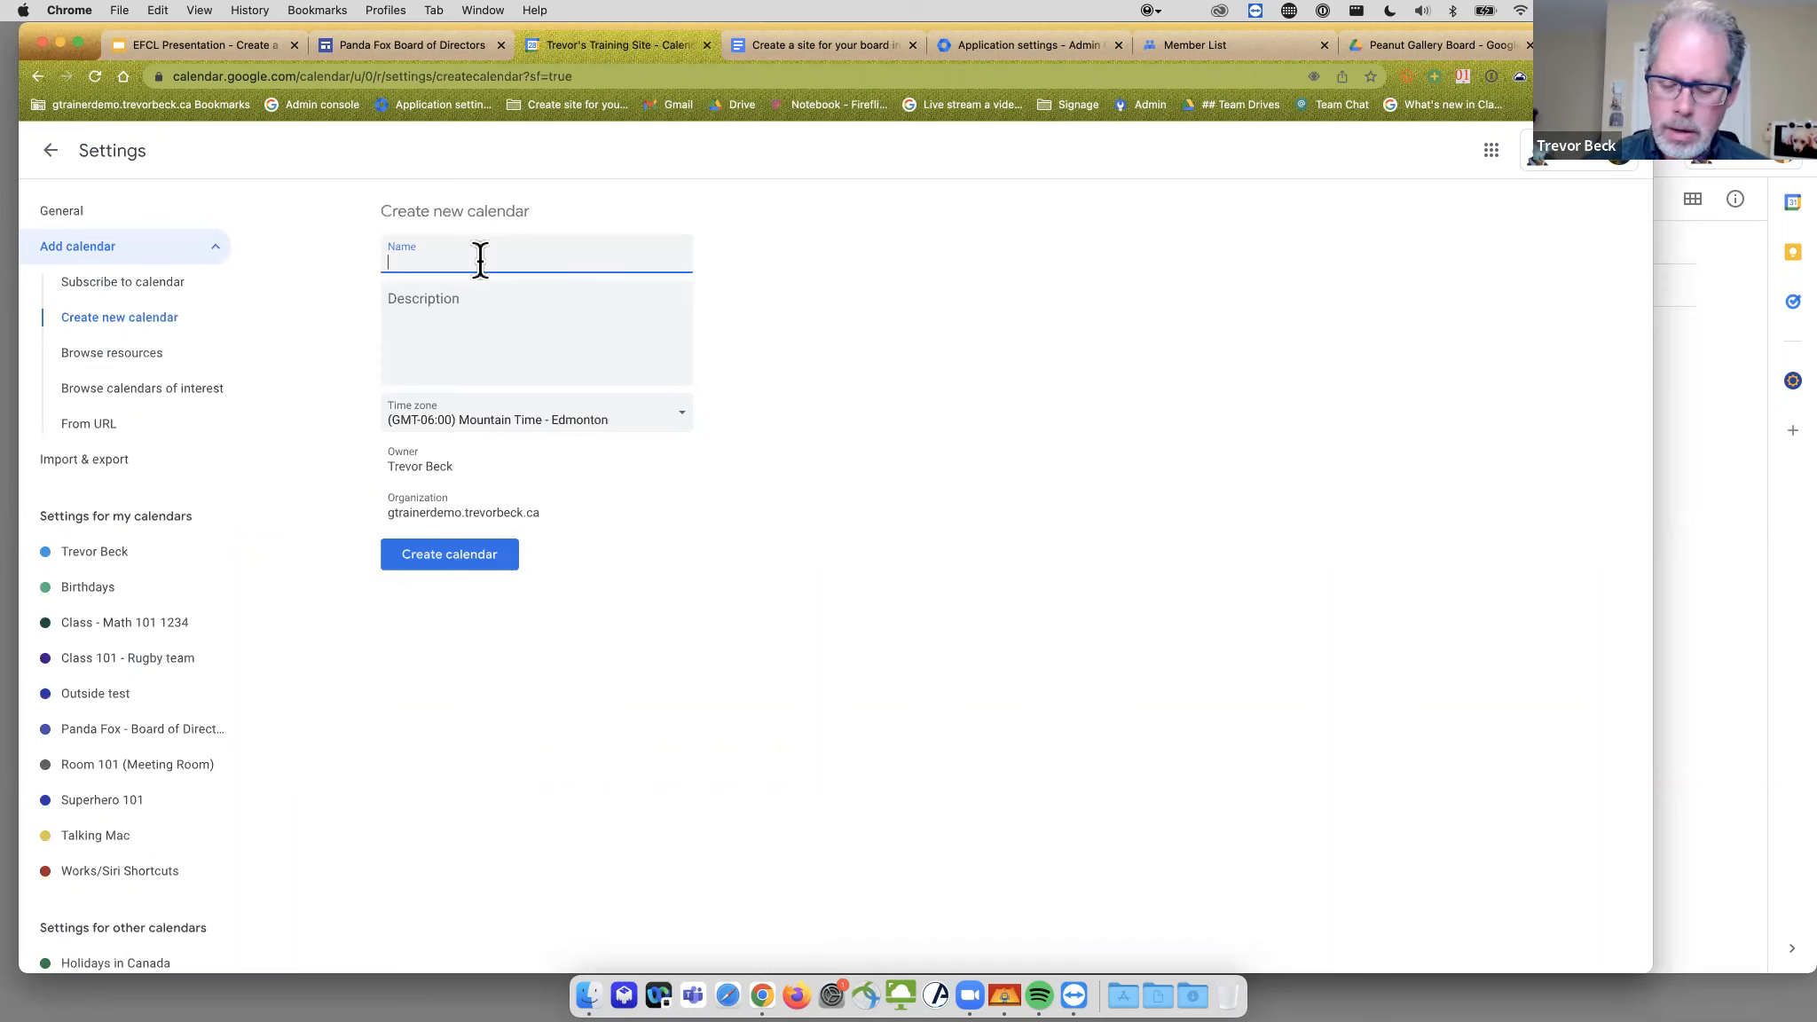
text(Pew)
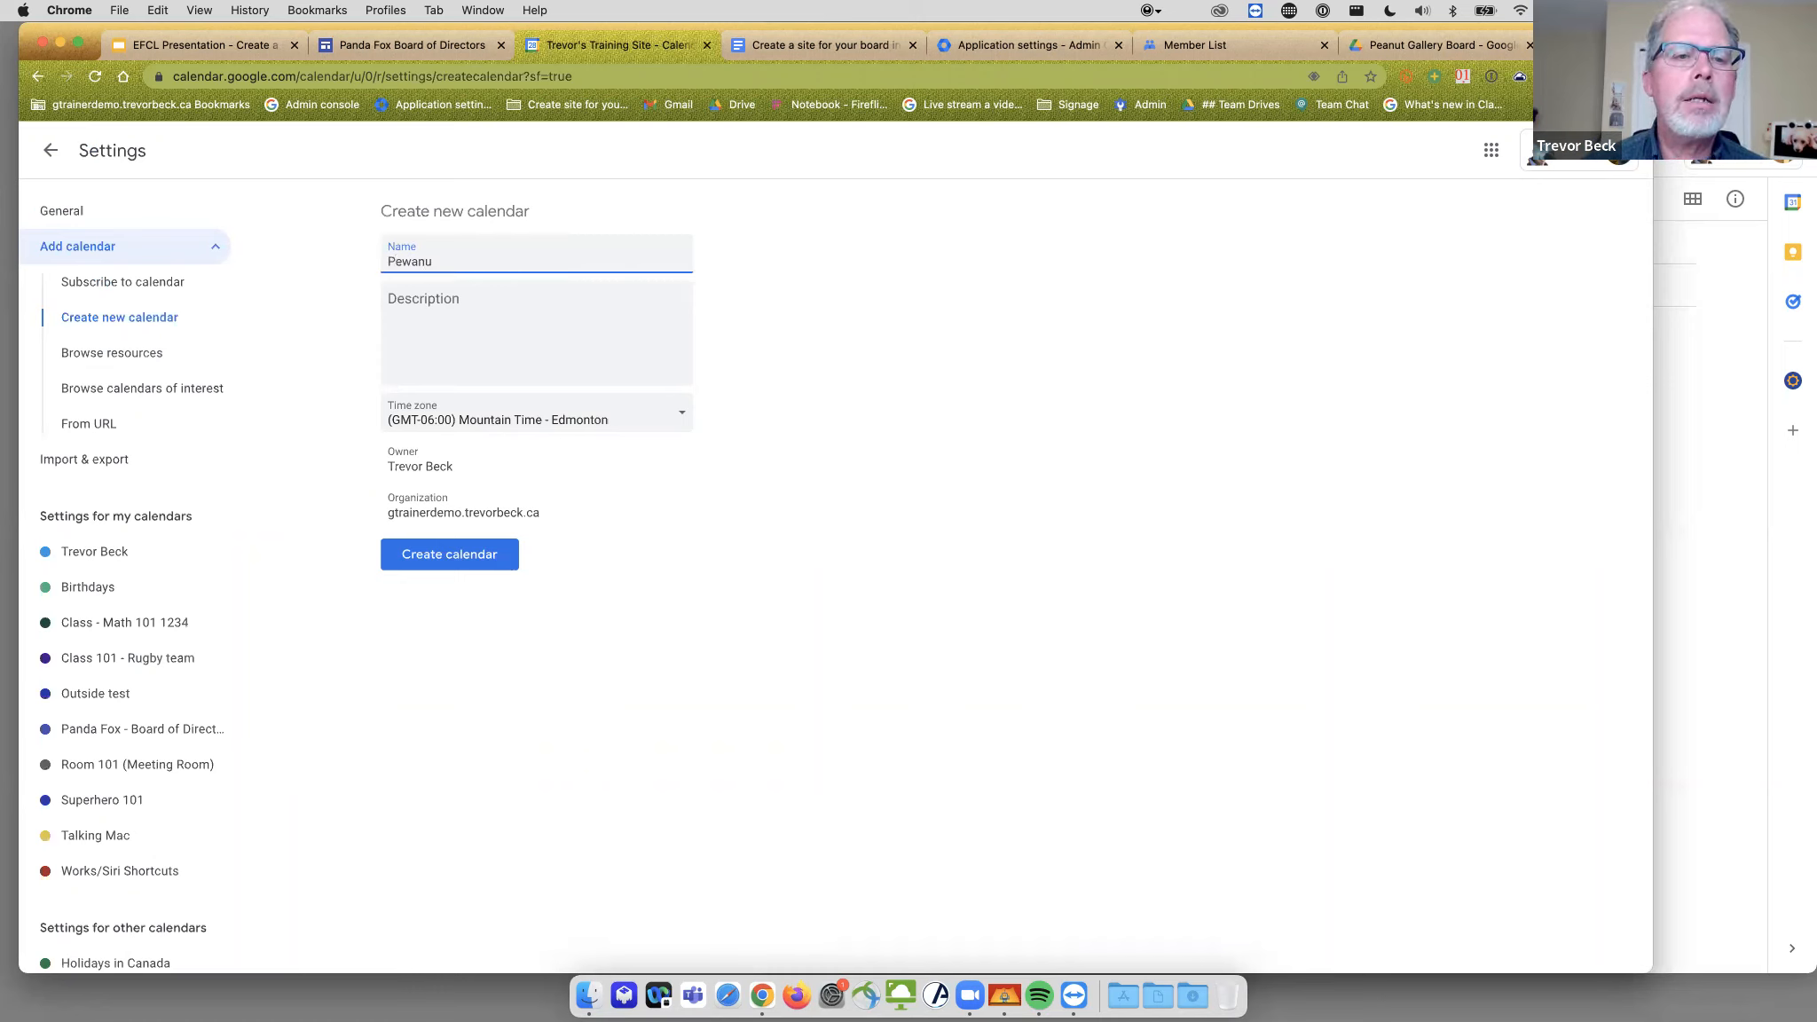
key(BackSpace)
text(anut G)
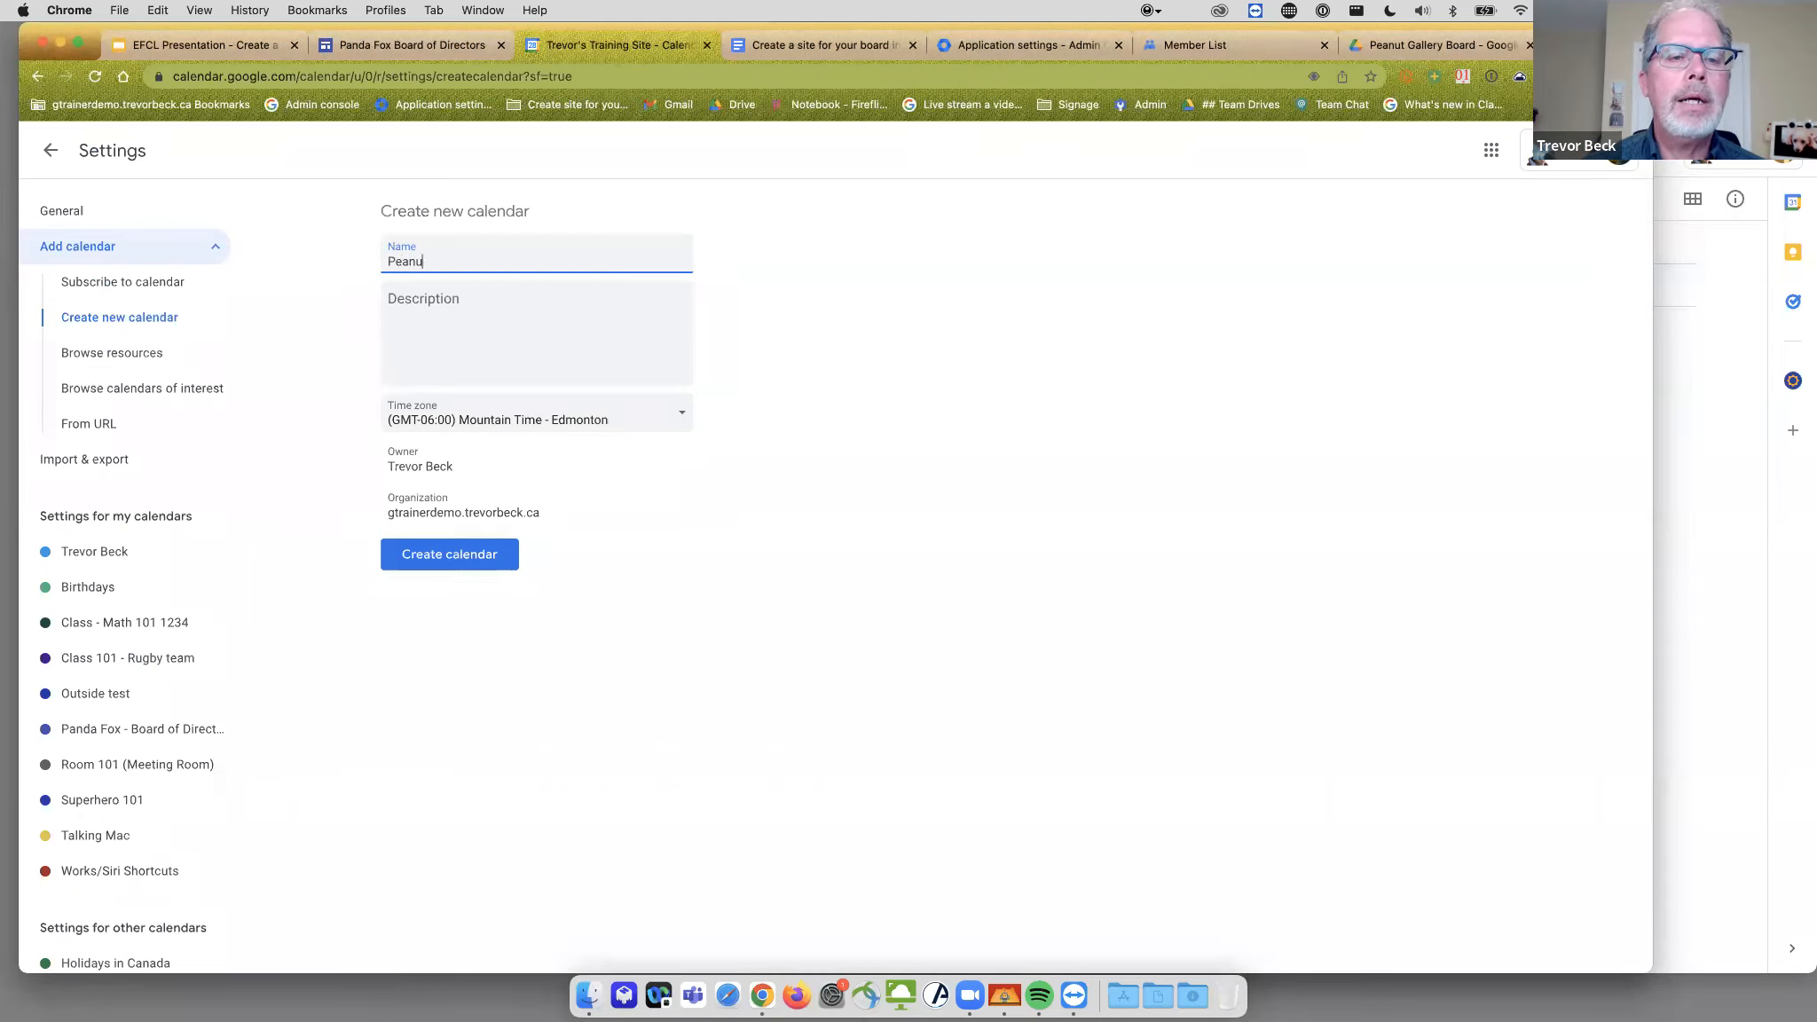
text(allery Board)
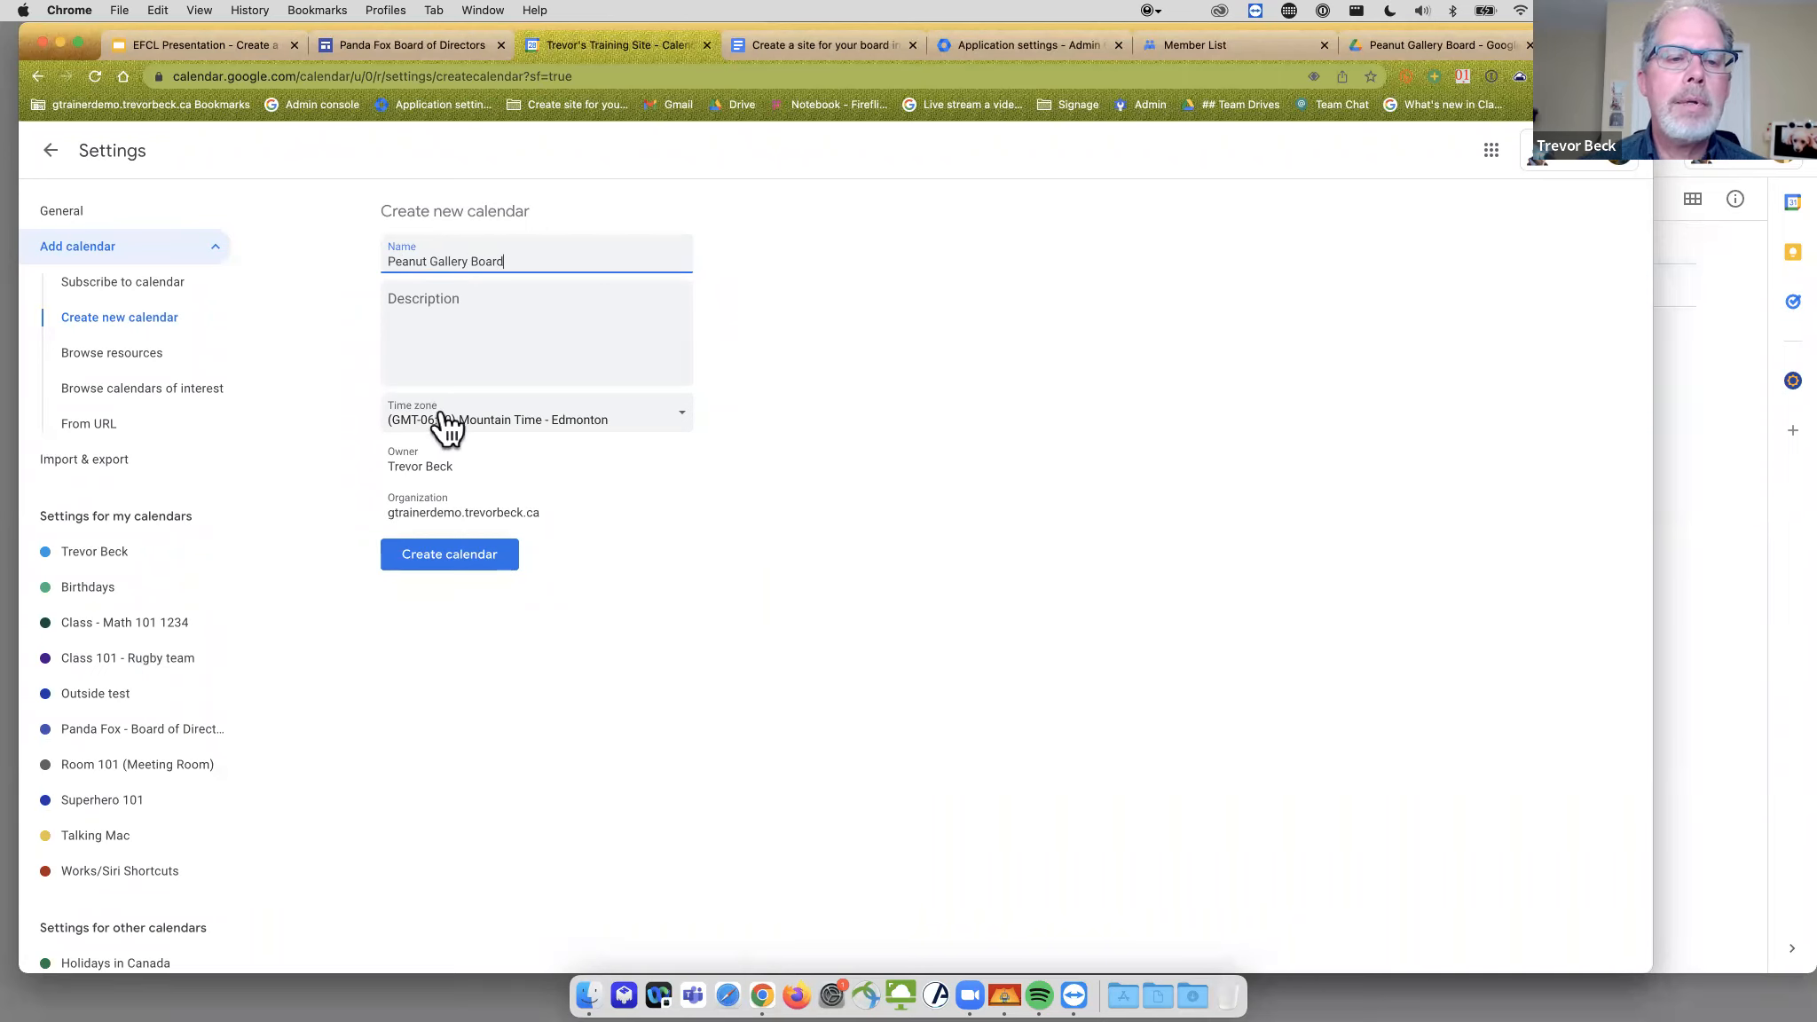
- Create the Peanut Gallery Board calendar and uncheck Make available for the organization in its access permissions
click(460, 557)
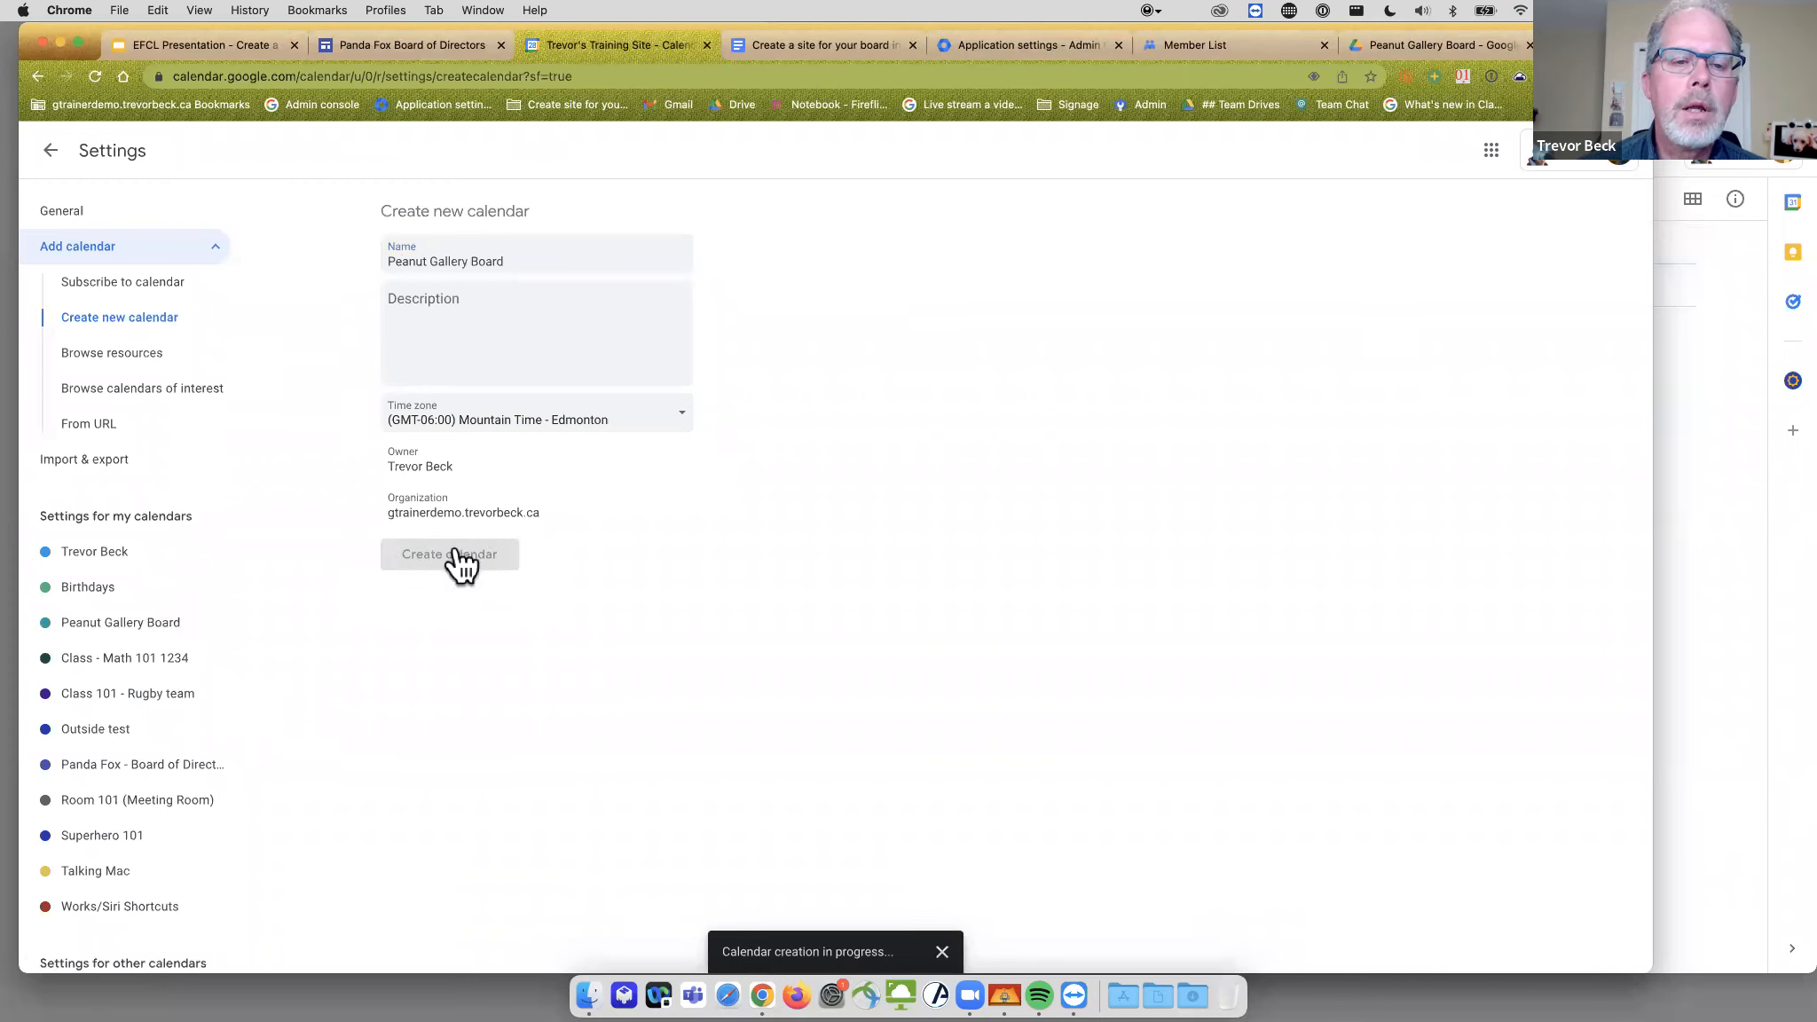
click(122, 630)
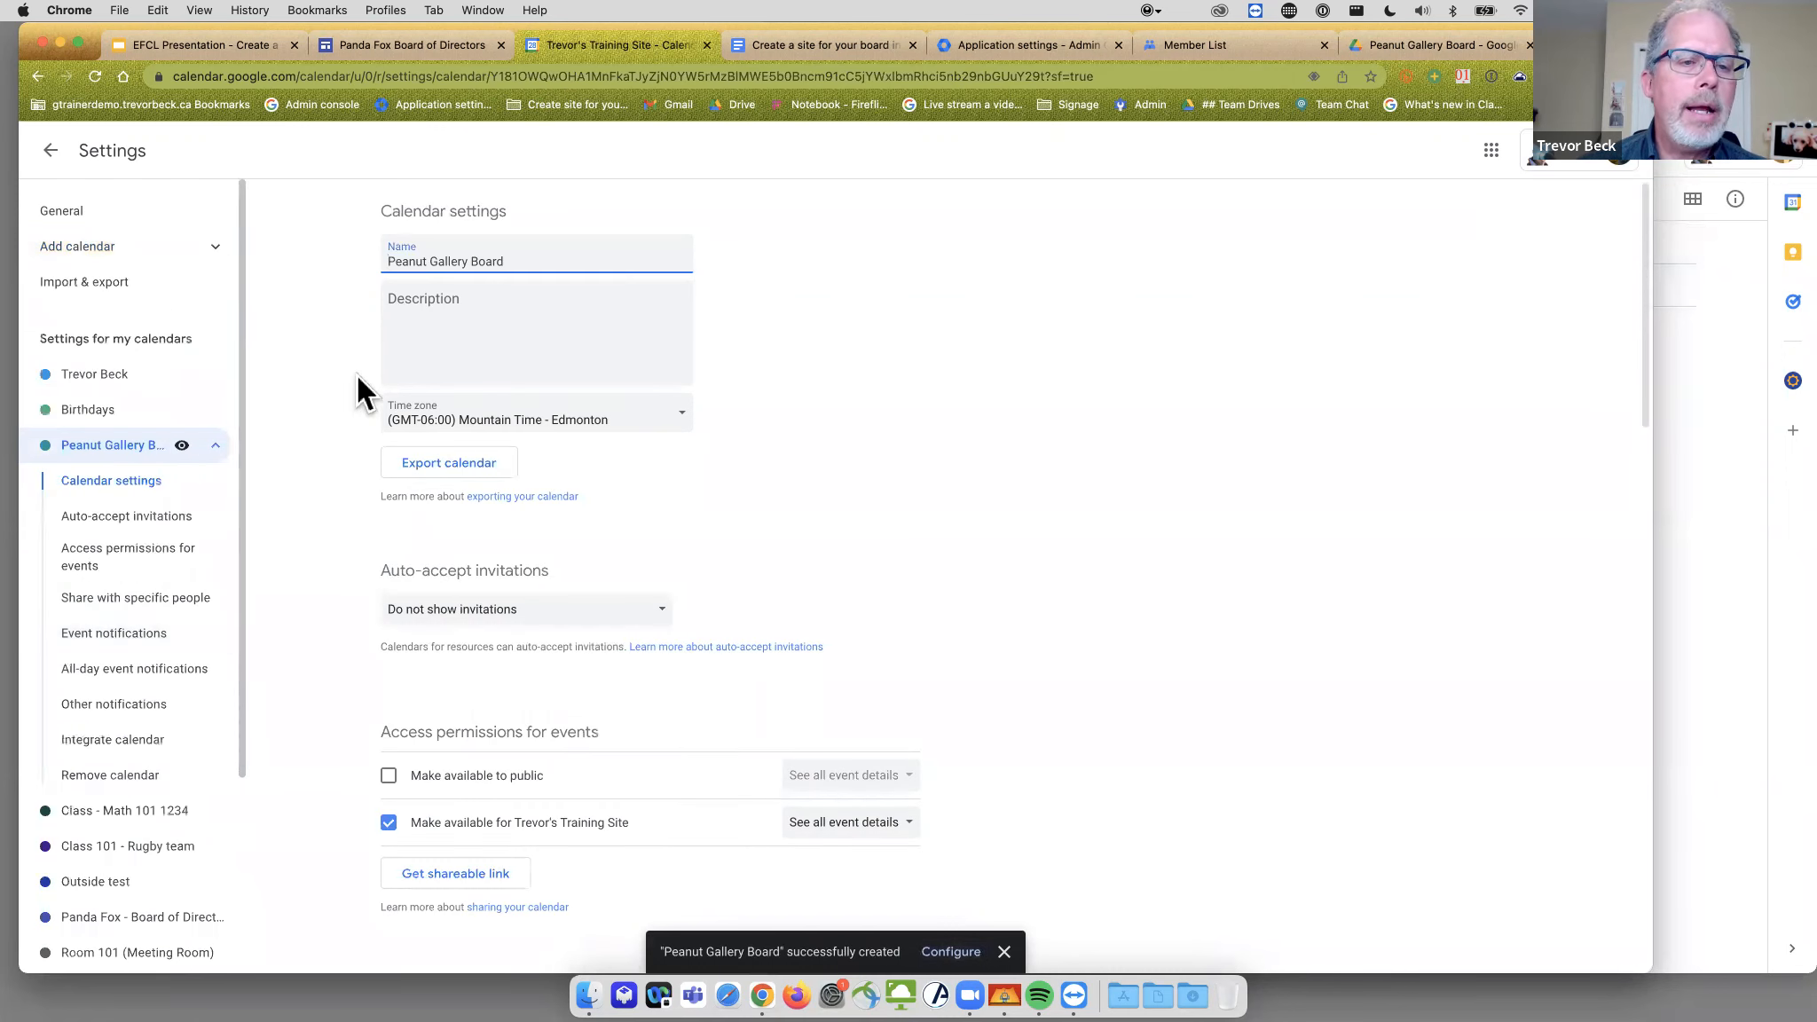
scroll(1031, 321, down, 3)
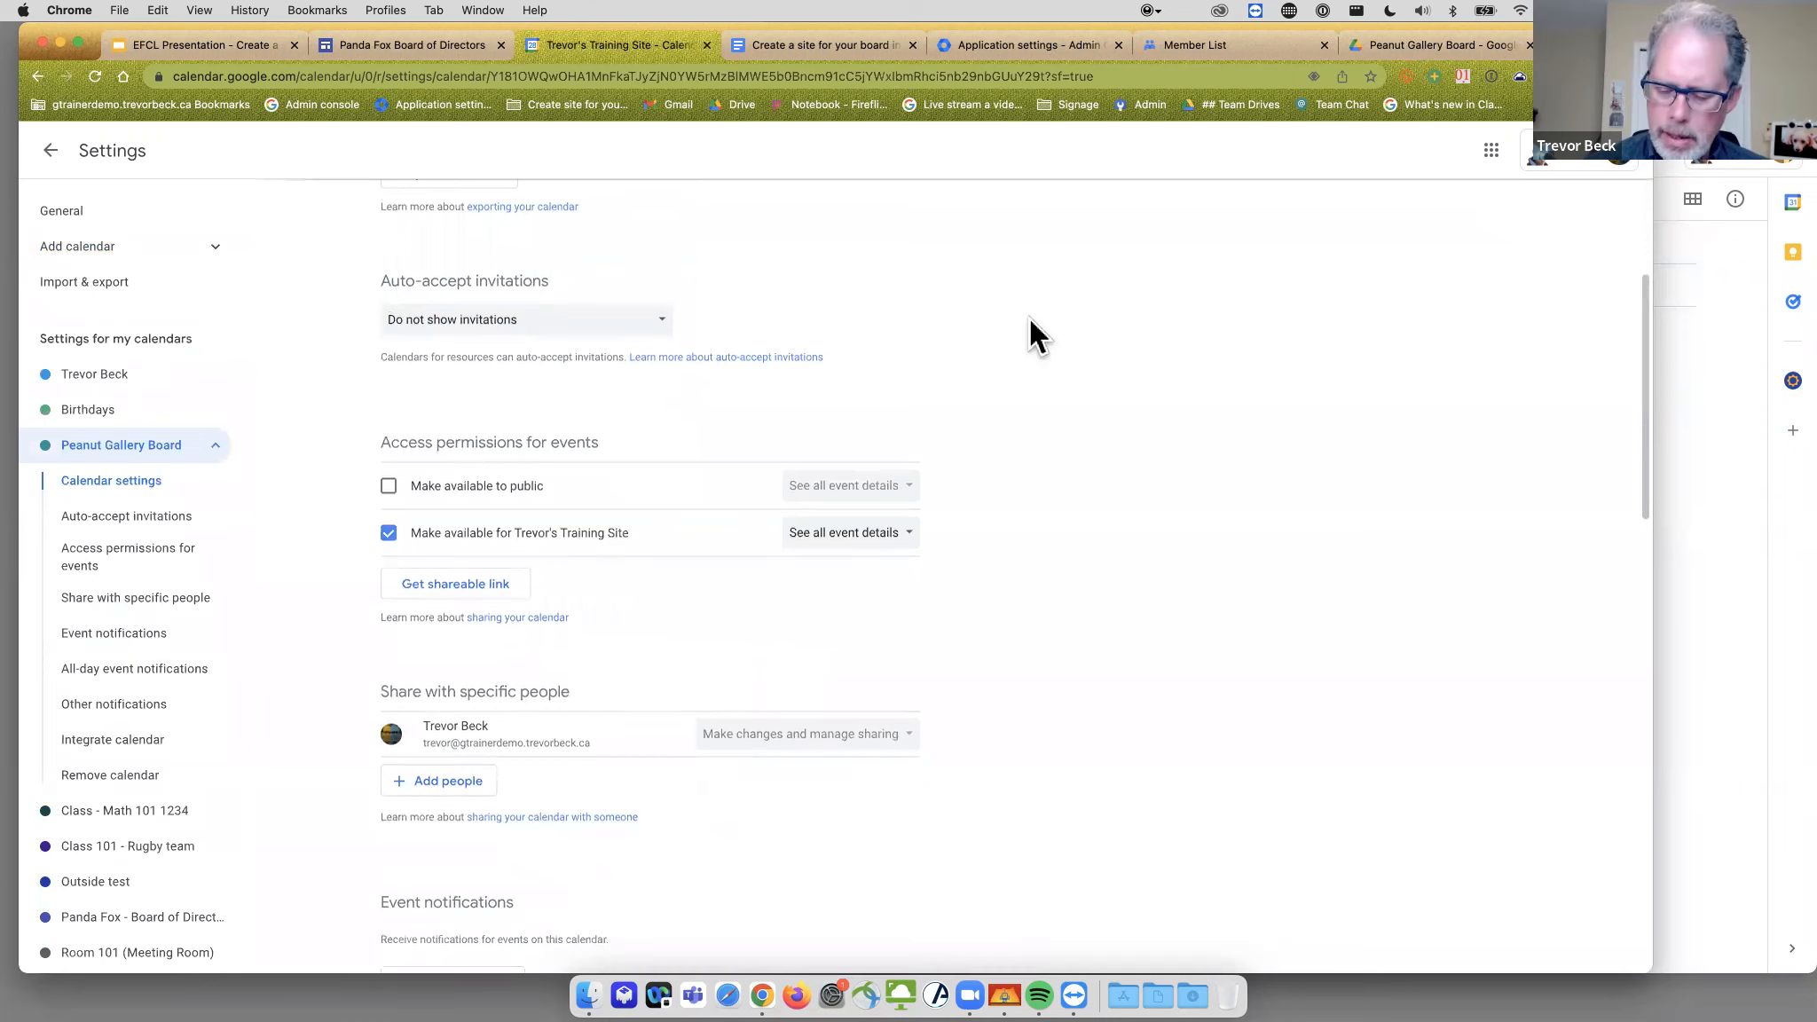
key(super+equal)
key(super+equal)
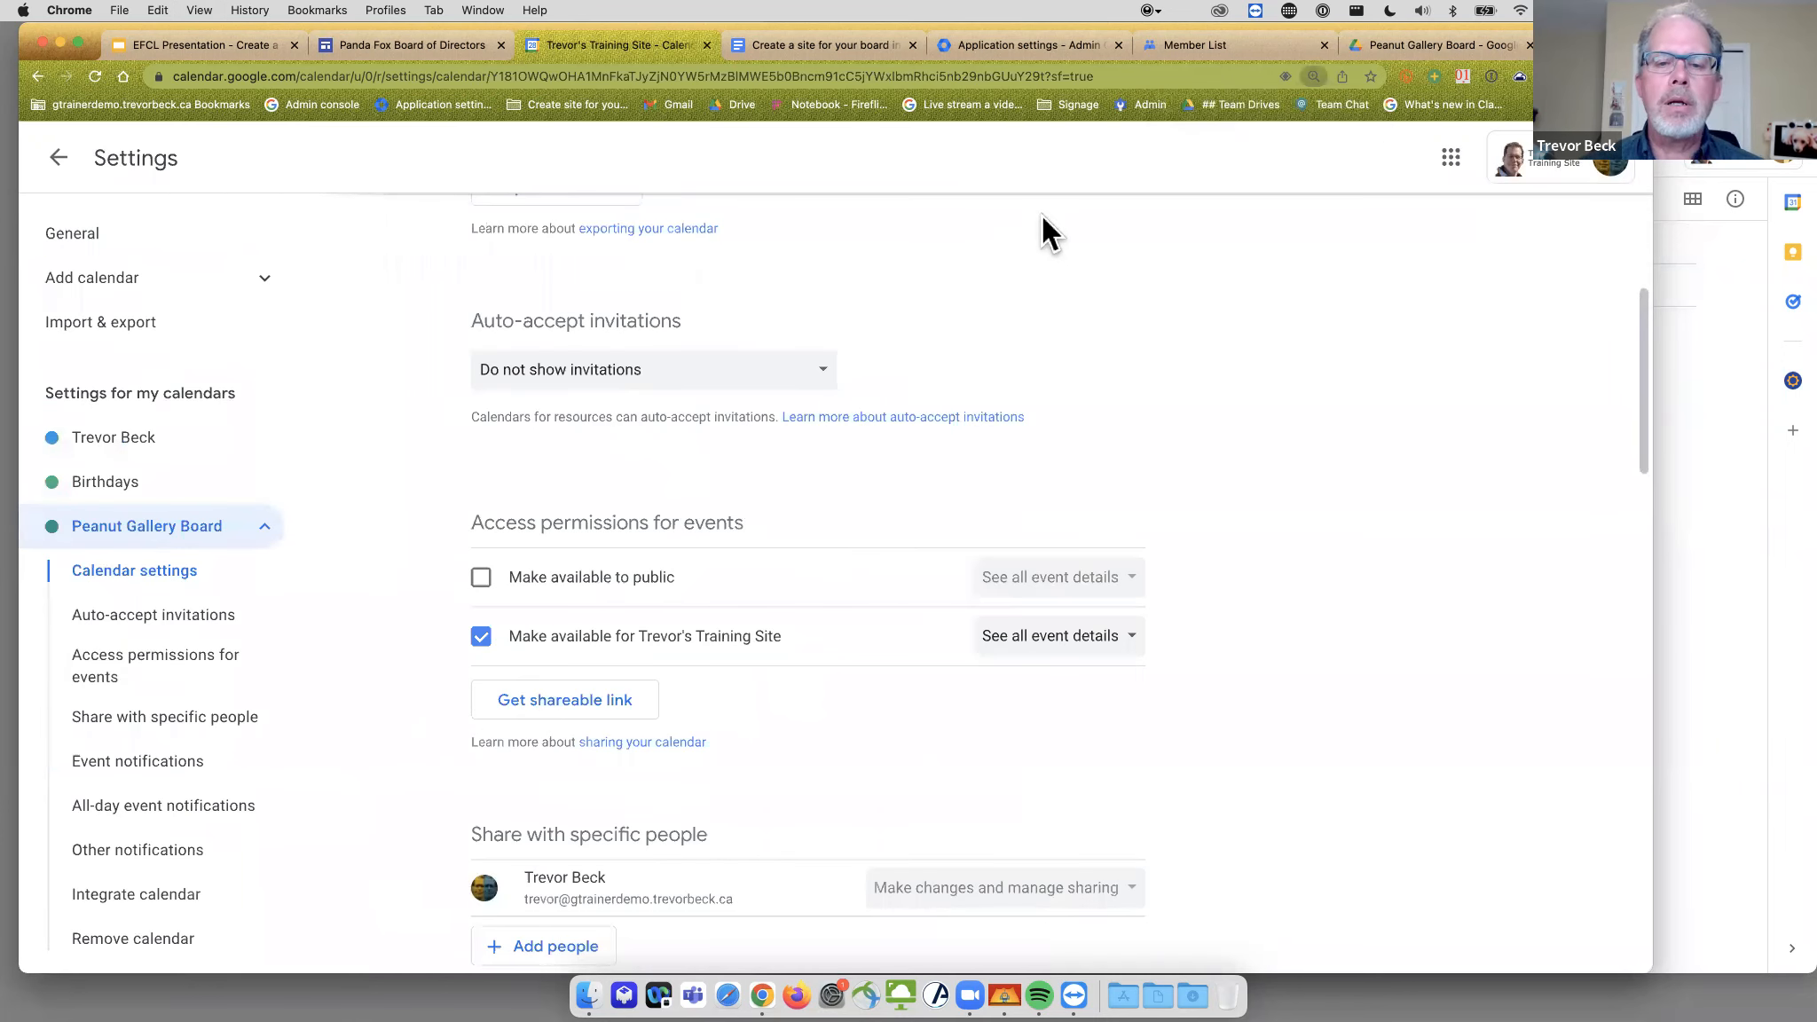
scroll(1097, 382, down, 1)
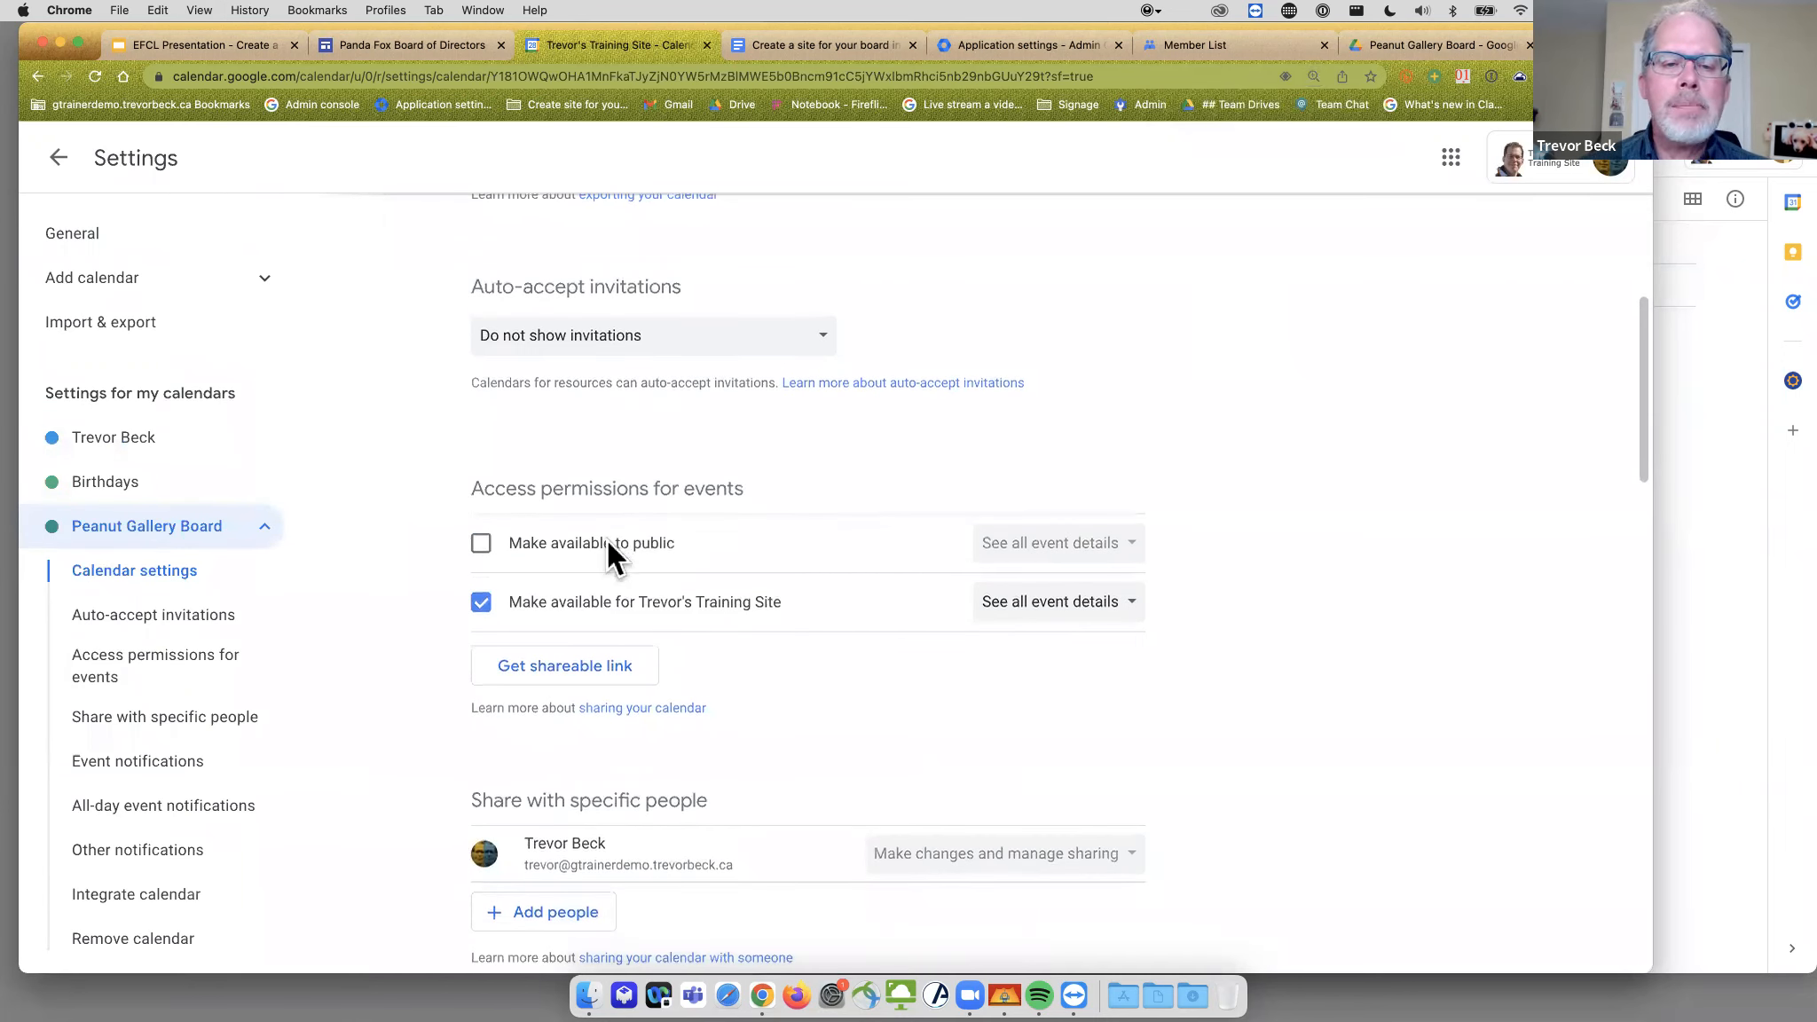
scroll(1243, 373, down, 2)
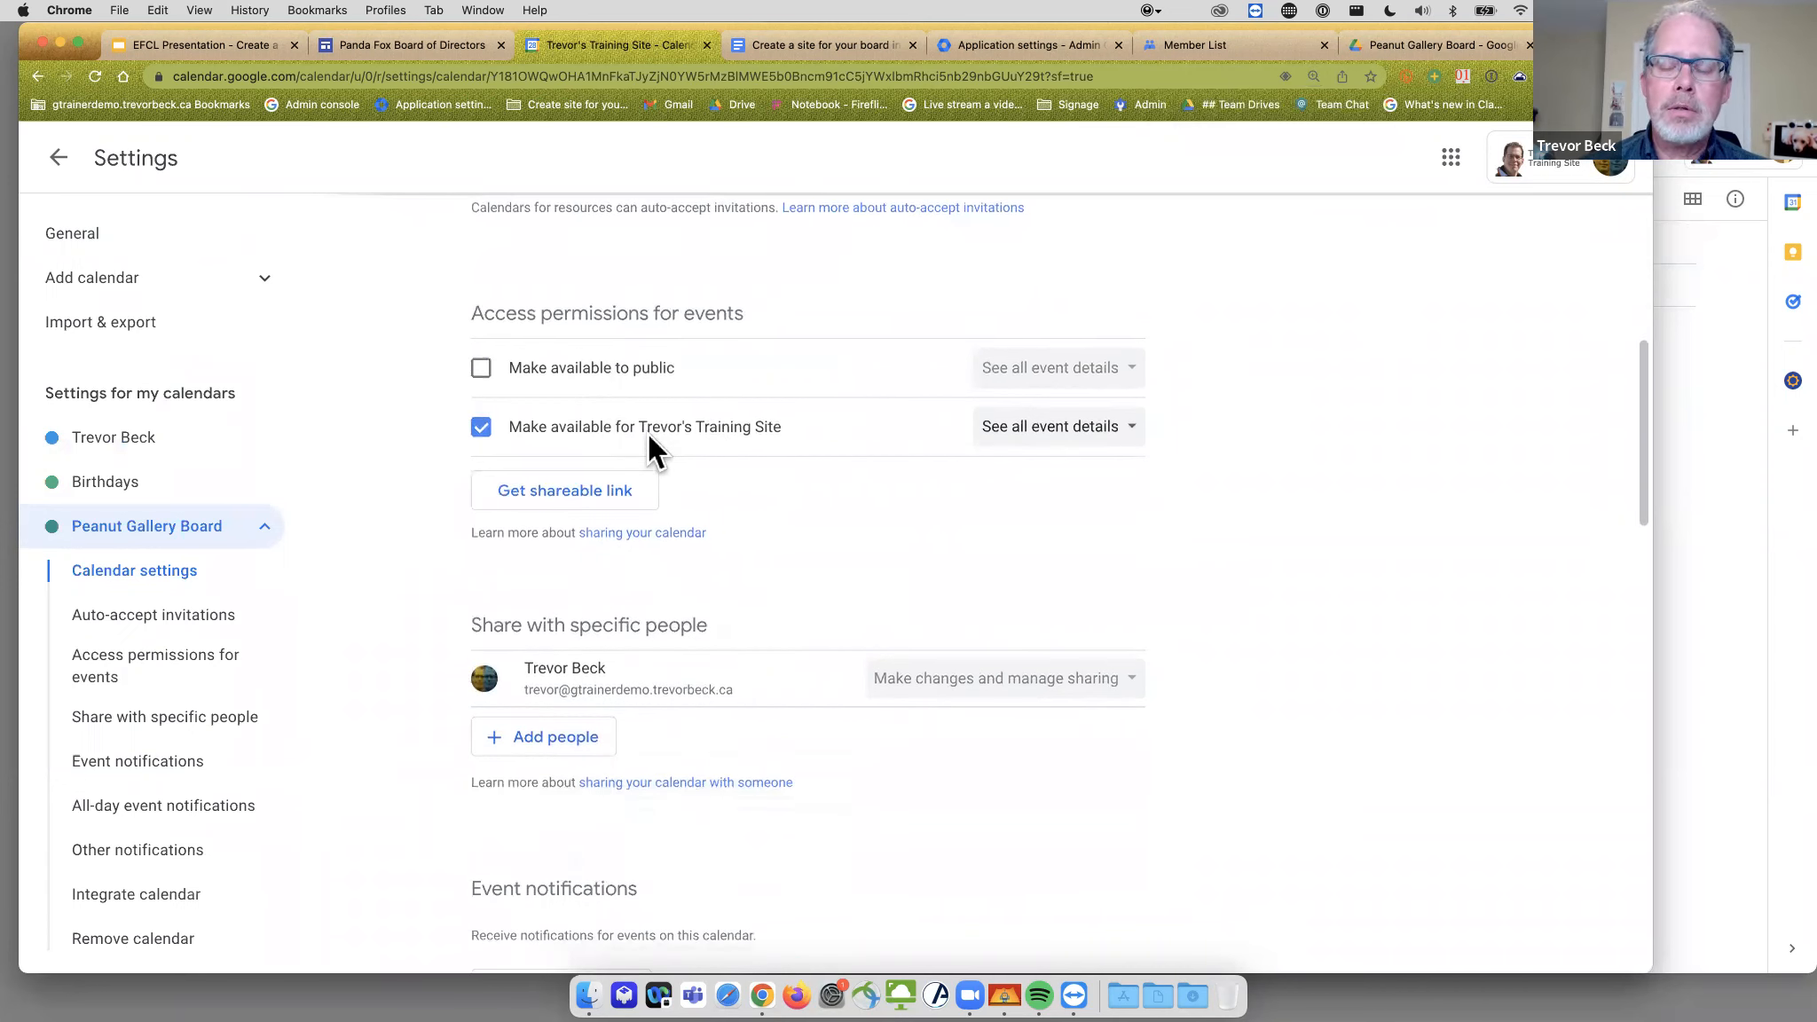
click(484, 430)
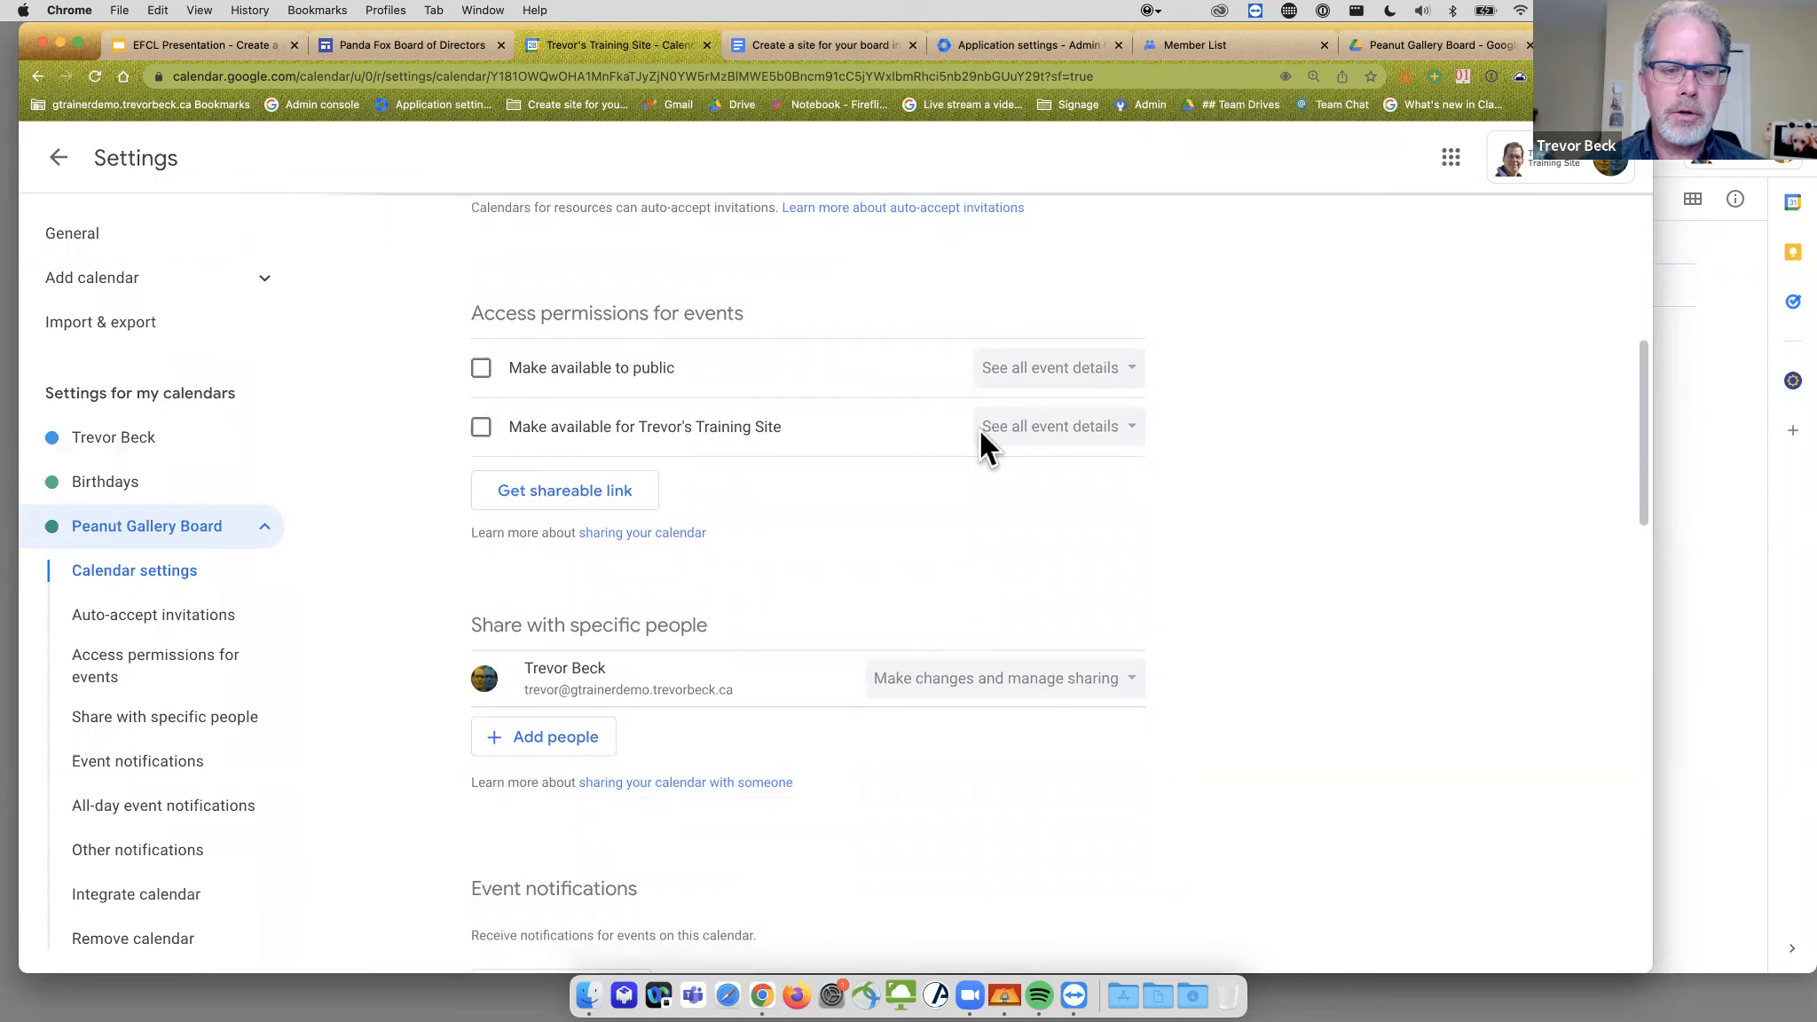
scroll(1411, 523, down, 1)
scroll(1406, 516, down, 3)
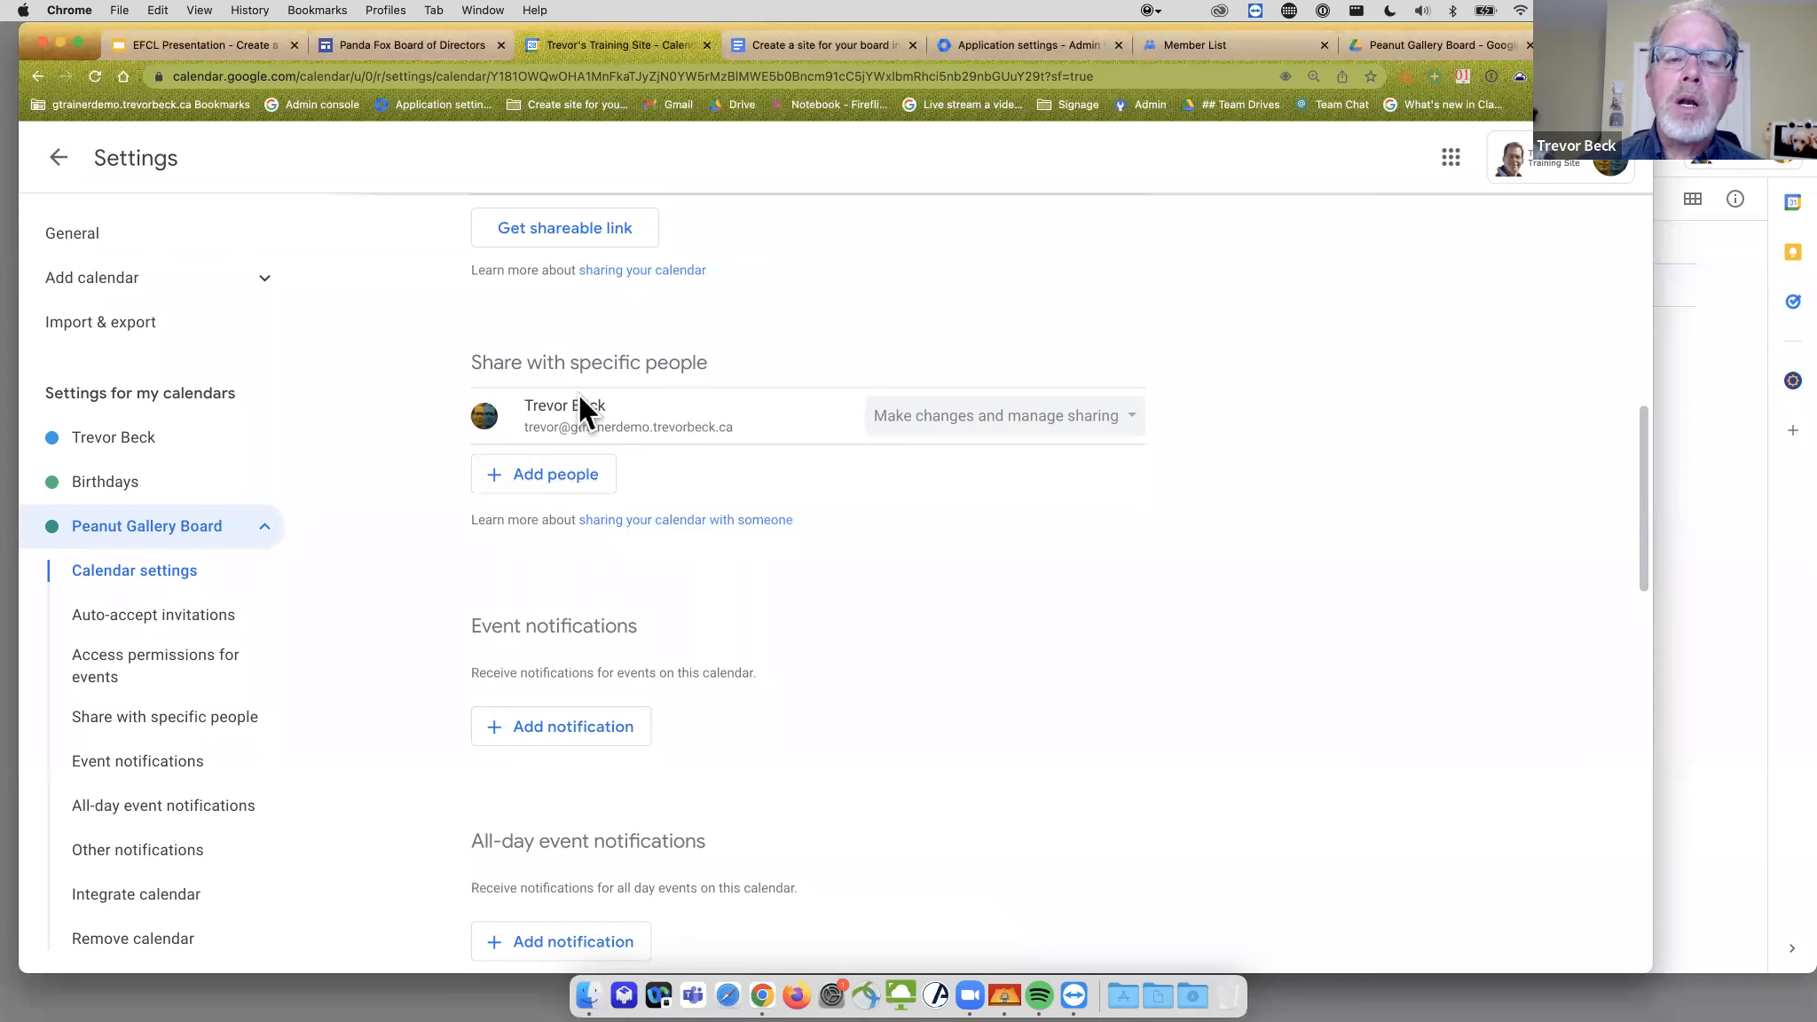
- Share the calendar with the Peanut Gallery Board group using the See all event details permission
click(547, 476)
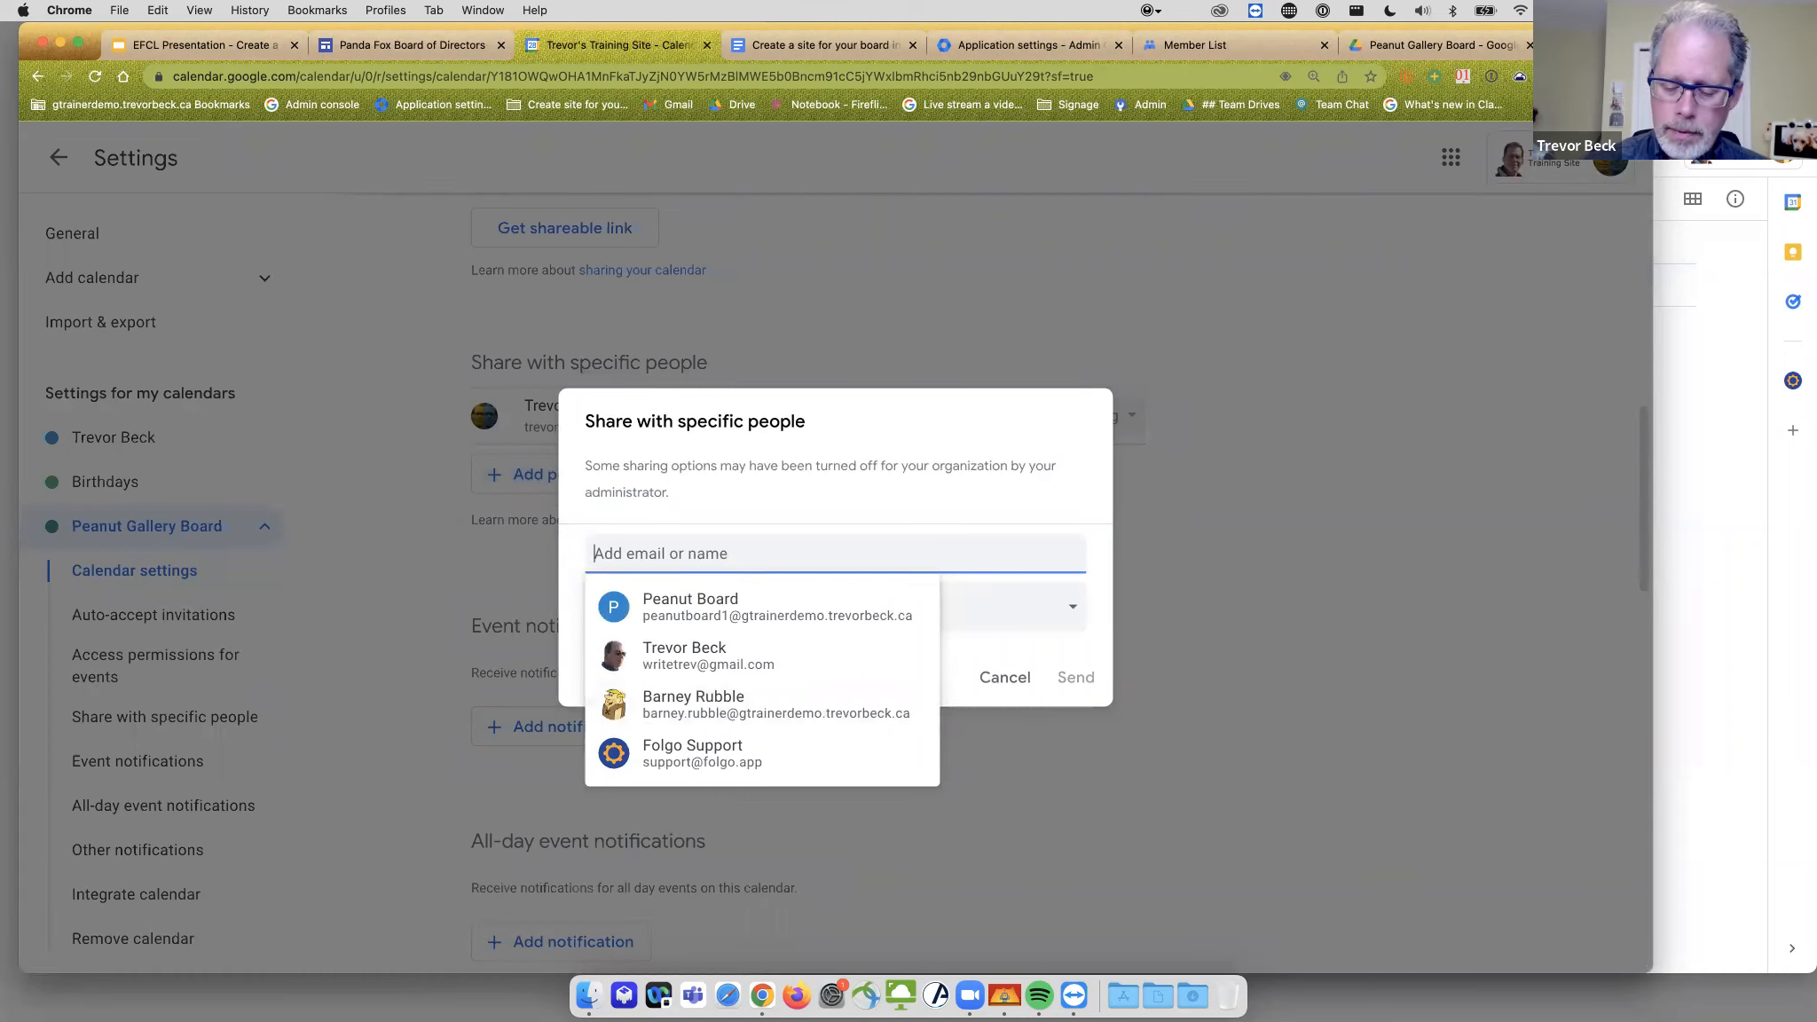
text(peanu)
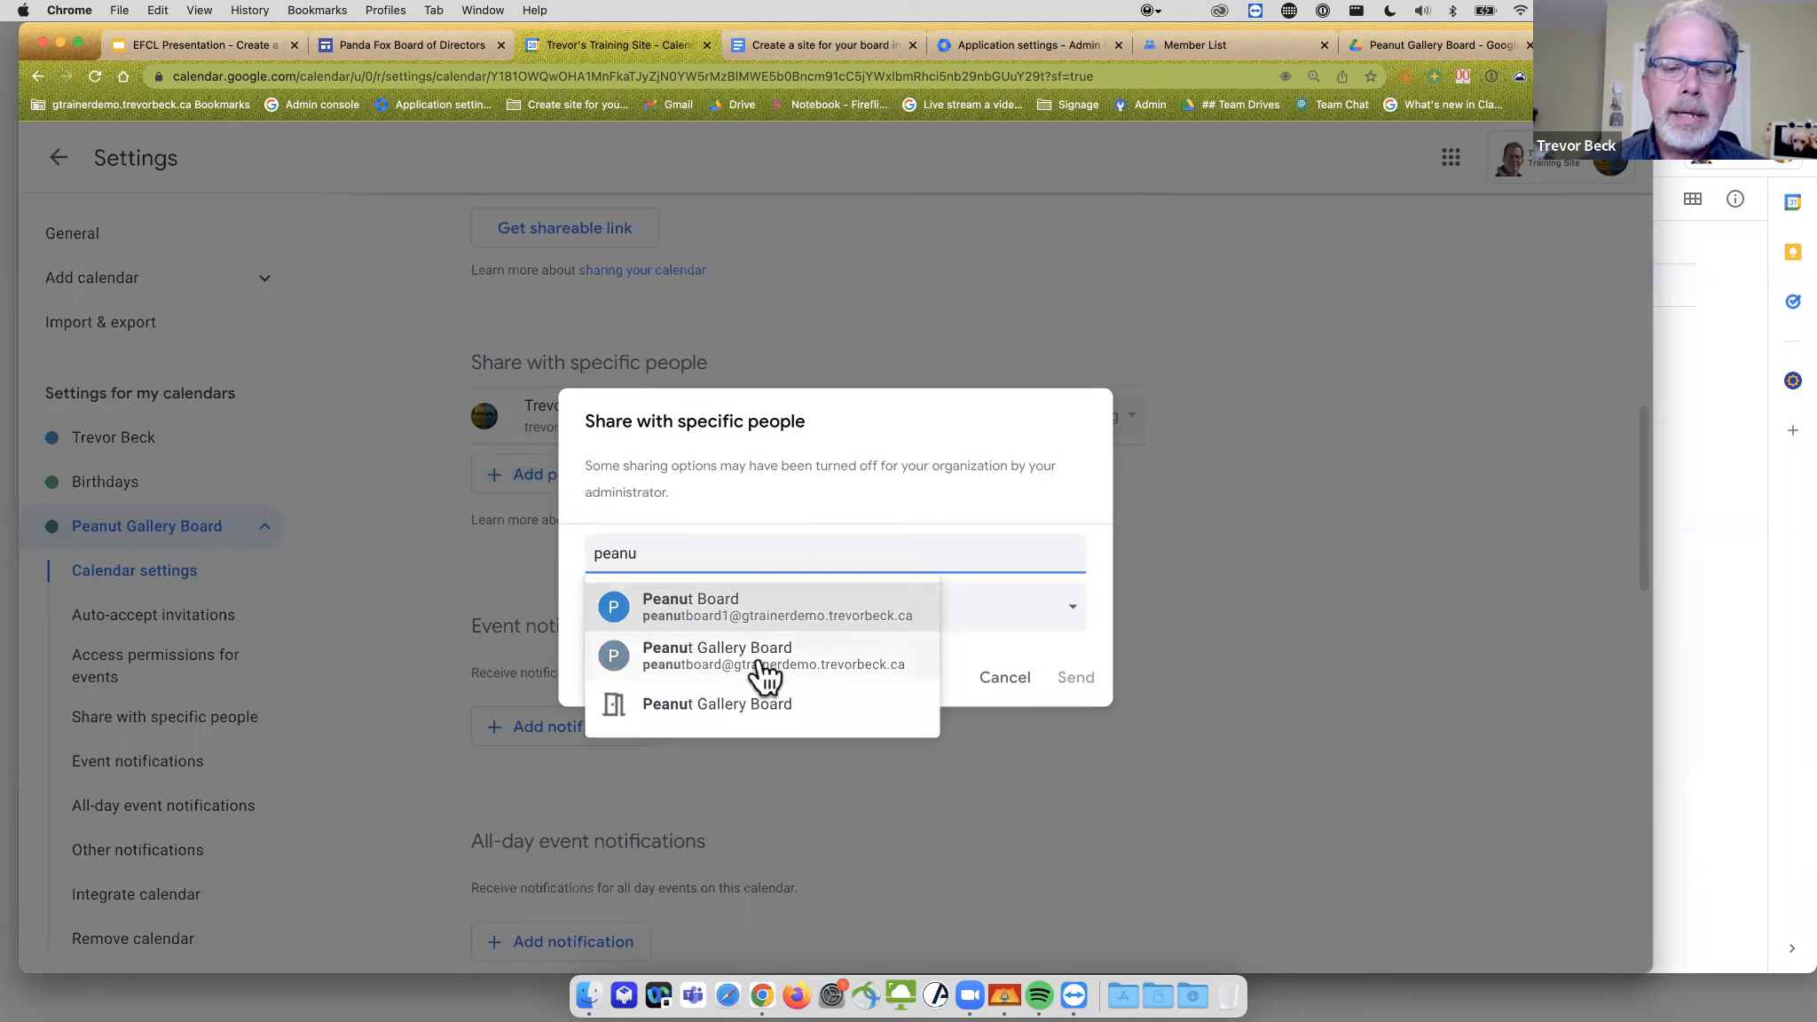
click(759, 657)
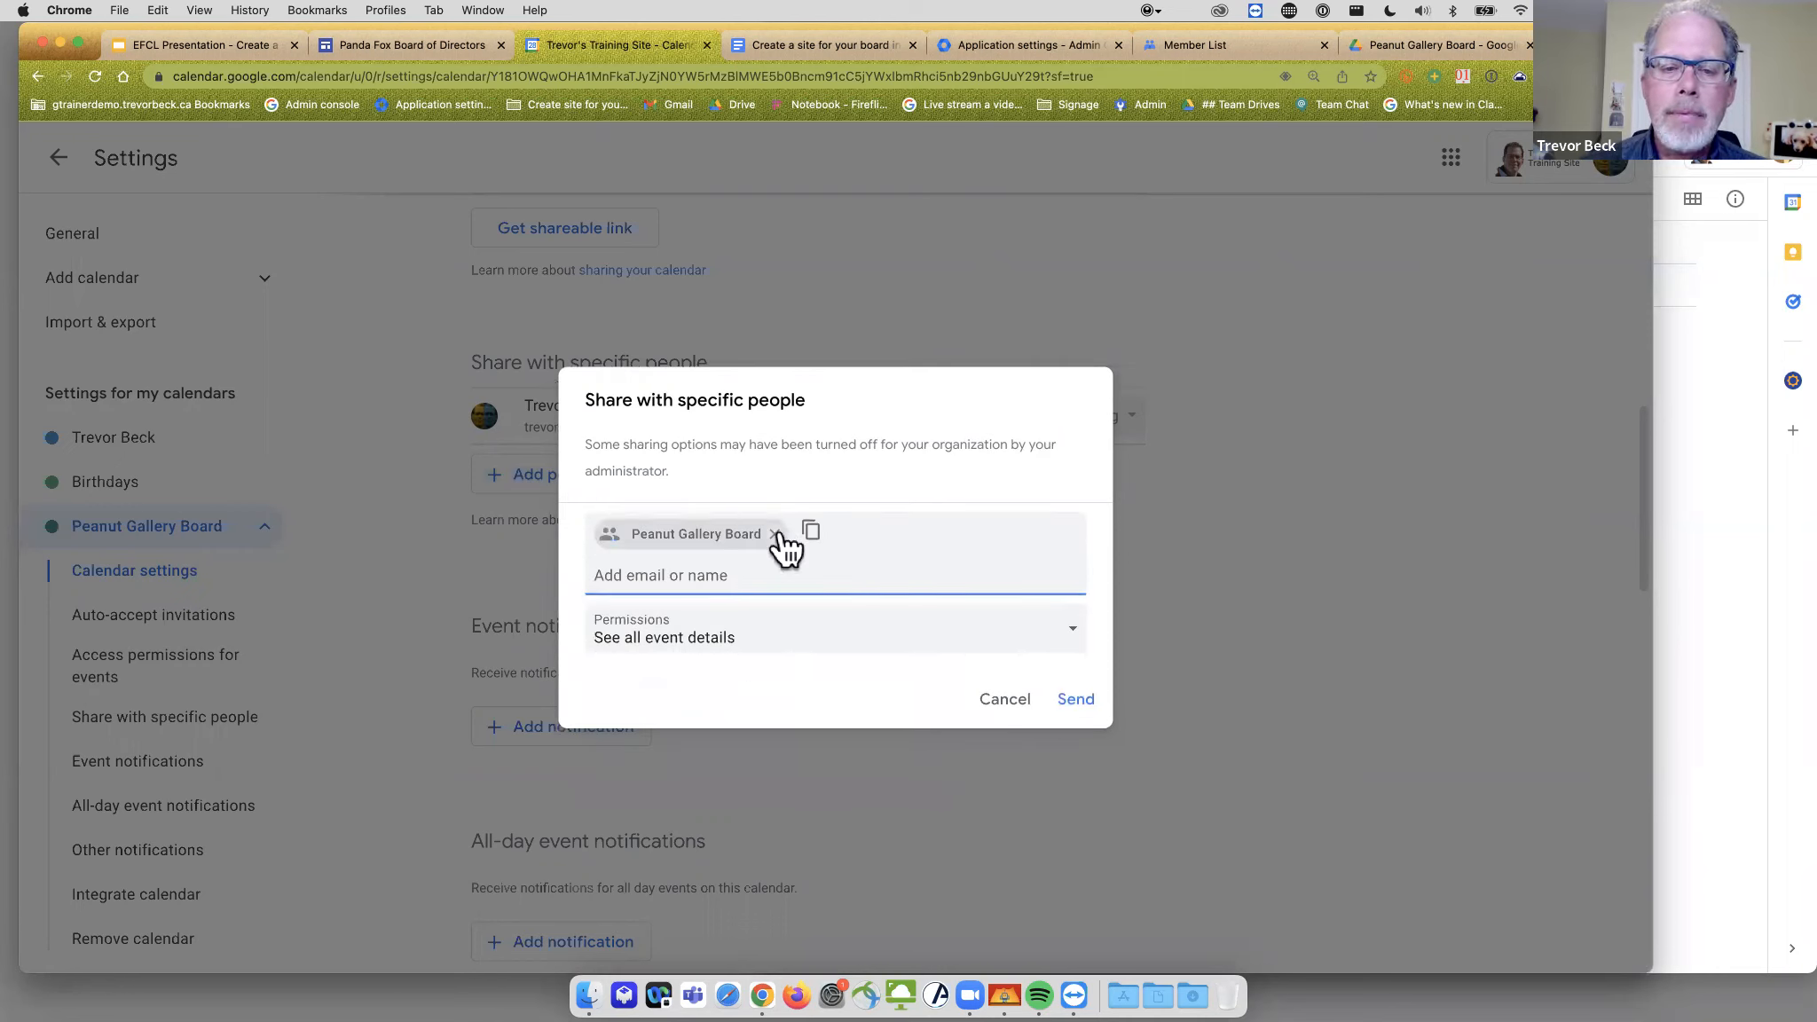
click(1056, 642)
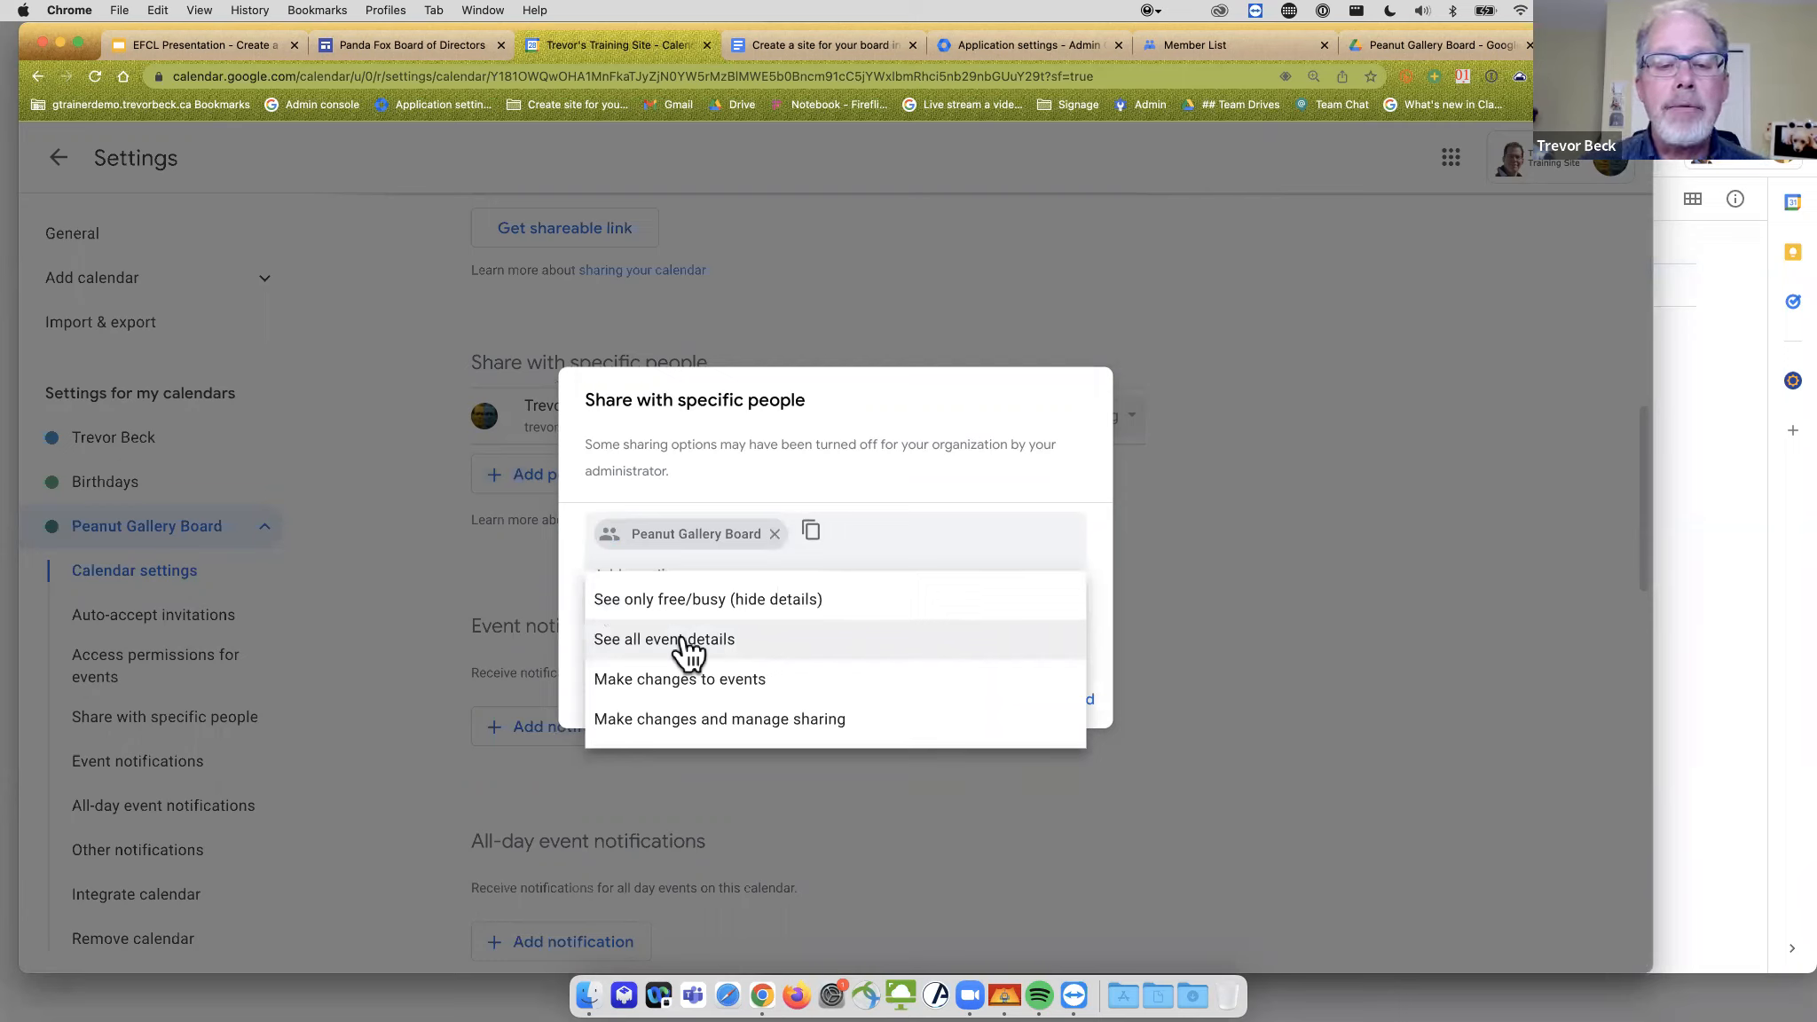
click(688, 654)
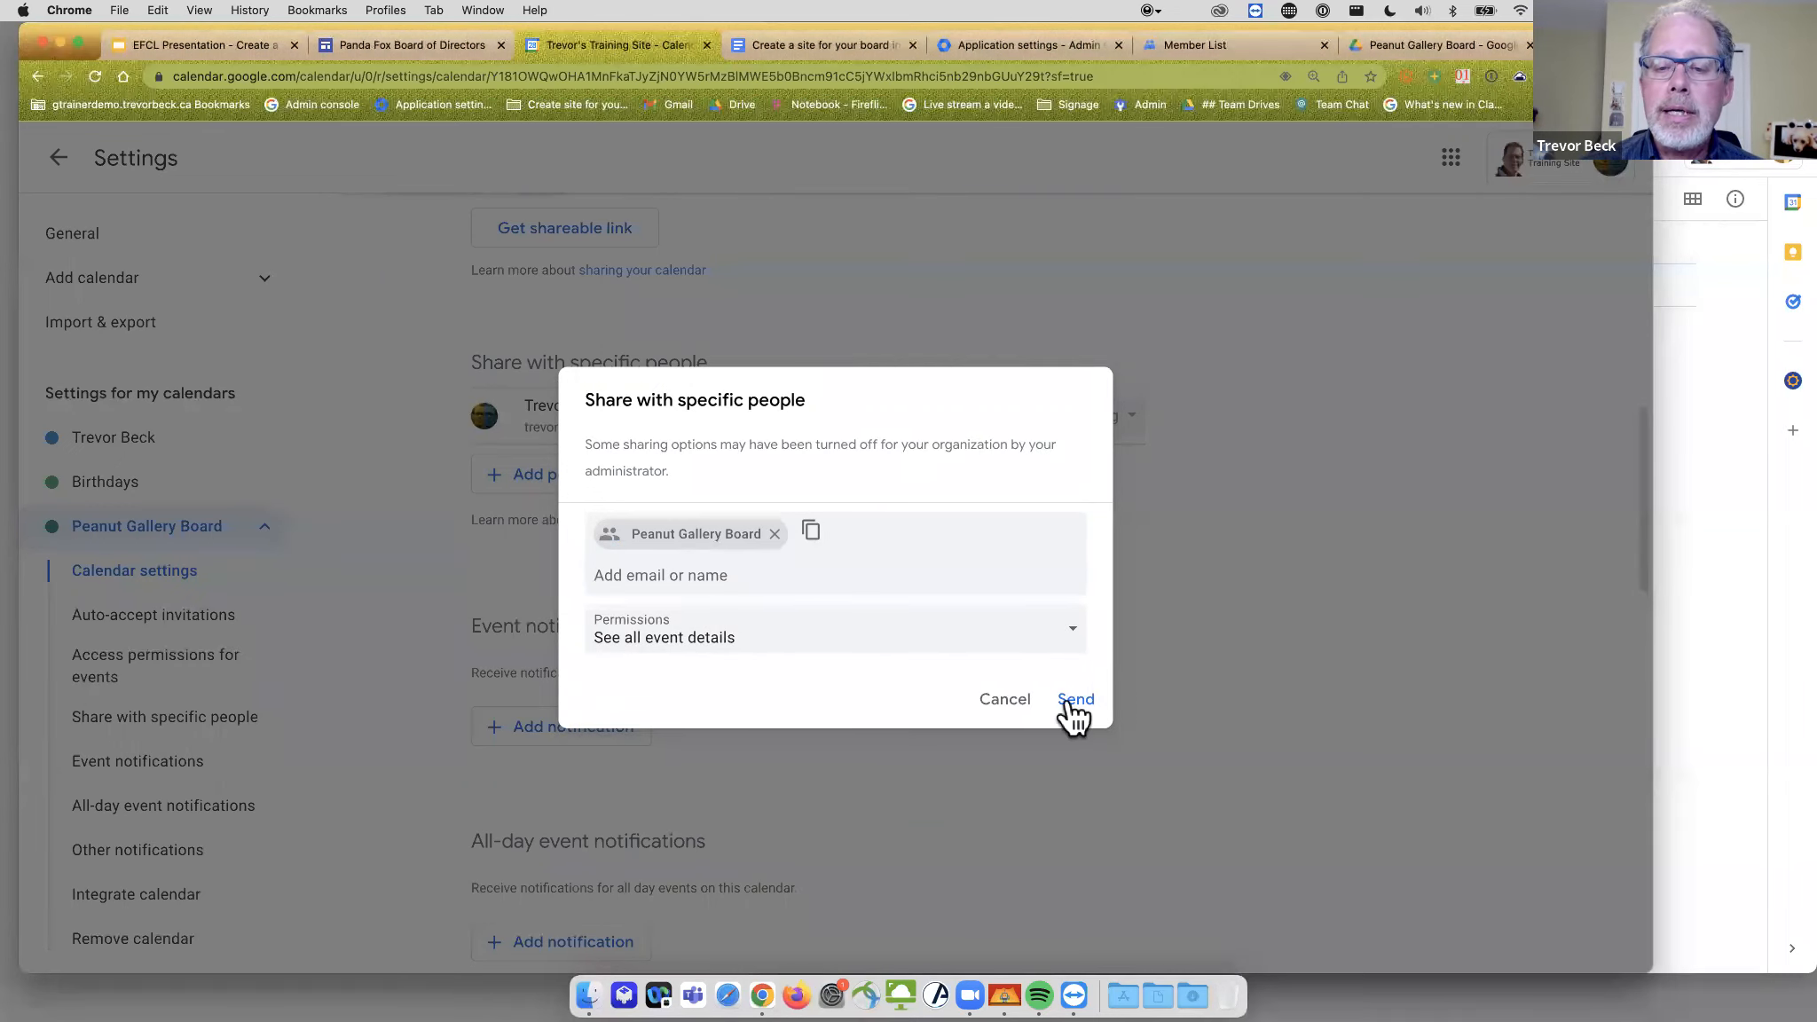
click(1071, 701)
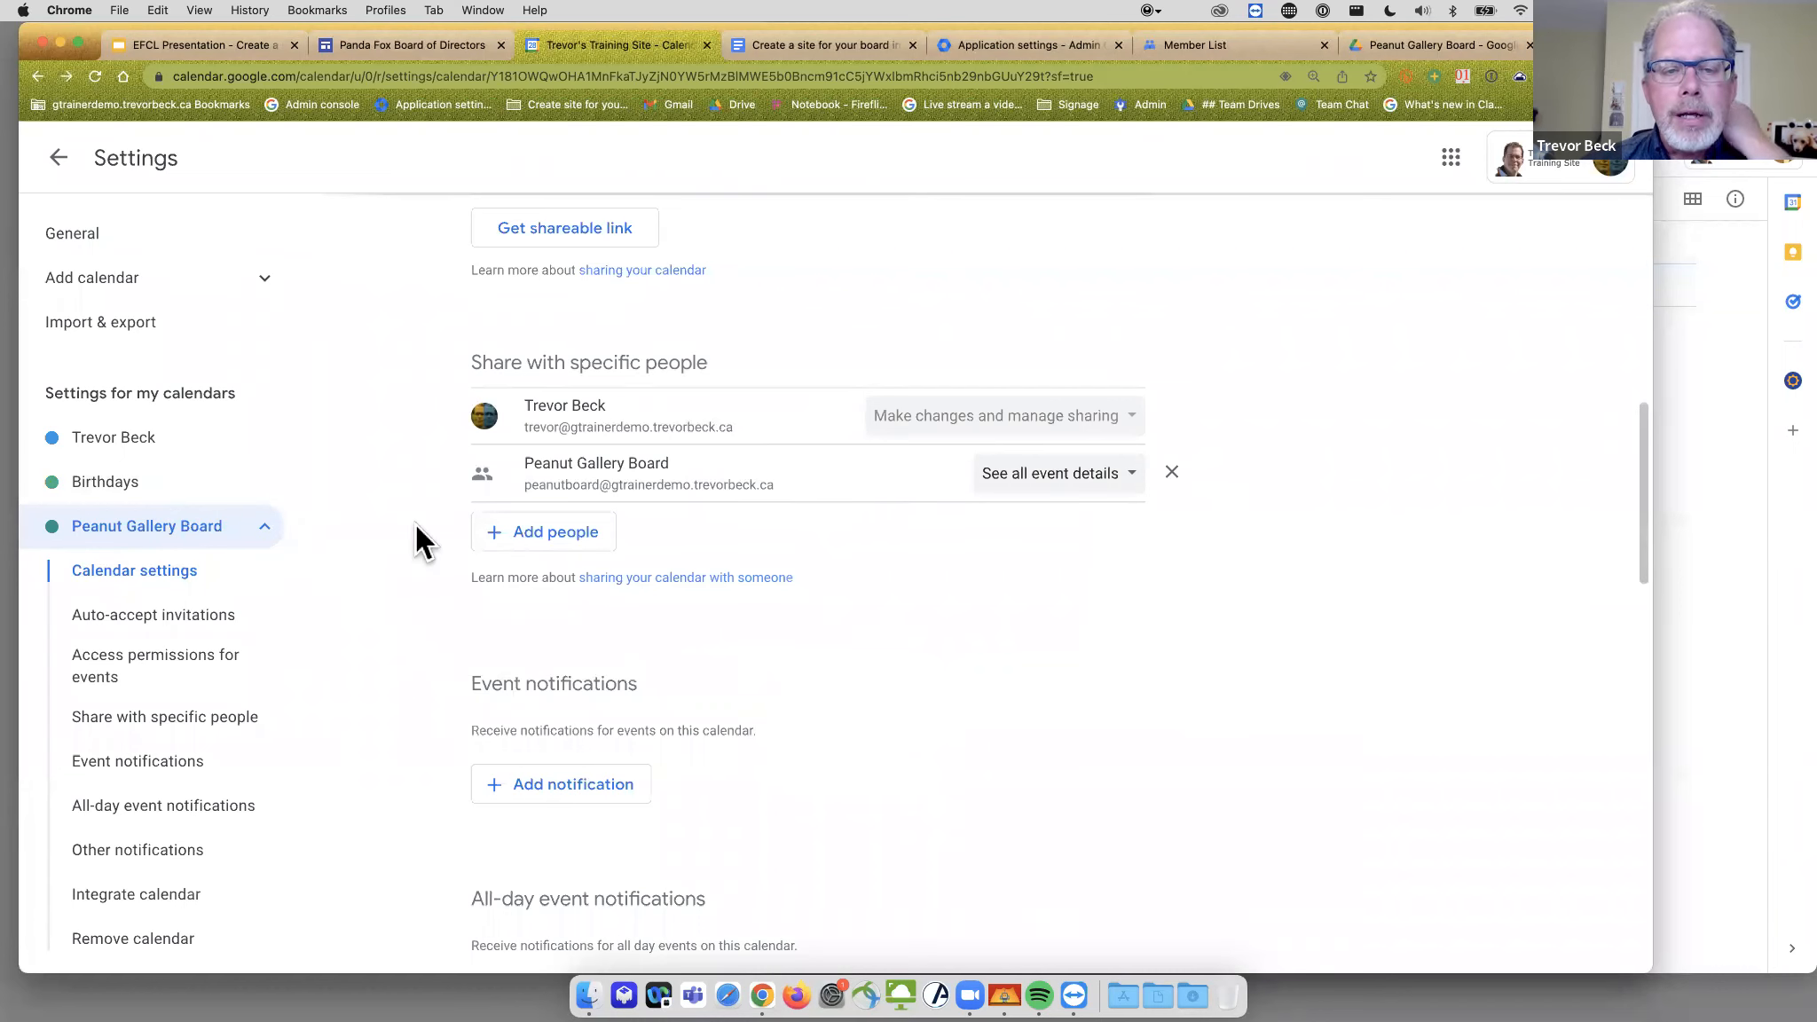
- Share the calendar with an individual board member who can make changes to events
click(564, 532)
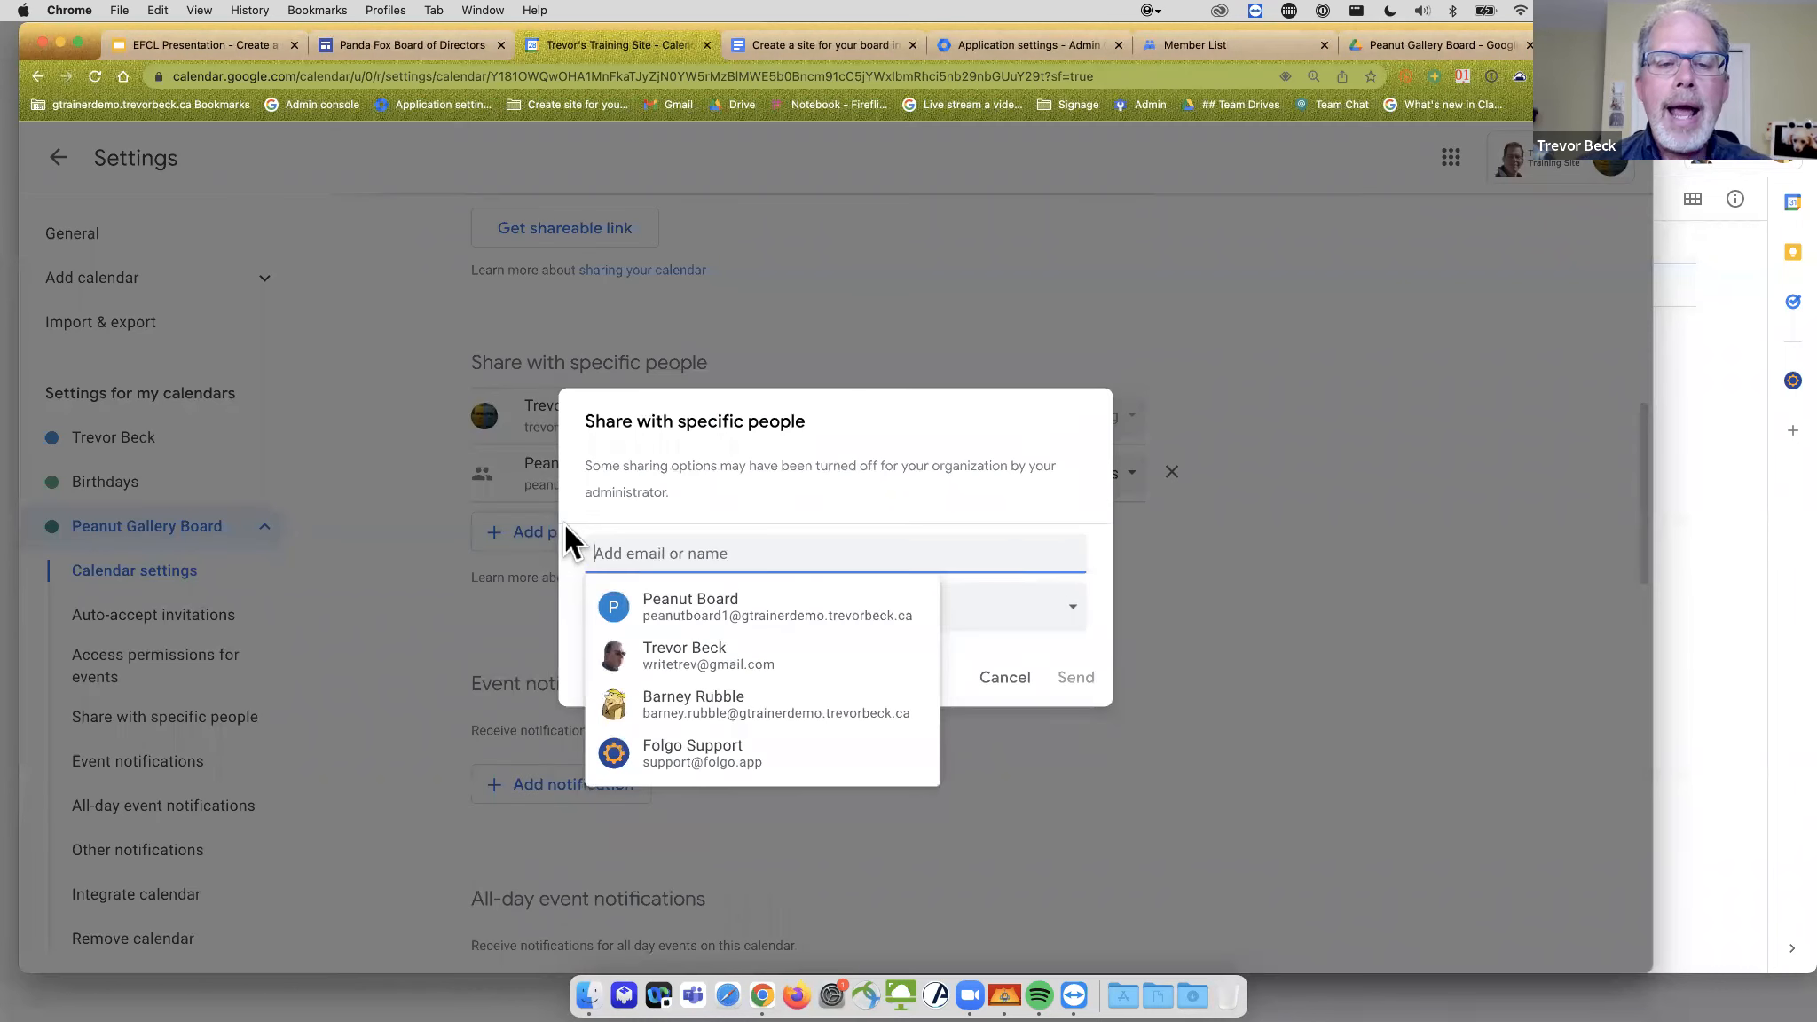
click(693, 710)
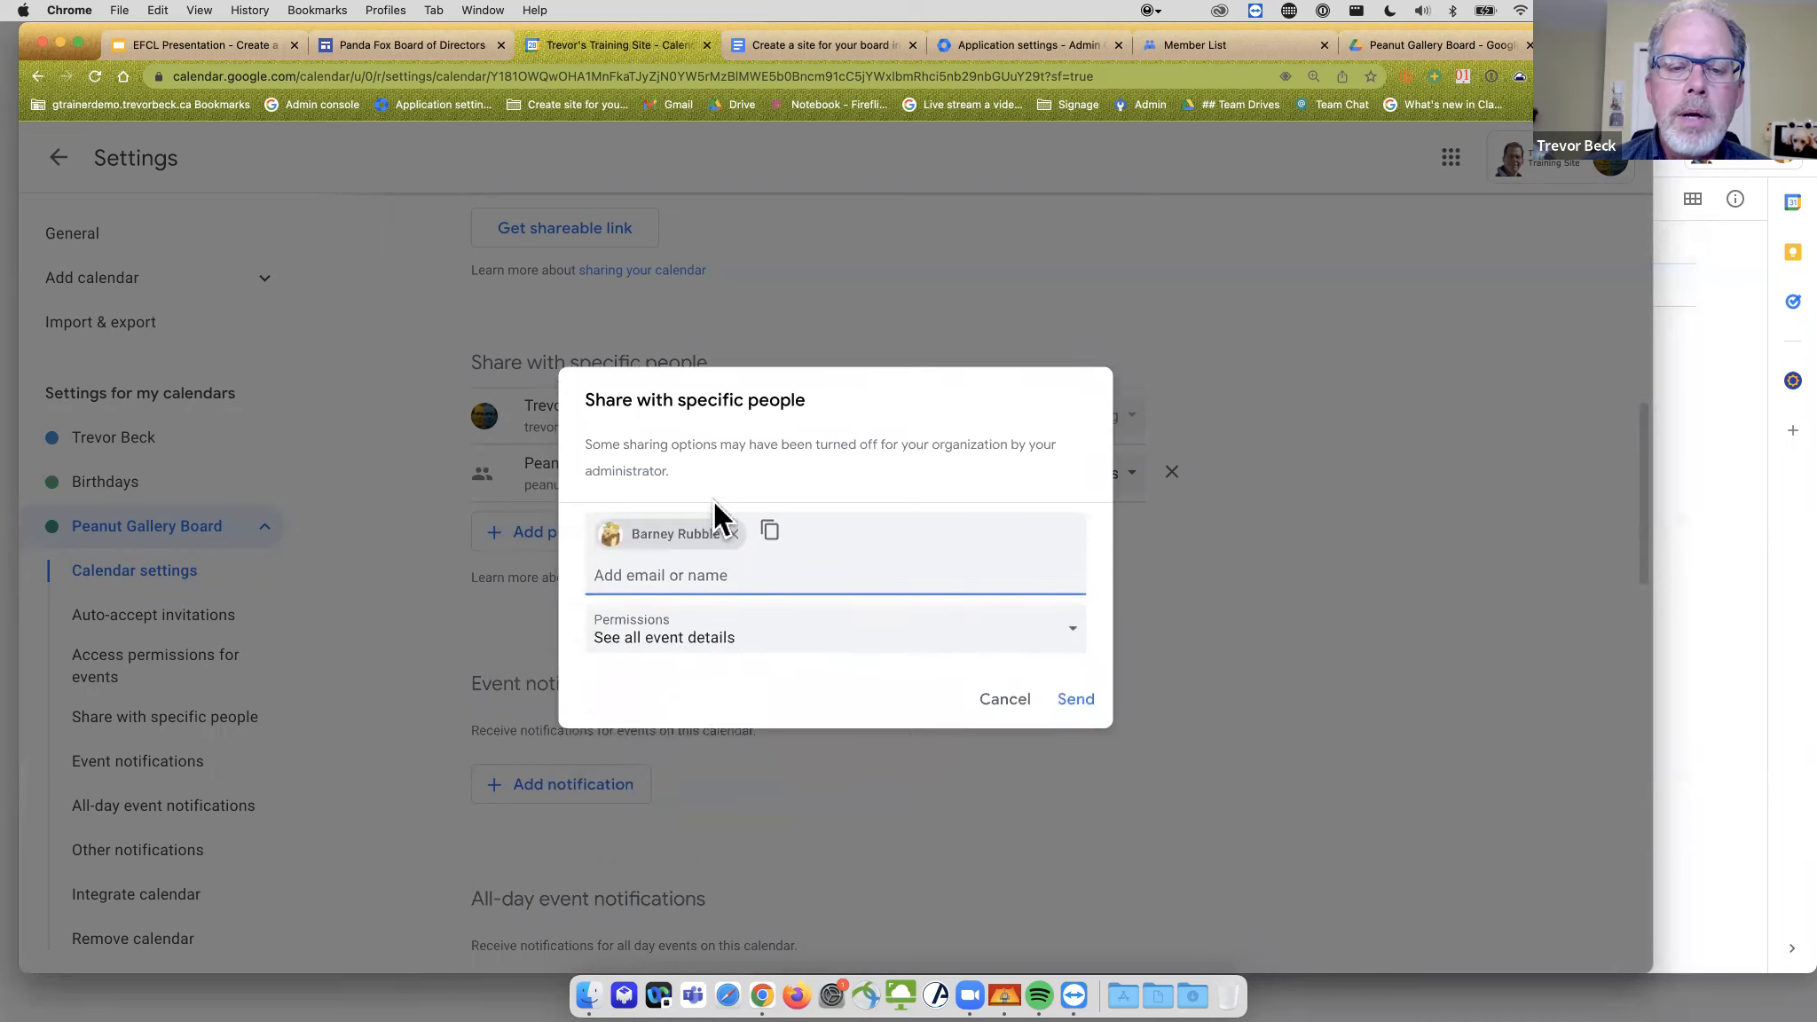
click(1072, 646)
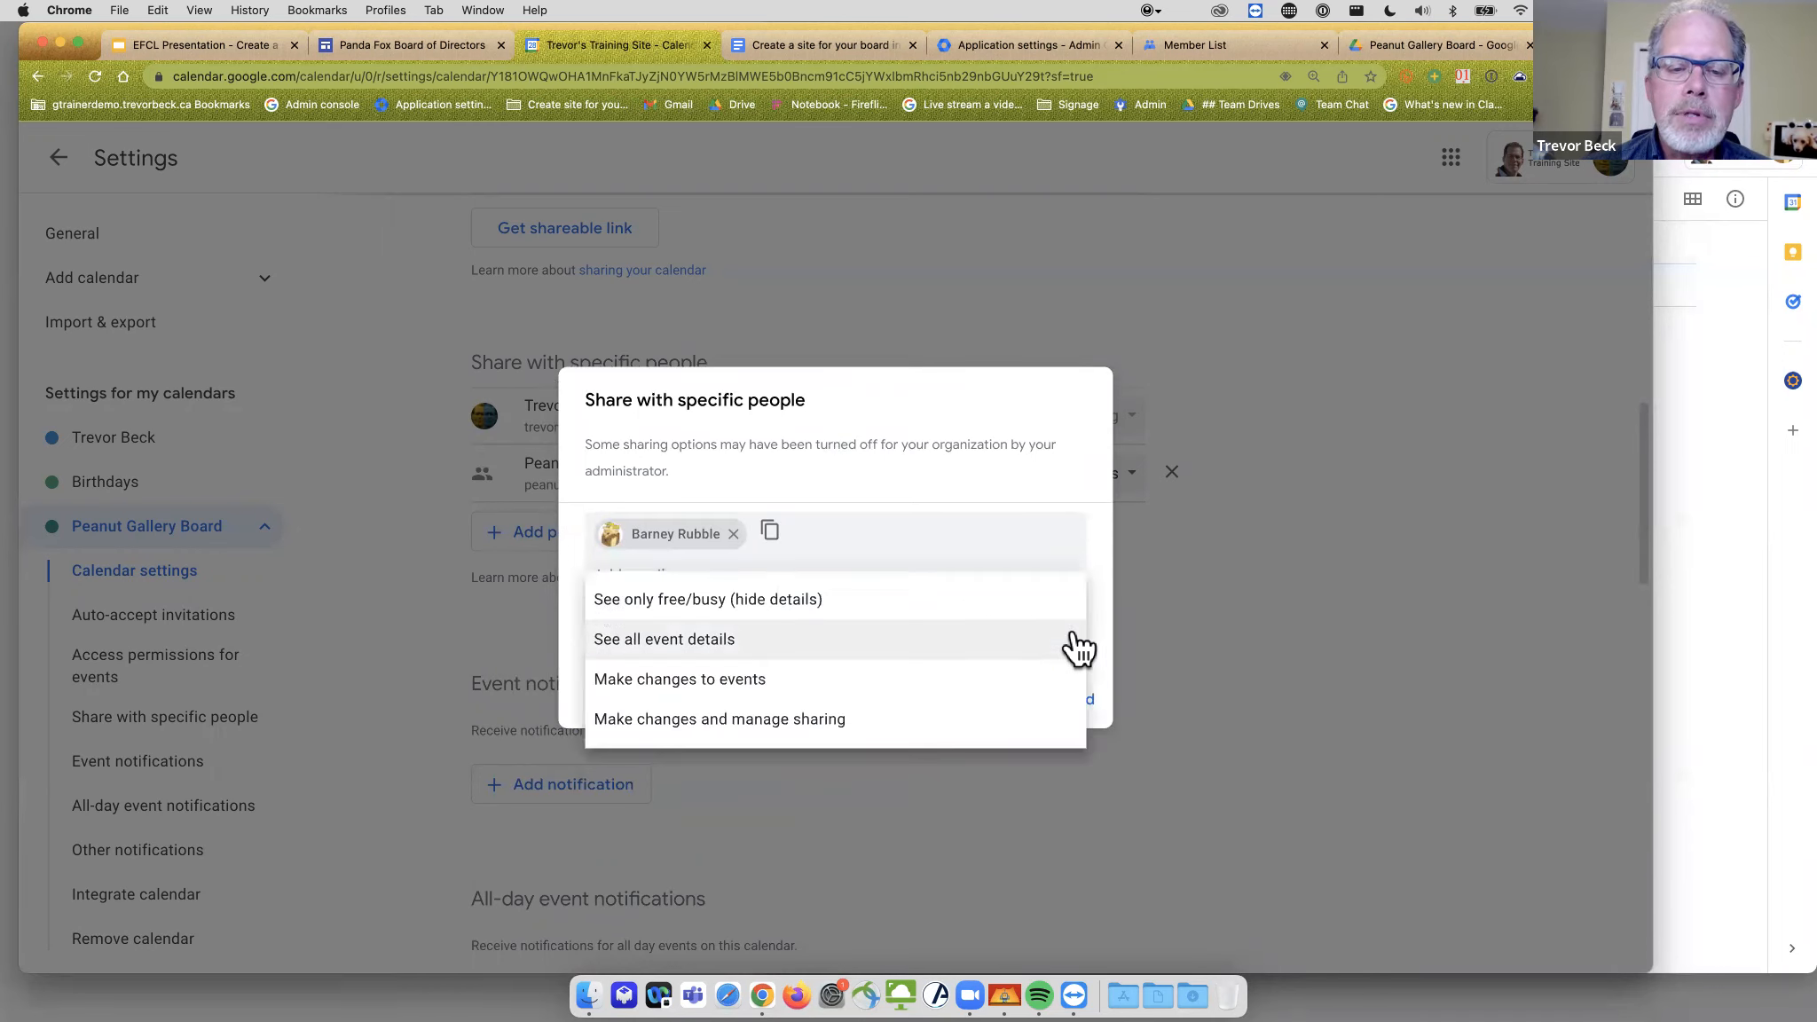
click(742, 682)
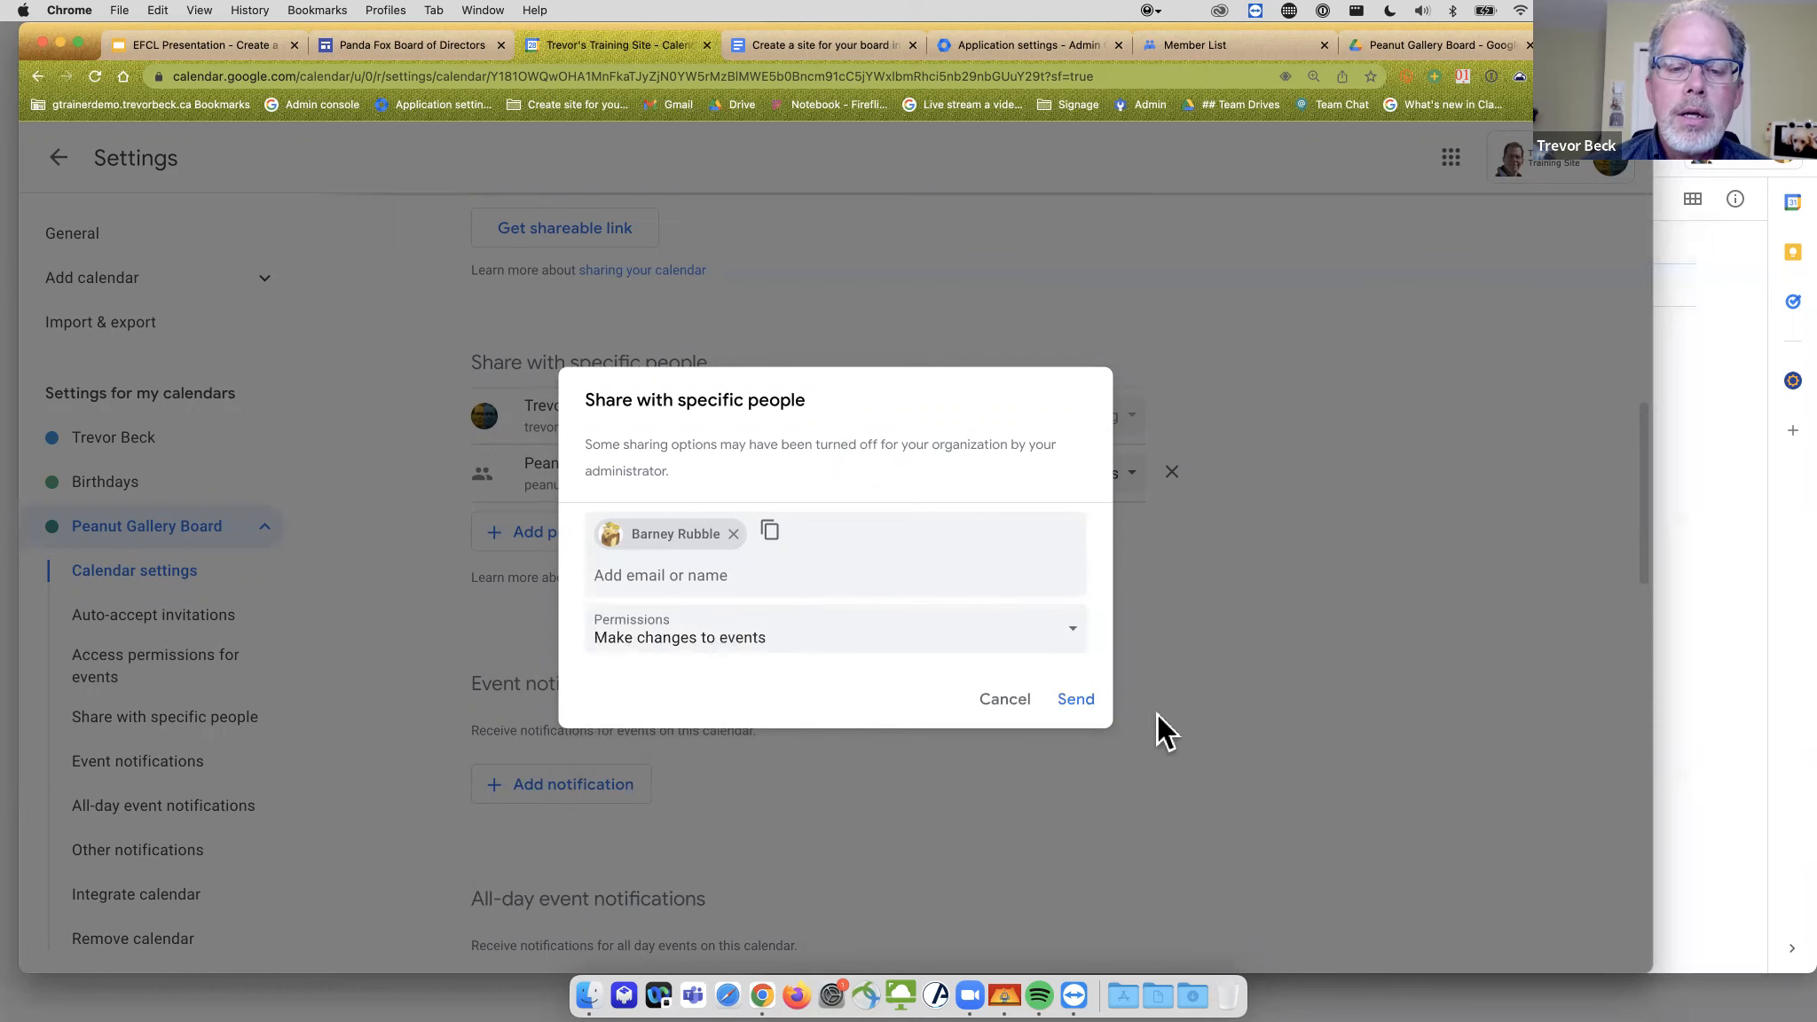
click(1076, 700)
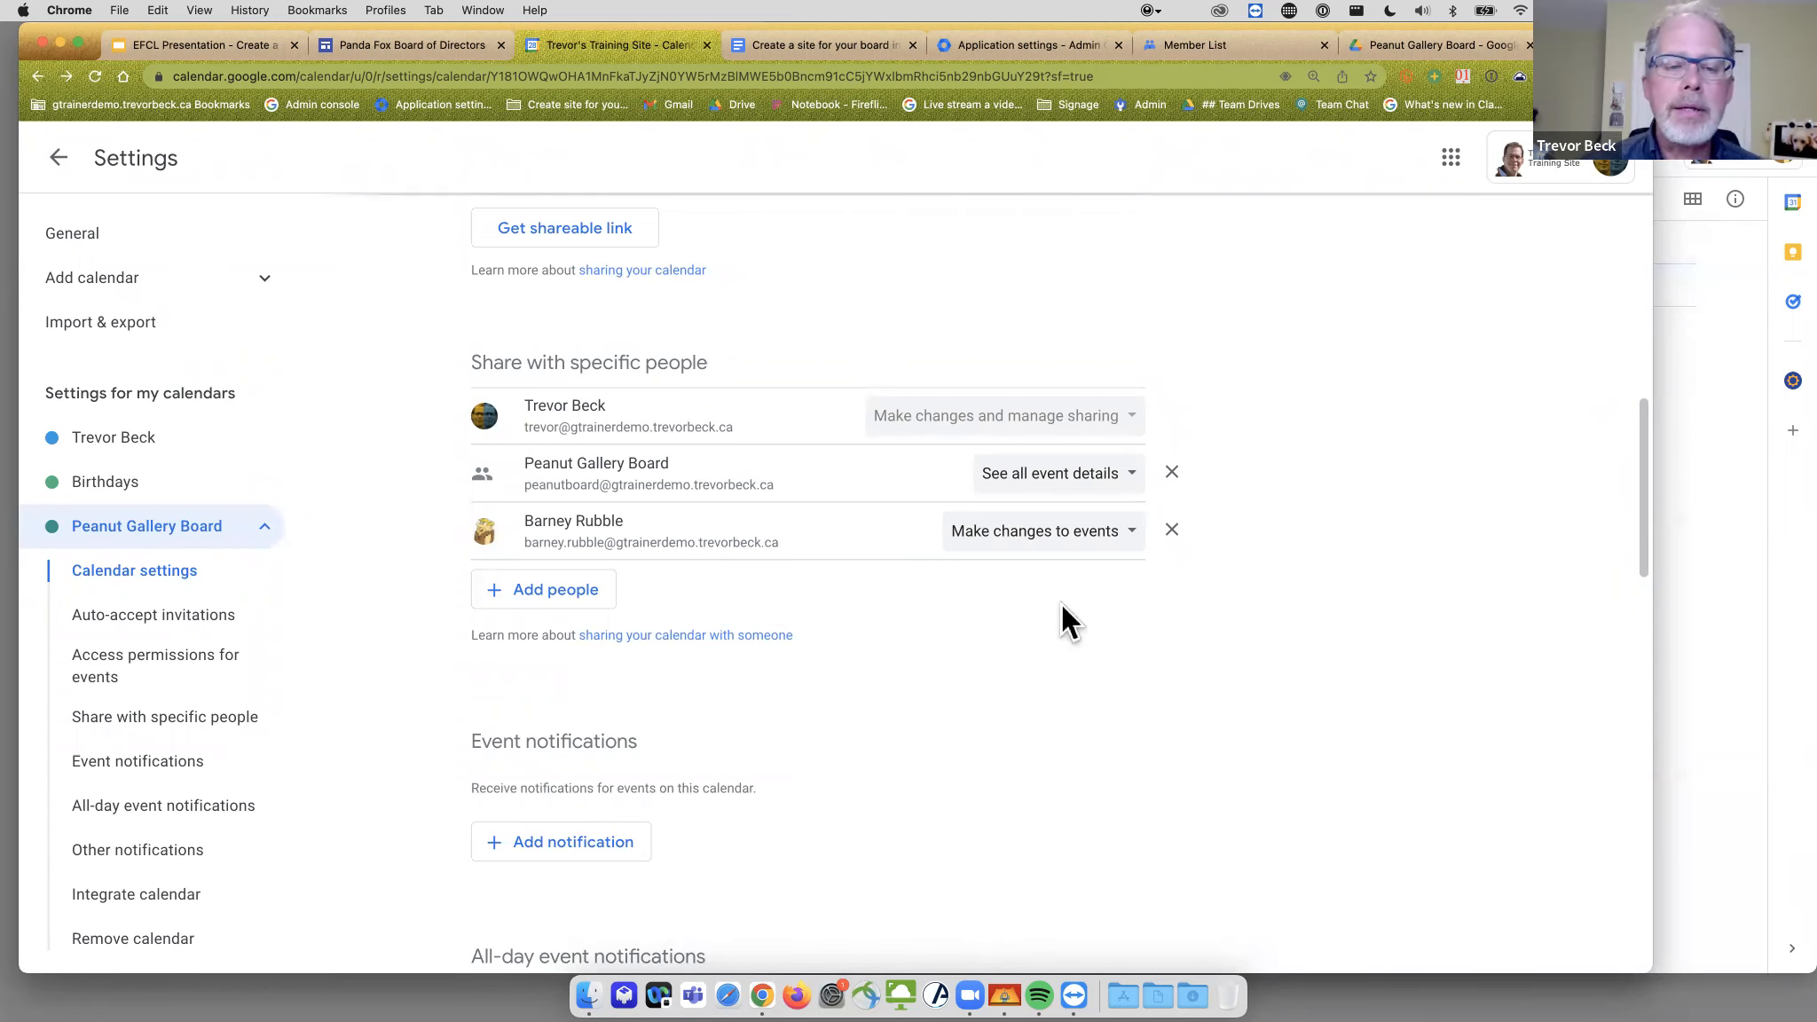
scroll(1022, 626, down, 5)
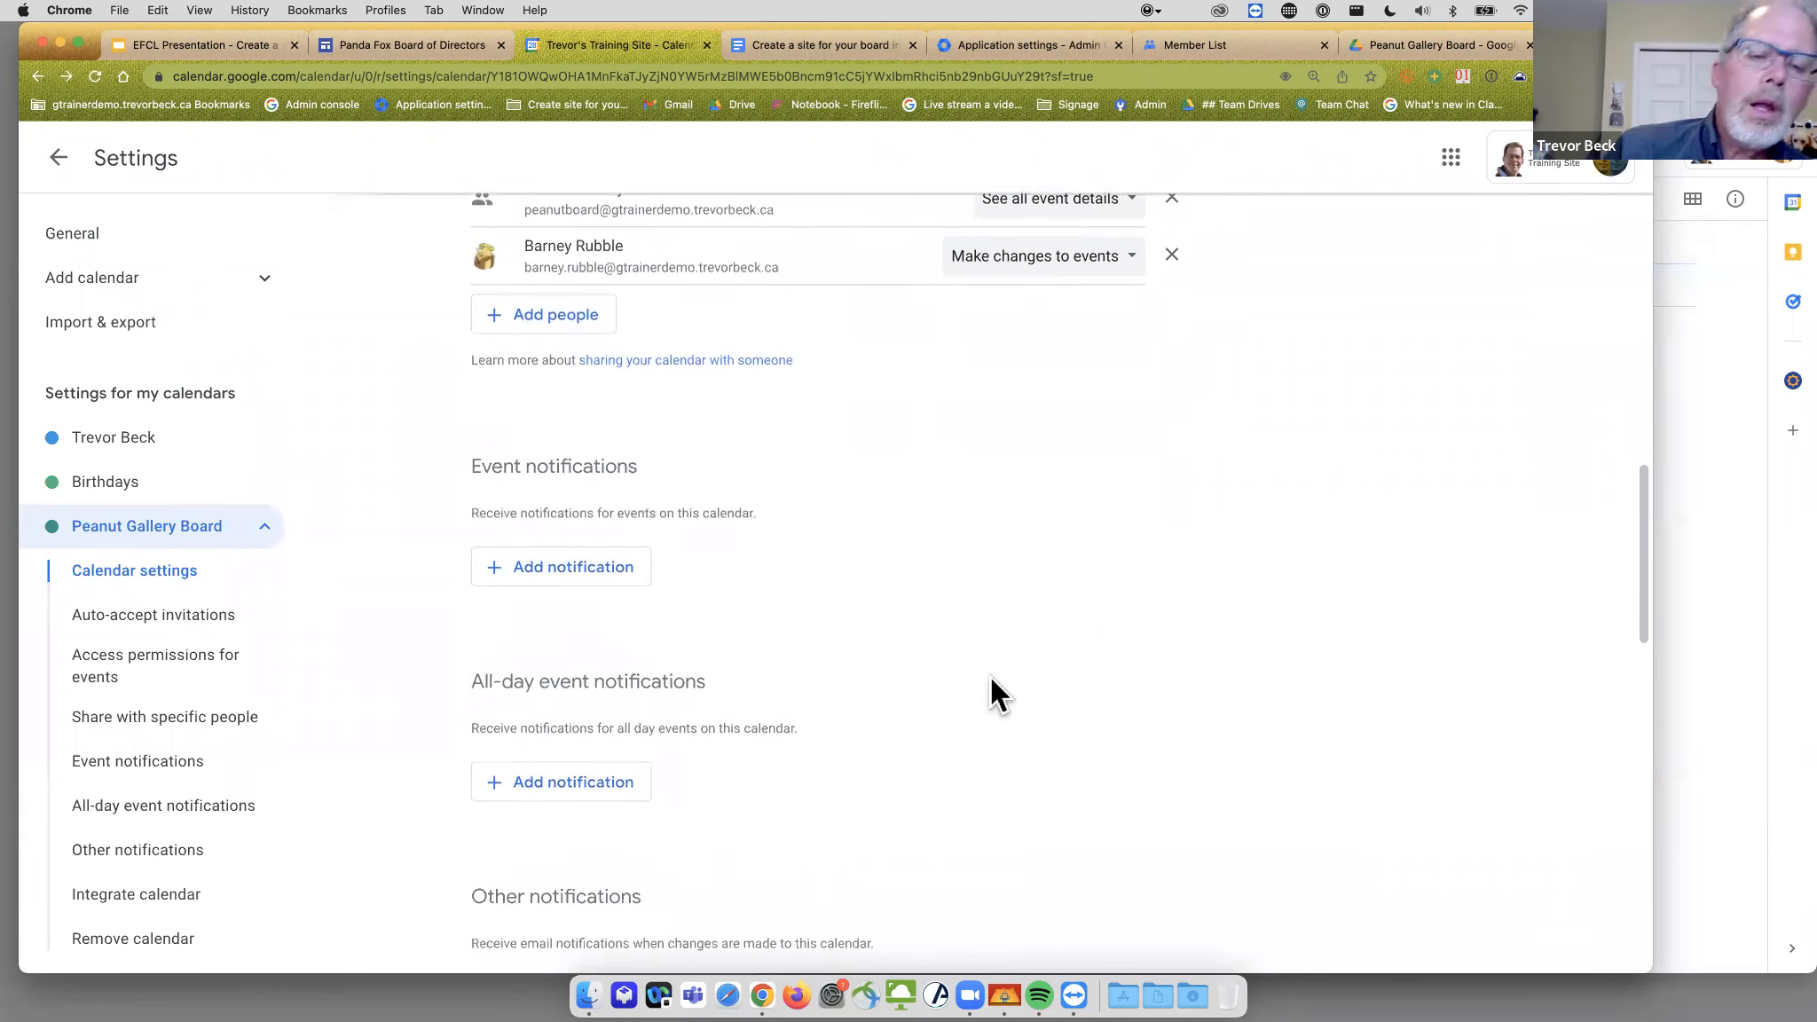
scroll(753, 496, down, 8)
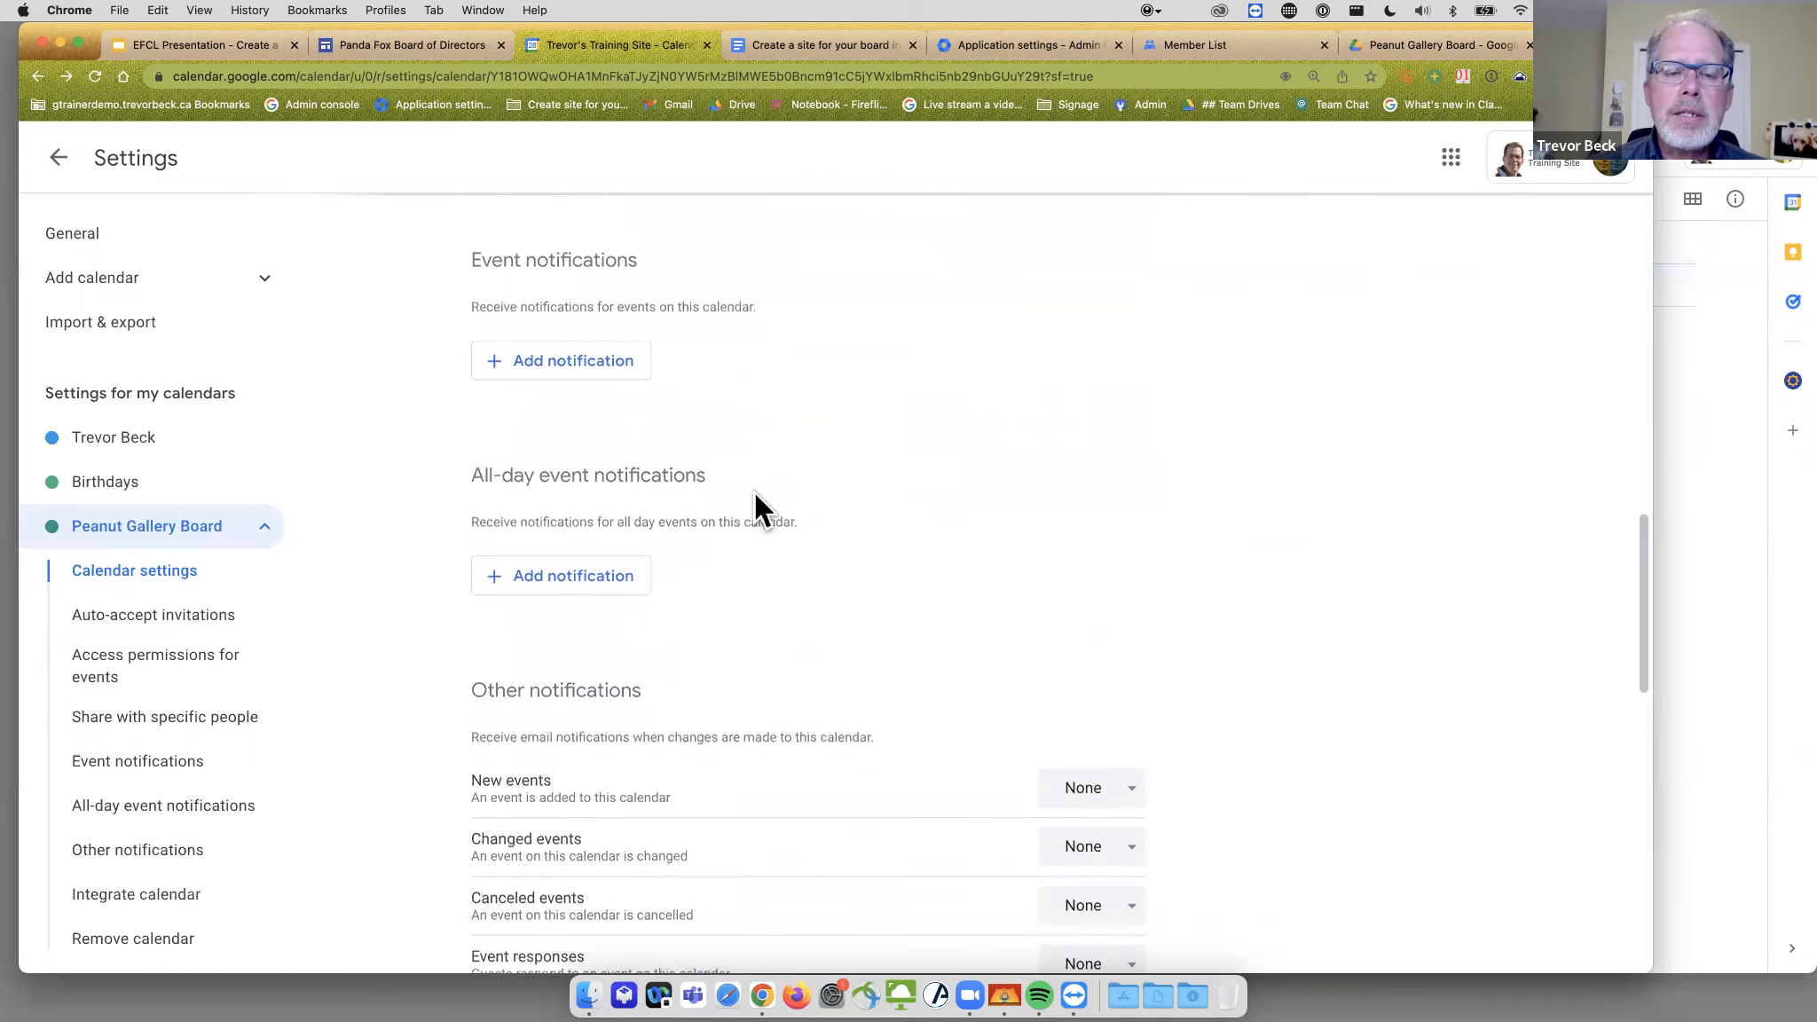
scroll(754, 501, down, 6)
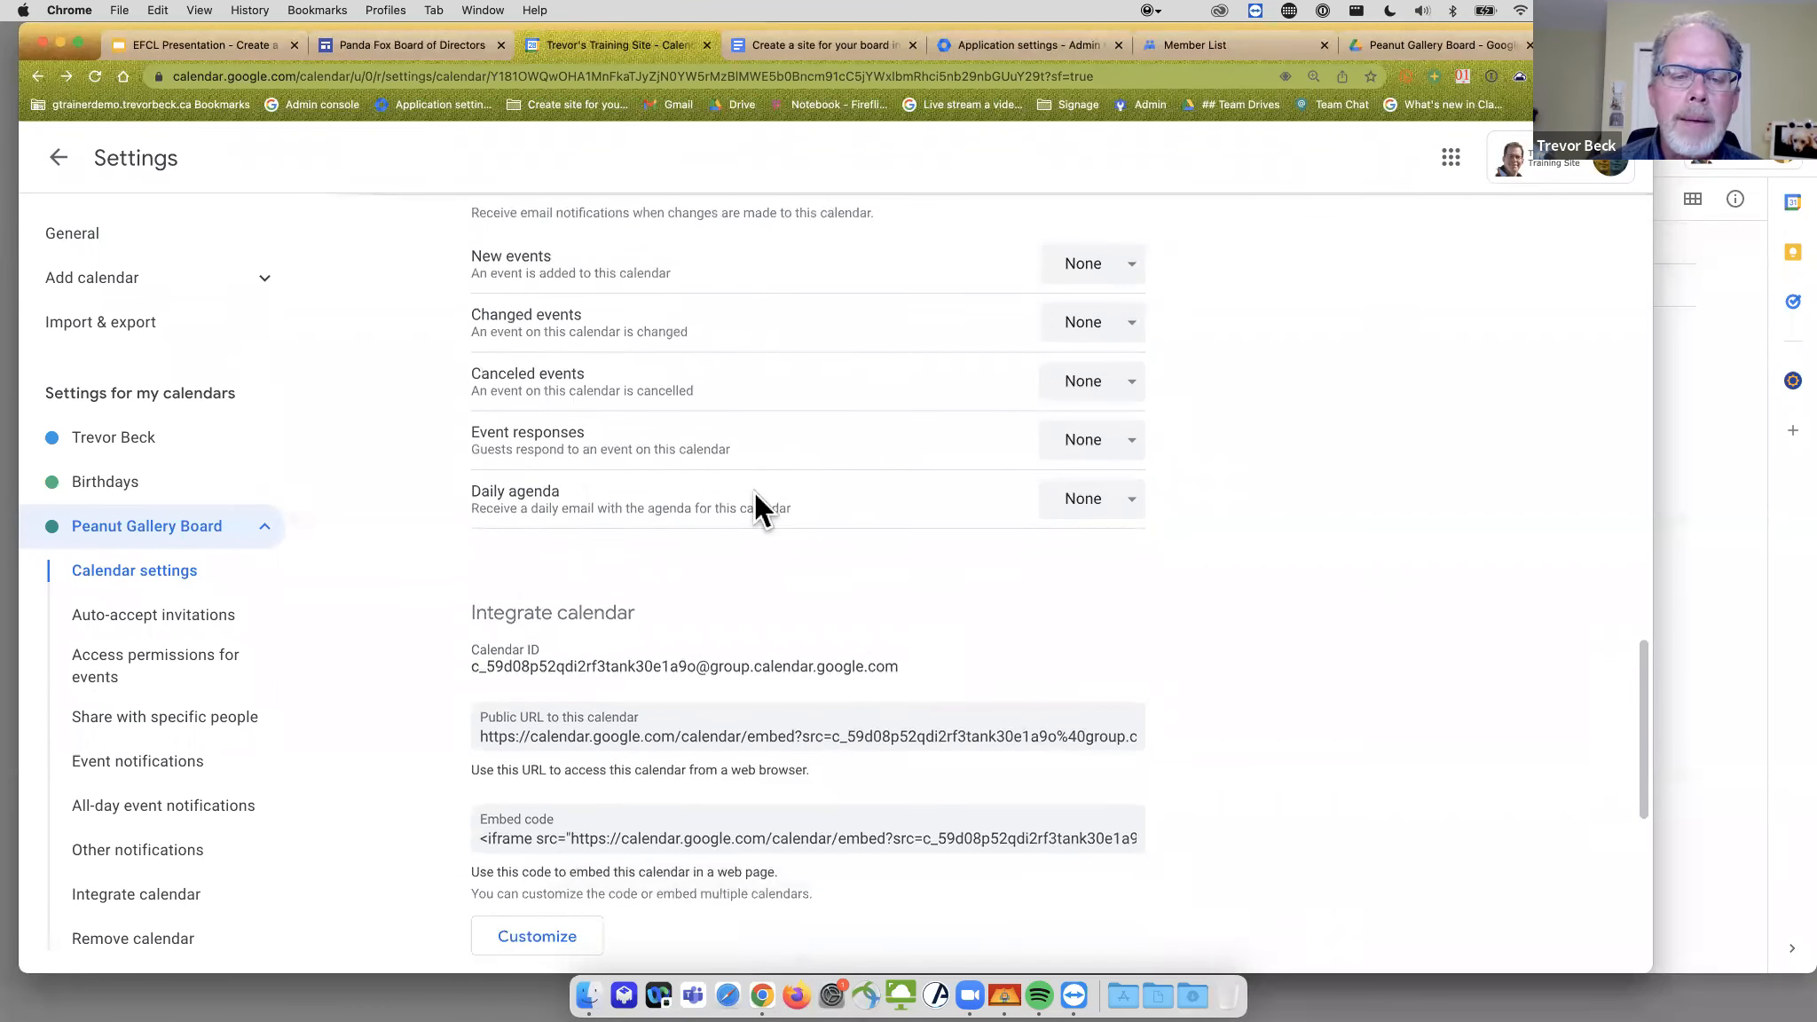
scroll(754, 493, down, 4)
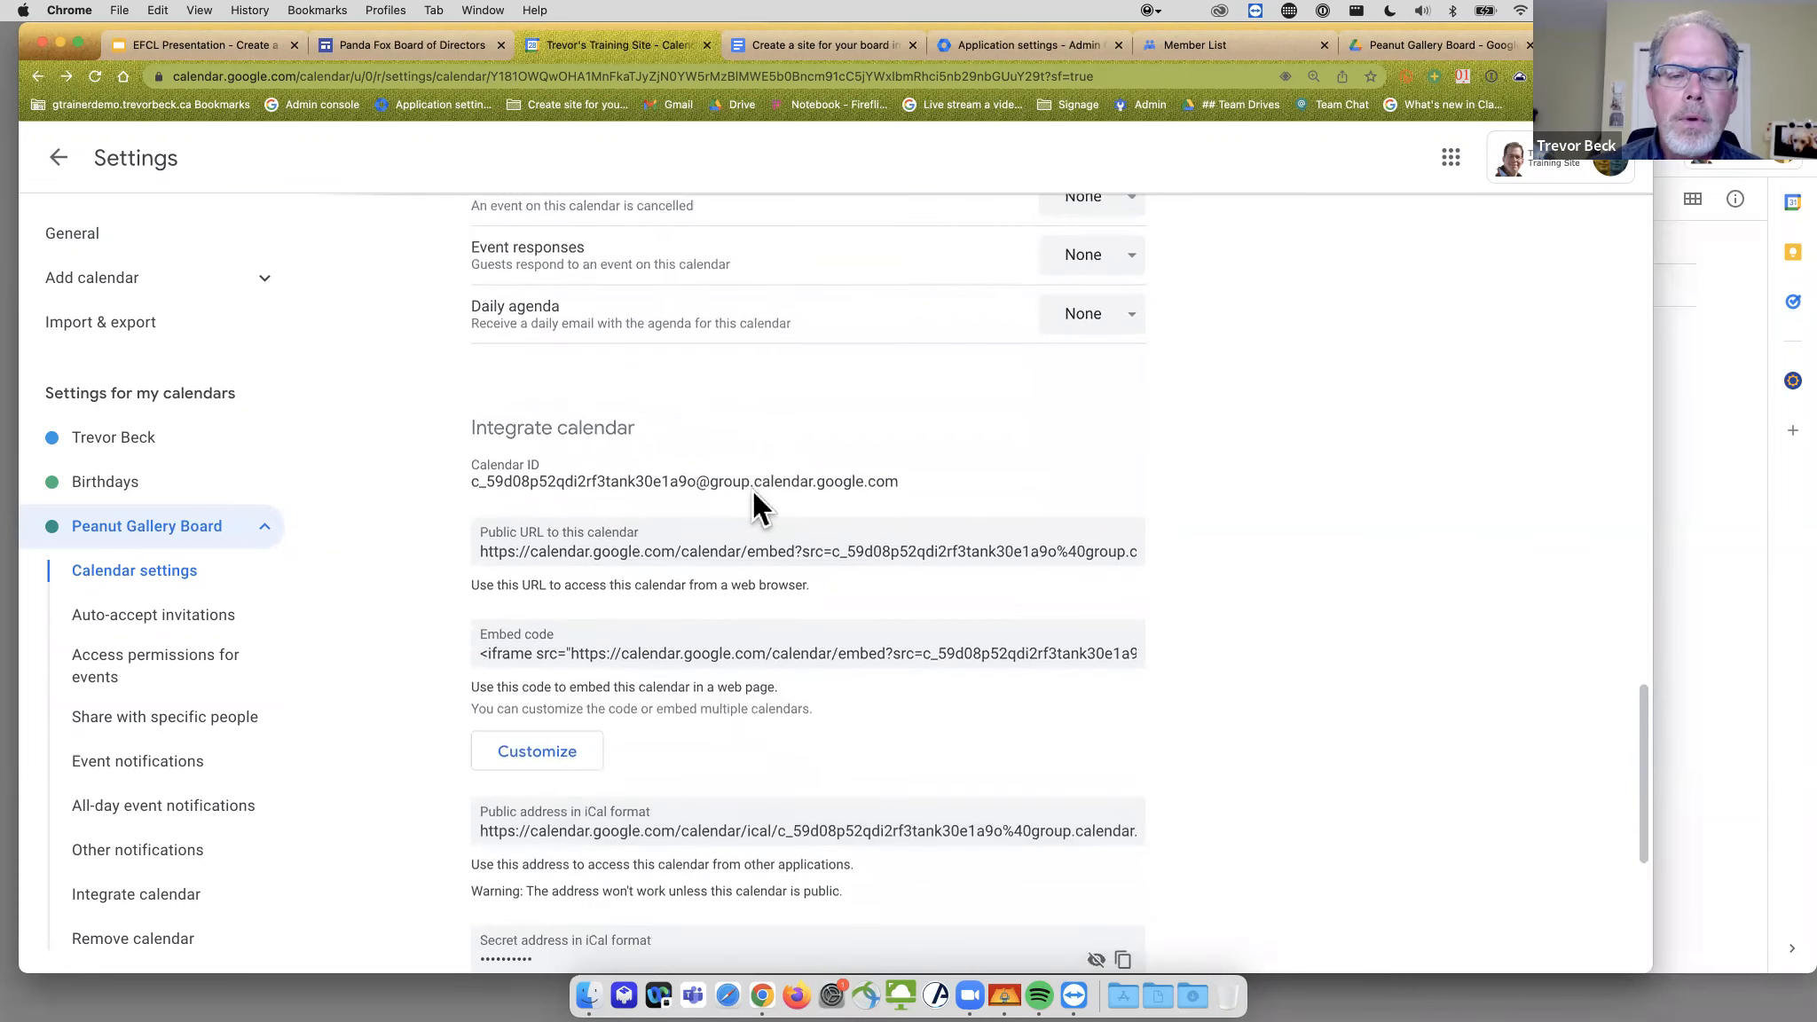
click(609, 545)
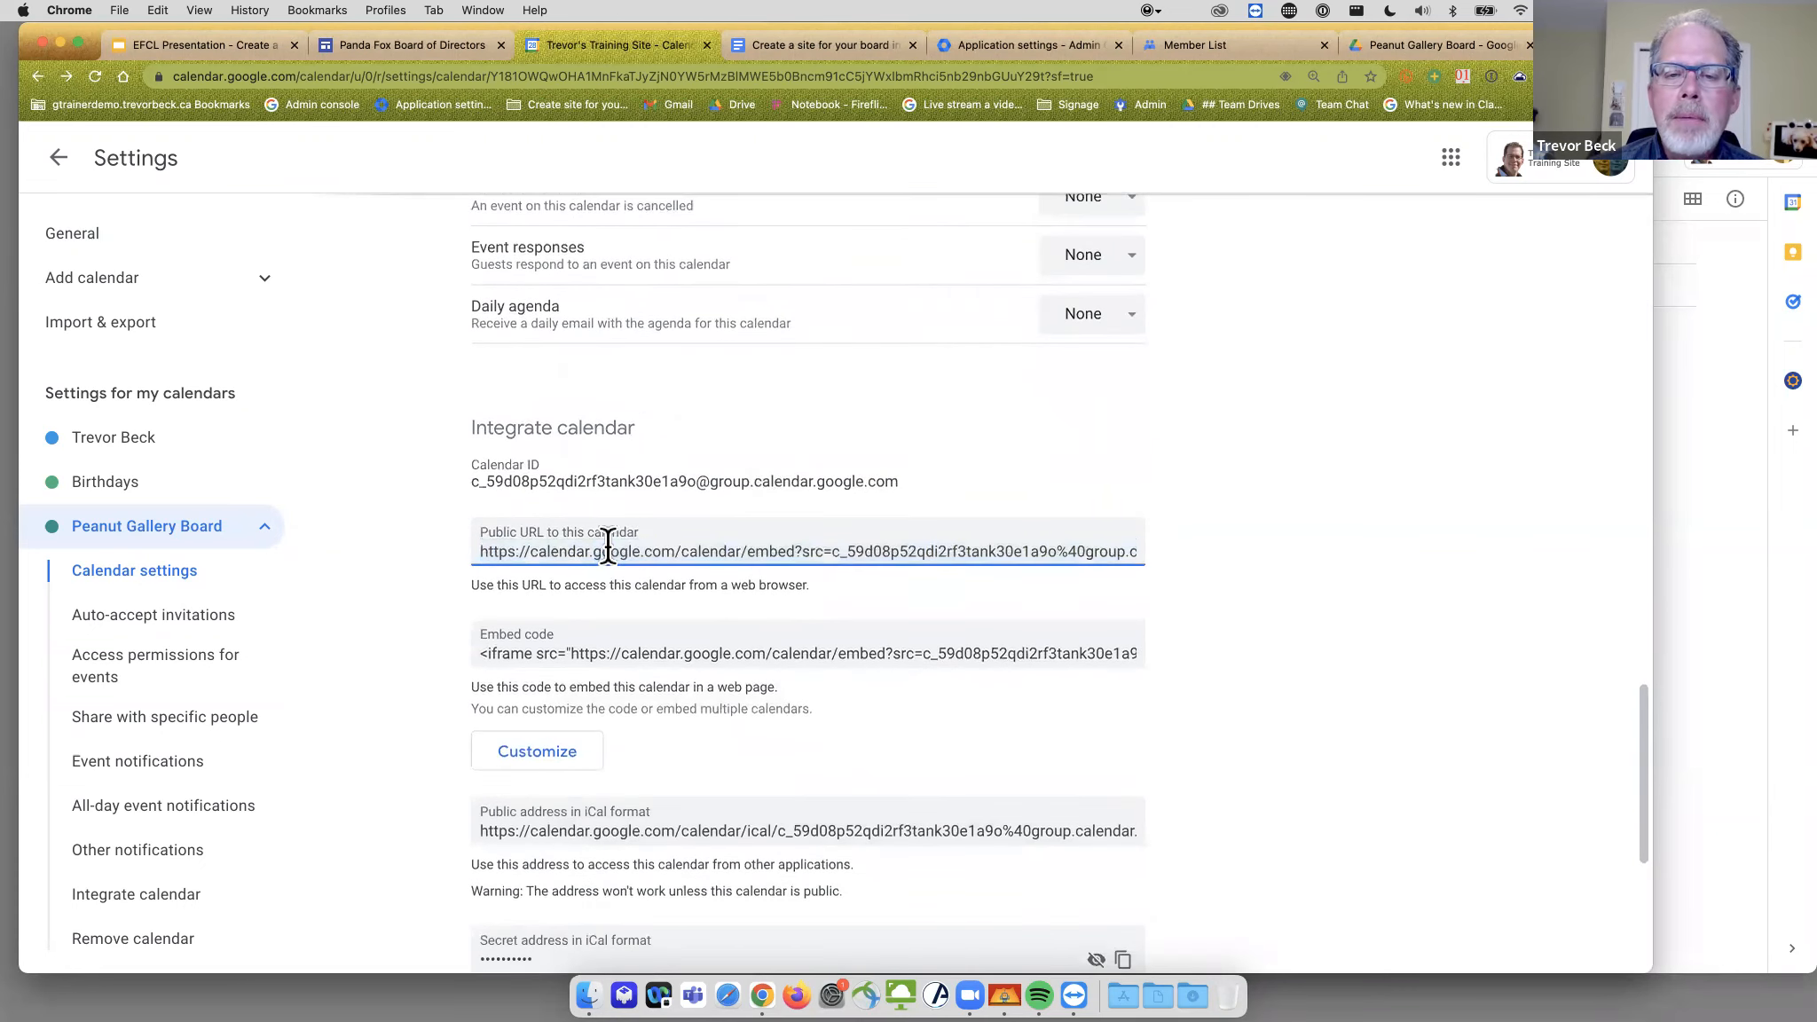
scroll(868, 445, up, 2)
scroll(869, 448, up, 10)
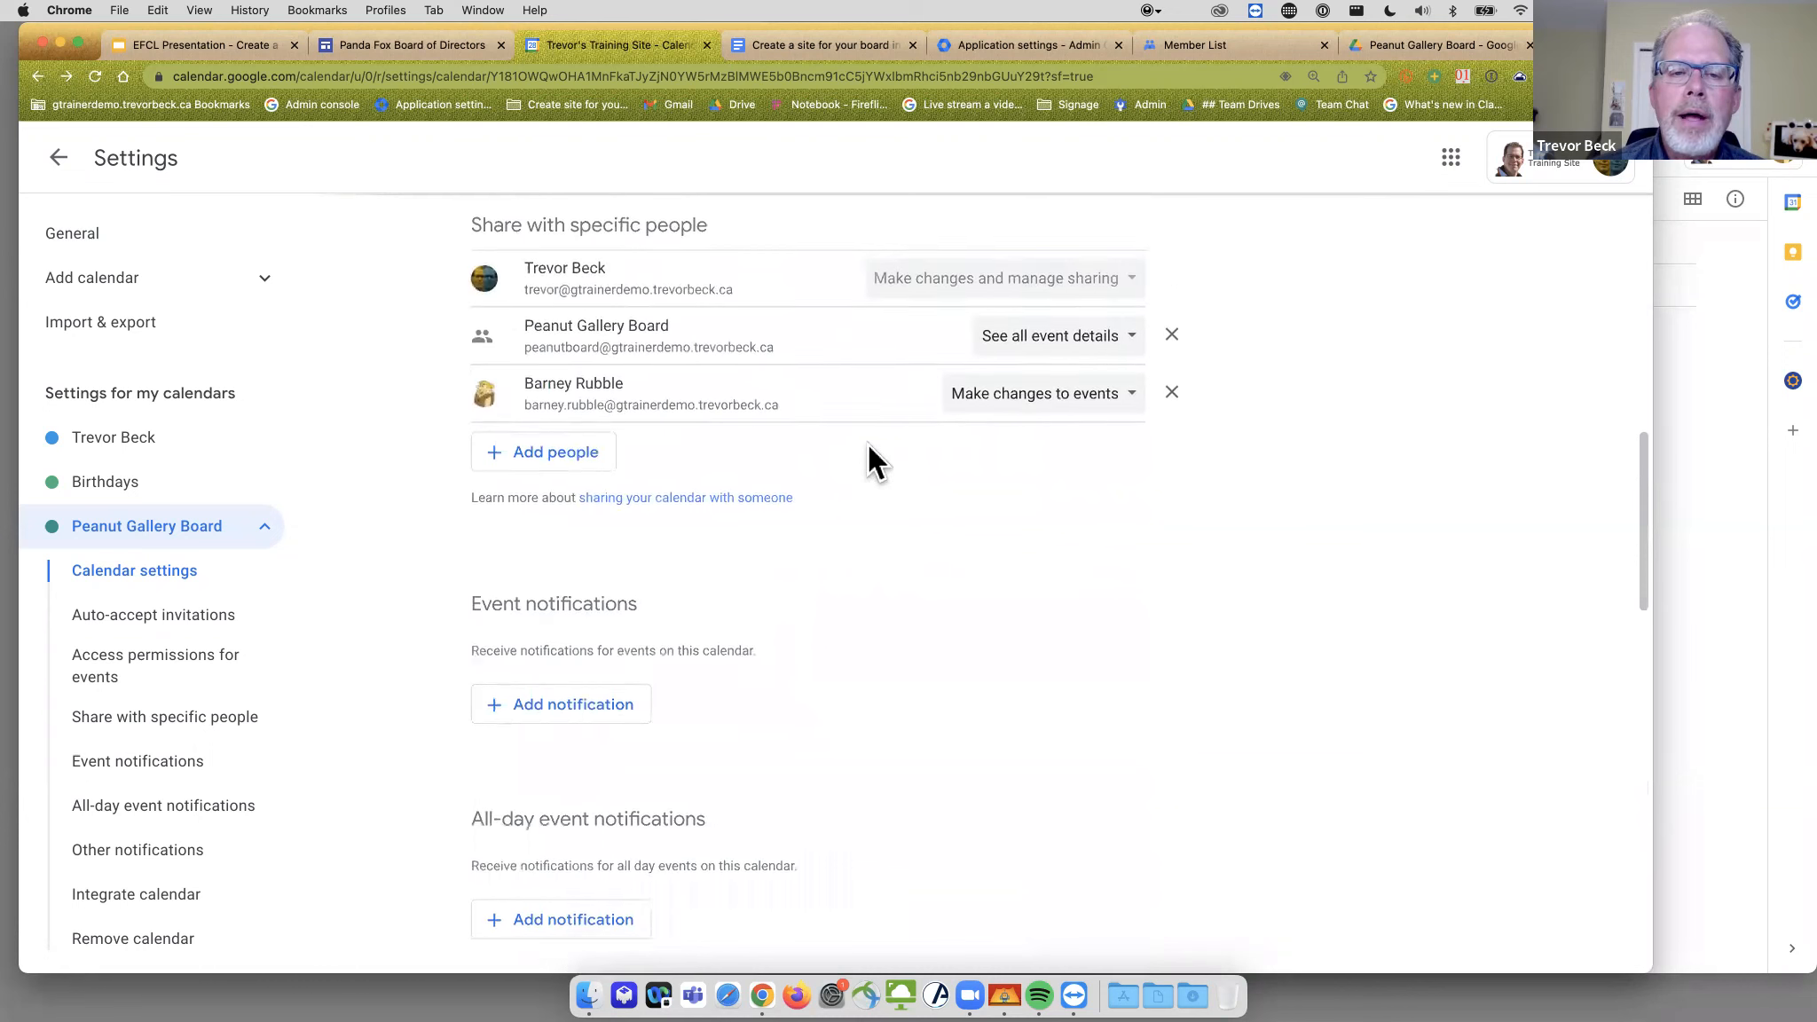
scroll(868, 446, up, 4)
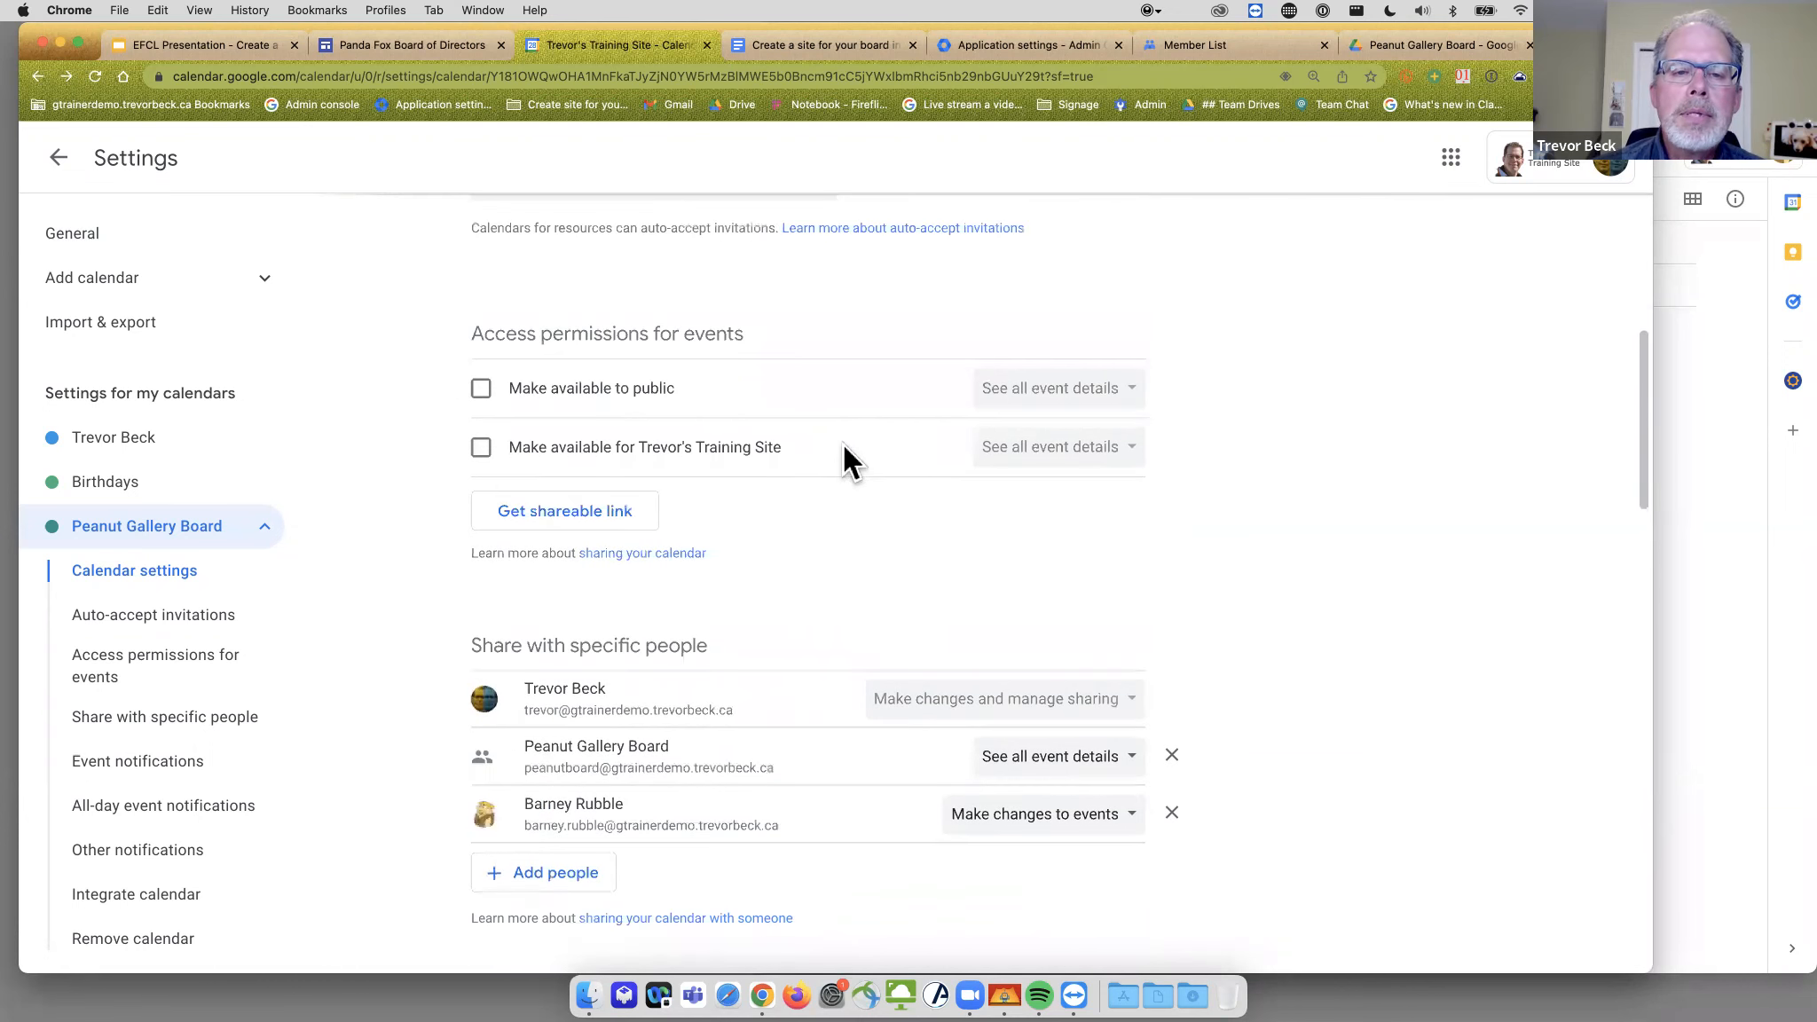
scroll(907, 533, down, 15)
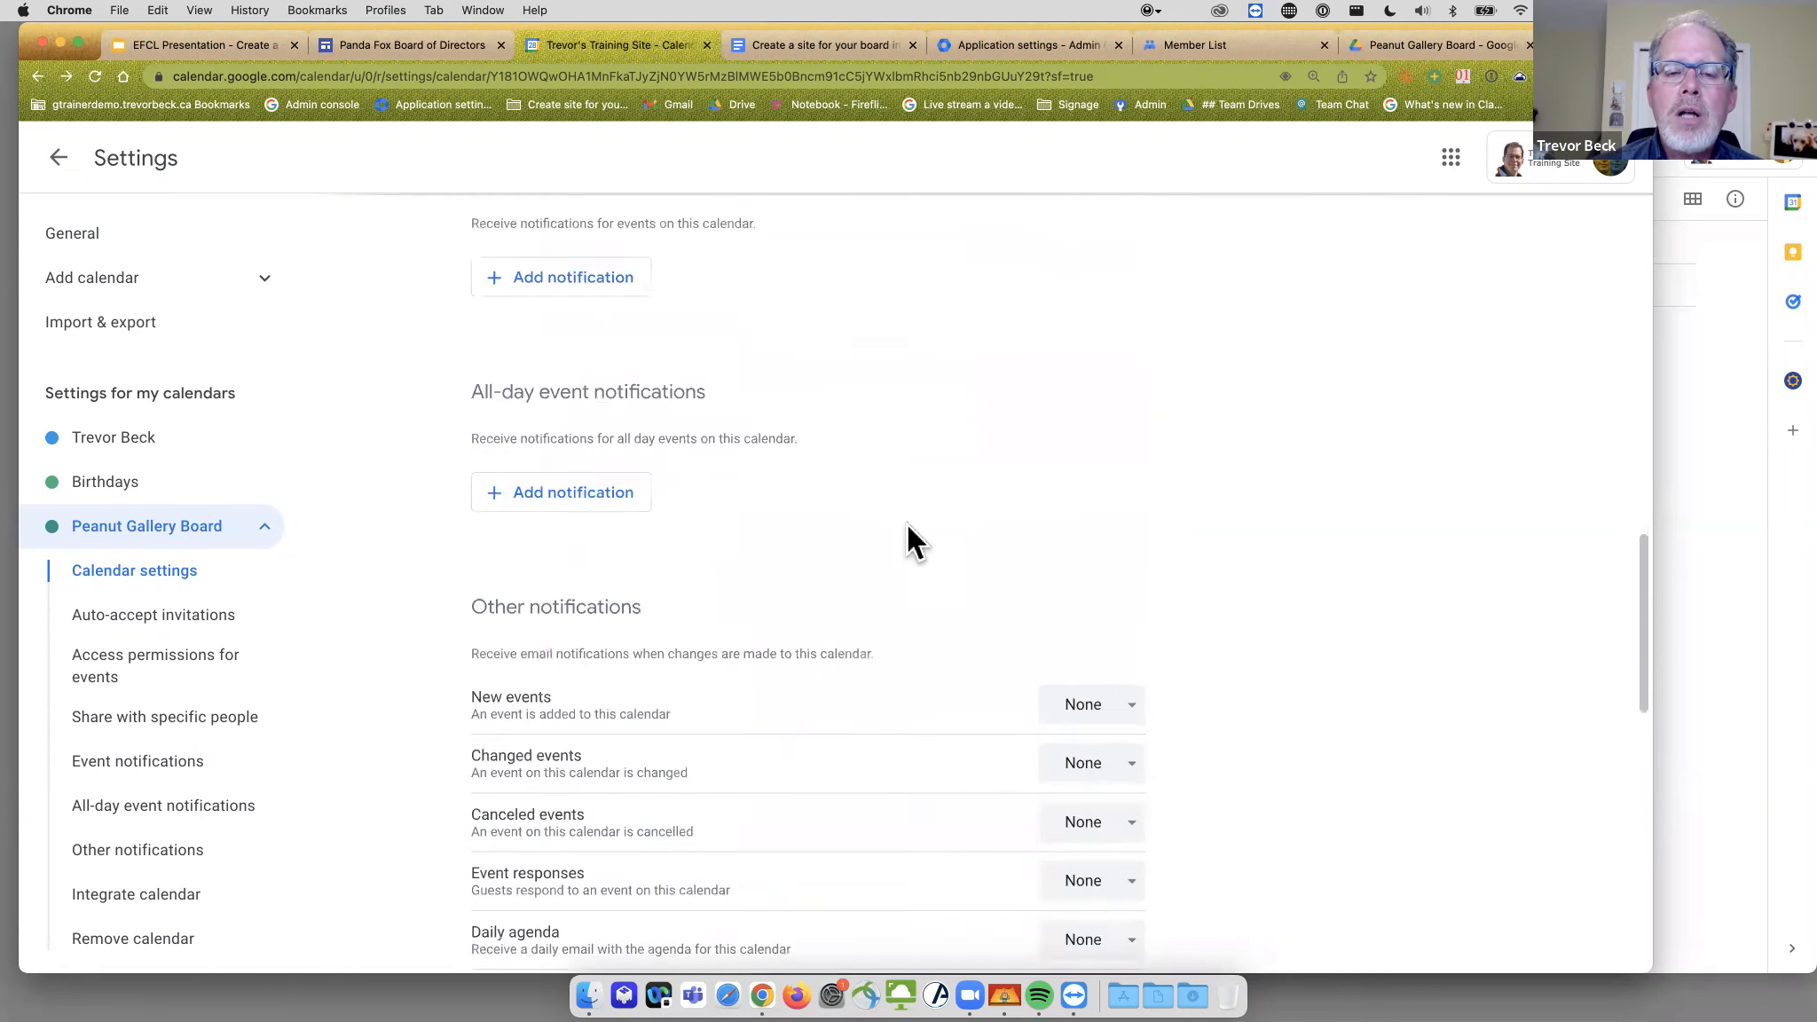
scroll(907, 537, up, 15)
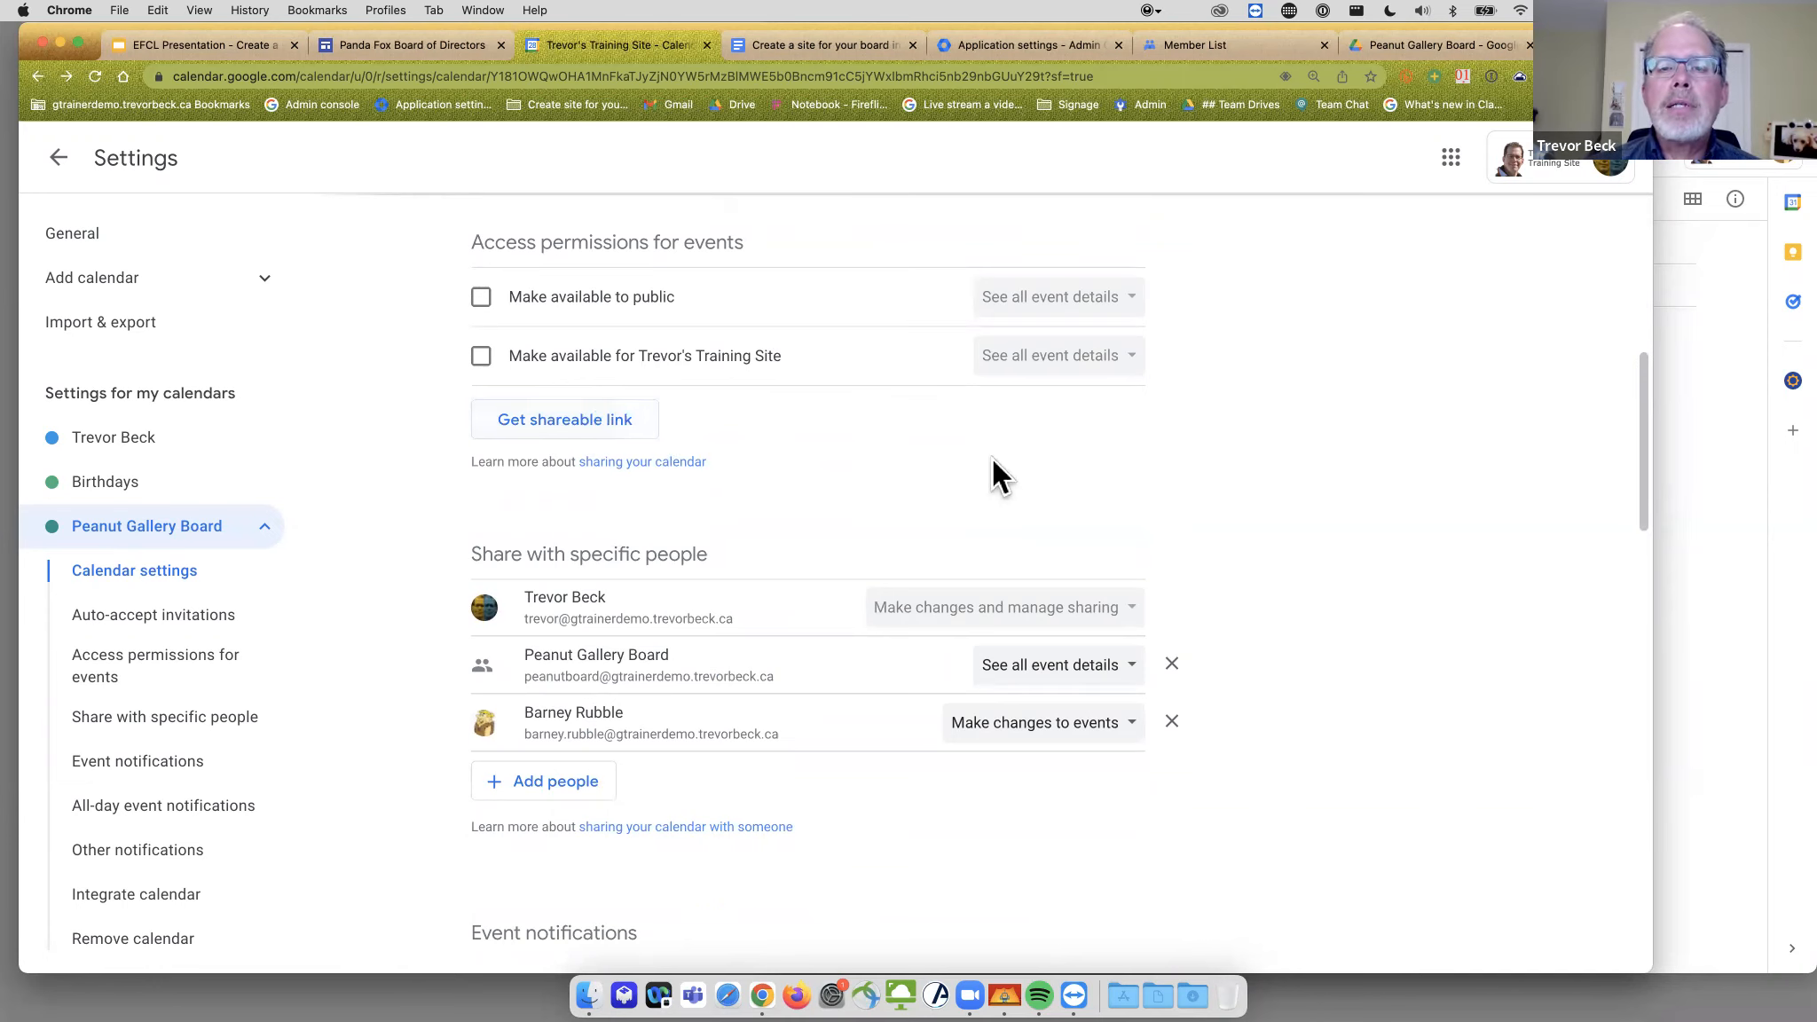
scroll(996, 459, down, 5)
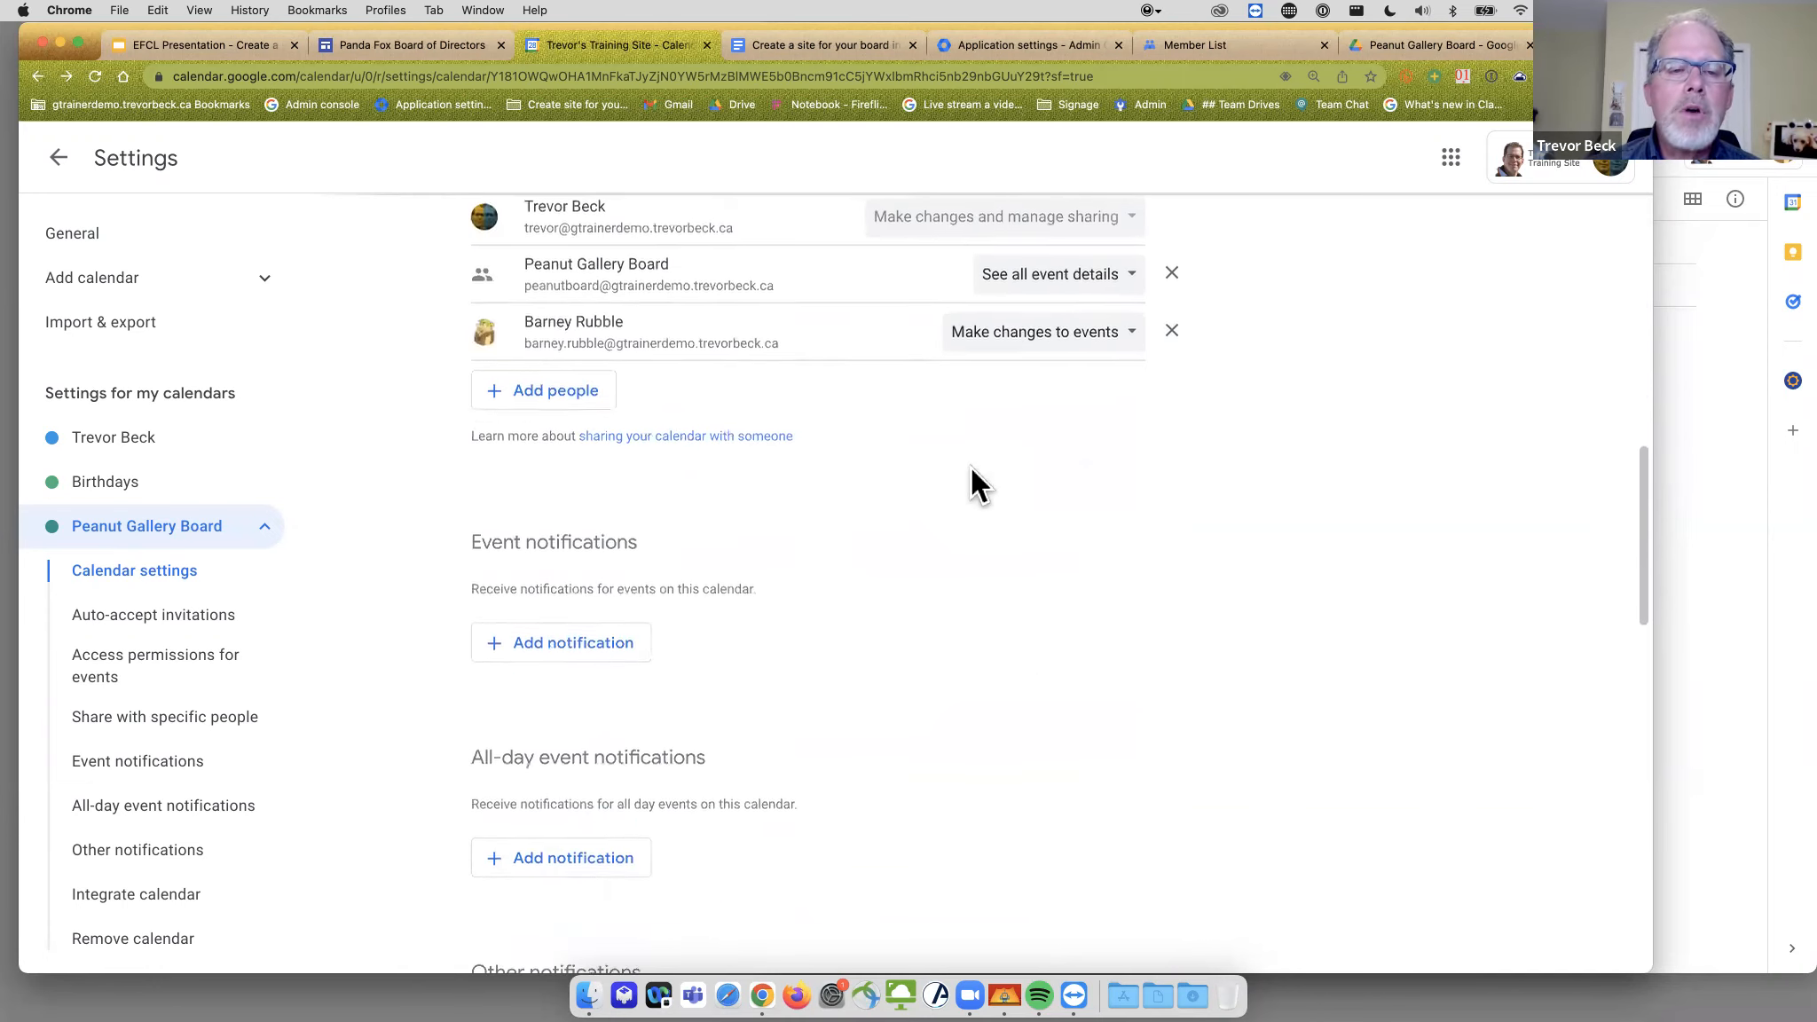
scroll(888, 528, down, 4)
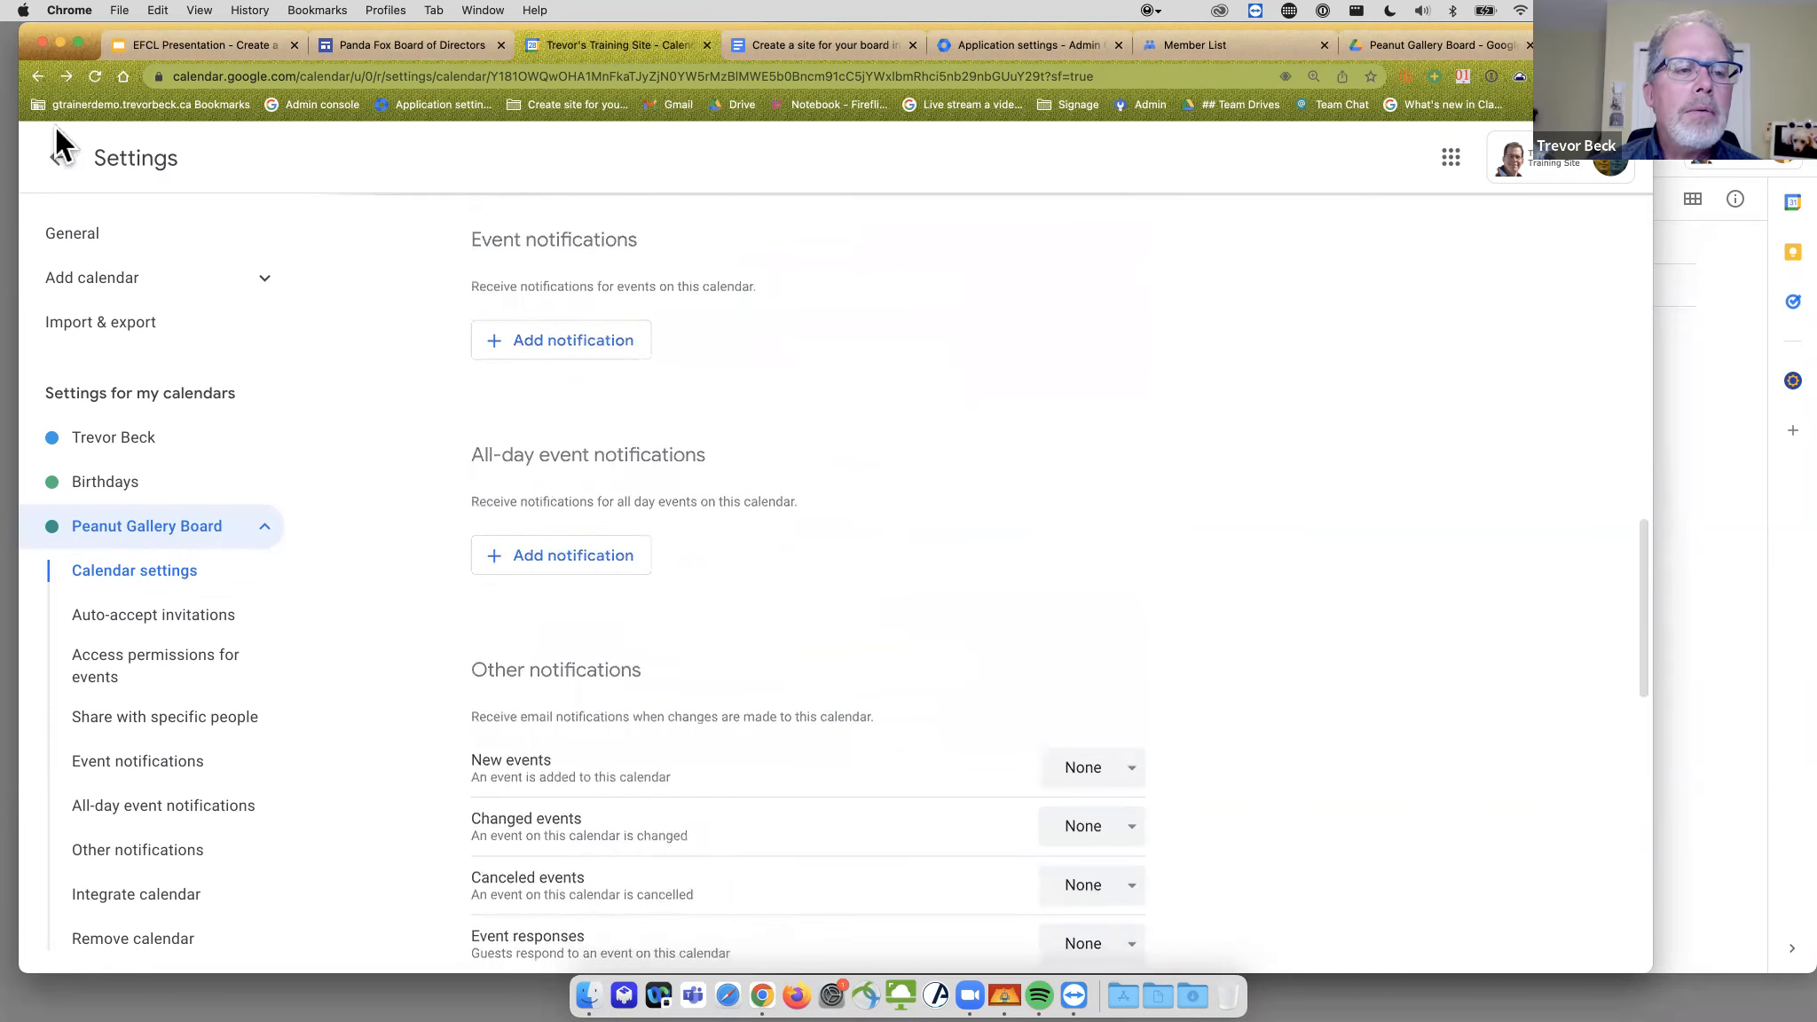
click(61, 160)
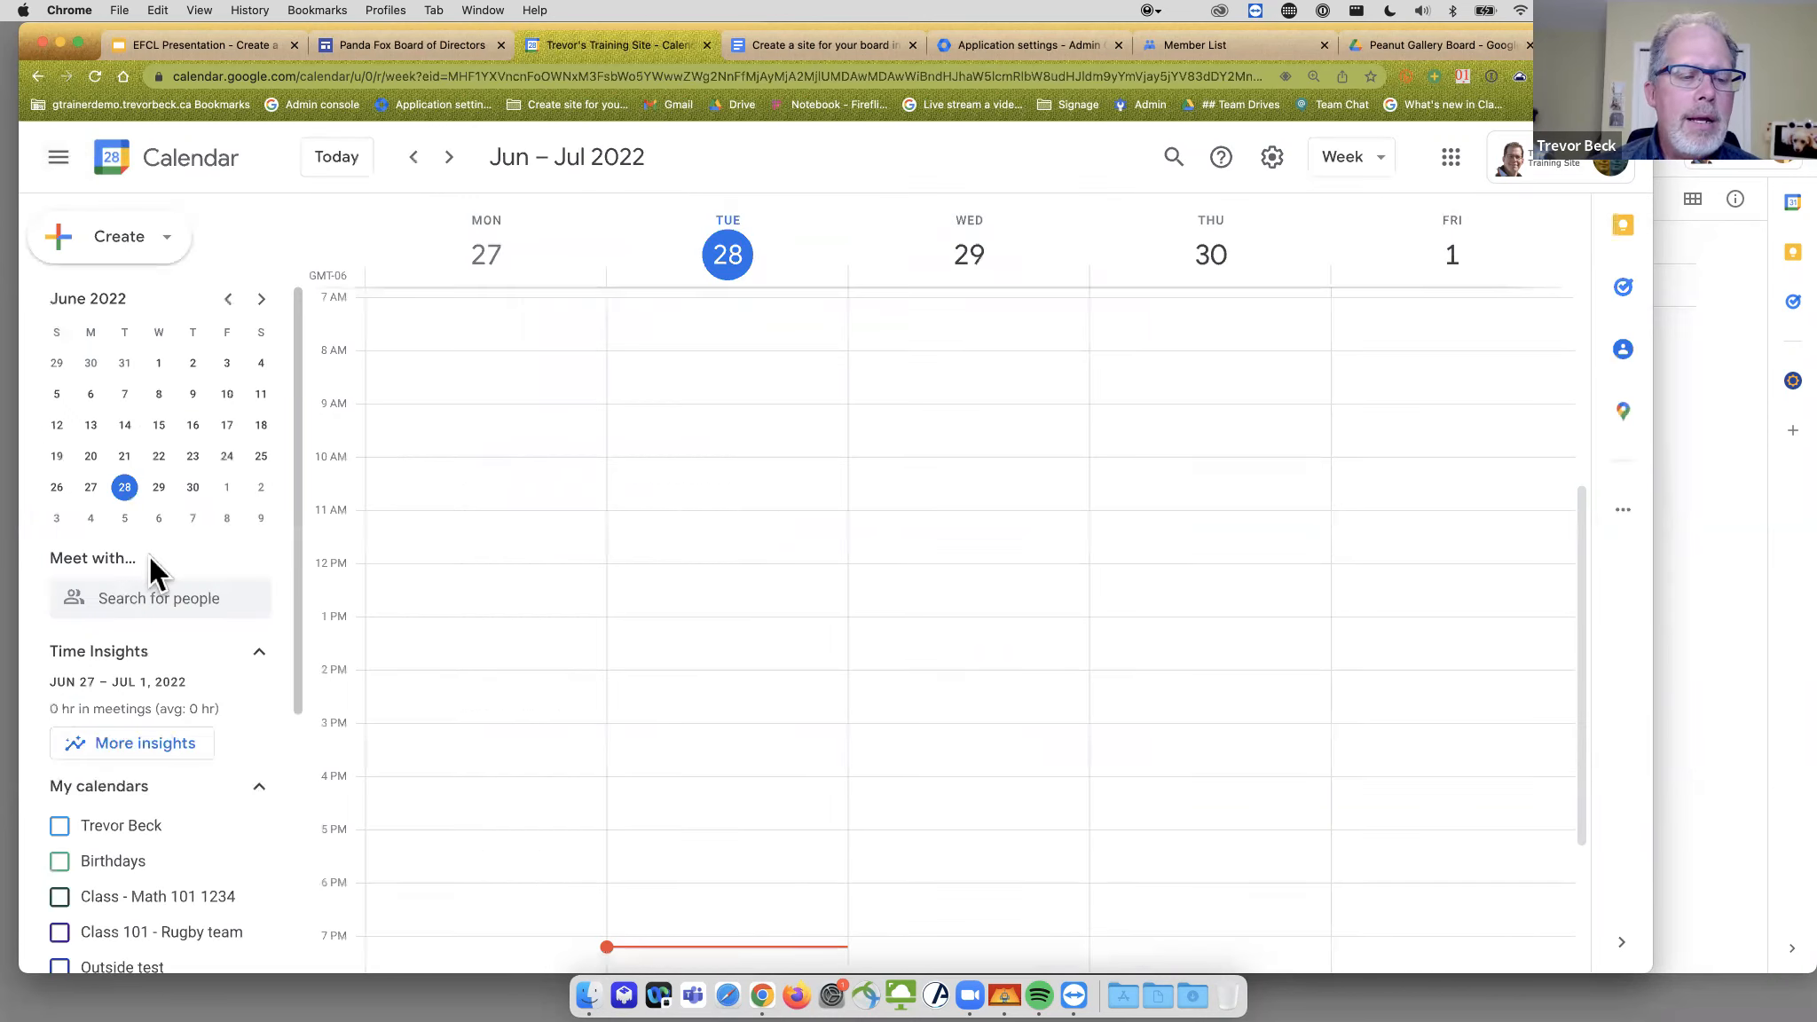
- Turn on your personal calendar and the Class 101 - Rugby team calendar
scroll(168, 591, down, 2)
scroll(172, 600, down, 3)
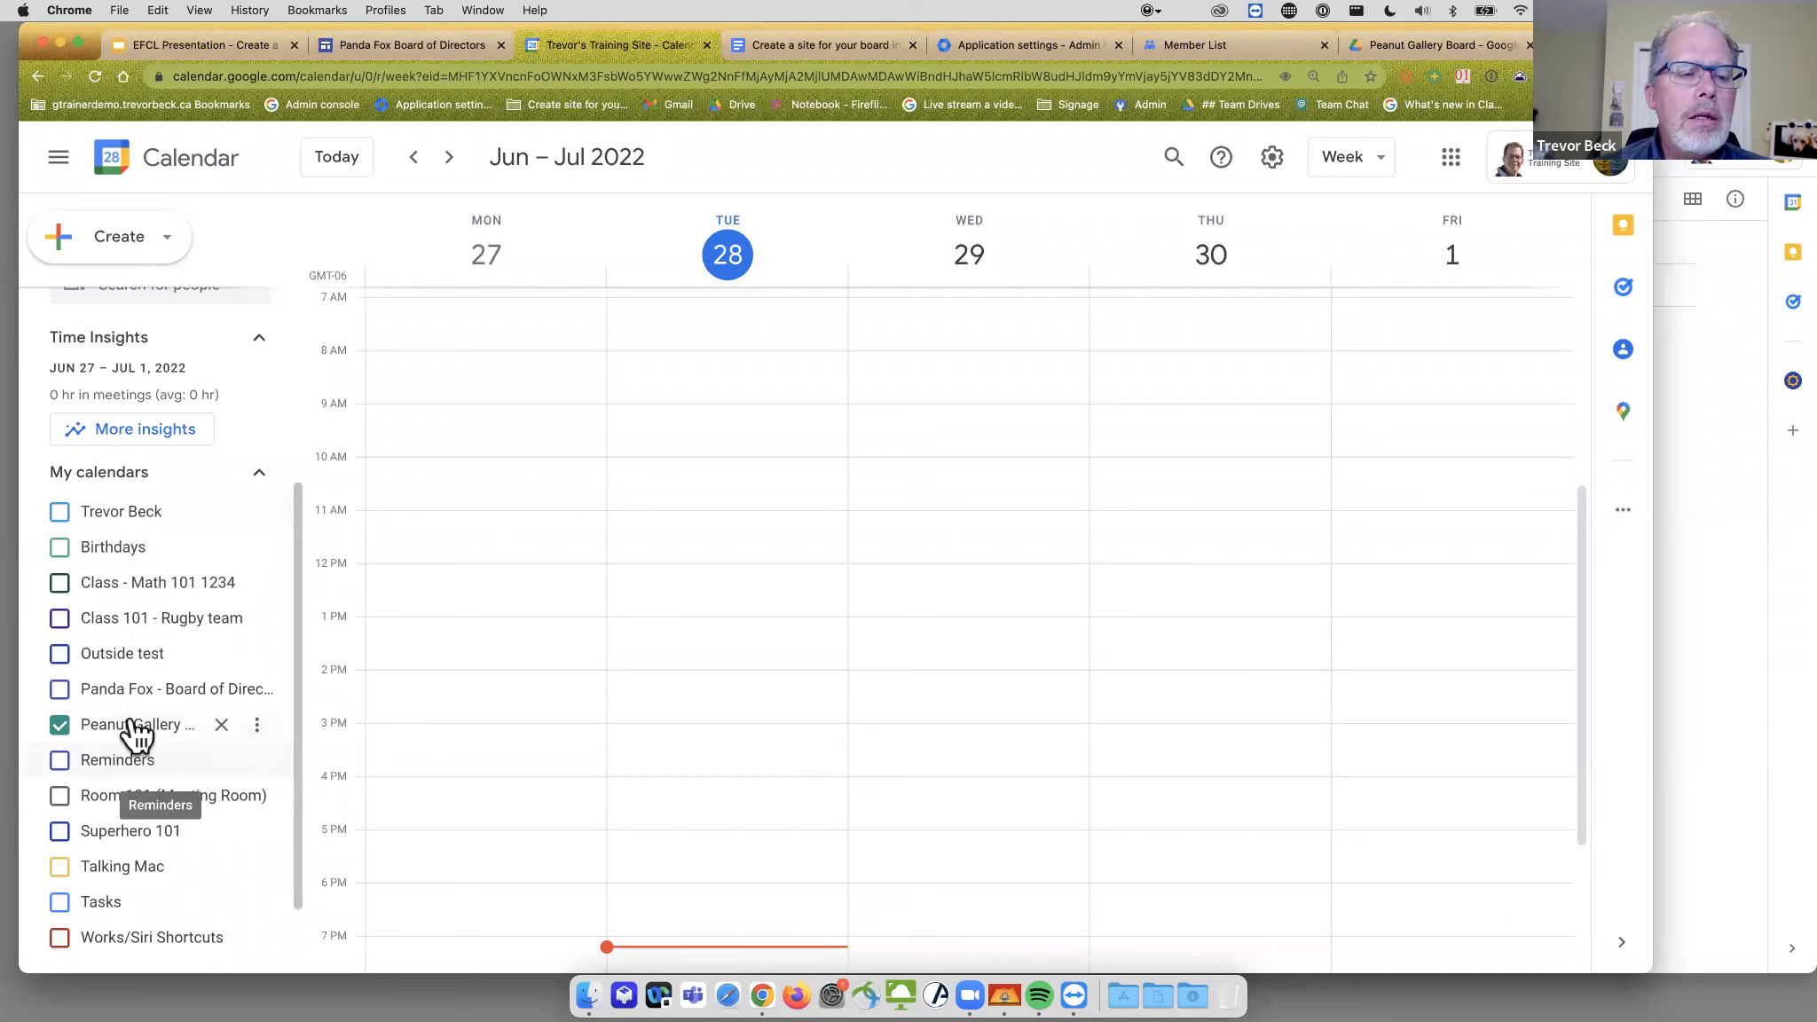
click(60, 512)
click(59, 618)
- Discard a draft Tuesday 11:15am–1pm Peanut Gallery Board event, then display only that calendar
drag(668, 528, 674, 619)
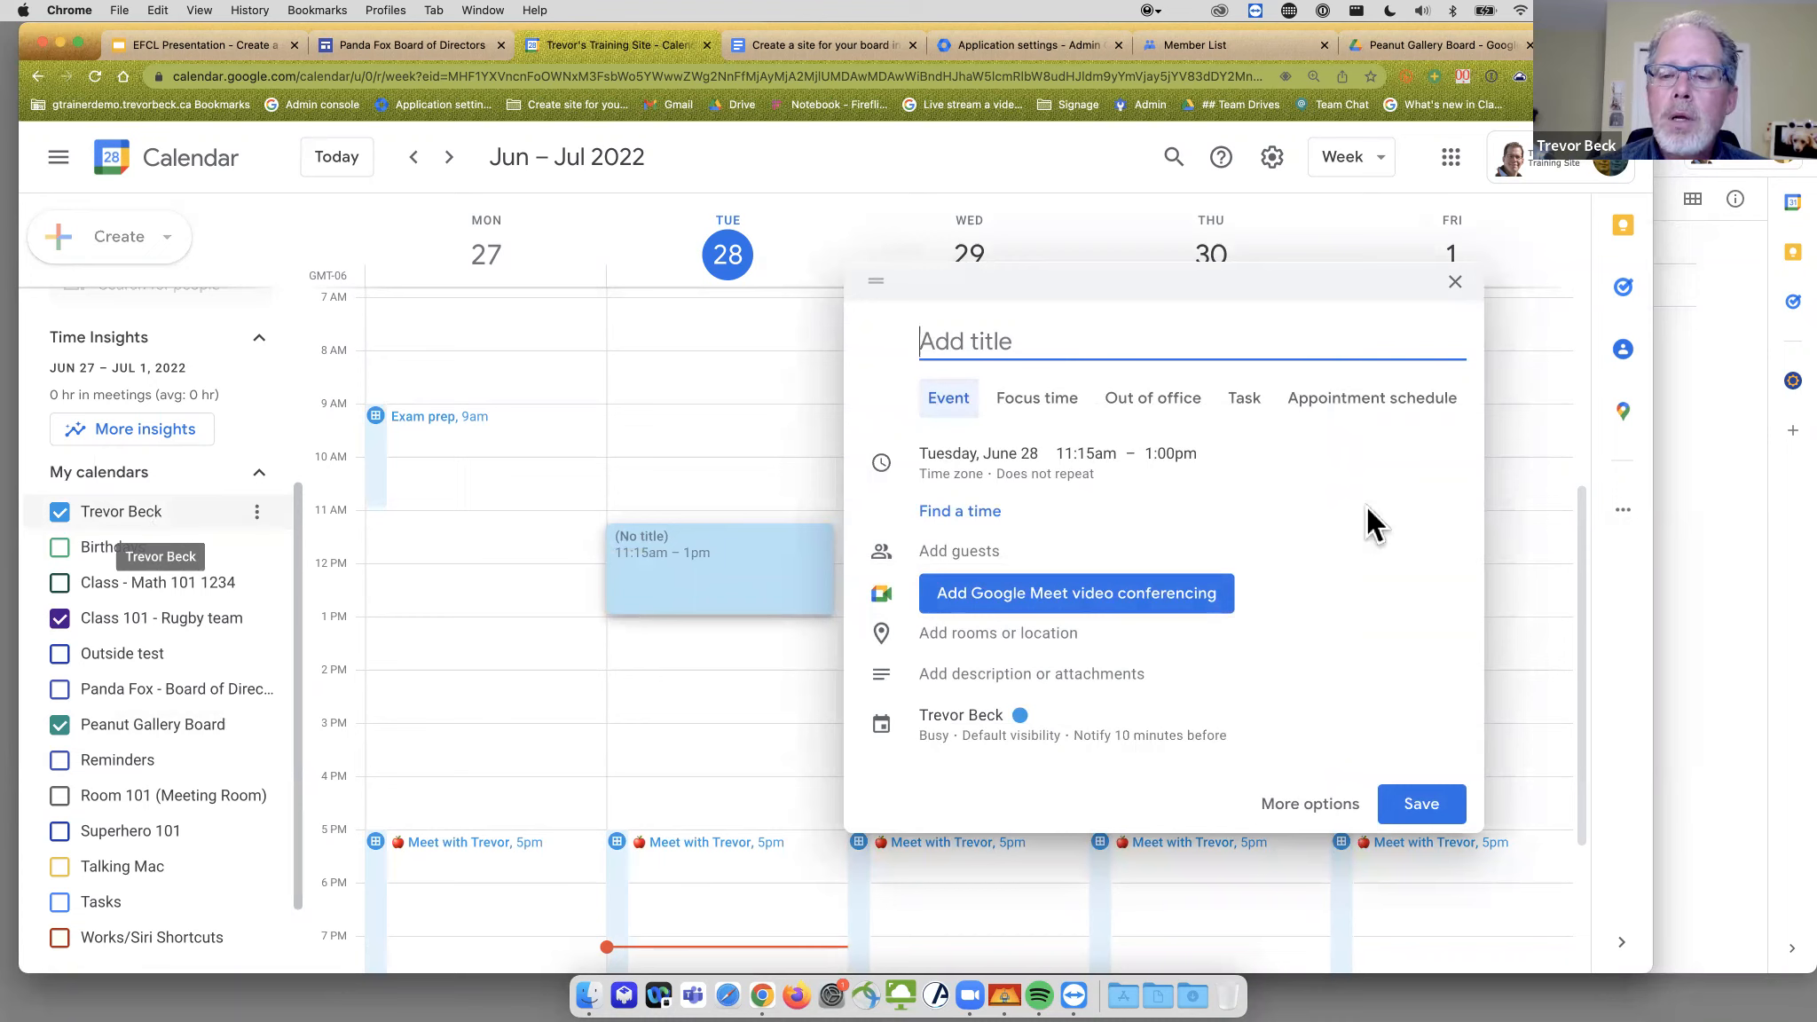
click(1001, 726)
click(1011, 638)
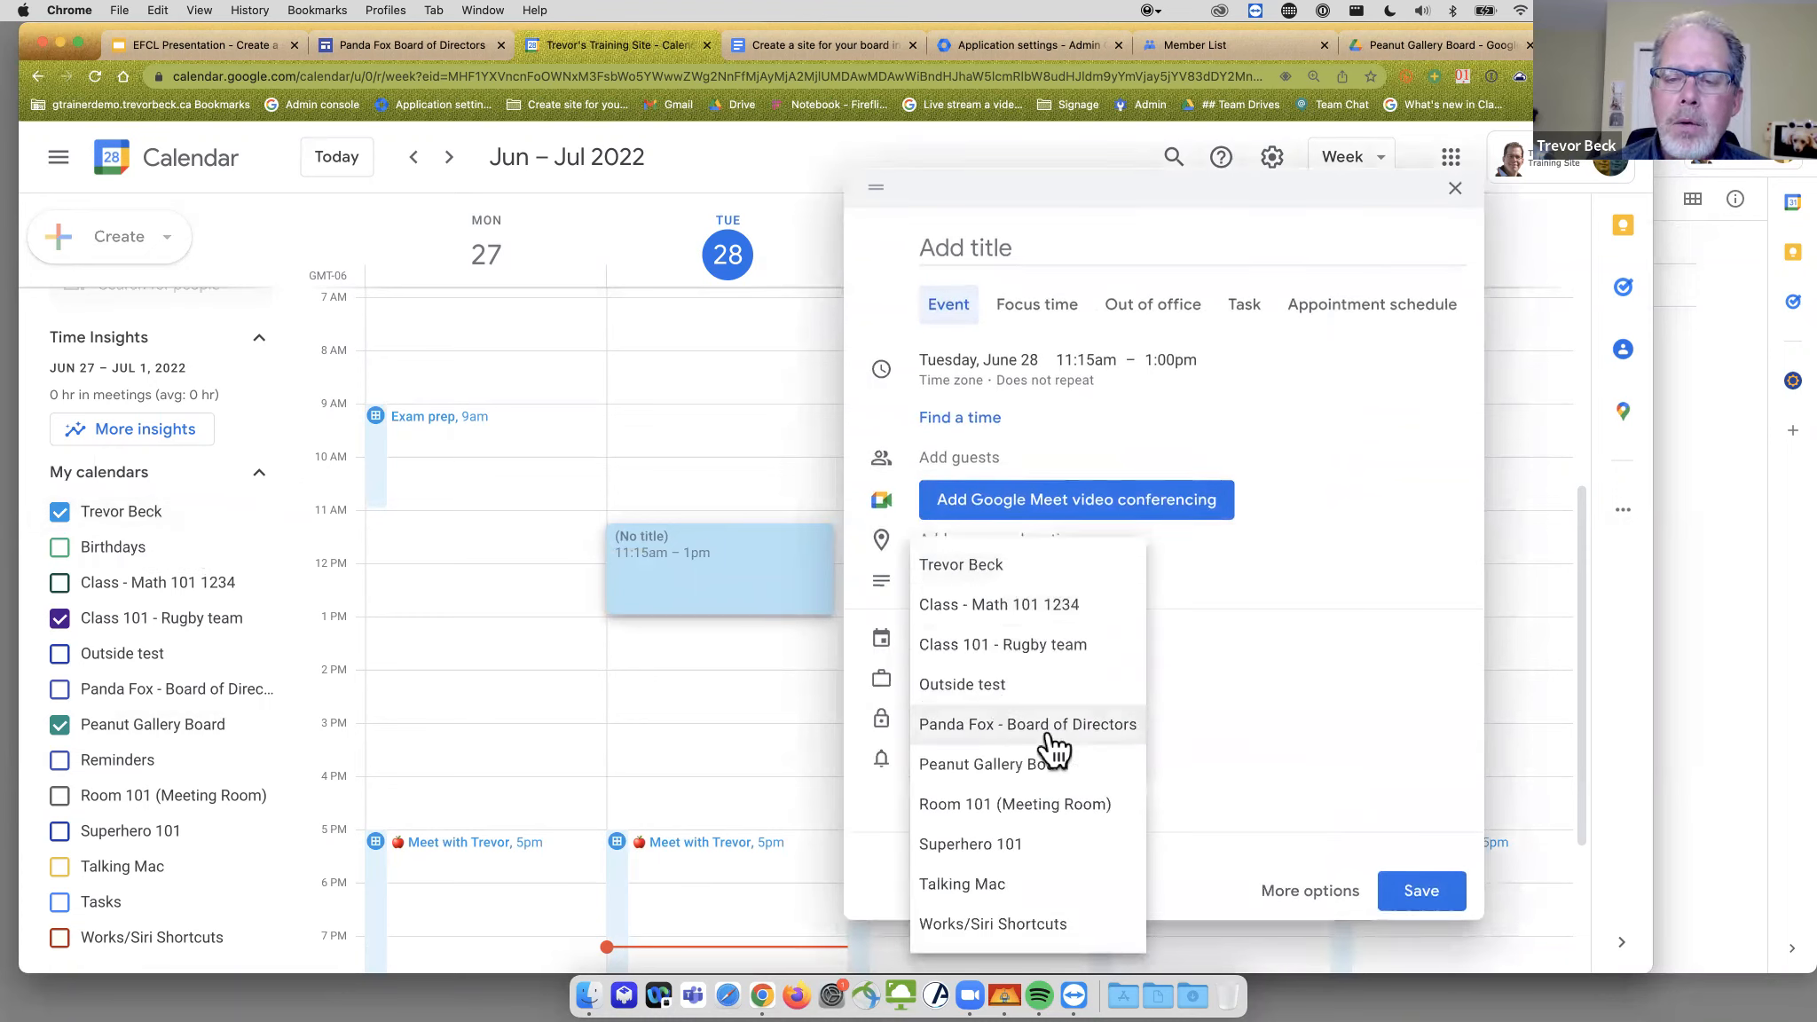
click(1034, 766)
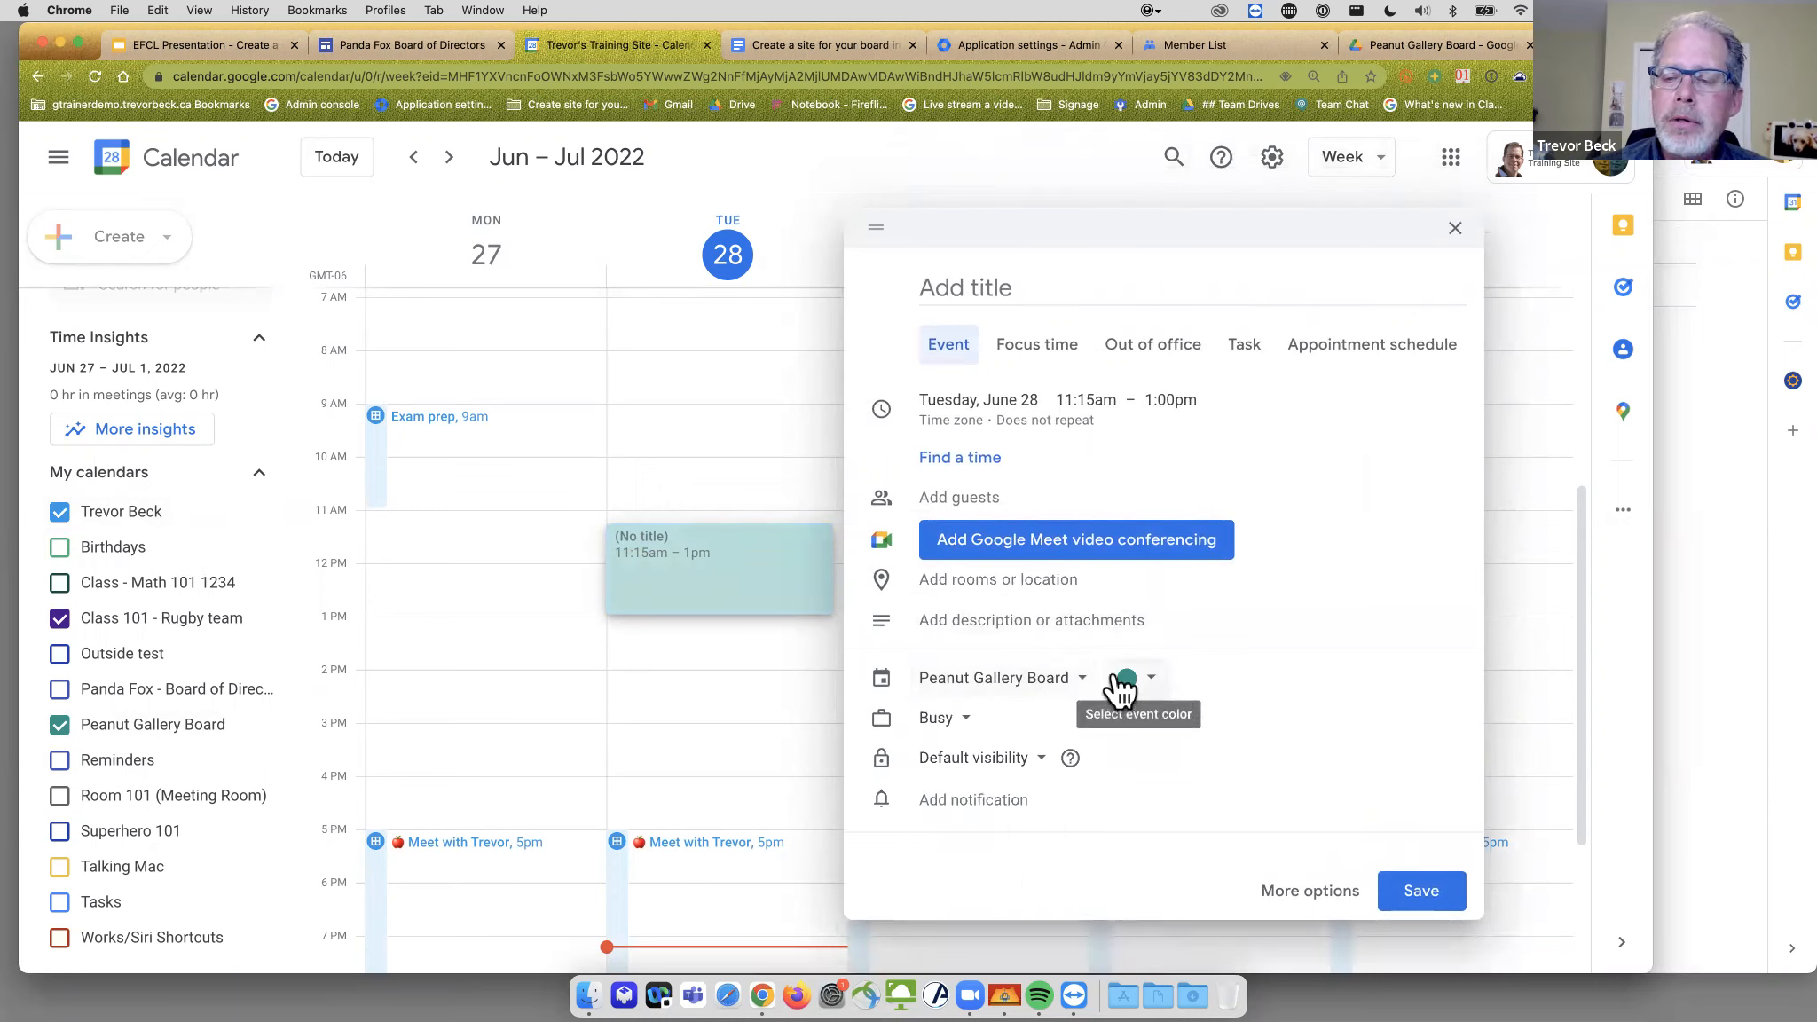
click(1455, 227)
click(925, 585)
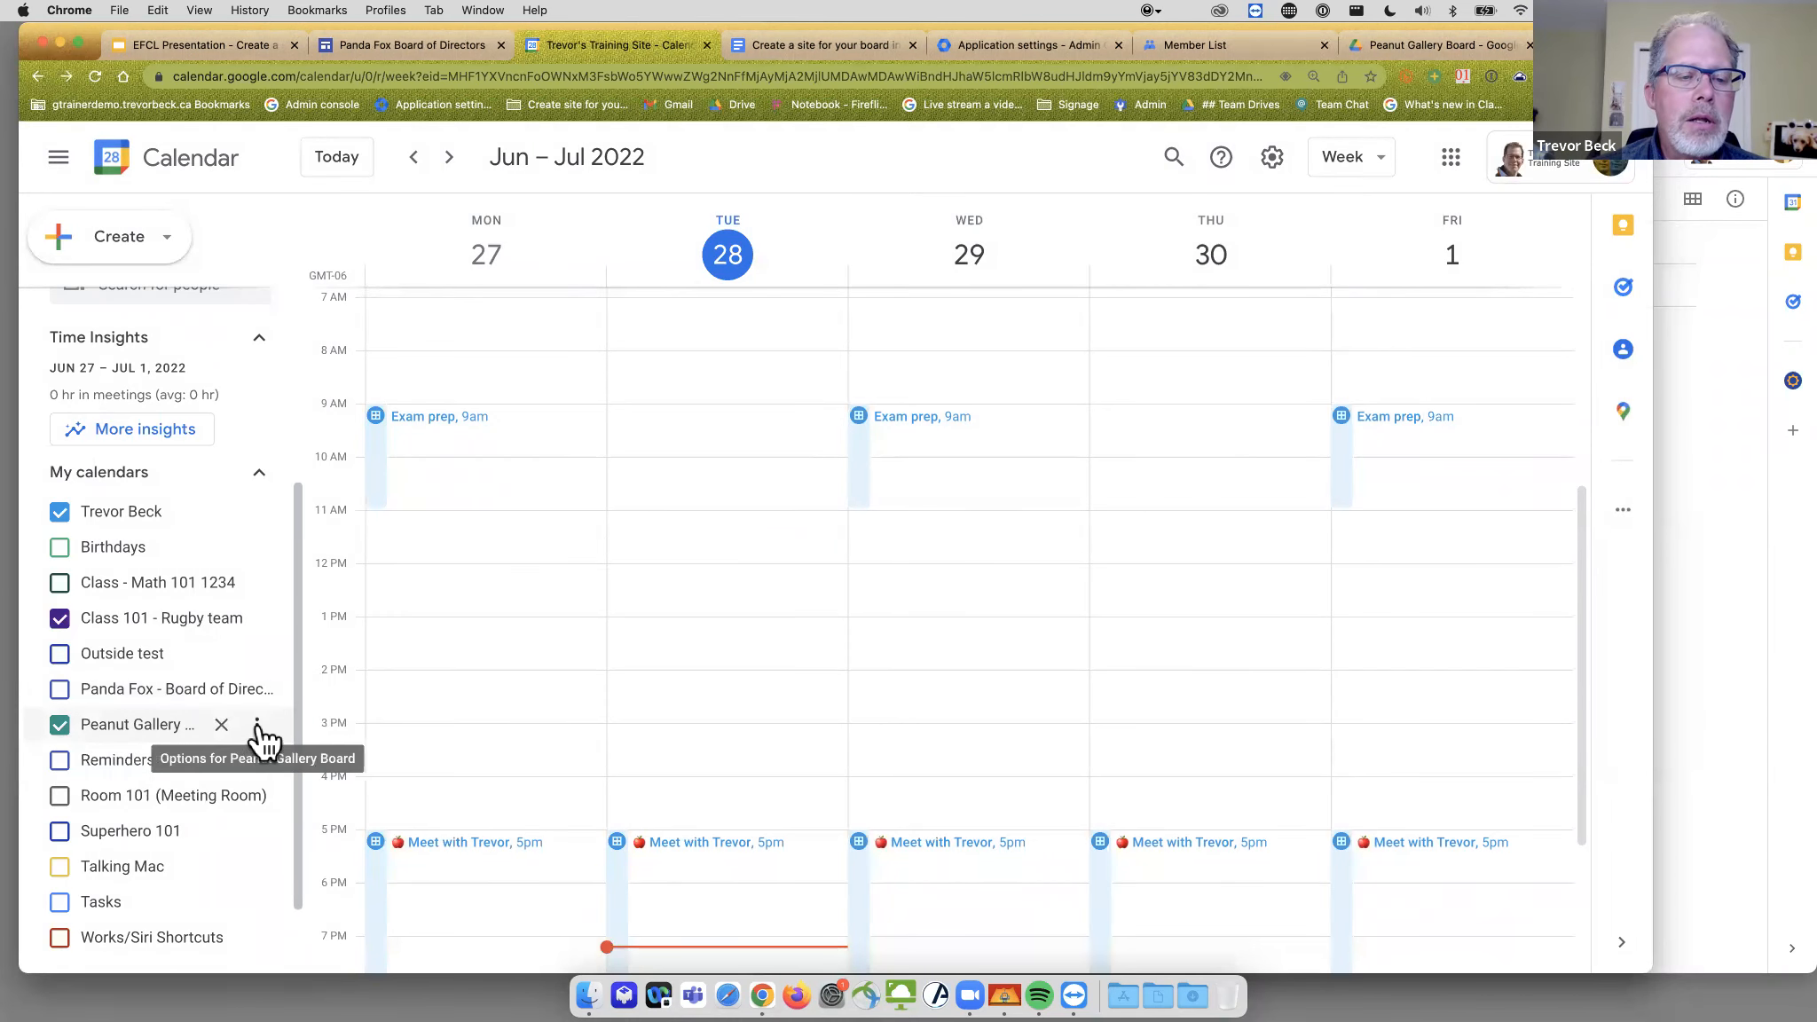
click(257, 726)
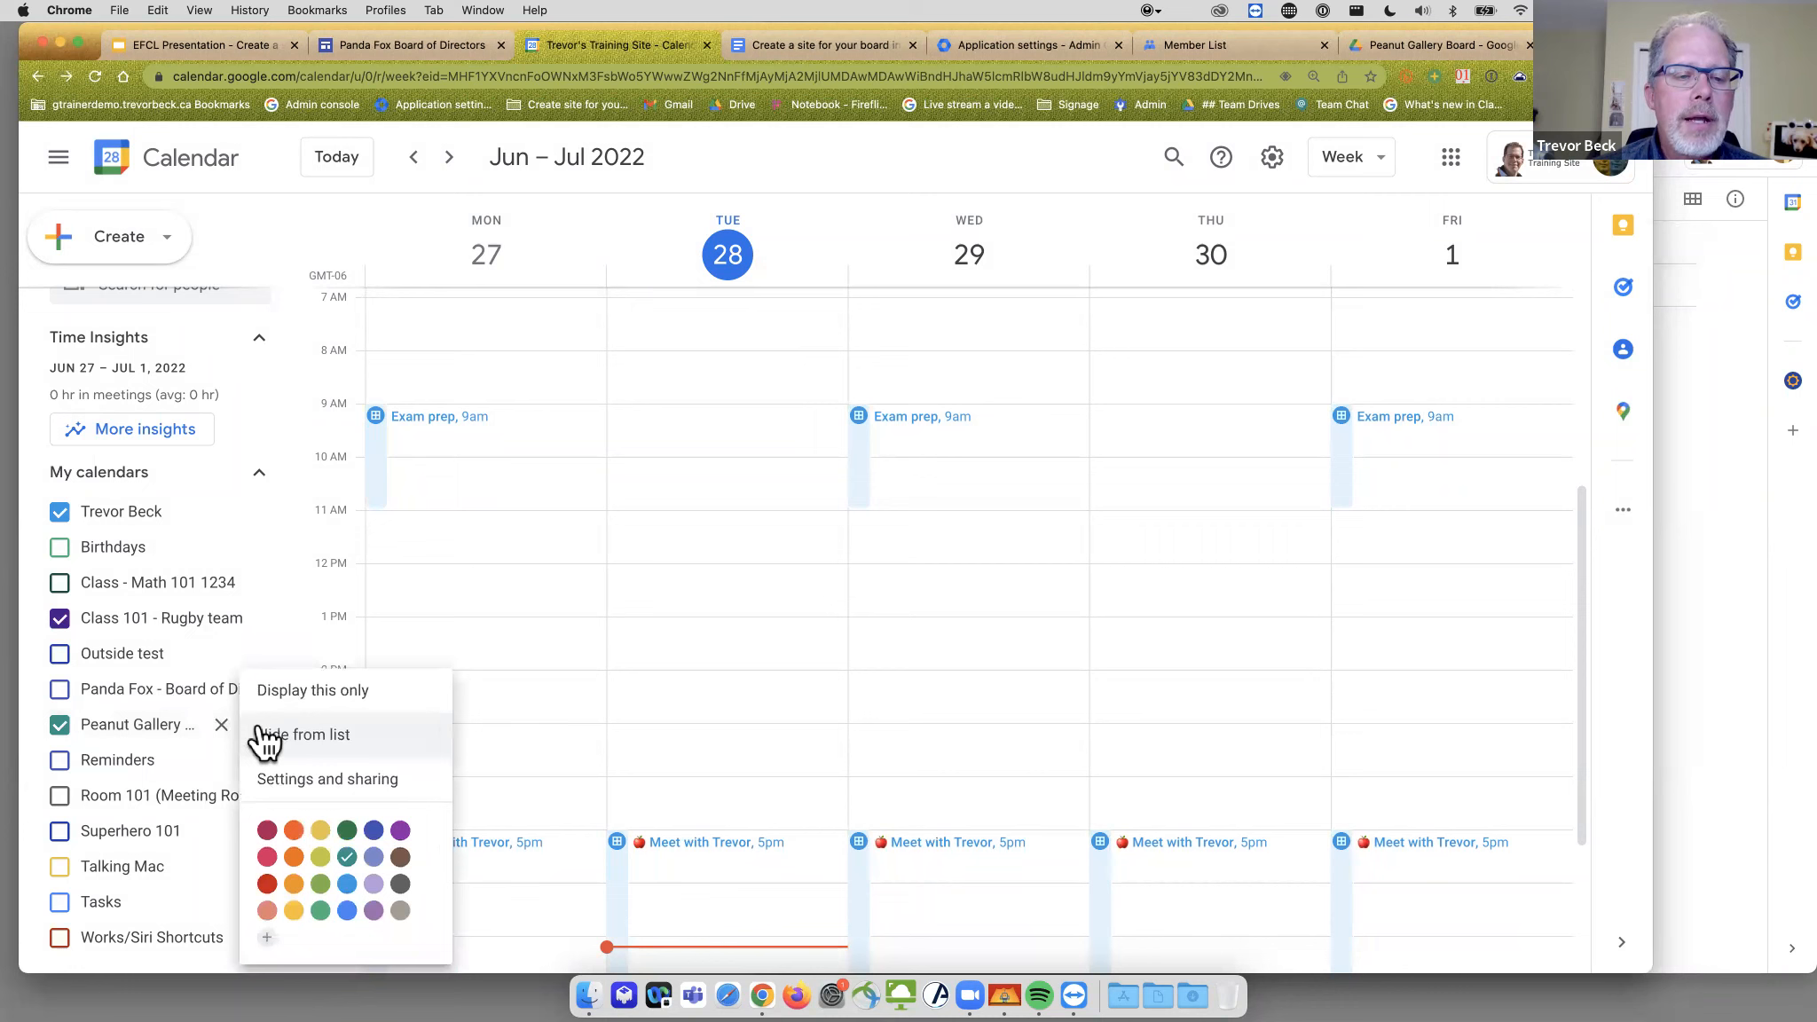
click(359, 698)
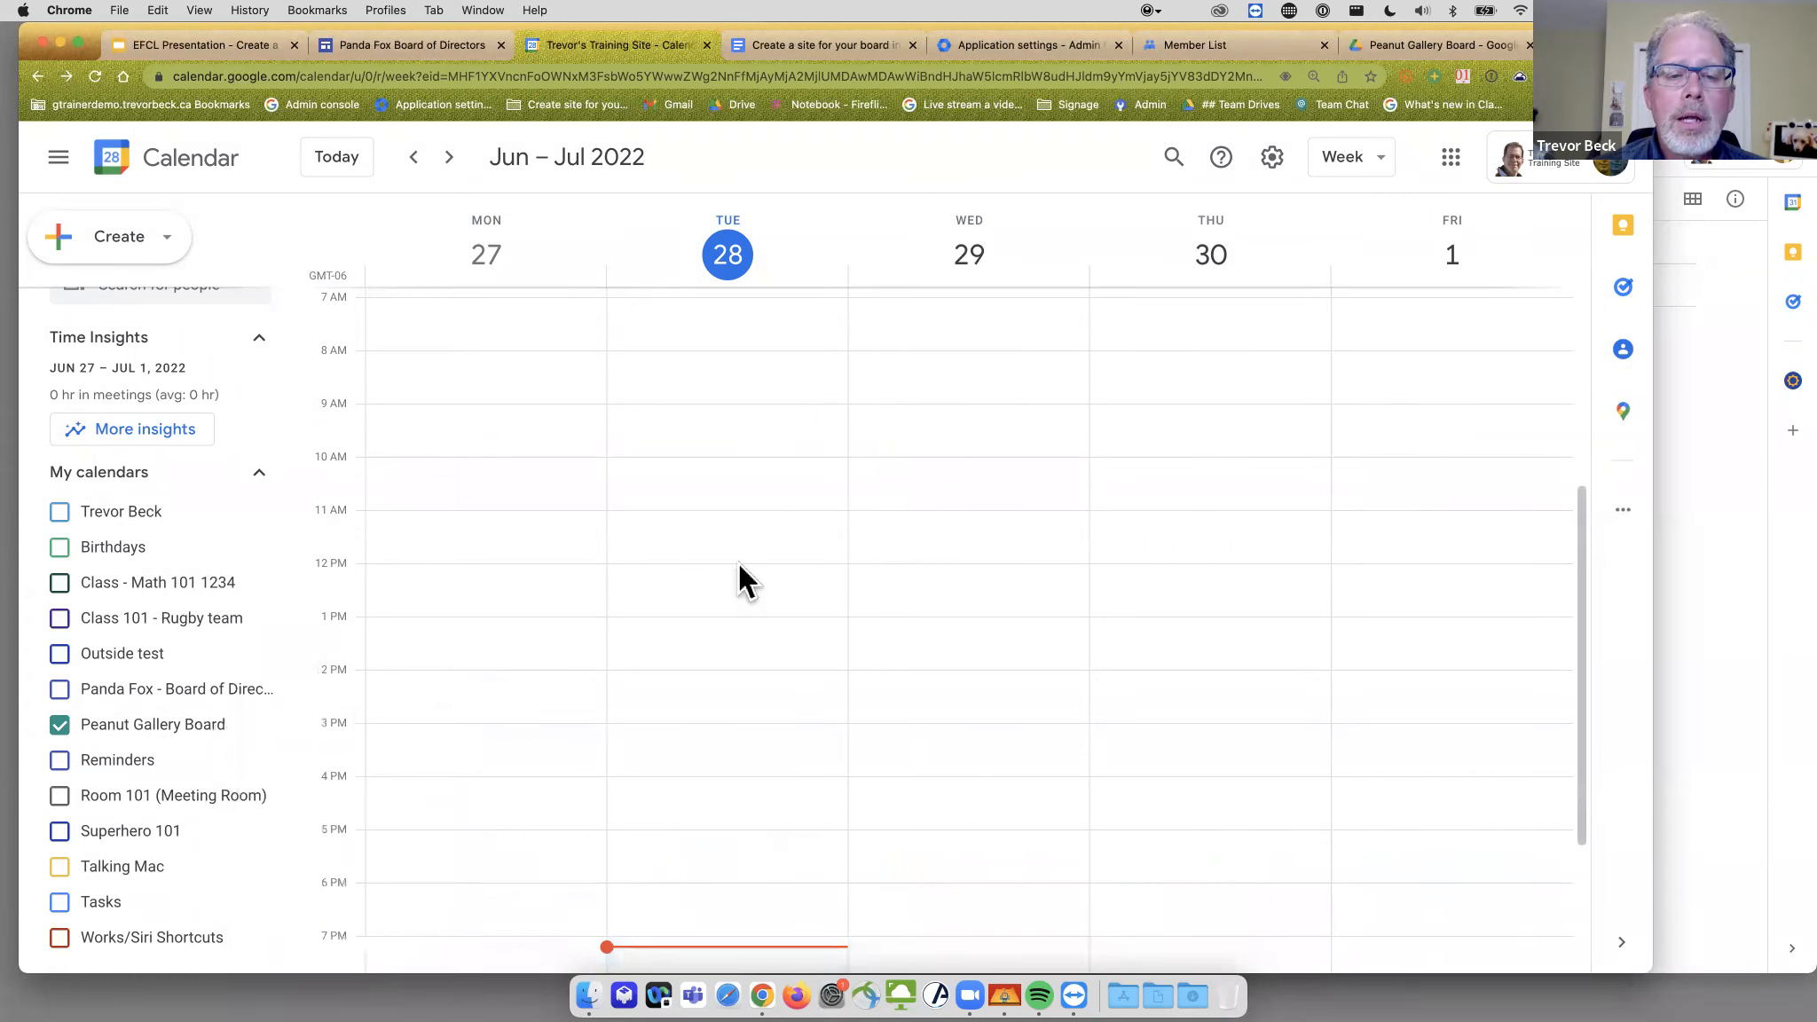
- Create a Tuesday June 28 event, 11:15am–2:15pm, and open it in the full event editor
drag(717, 523, 720, 681)
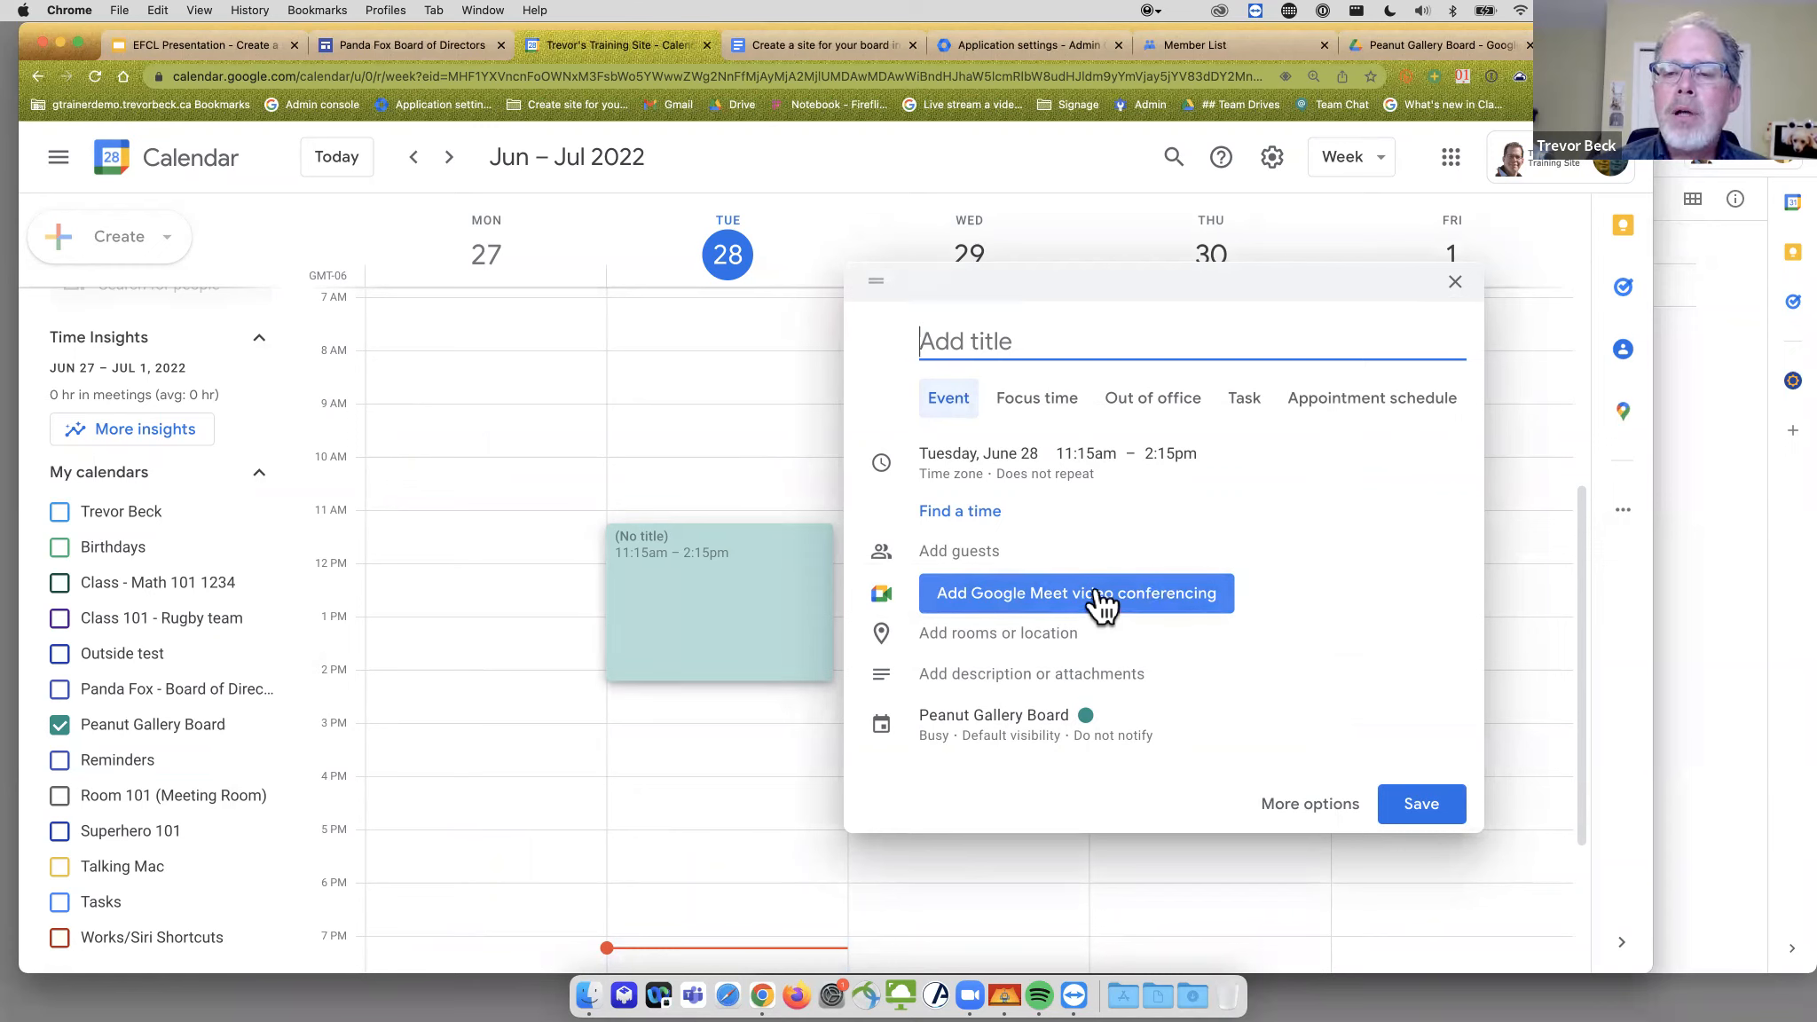
click(1331, 807)
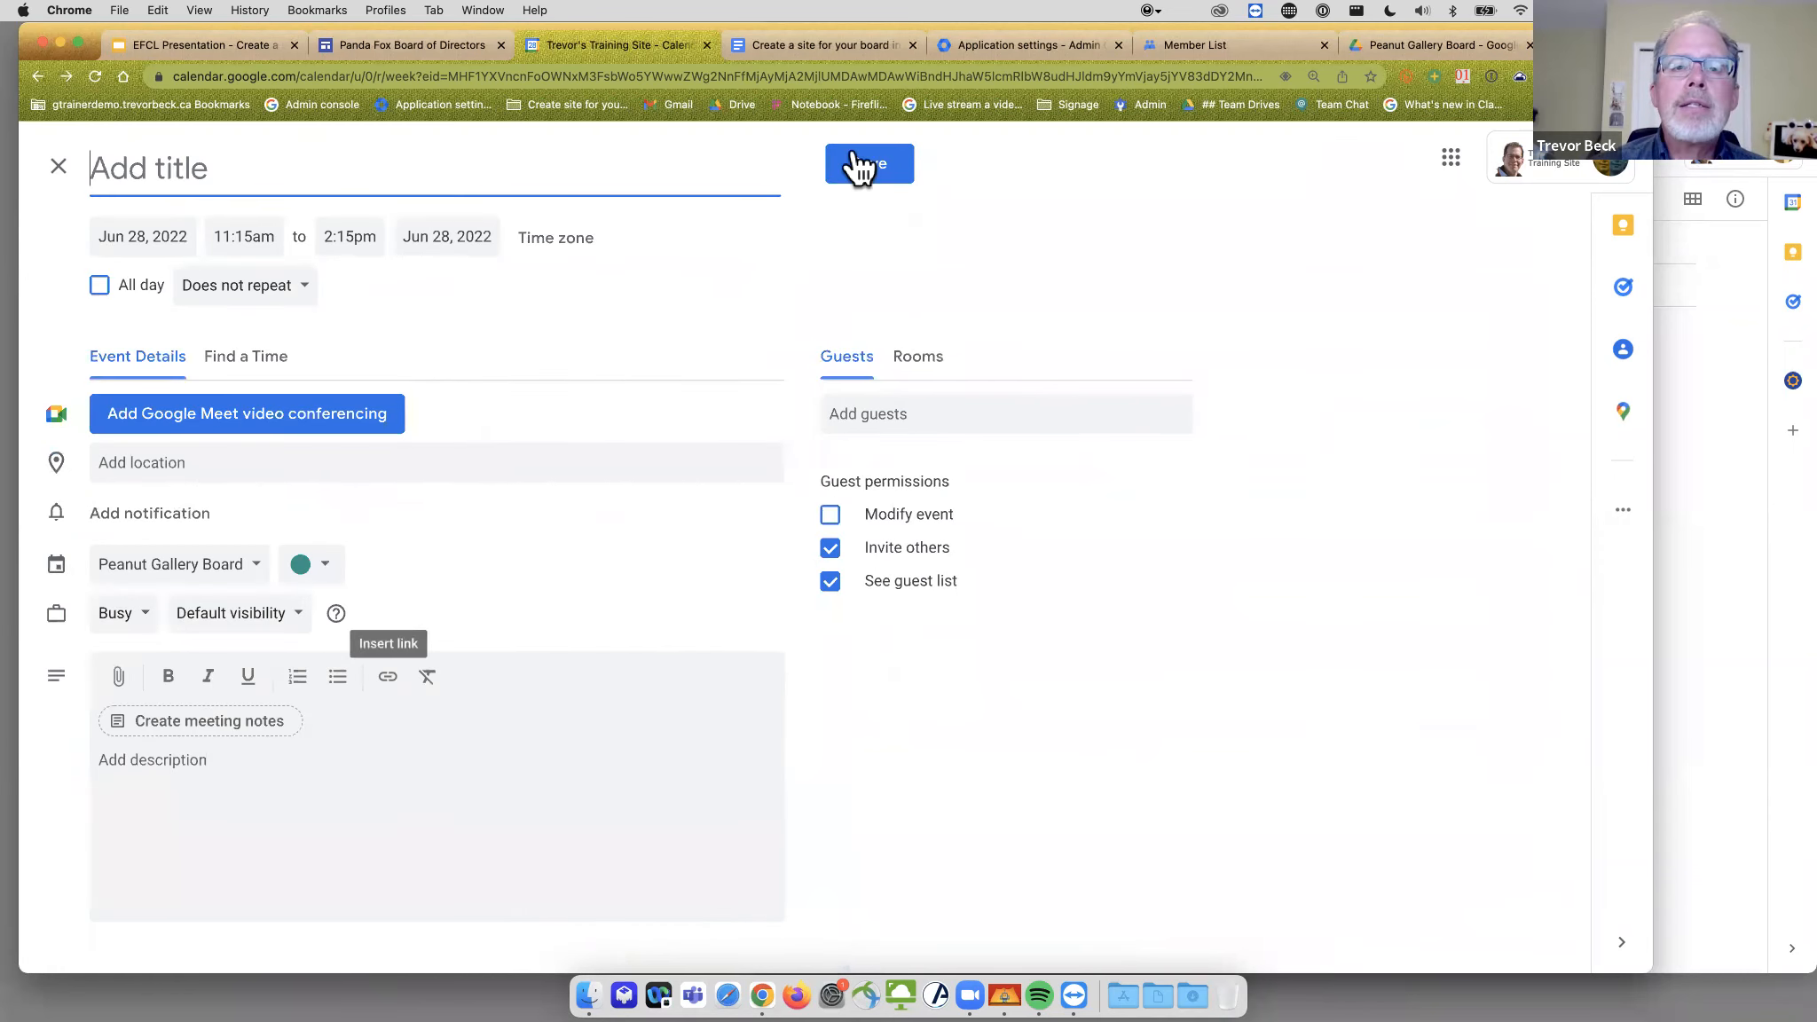
- Attach the 'Create a site for your board' Drive doc to the event
click(116, 676)
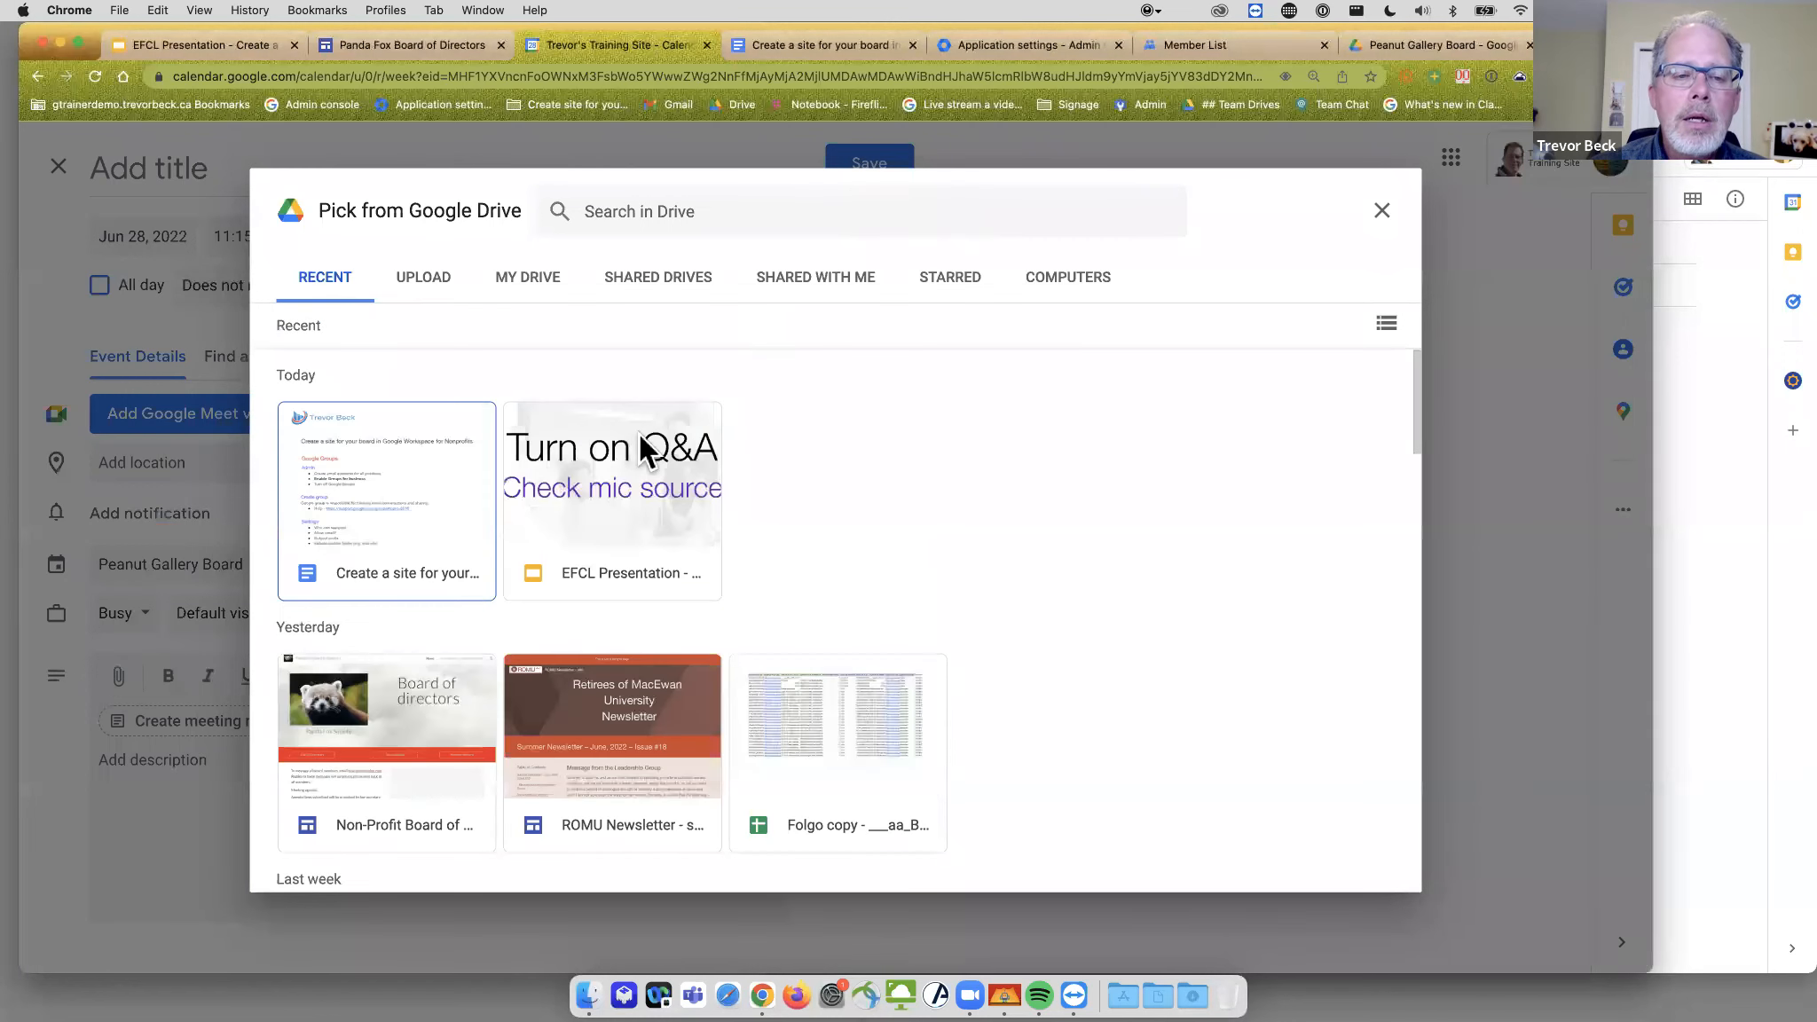
scroll(762, 541, down, 1)
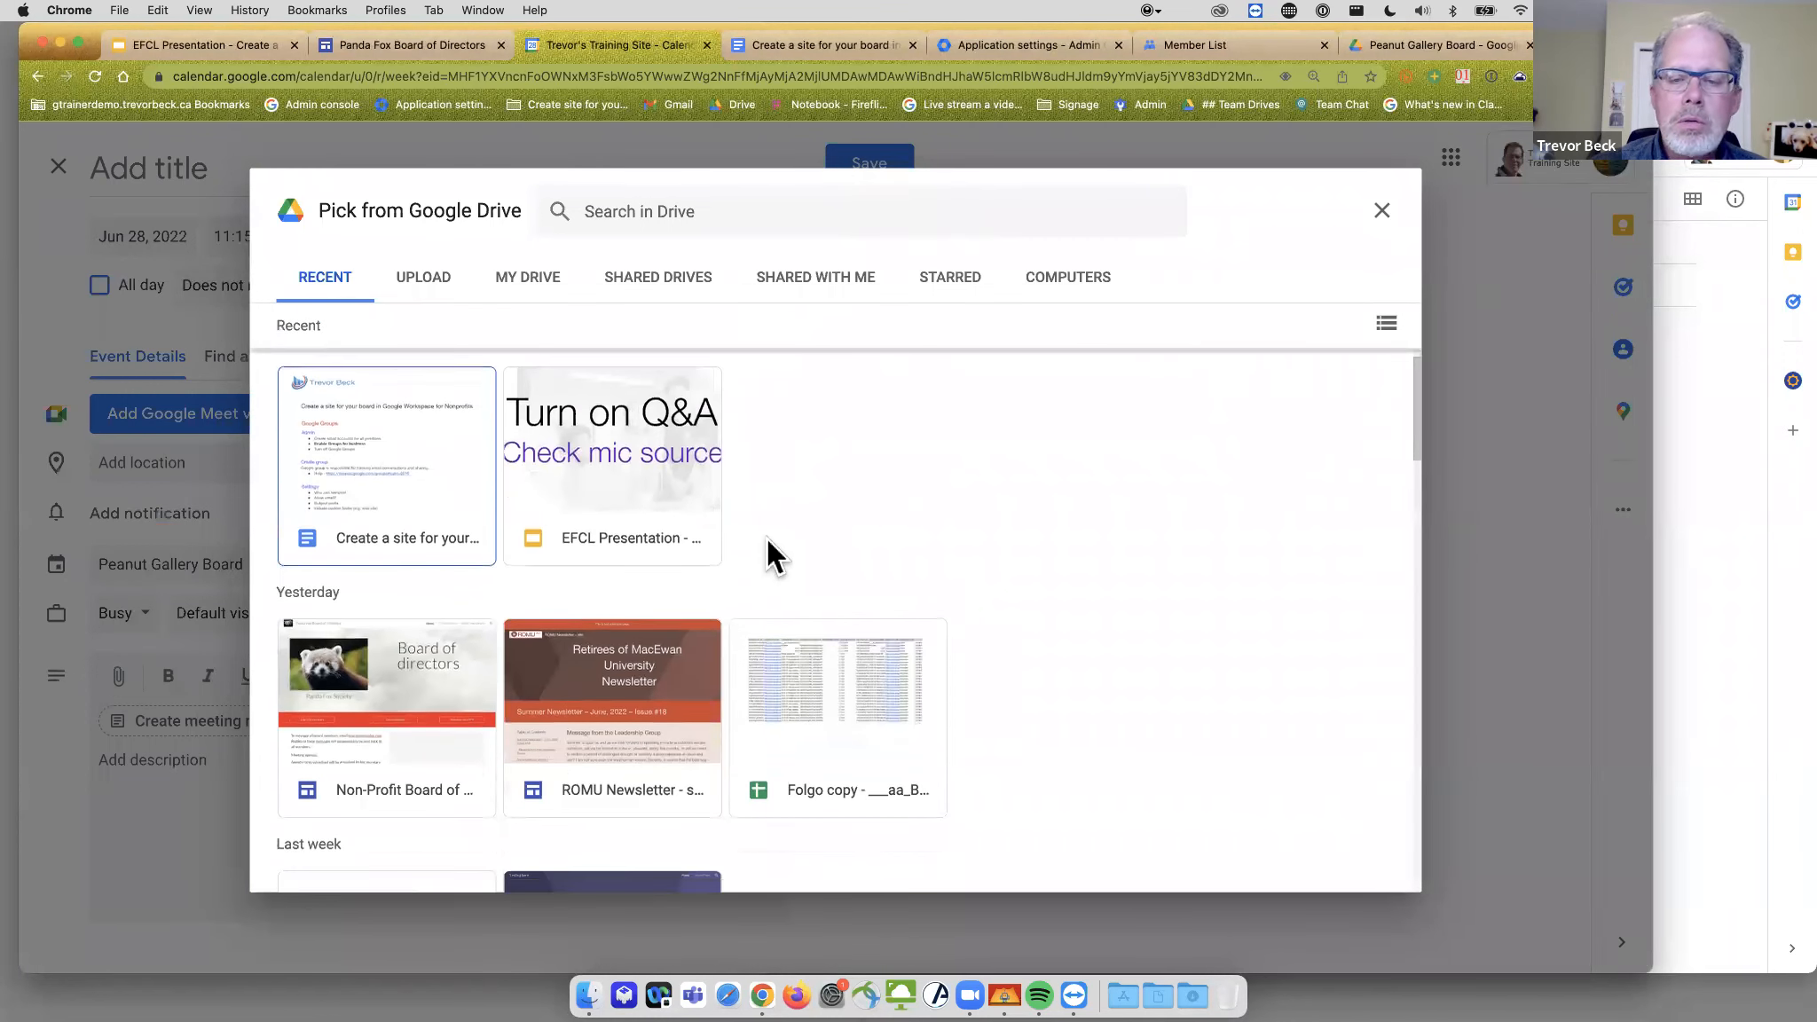
scroll(767, 538, down, 5)
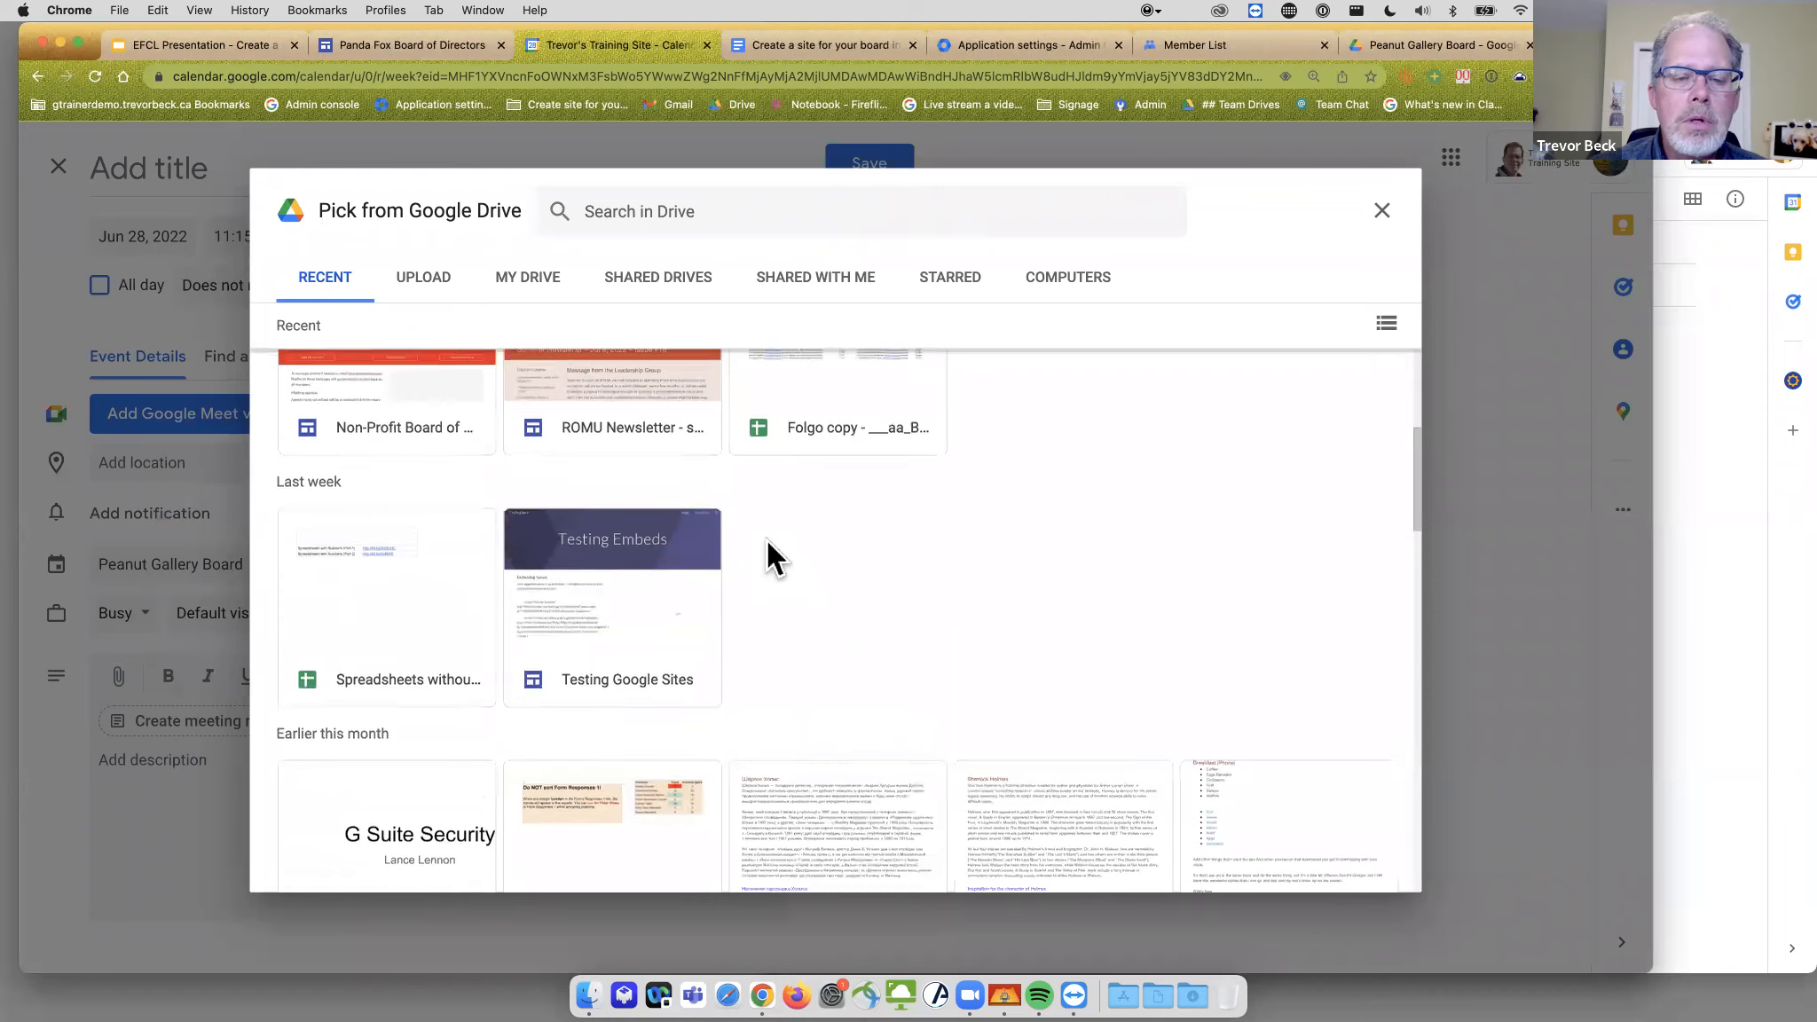
scroll(767, 541, up, 5)
click(364, 534)
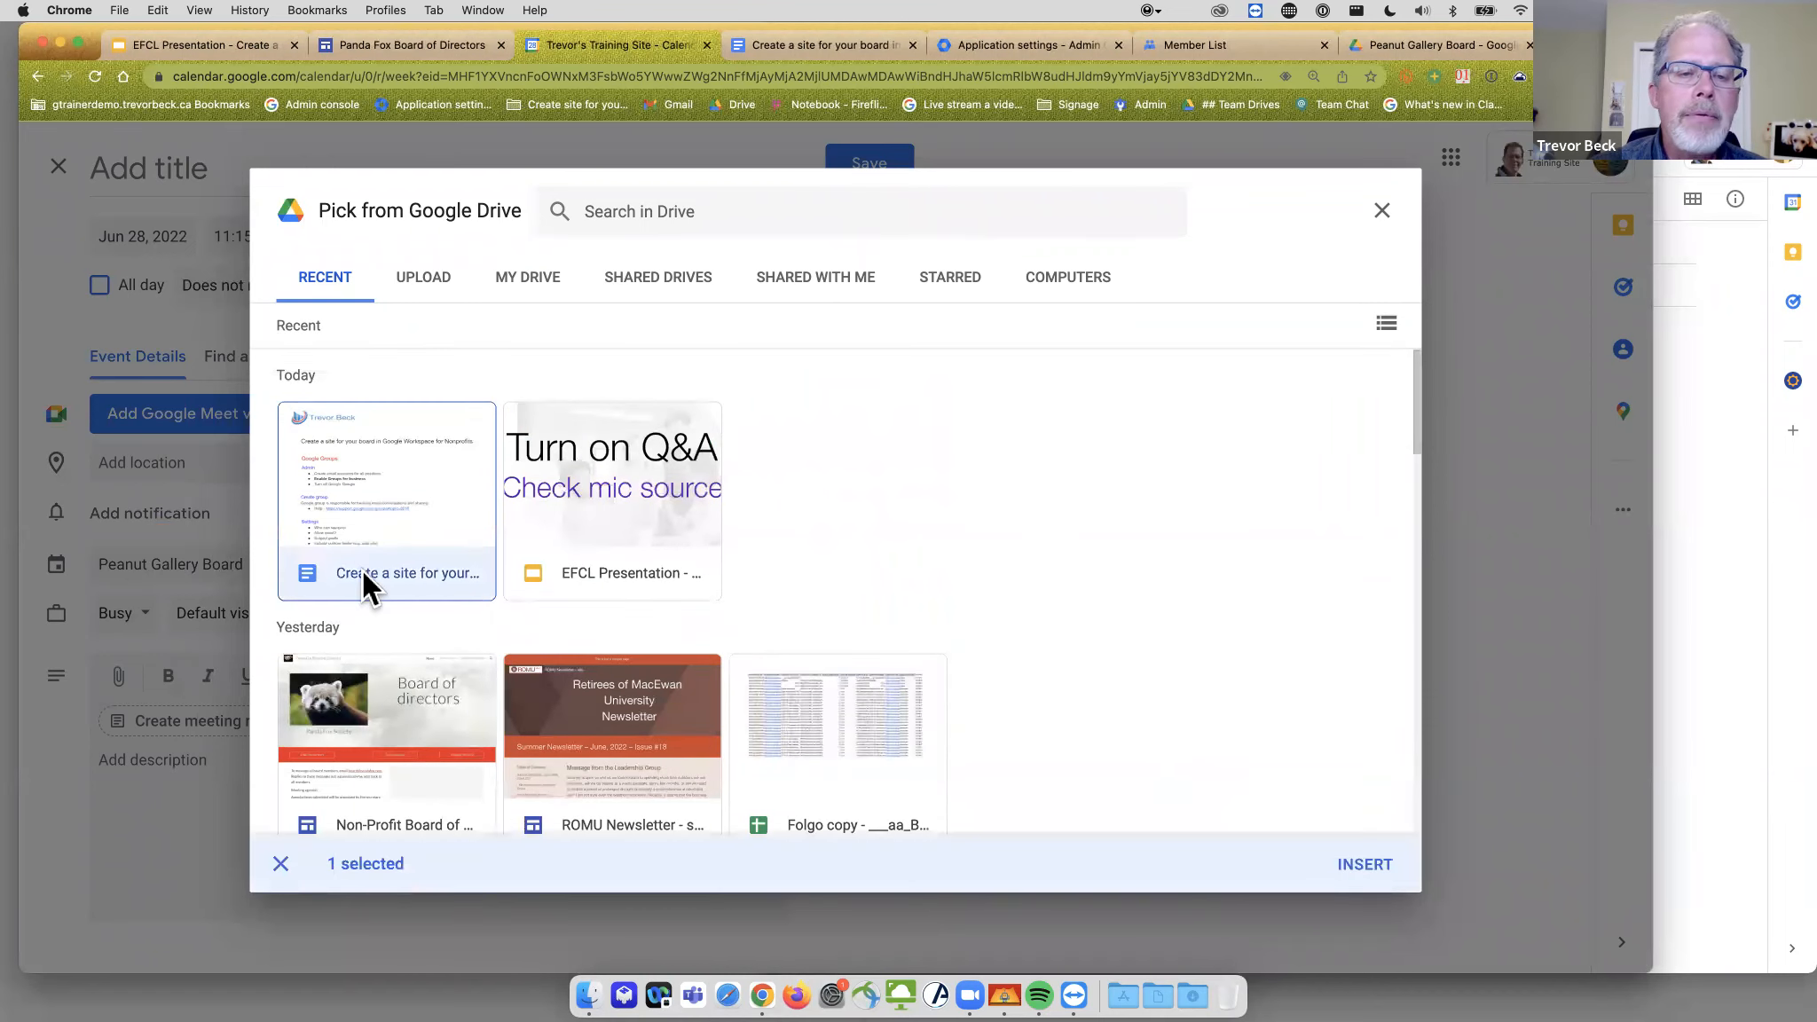
click(1357, 866)
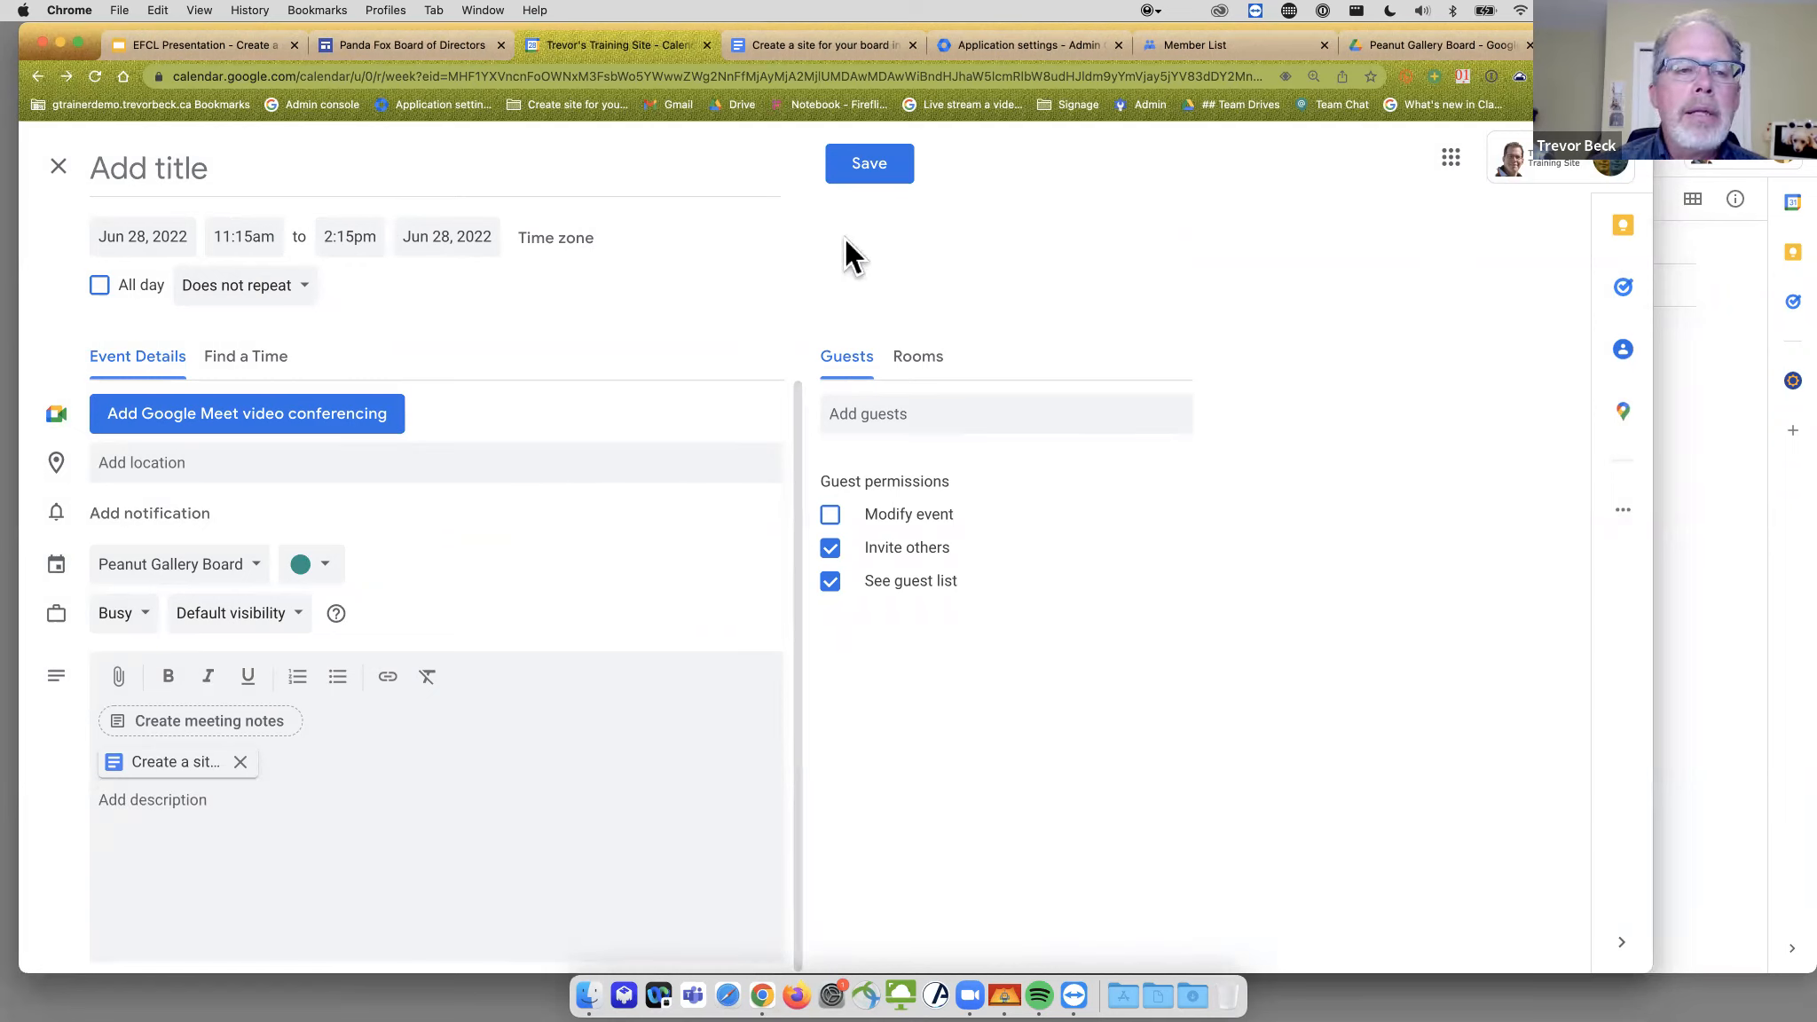
- Title the event 'Test calendar invite' and save it
click(235, 180)
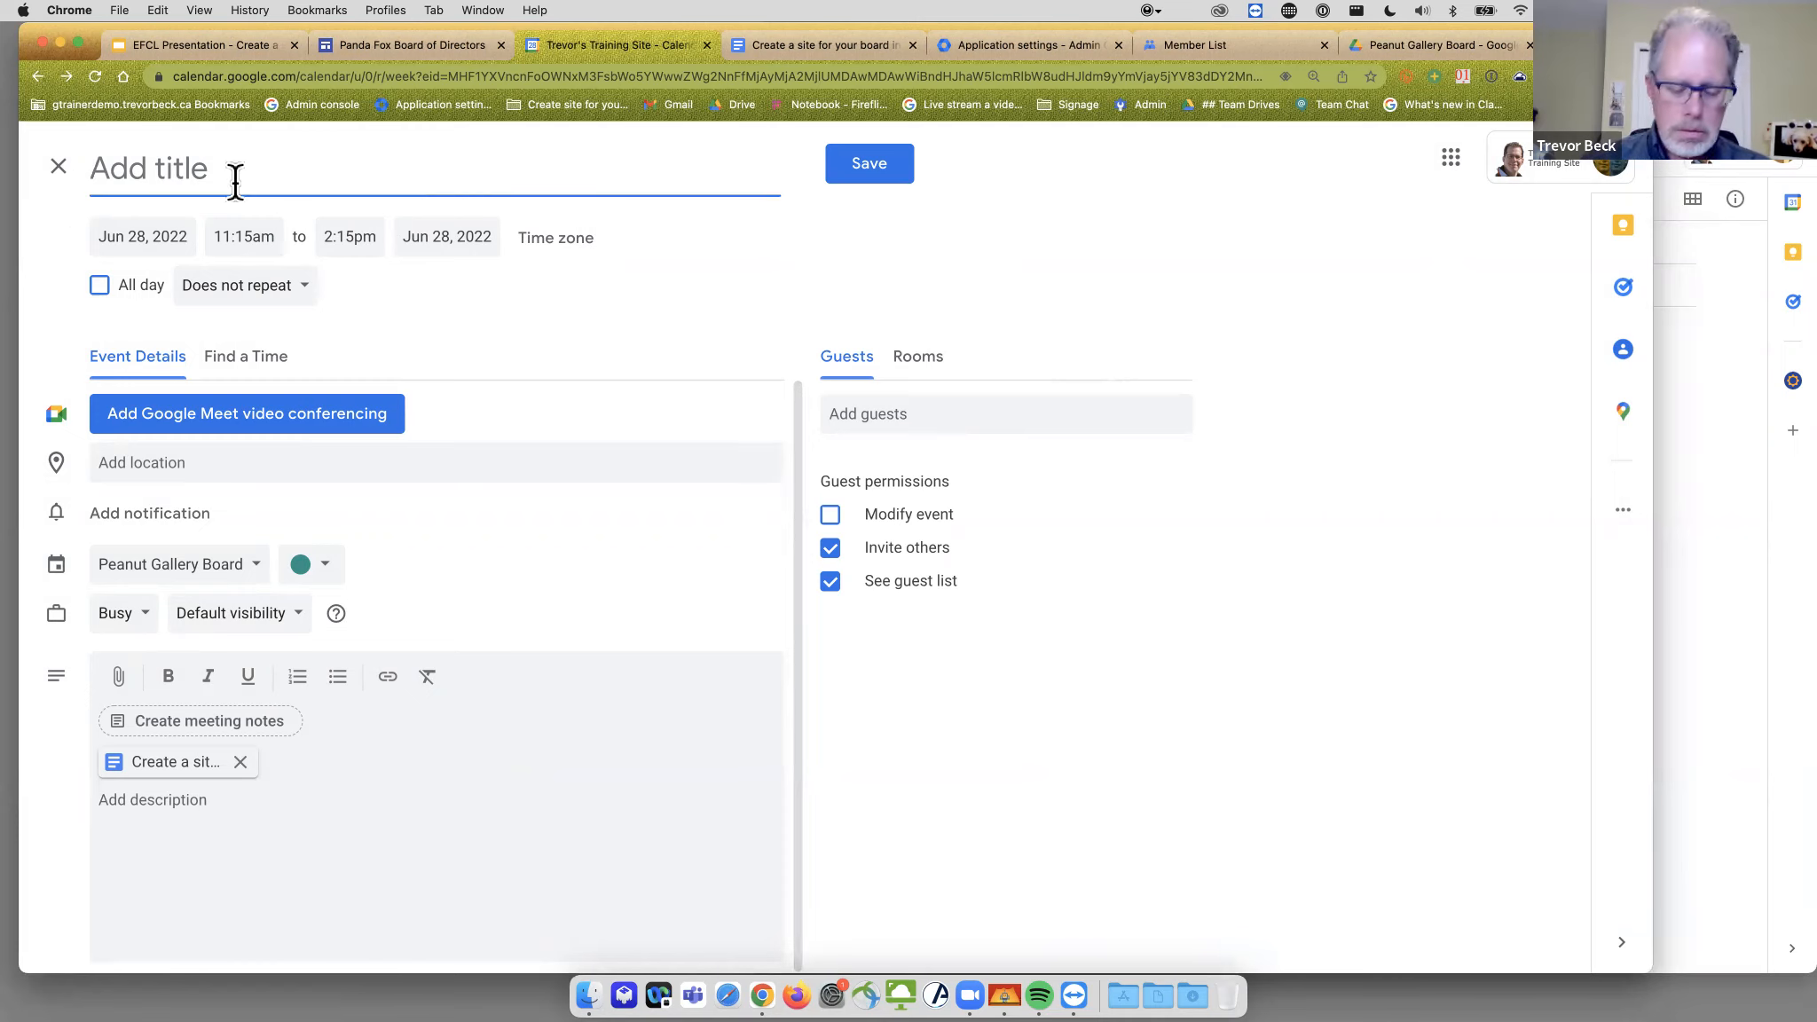
text(Test calendar infv)
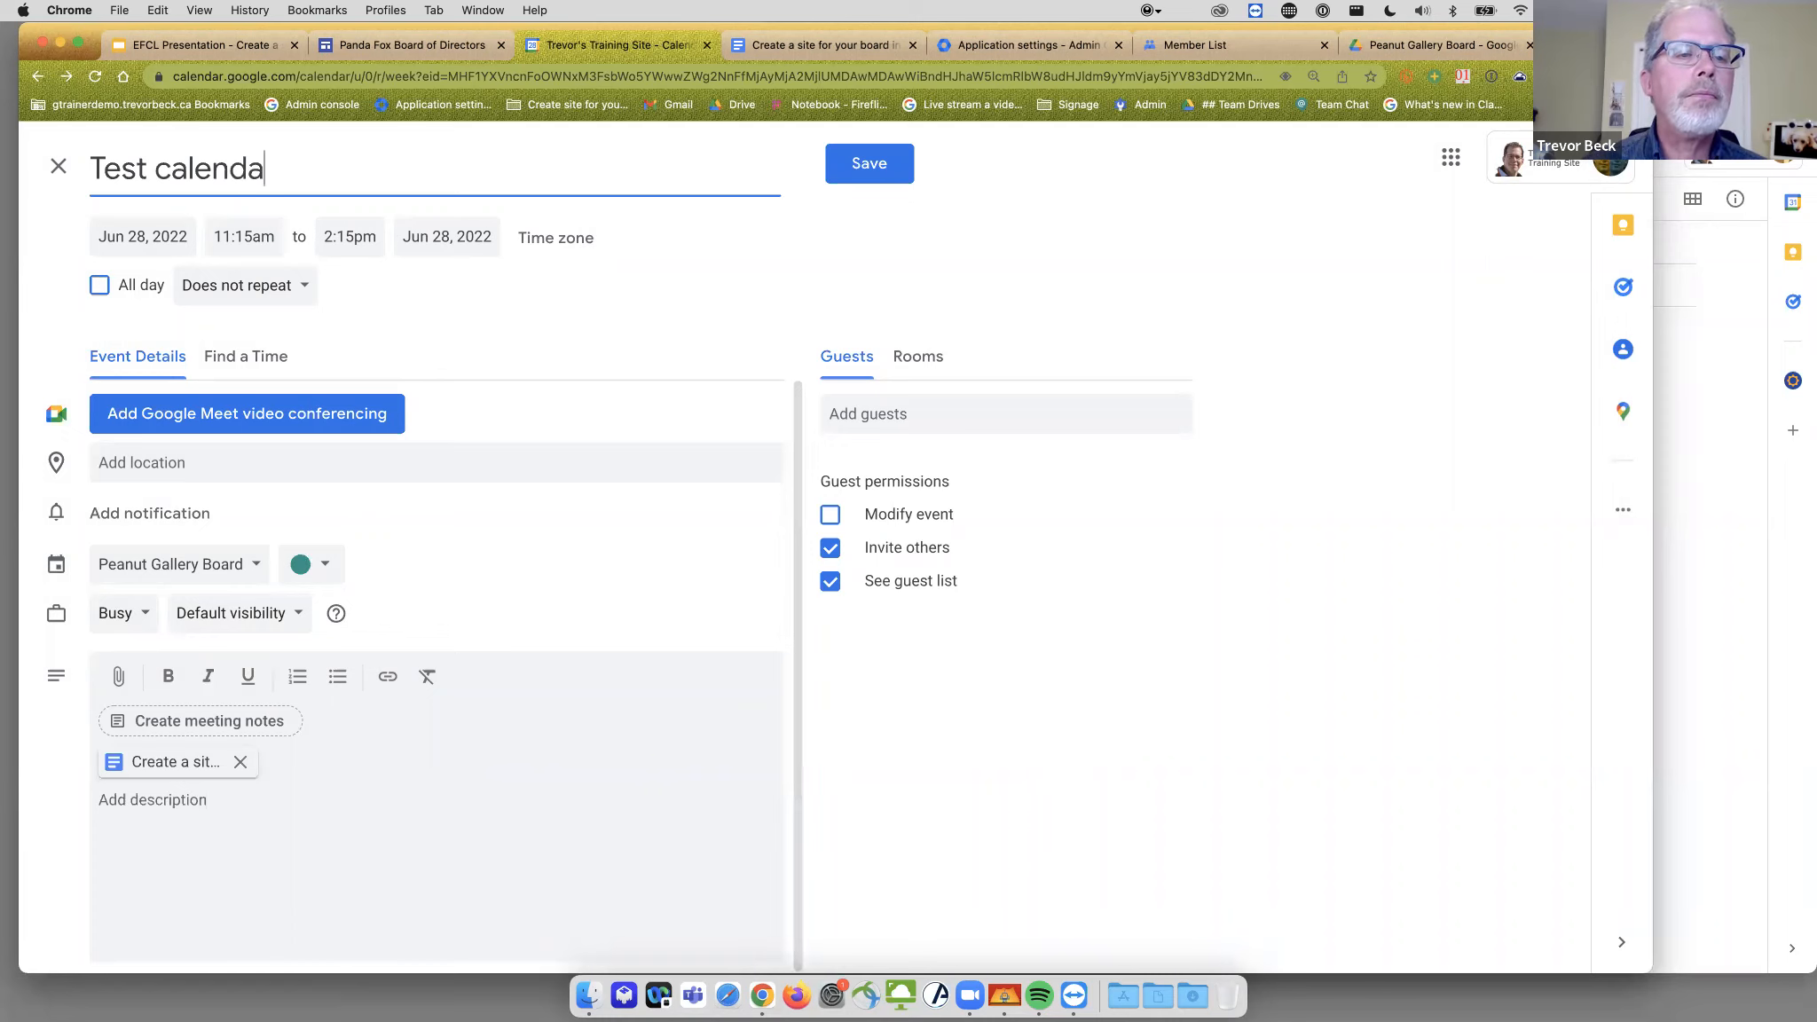
key(BackSpace)
key(BackSpace)
text(vite)
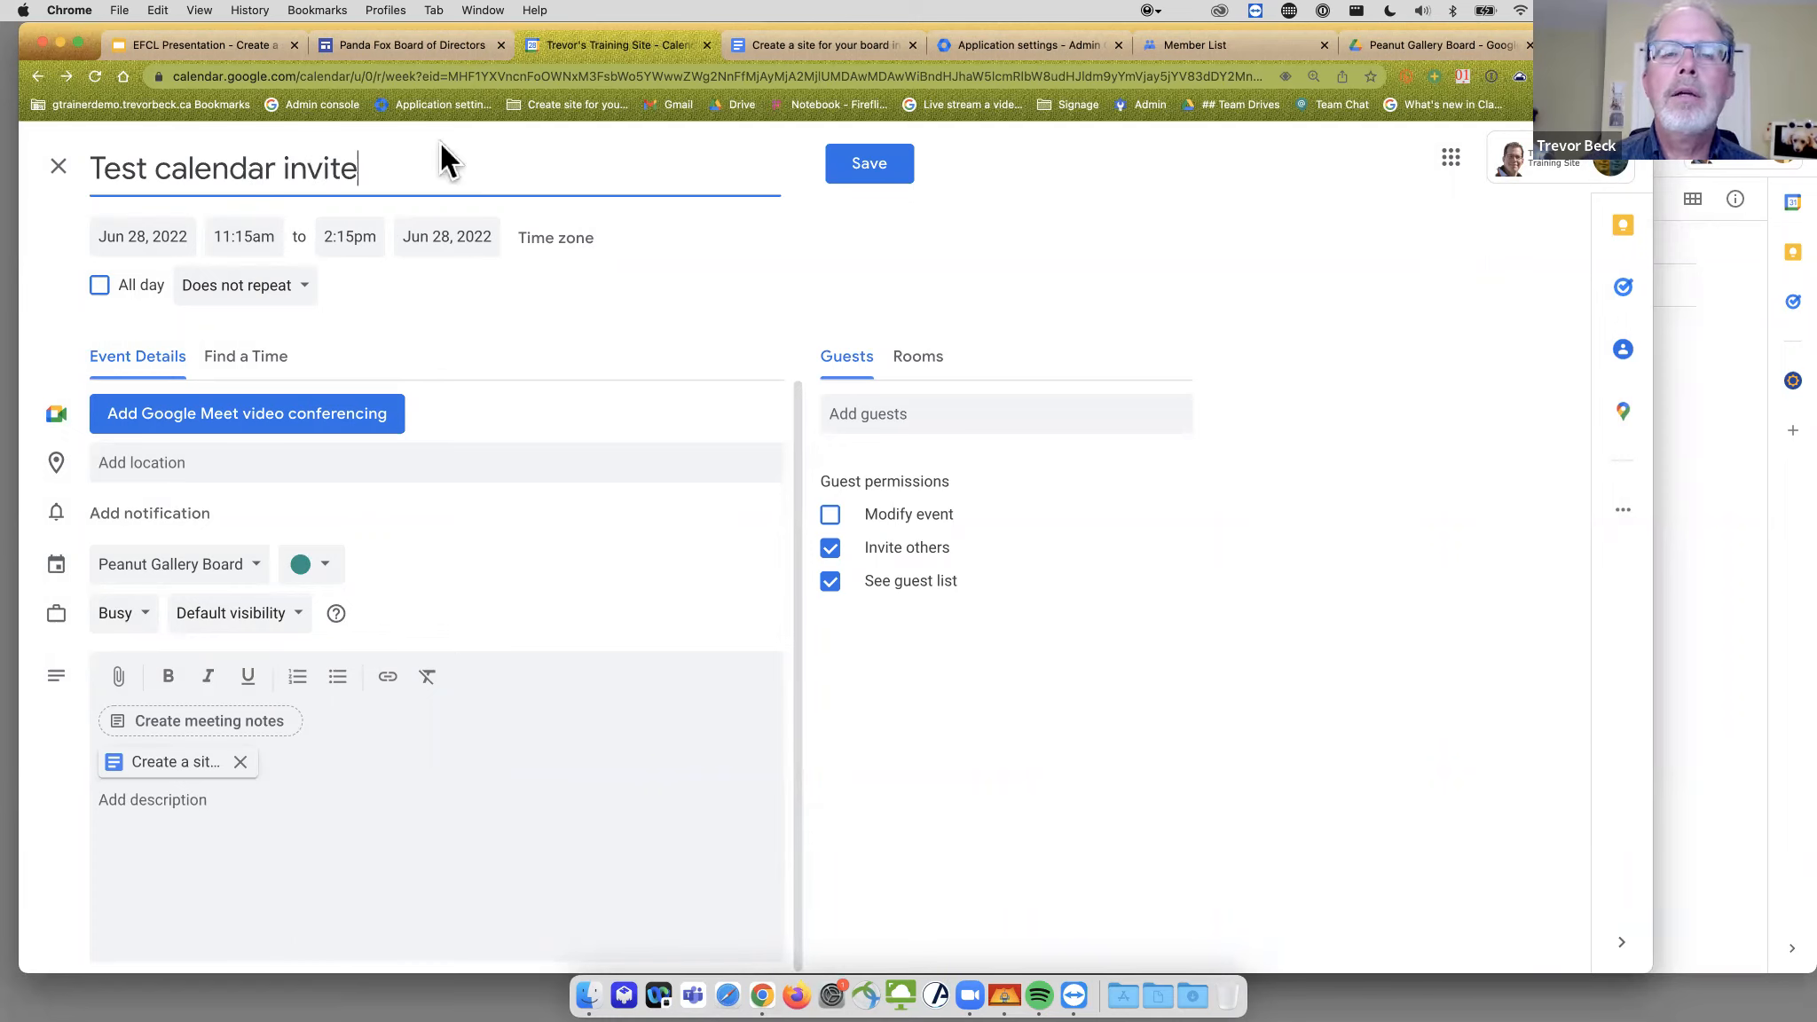
click(879, 162)
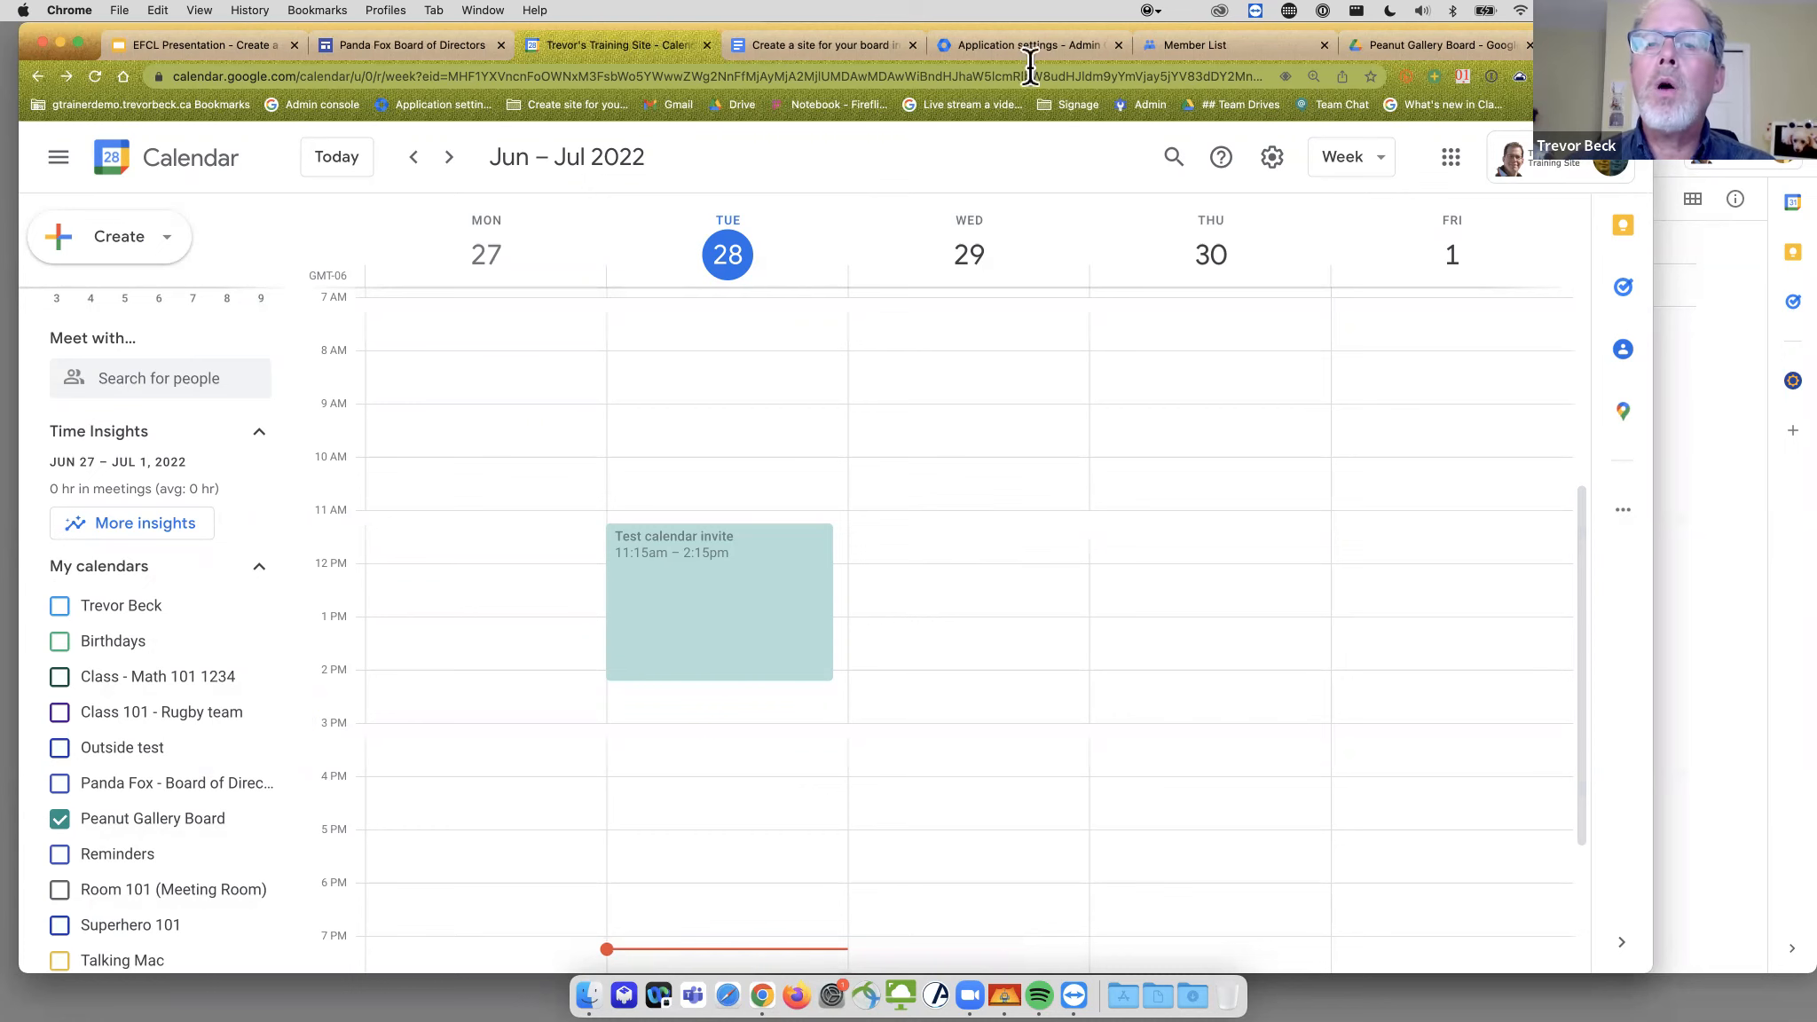
- Create a new Google Site from the Peanut Gallery Board shared drive via New > More > Google Sites
click(1403, 44)
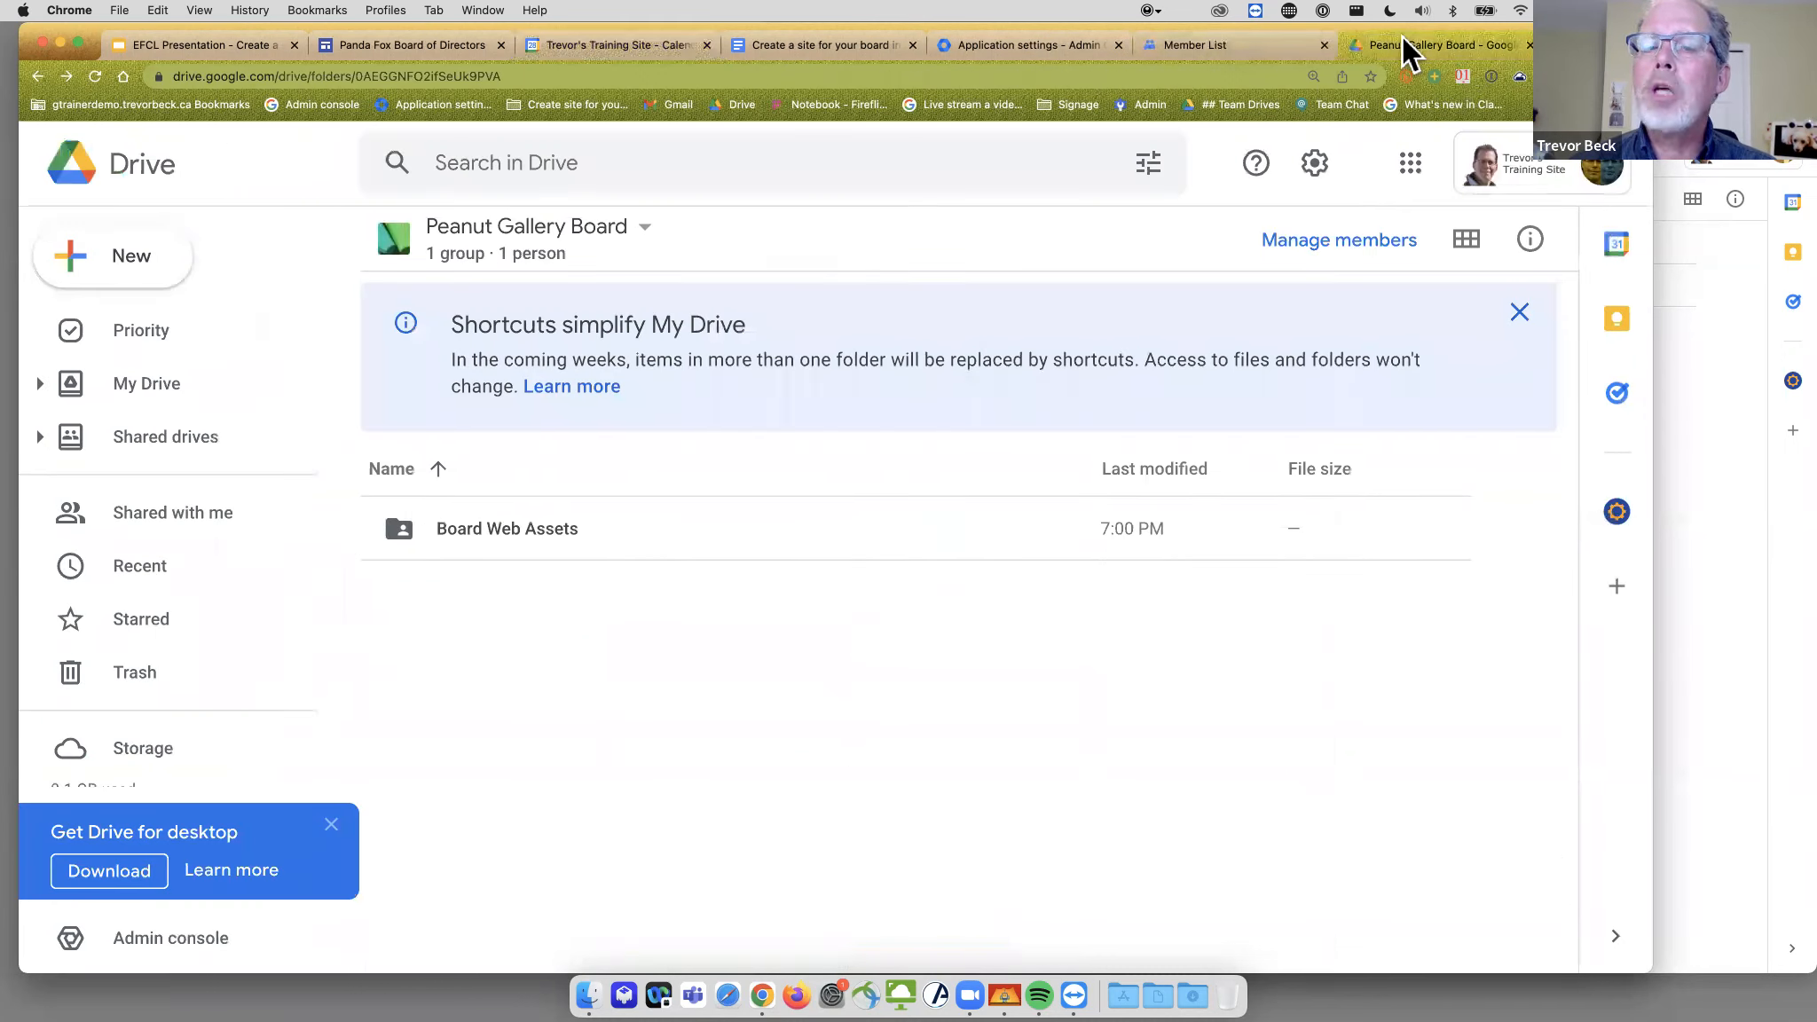
click(146, 273)
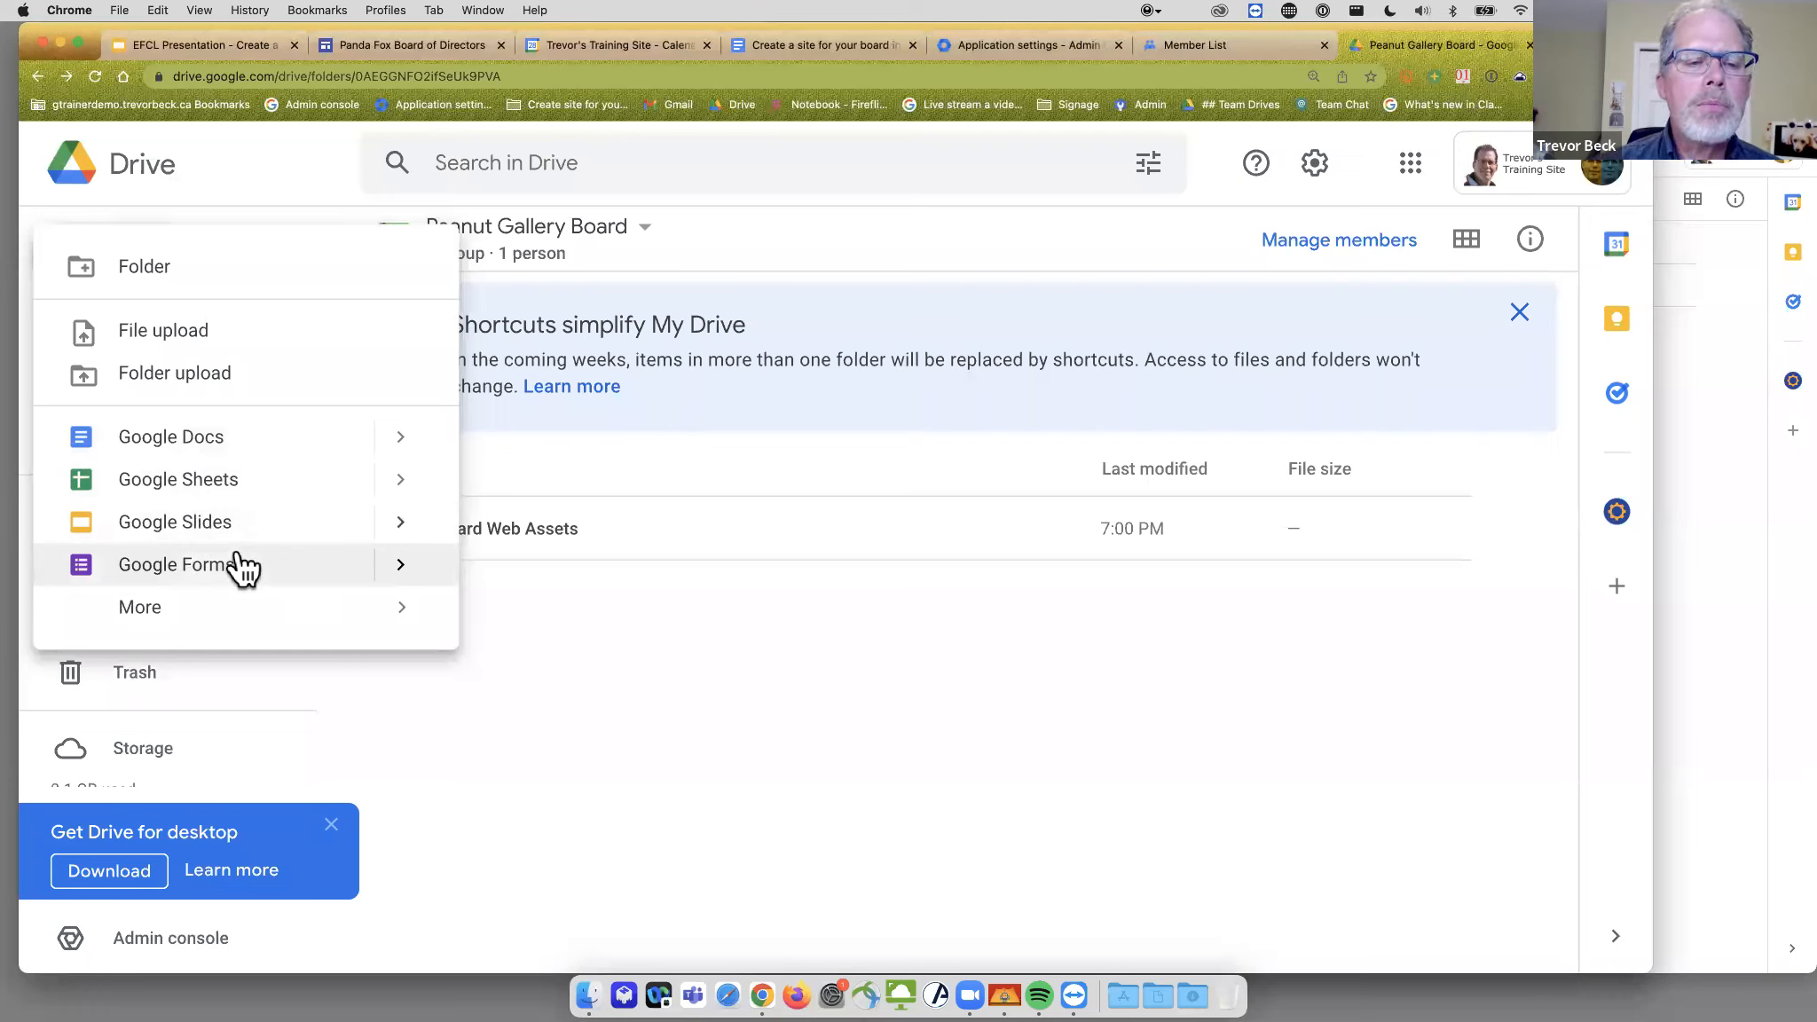
mouse_move(271, 616)
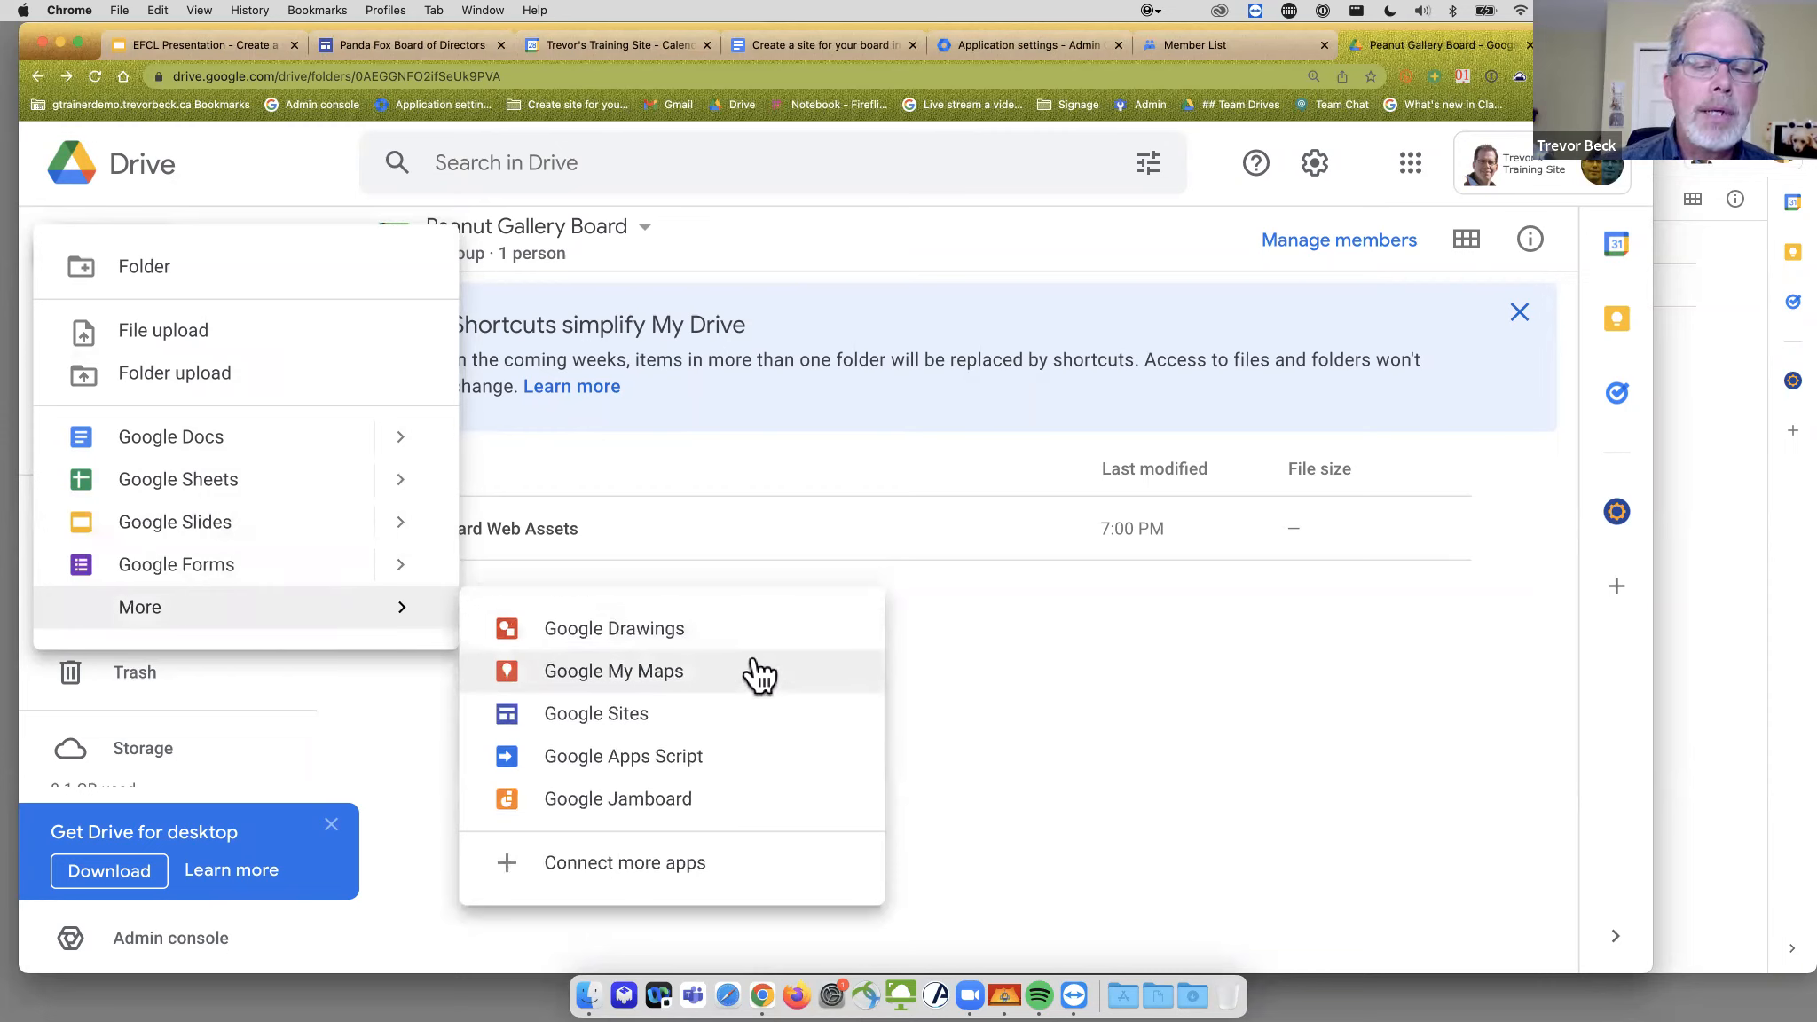
click(598, 713)
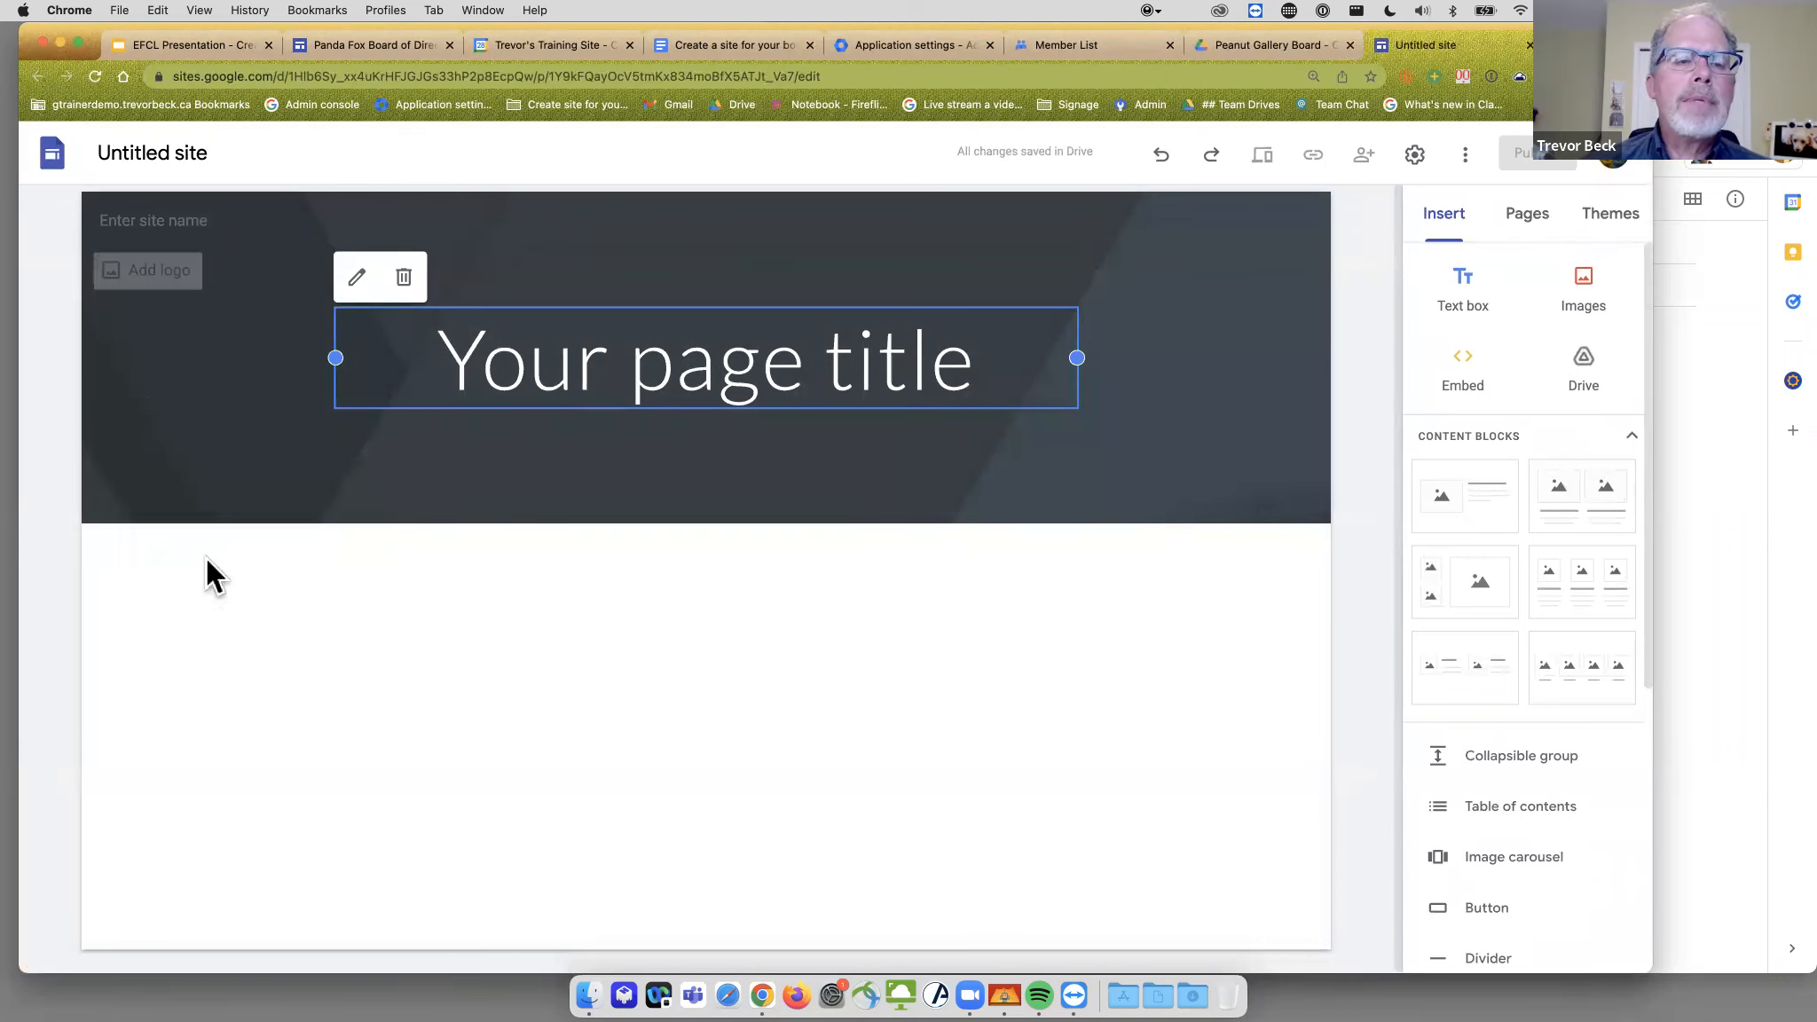
- Try the Vision theme, then apply the Impression theme to the untitled site
click(1595, 221)
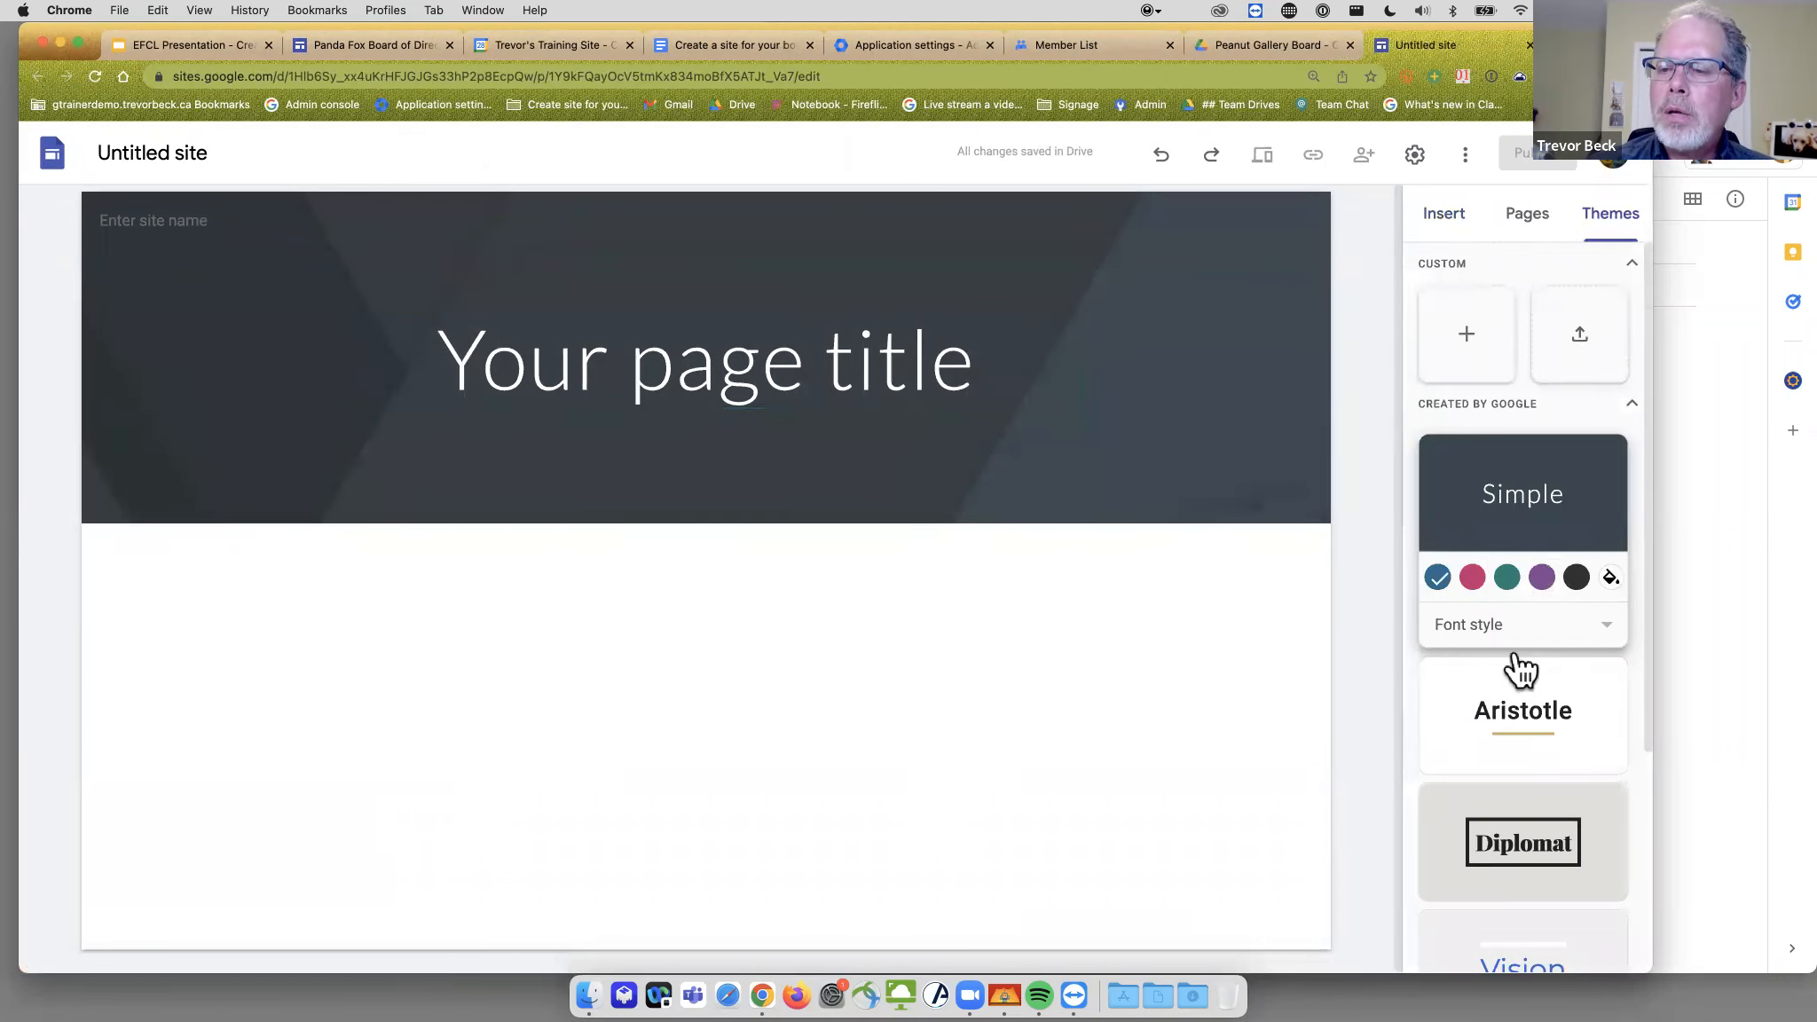
scroll(1513, 677, down, 5)
scroll(1513, 677, up, 5)
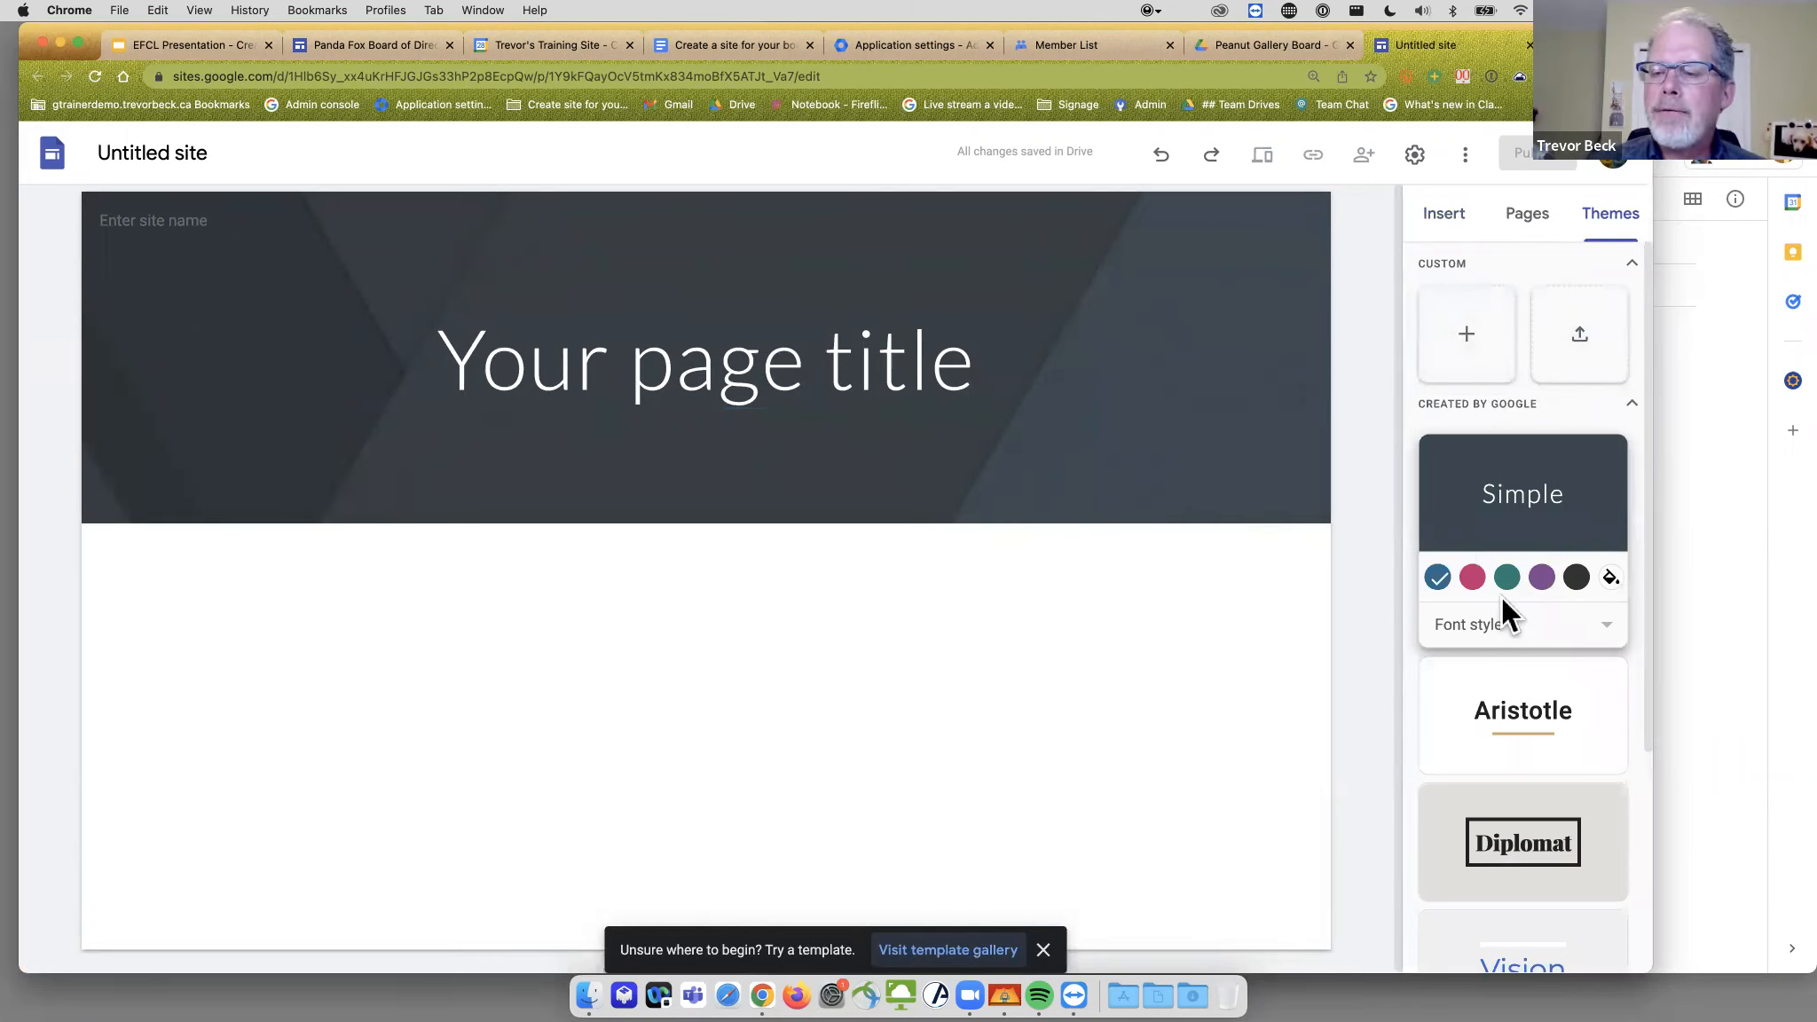
scroll(1502, 599, down, 3)
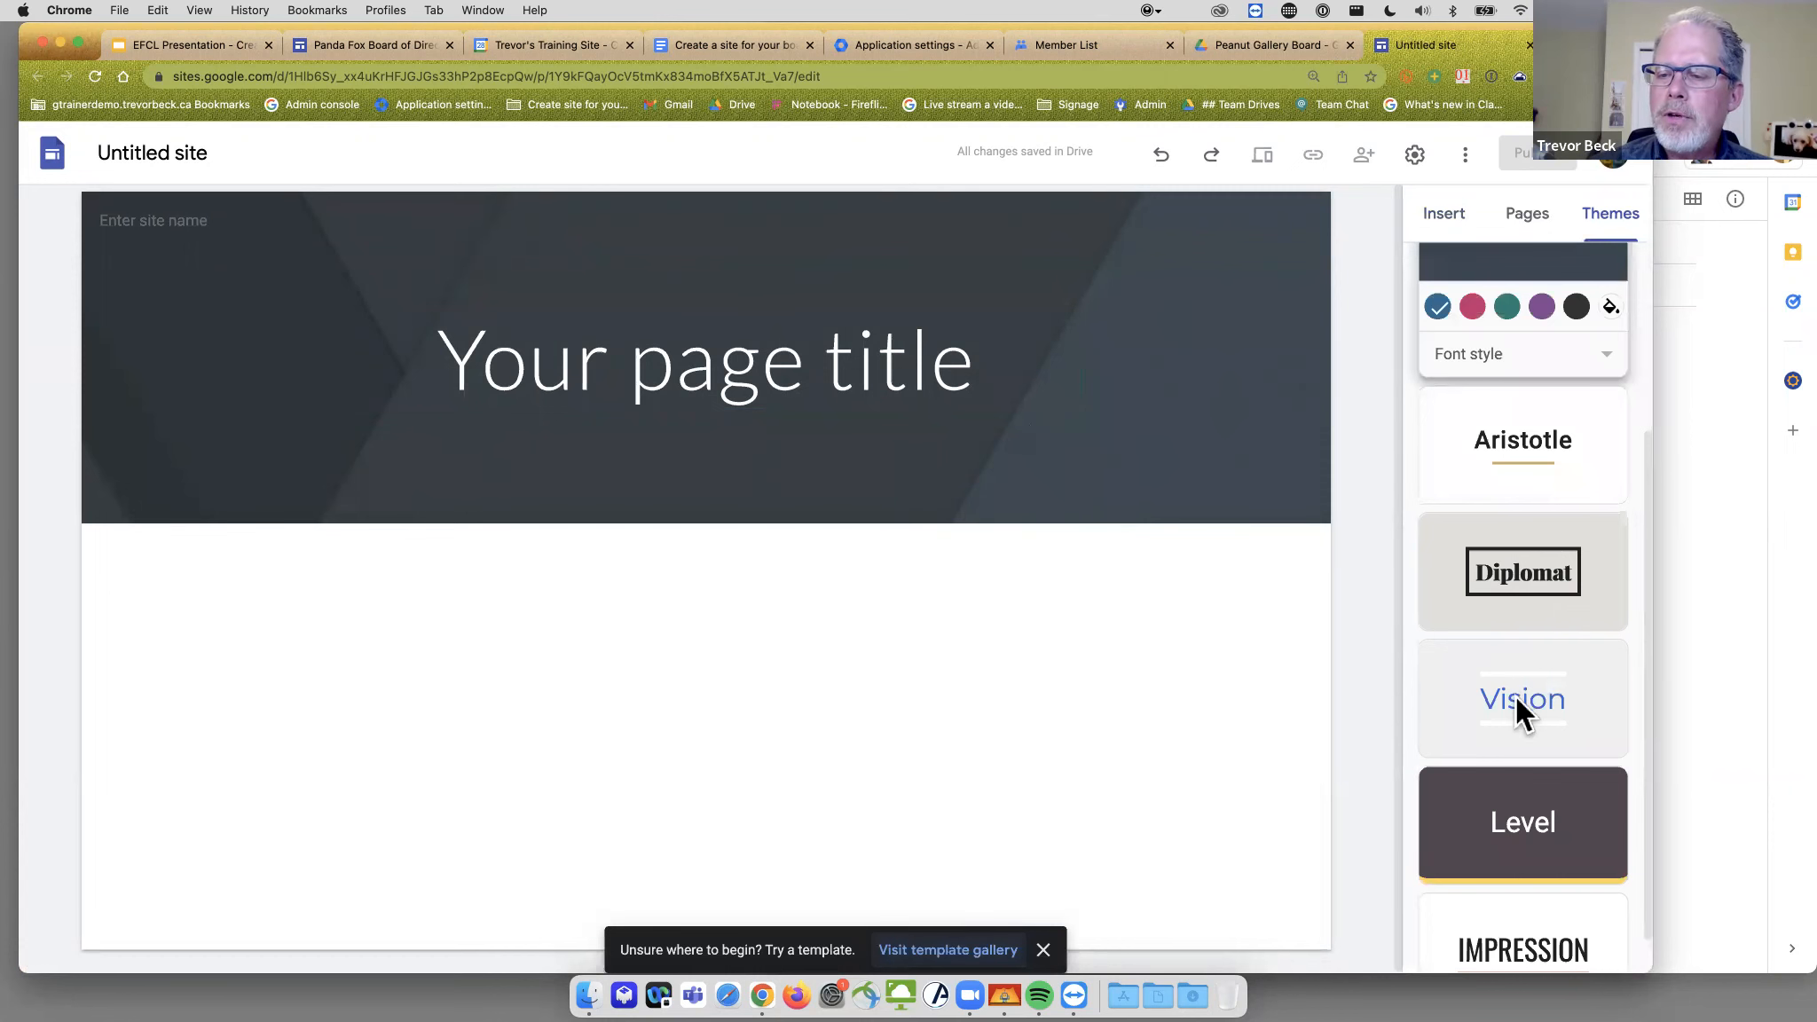
click(1517, 698)
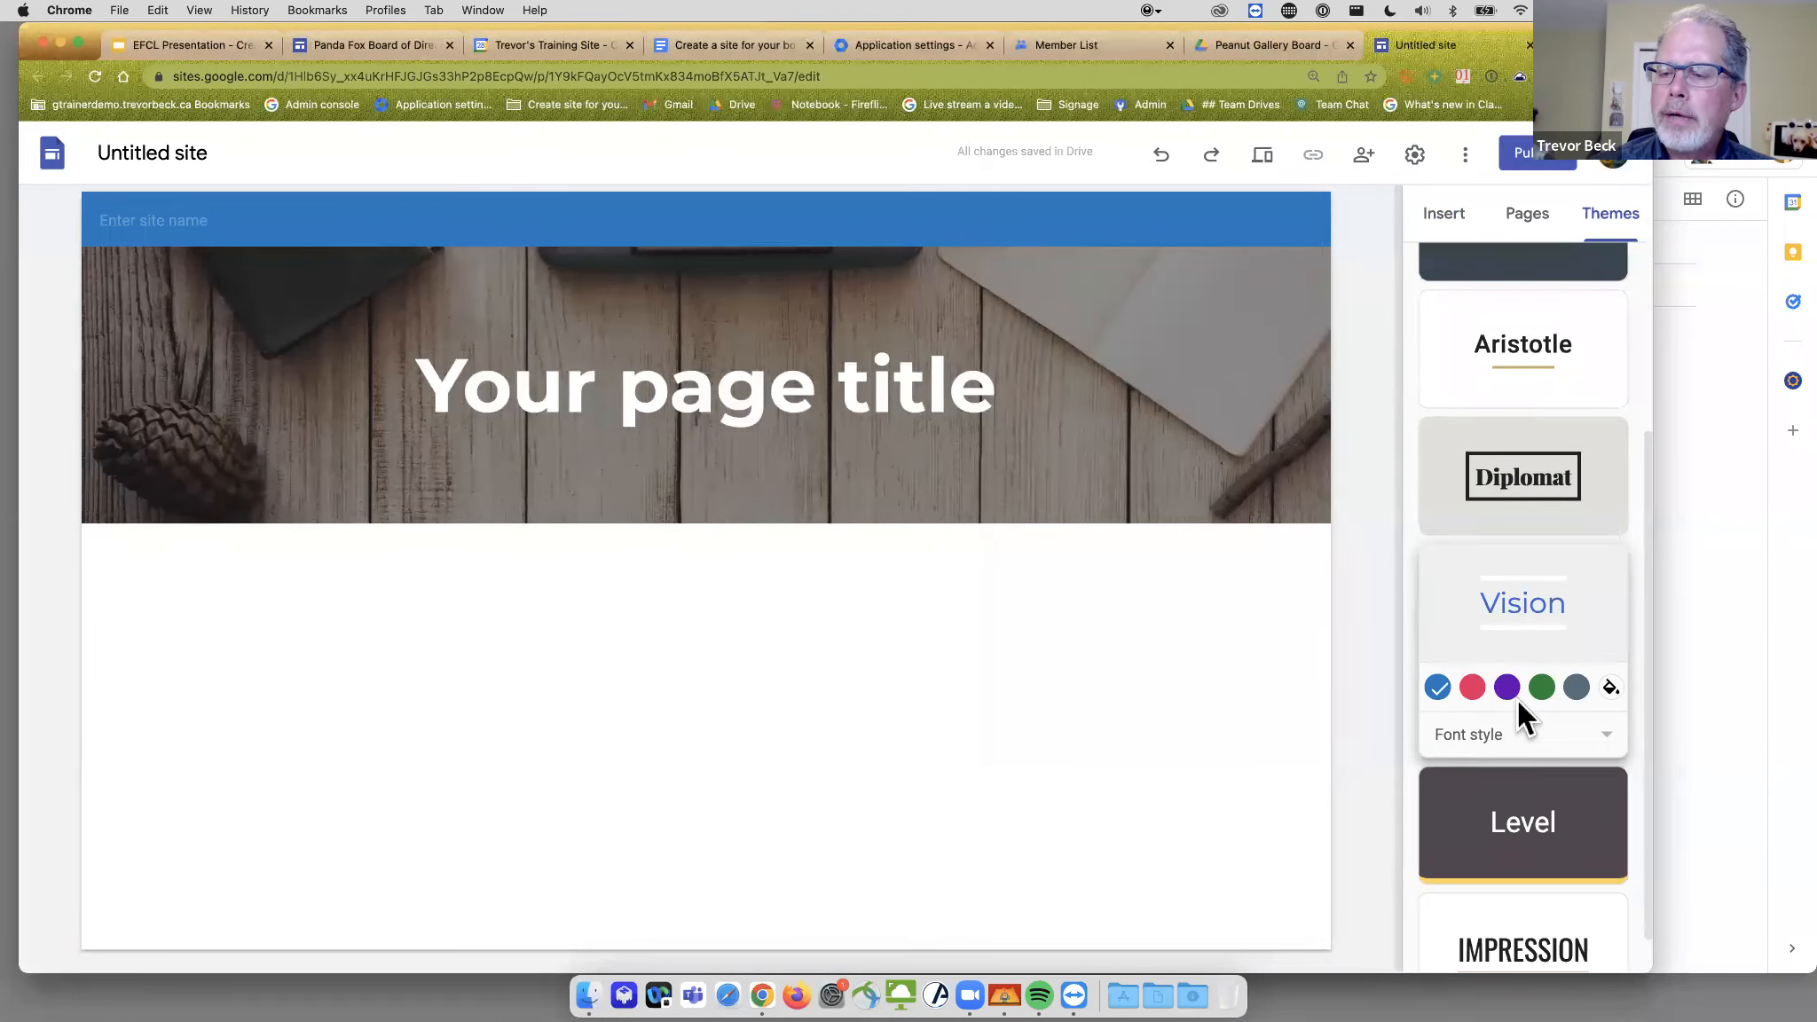
scroll(1518, 700, down, 1)
click(1517, 883)
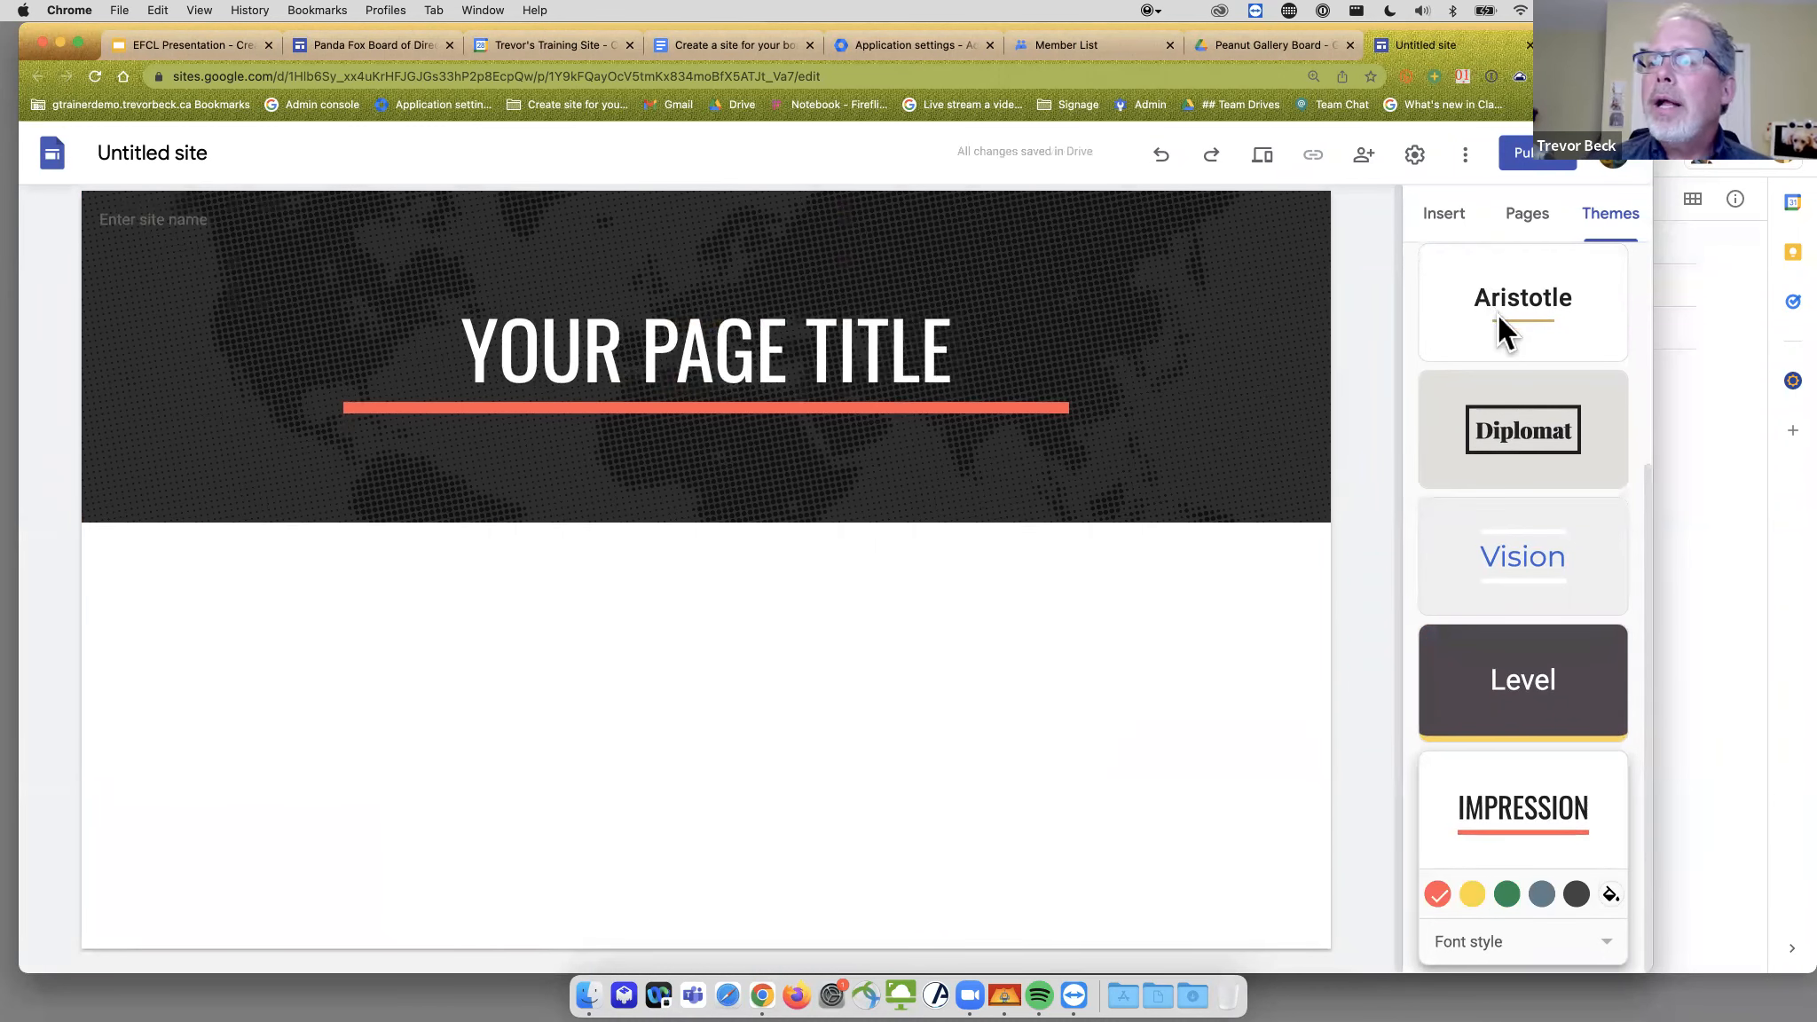
click(1445, 217)
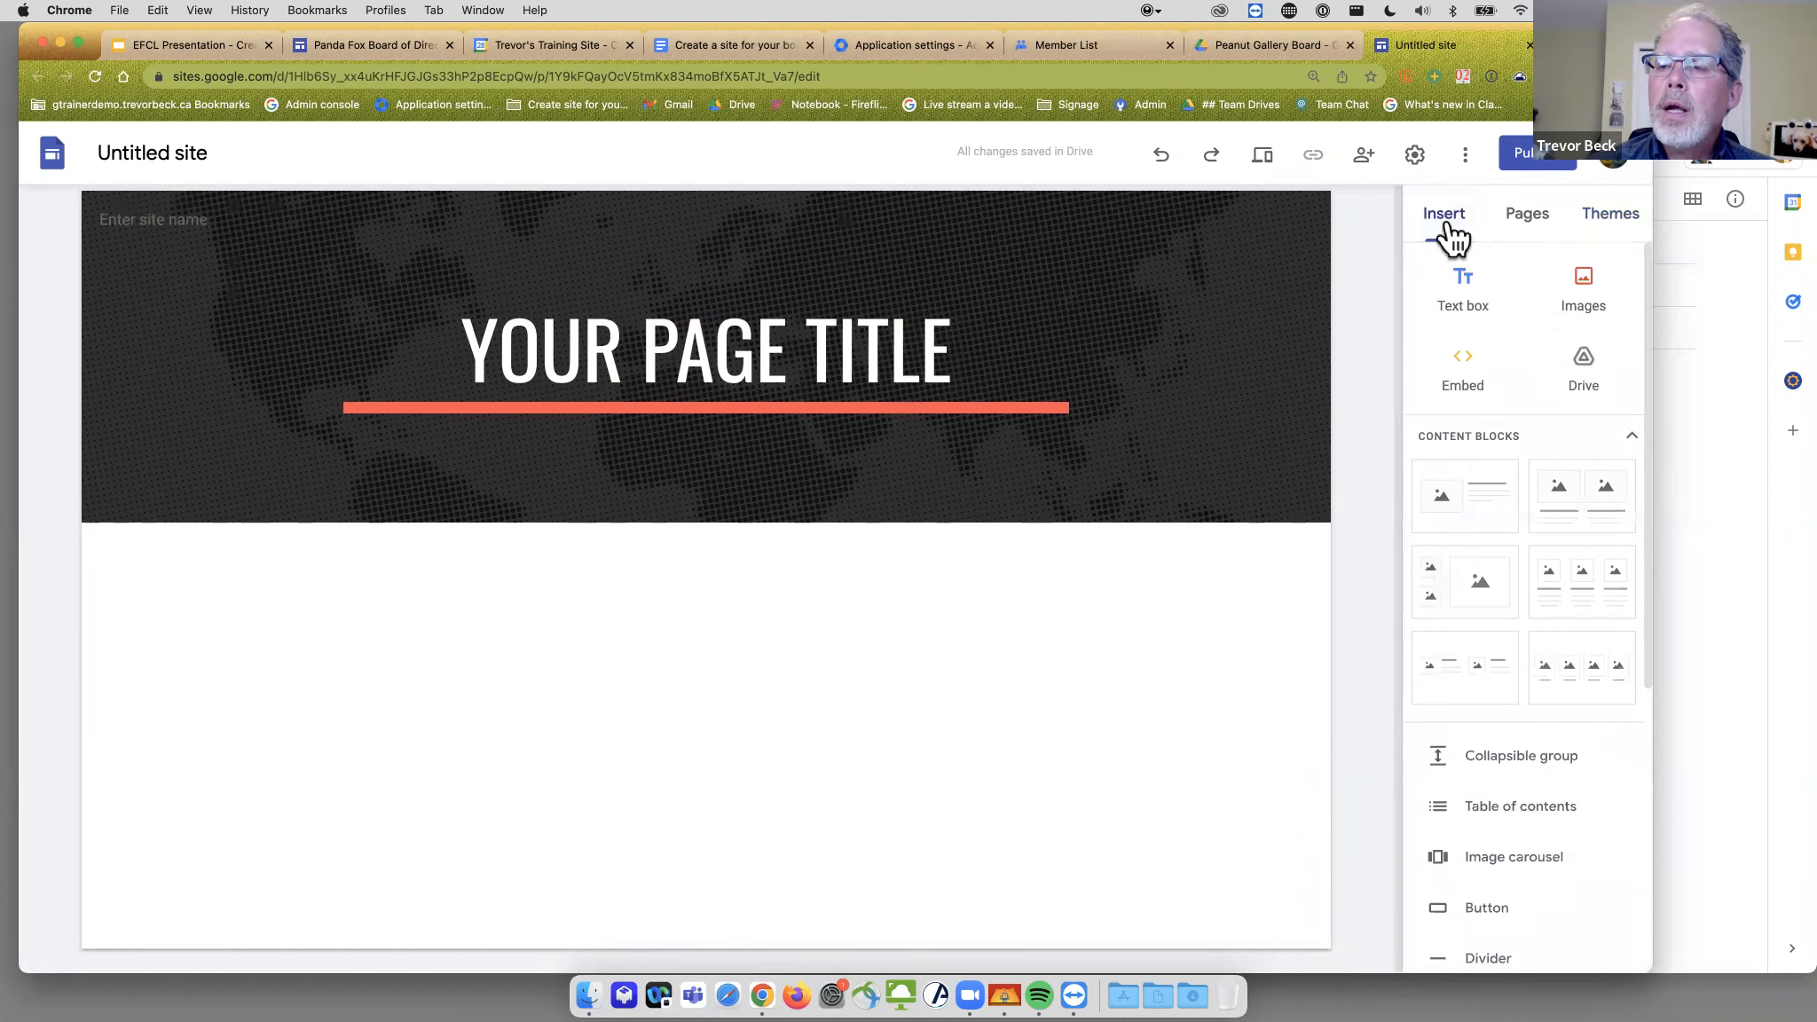
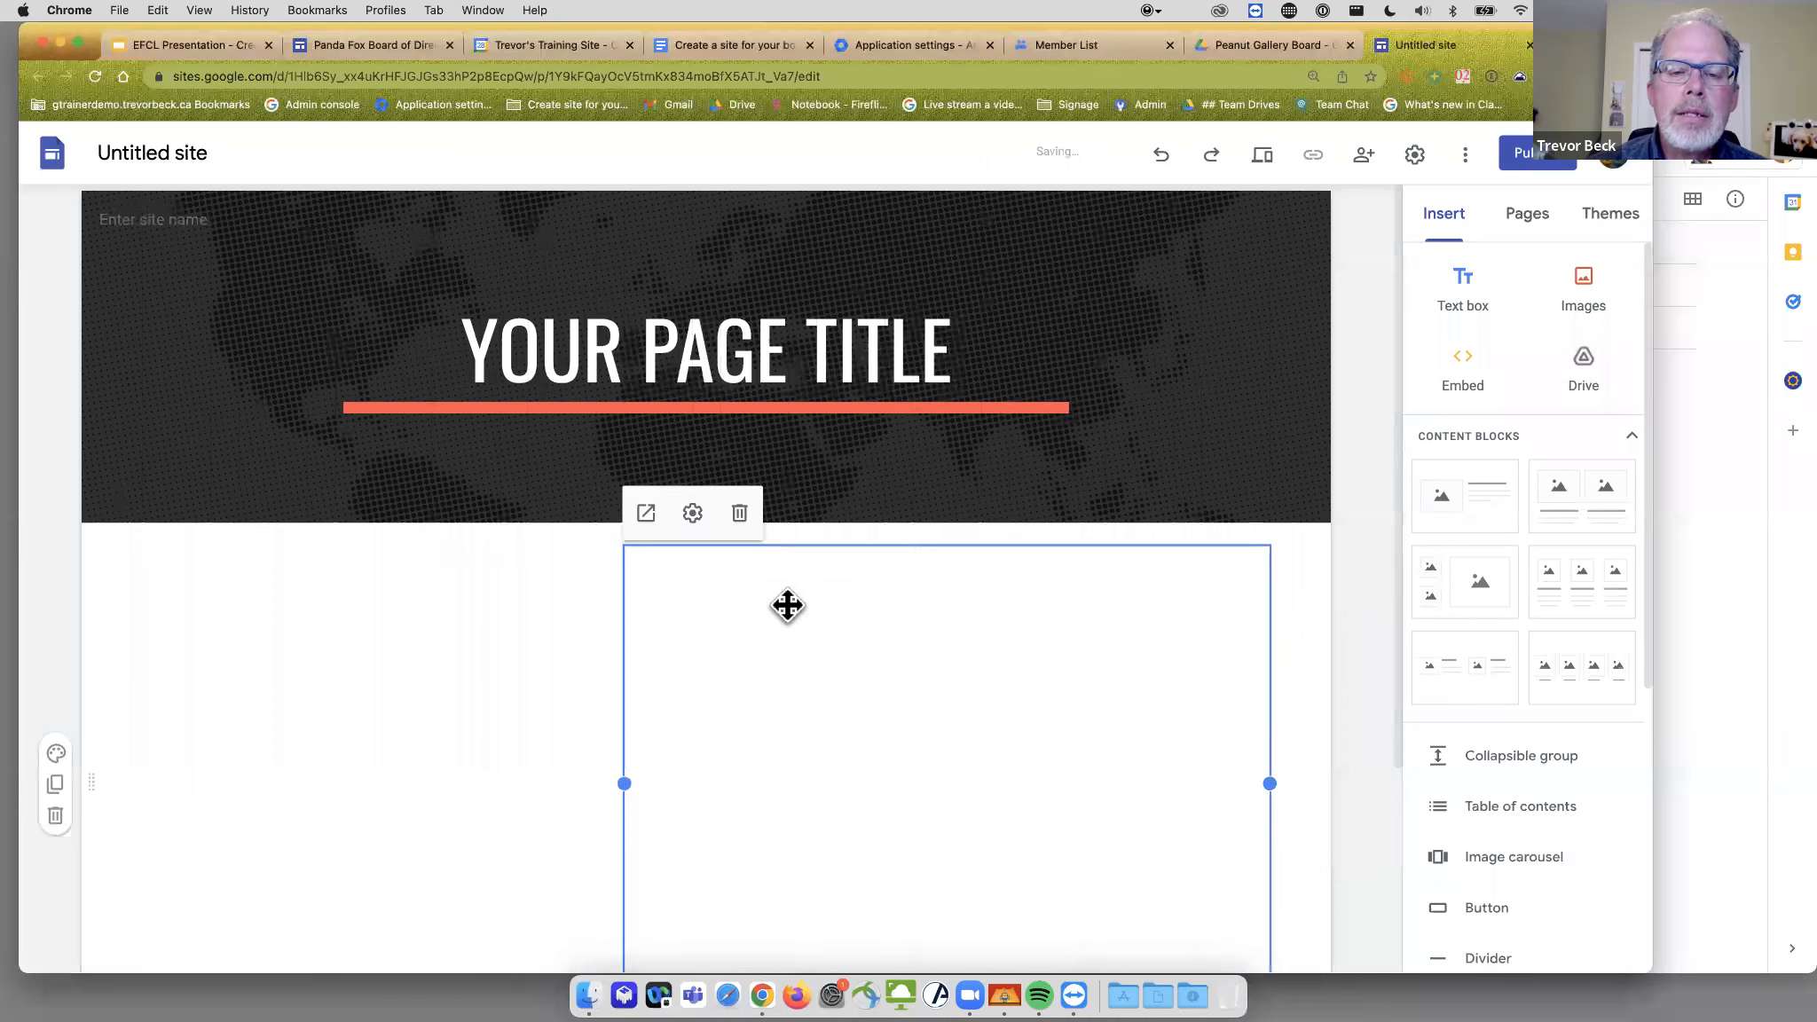
- Drop the Drive file list showing Agenda/Minutes and Policies into the page's first section
click(545, 693)
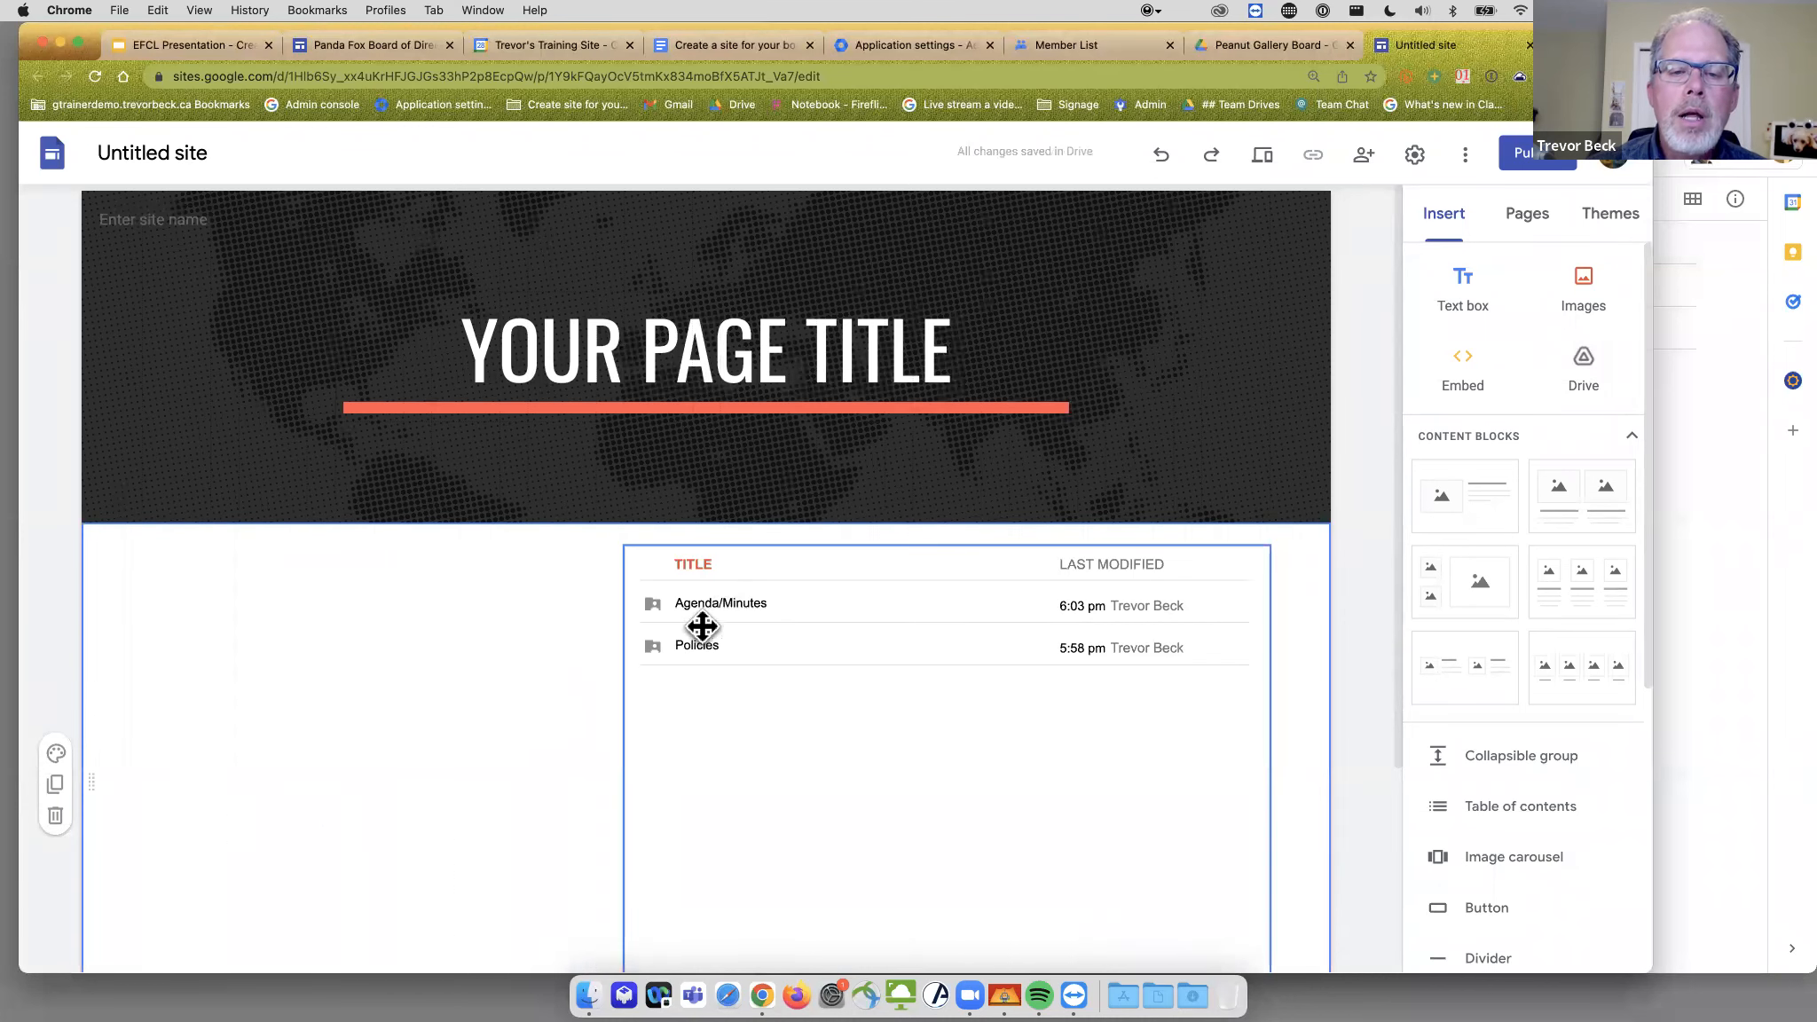
click(1247, 39)
- Create a blank Google Doc from inside the Board Web Assets folder
double_click(513, 531)
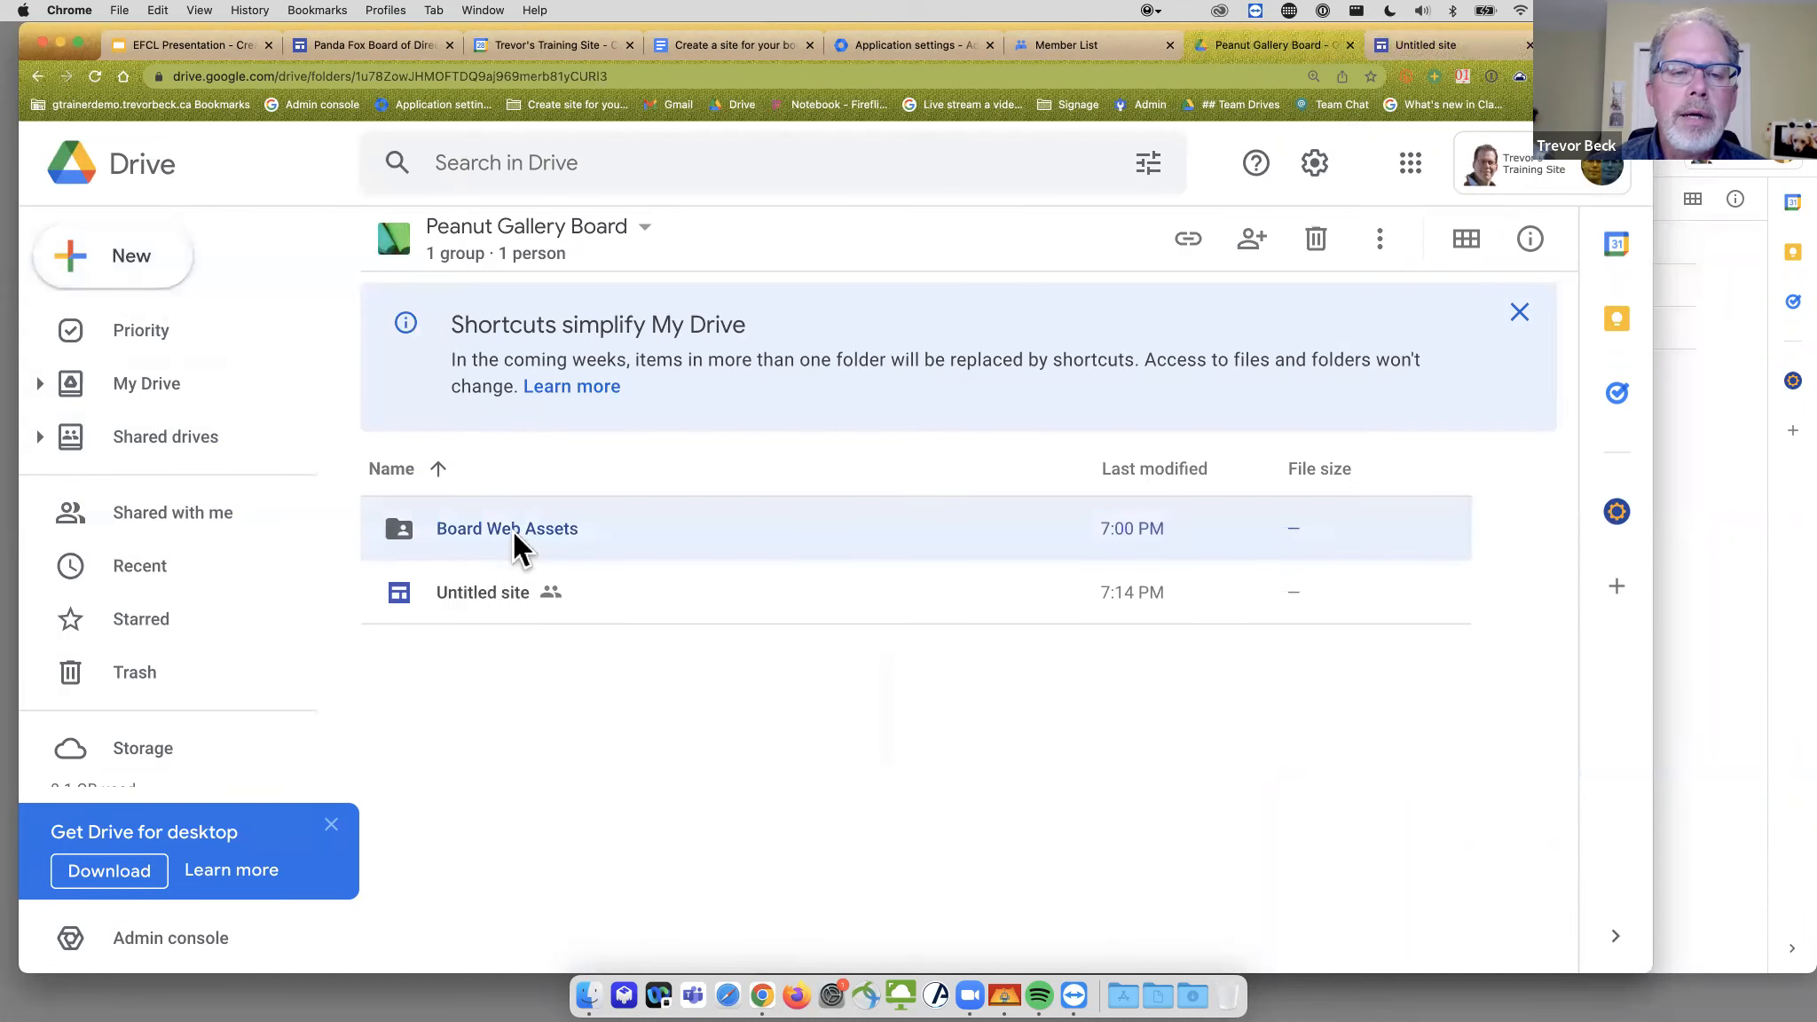
click(127, 262)
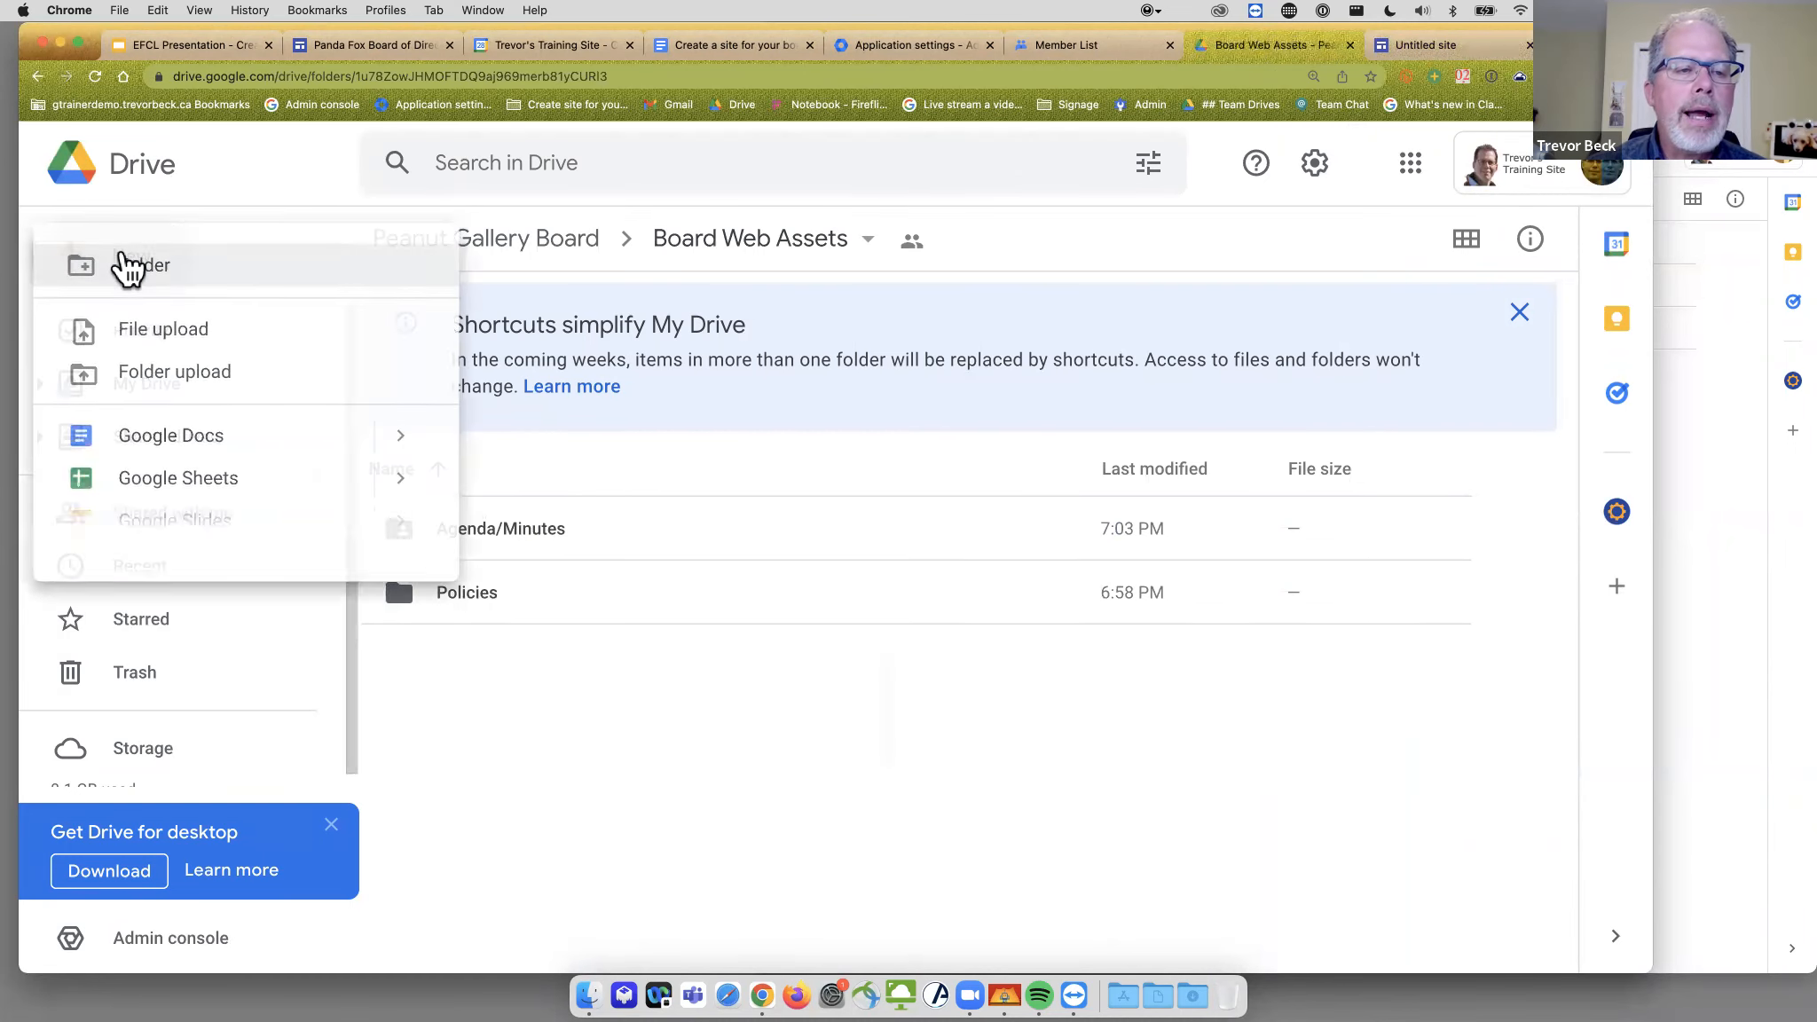
click(153, 444)
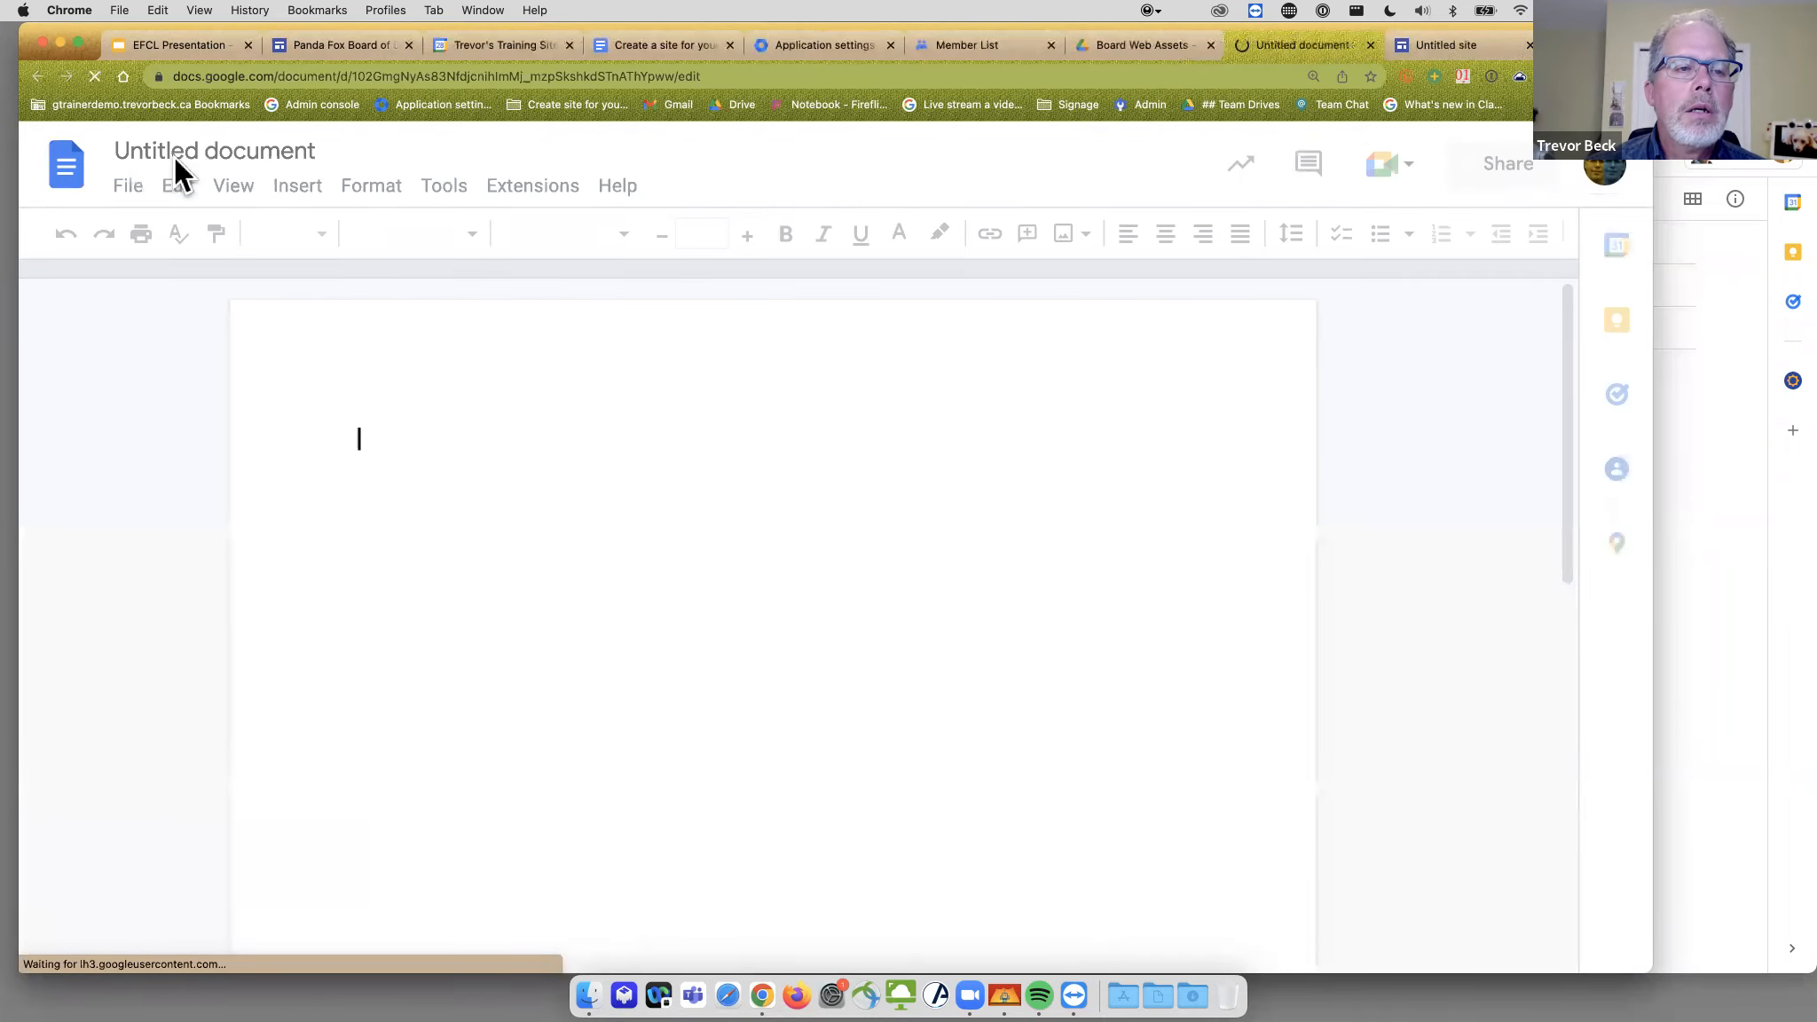
- Rename the untitled document to 'Puppies' and close it
click(175, 153)
click(175, 153)
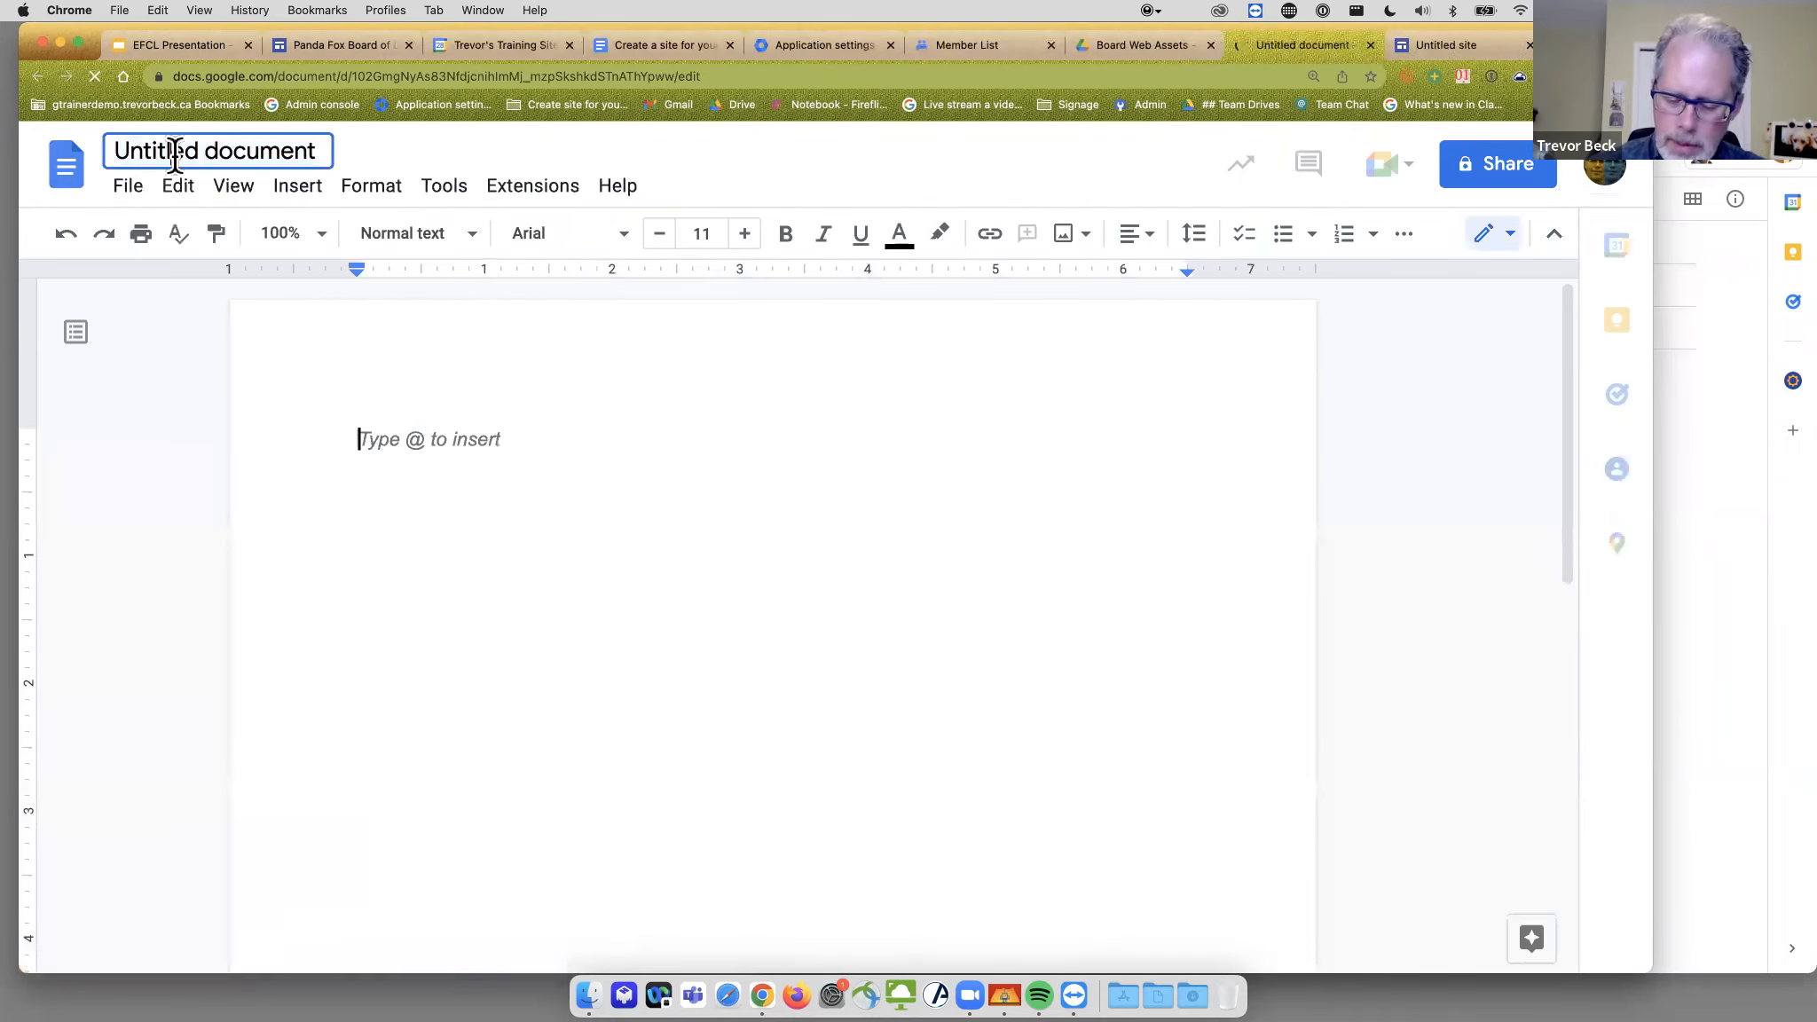
text(Py)
key(super+a)
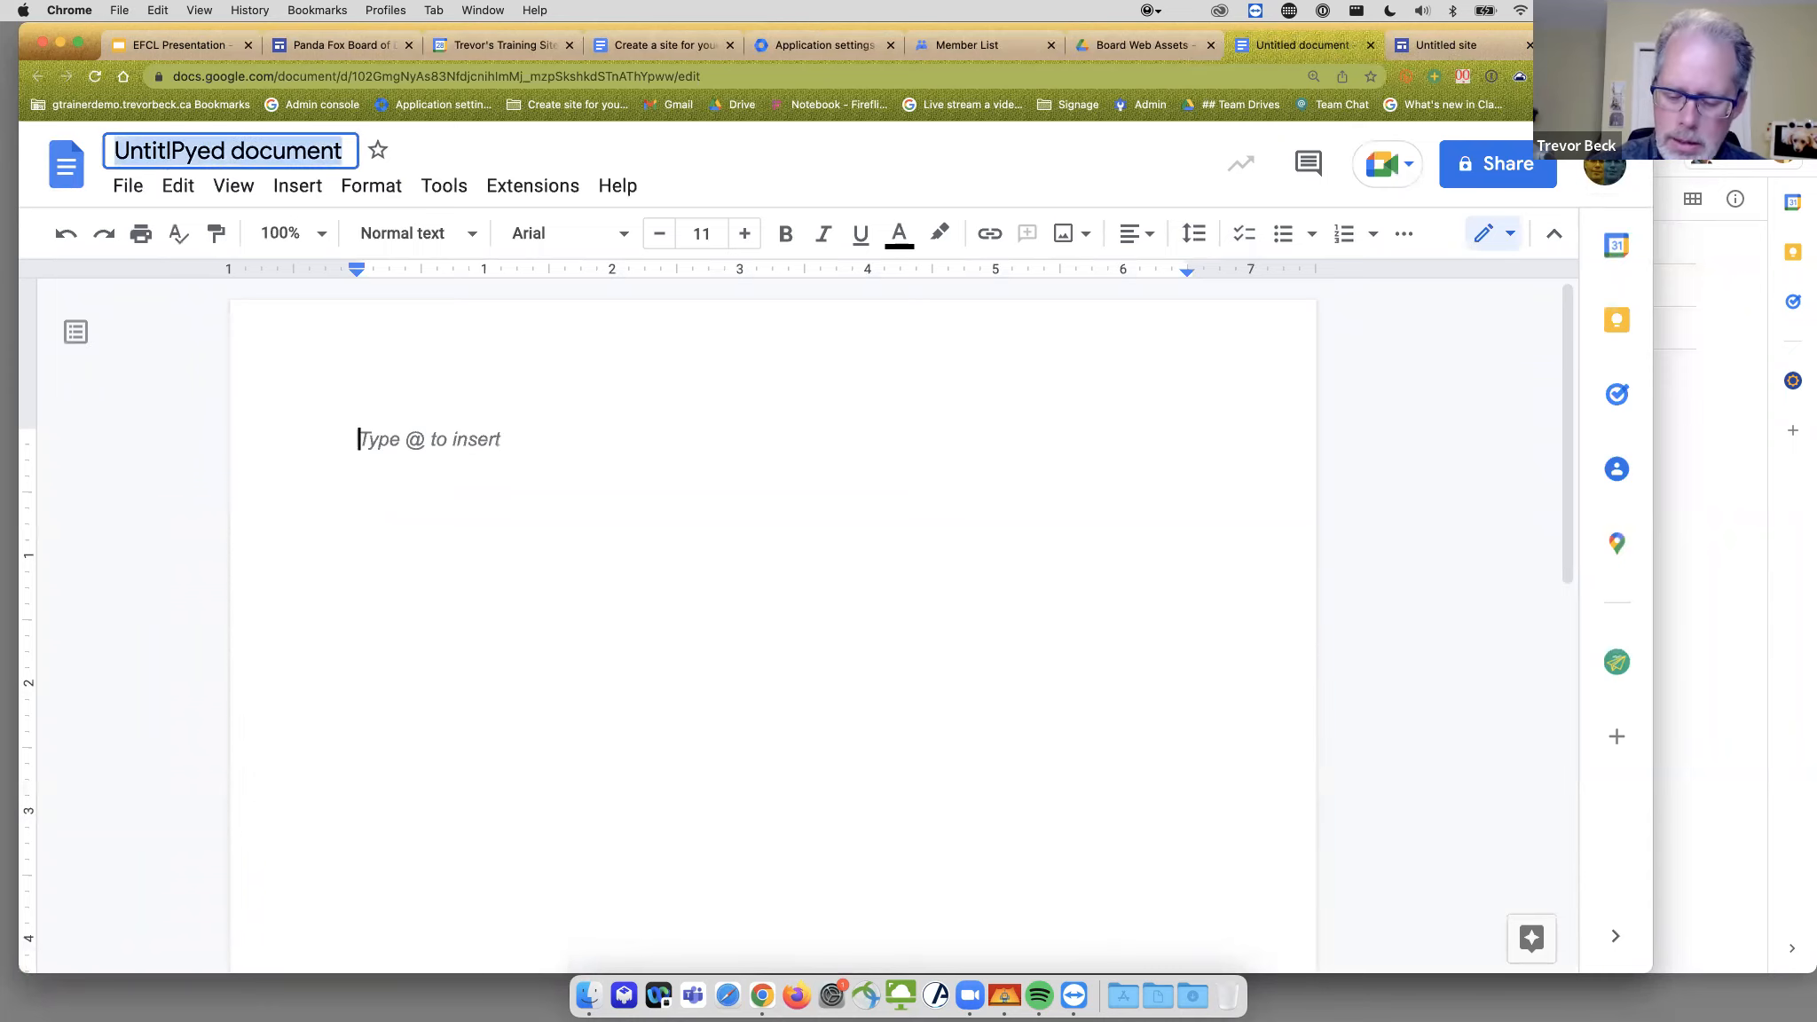
text(Puppies)
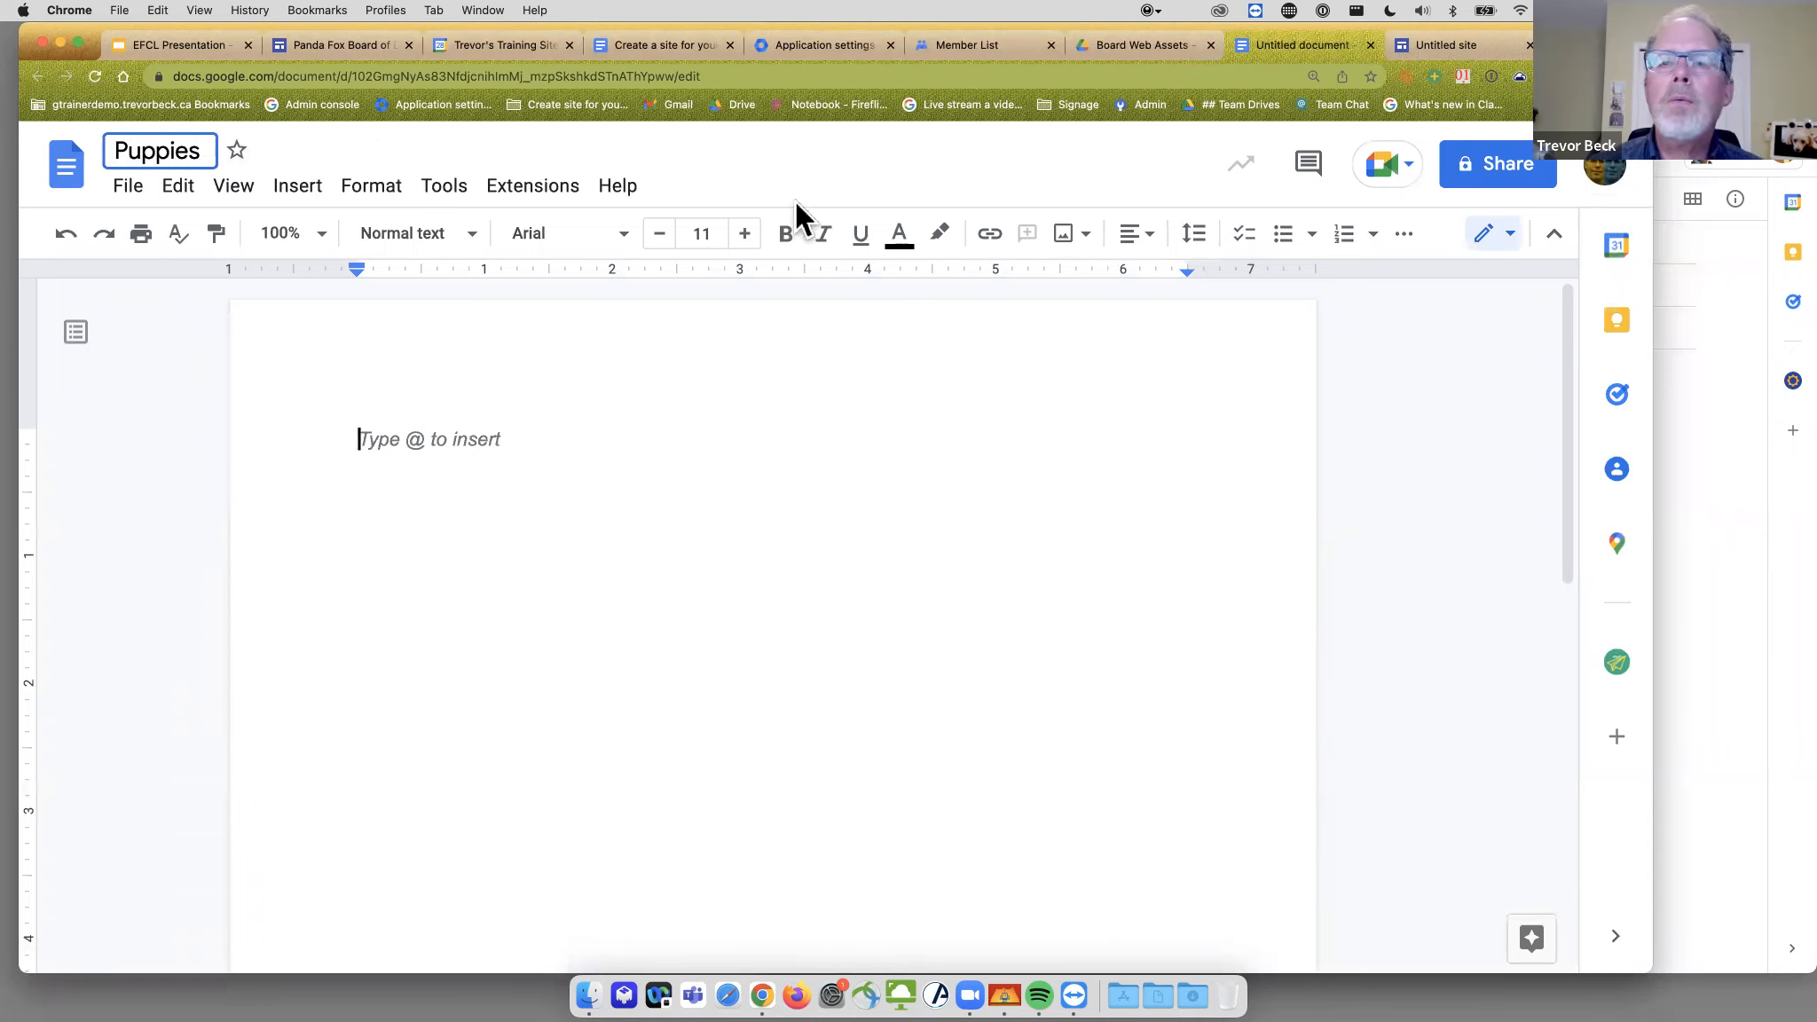
key(Return)
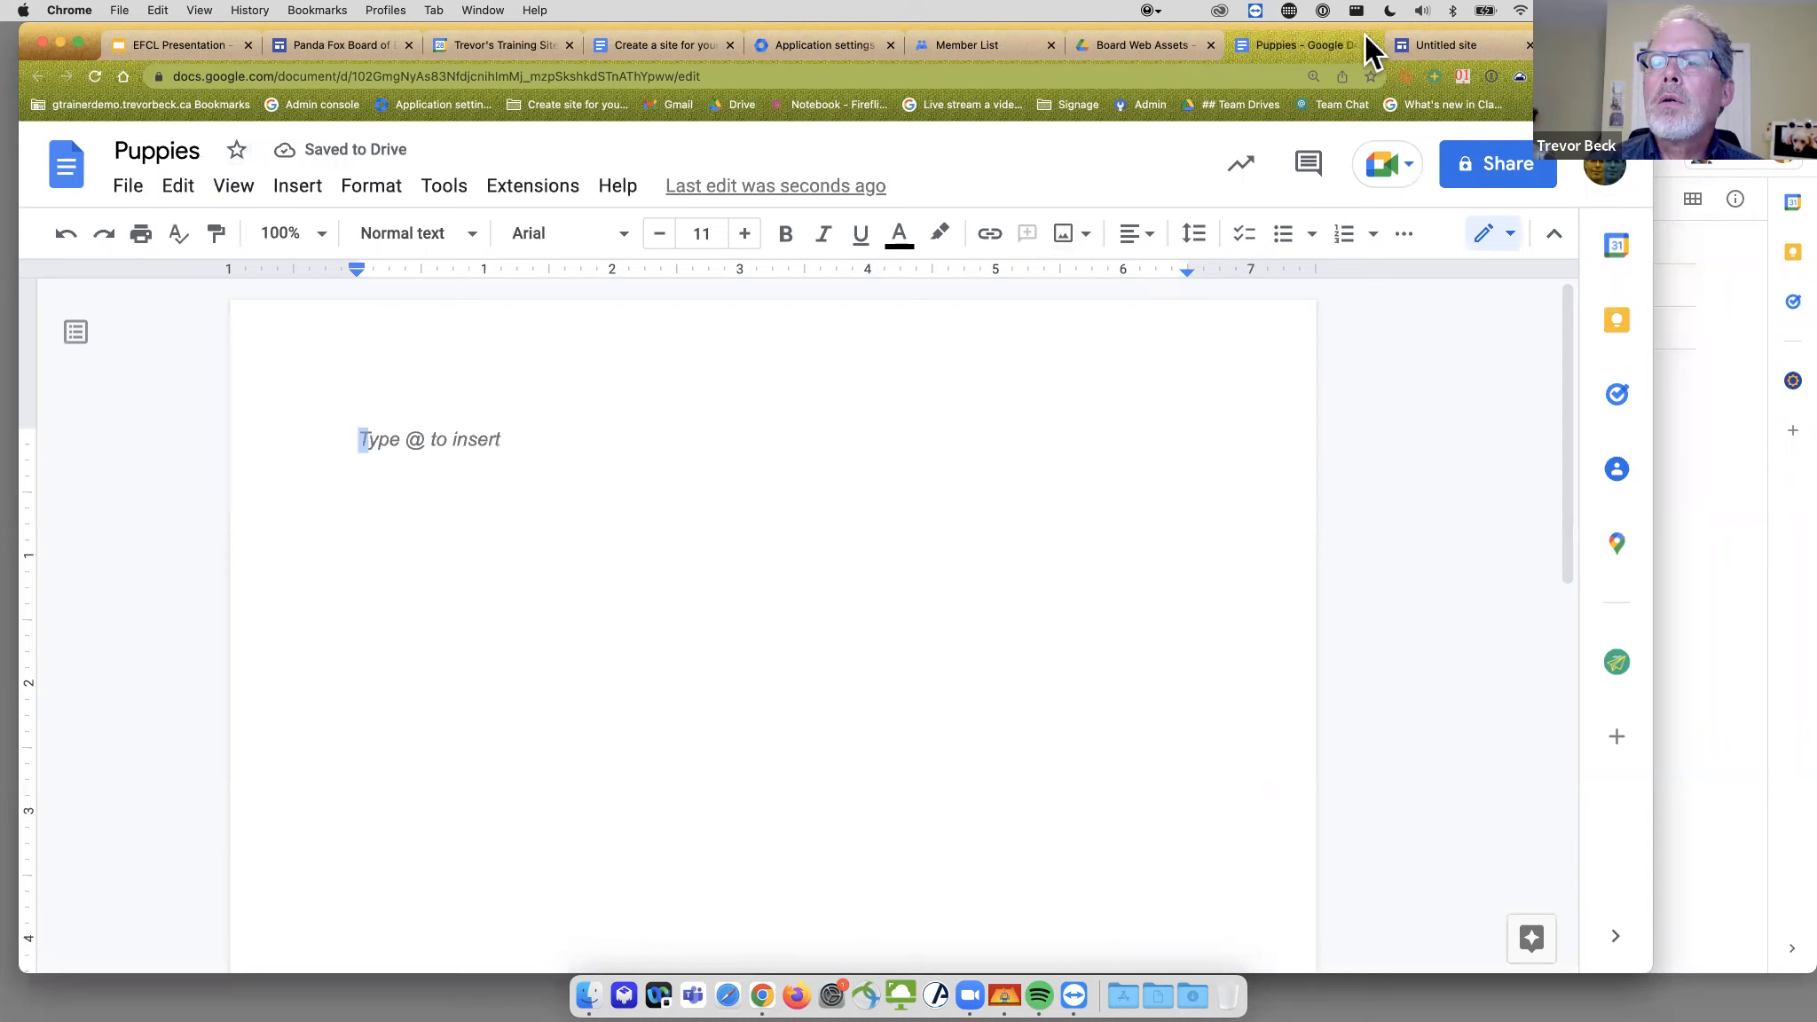
click(1371, 44)
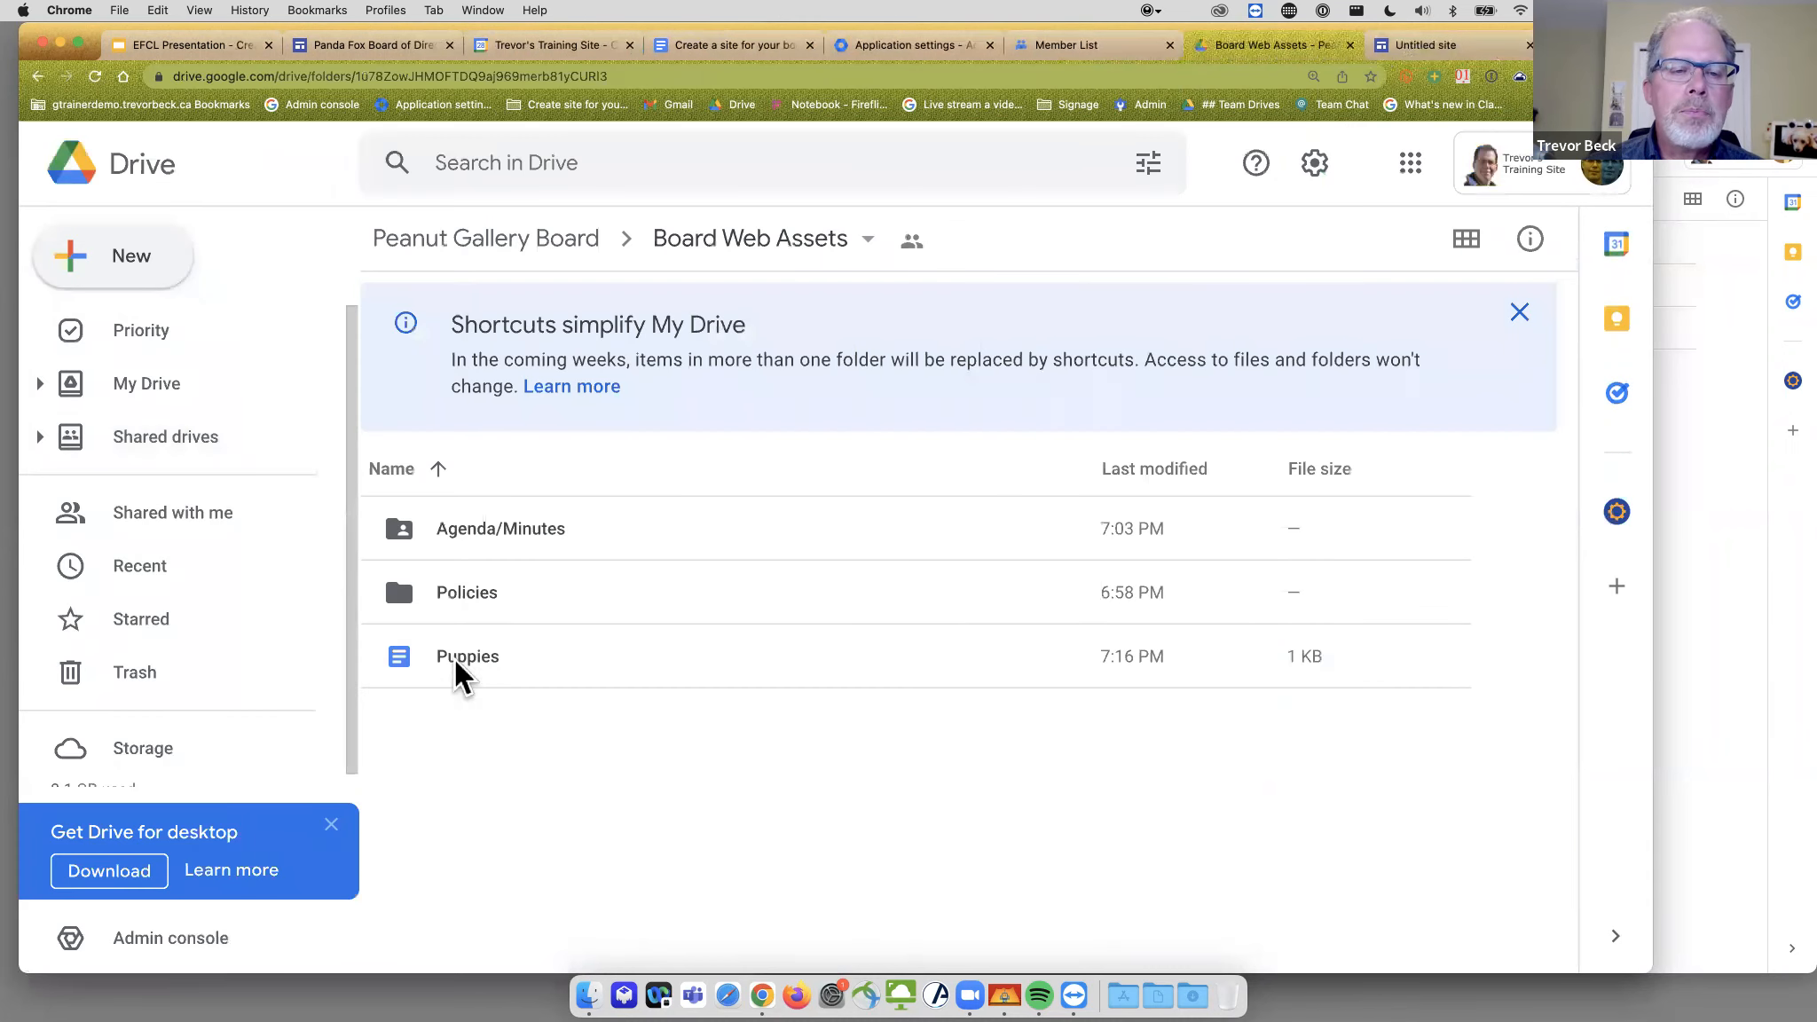
- Reload the site editor so the embedded file list includes Puppies
click(1435, 52)
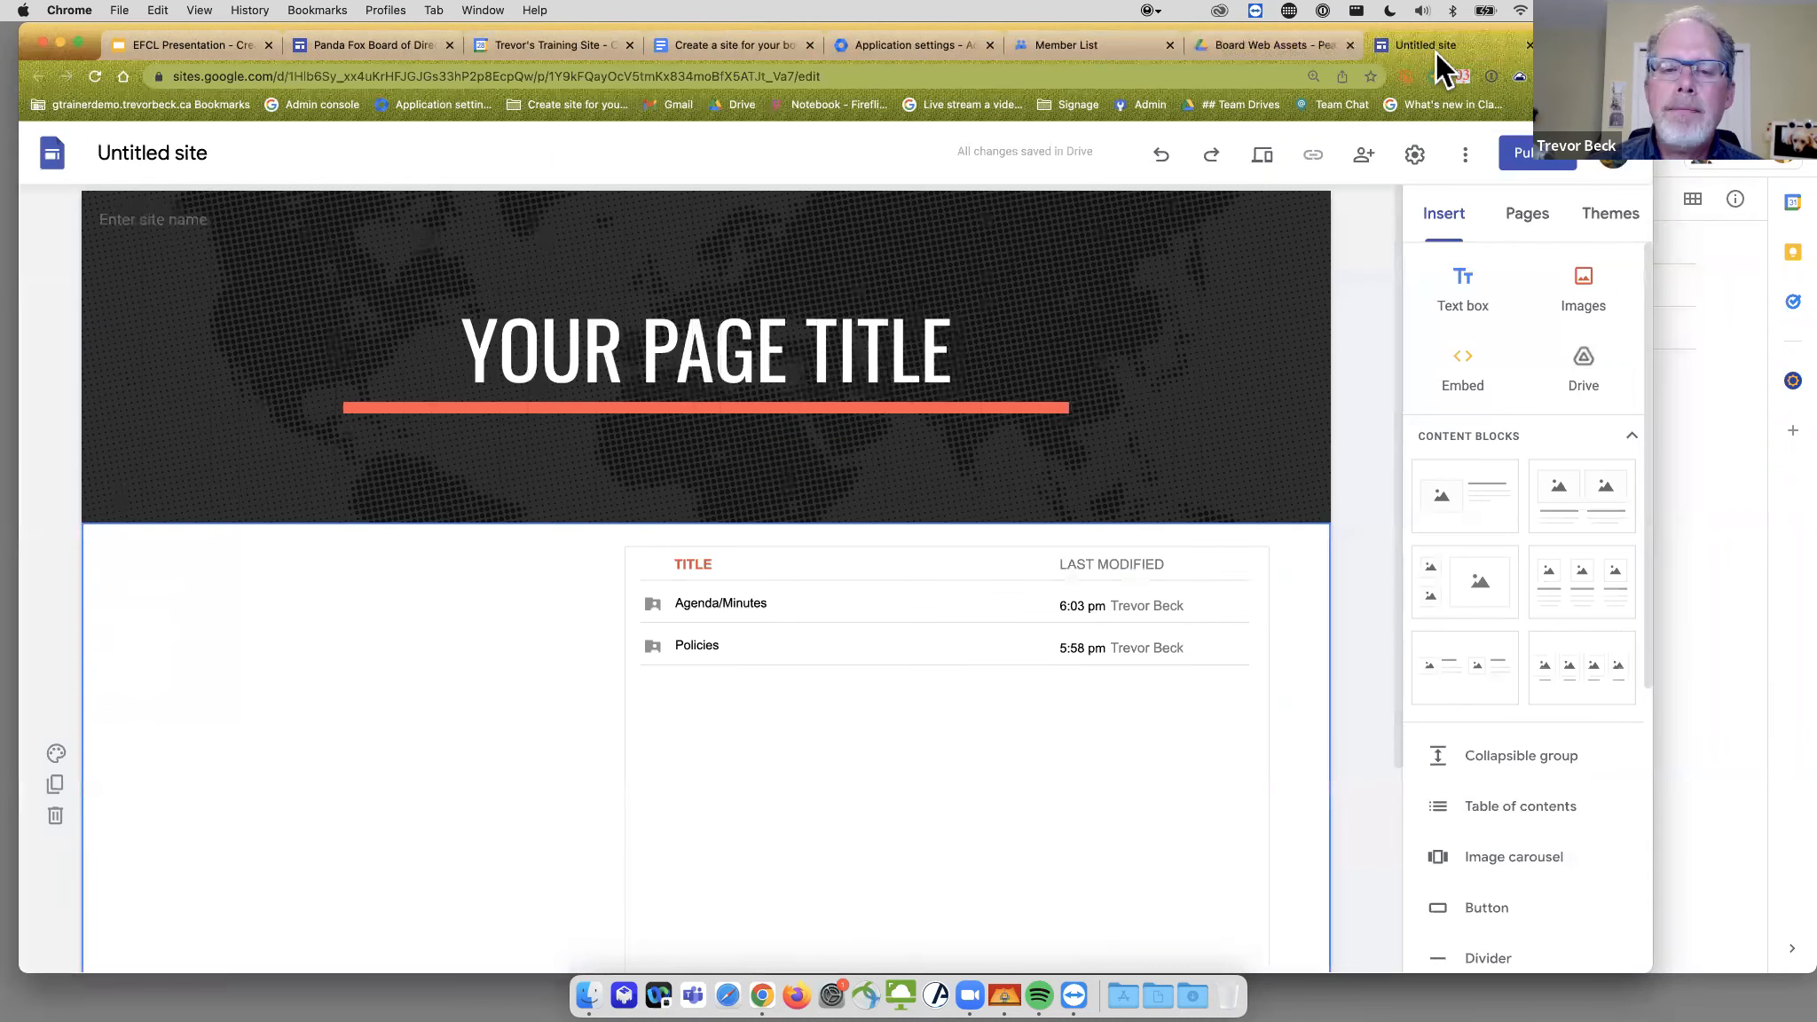
click(98, 76)
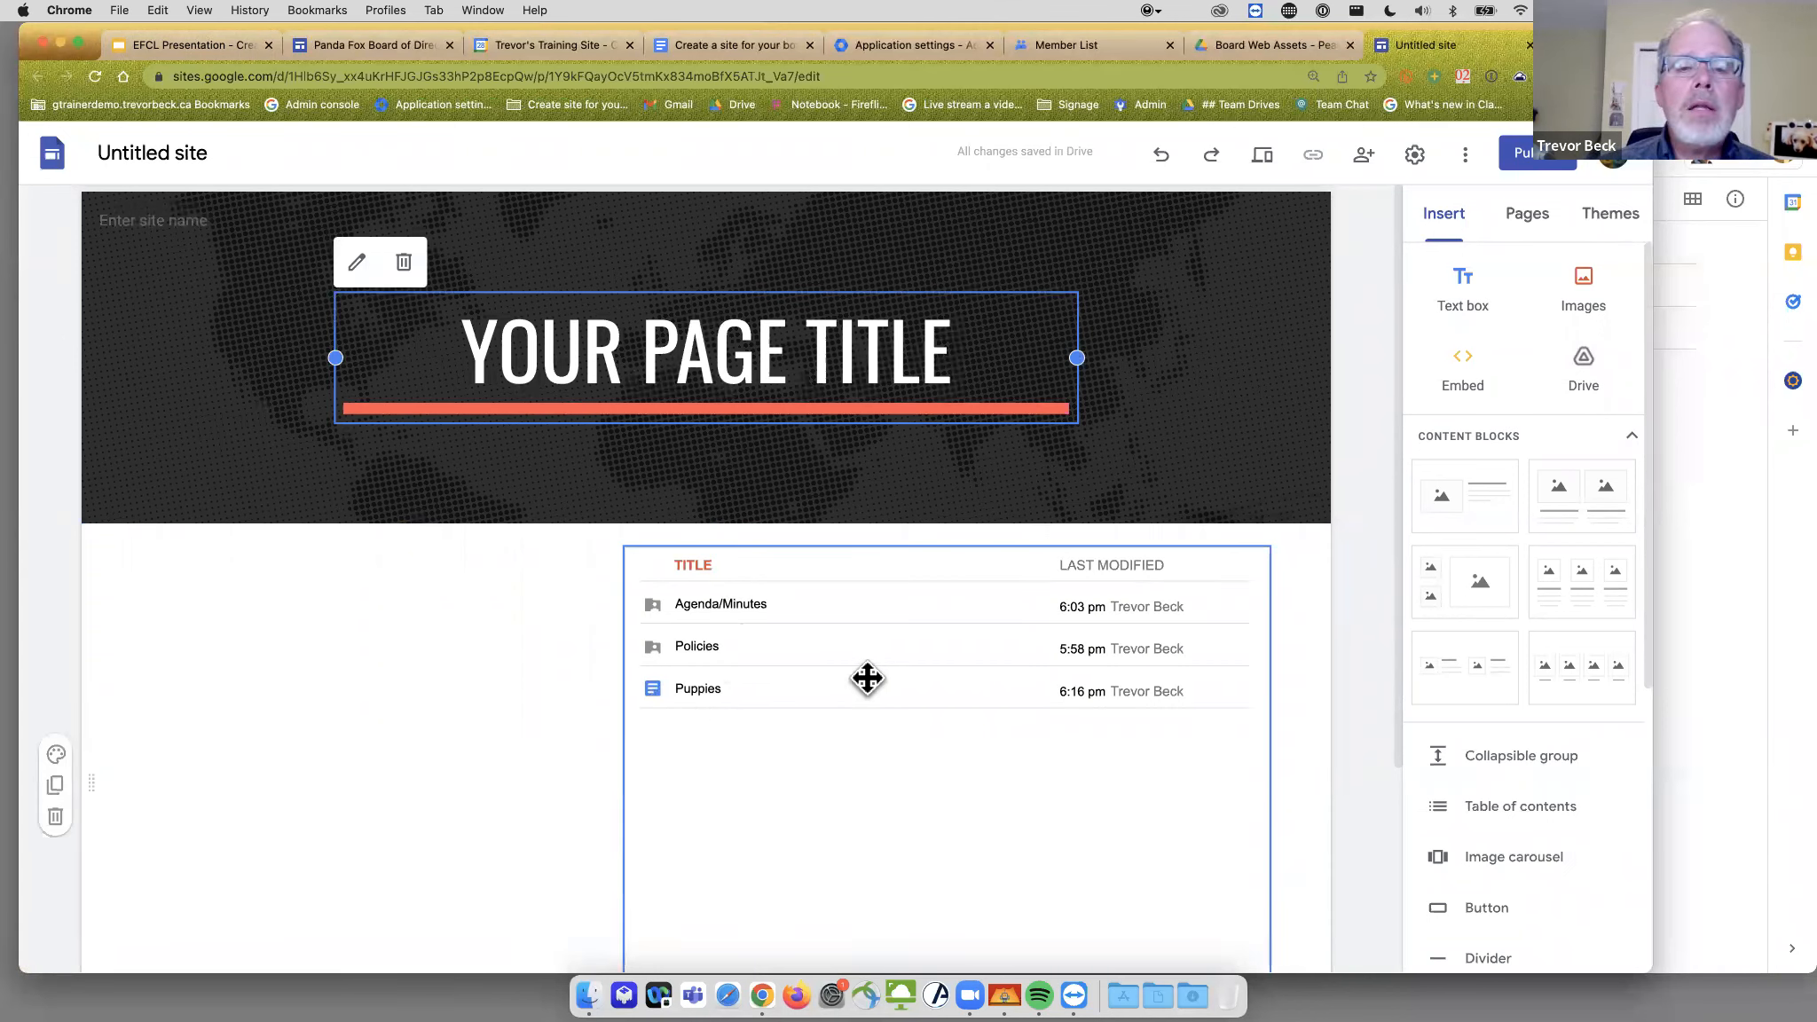
click(1167, 686)
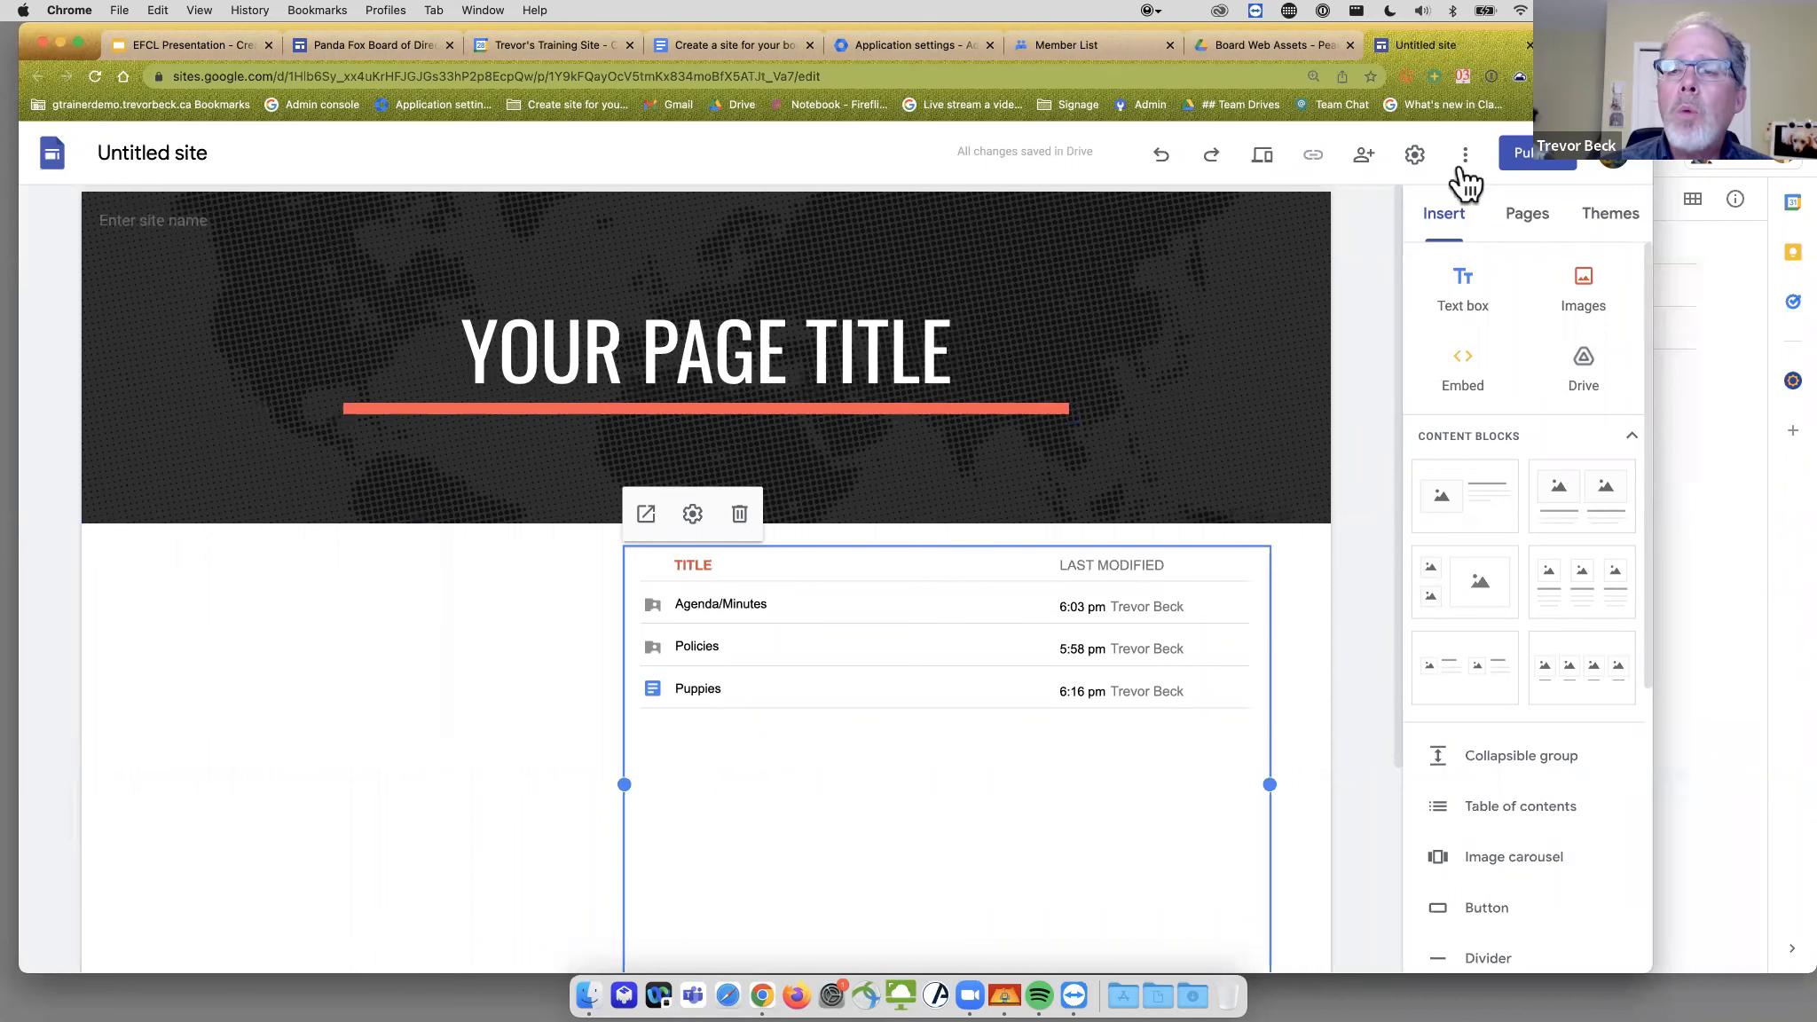
scroll(435, 734, down, 3)
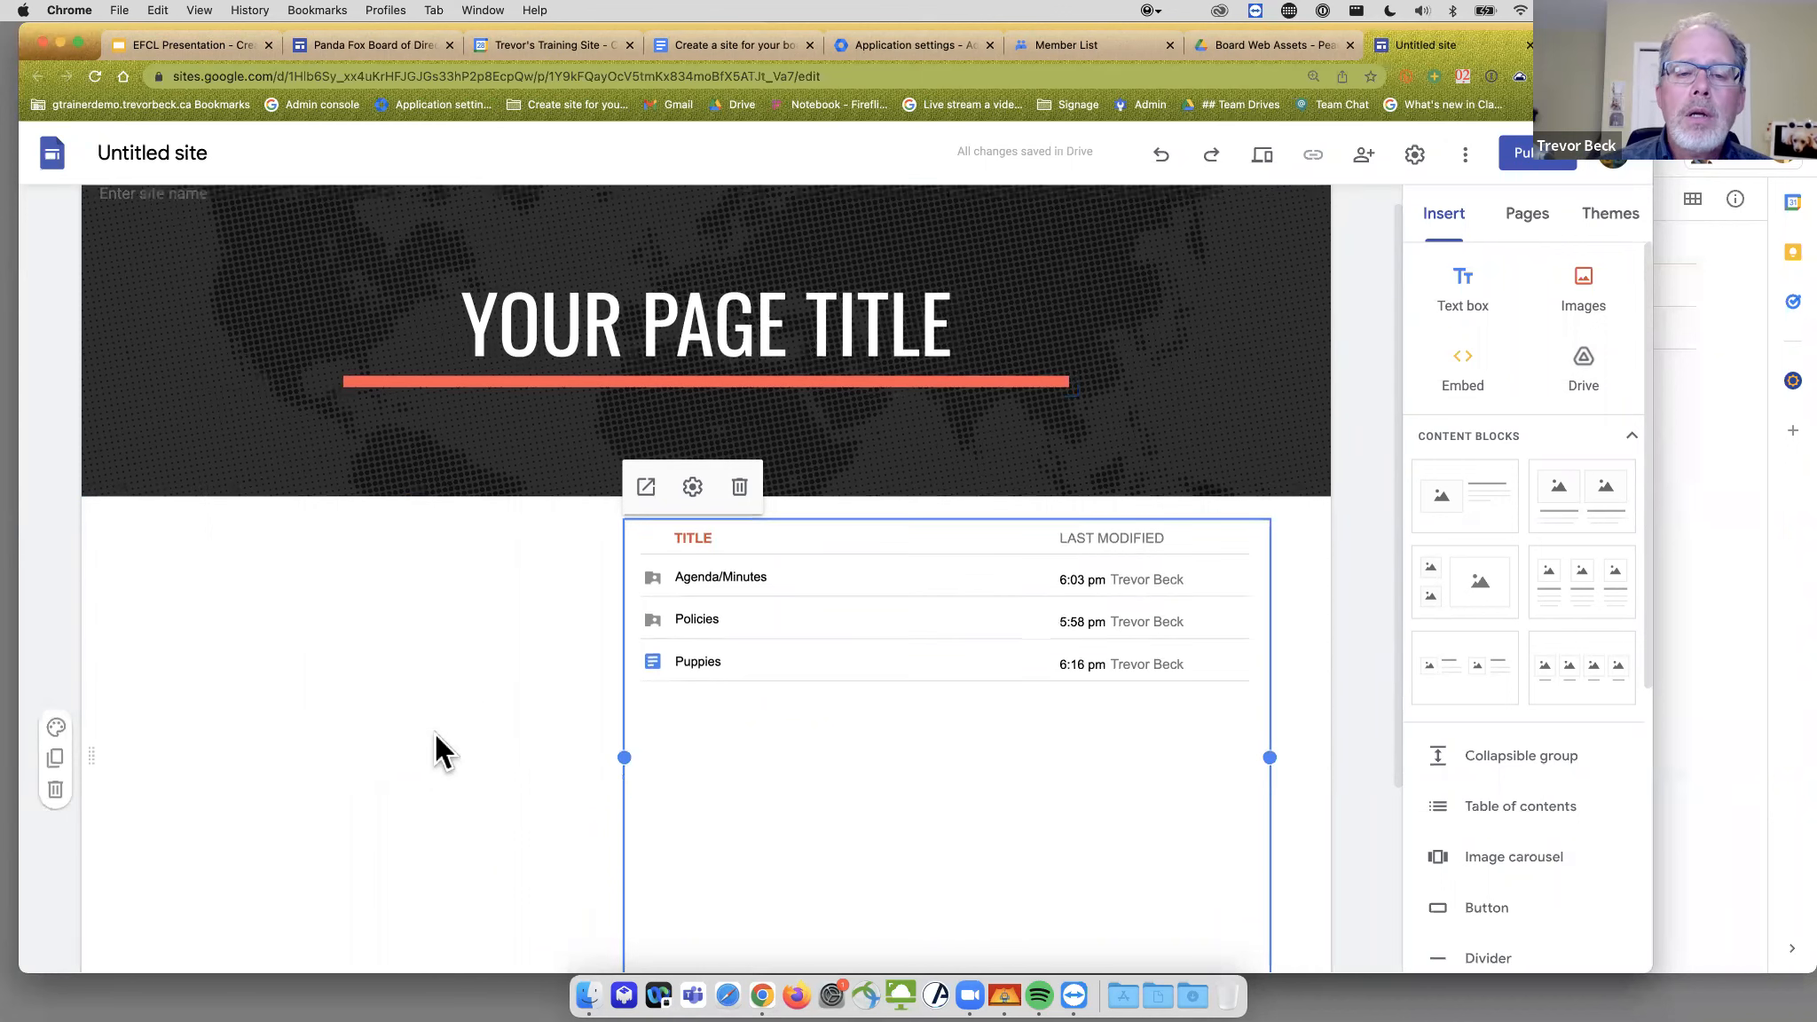
- Add a text box beside the file list with an agenda-request note and the contact e-mail address
double_click(202, 507)
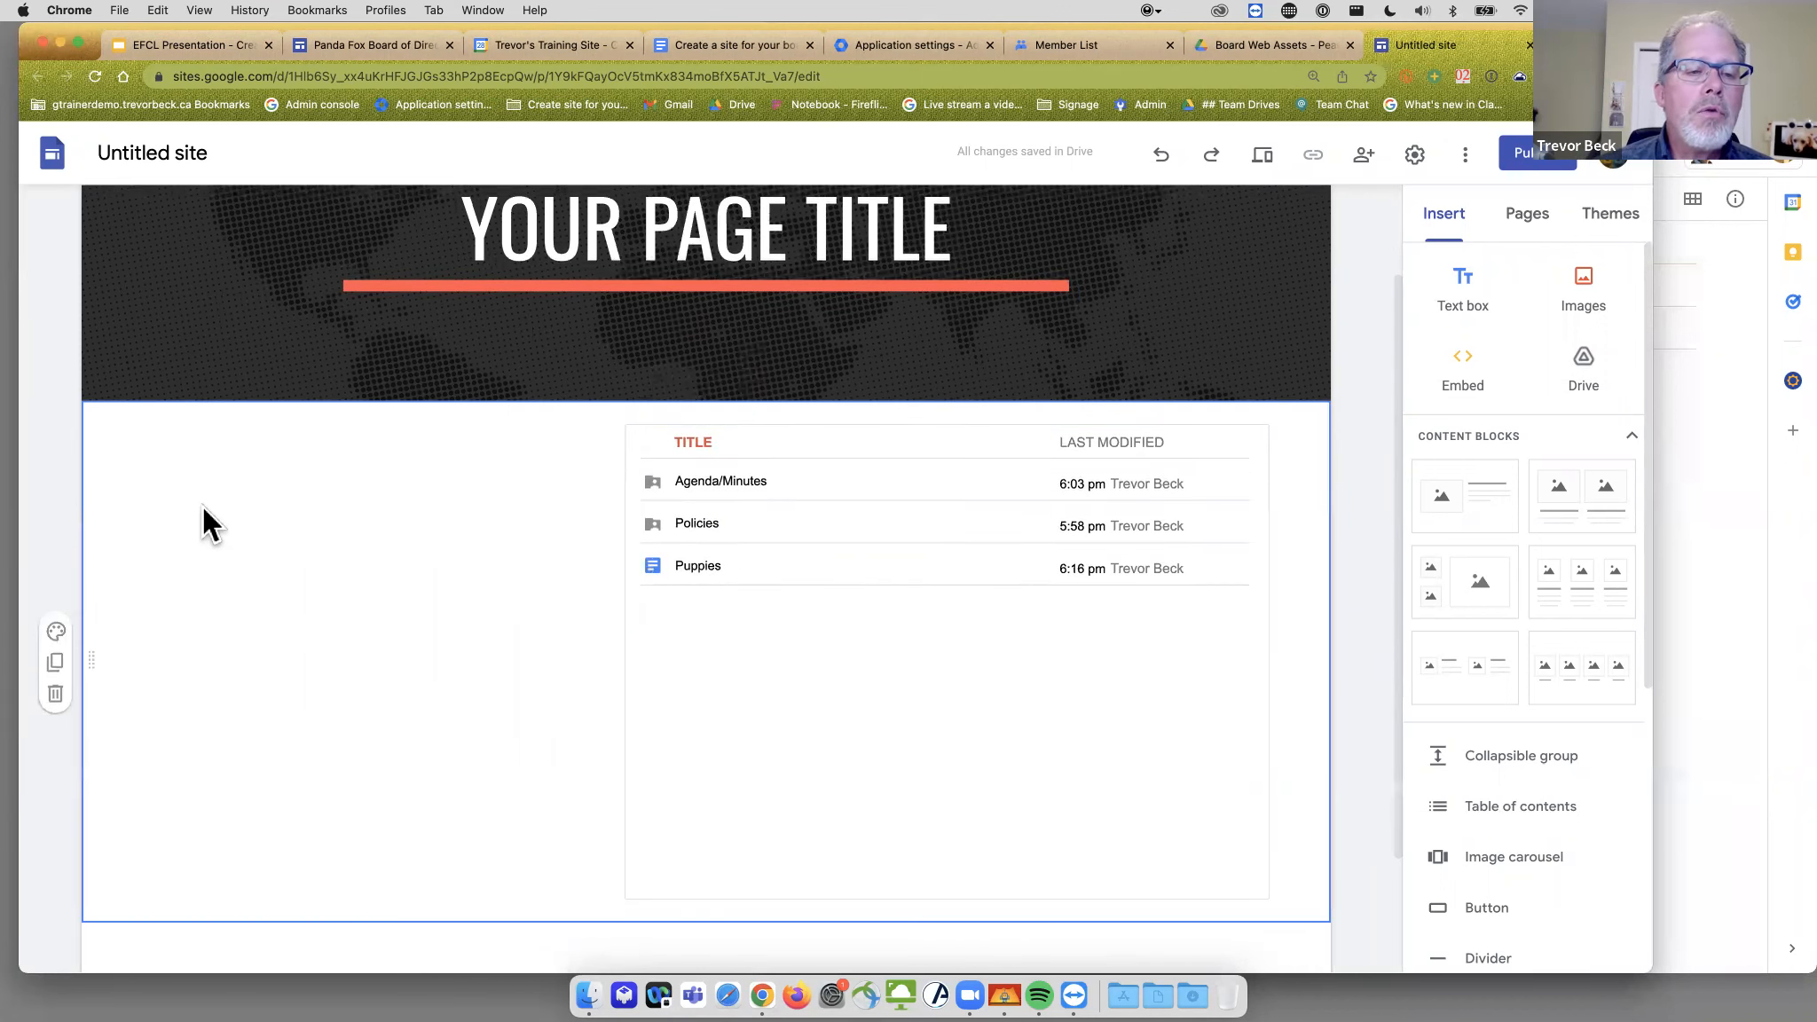
click(202, 508)
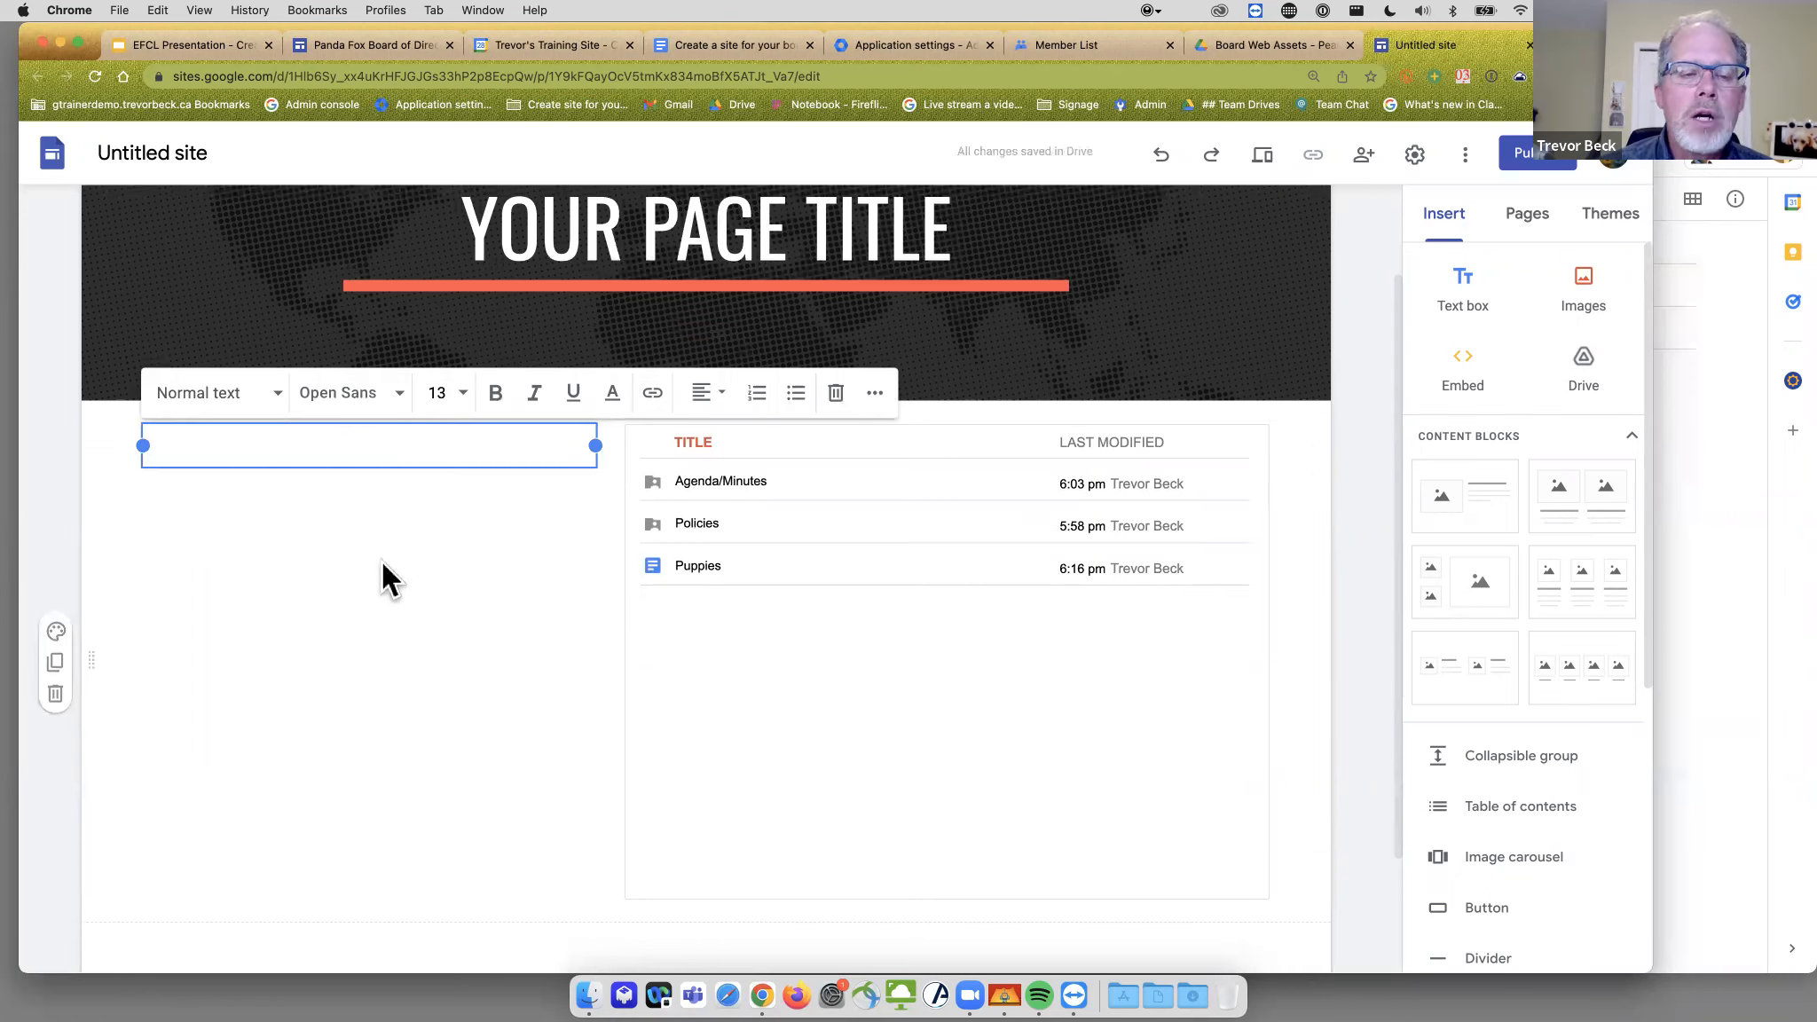
text(If you want to add to the agenda, please email)
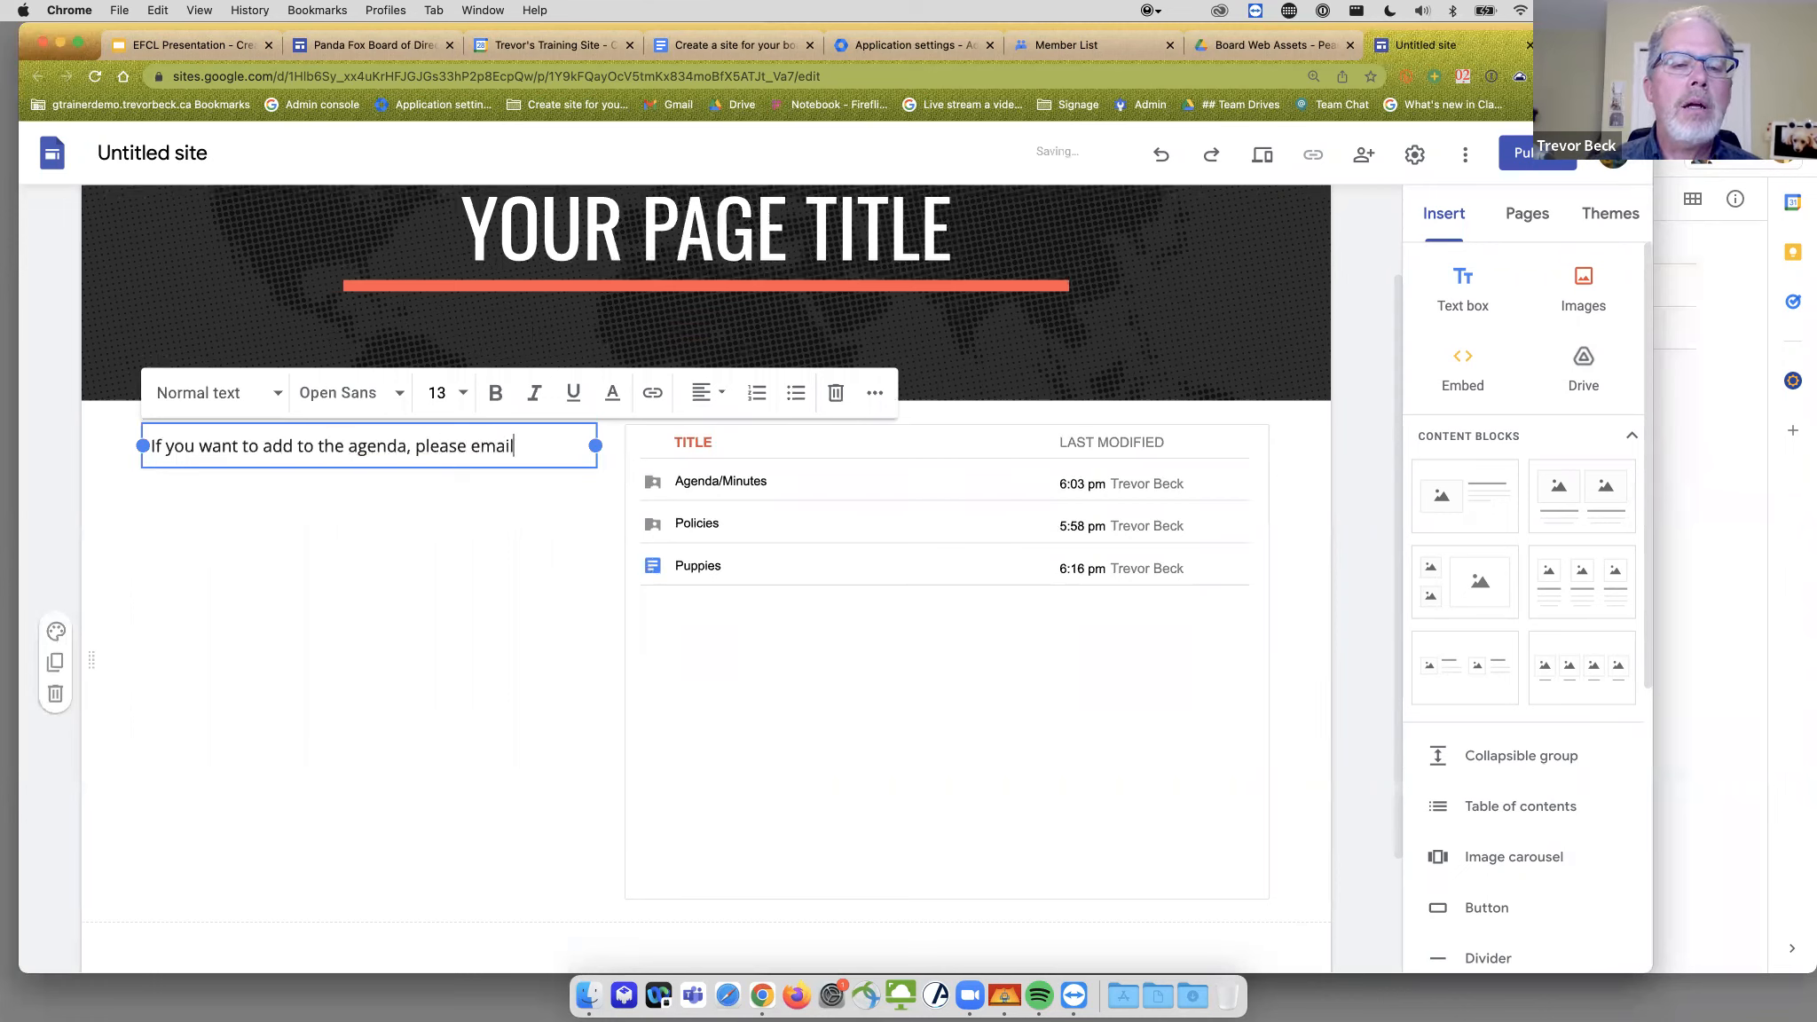
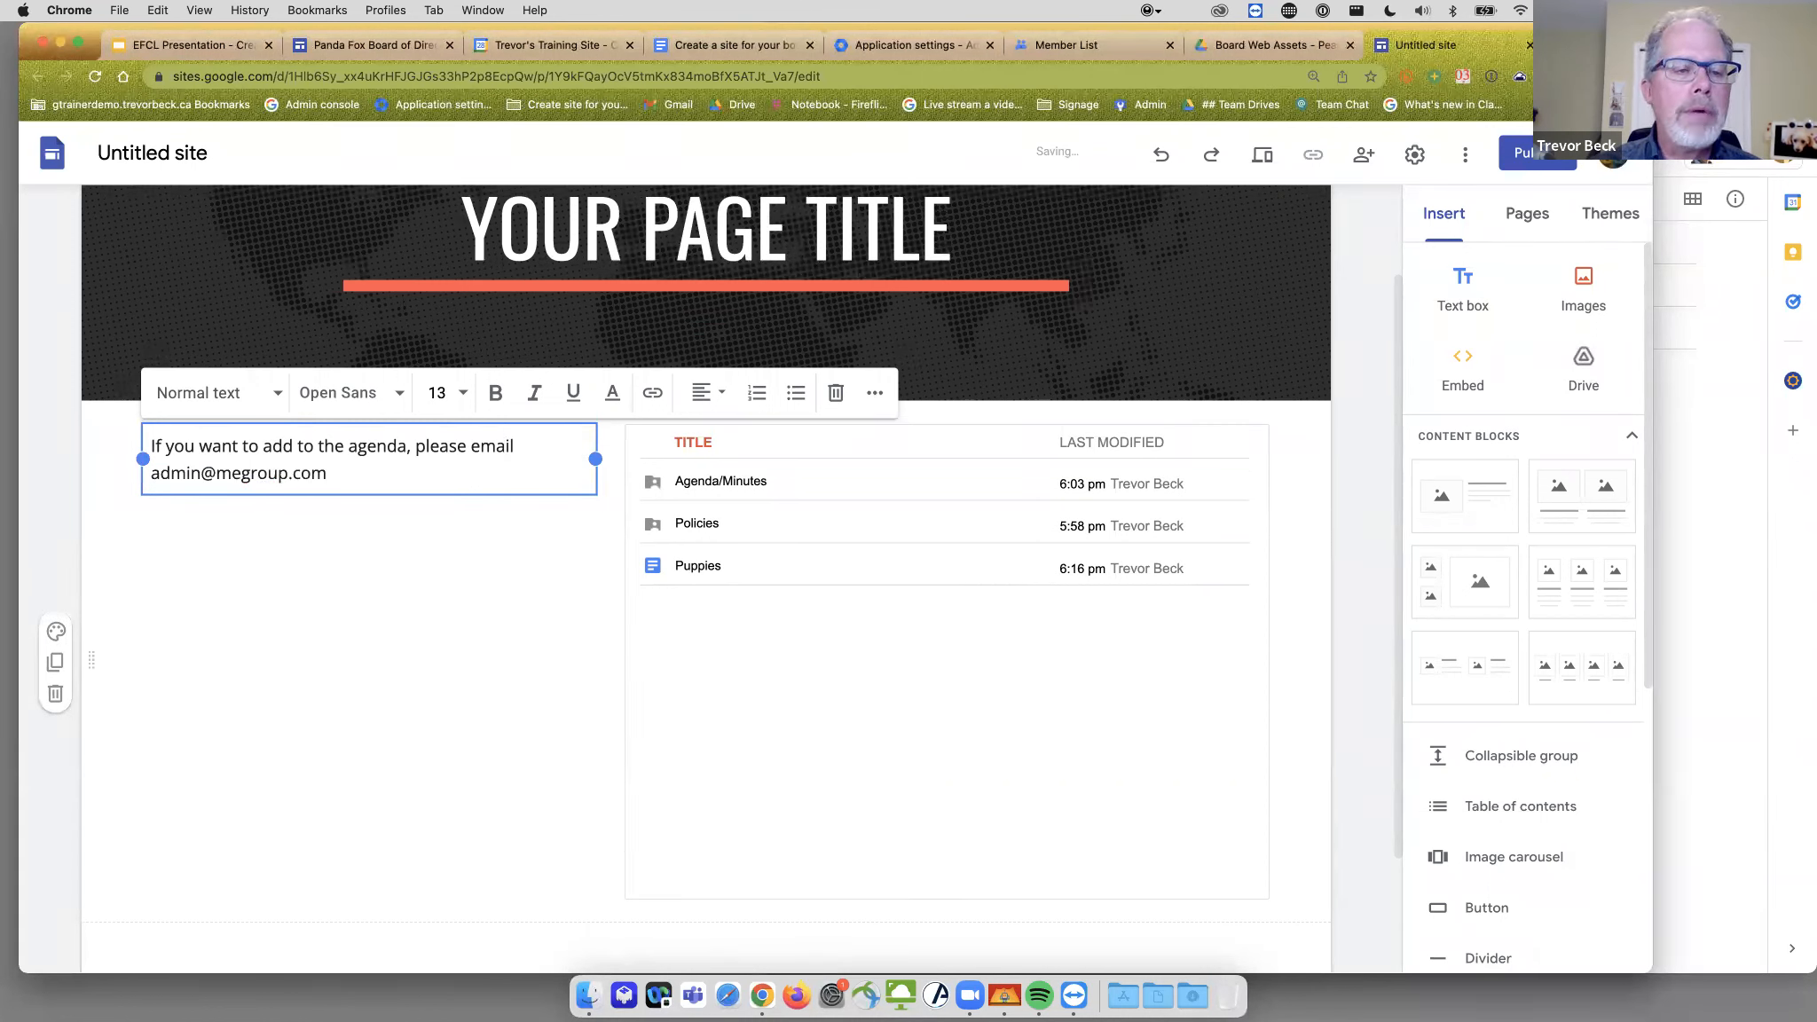
text(.)
key(Return)
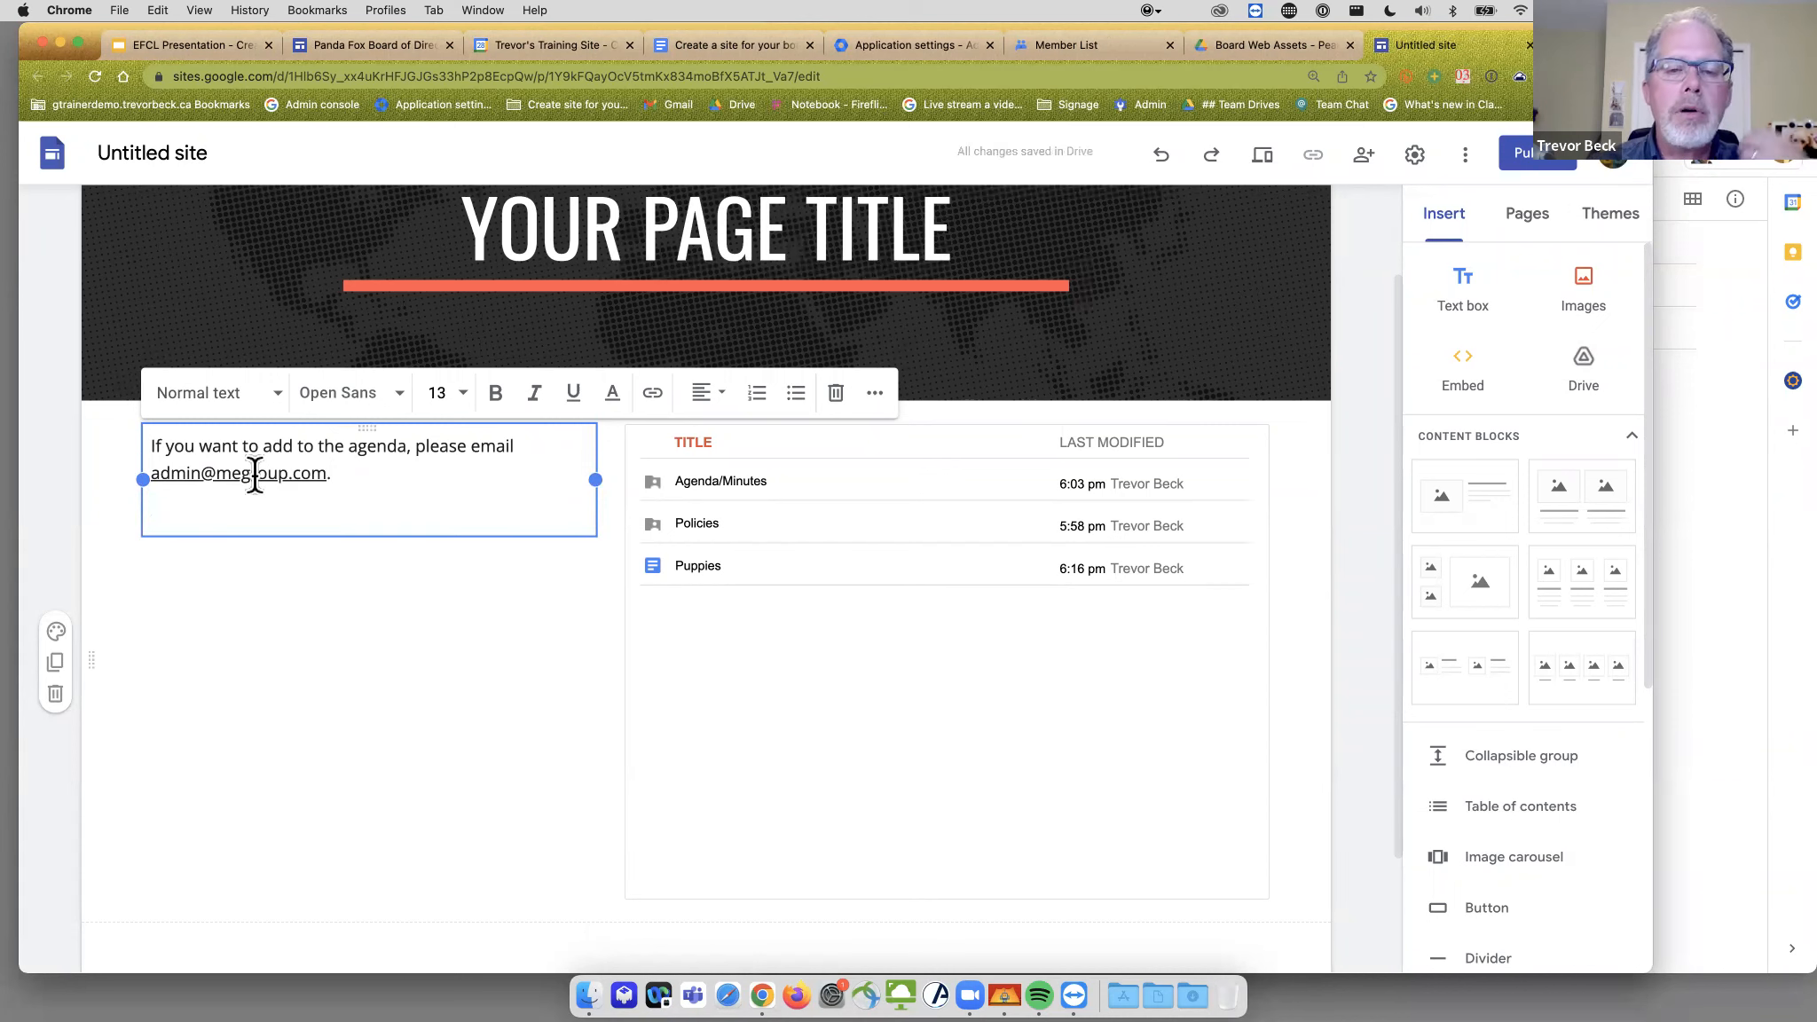
- Start an Embed from the web item below the file list
scroll(338, 636, down, 3)
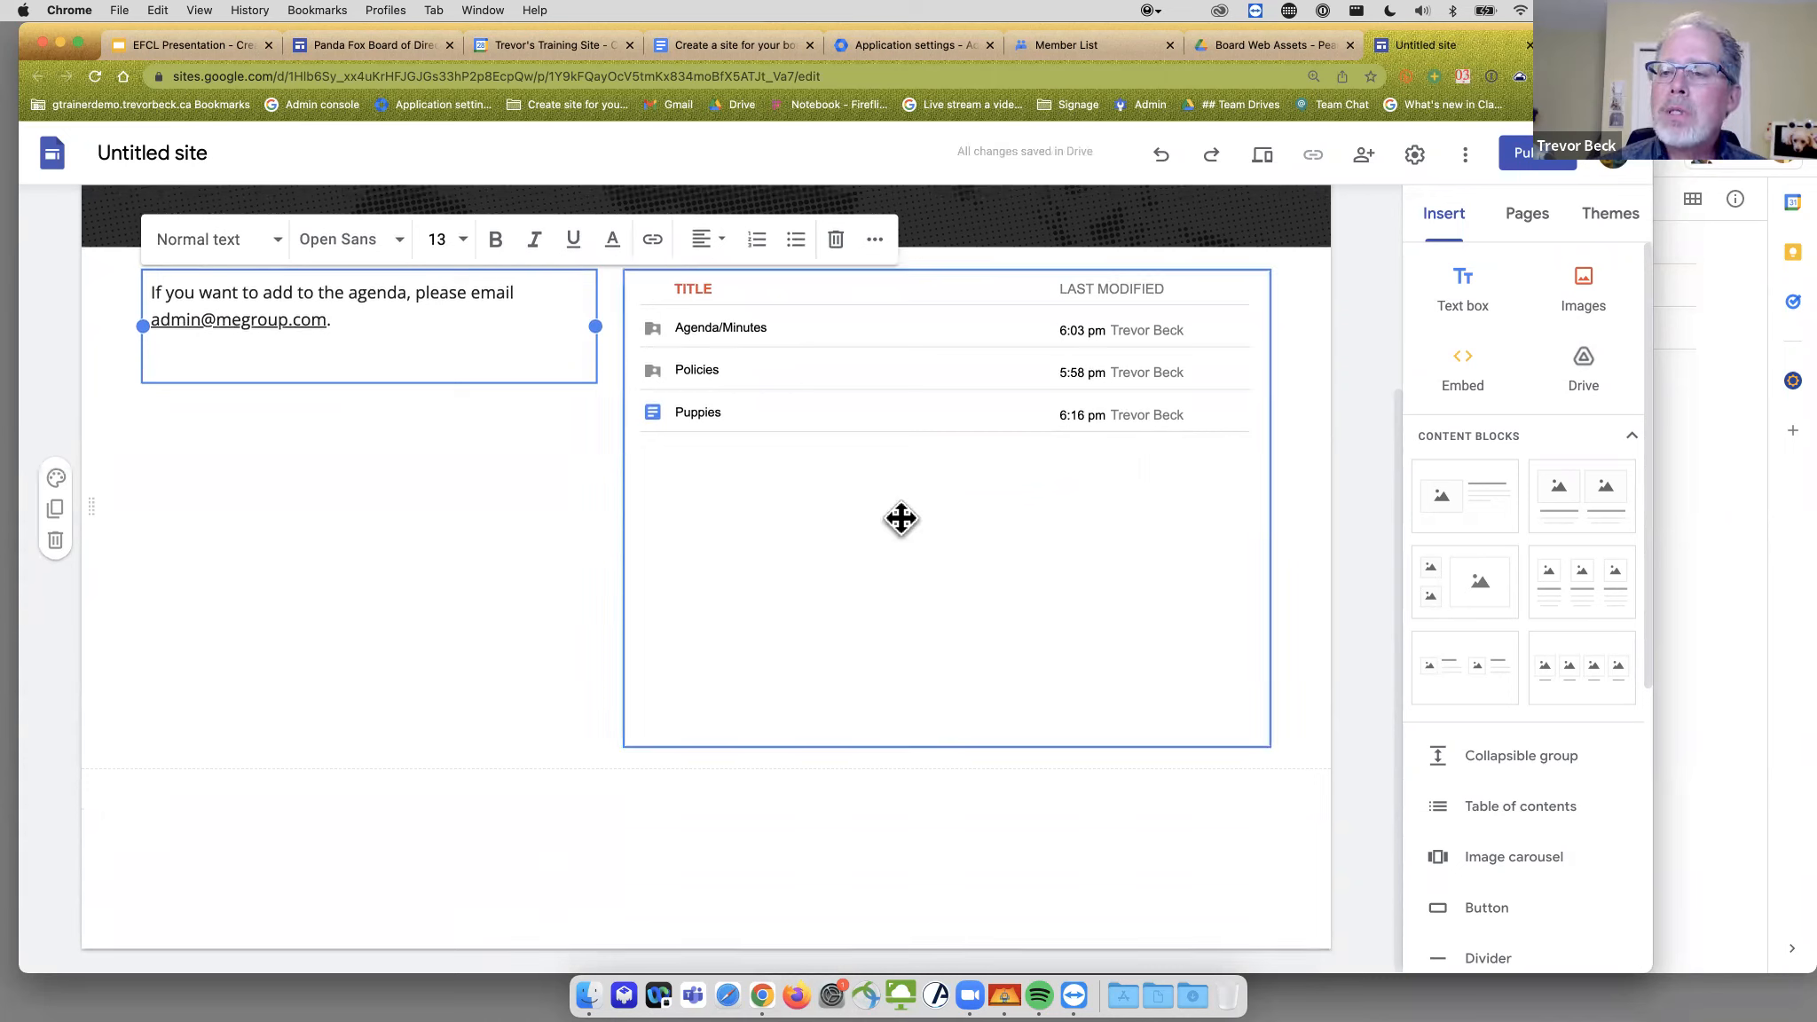
double_click(959, 842)
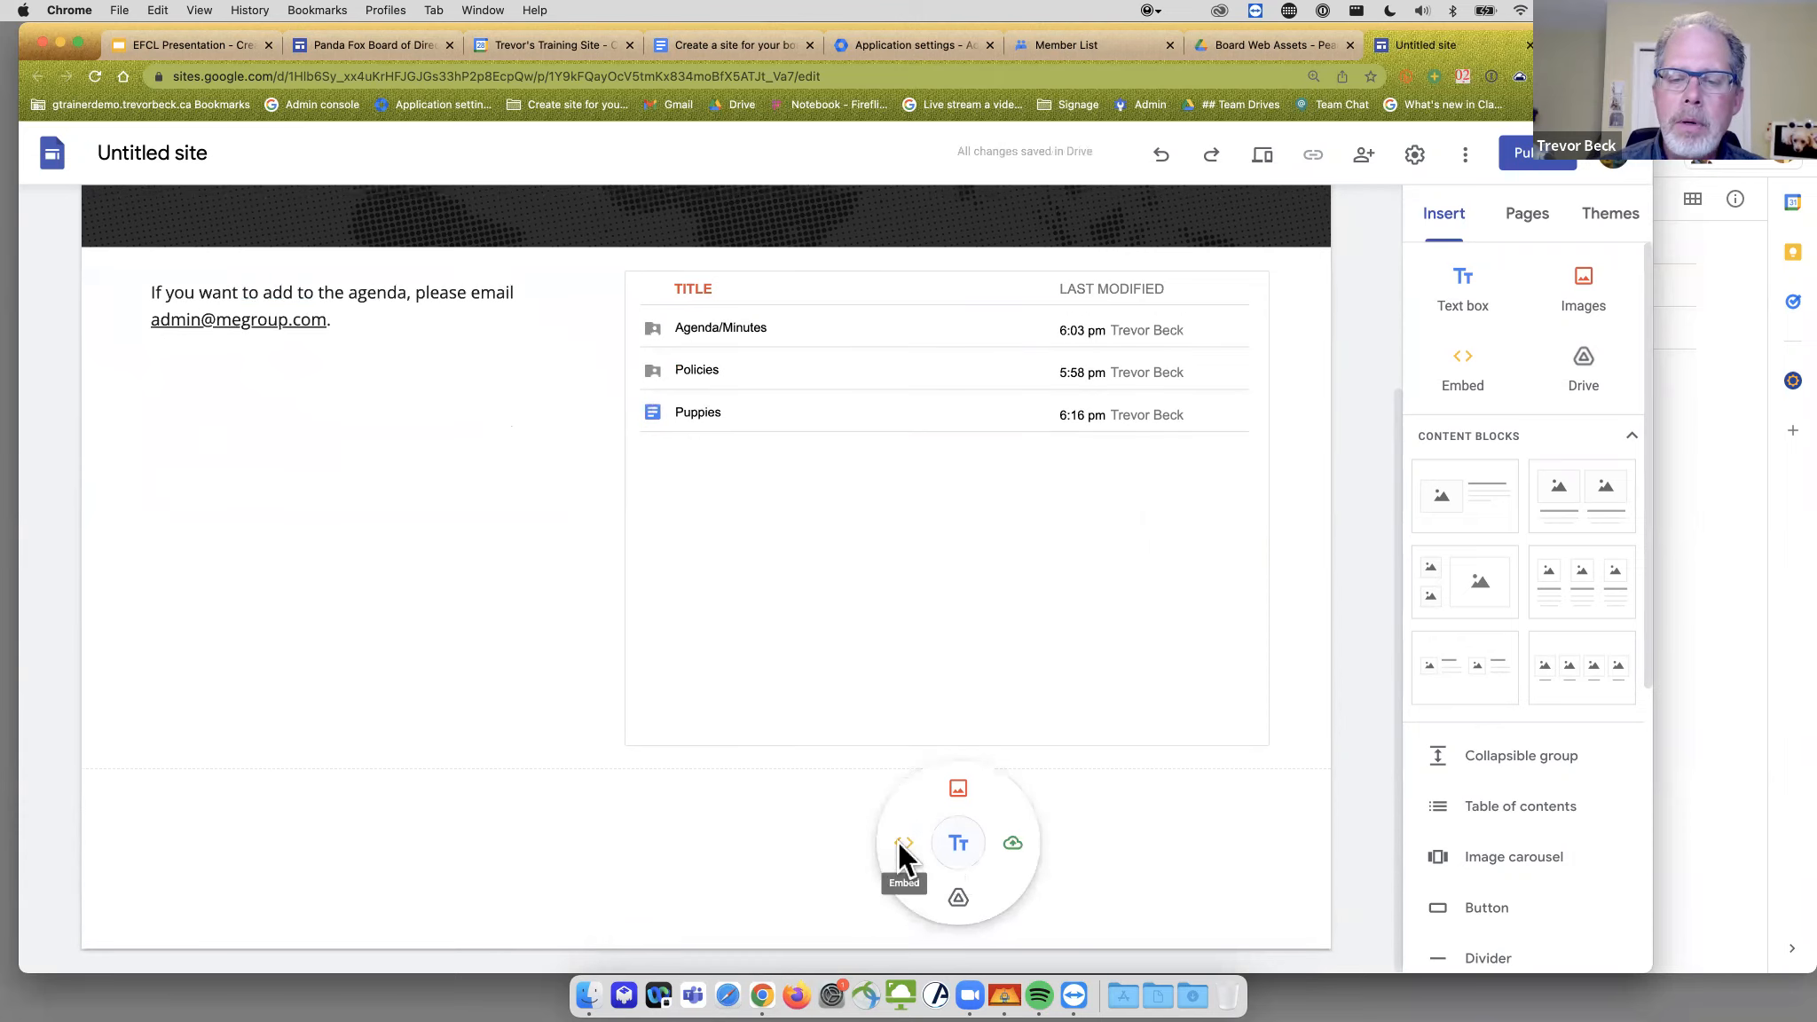
click(902, 843)
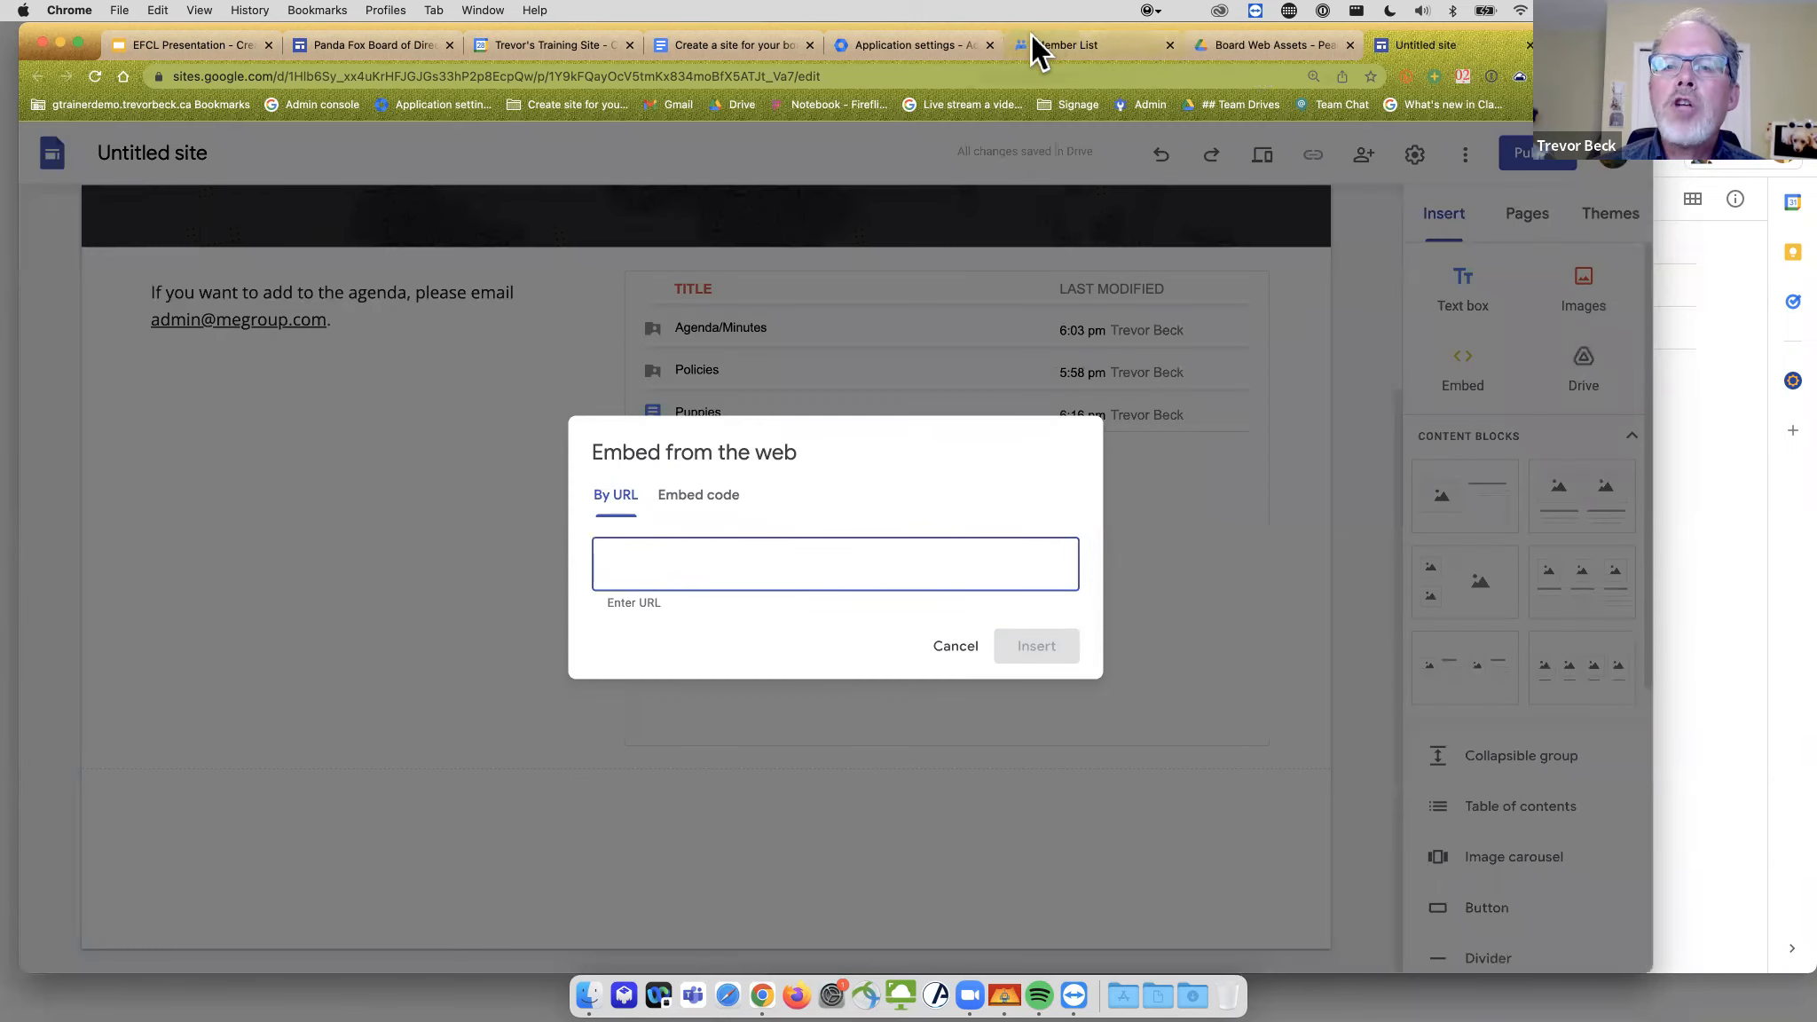
click(1031, 45)
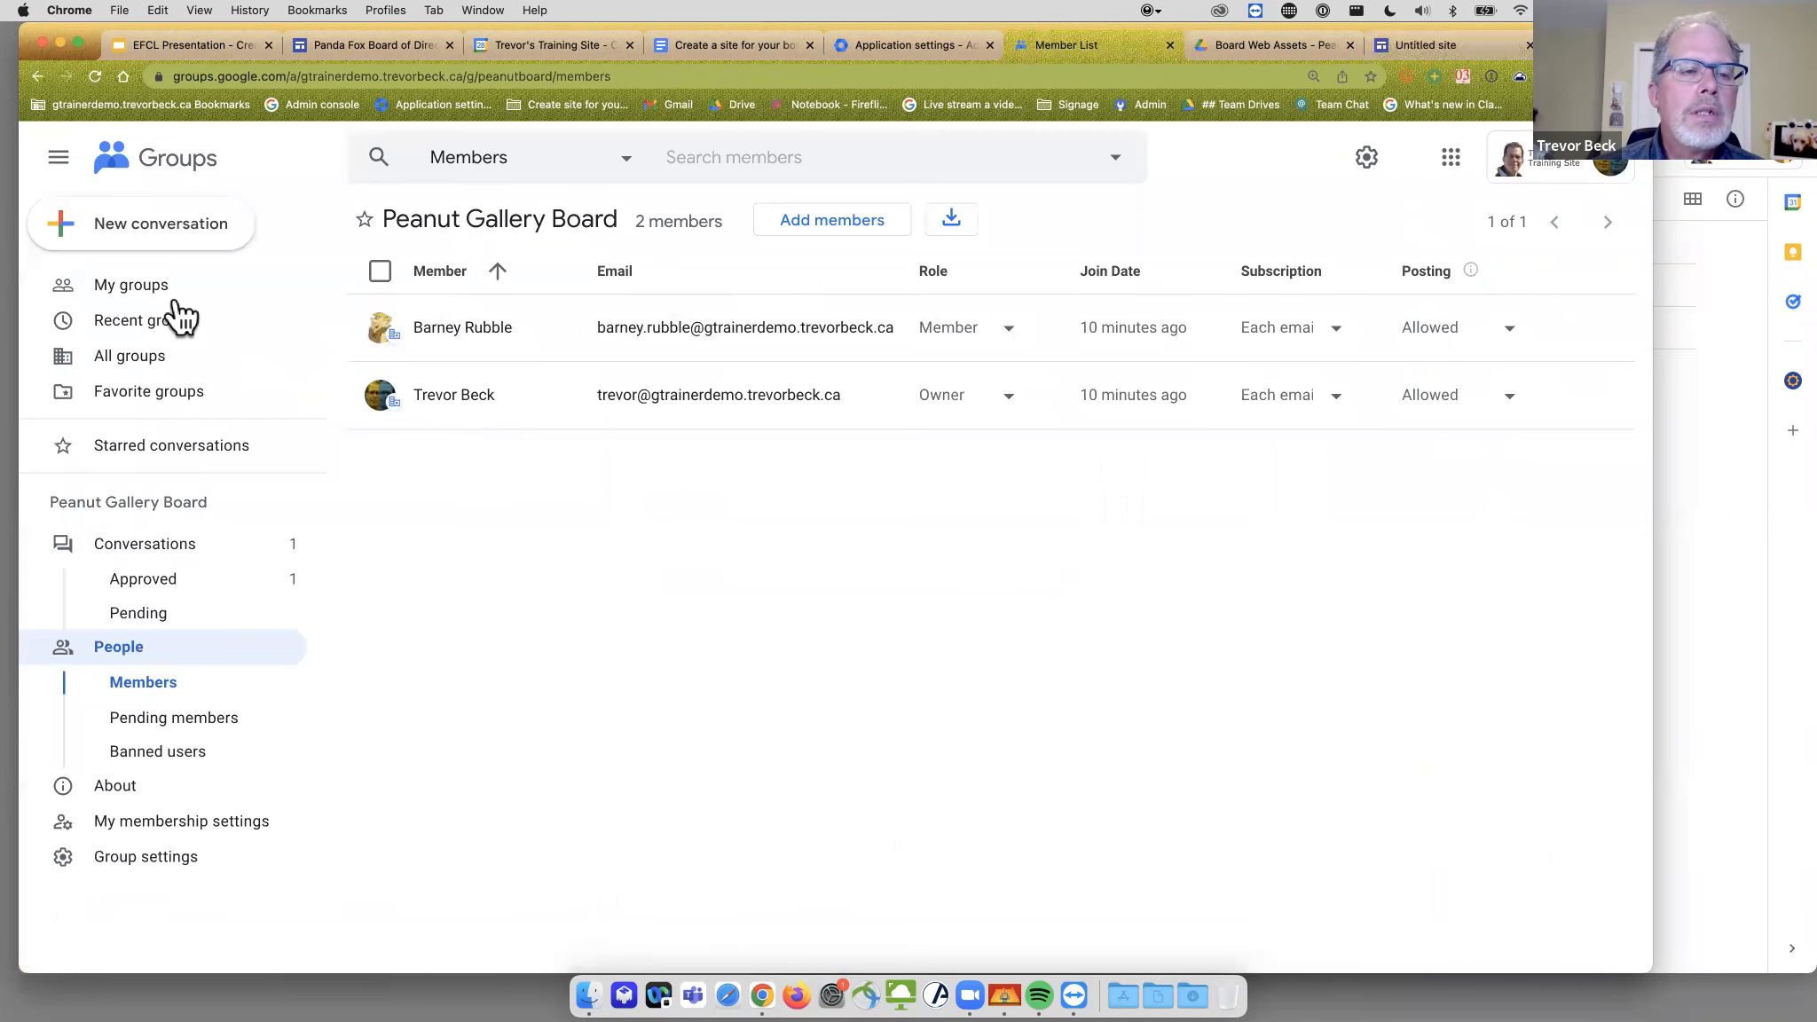
- Copy the web address of the Peanut Gallery Board group from My groups
click(155, 289)
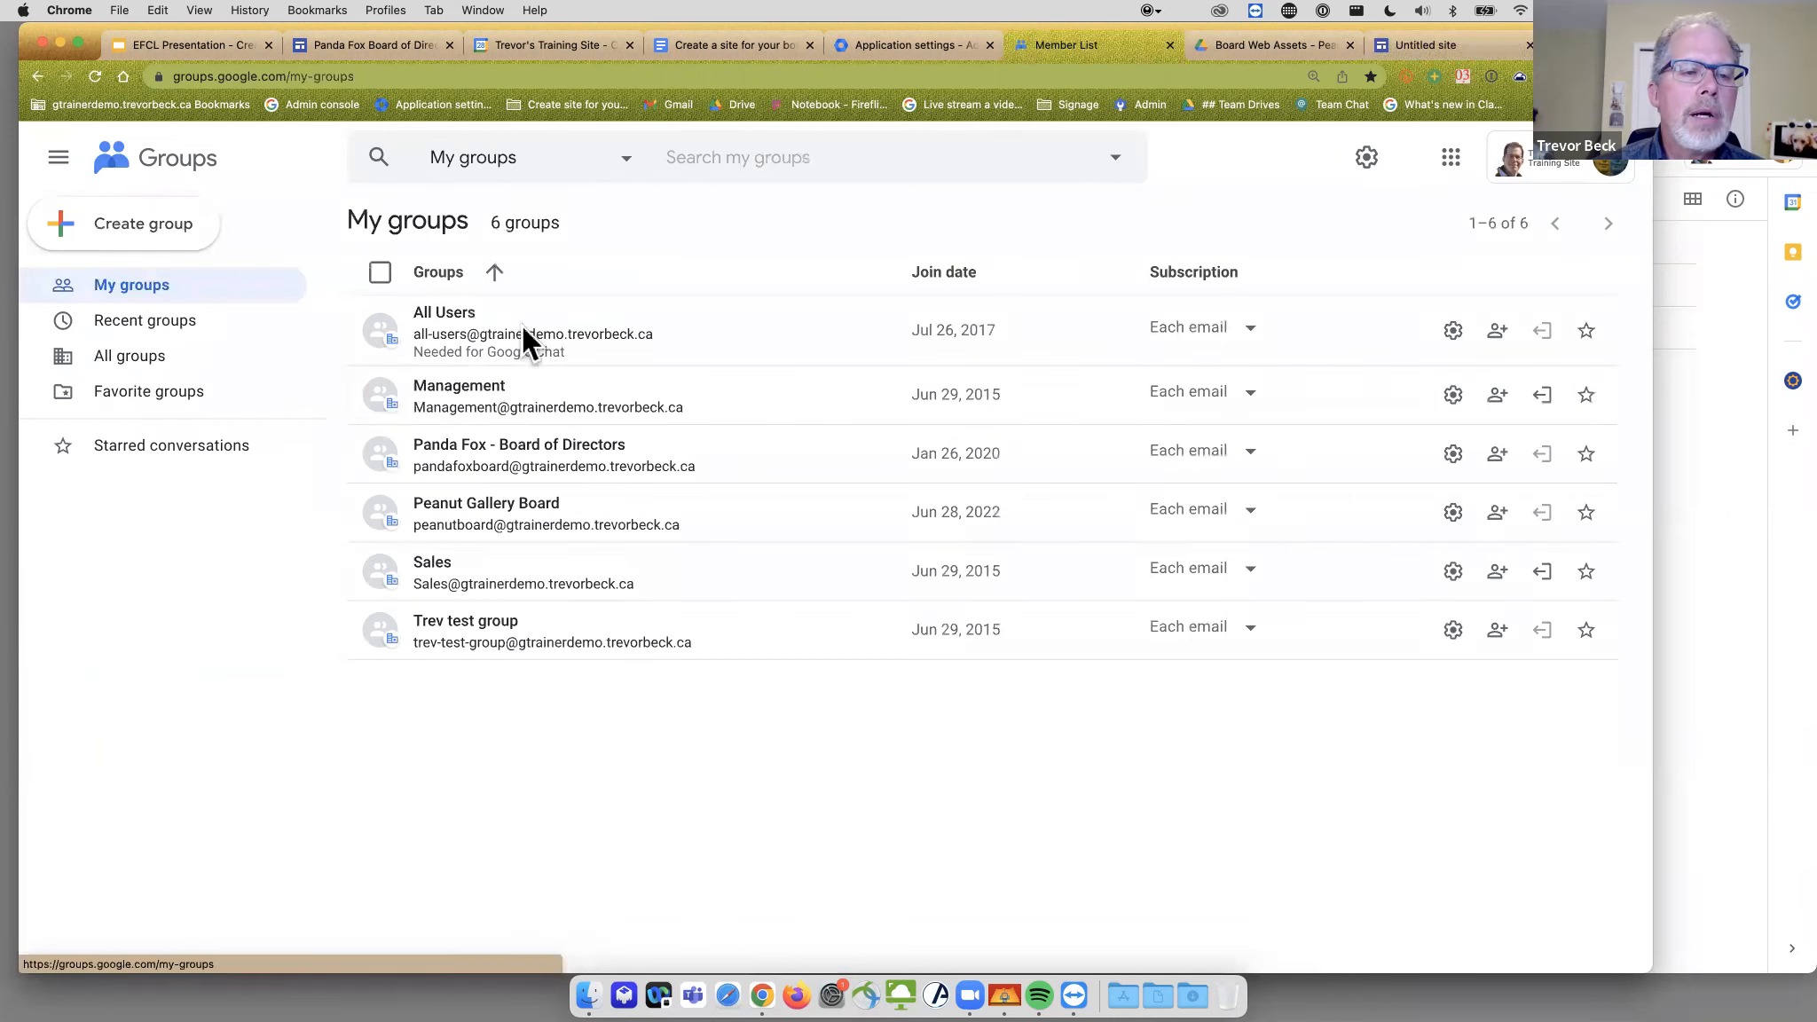
click(498, 513)
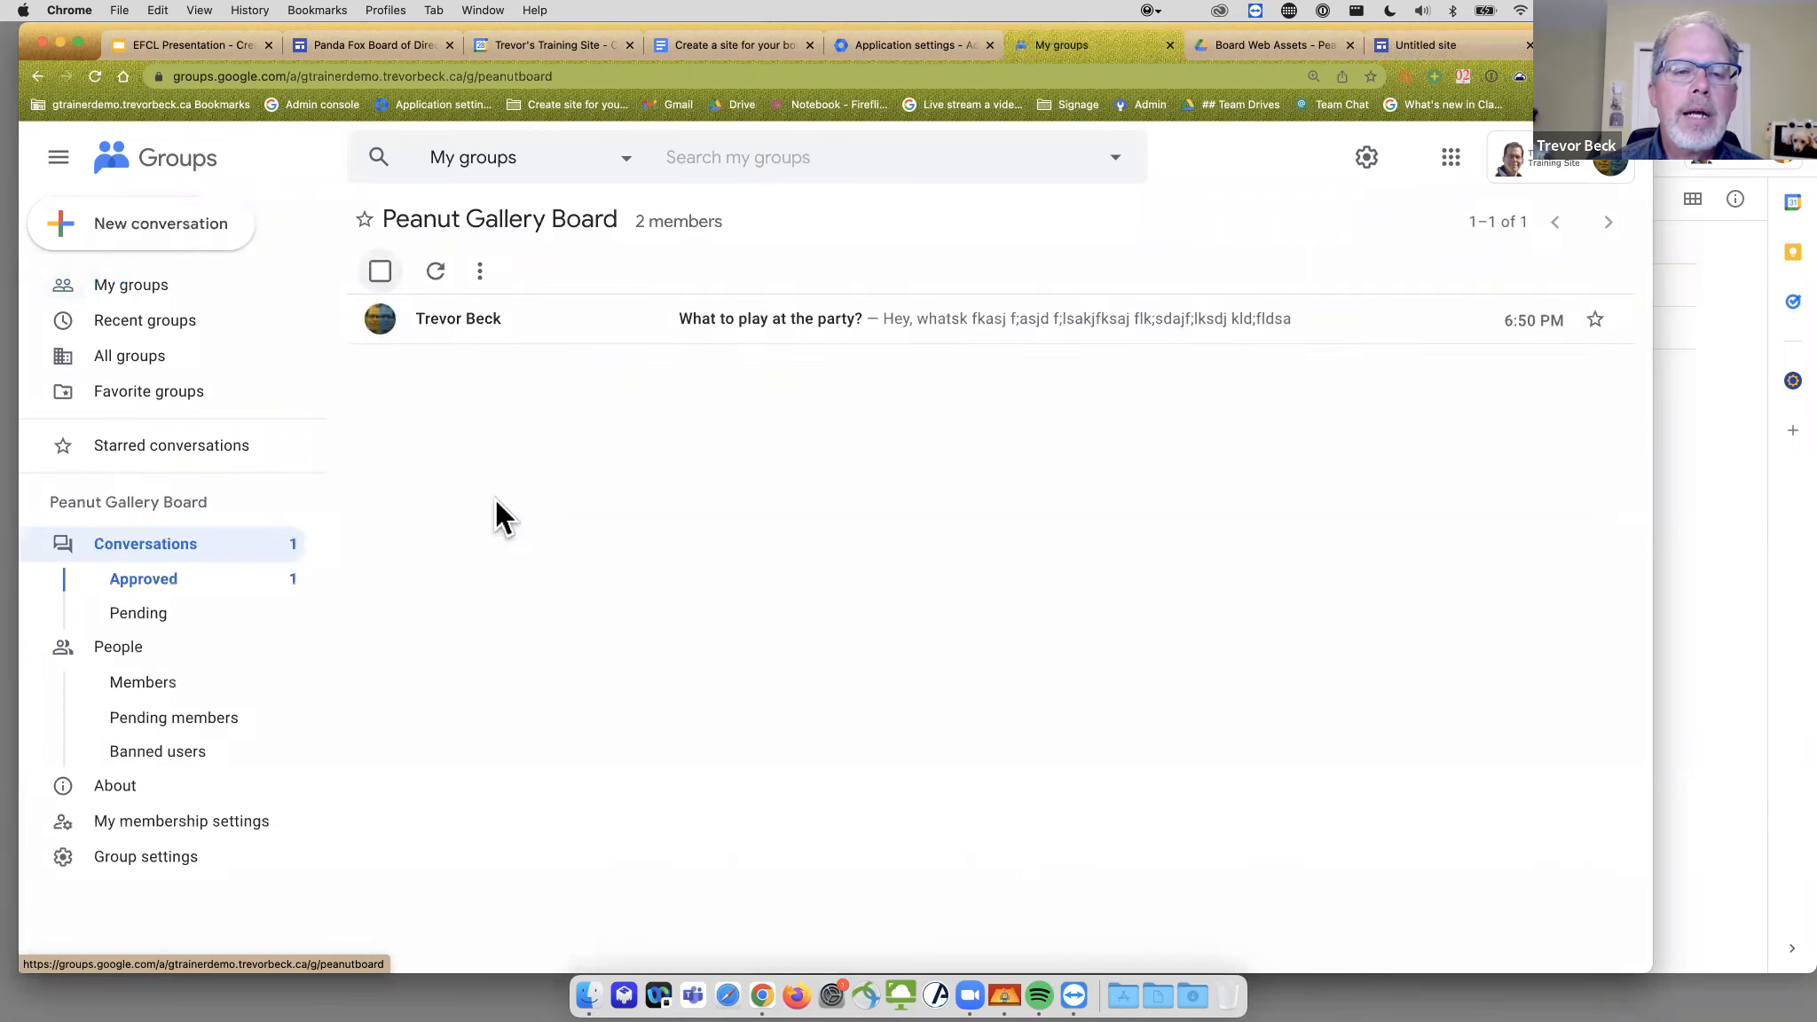
click(423, 87)
key(ctrl+c)
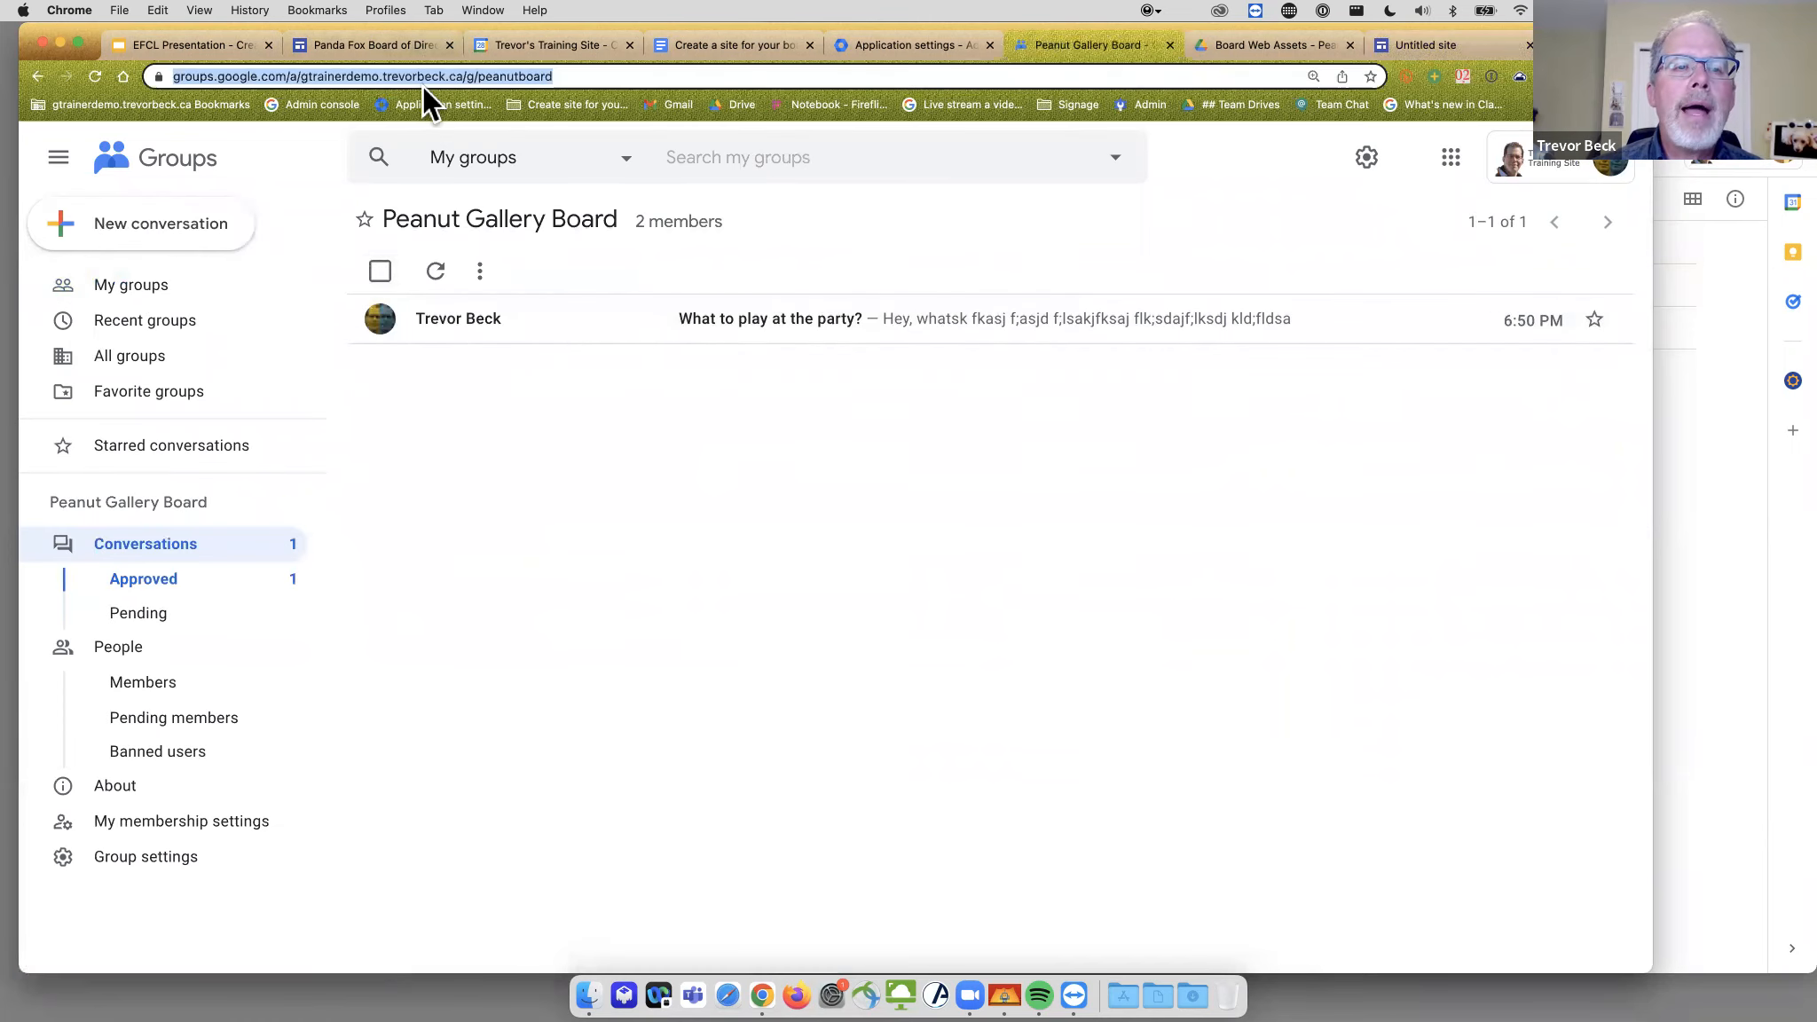
click(1446, 48)
- Embed the Peanut Gallery Board group from its address and move it to the right column
key(ctrl+v)
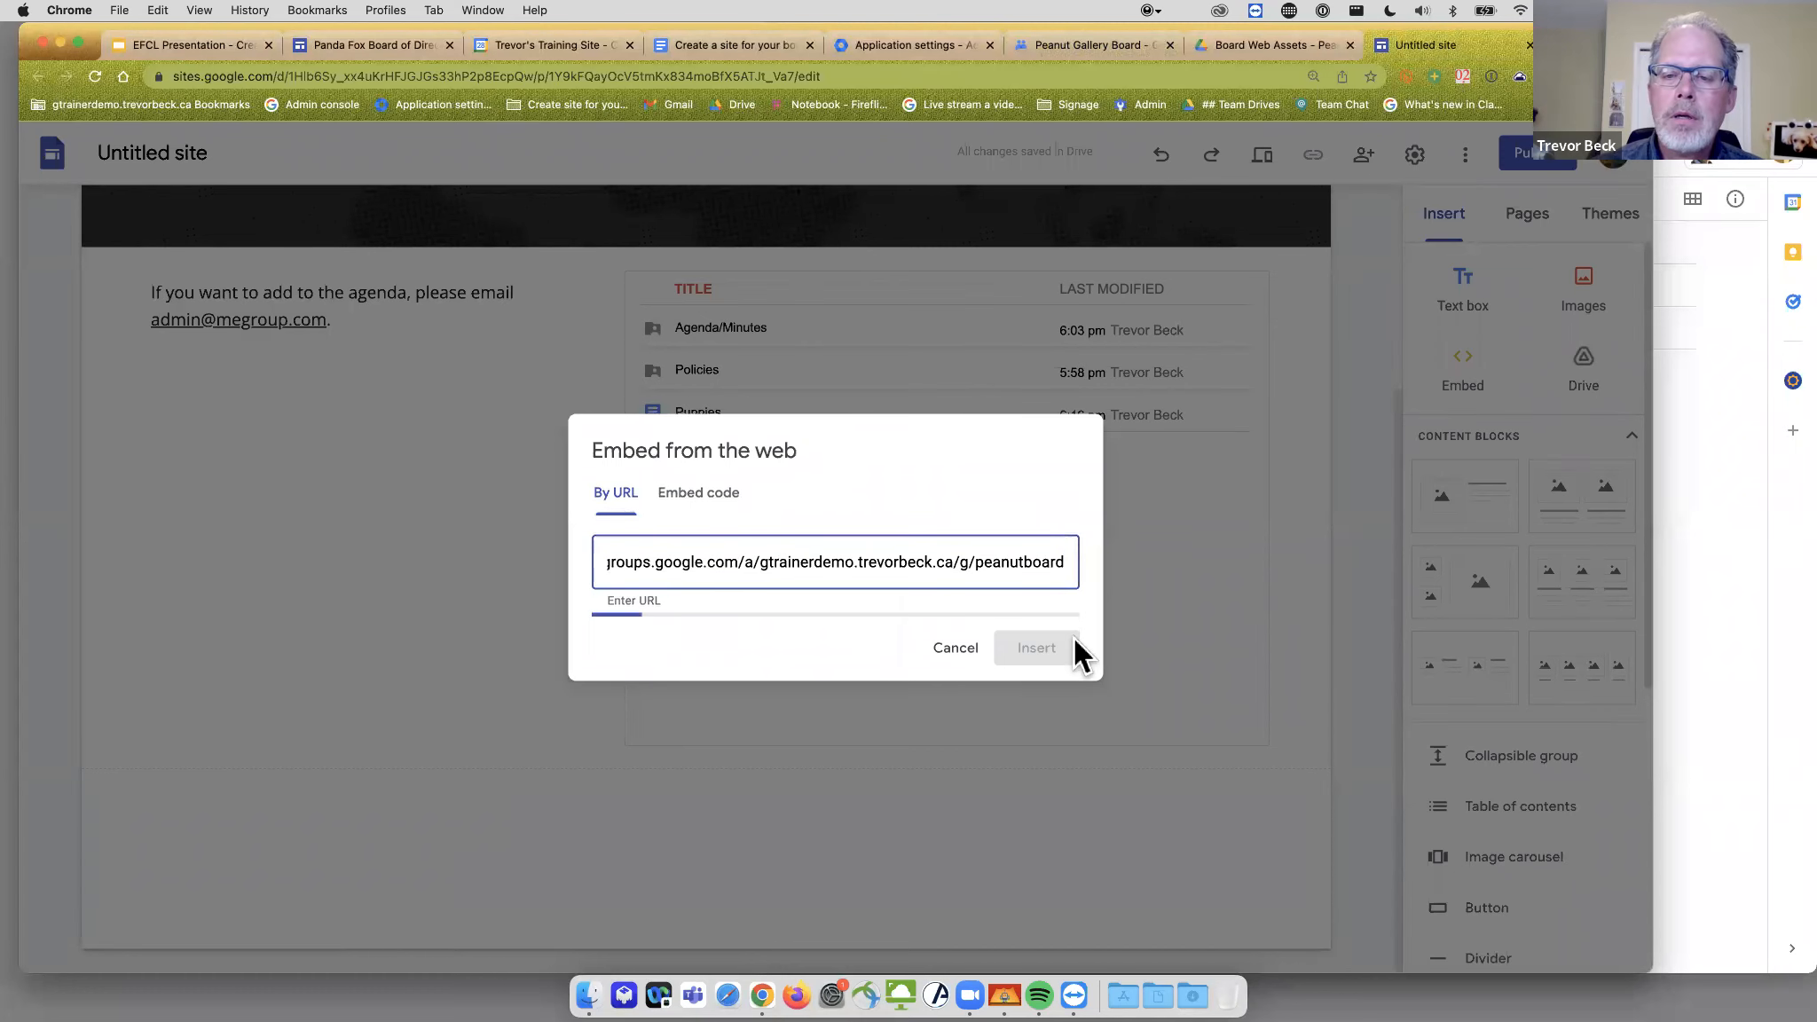
click(1034, 762)
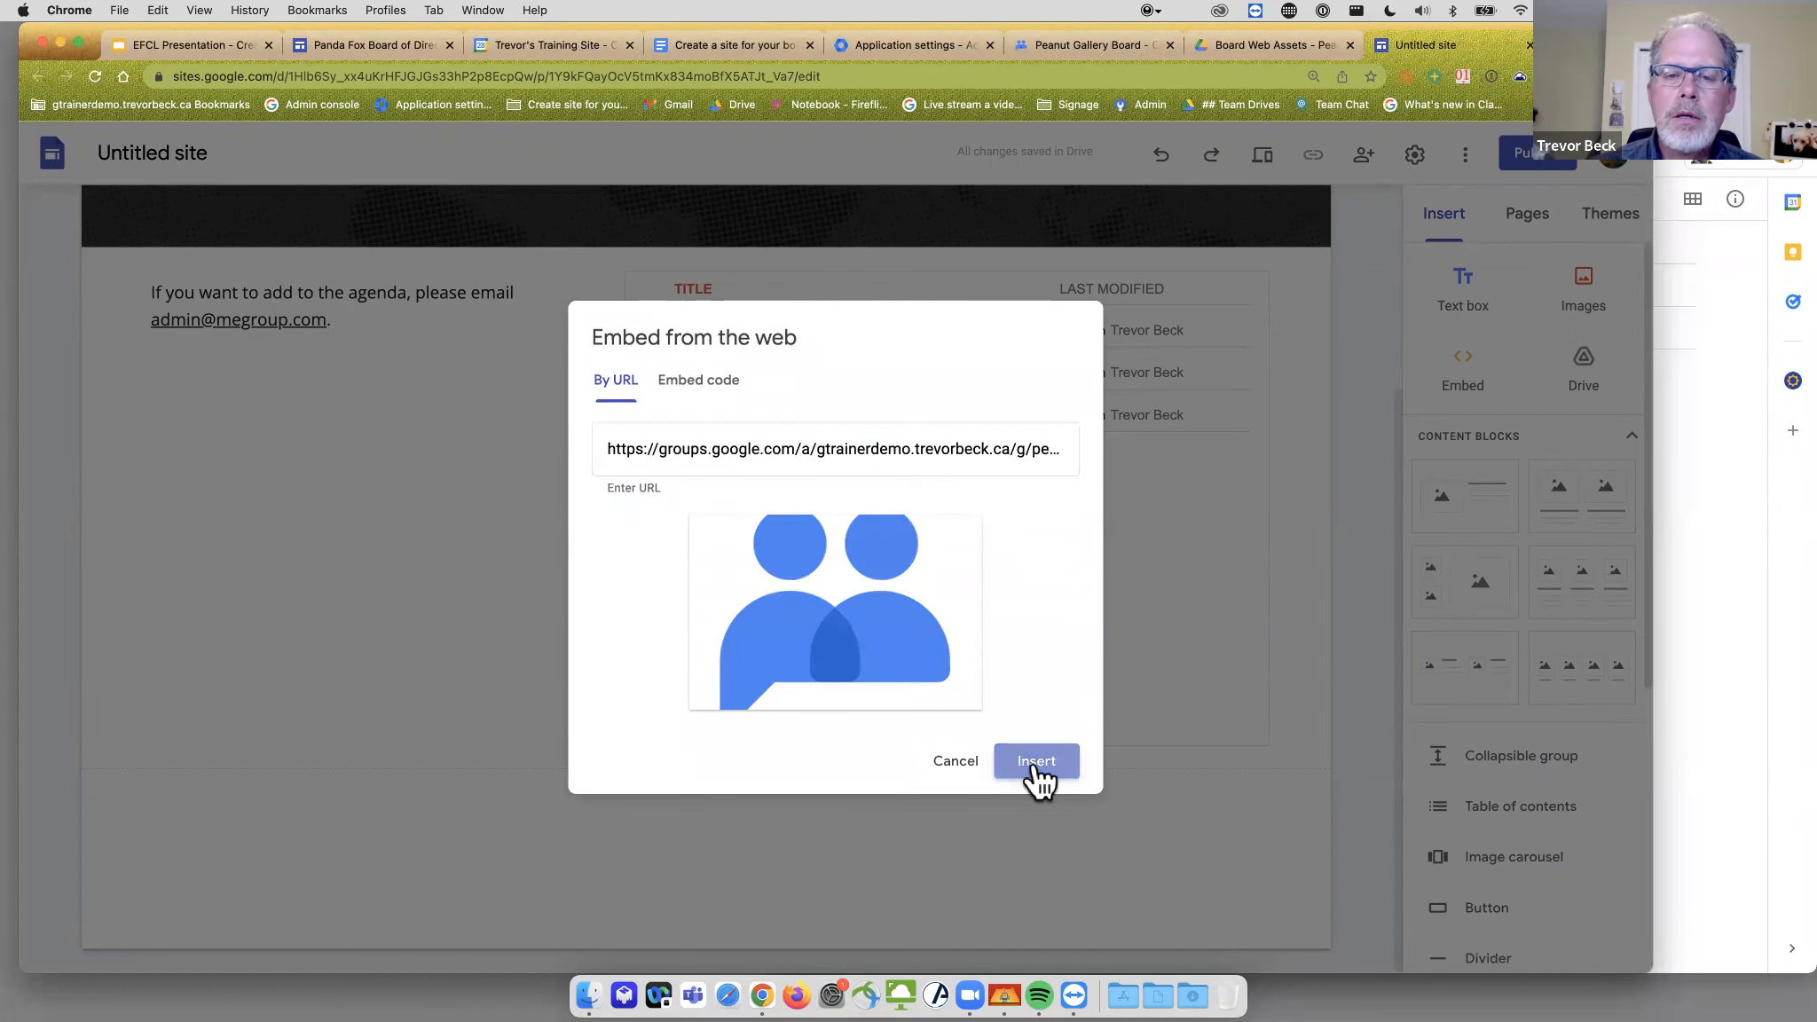
drag(690, 373, 973, 372)
- Add a note left of the group embed telling visitors to e-mail the group, with the address linked
double_click(300, 362)
click(302, 377)
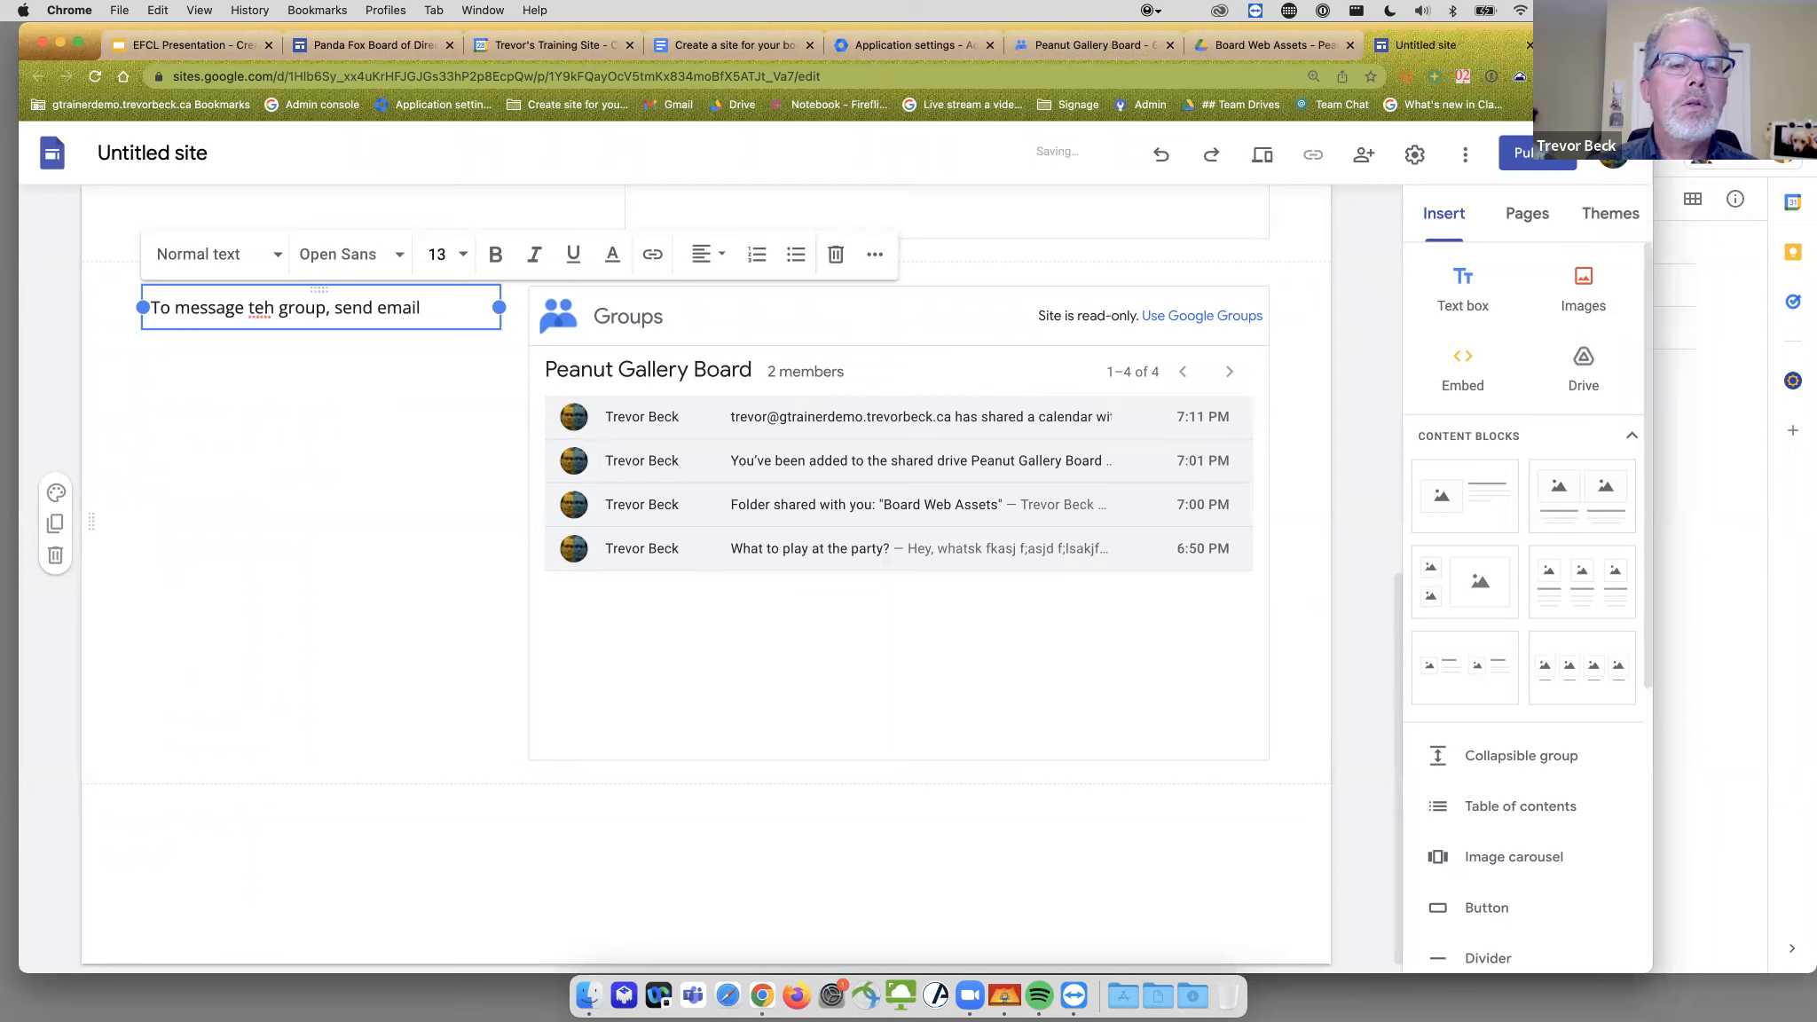
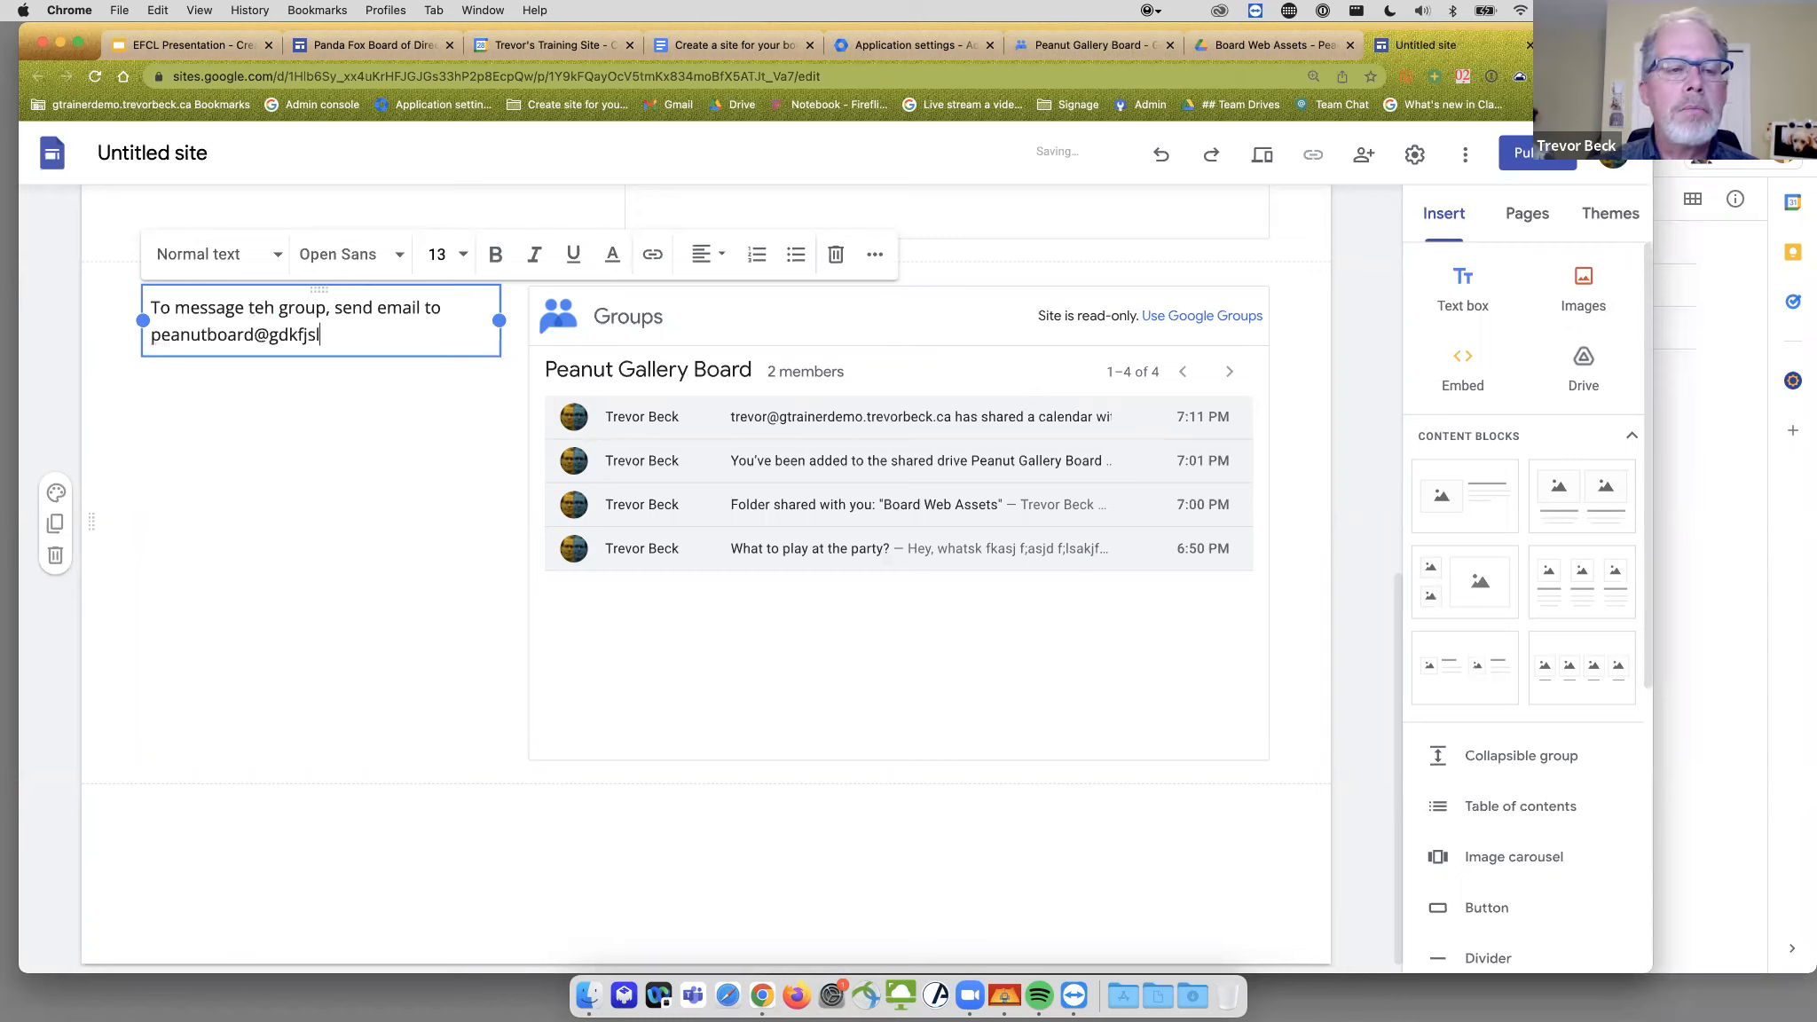
key(Return)
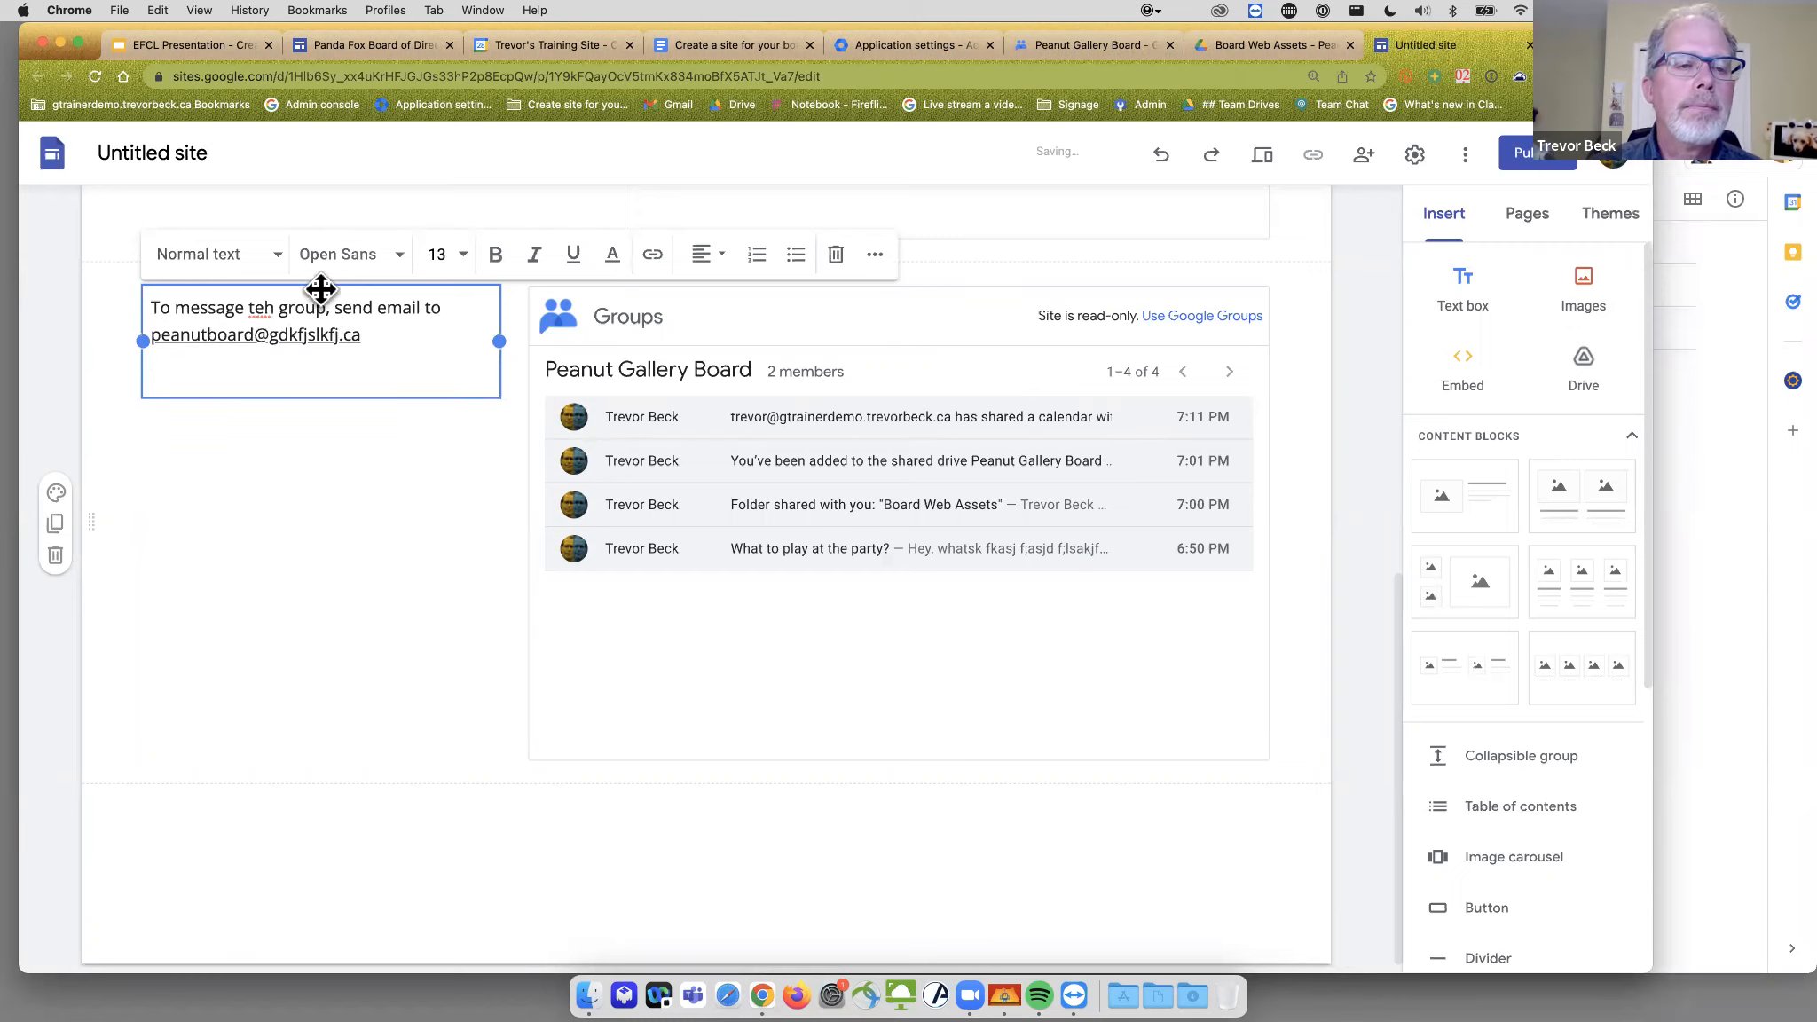
click(253, 443)
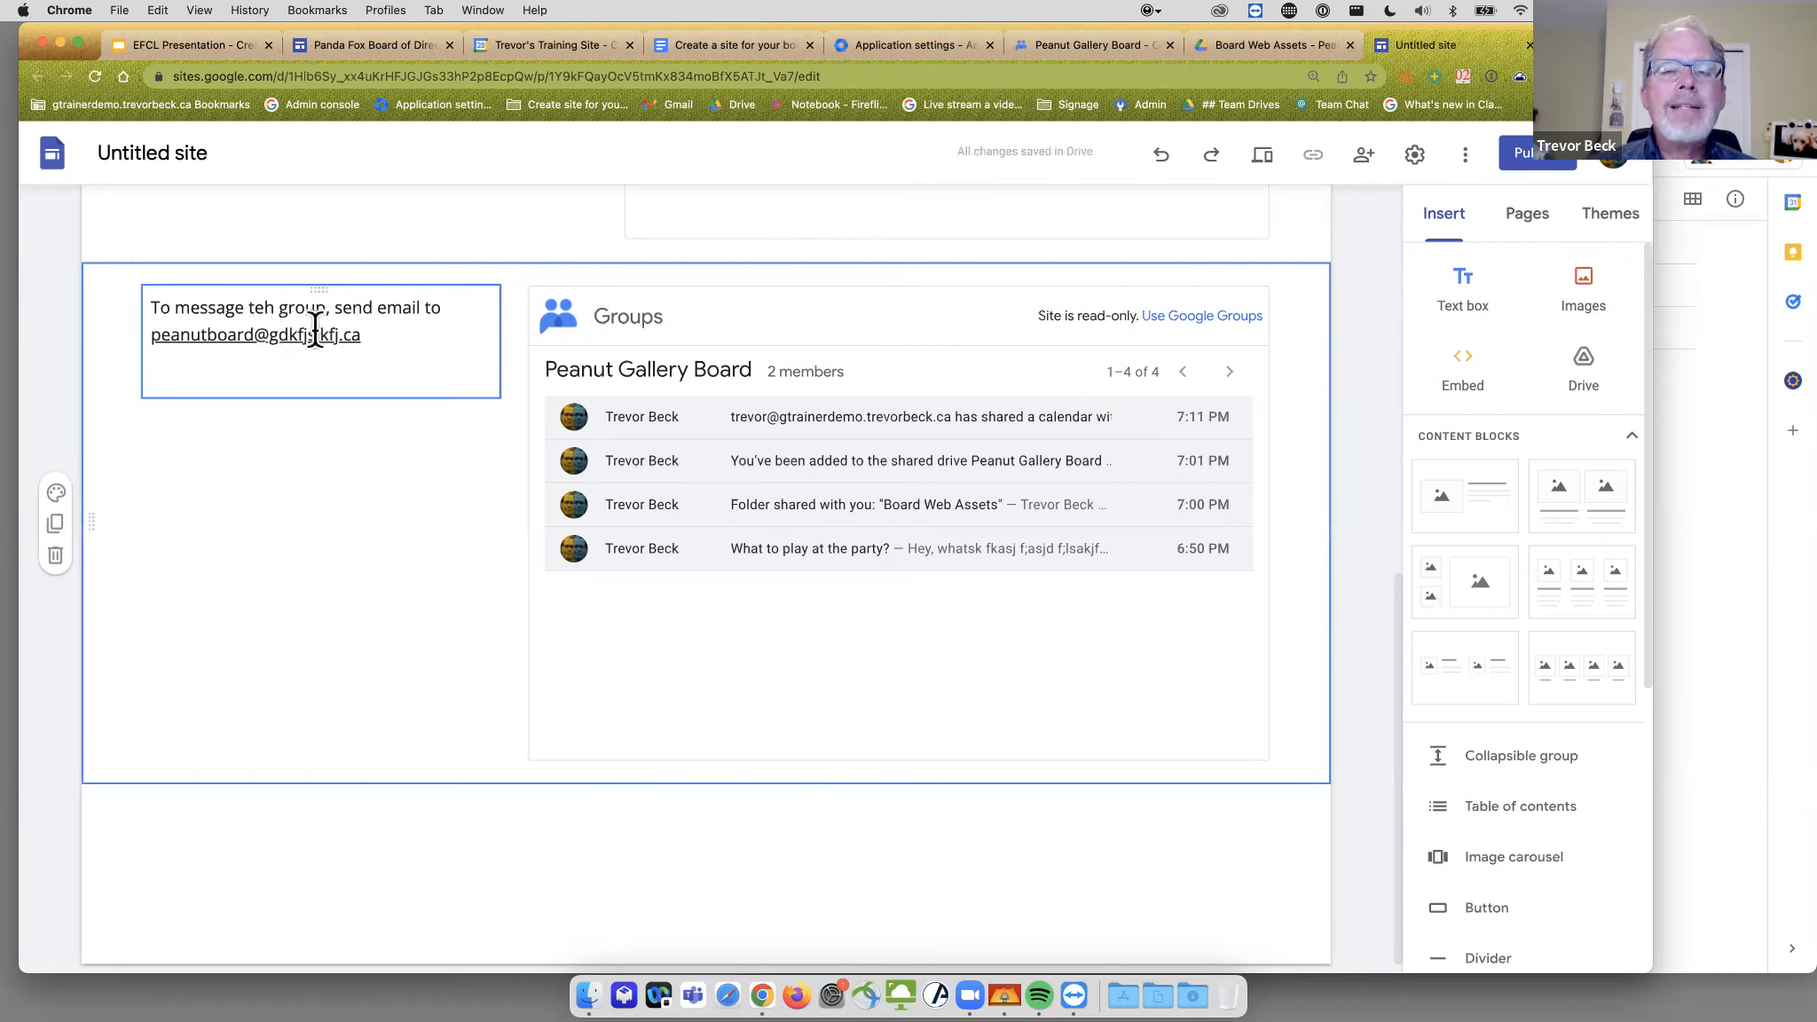
click(717, 456)
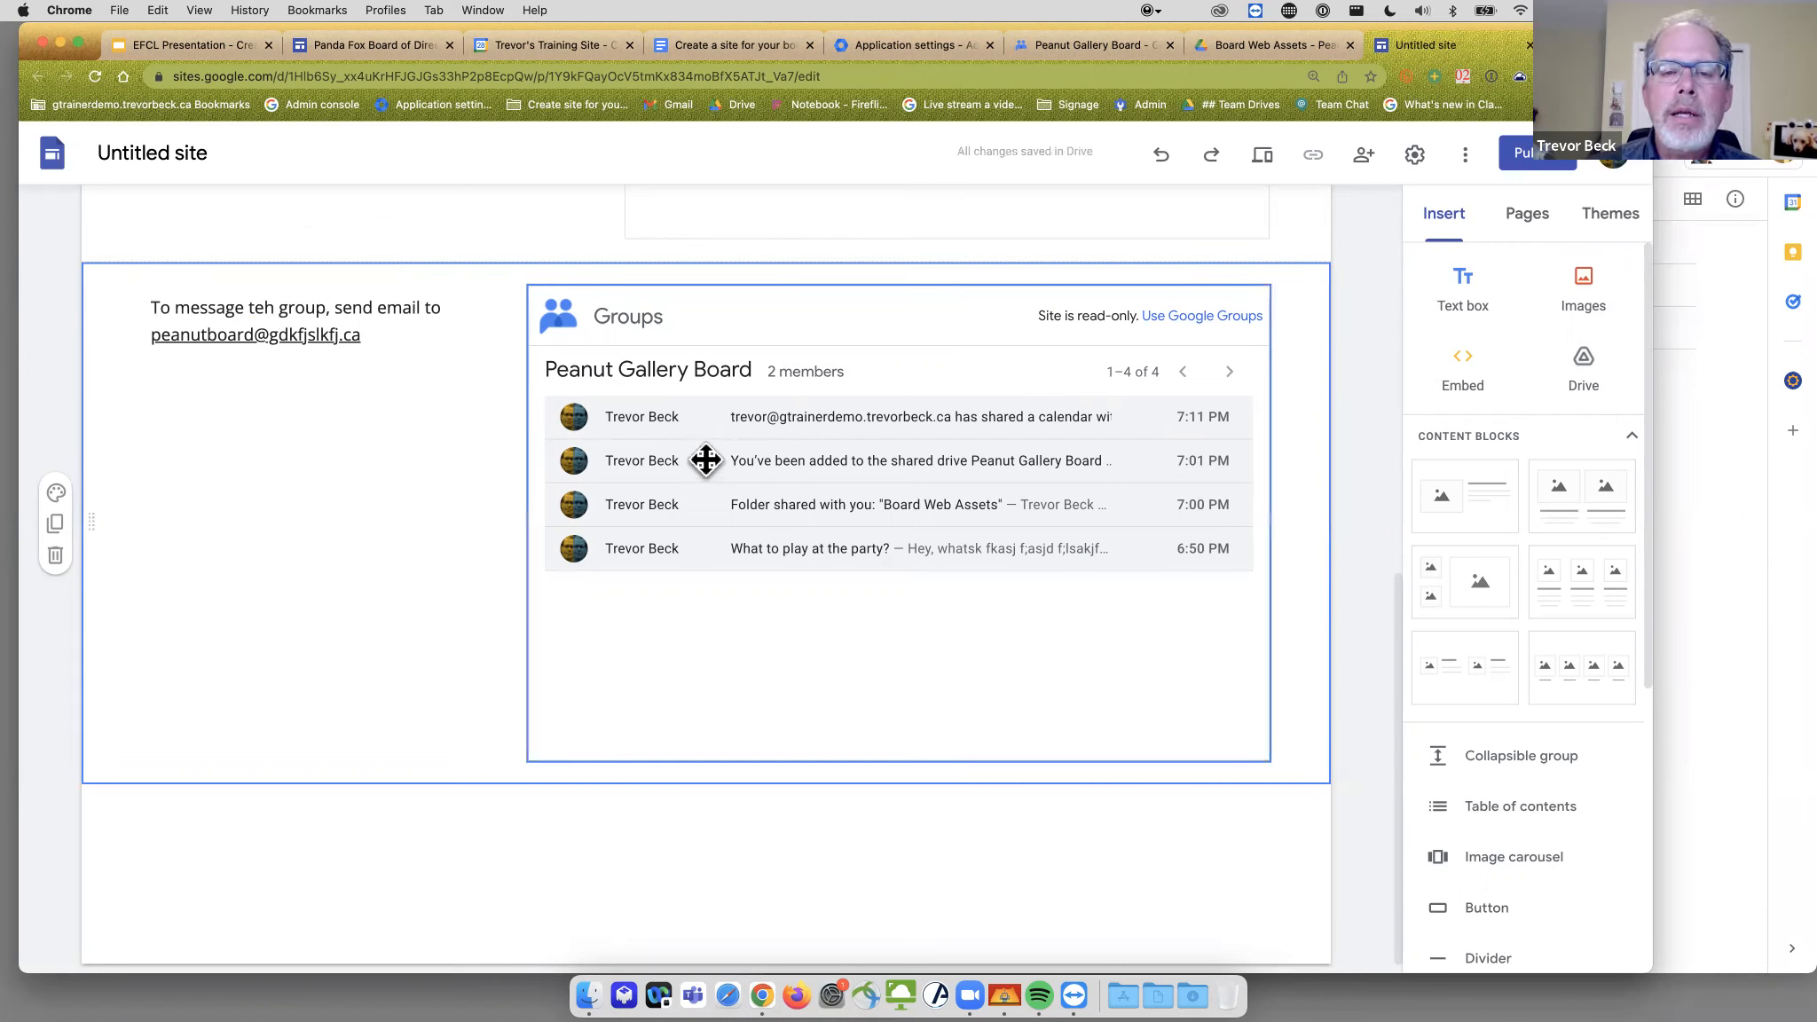
click(1261, 53)
click(1095, 51)
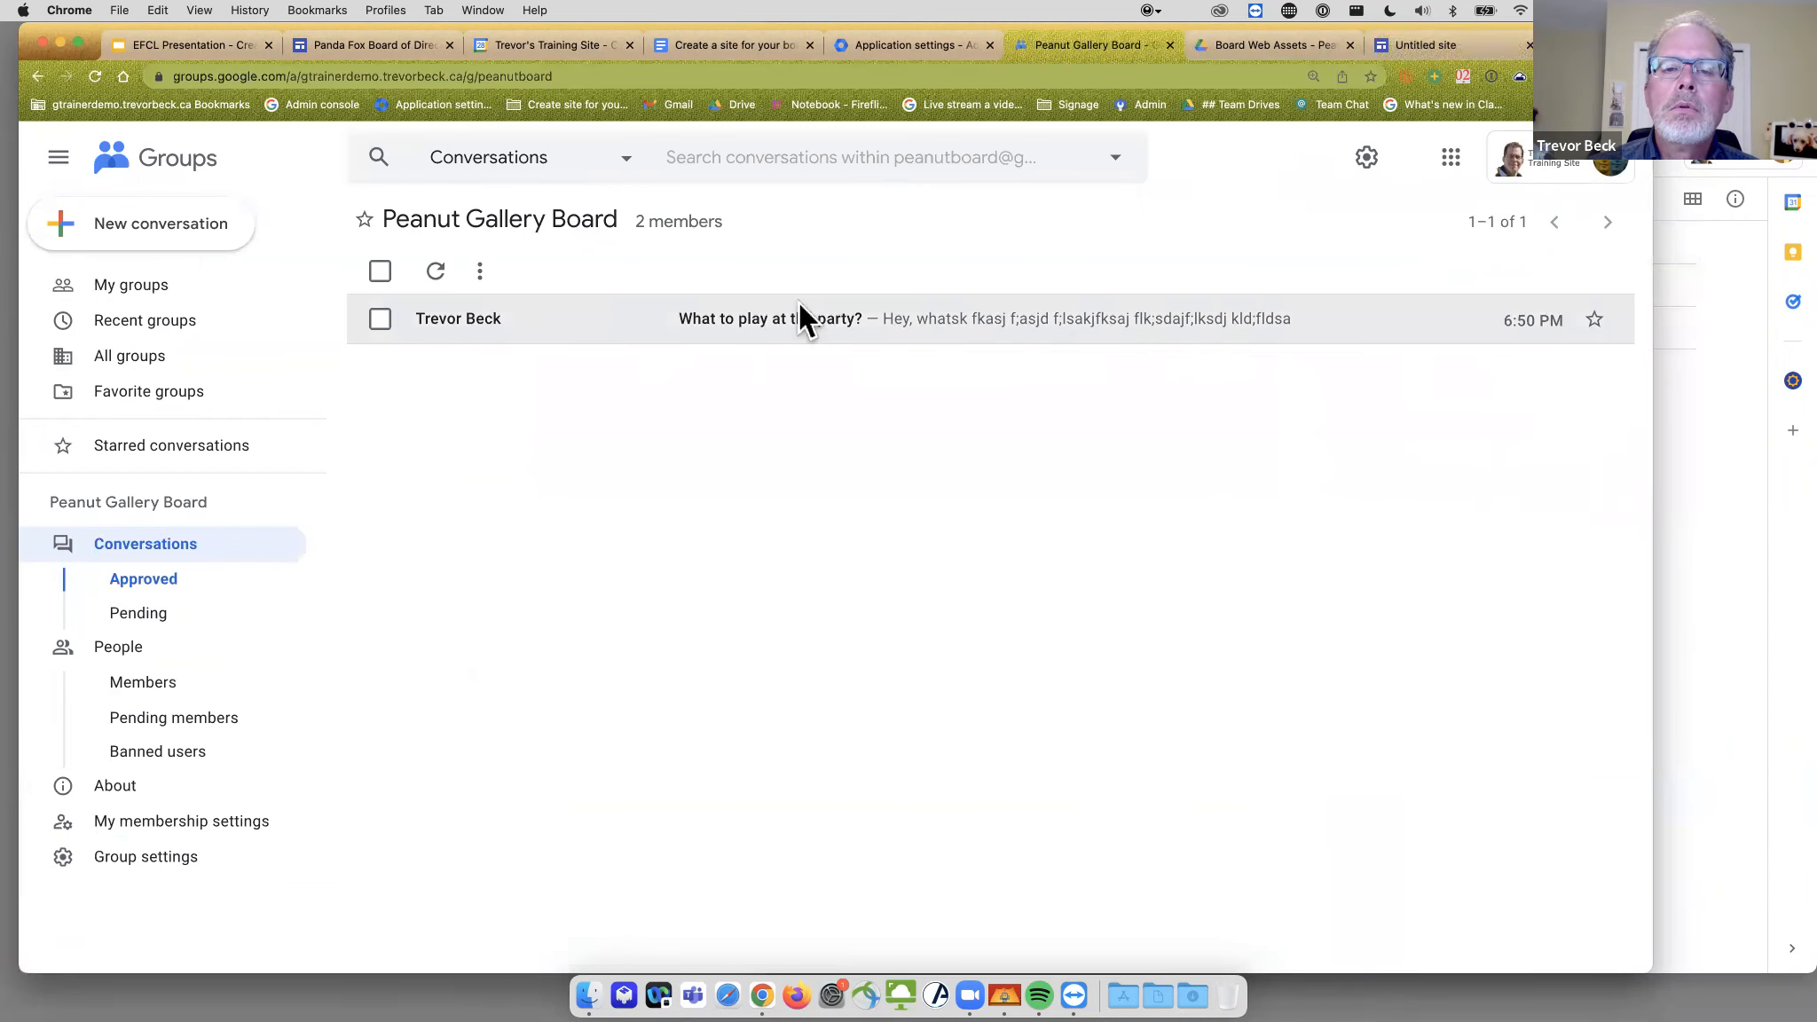
click(1403, 44)
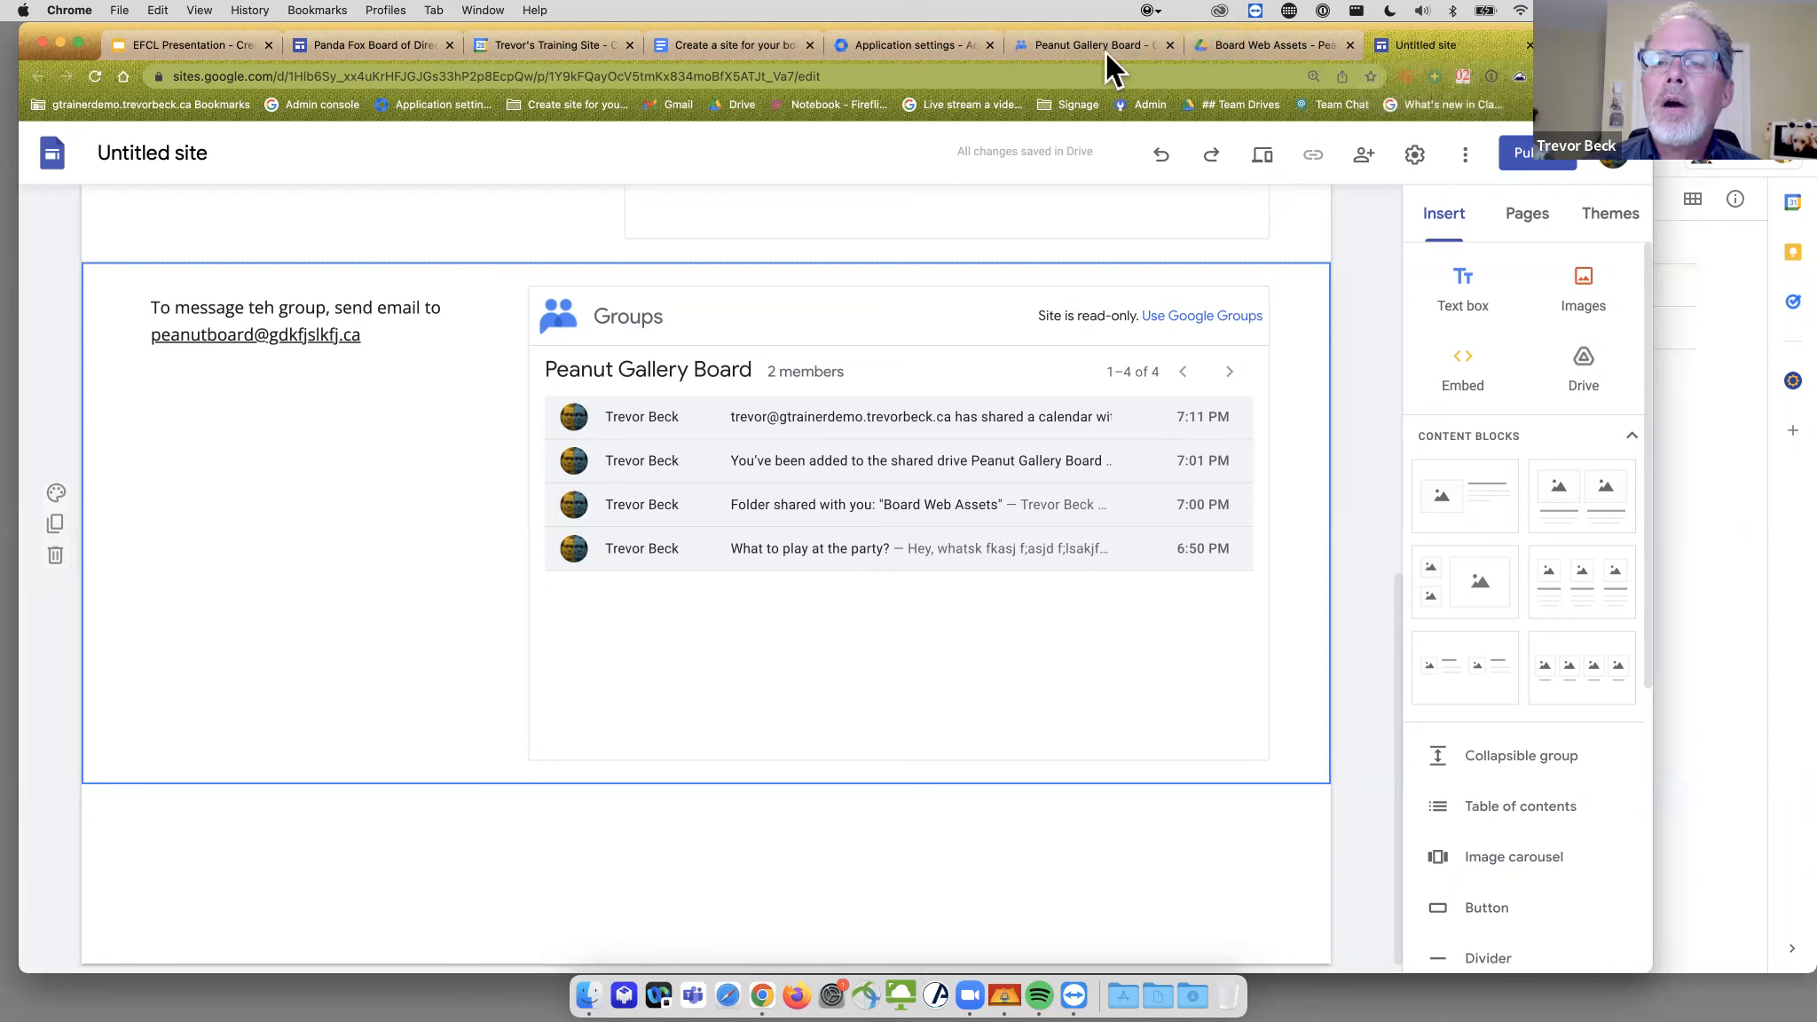
- Copy the public URL from the Peanut Gallery Board calendar's Integrate calendar settings
click(504, 42)
scroll(733, 442, down, 3)
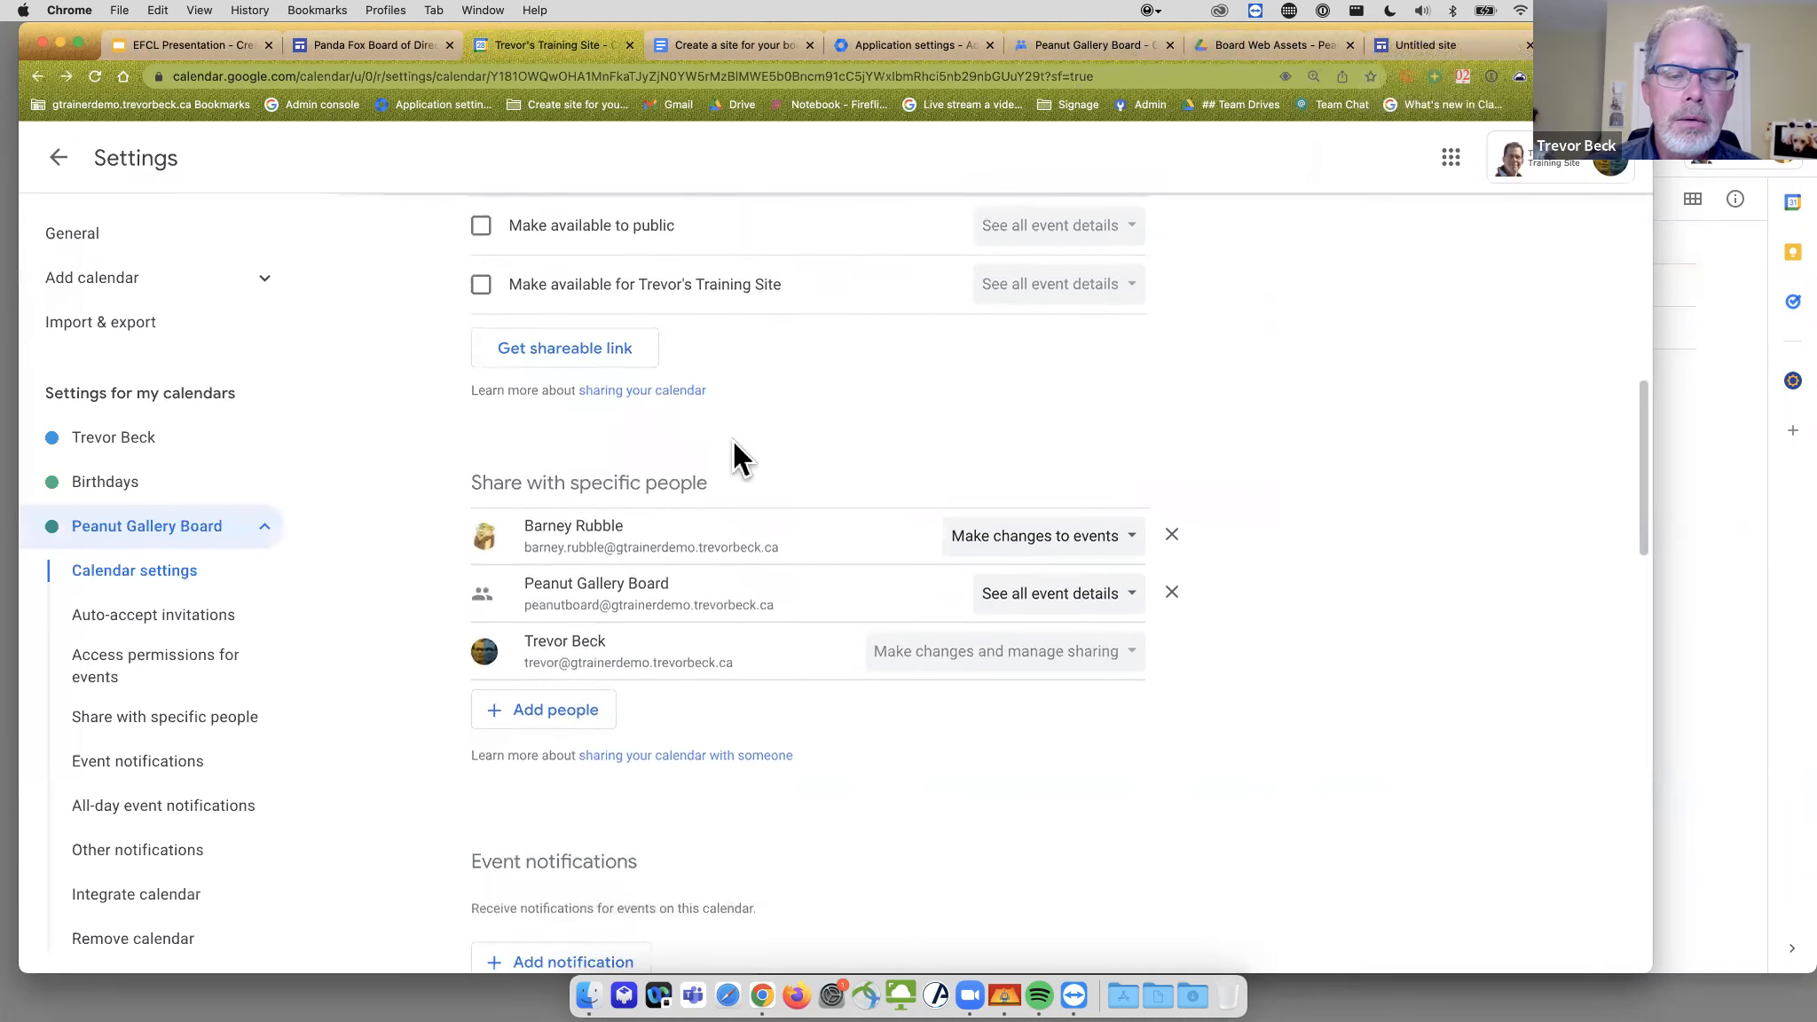
scroll(733, 442, down, 5)
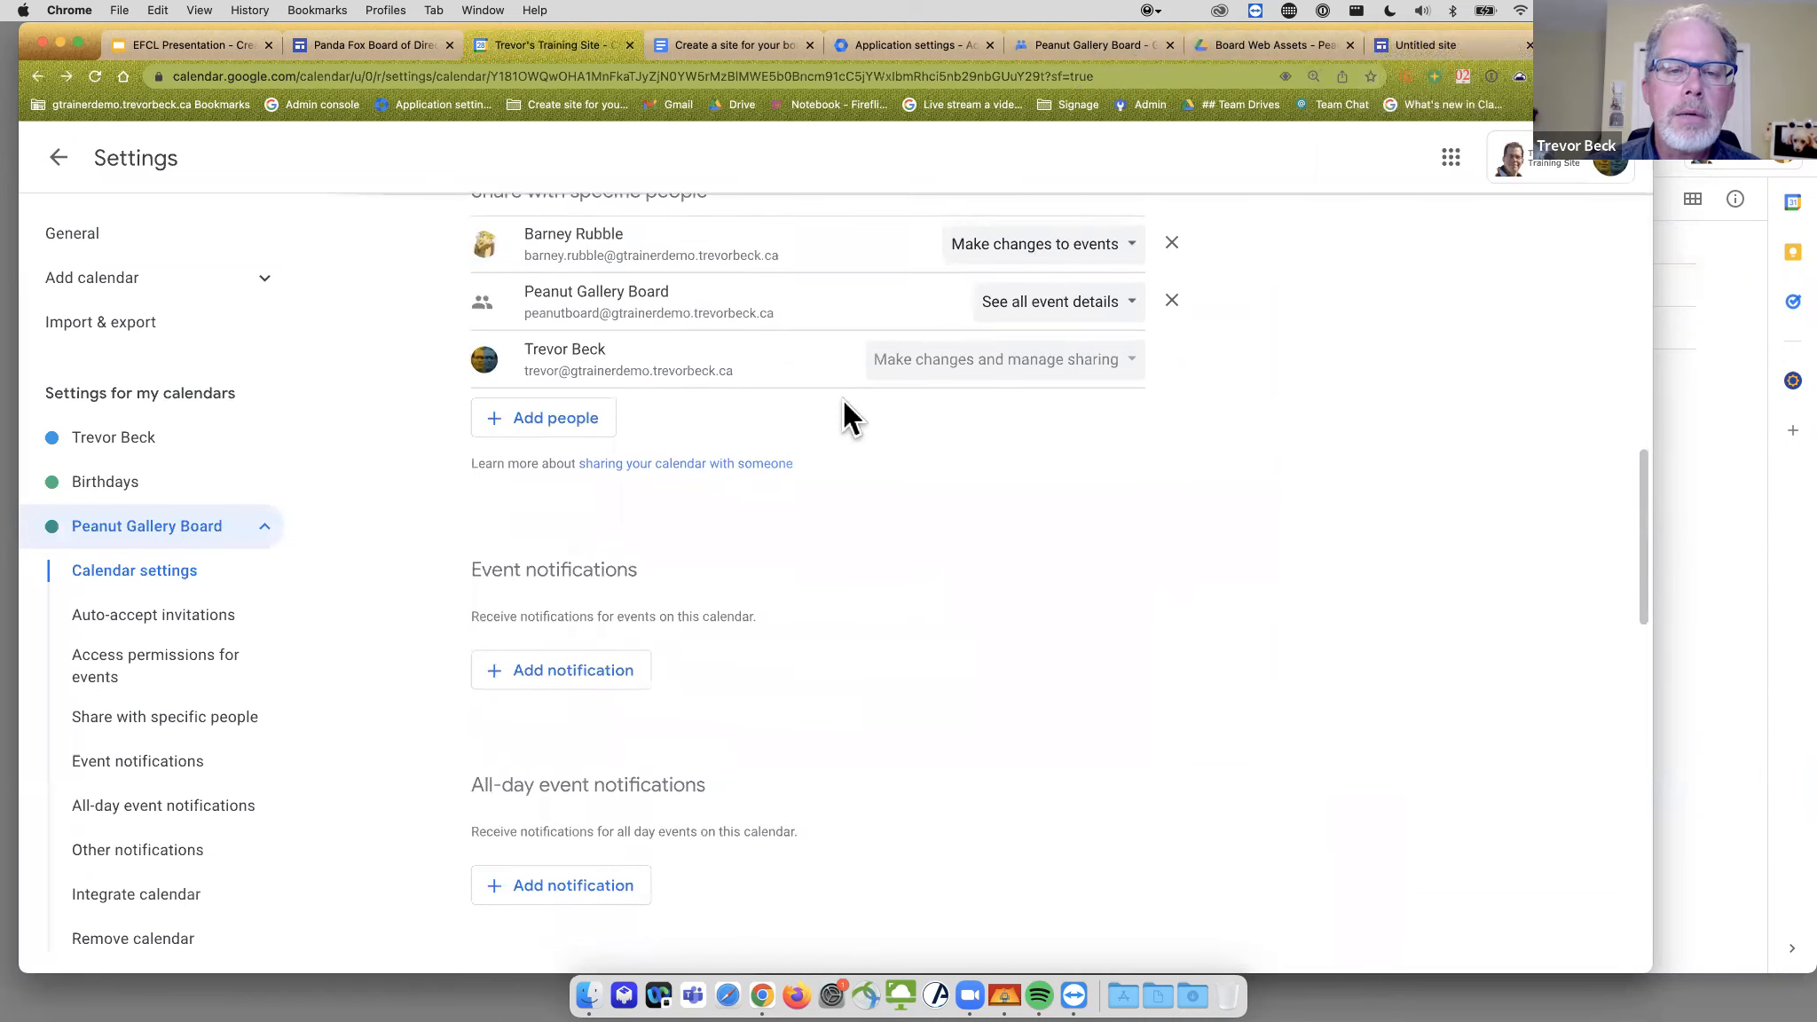
scroll(843, 400, down, 6)
scroll(840, 401, down, 10)
scroll(840, 401, down, 10)
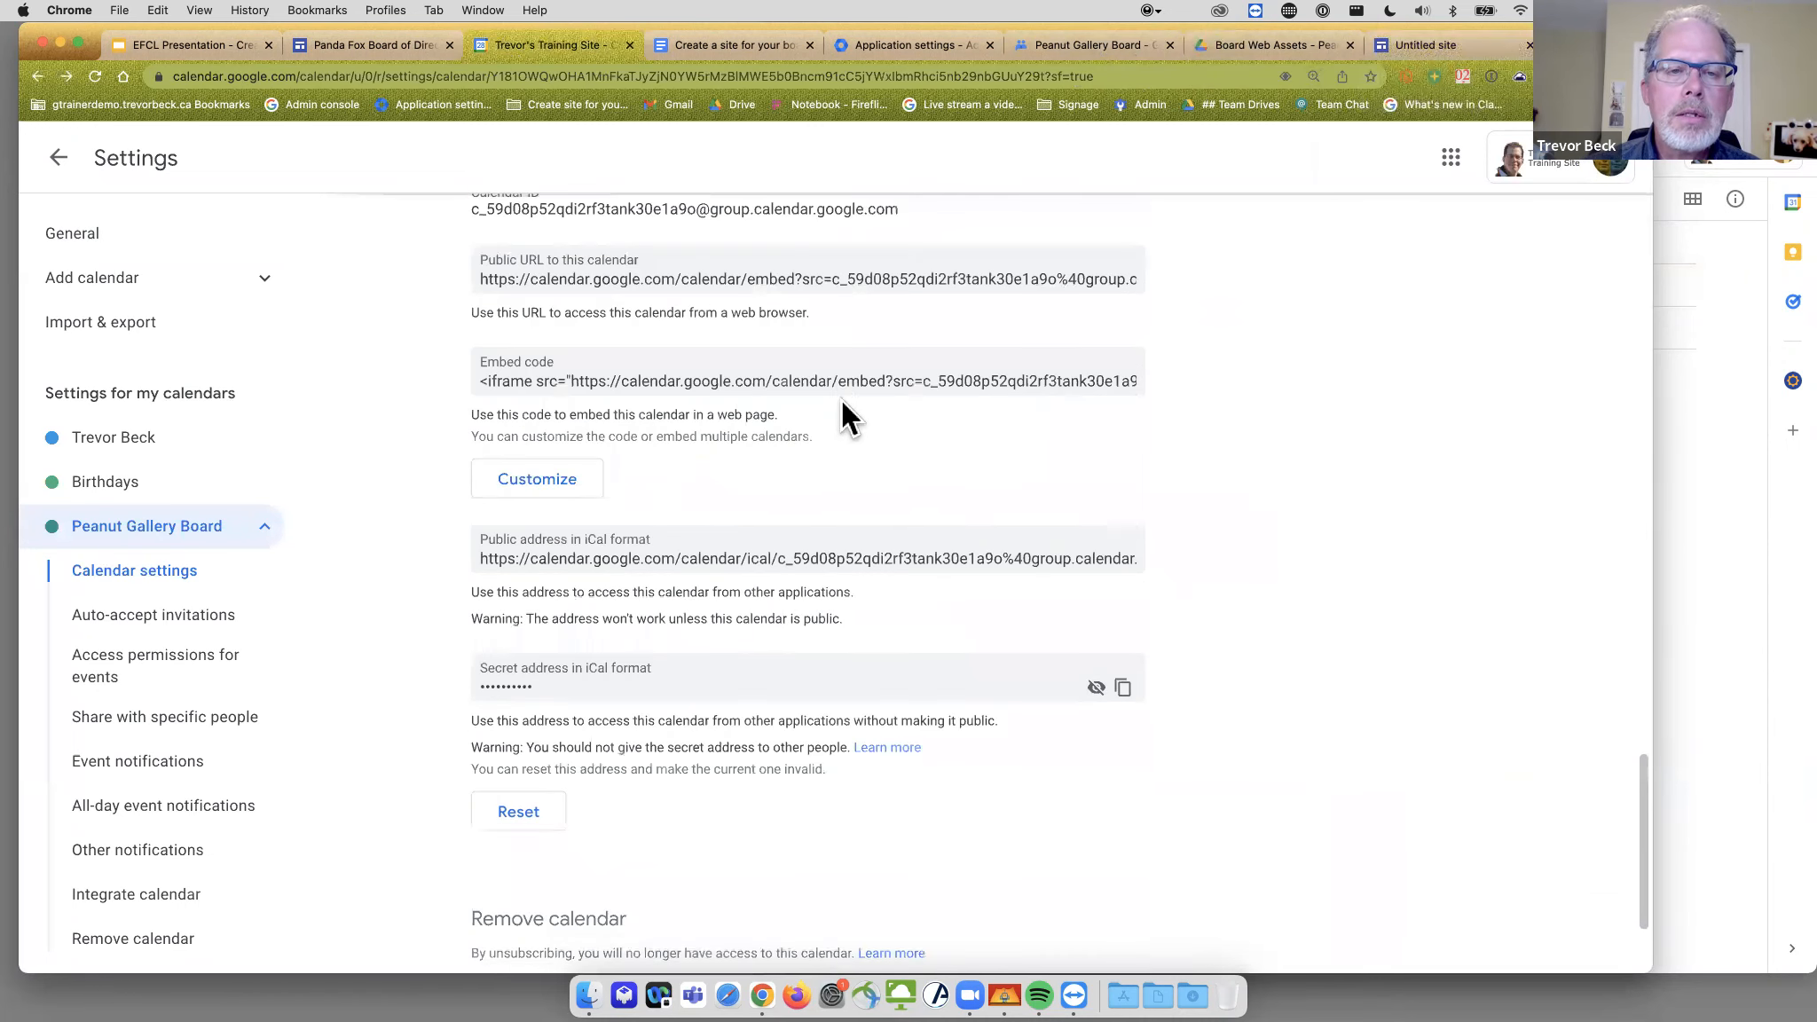
scroll(843, 406, up, 2)
double_click(674, 349)
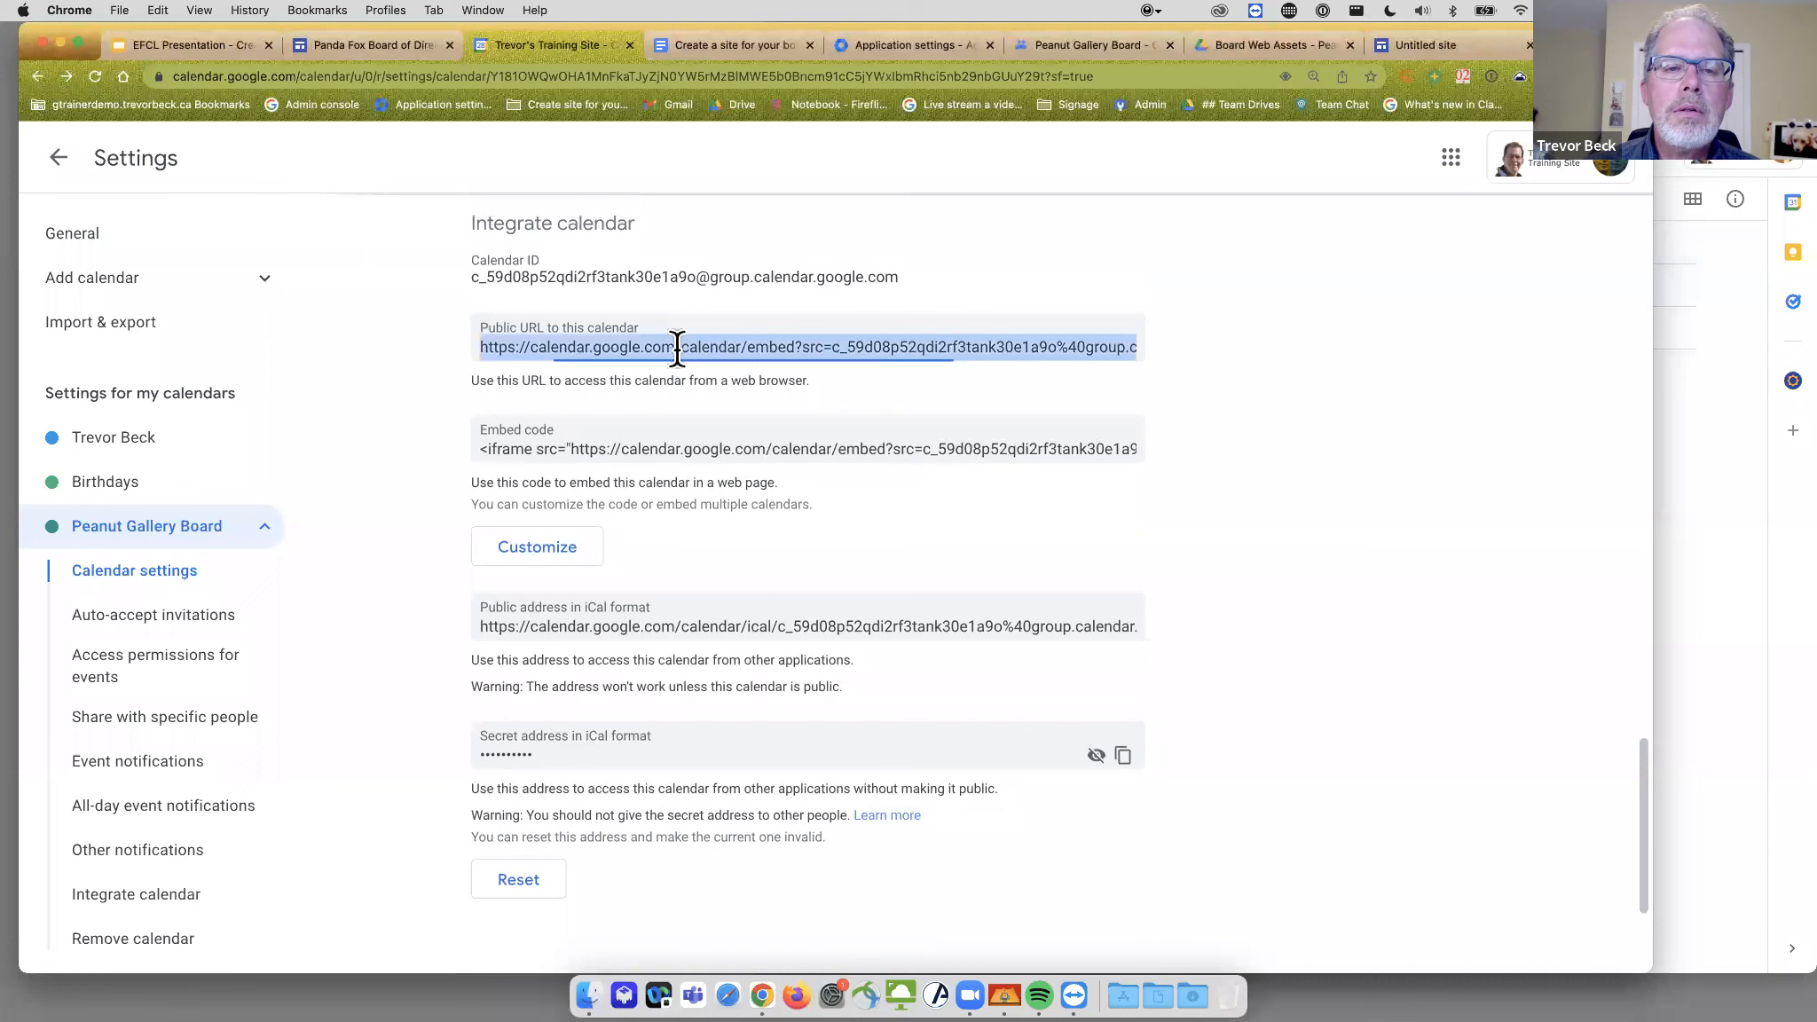
click(740, 339)
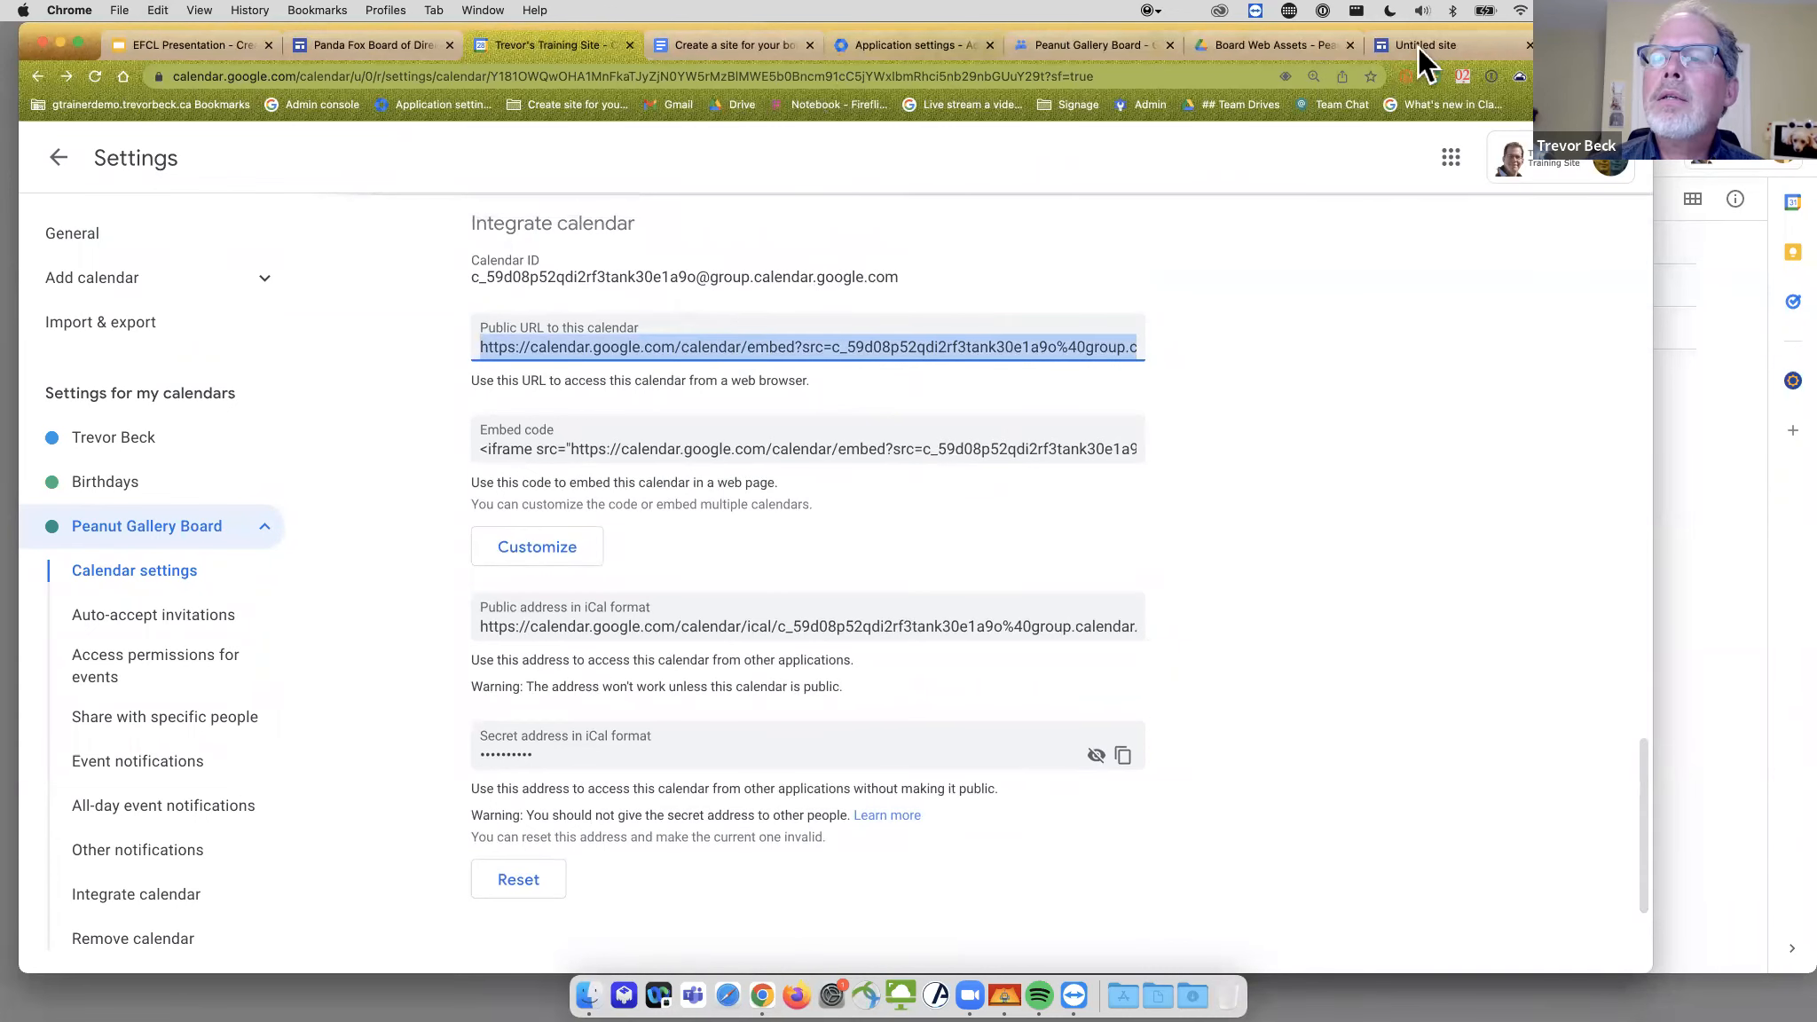
click(1418, 47)
- Embed the calendar's public URL at the page bottom and centre it in its section
double_click(894, 917)
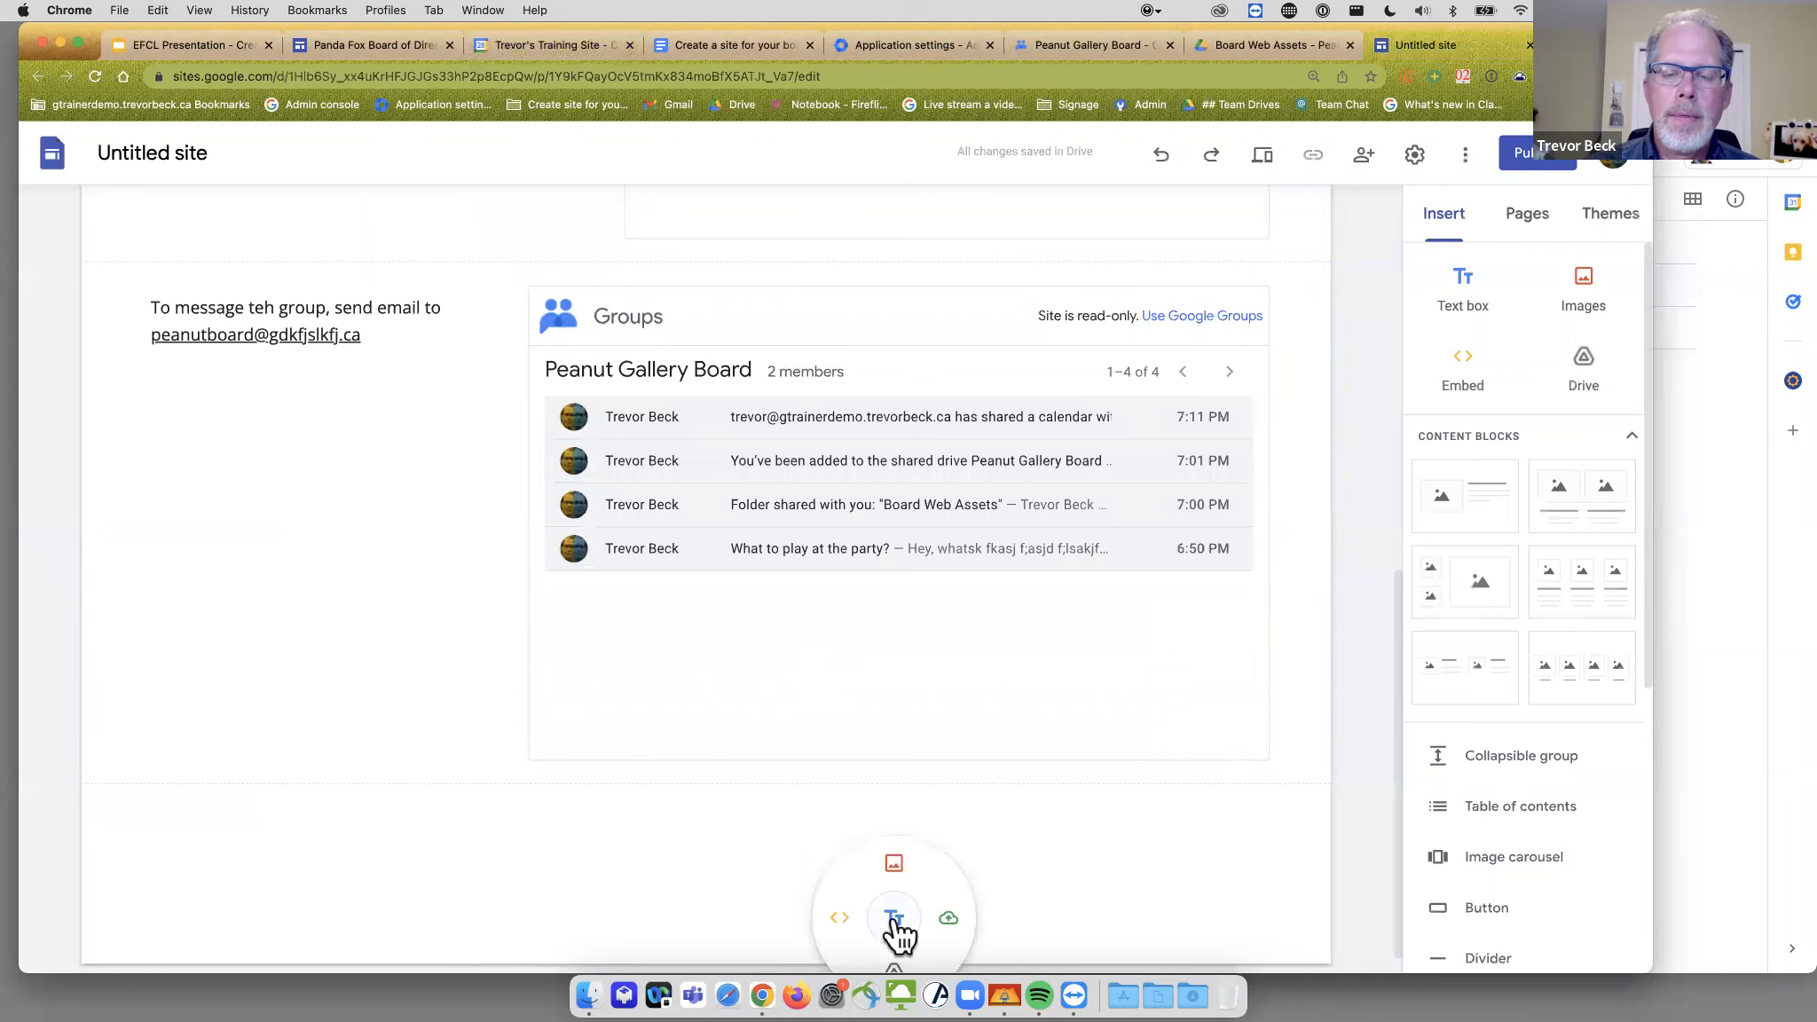
click(838, 920)
key(super+v)
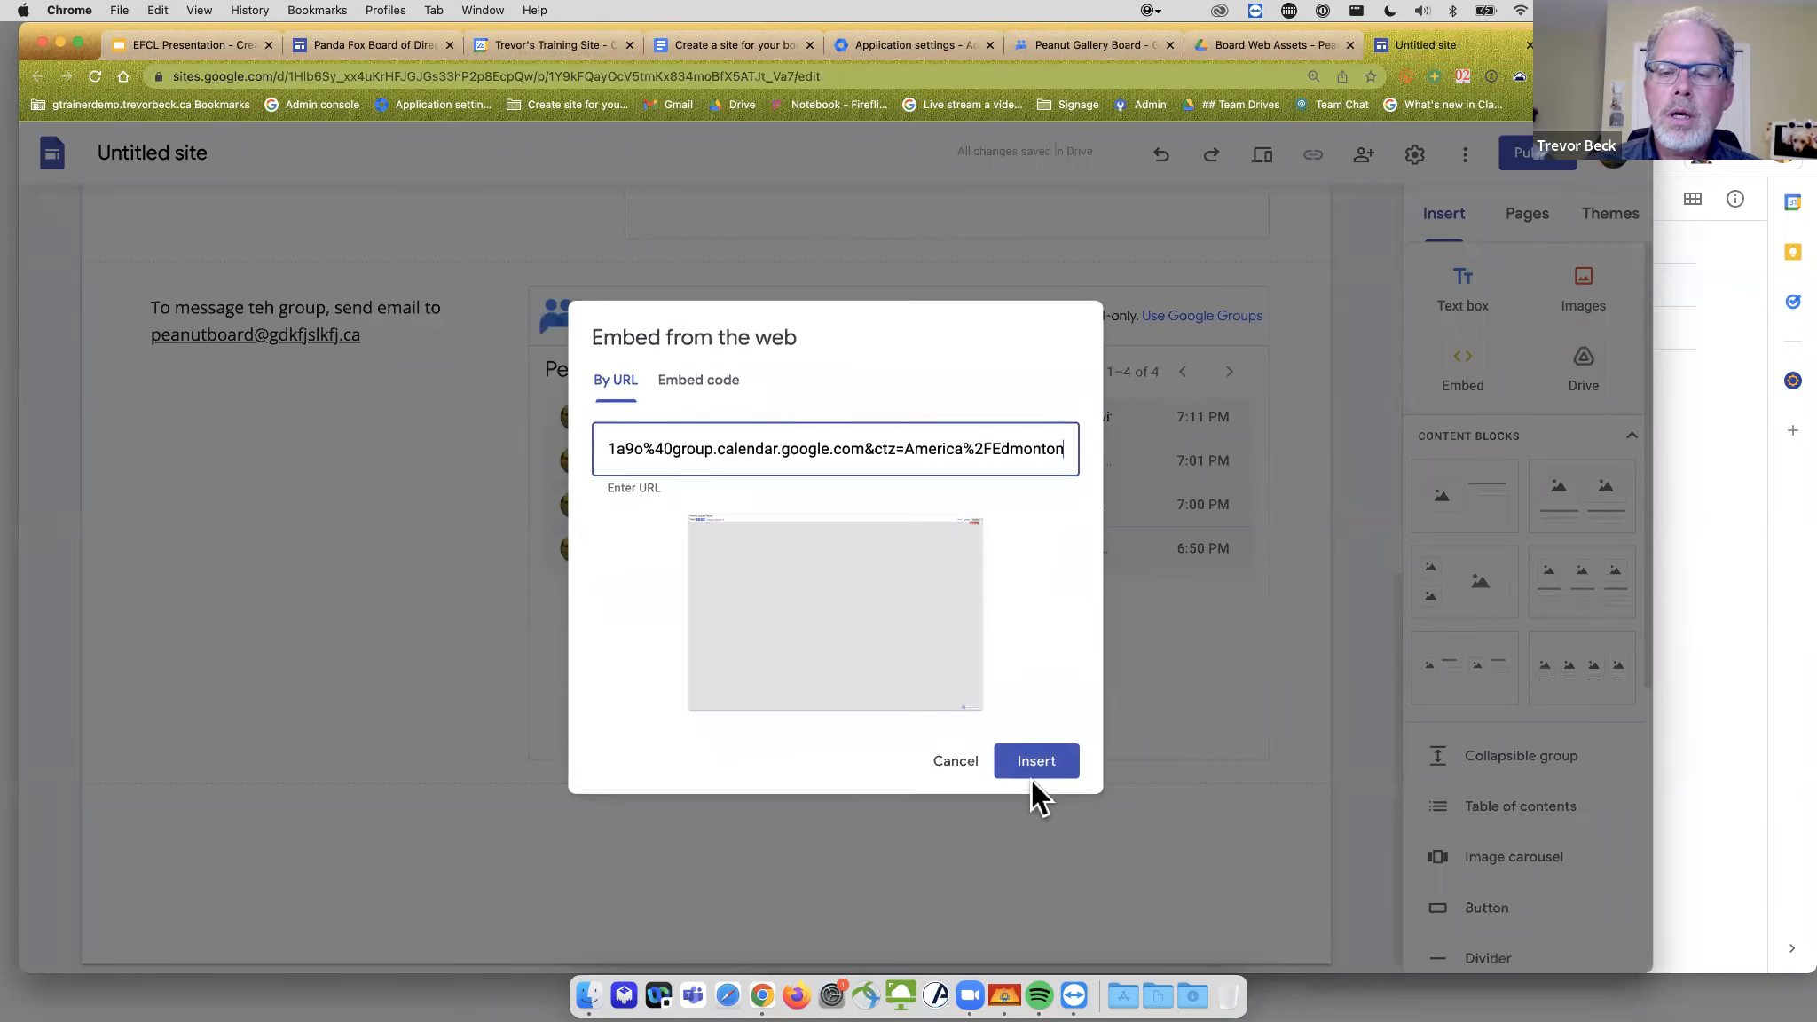
click(1033, 769)
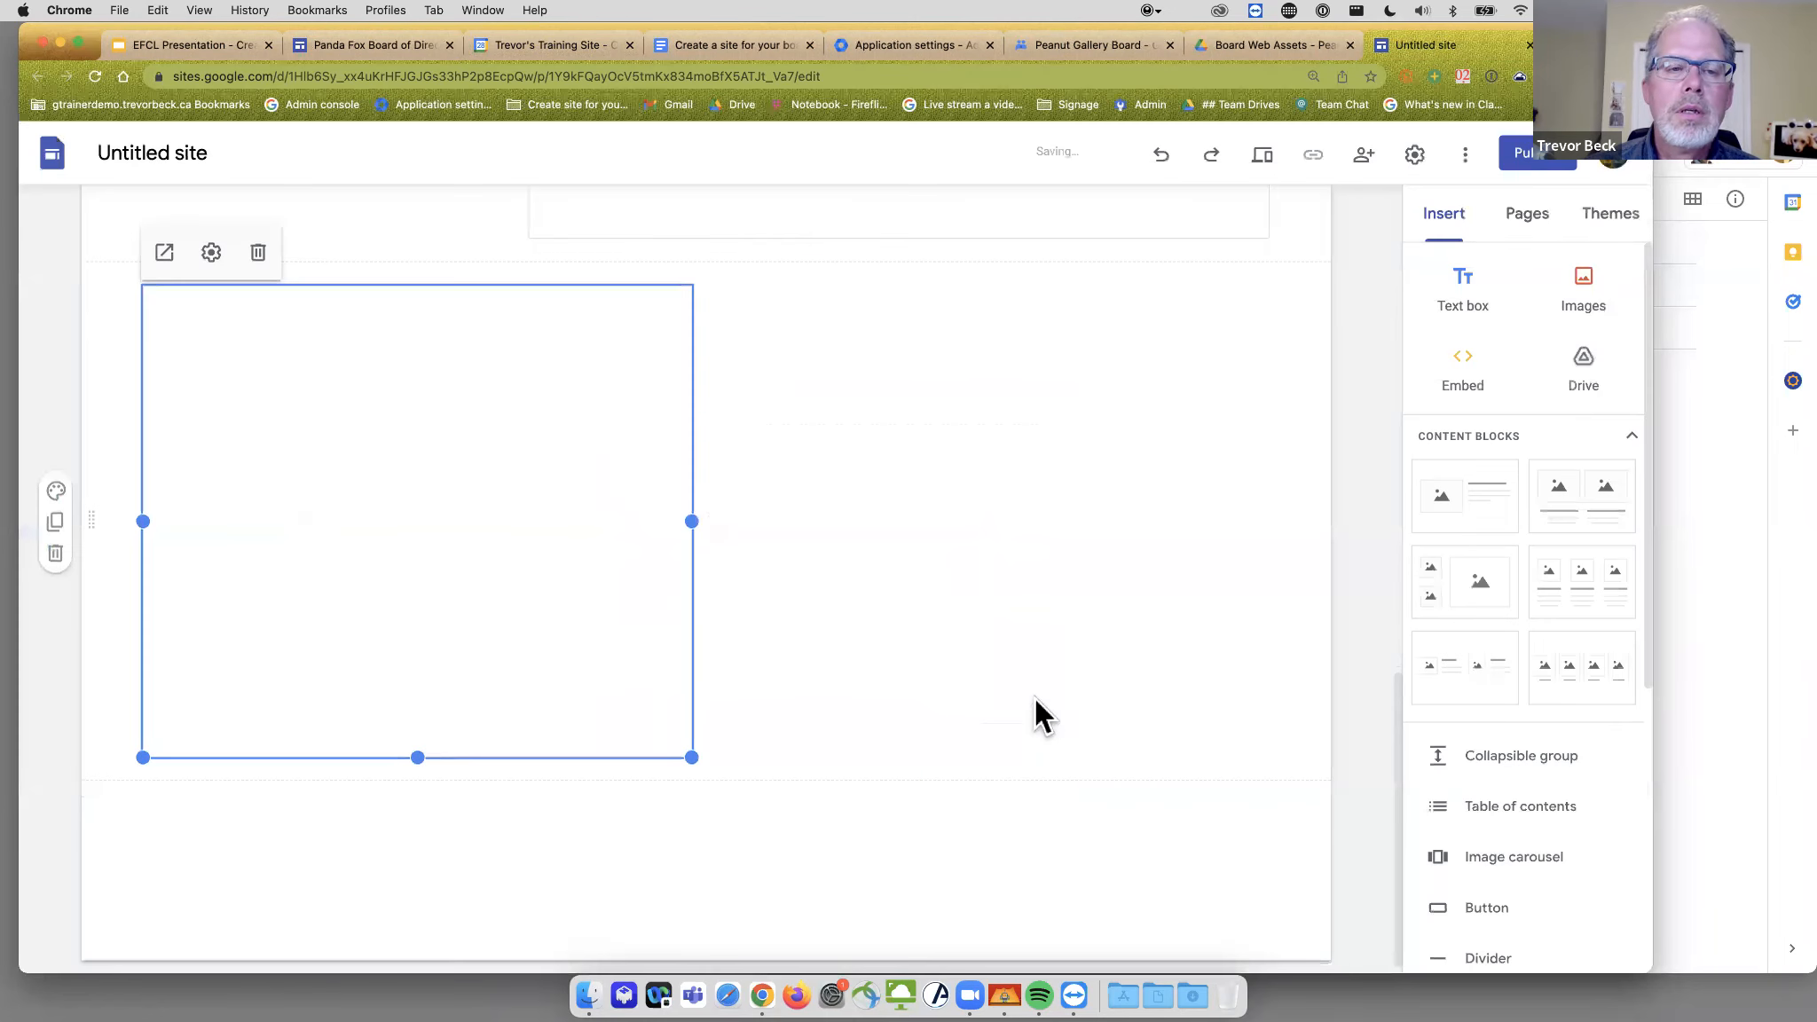
drag(455, 393, 937, 396)
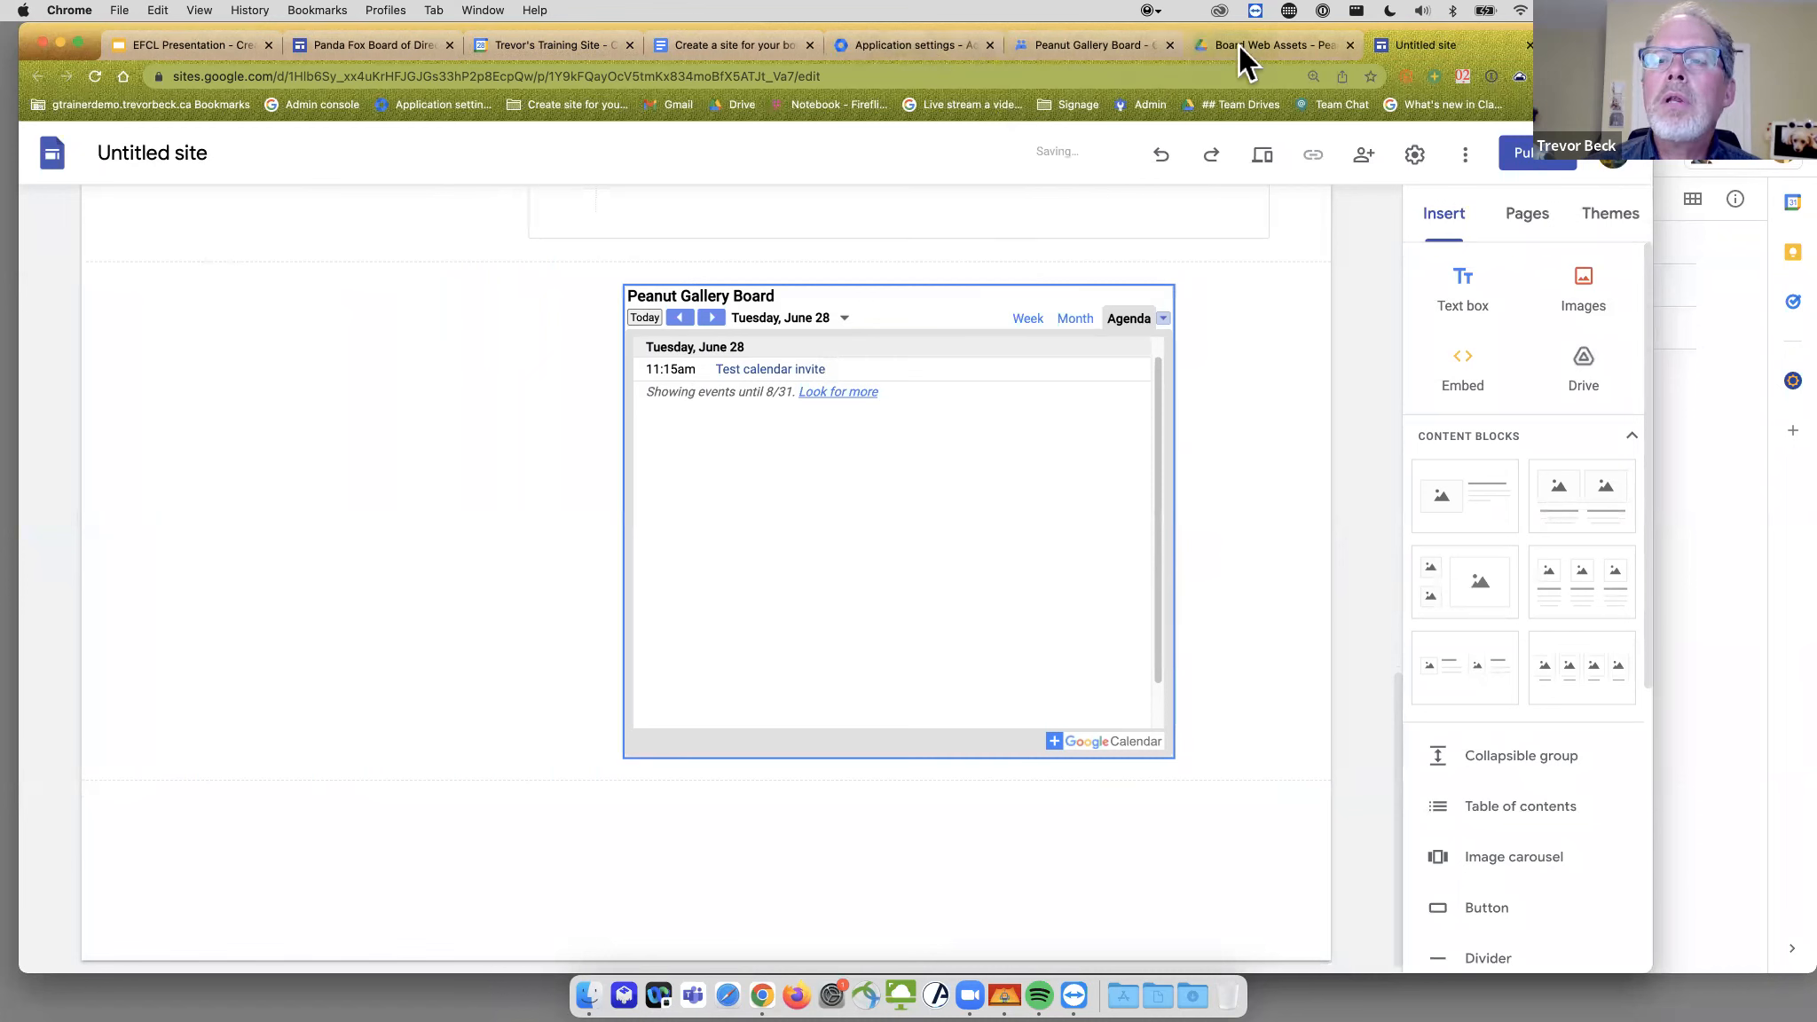
click(559, 49)
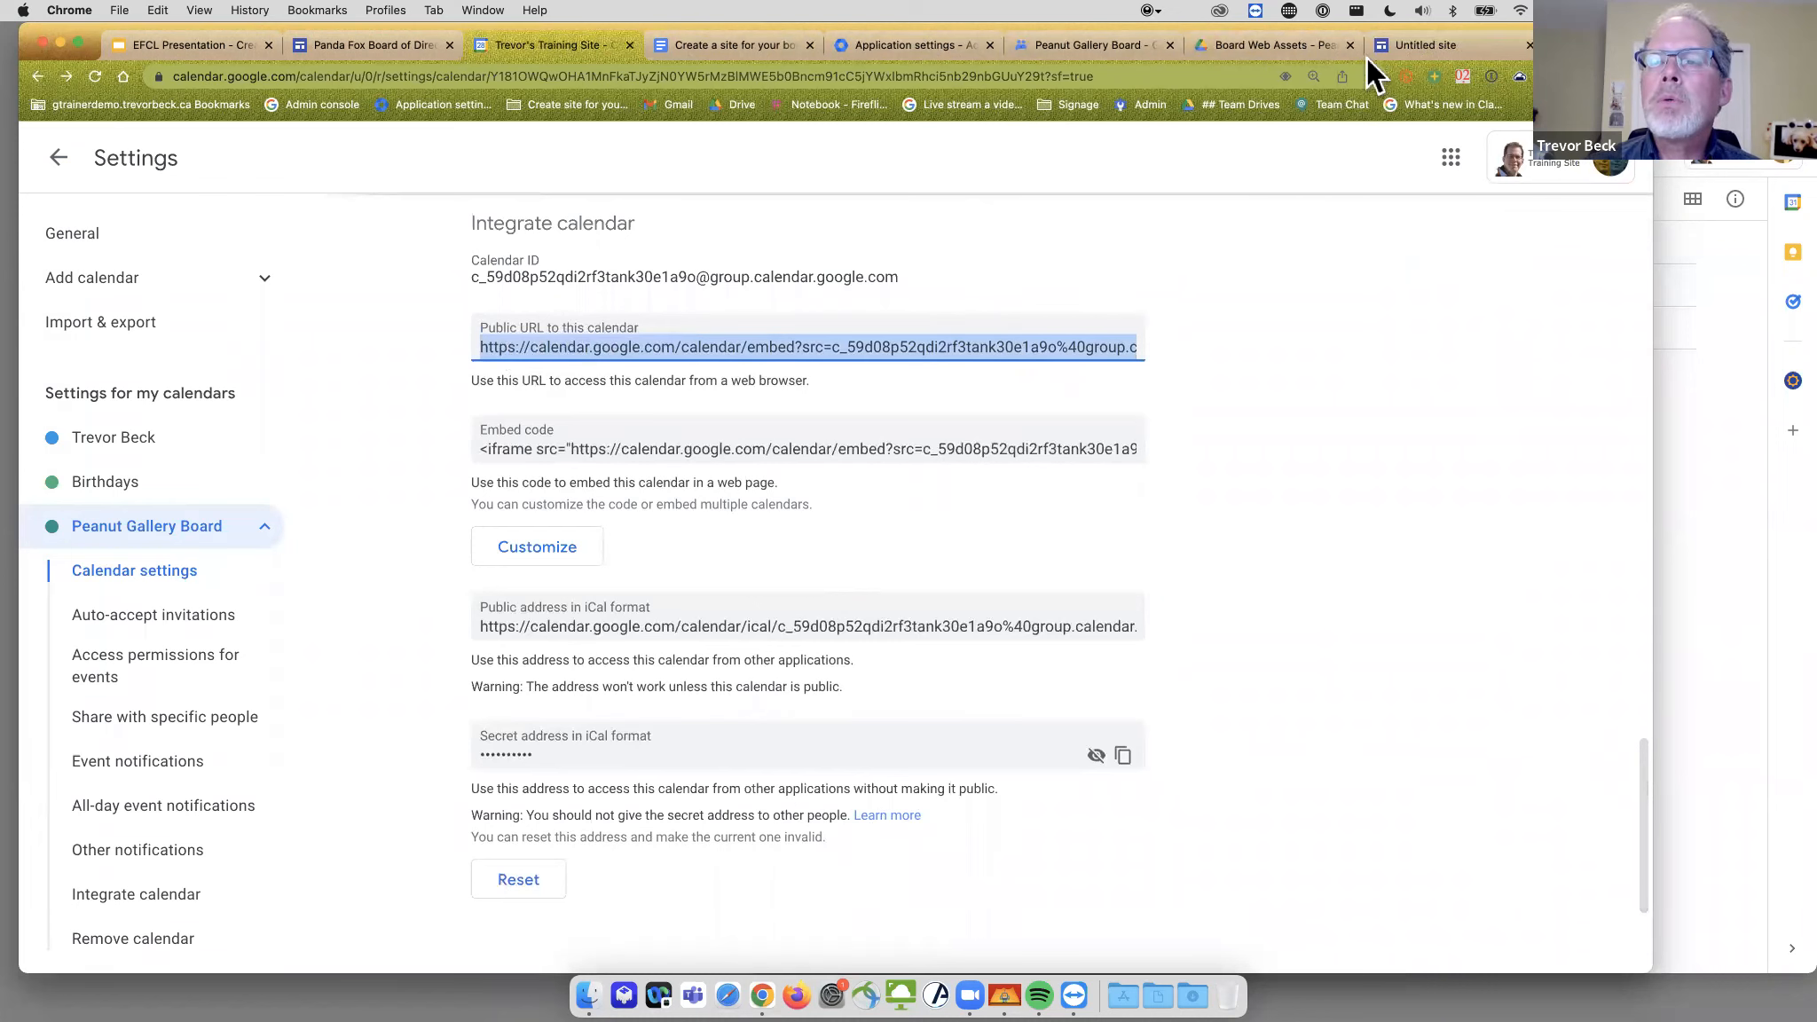
click(1413, 40)
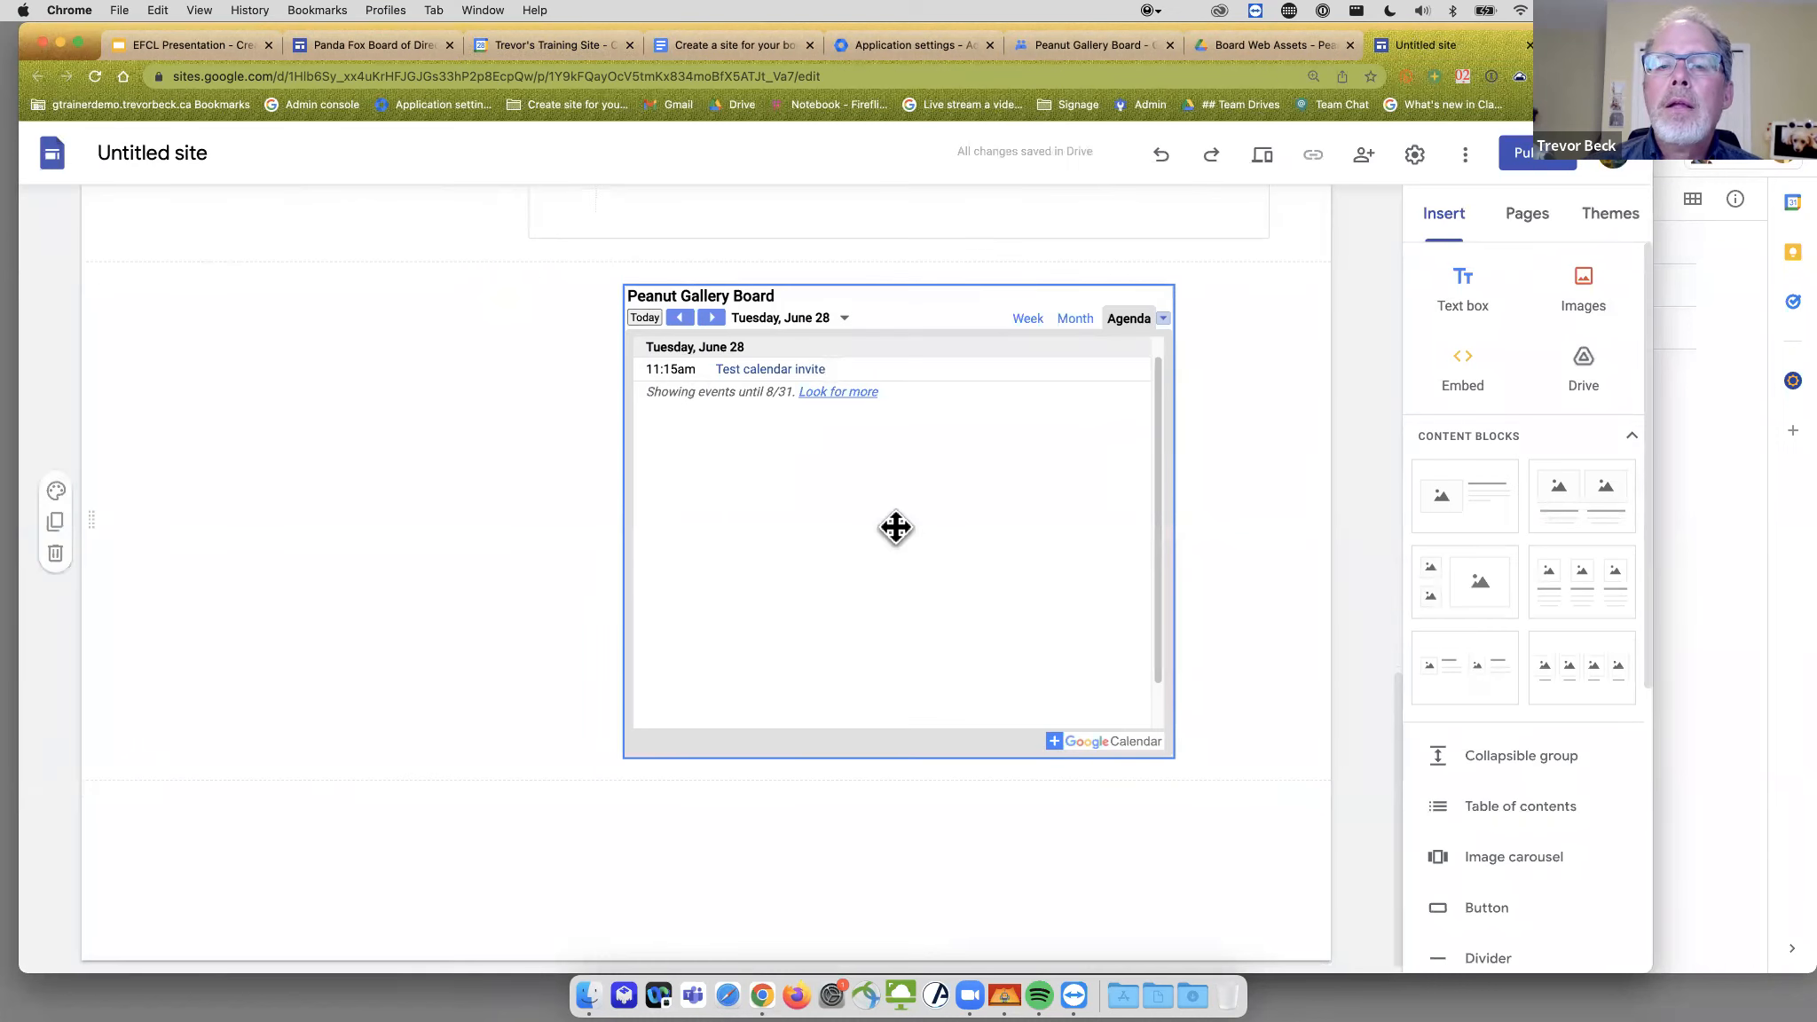
scroll(580, 594, up, 10)
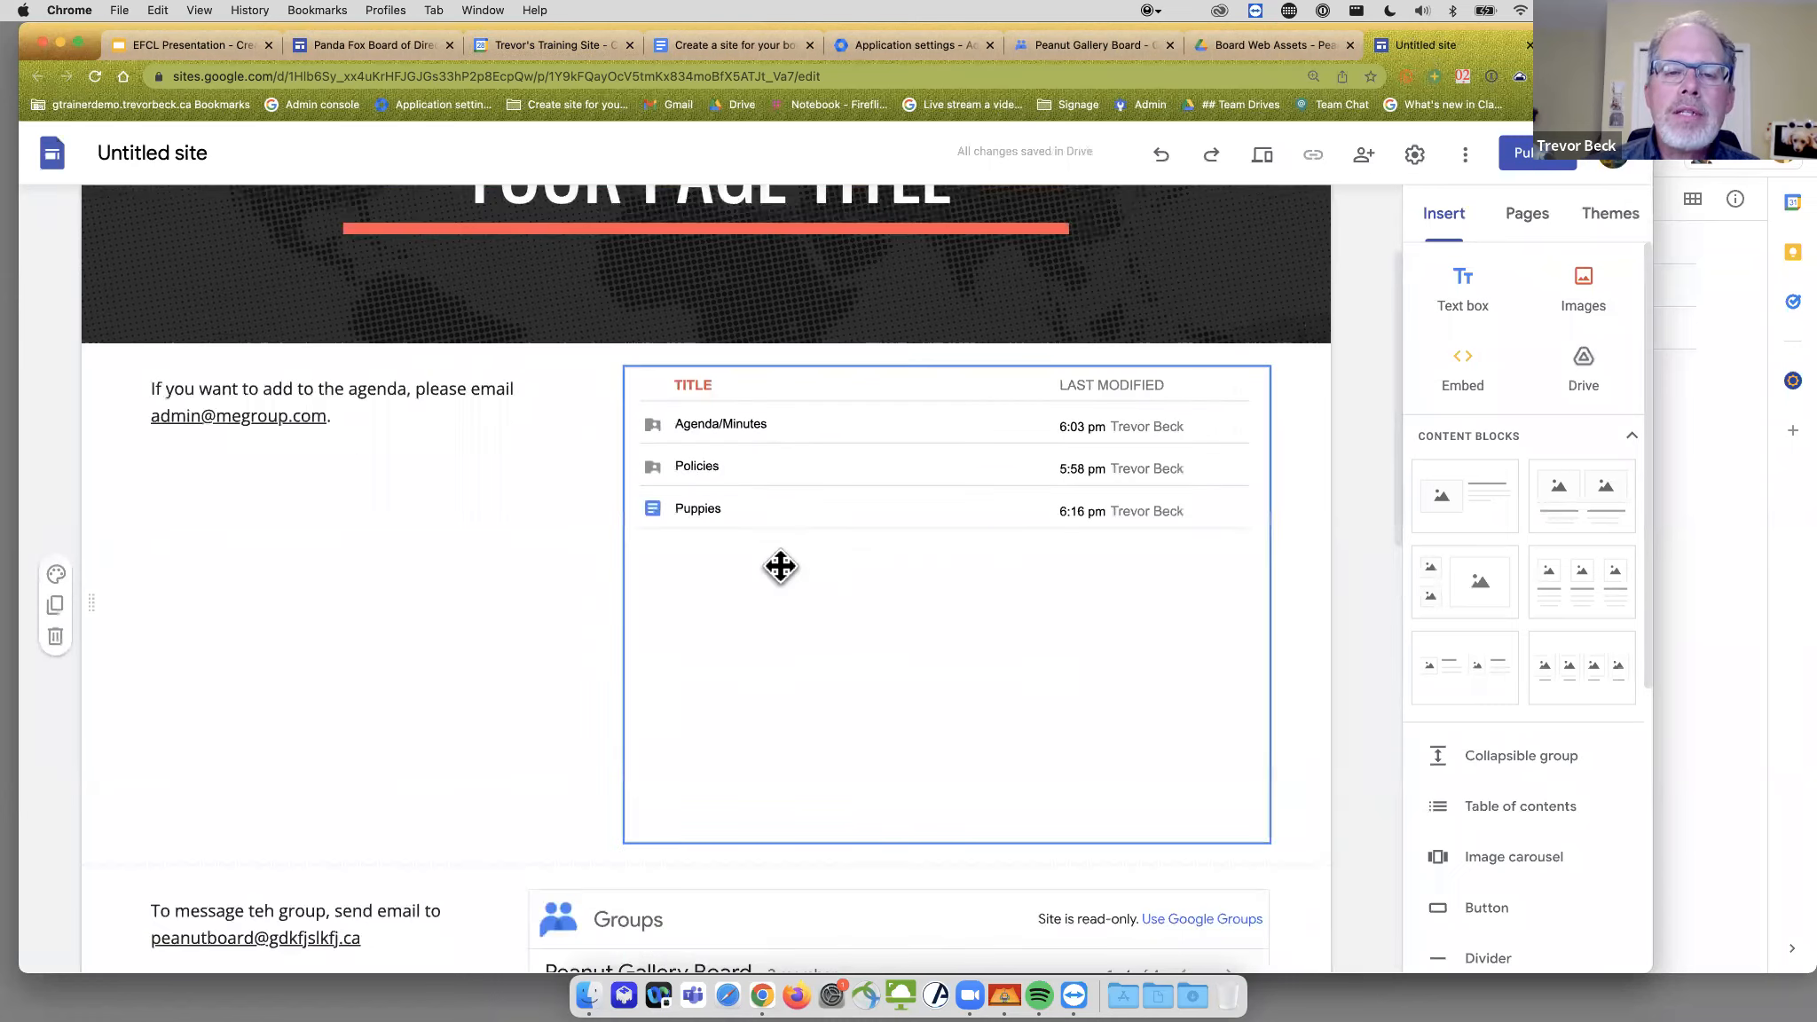
scroll(780, 566, down, 3)
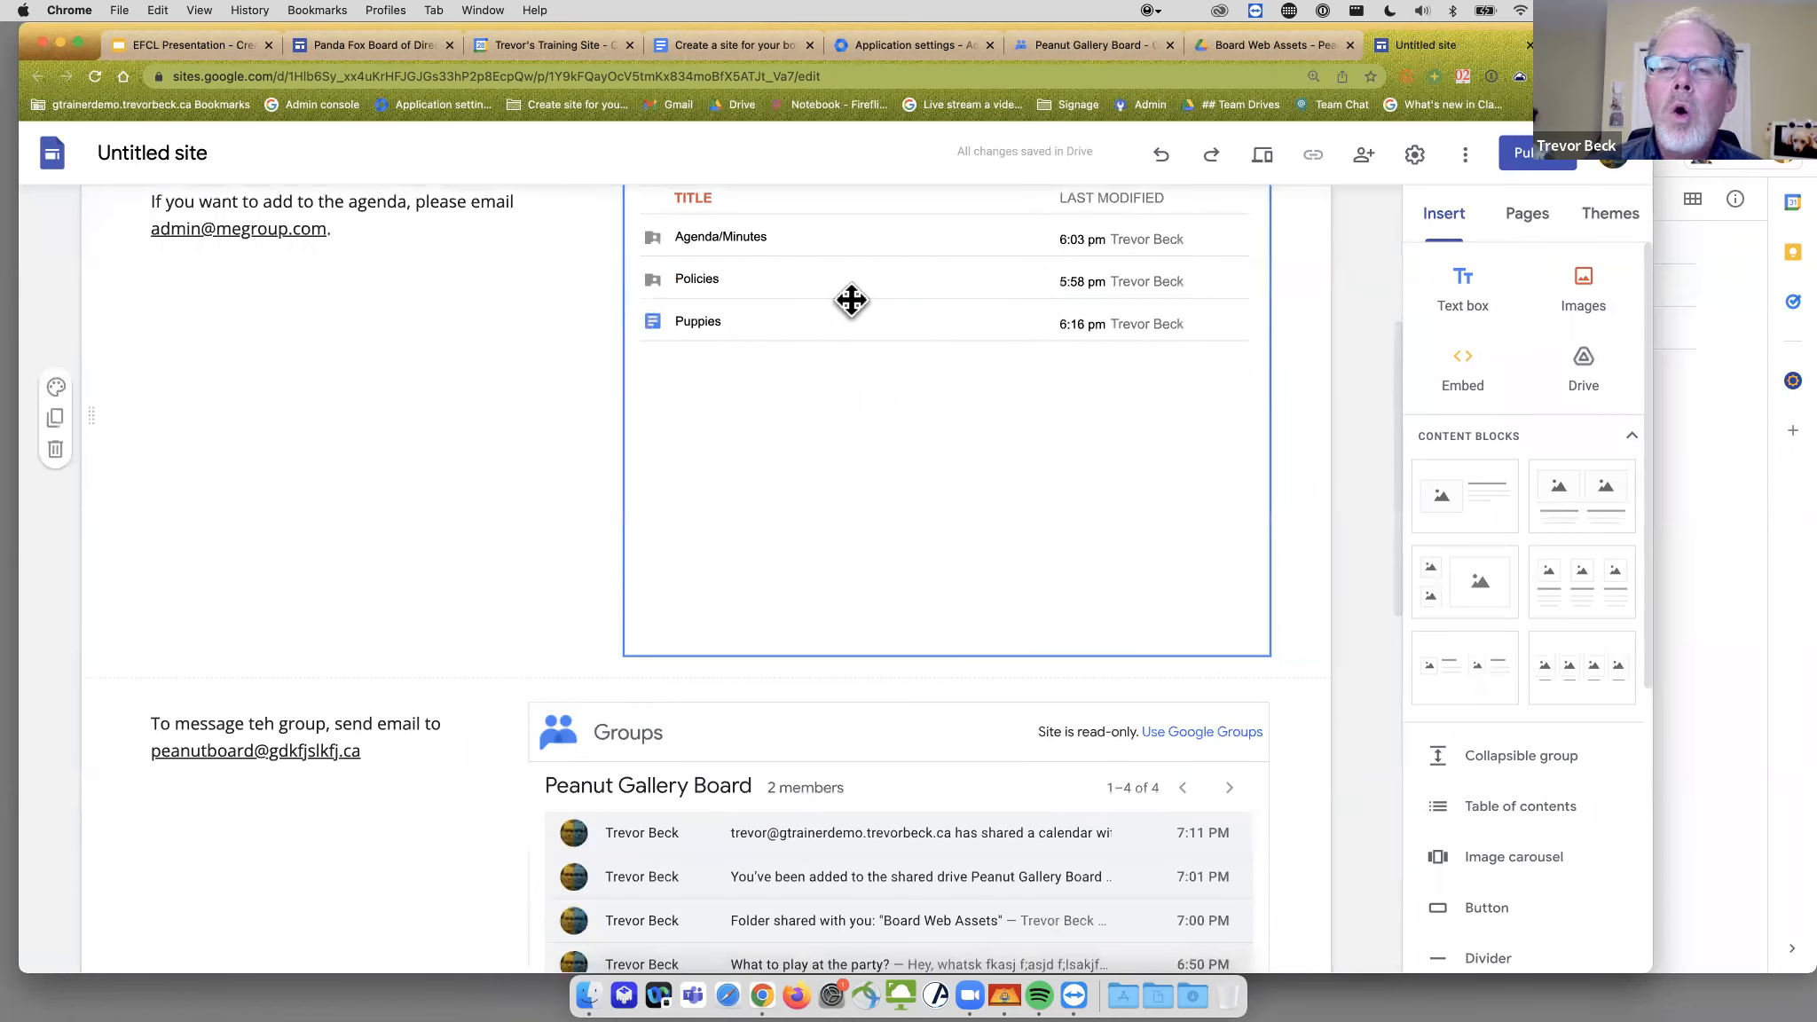
scroll(827, 616, down, 4)
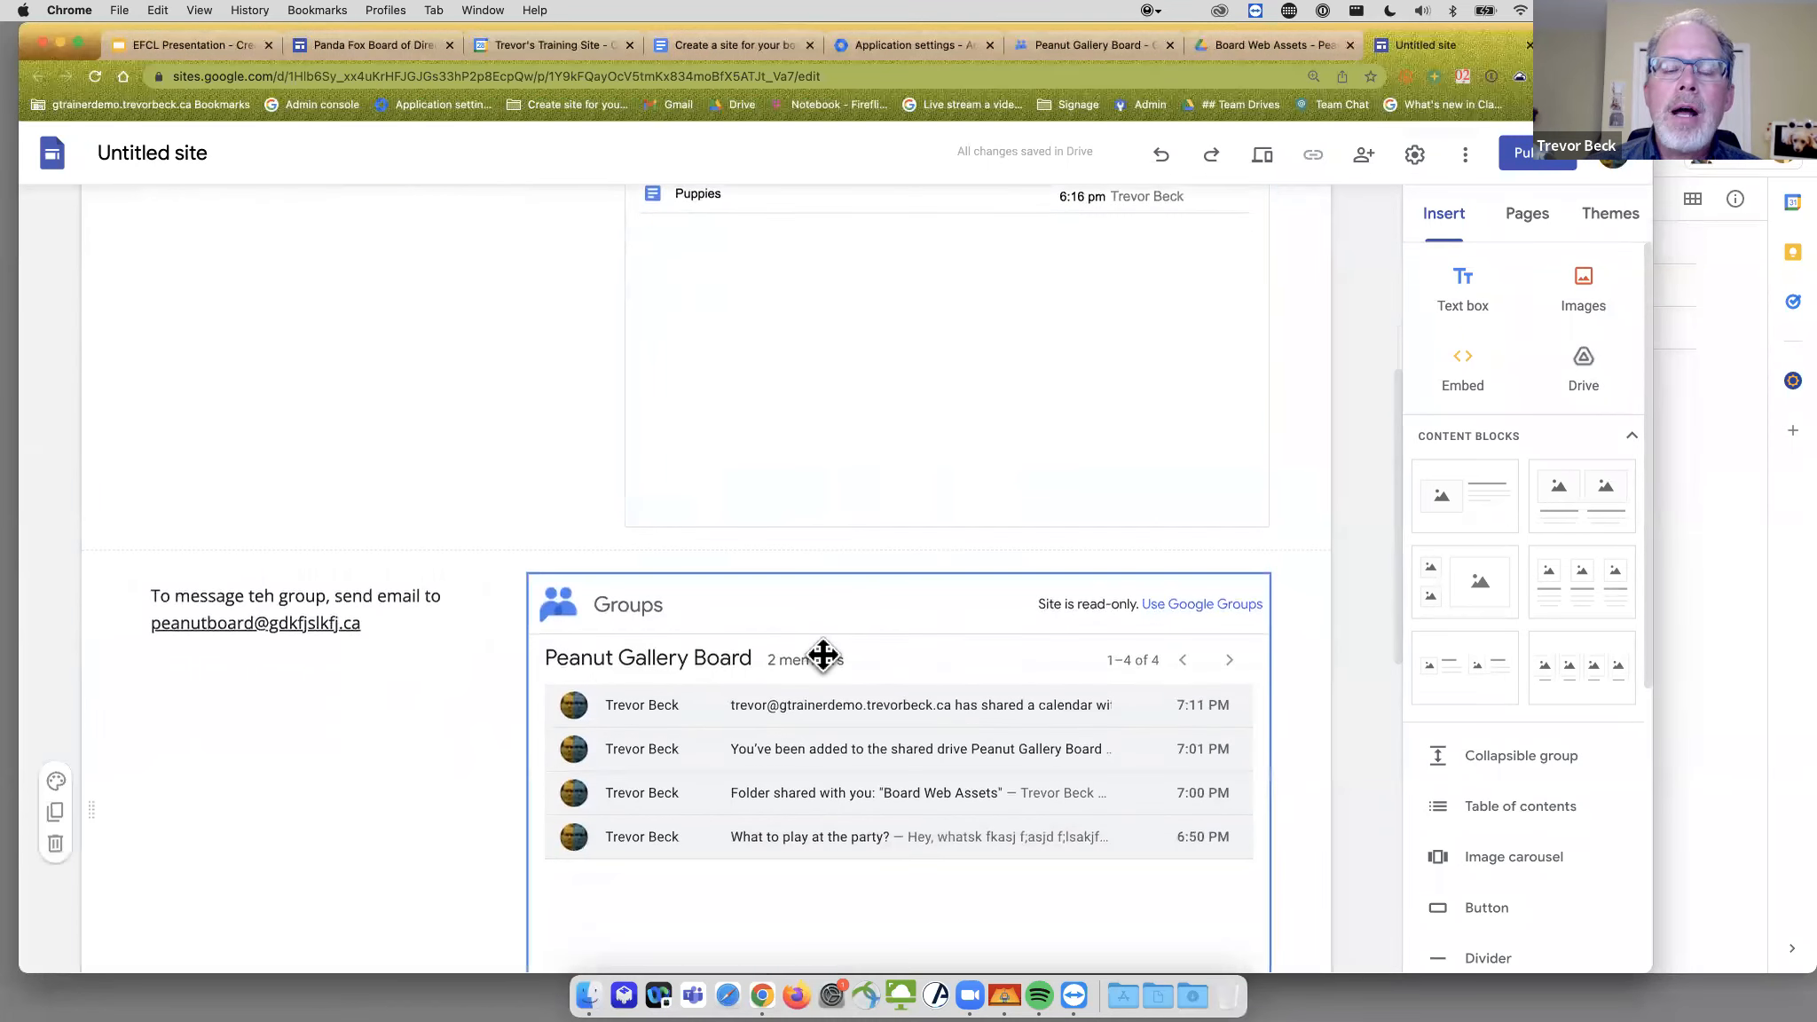
scroll(823, 655, down, 10)
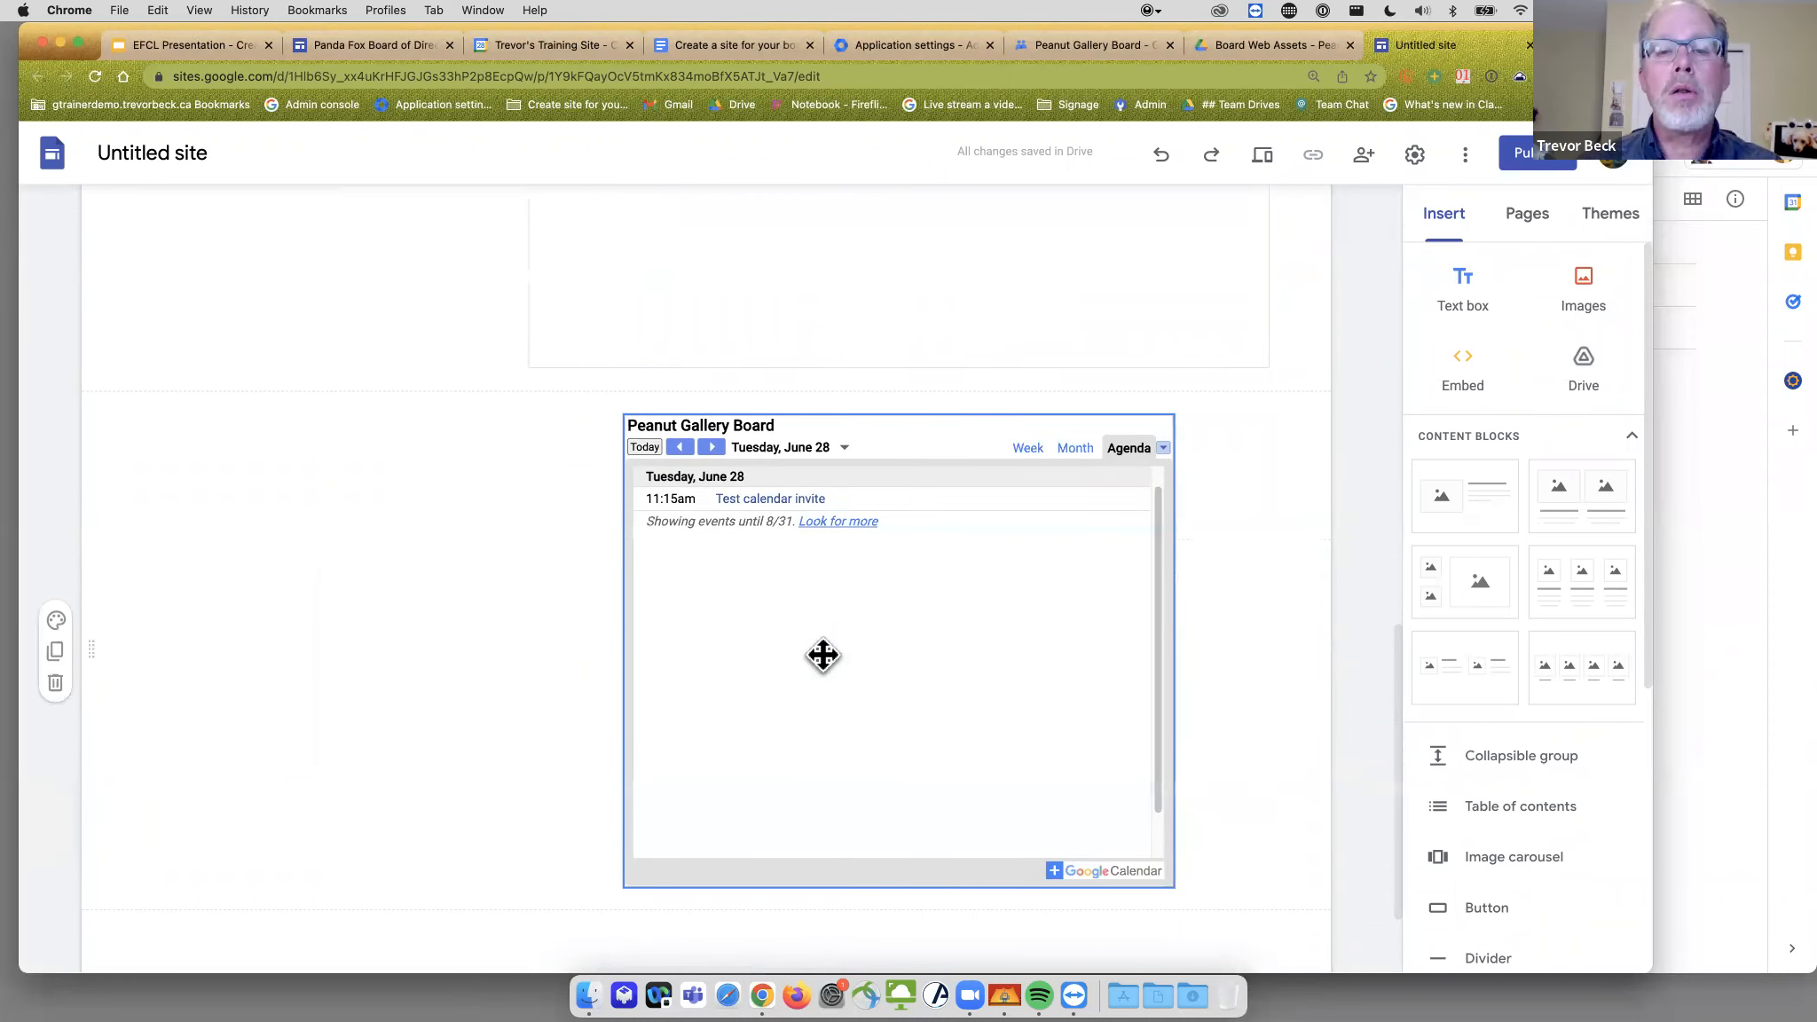
scroll(824, 652, up, 17)
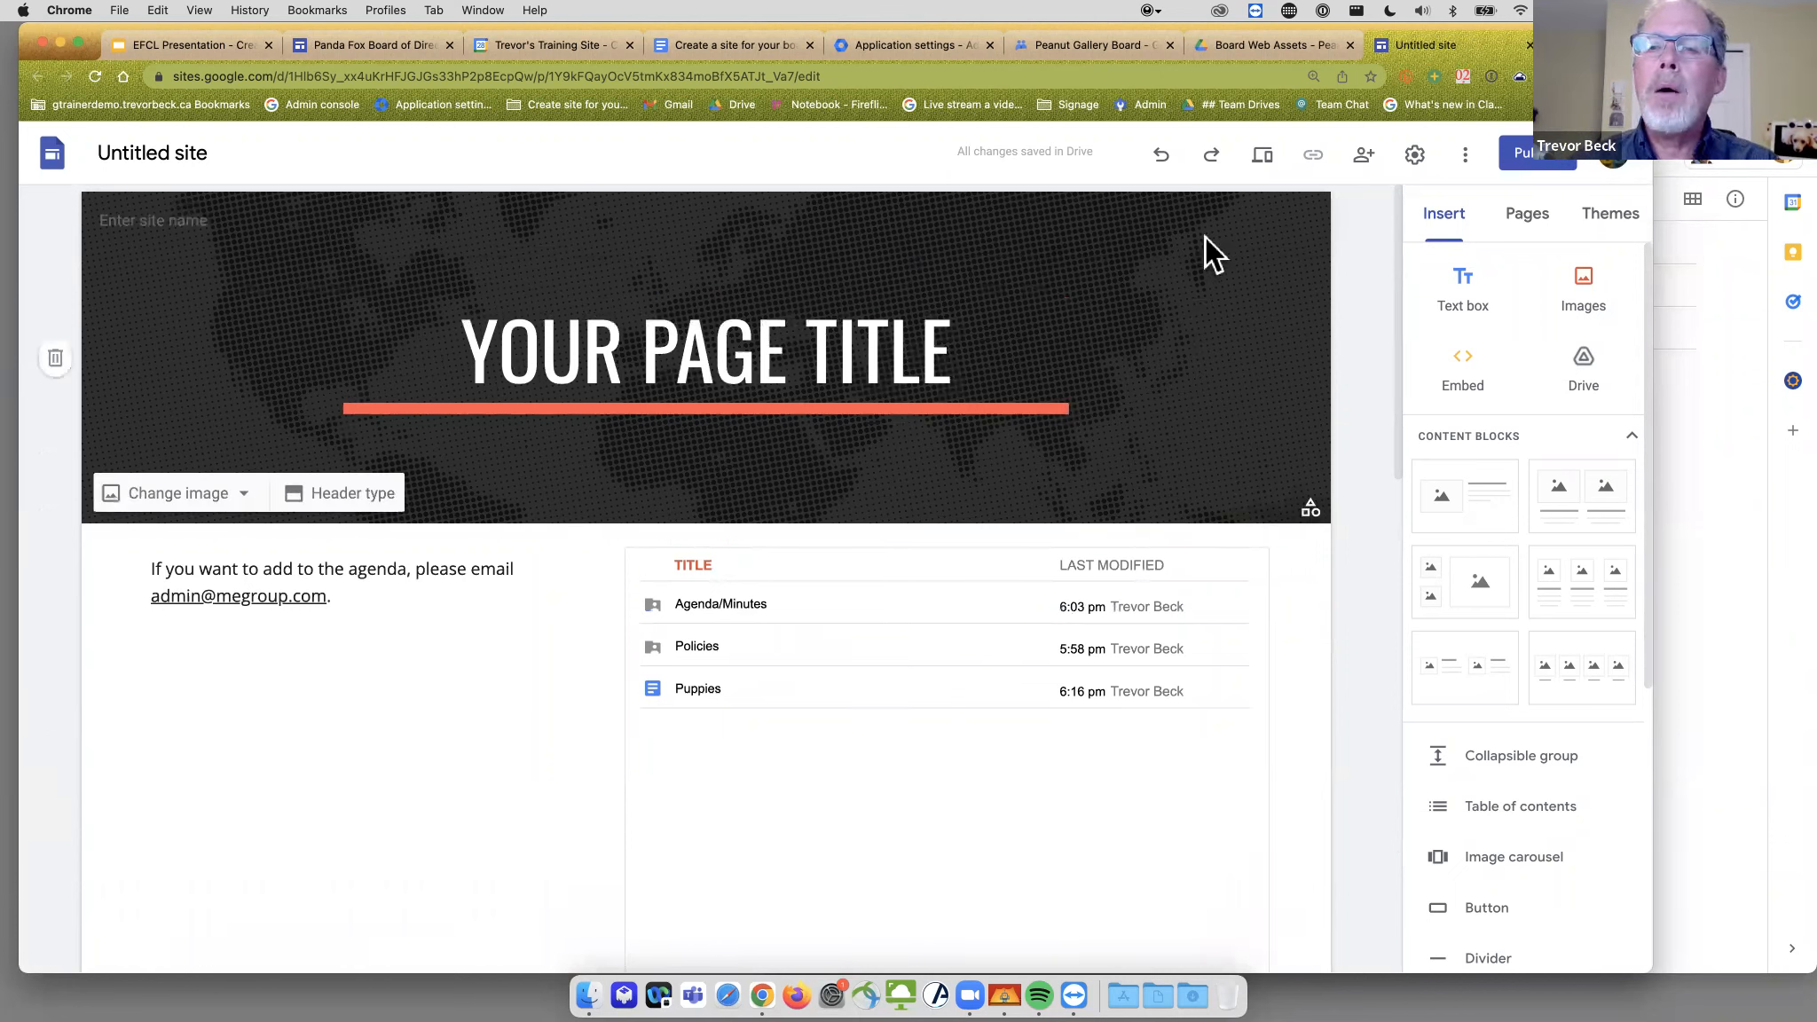
- Rename the untitled site to 'Peanut Gallery Board'
click(151, 149)
text(Peanut Gallery)
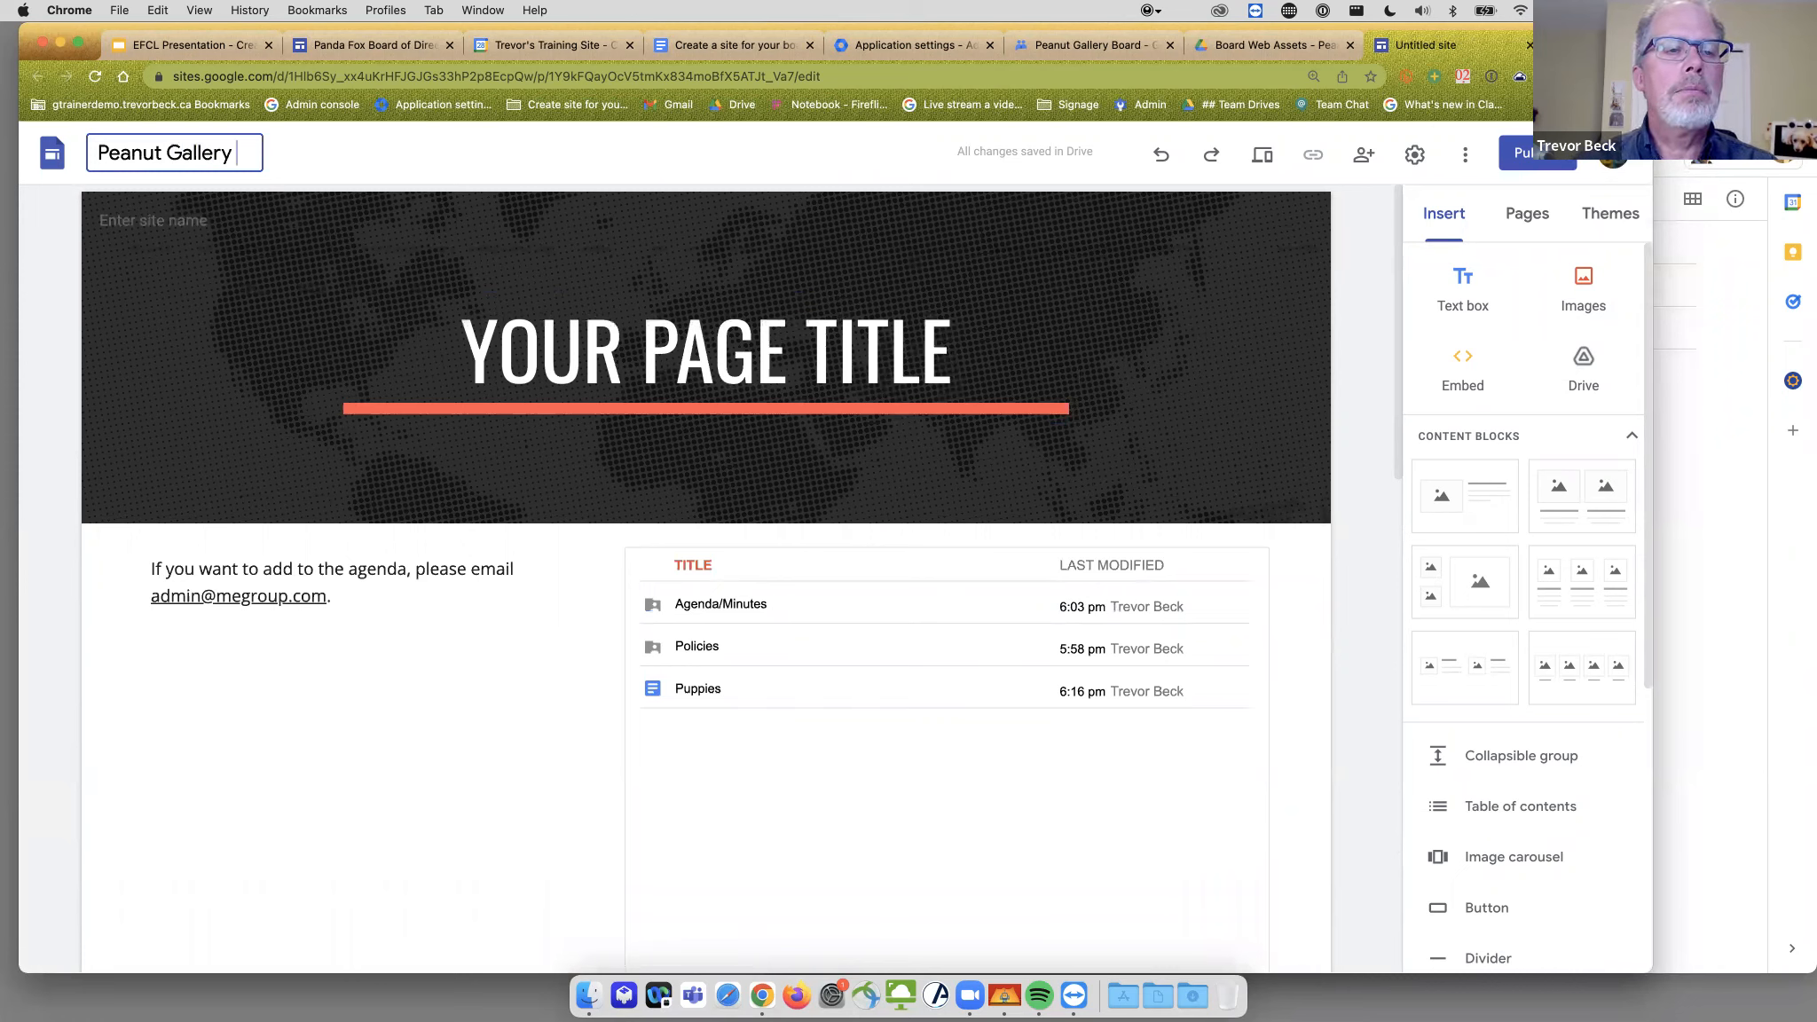
text(oard)
key(Return)
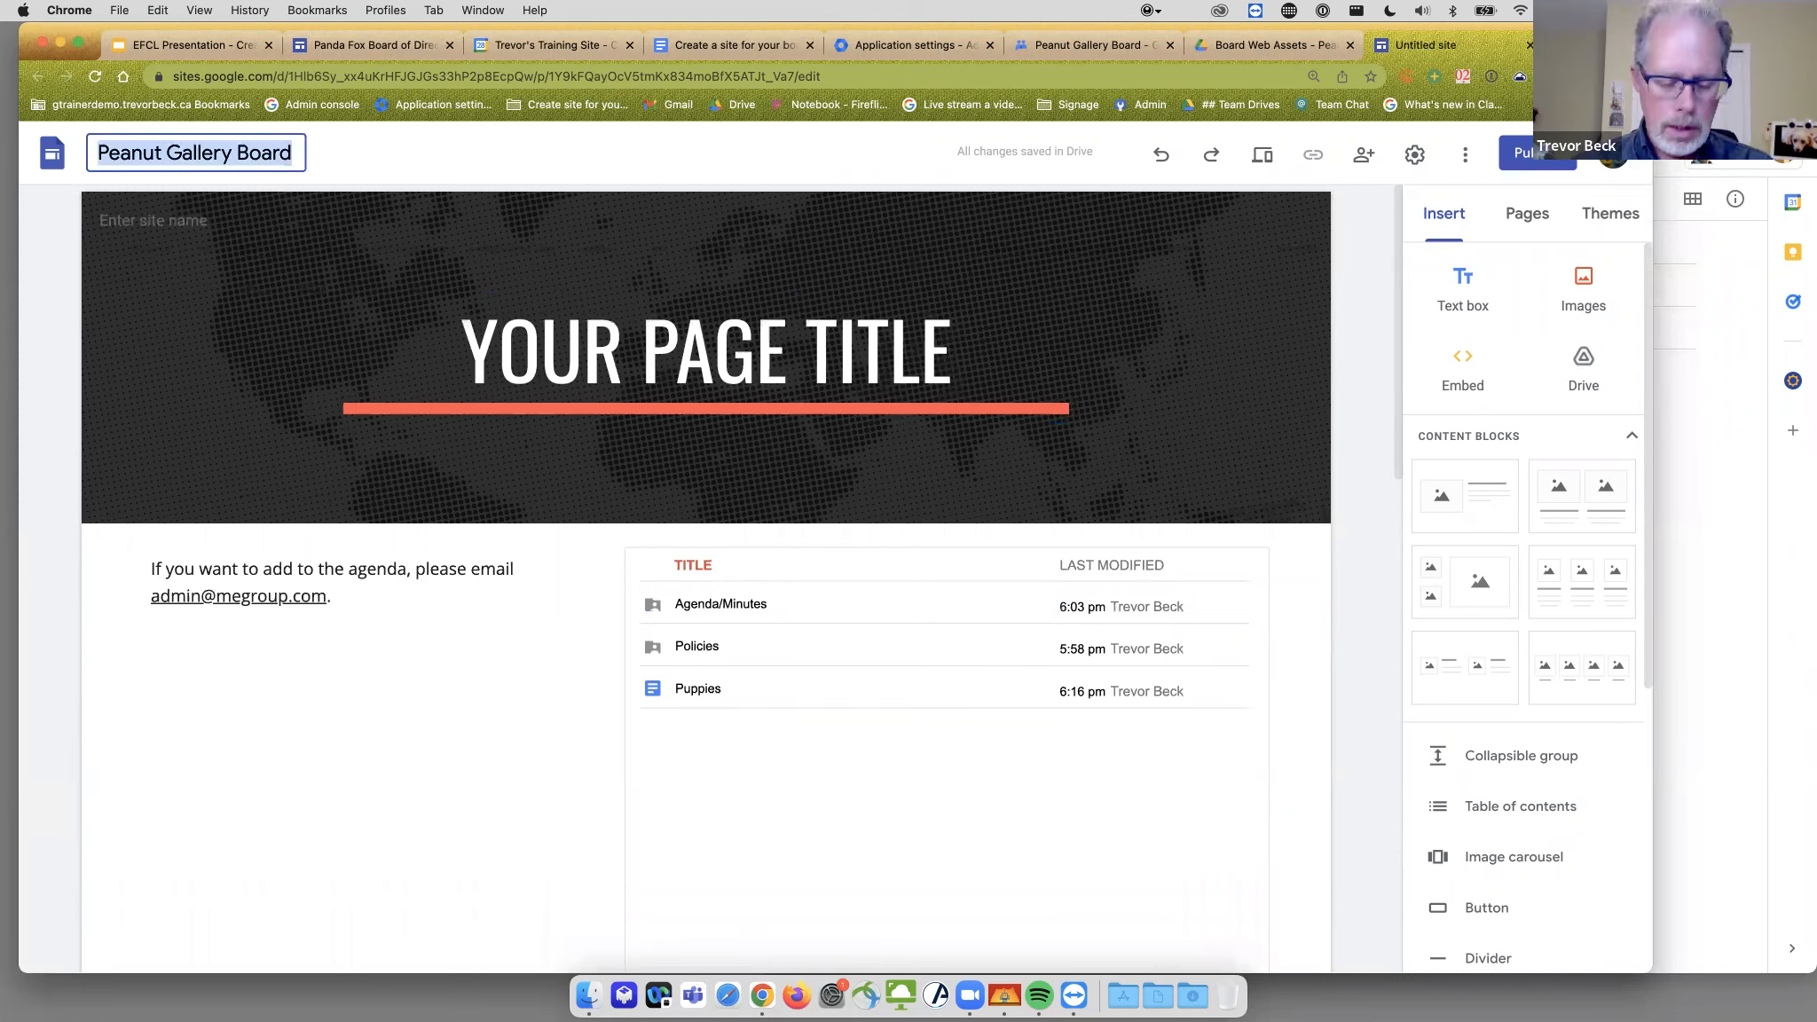
- Replace the YOUR PAGE TITLE banner text with PEANUT GALLERY BOARD
click(608, 344)
click(615, 341)
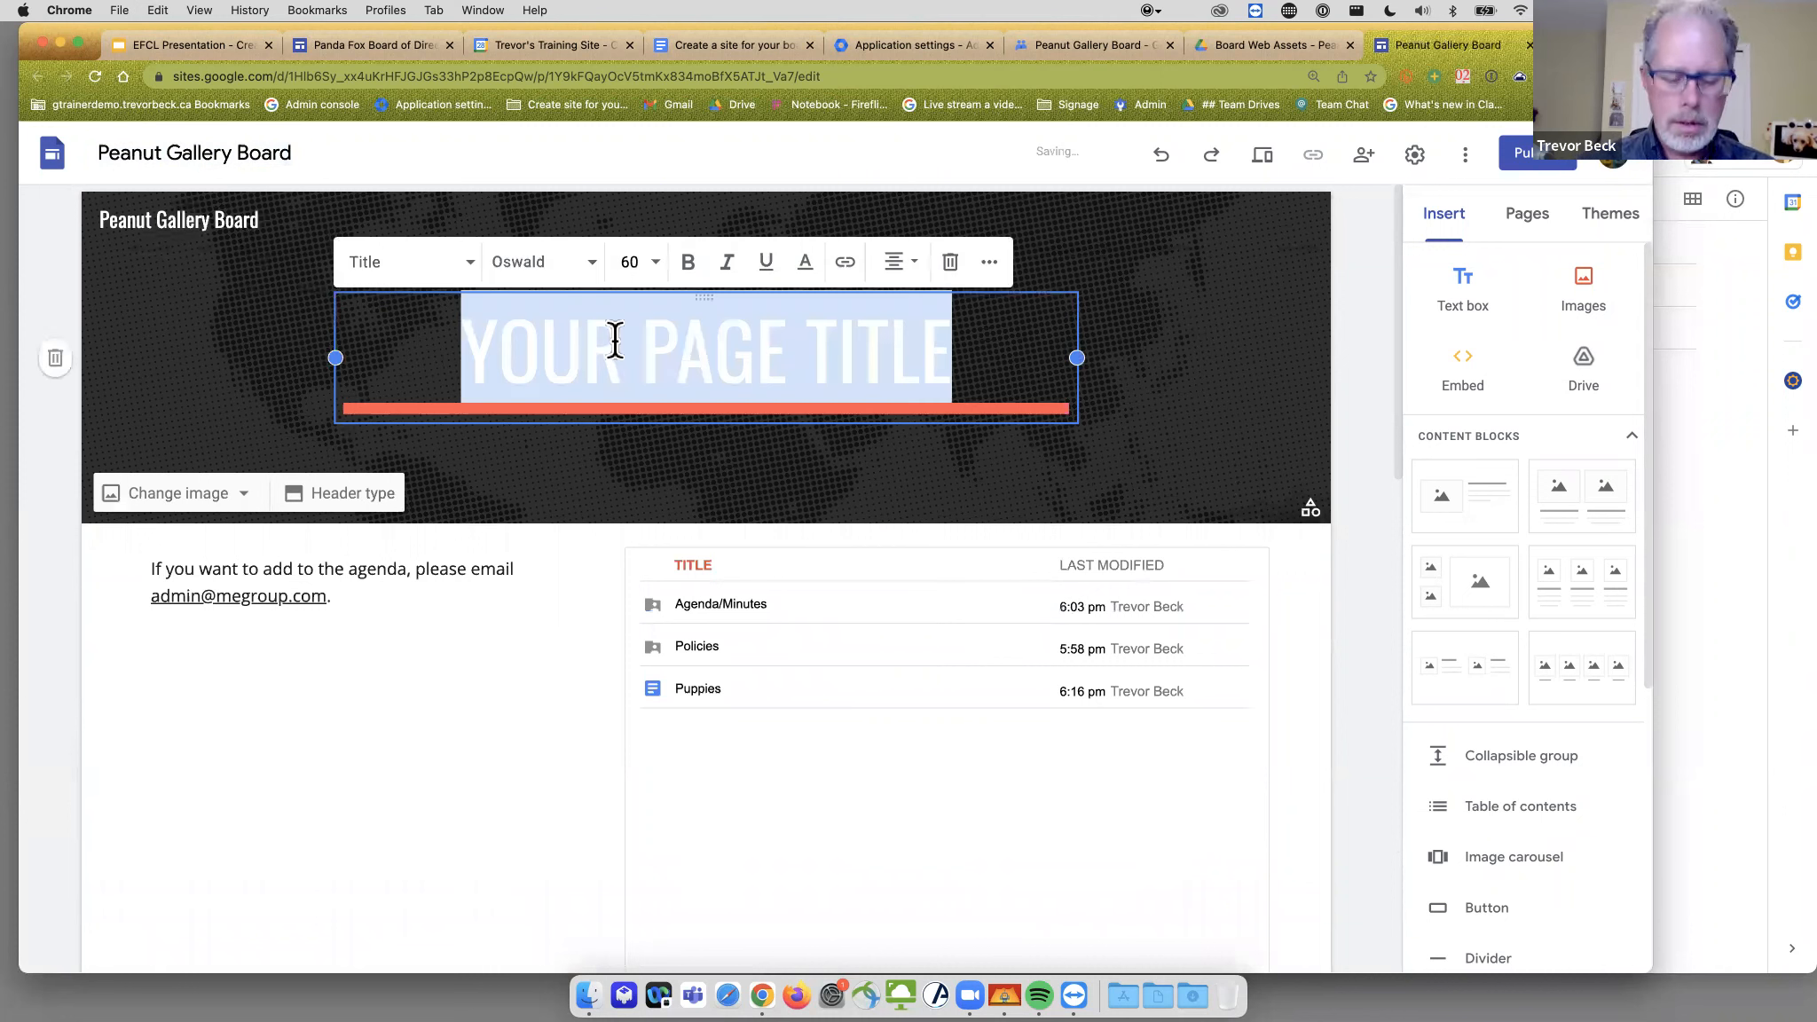
text(PEANUT GALLERY BOARD)
click(1219, 353)
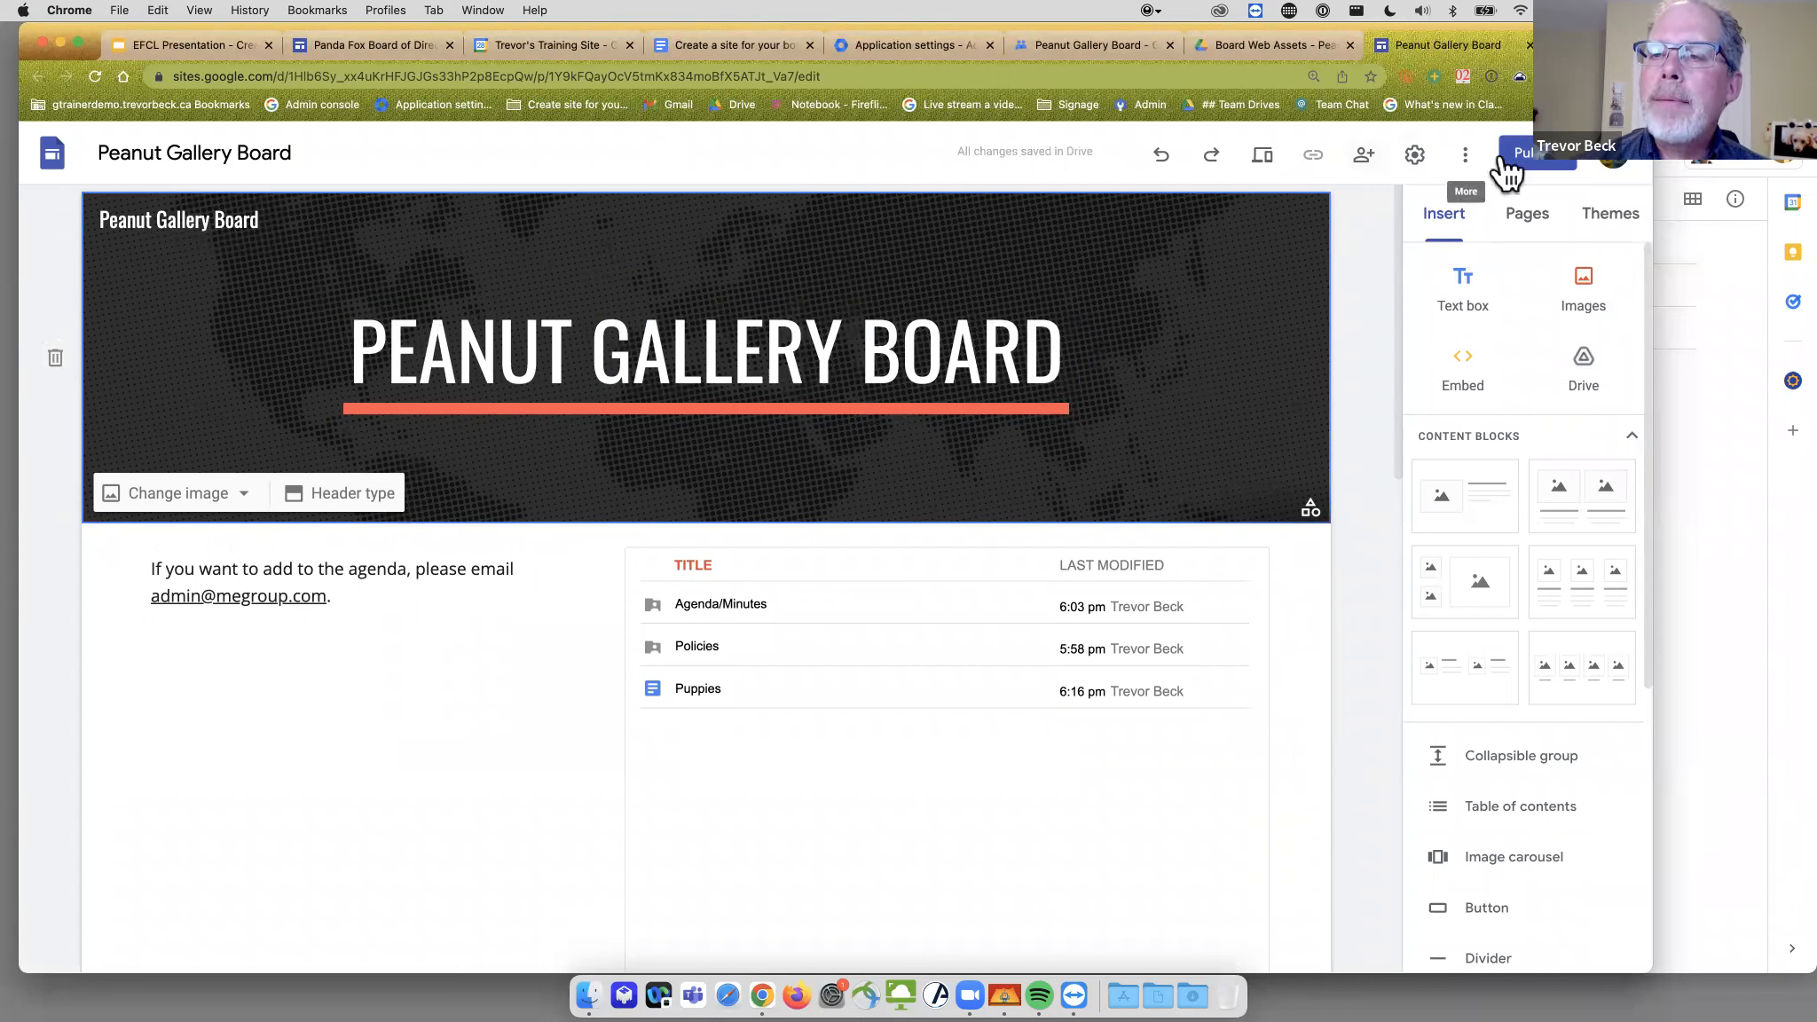
- From the Publish dialog, open MANAGE for who can view the site
click(1519, 158)
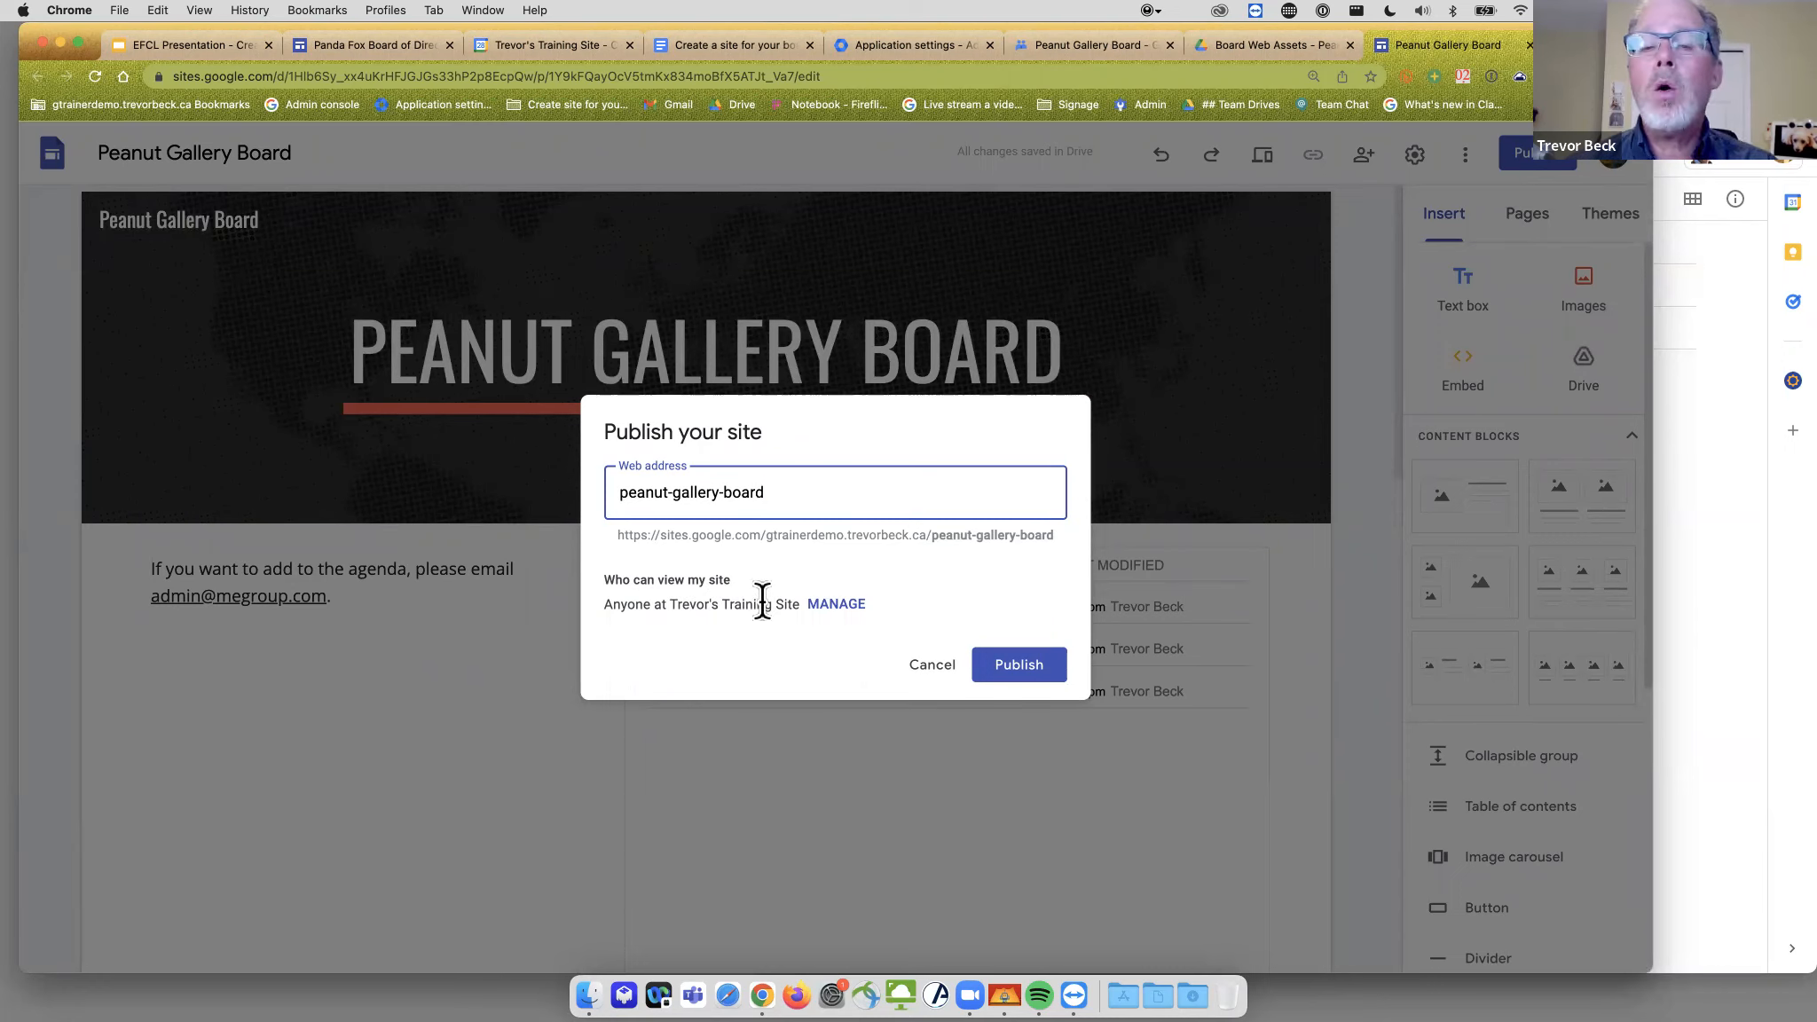
click(832, 606)
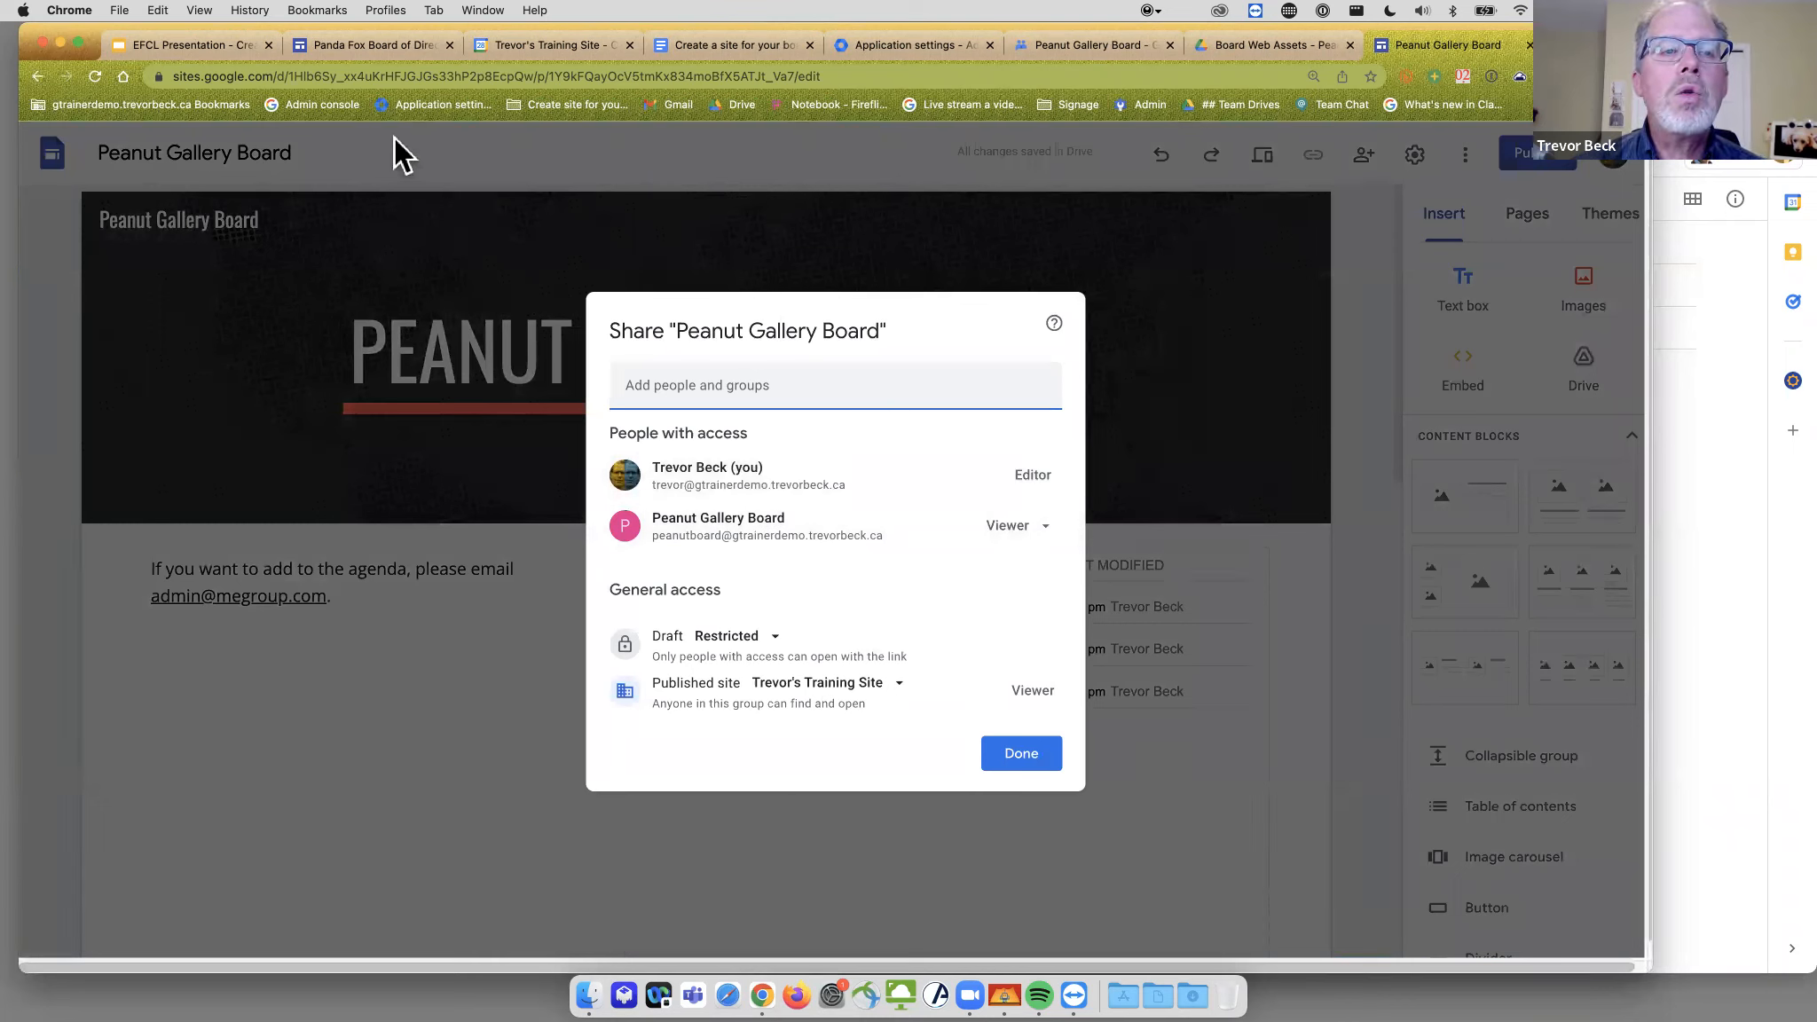
- Set the published site's access to Restricted and publish the site at peanut-gallery-board
click(1280, 45)
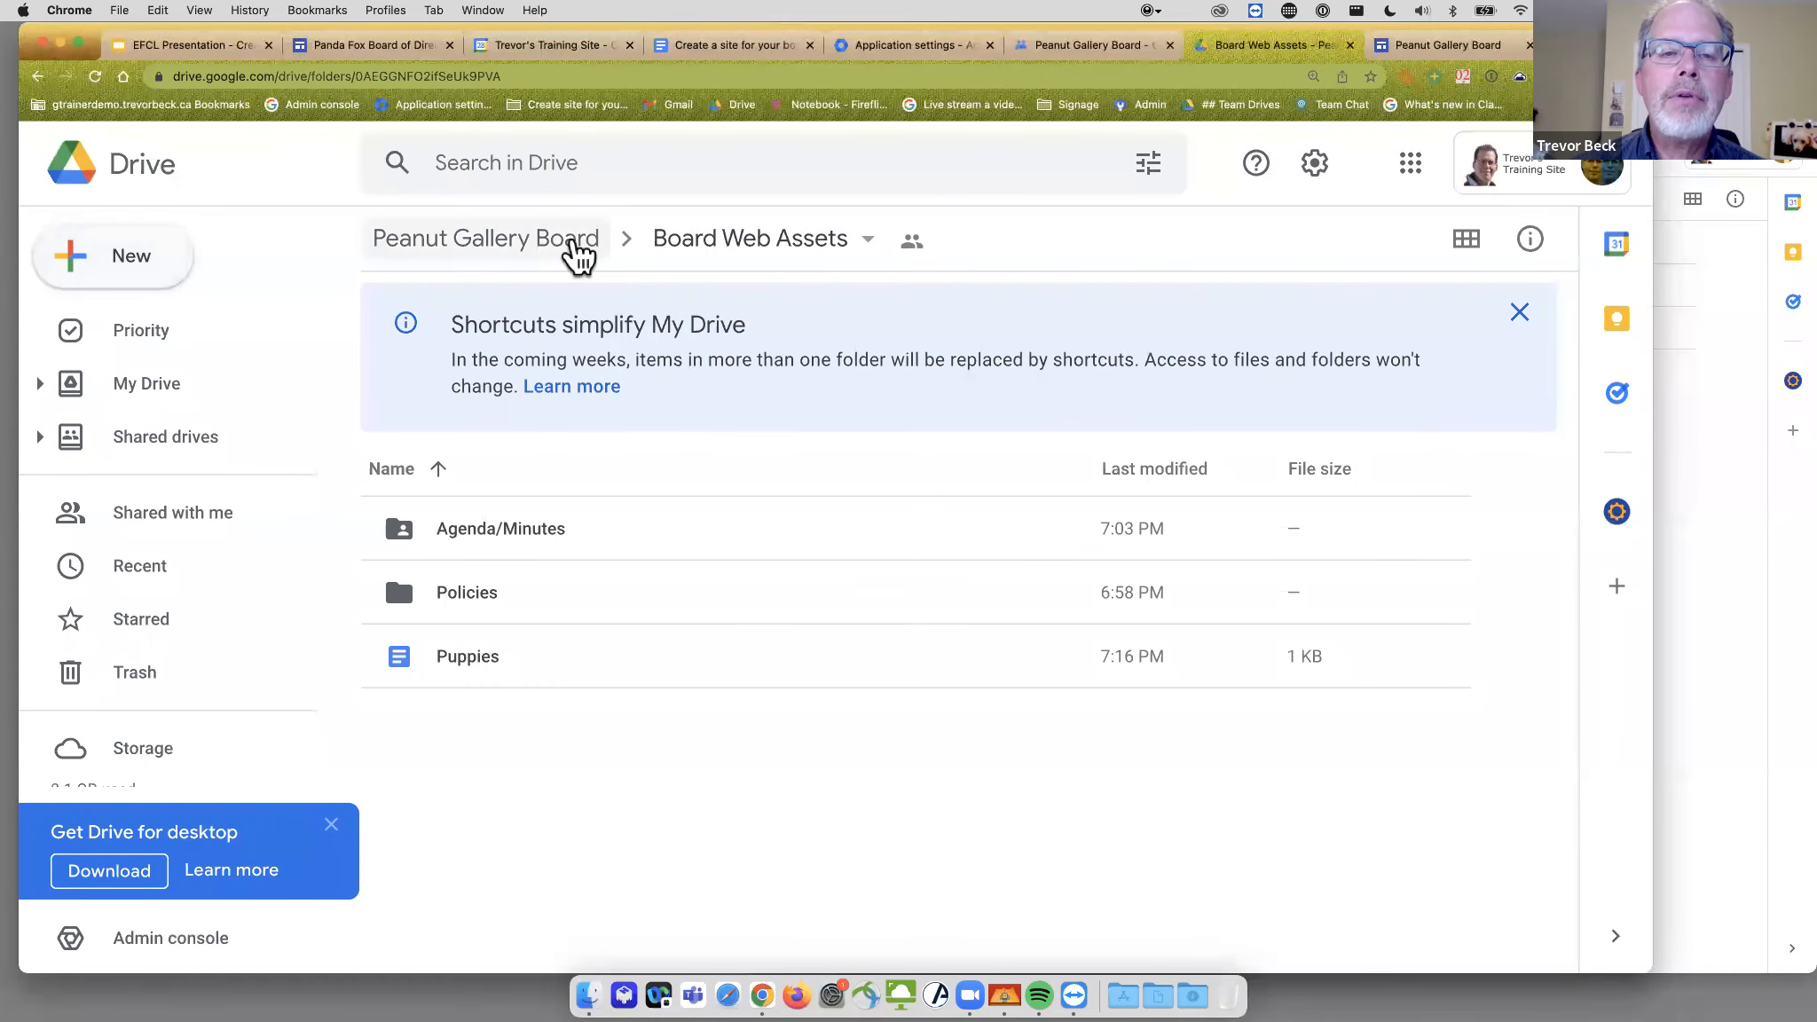
click(578, 254)
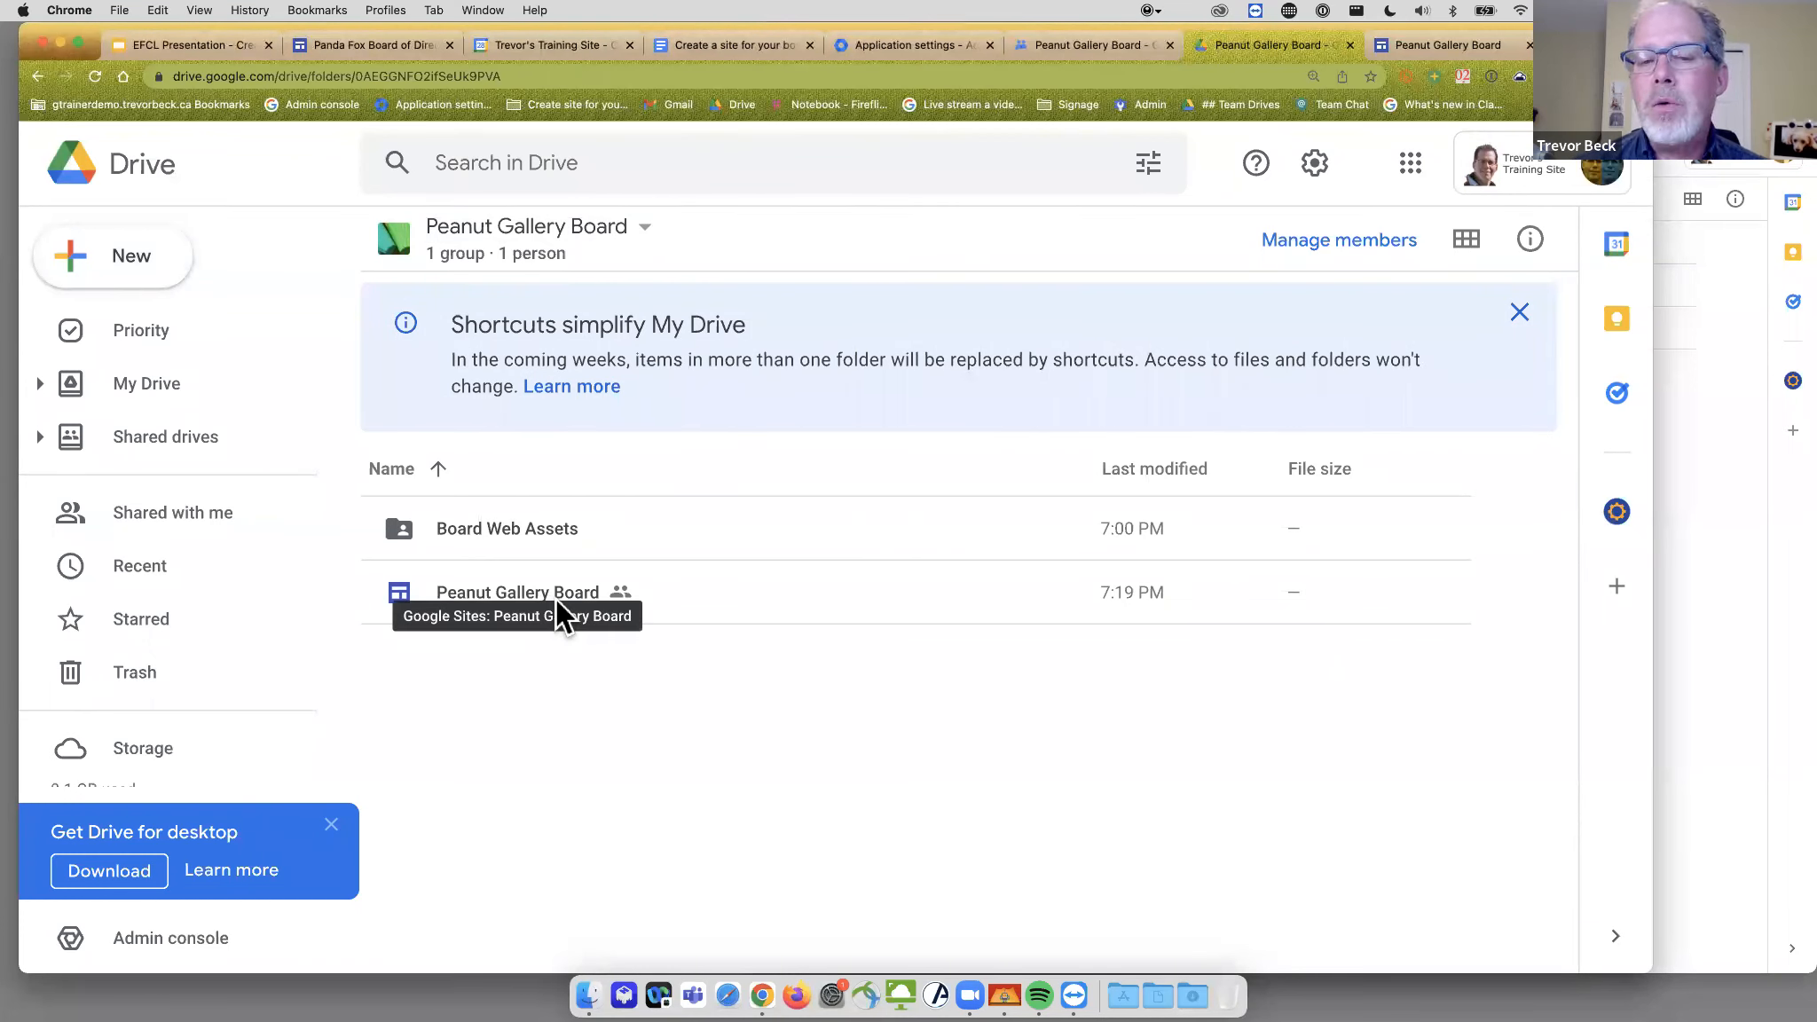
click(1415, 48)
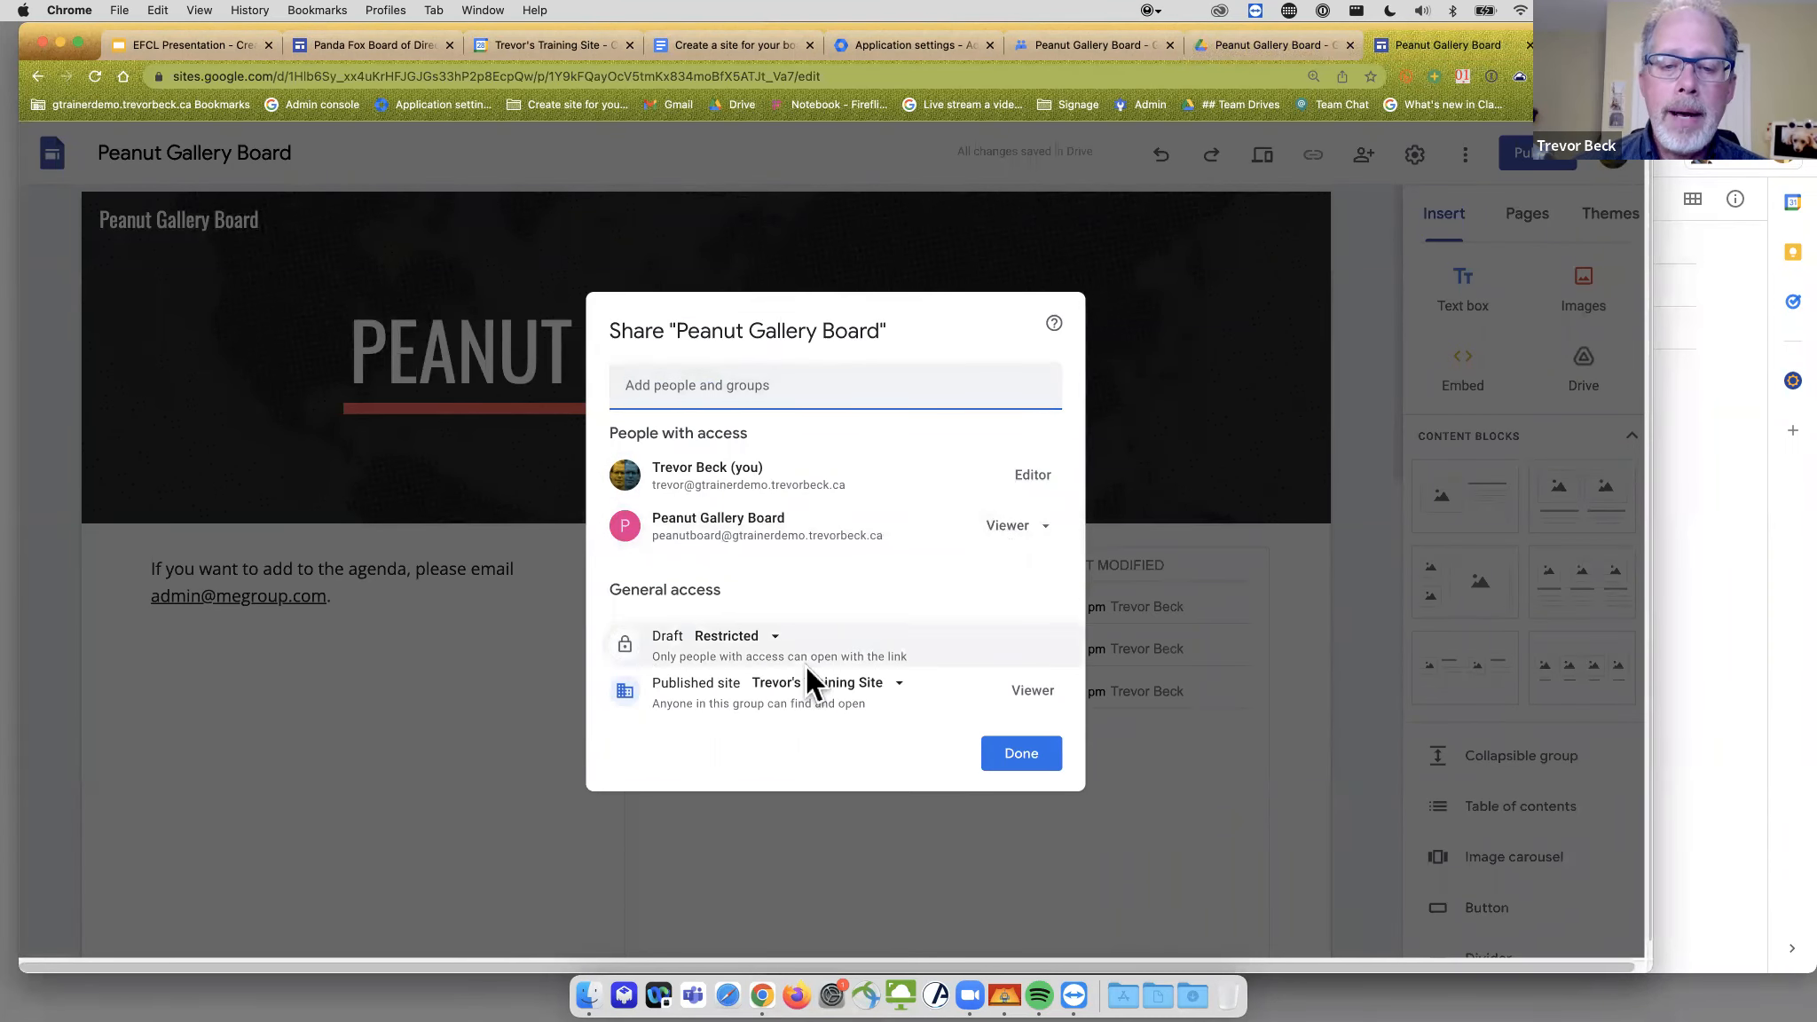
click(876, 684)
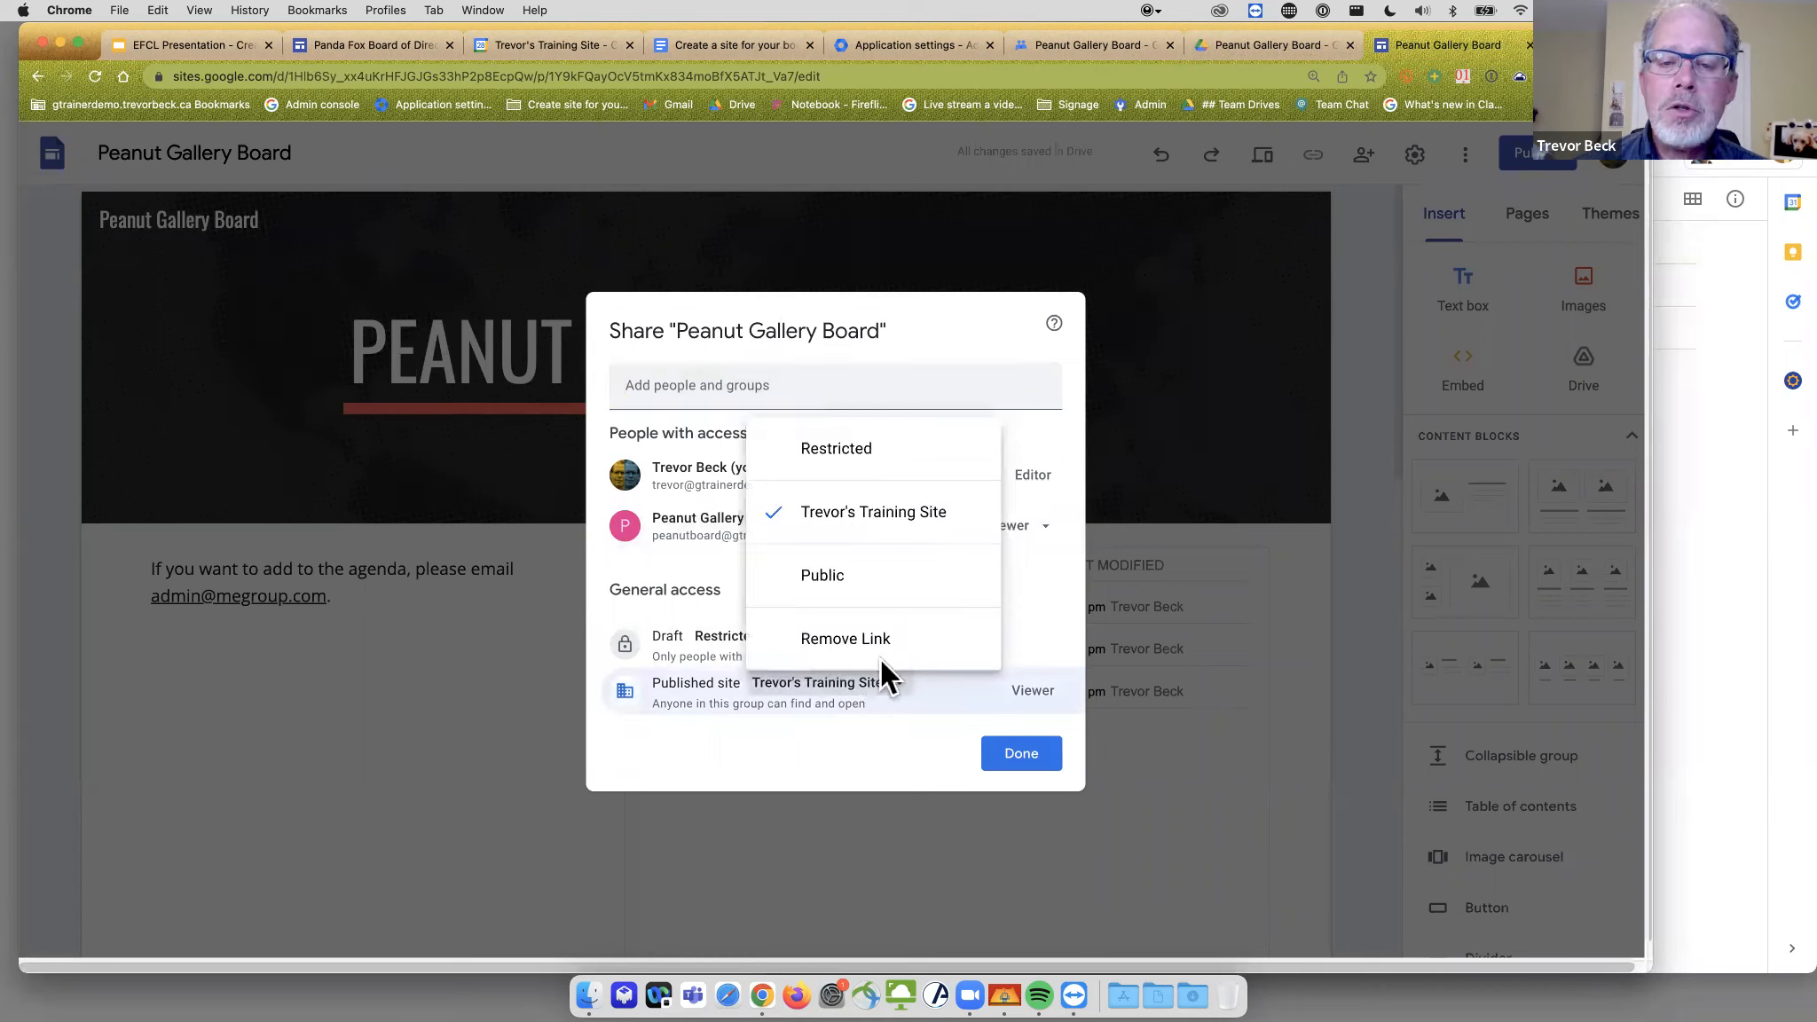
click(885, 450)
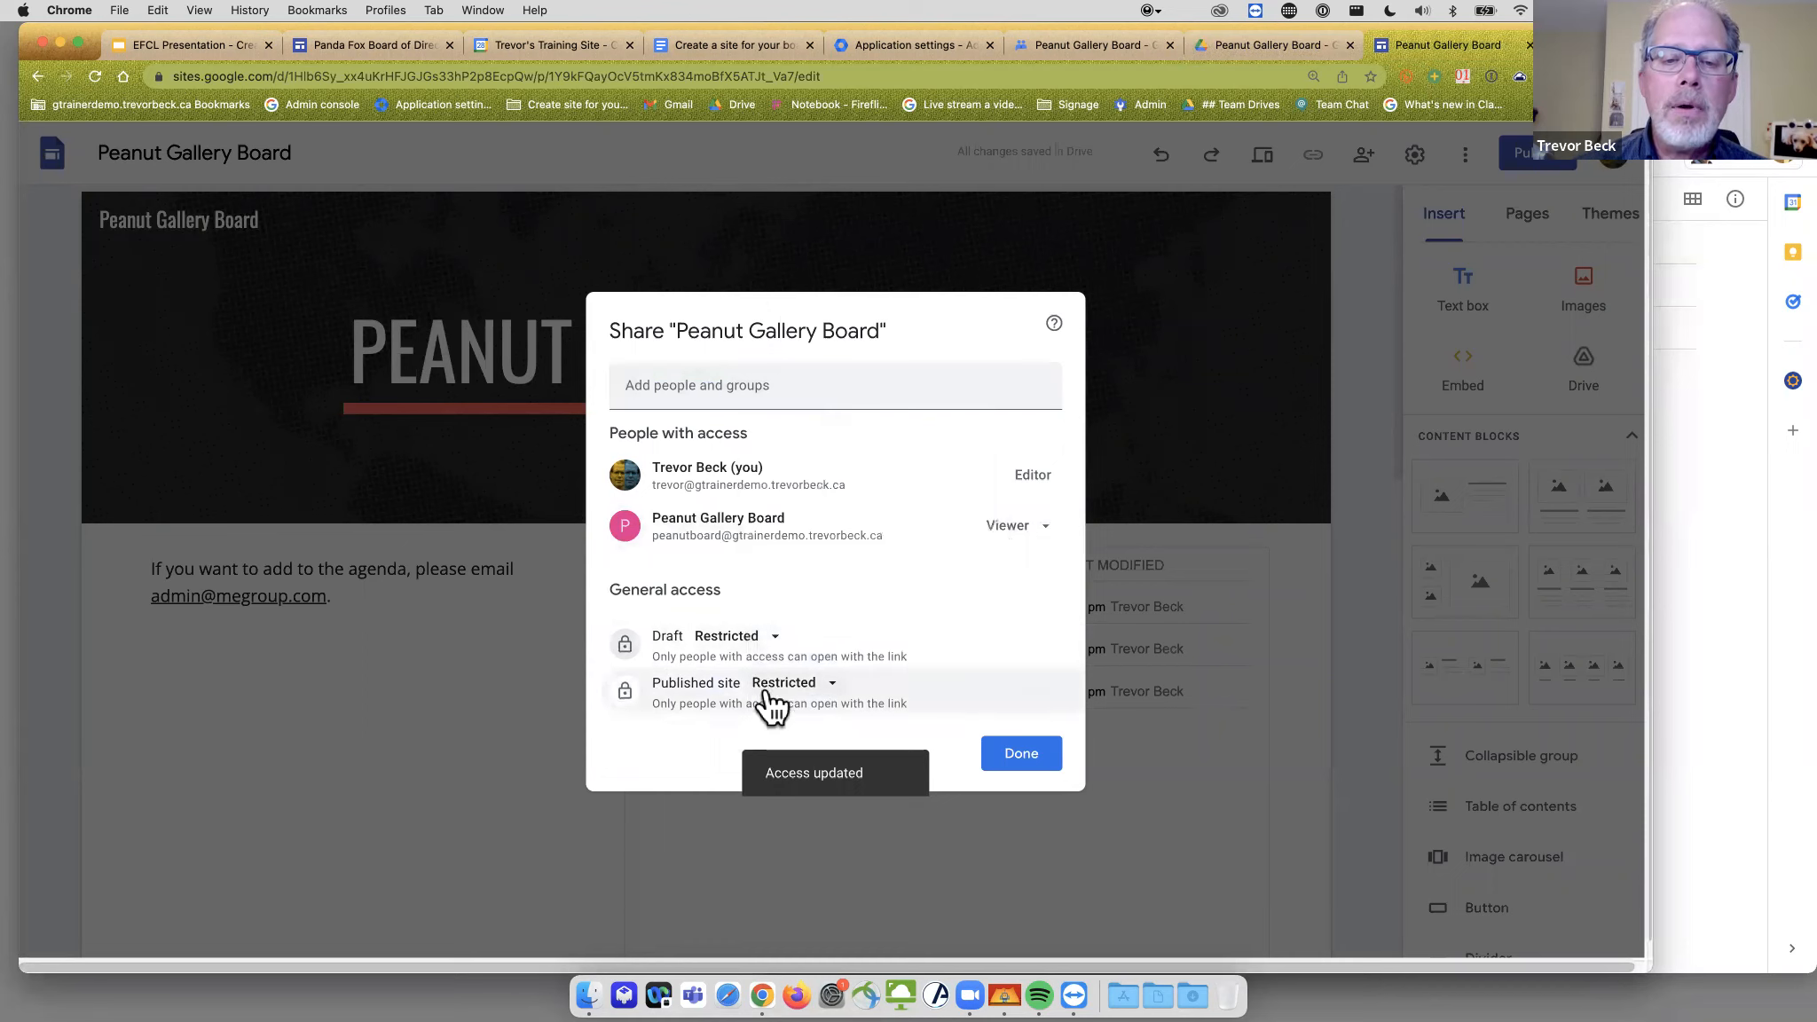
click(1017, 759)
click(1028, 669)
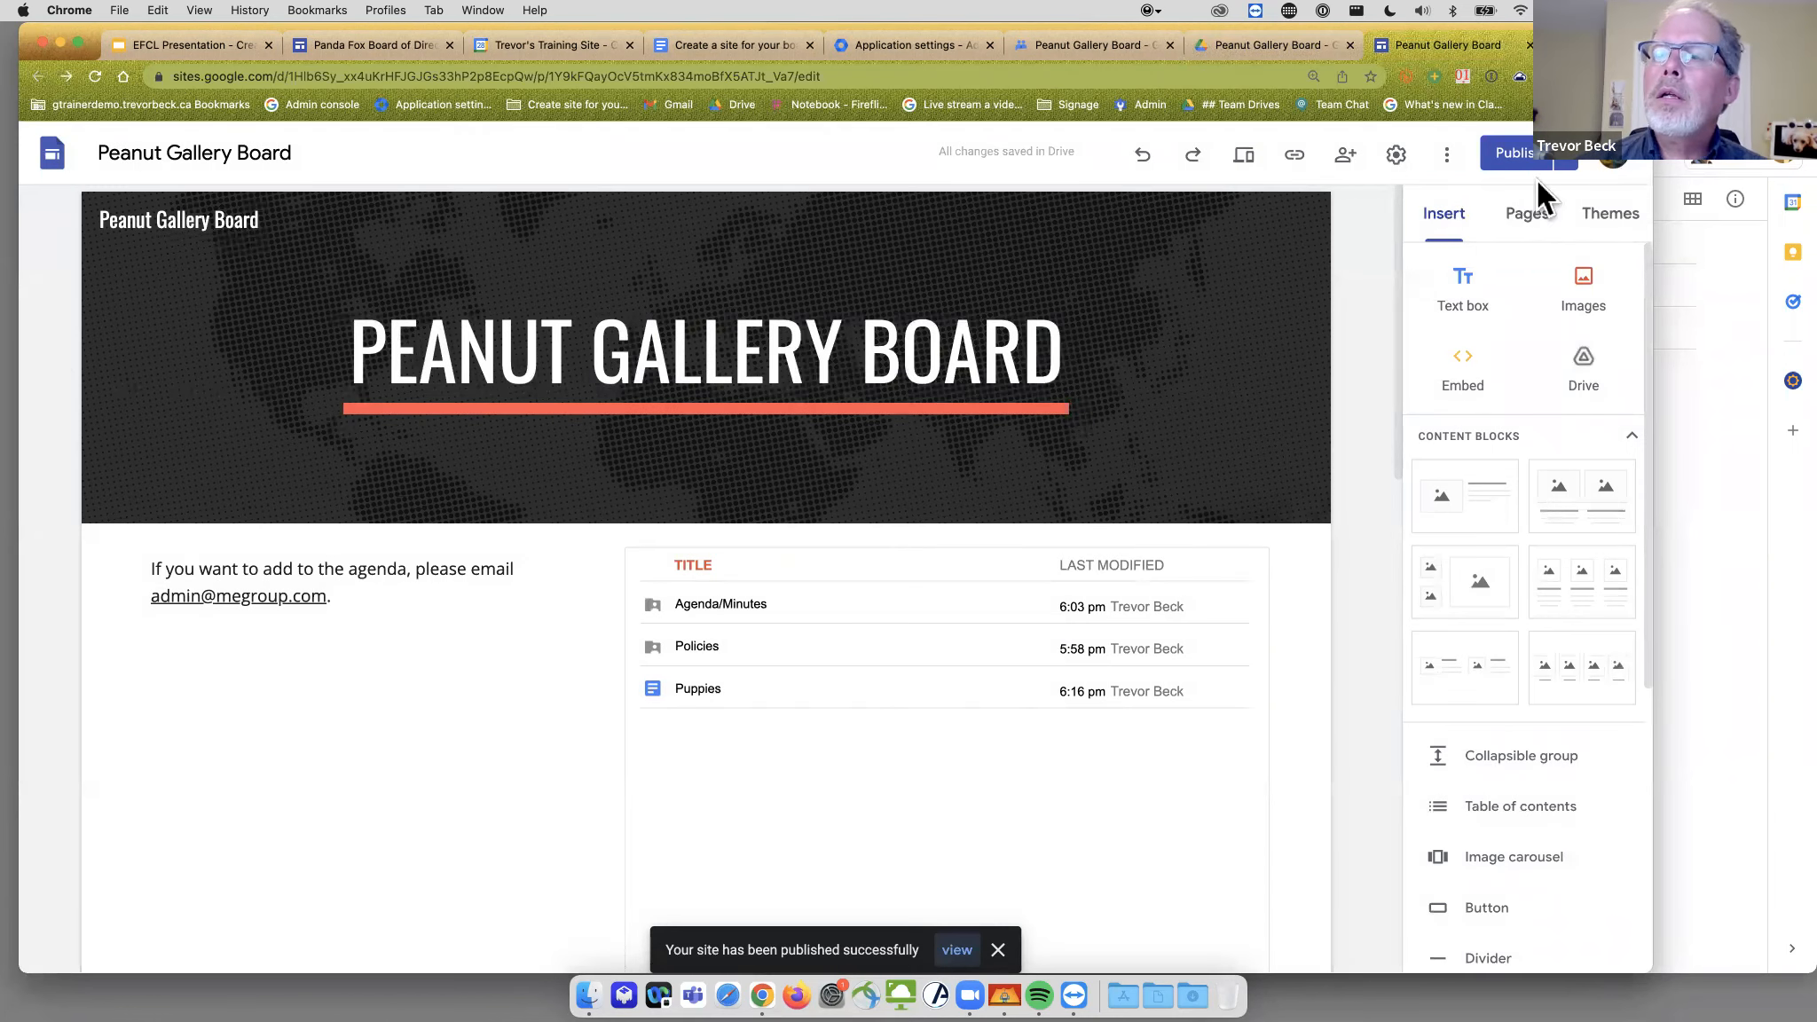
- Open the published site, copy its URL, and load it in the member's browser profile
click(1567, 161)
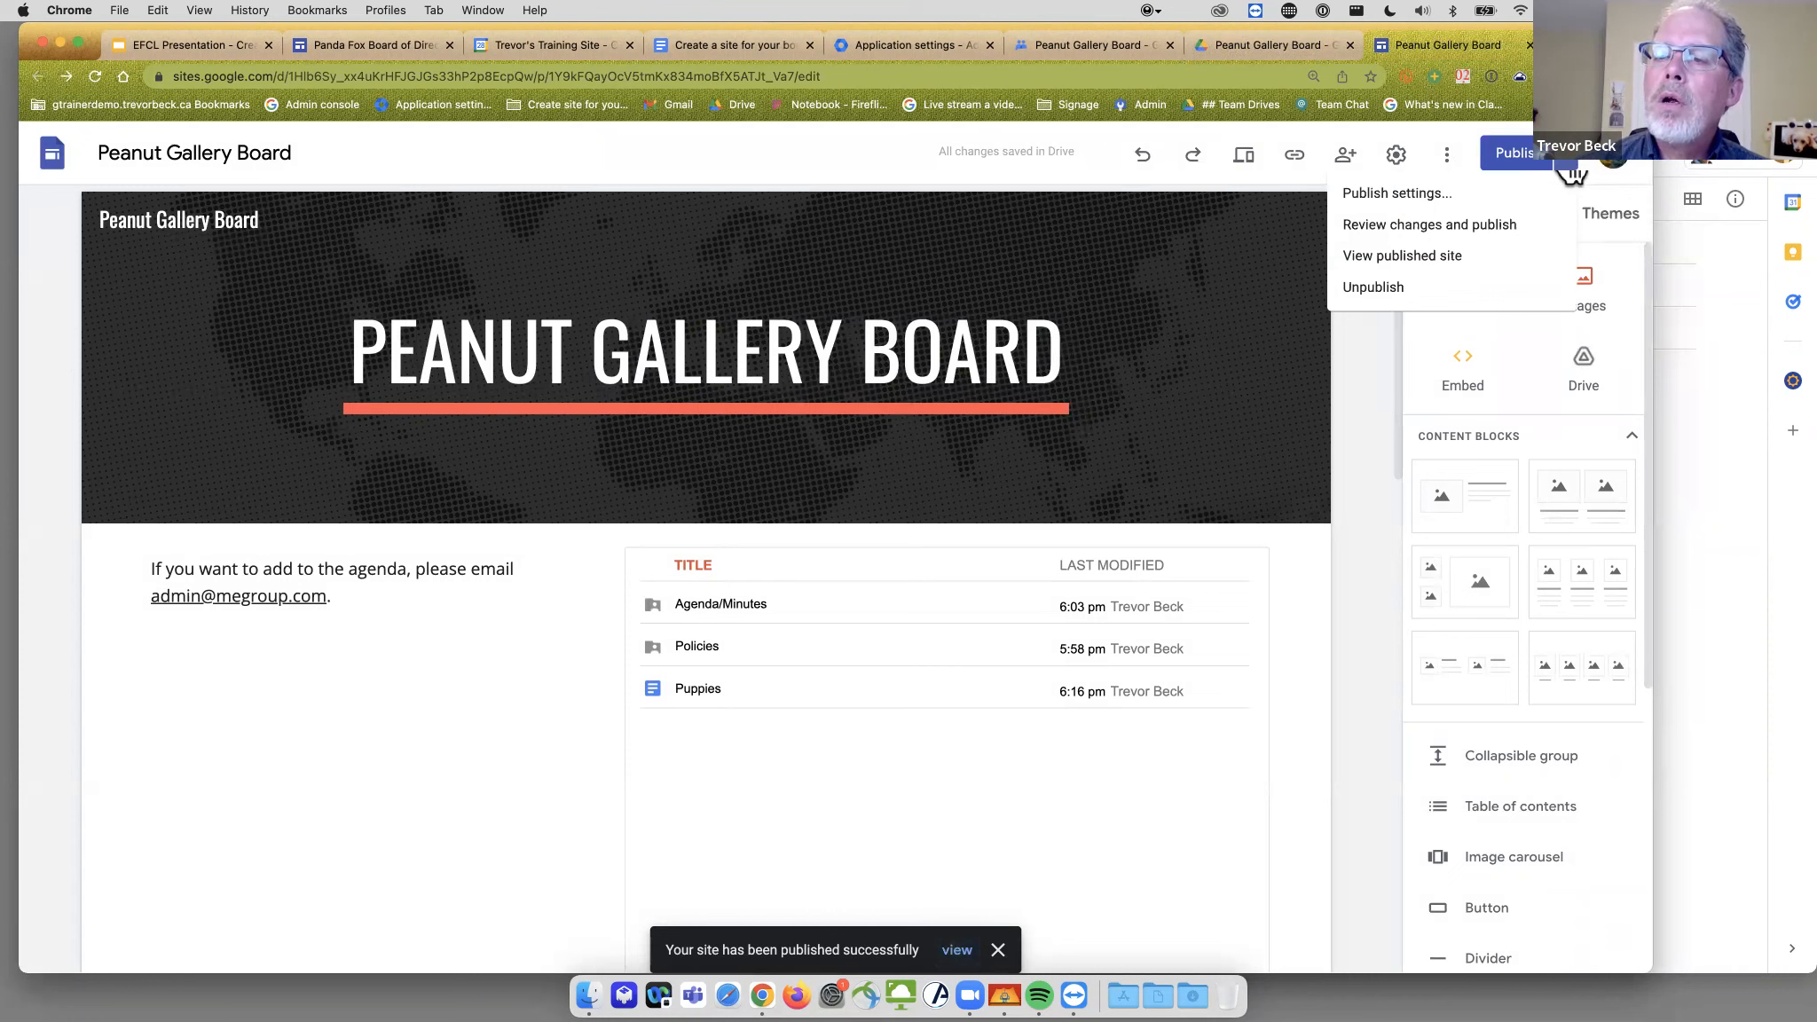
click(1404, 258)
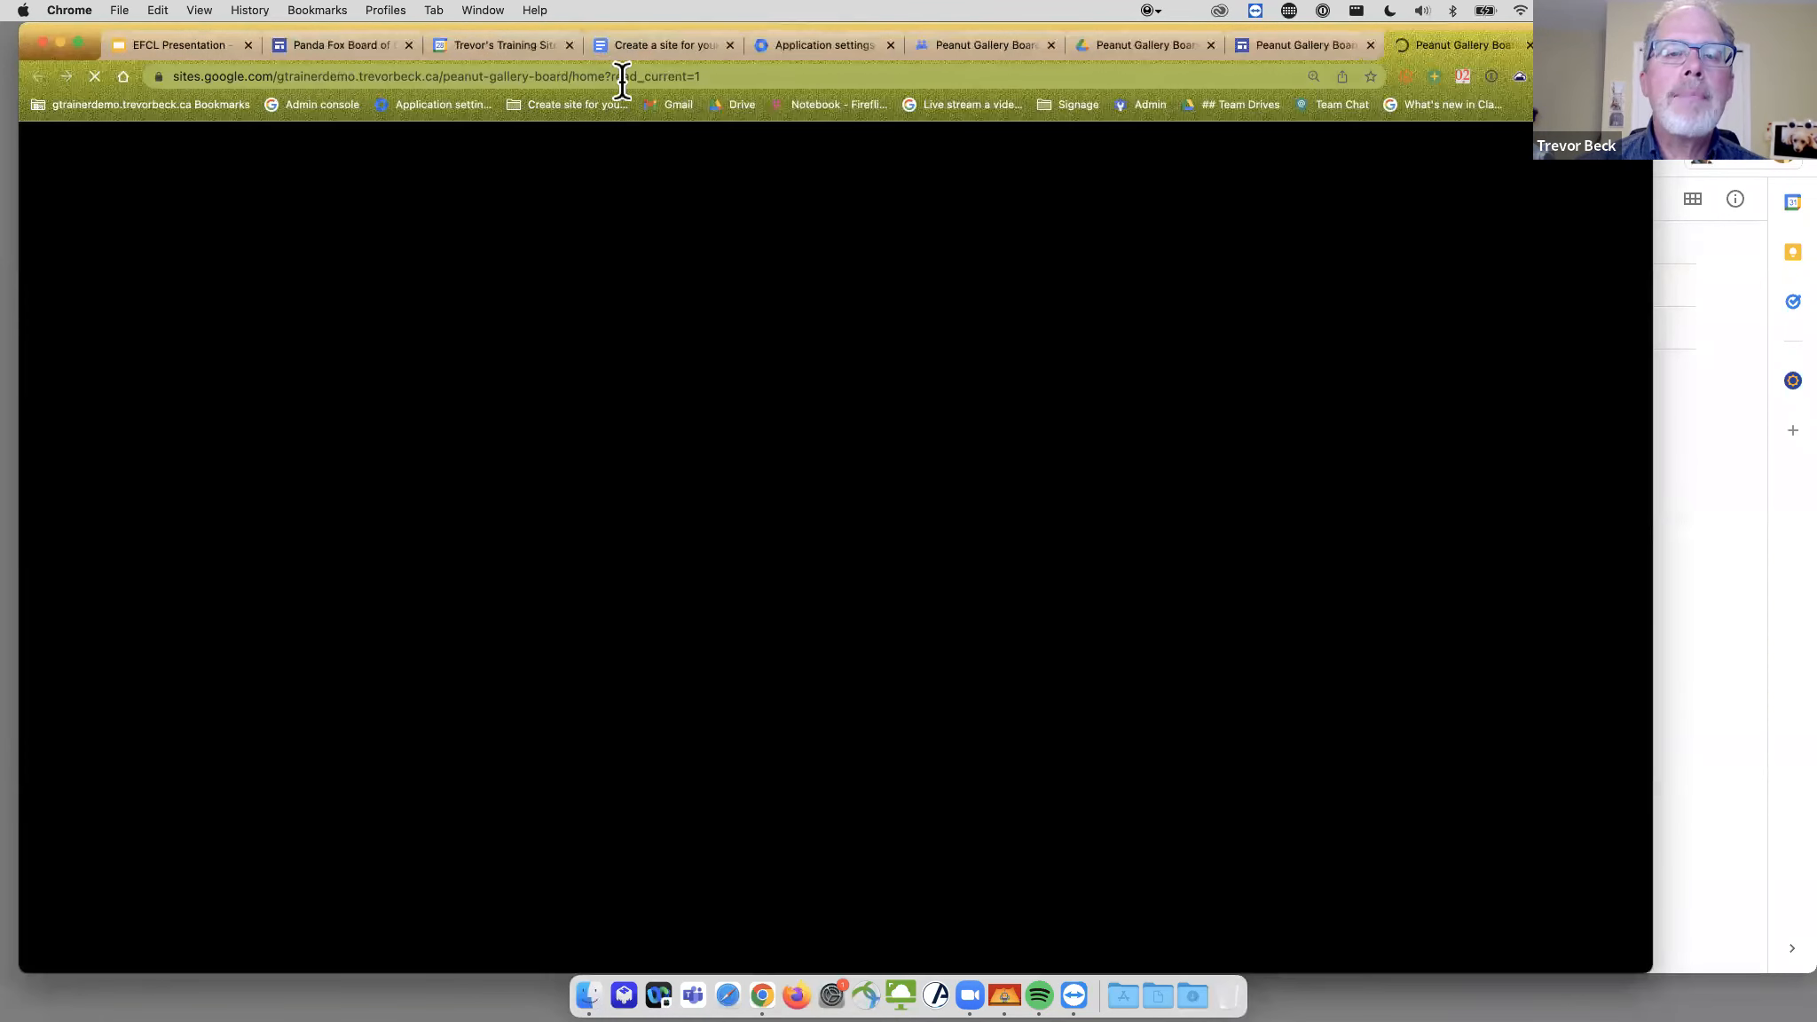
click(682, 76)
key(super+c)
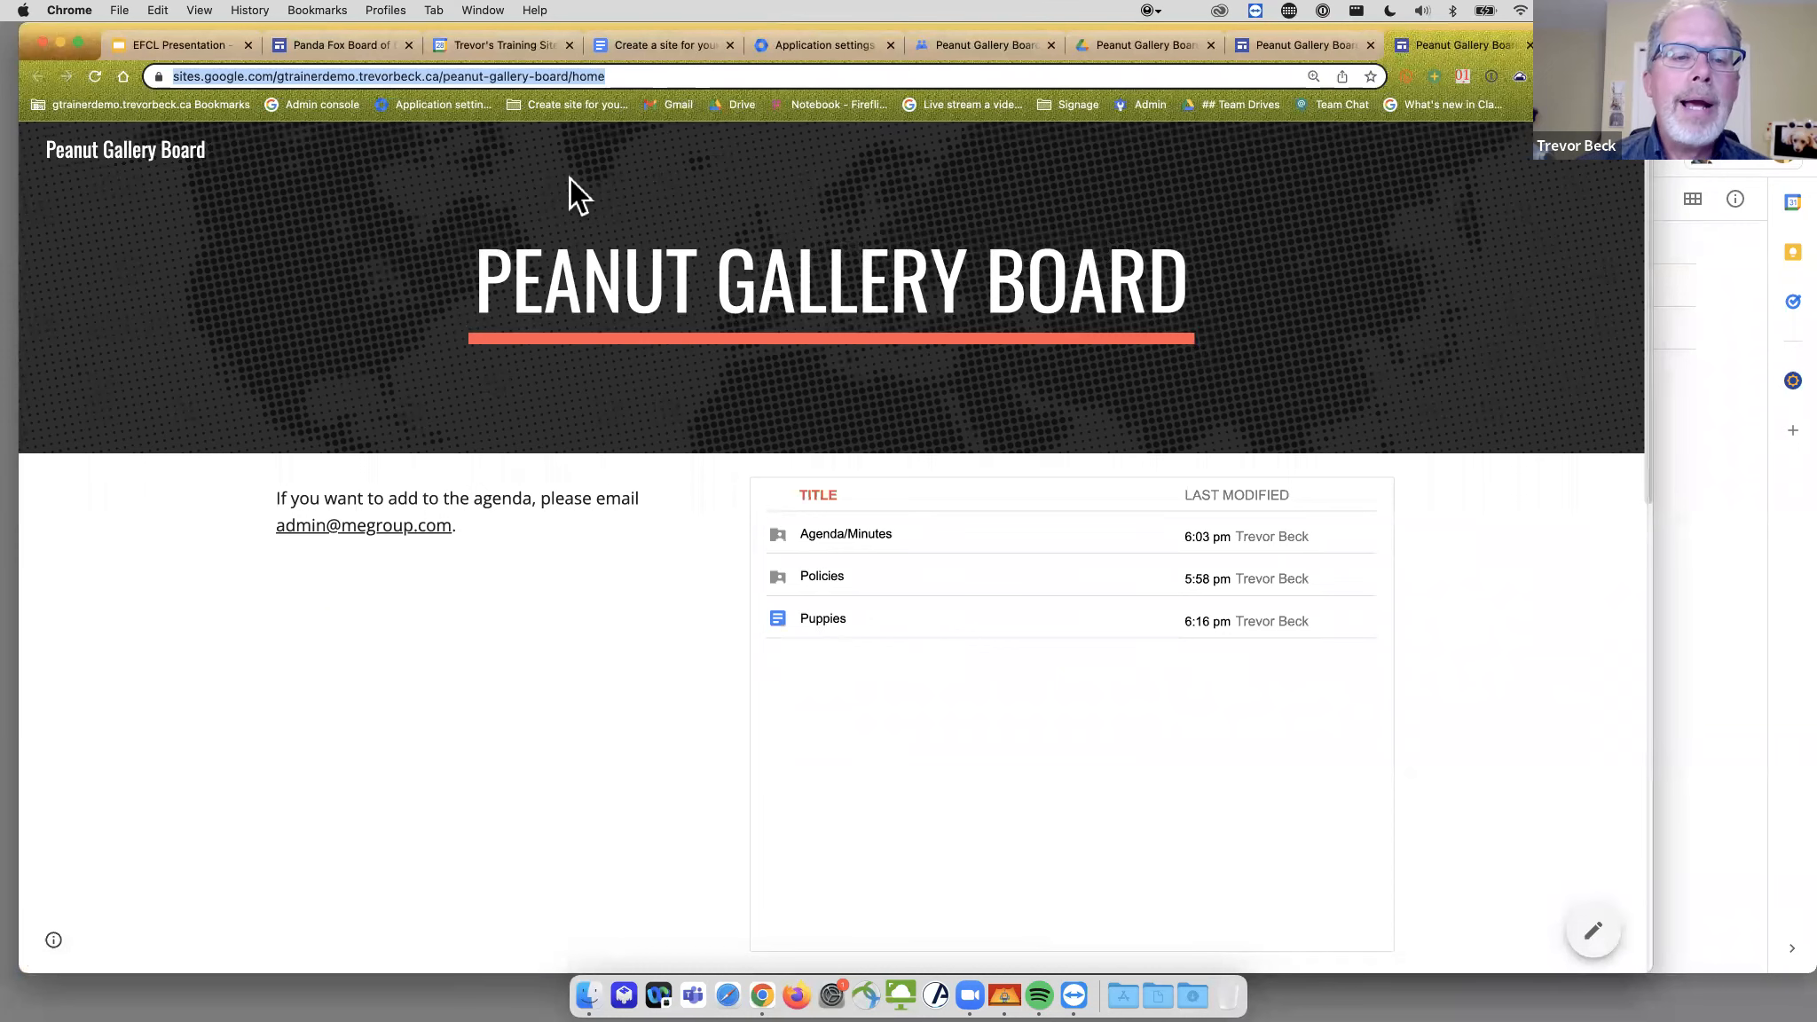
click(1678, 396)
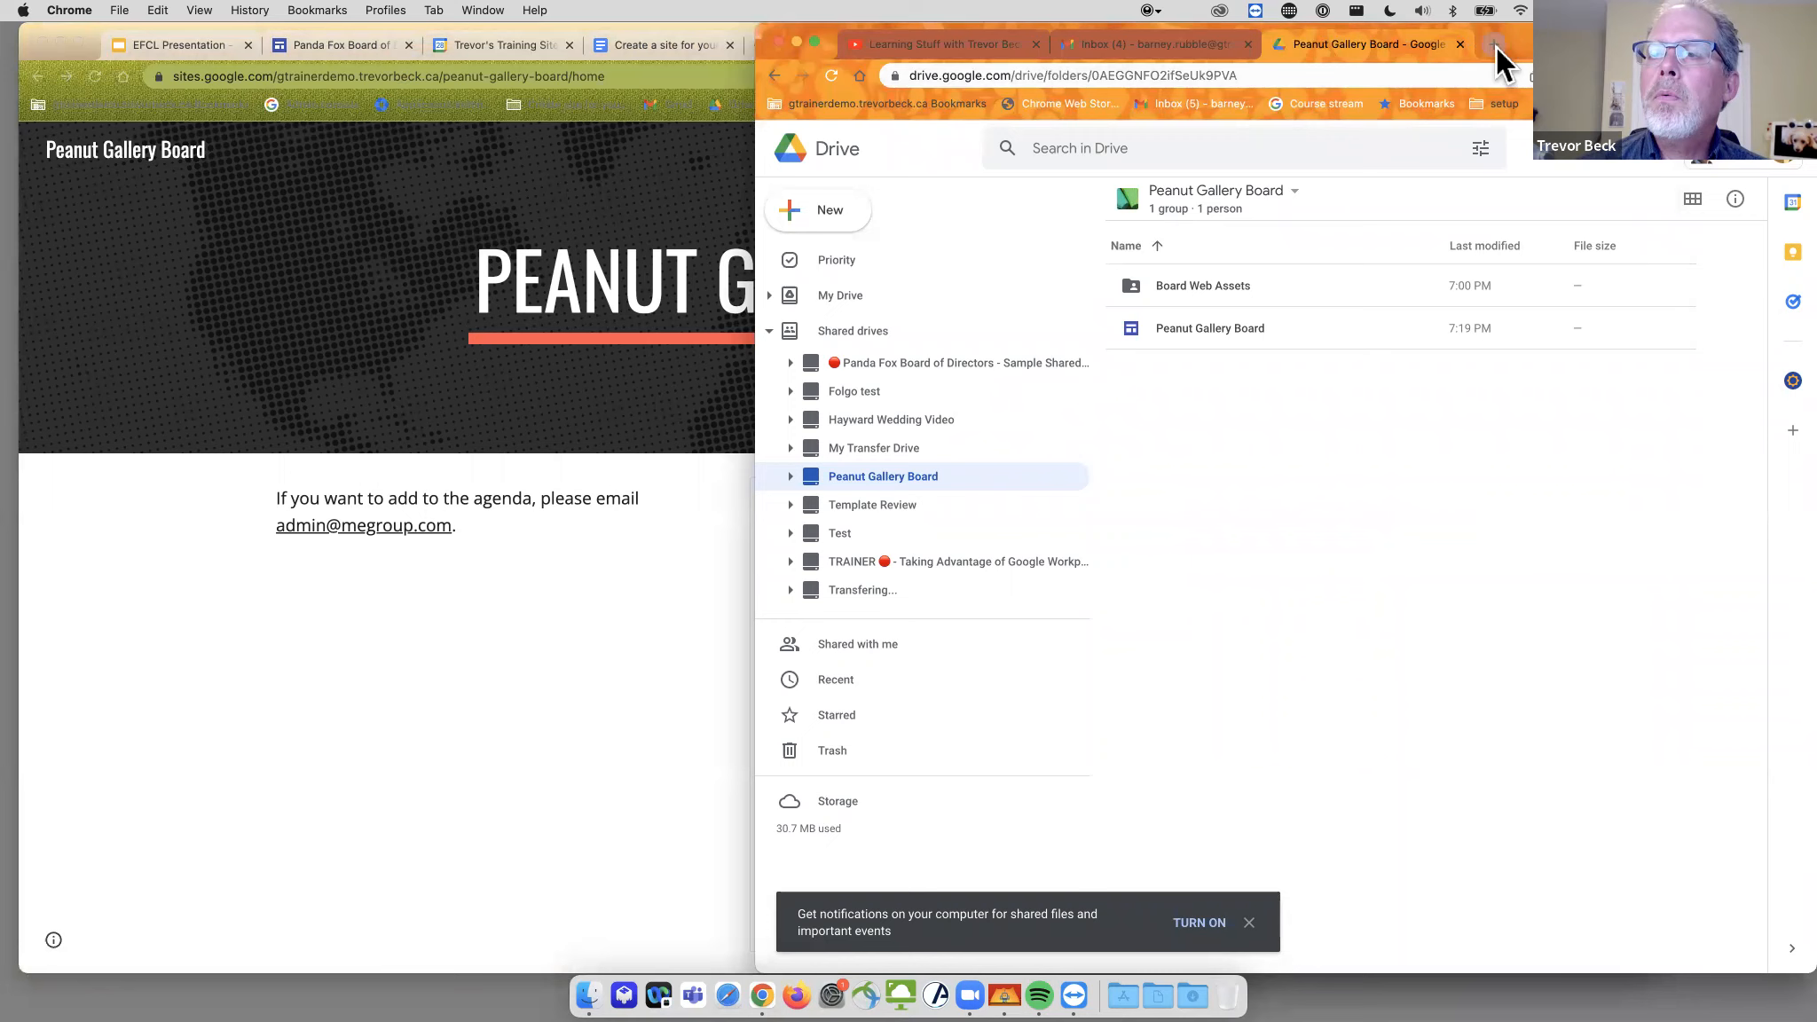
click(1495, 45)
key(super+v)
key(Return)
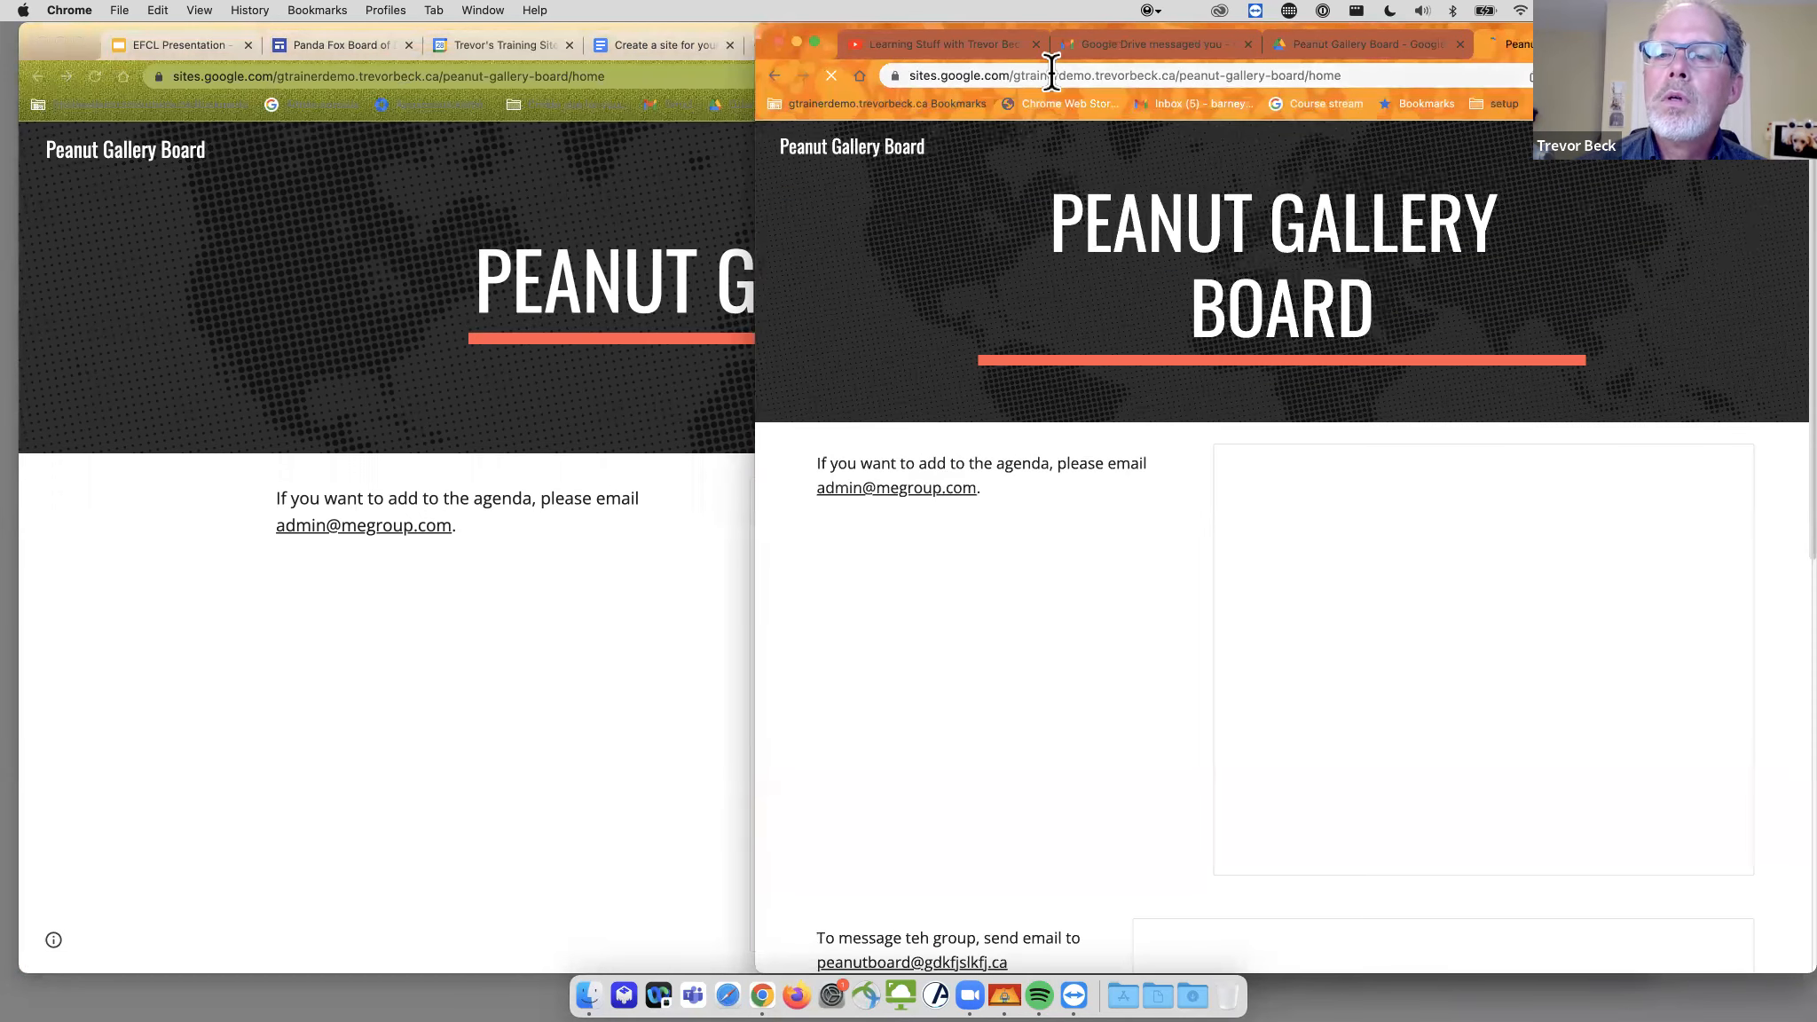
- Load the published site in an Incognito window to test it while signed out
scroll(1600, 178, down, 5)
click(1798, 75)
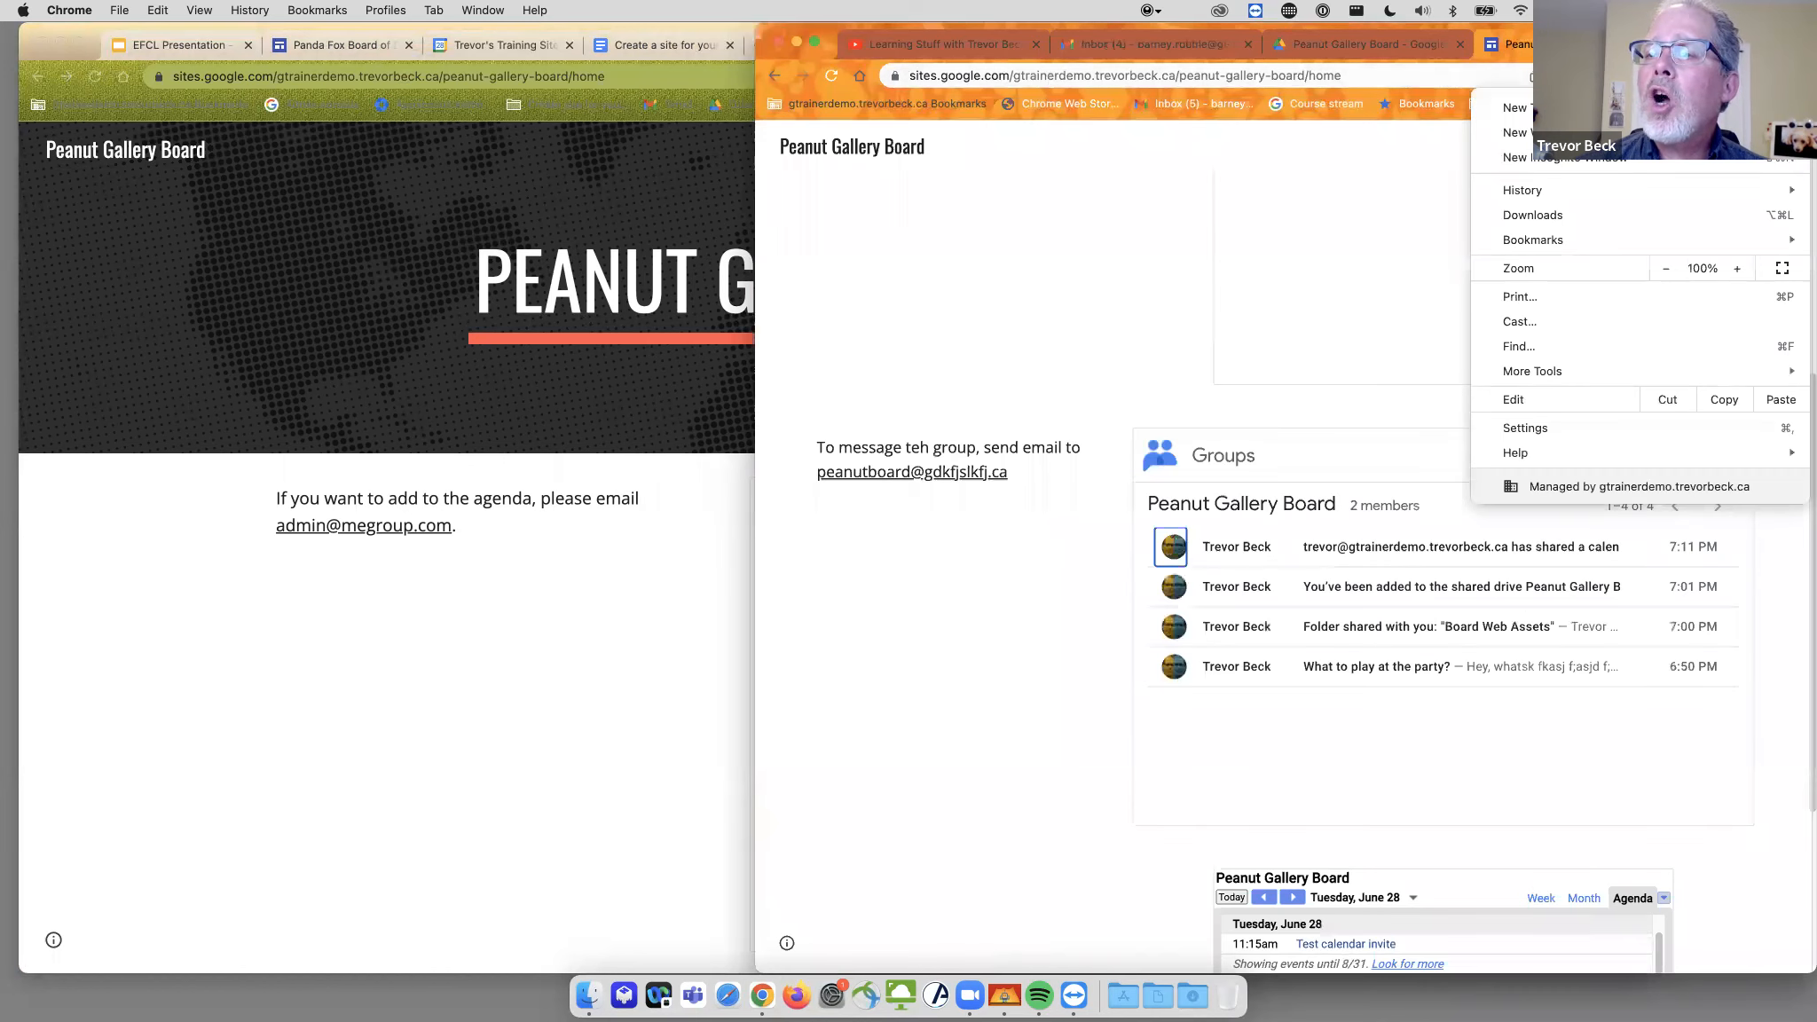
click(1633, 160)
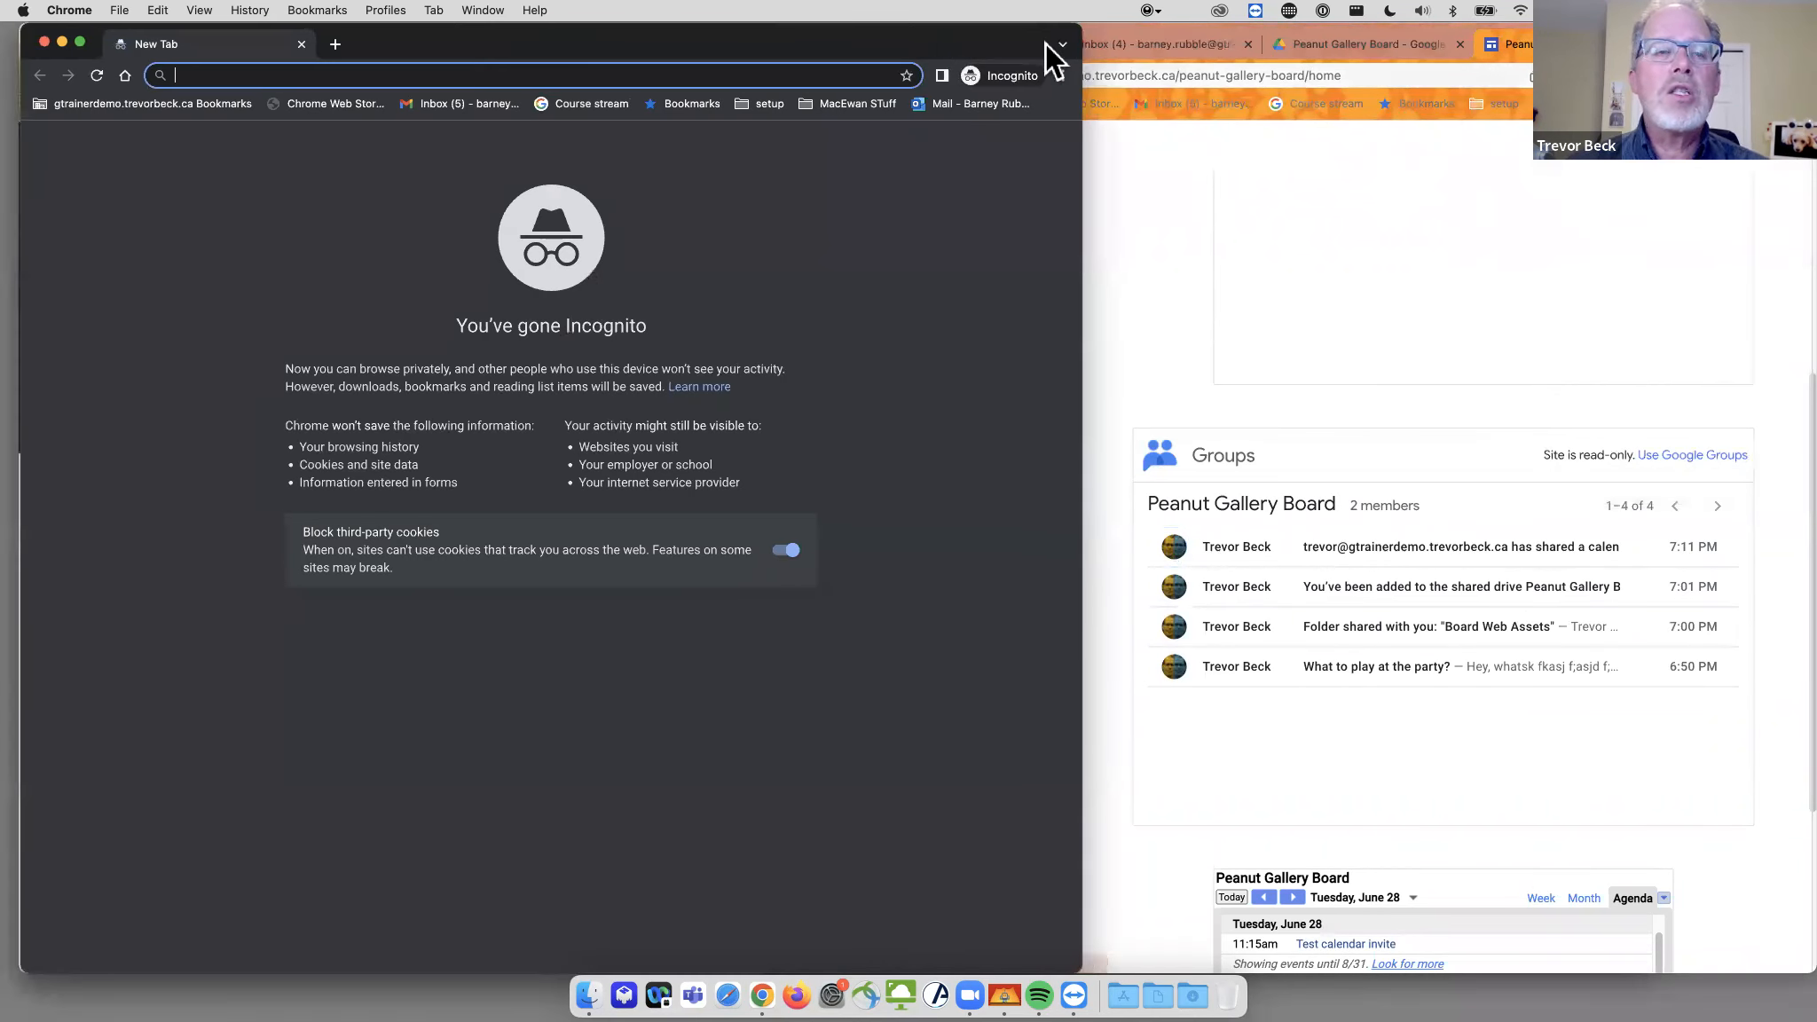
drag(1046, 44, 1276, 41)
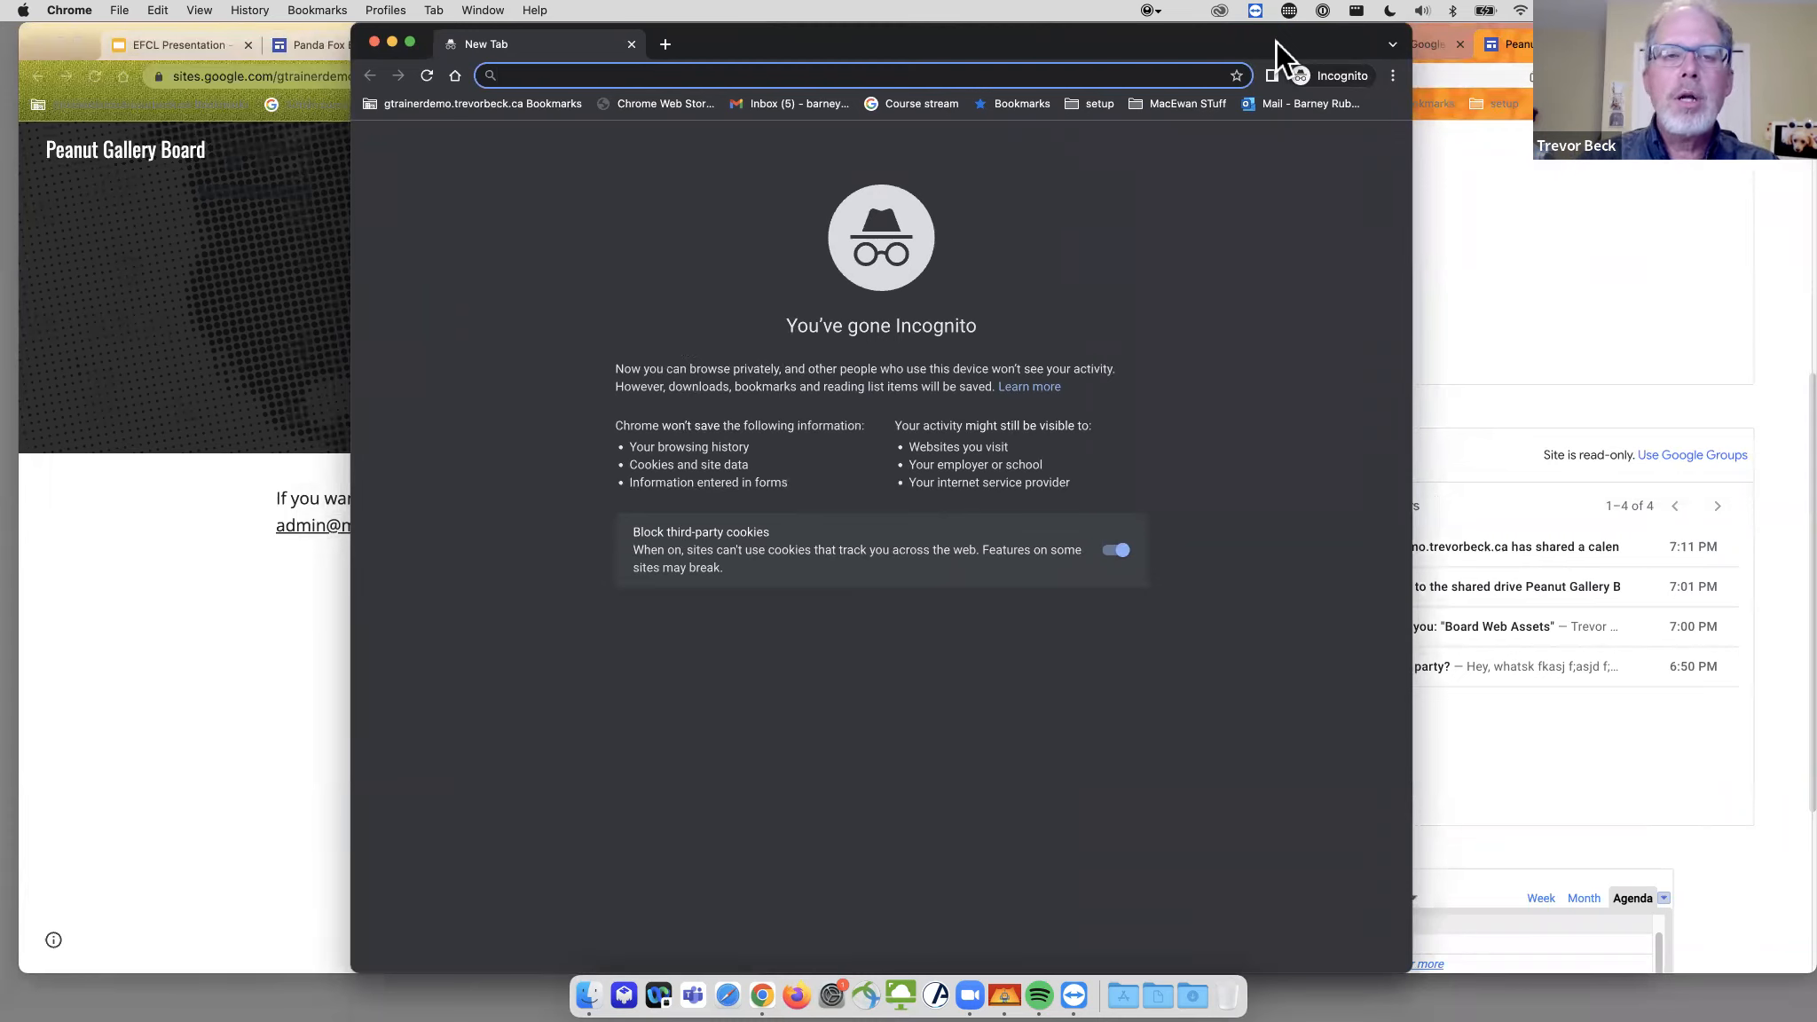
key(super+v)
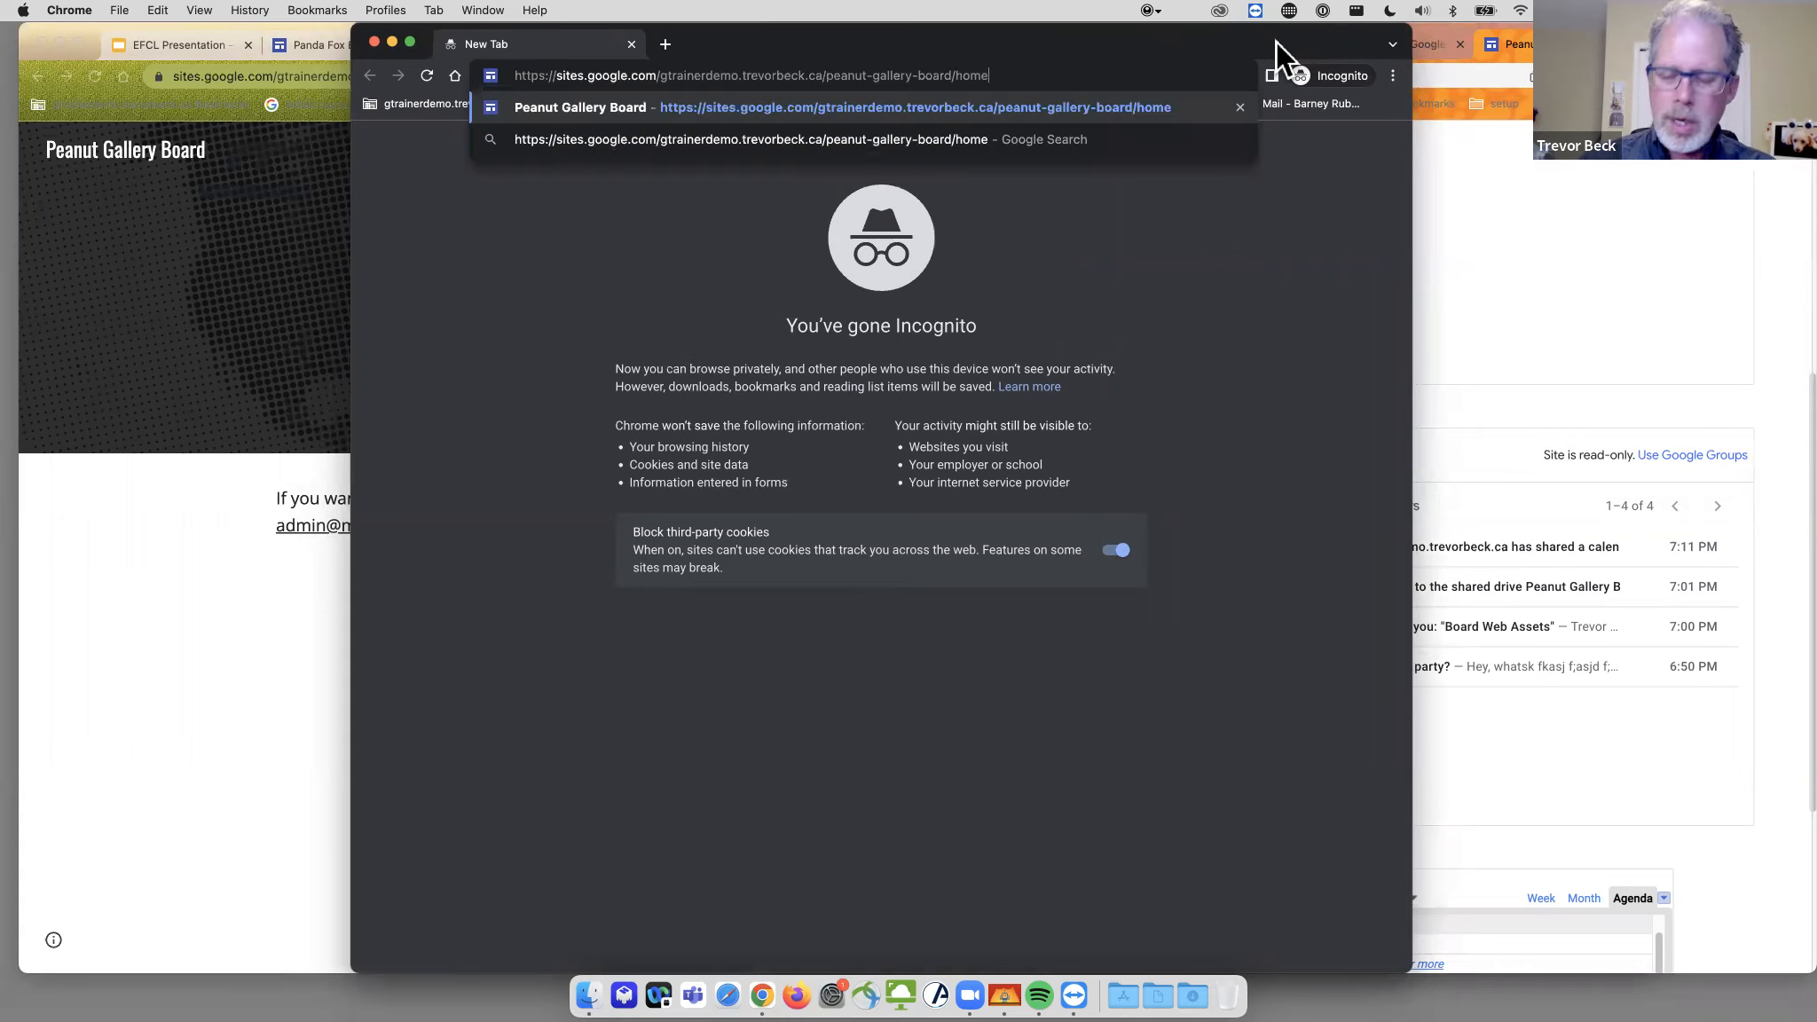
key(Return)
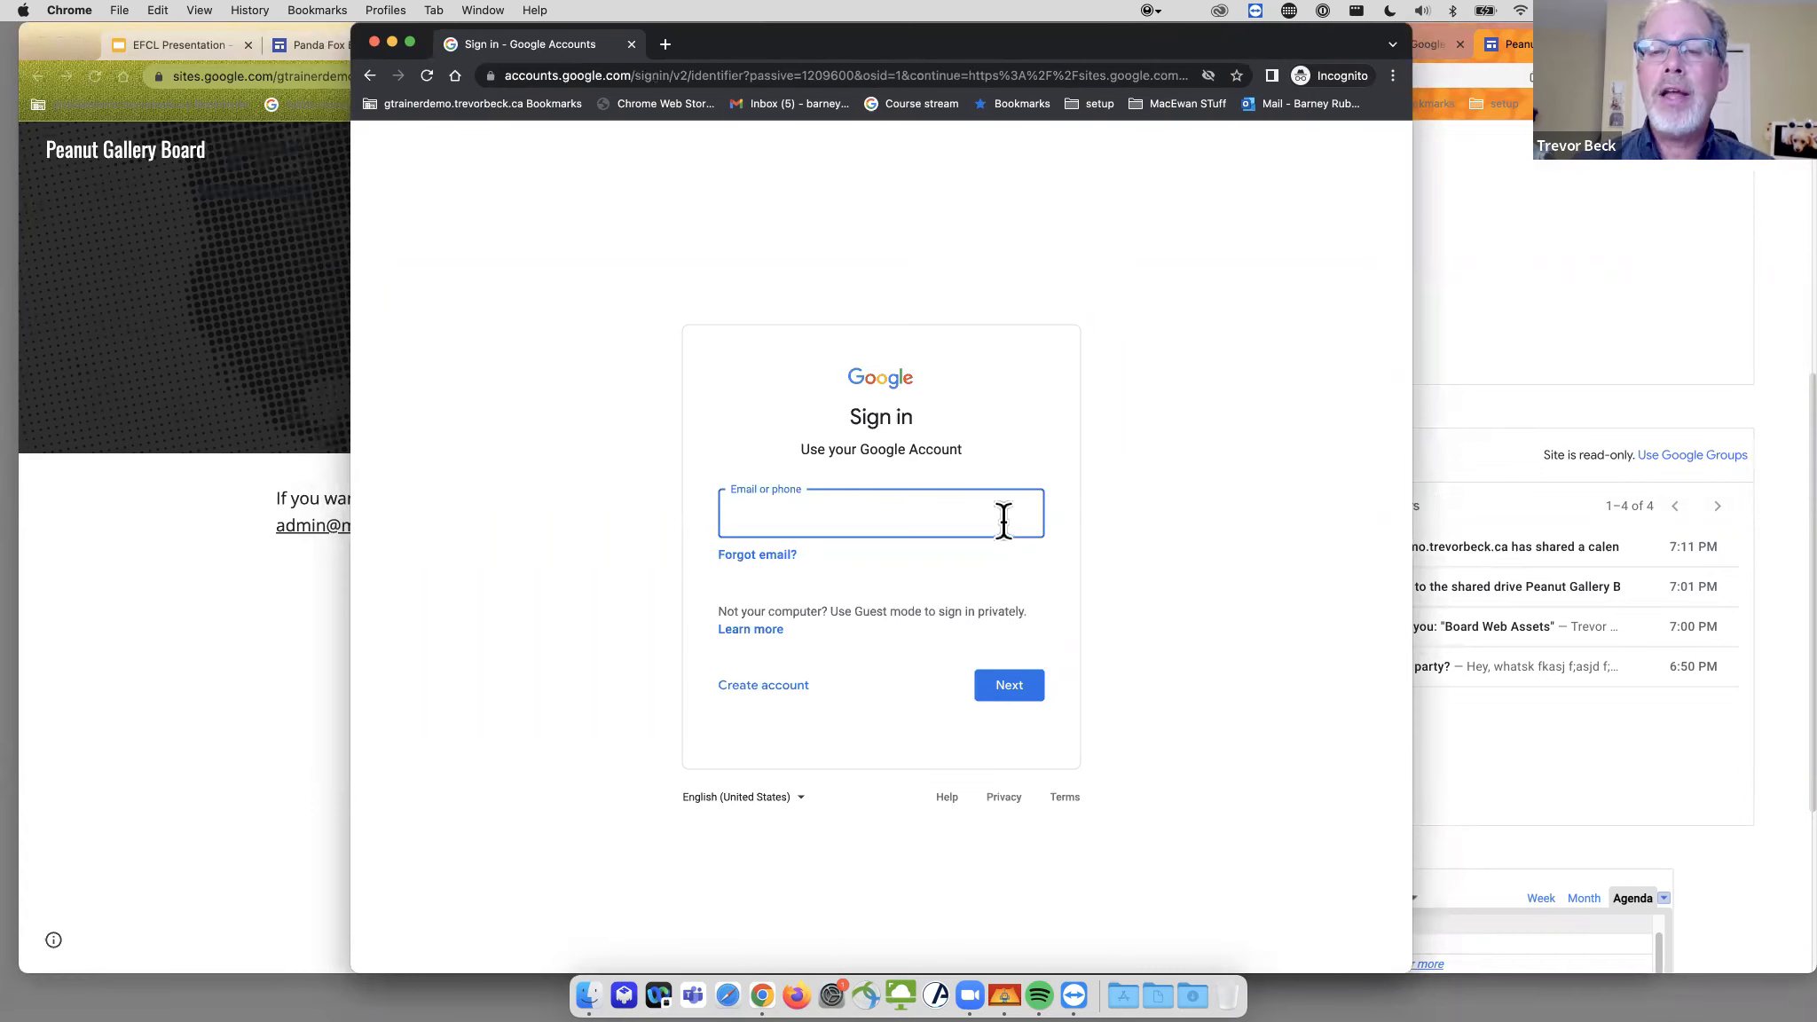
- Return to the main browser and show the Peanut Gallery Board conversations in Groups
click(272, 310)
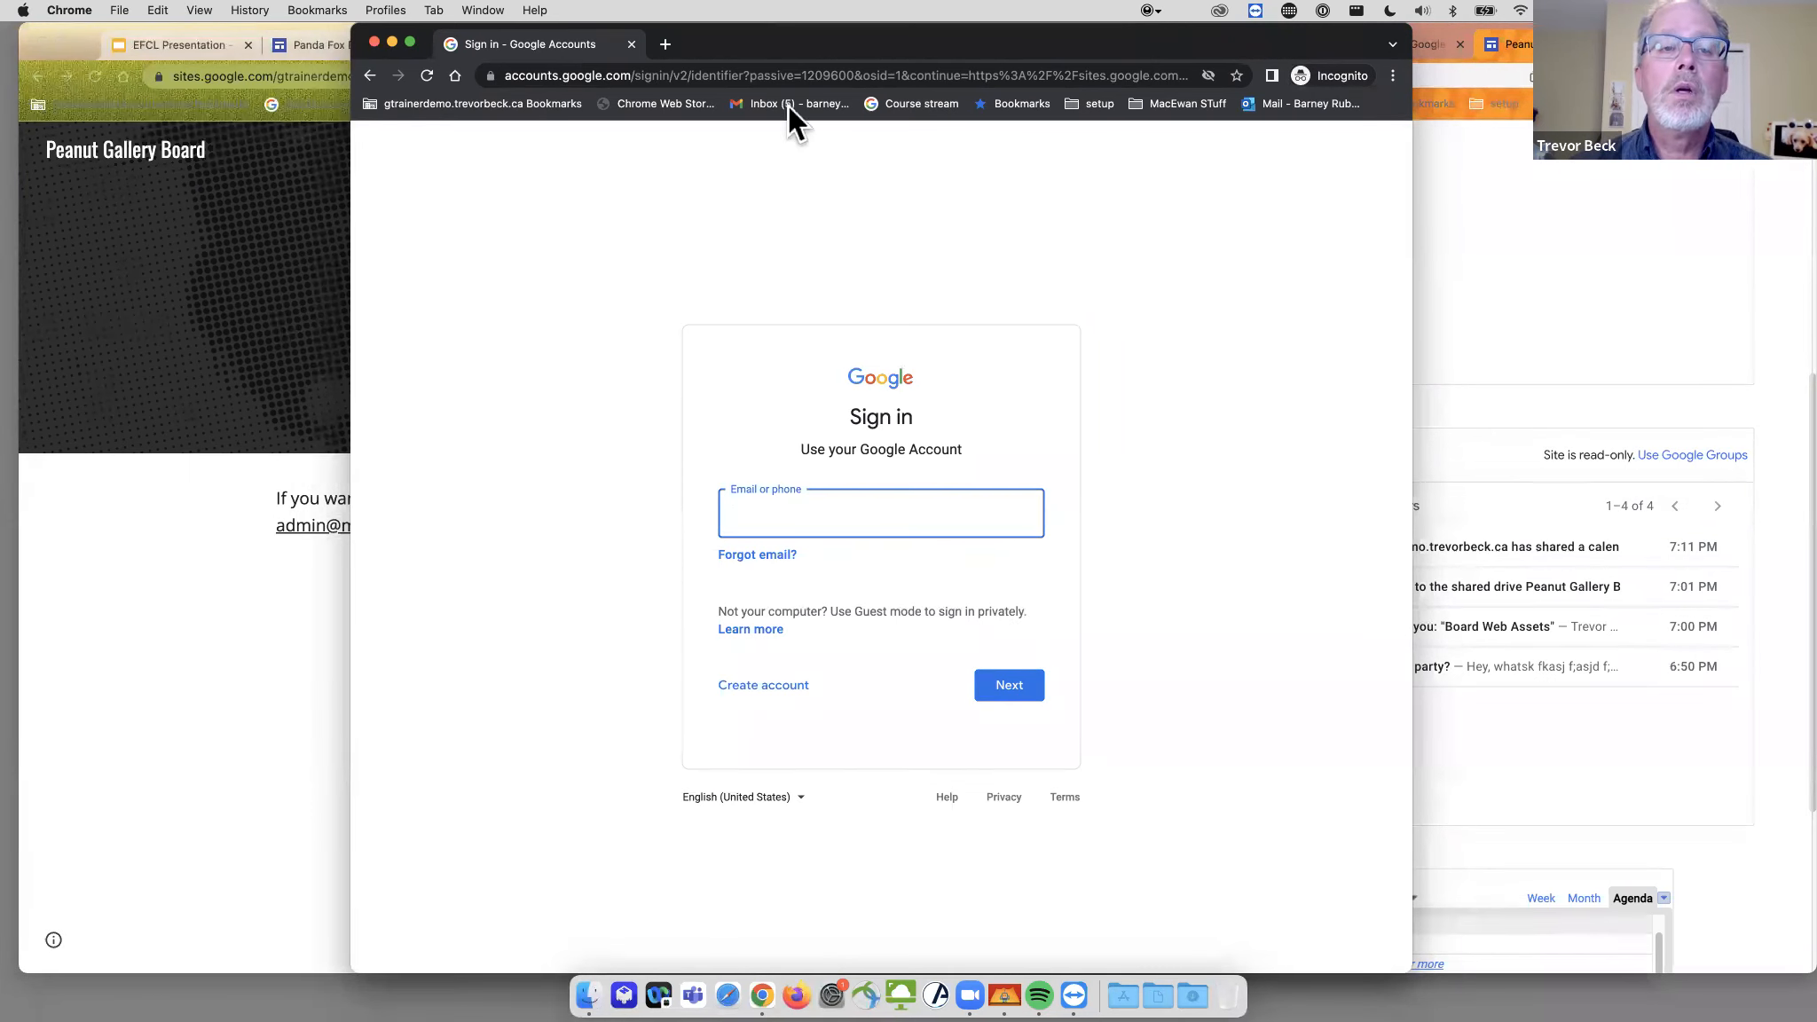
click(1740, 237)
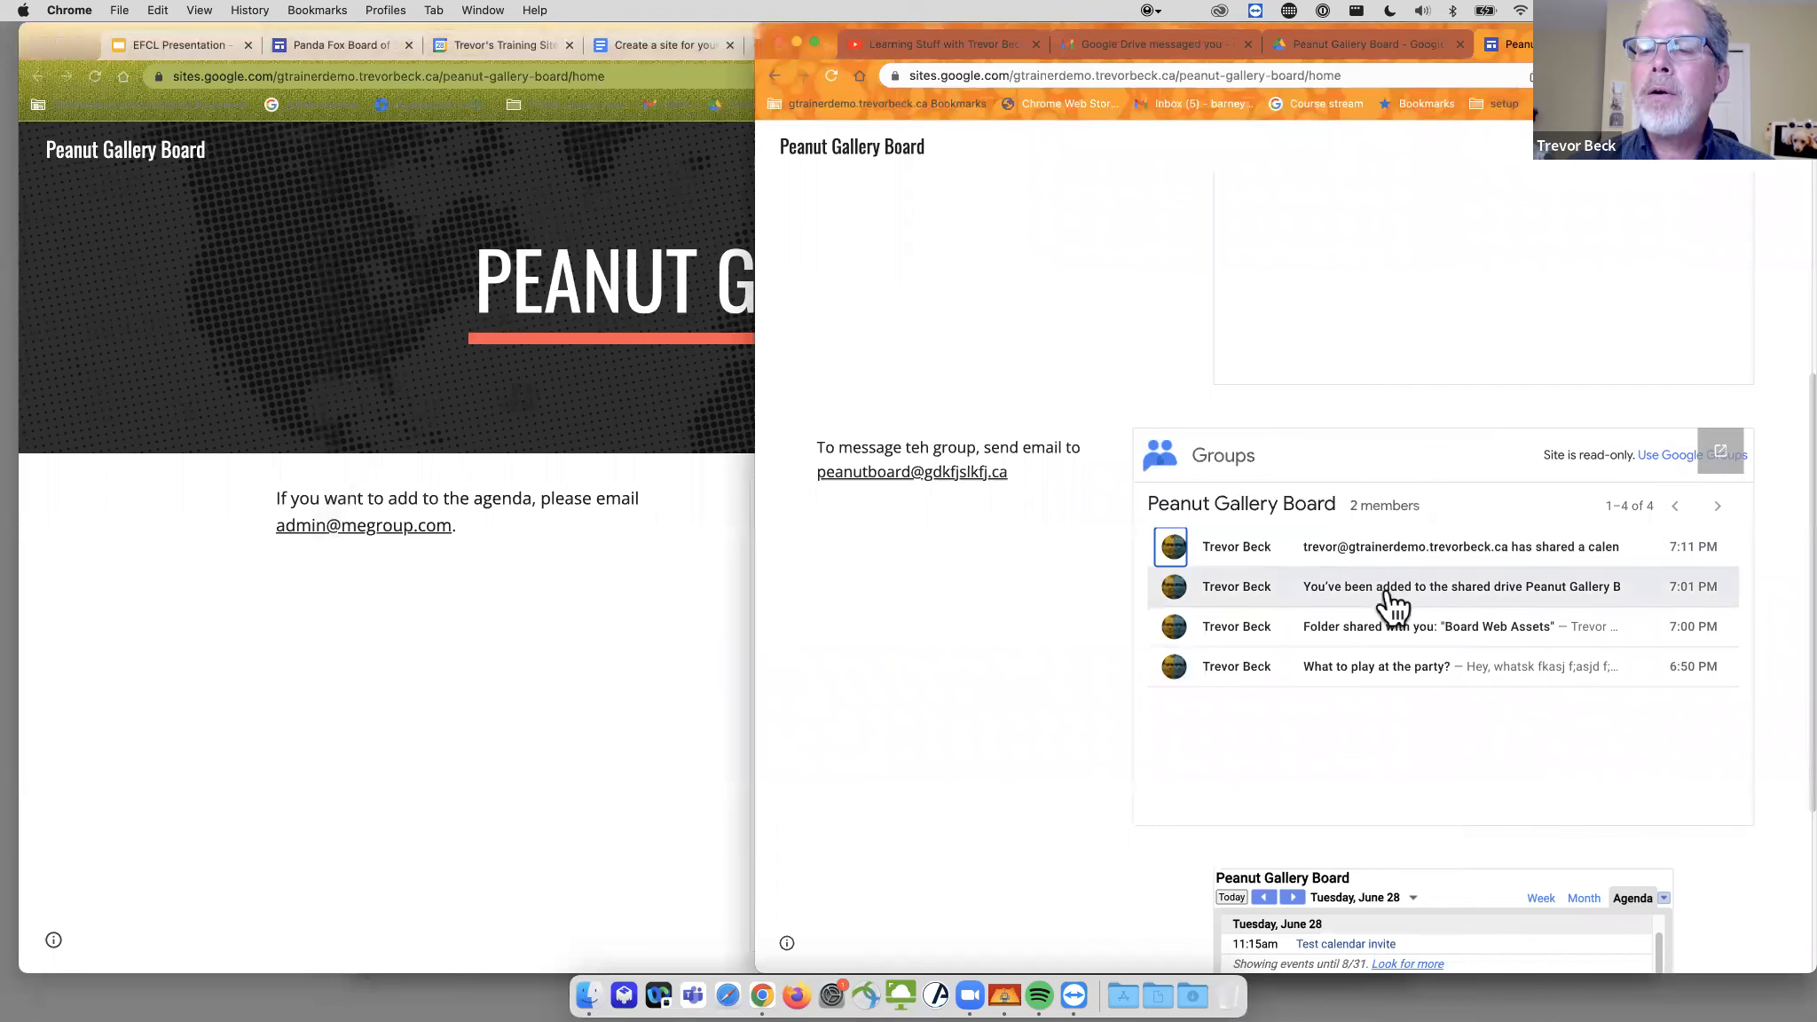
click(617, 419)
click(958, 52)
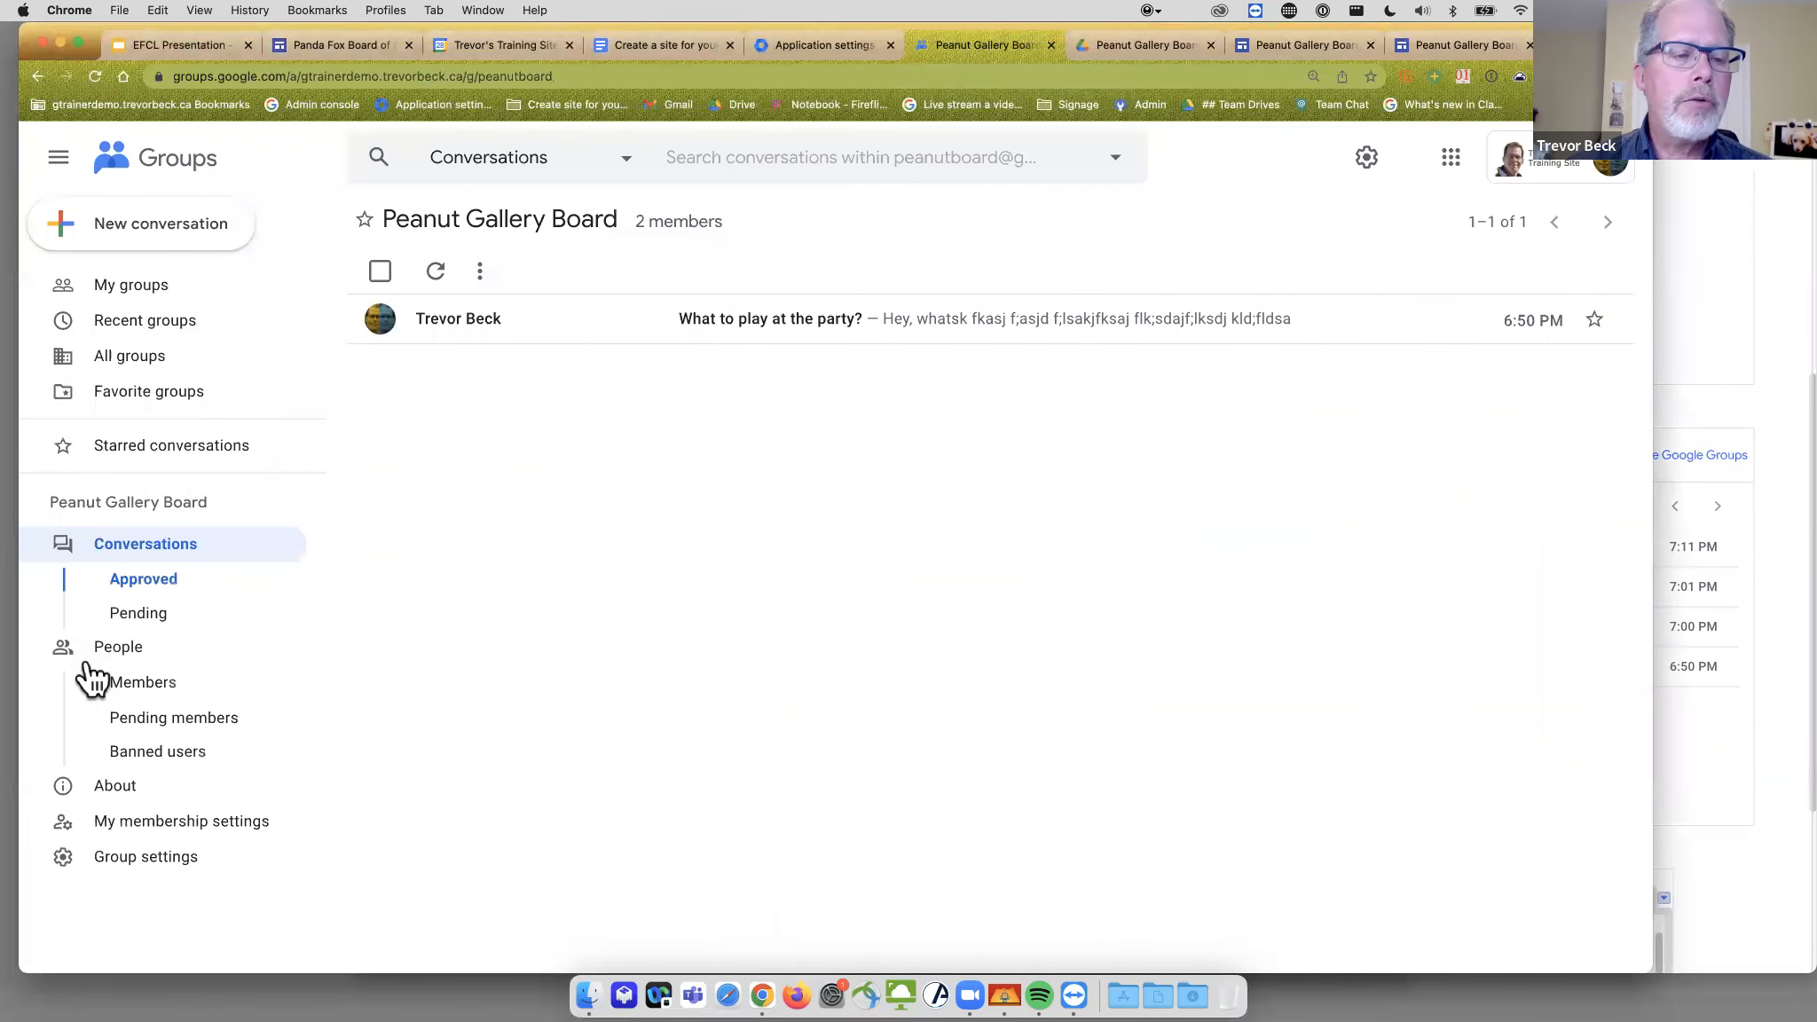
- Remove the second member from the Peanut Gallery Board member list, leaving only the owner
click(169, 682)
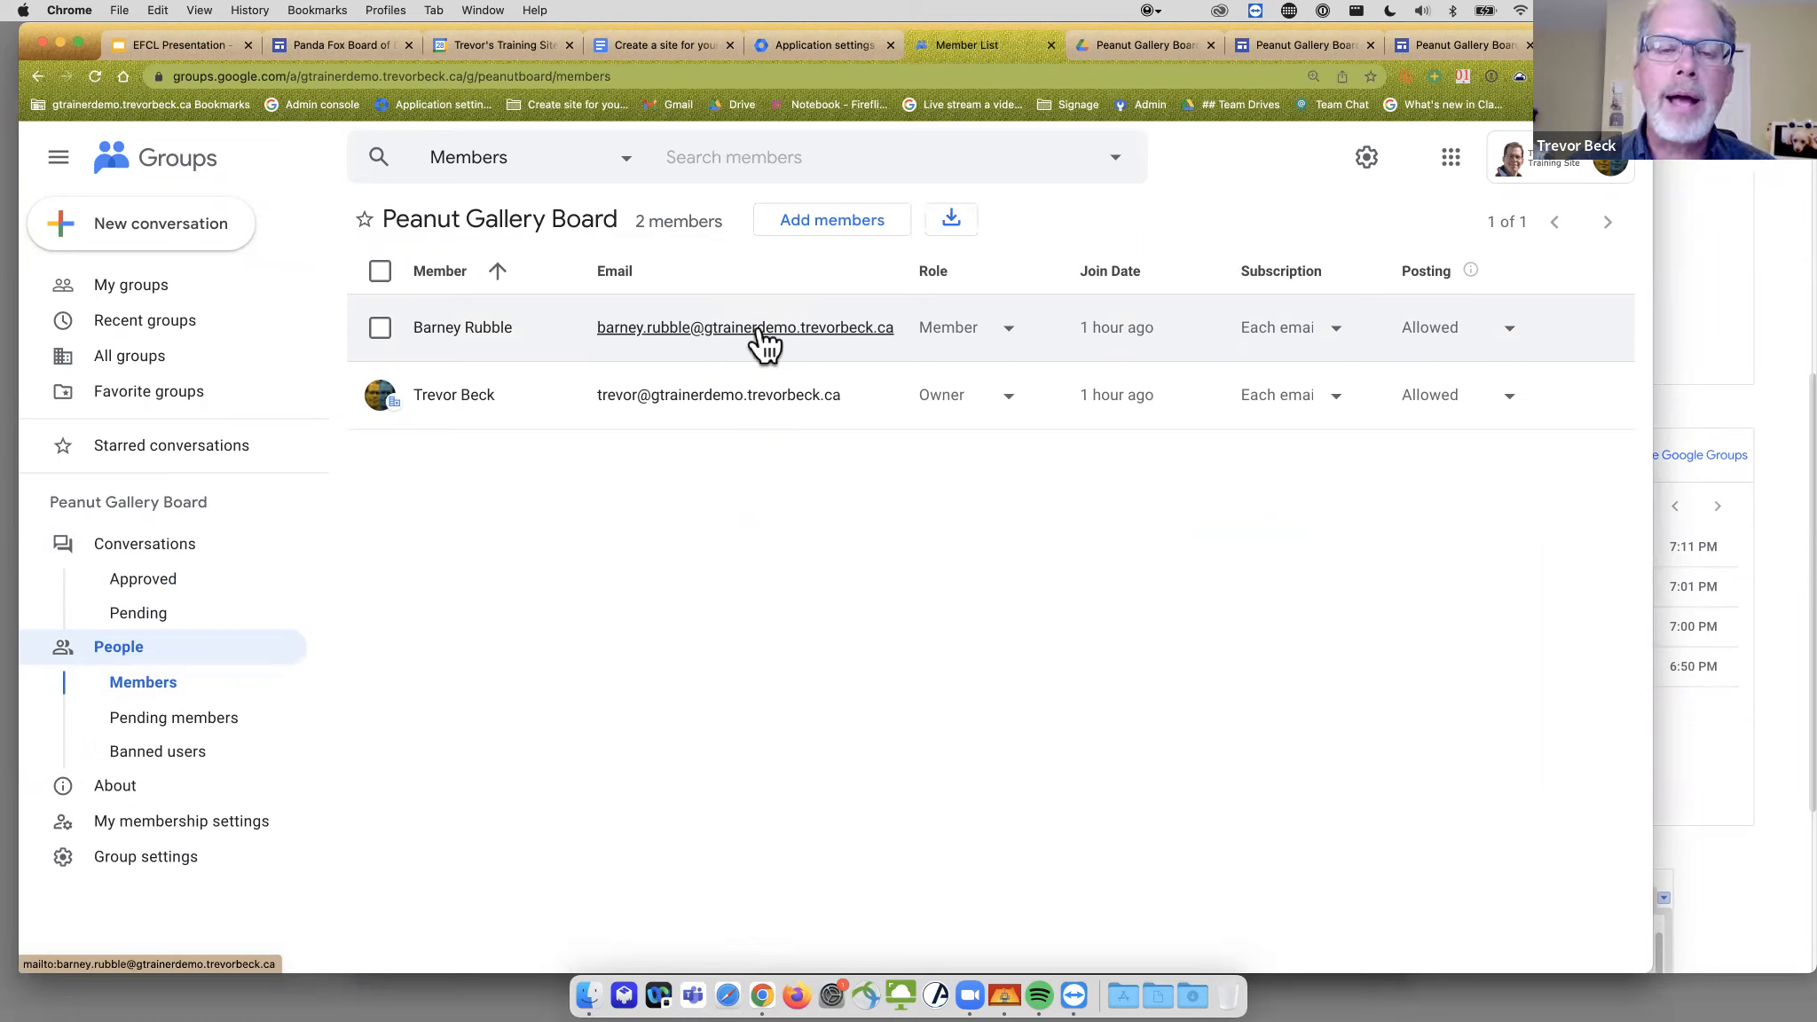
click(380, 328)
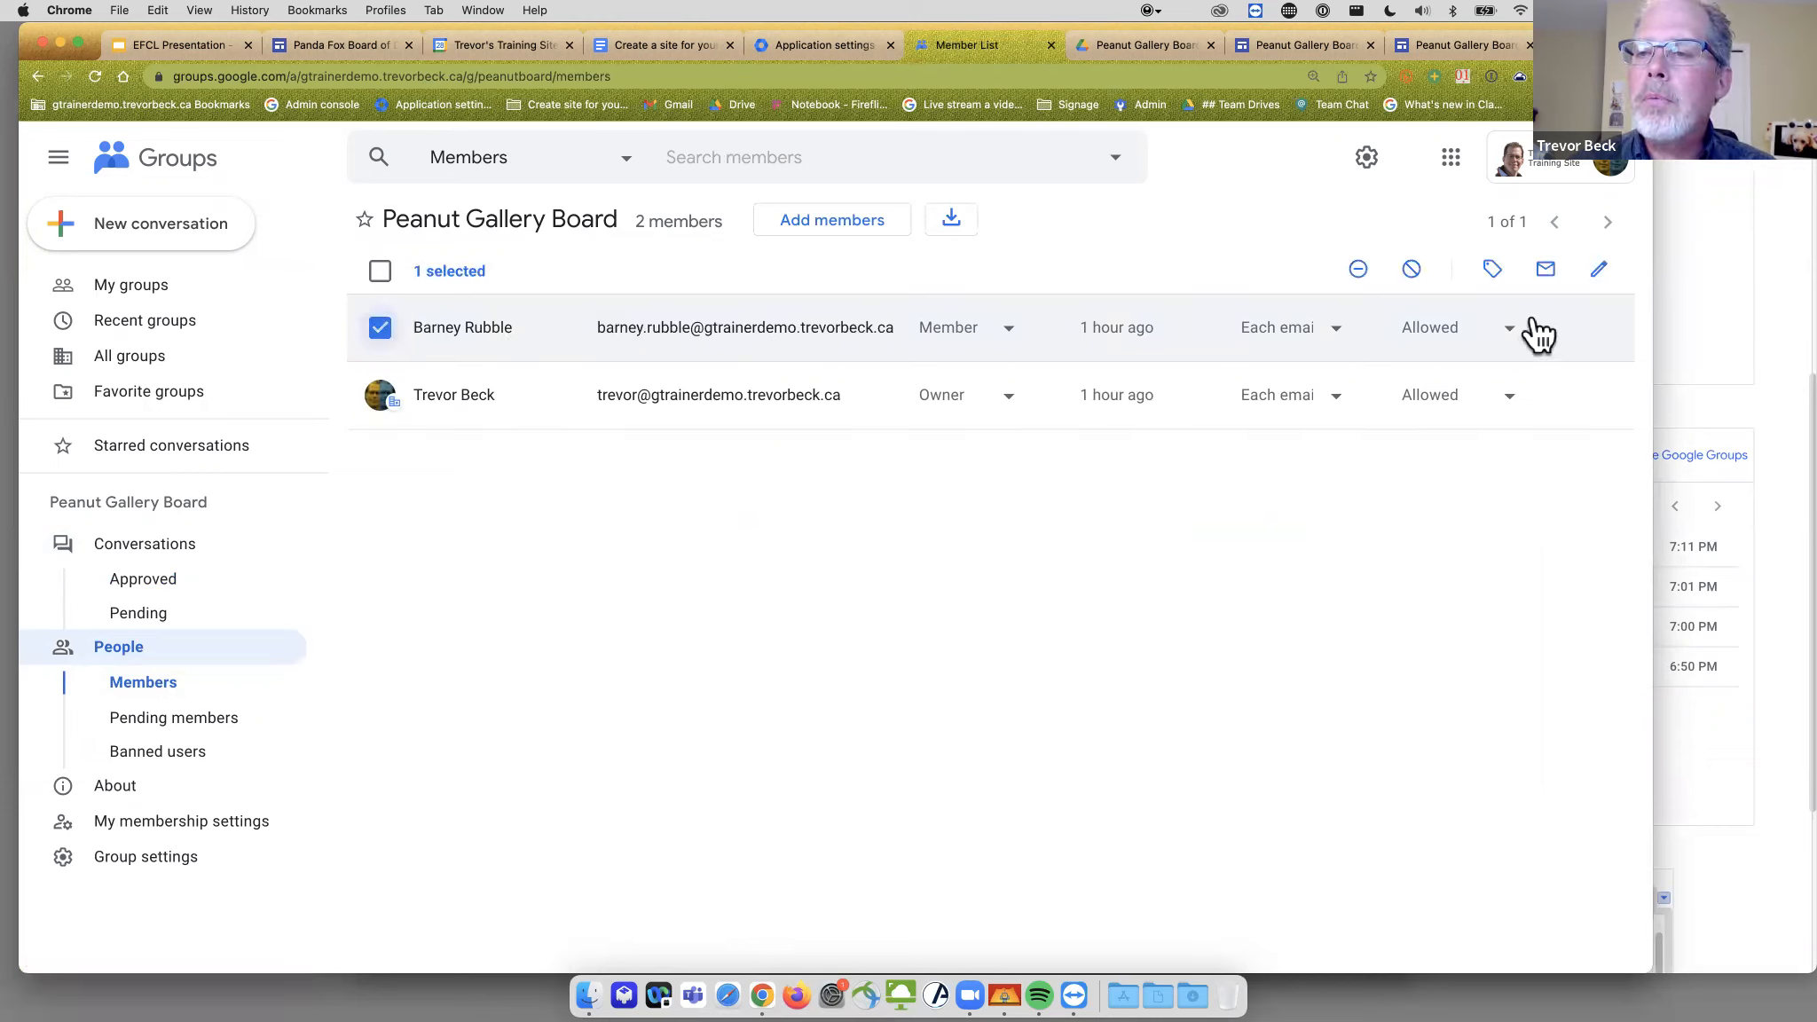
click(1359, 268)
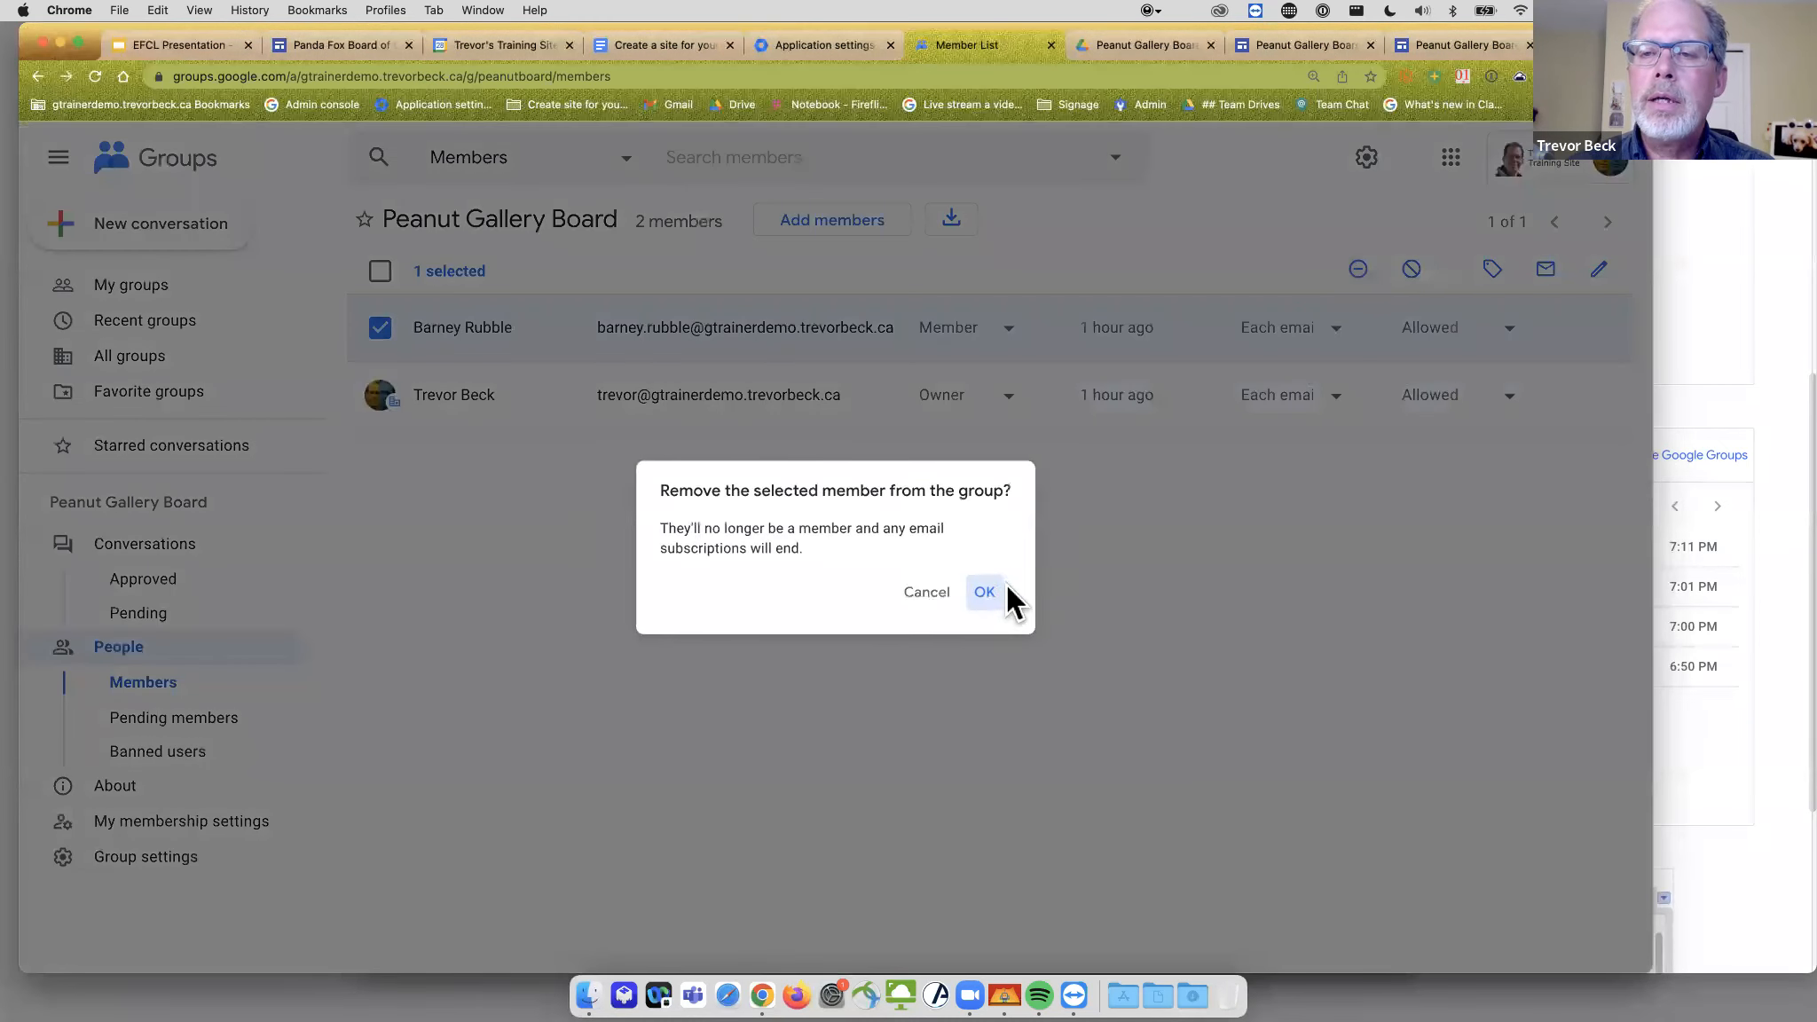
click(1005, 594)
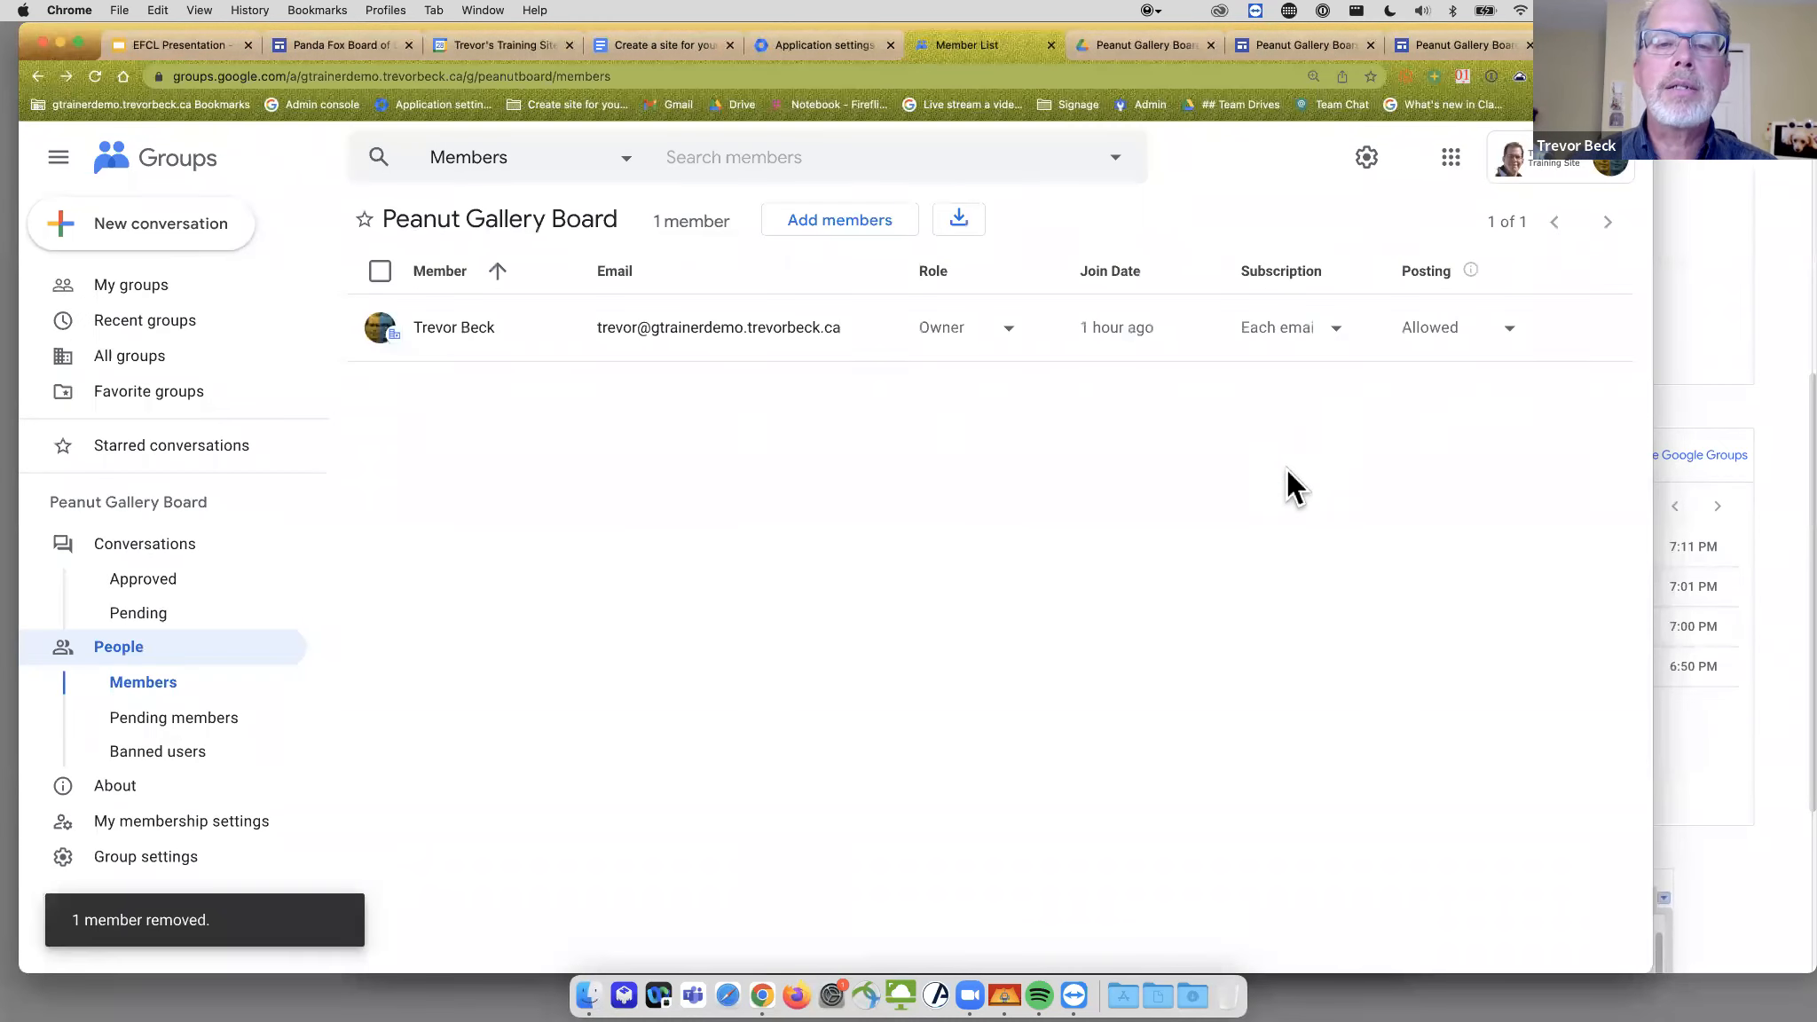
click(1788, 282)
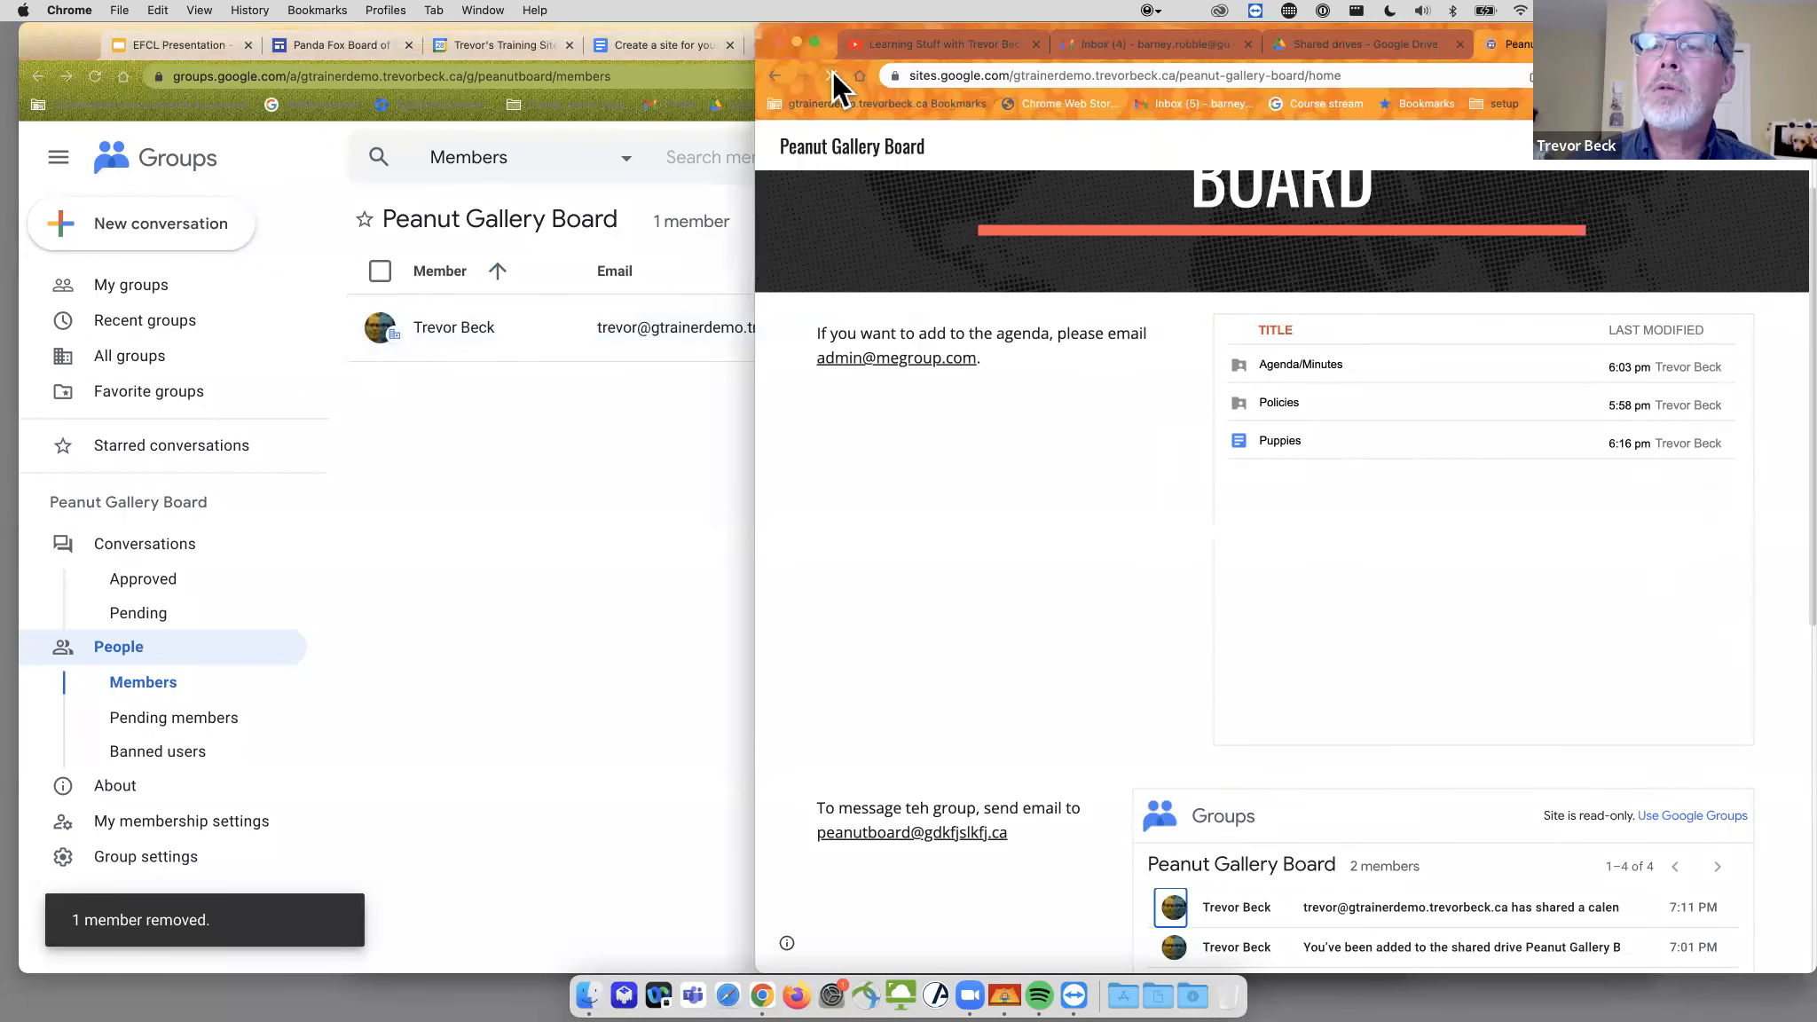
- Reload the site as the removed member to see 'You need access', then return to the member list
click(832, 75)
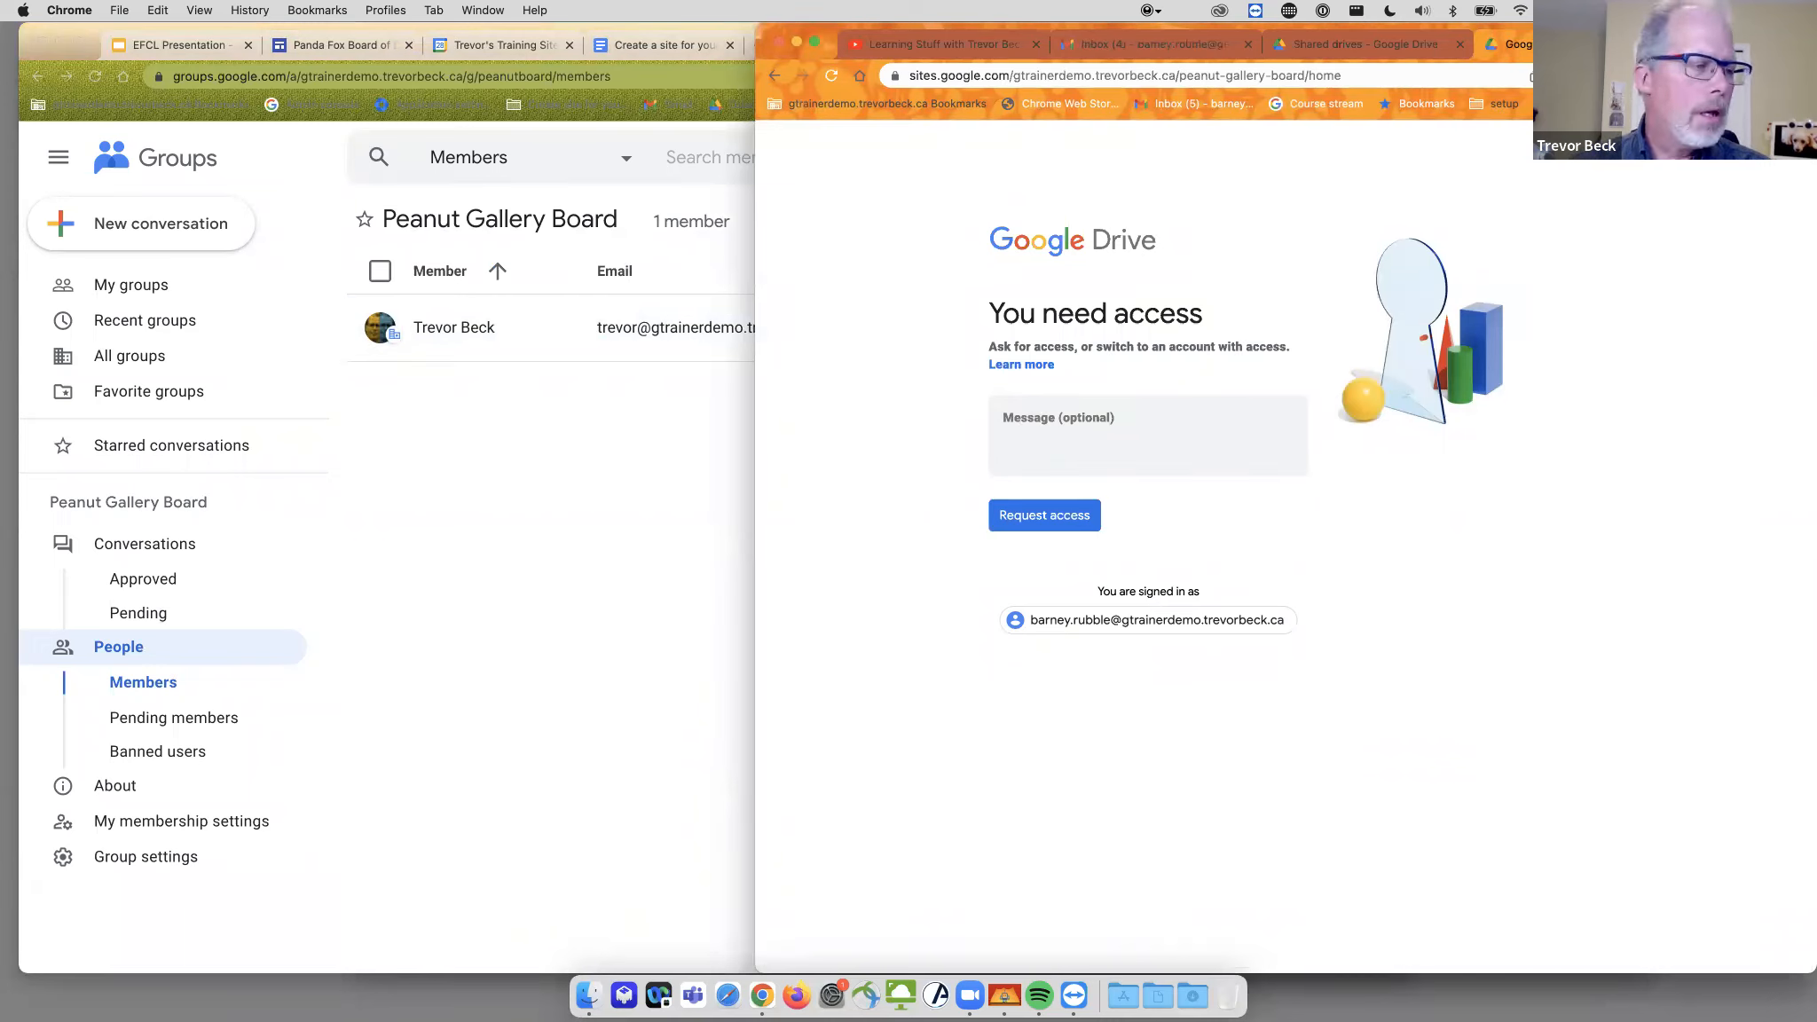
click(638, 592)
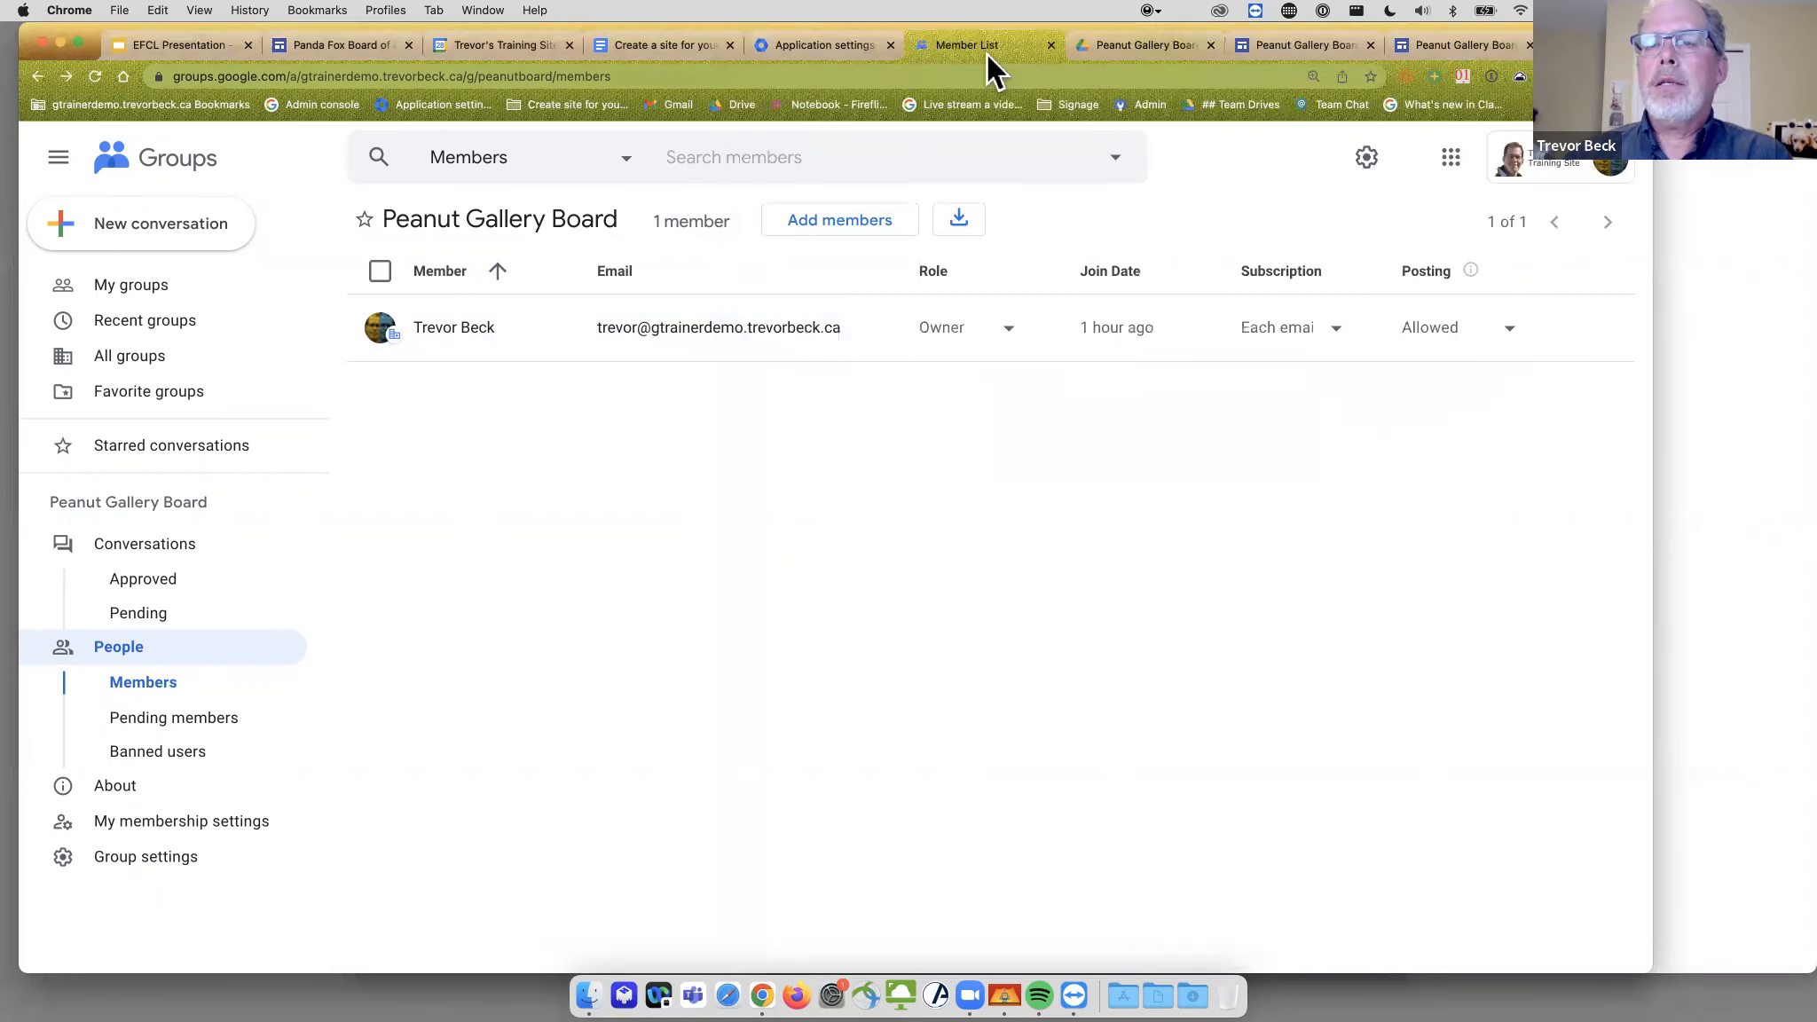